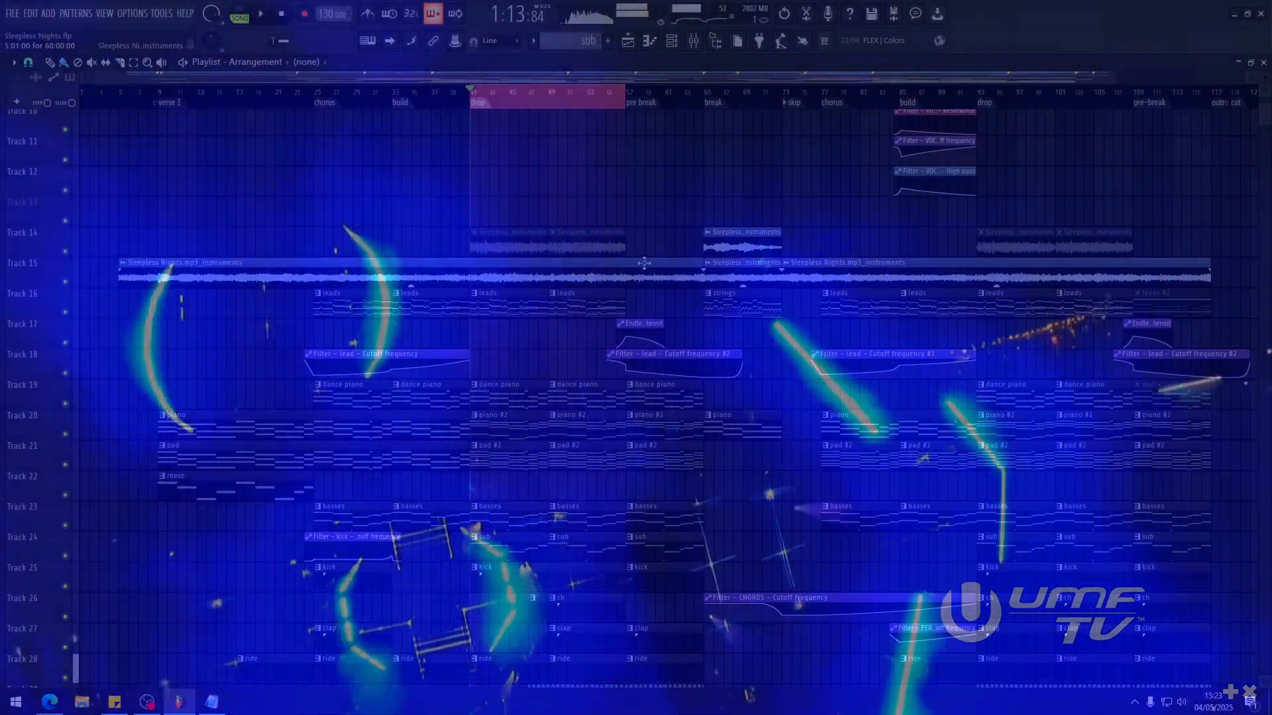
Step: Look over the whole playlist arrangement, including the instrument patterns, drums, effects and drone layers down to track 52
scroll(577, 361, "down", 9)
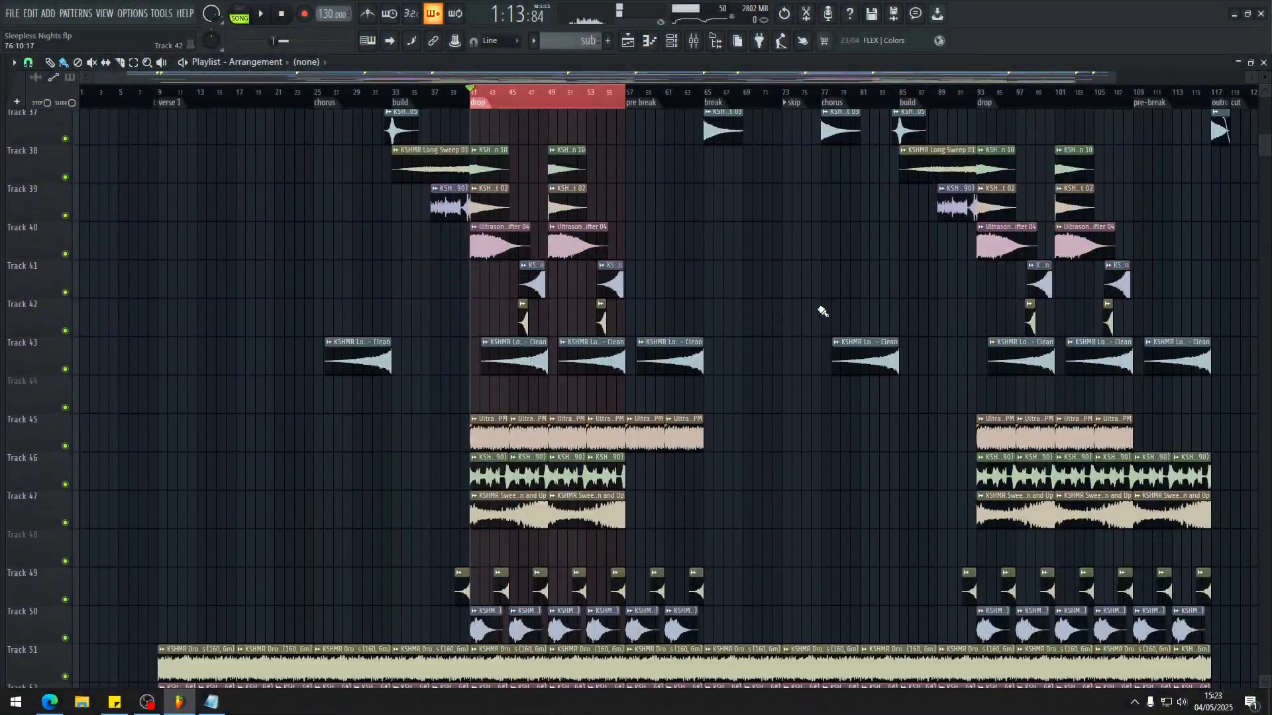
scroll(822, 311, "down", 4)
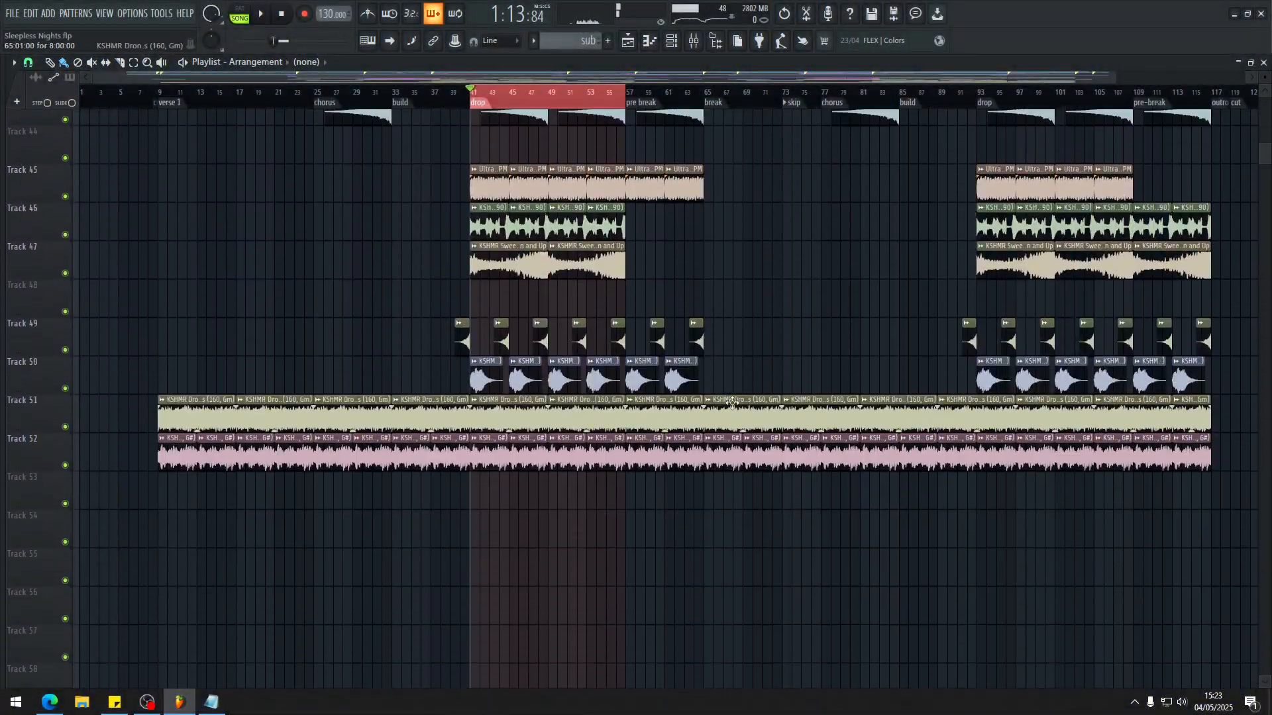
scroll(360, 287, "up", 4)
scroll(360, 287, "down", 4)
left_click_drag(402, 90, 283, 90)
scroll(227, 216, "up", 12)
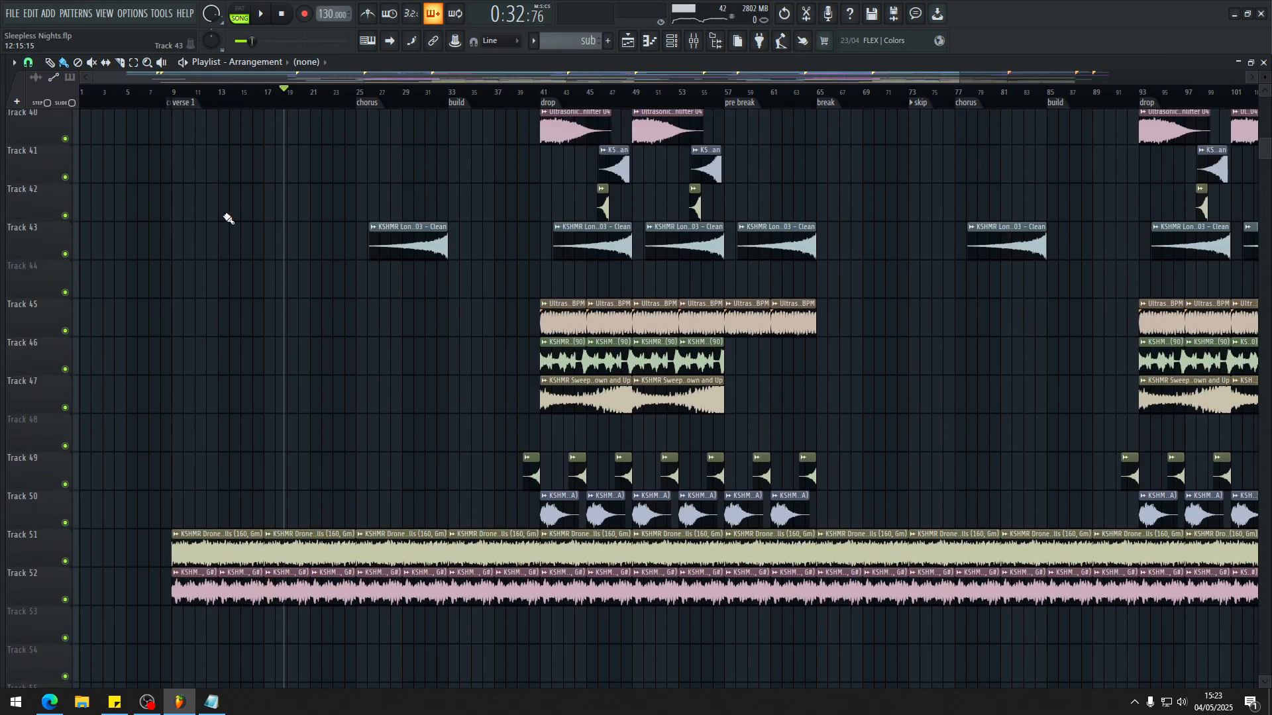
scroll(338, 234, "up", 3)
scroll(338, 234, "down", 4)
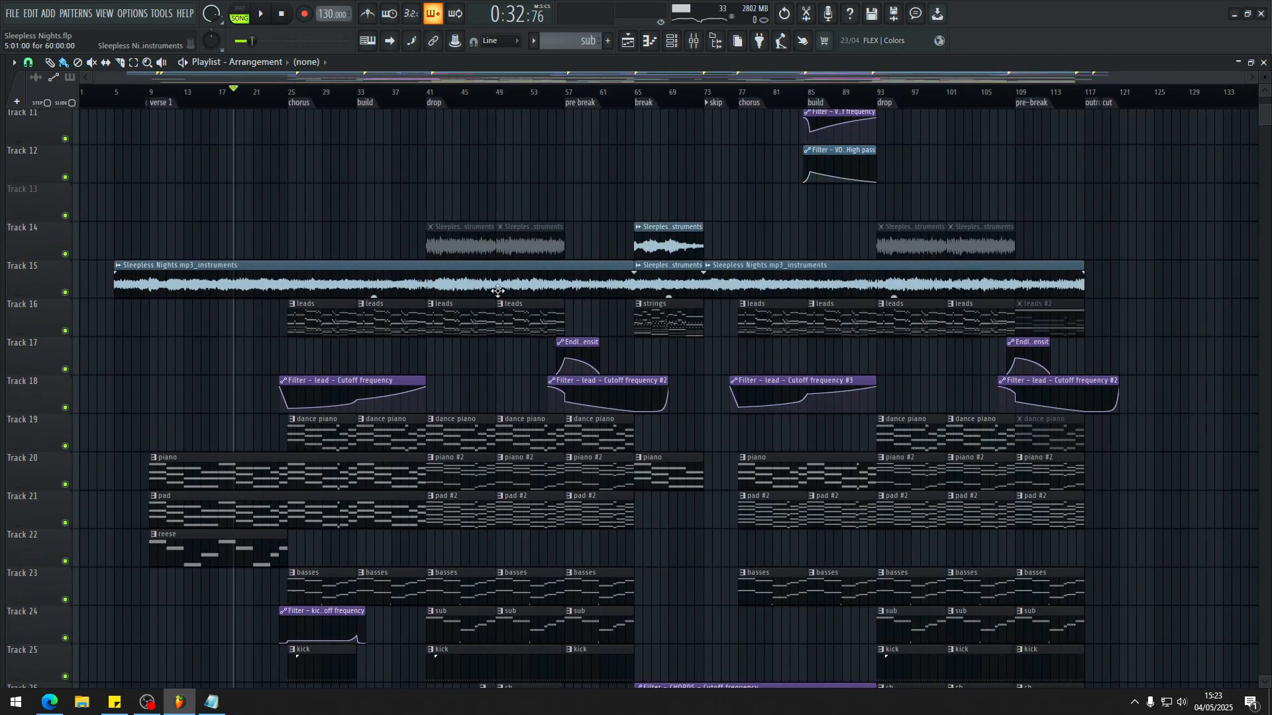
scroll(397, 259, "down", 8)
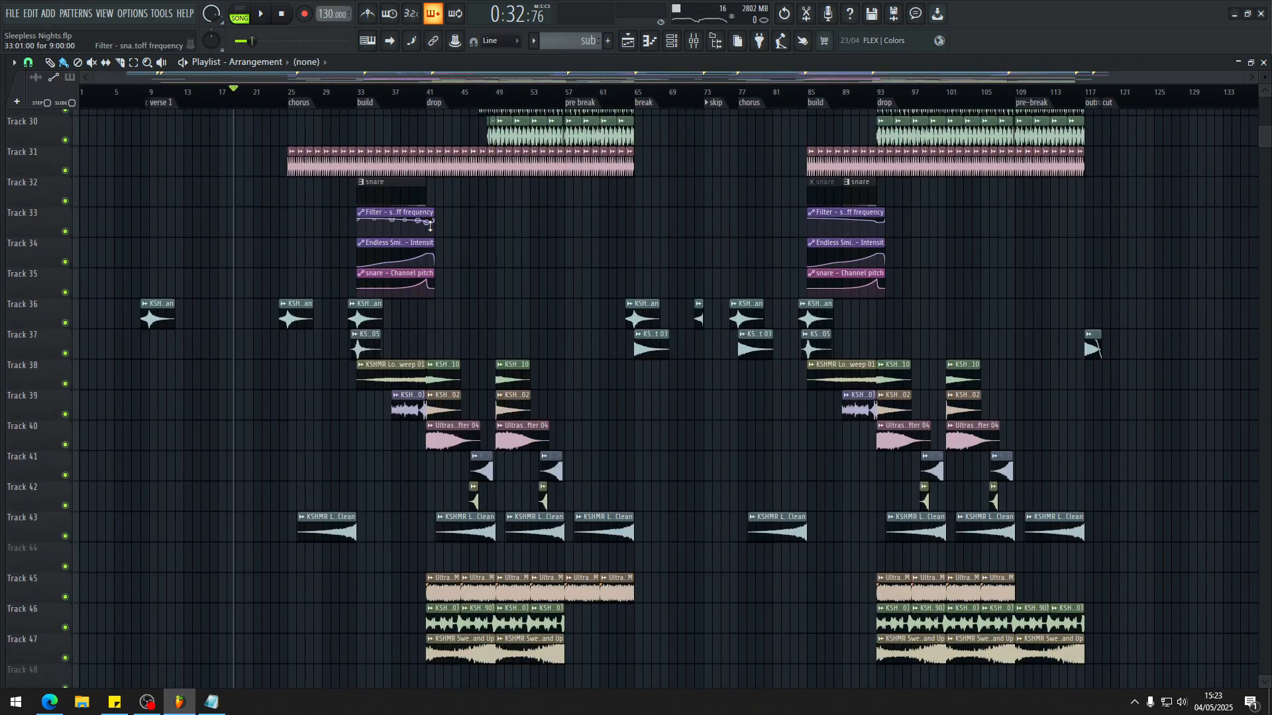
scroll(205, 162, "down", 4)
scroll(176, 208, "up", 13)
scroll(170, 291, "up", 3)
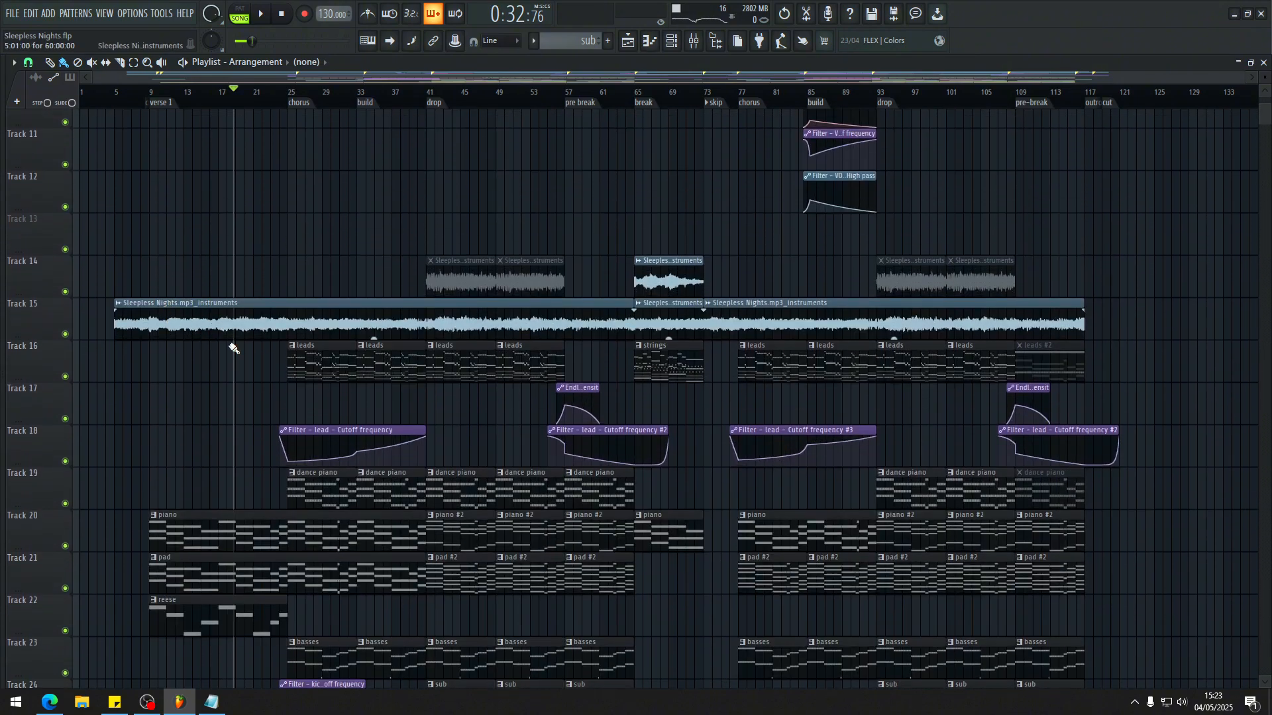
scroll(229, 345, "down", 2)
scroll(117, 395, "up", 4)
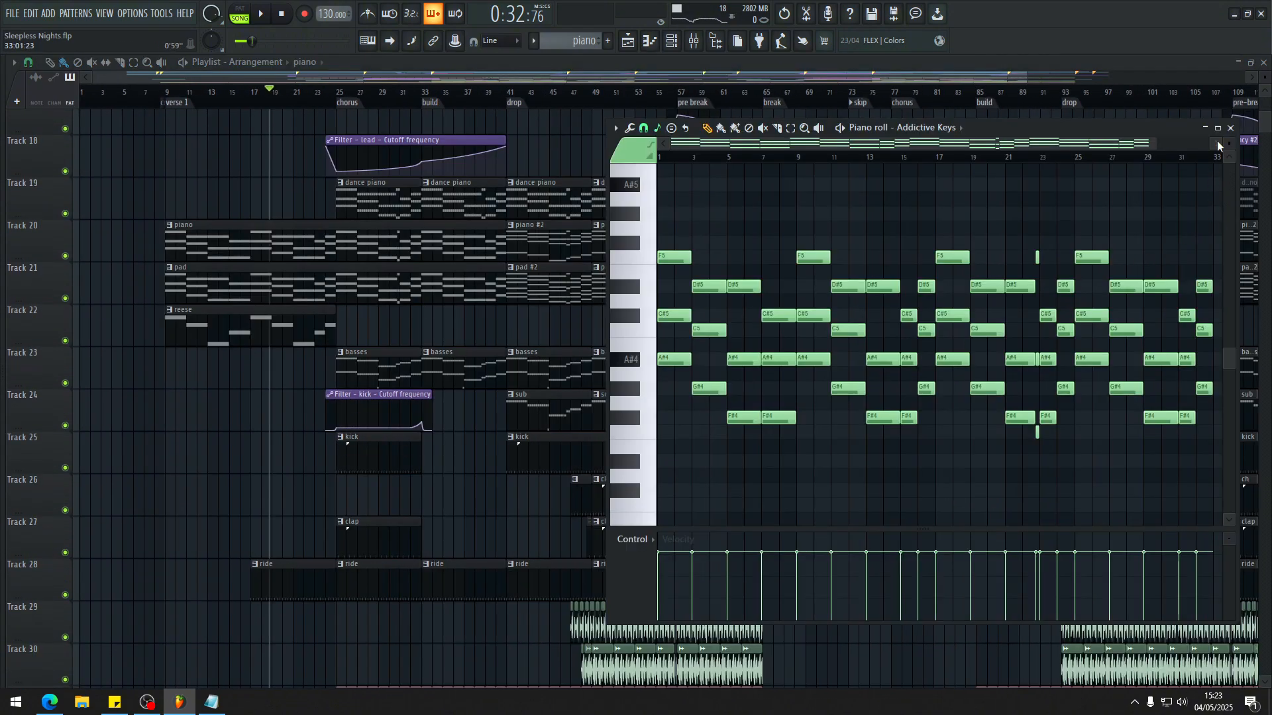
Step: Open the verse 1 piano pattern on track 20 in the piano roll
left_click(1218, 129)
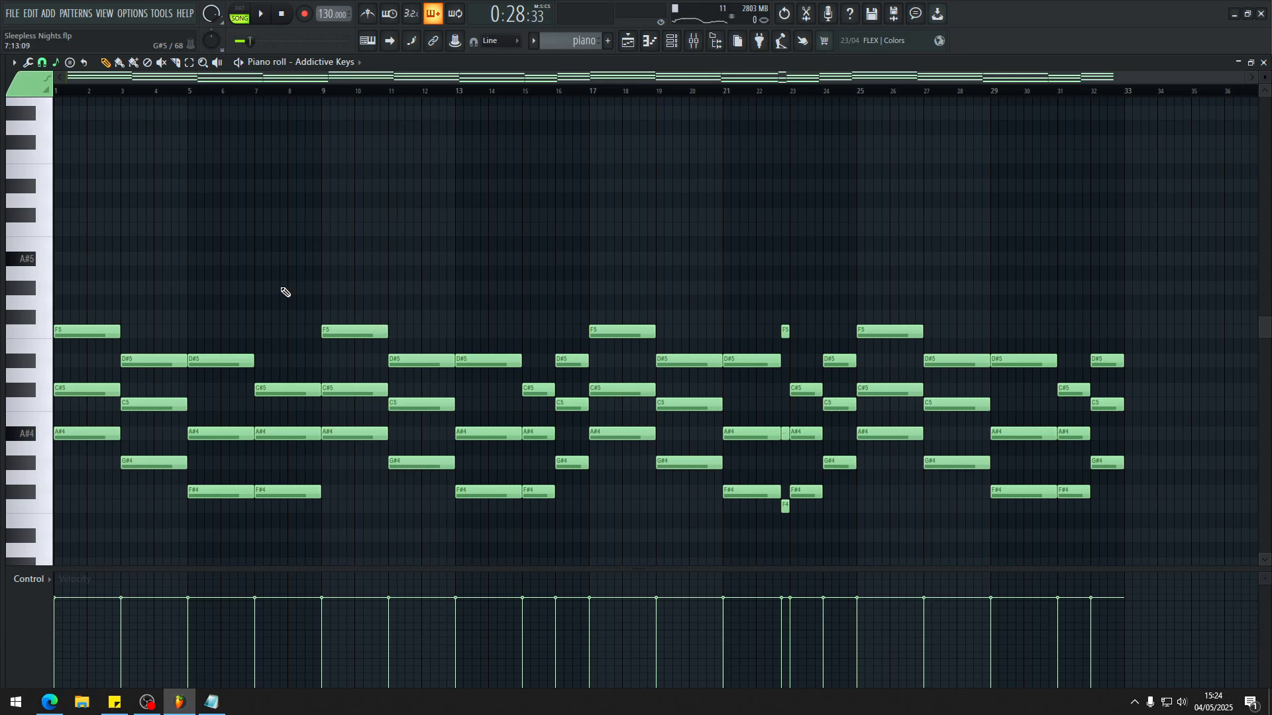
key("Escape")
scroll(464, 325, "down", 4)
scroll(396, 335, "up", 3)
scroll(381, 292, "up", 4)
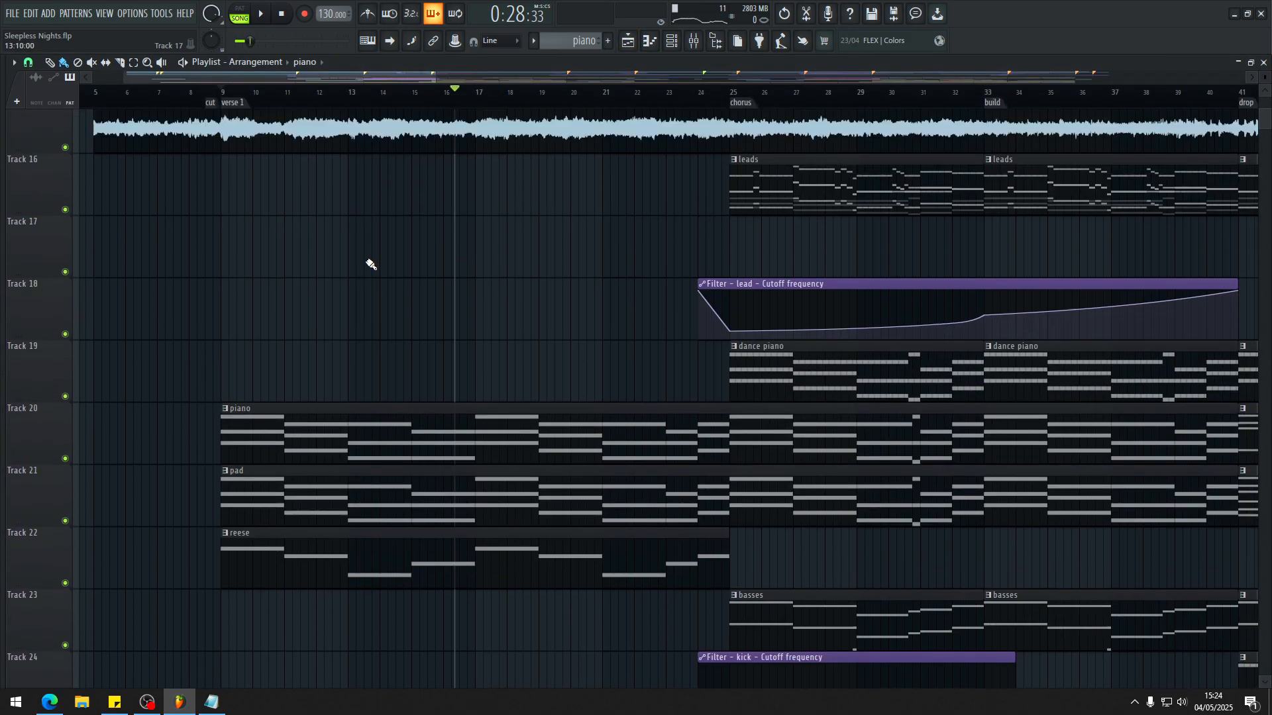
scroll(344, 331, "down", 4)
double_click(290, 430)
scroll(298, 344, "down", 4)
scroll(198, 308, "up", 5)
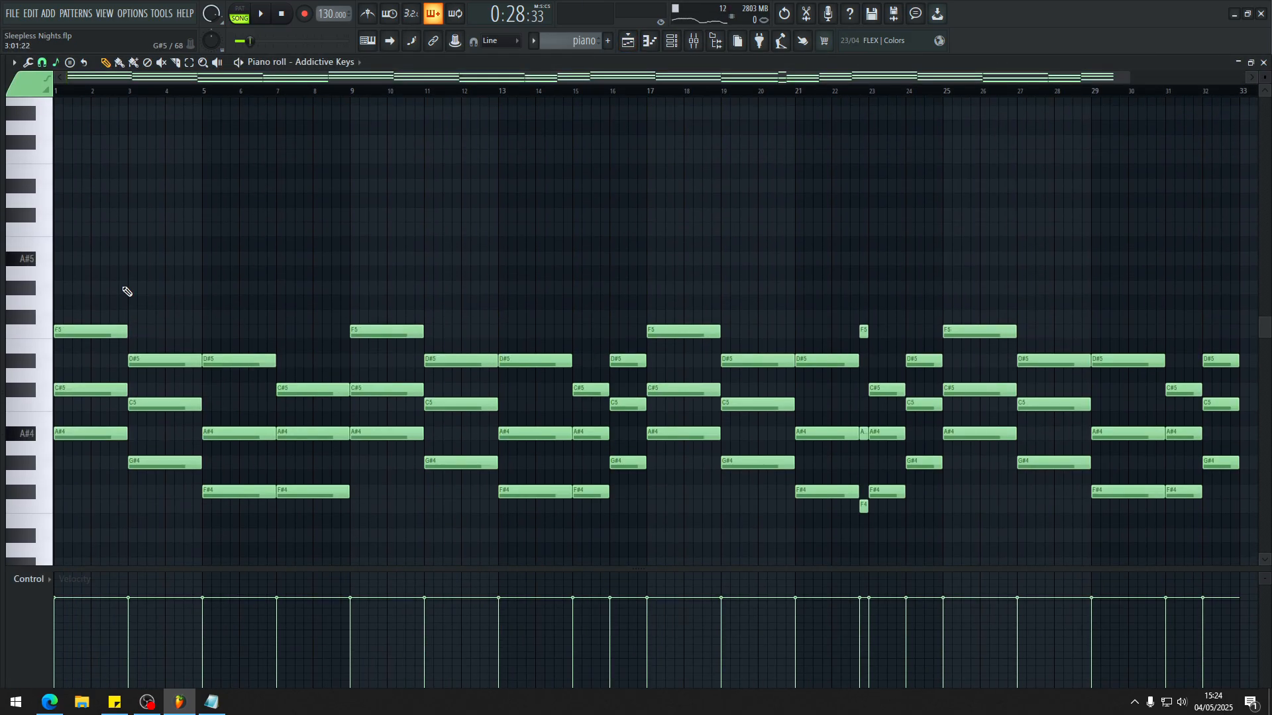
Step: Play back the opening piano chords from bar 1 of the pattern, and stop playback
scroll(221, 122, "up", 5)
key("space")
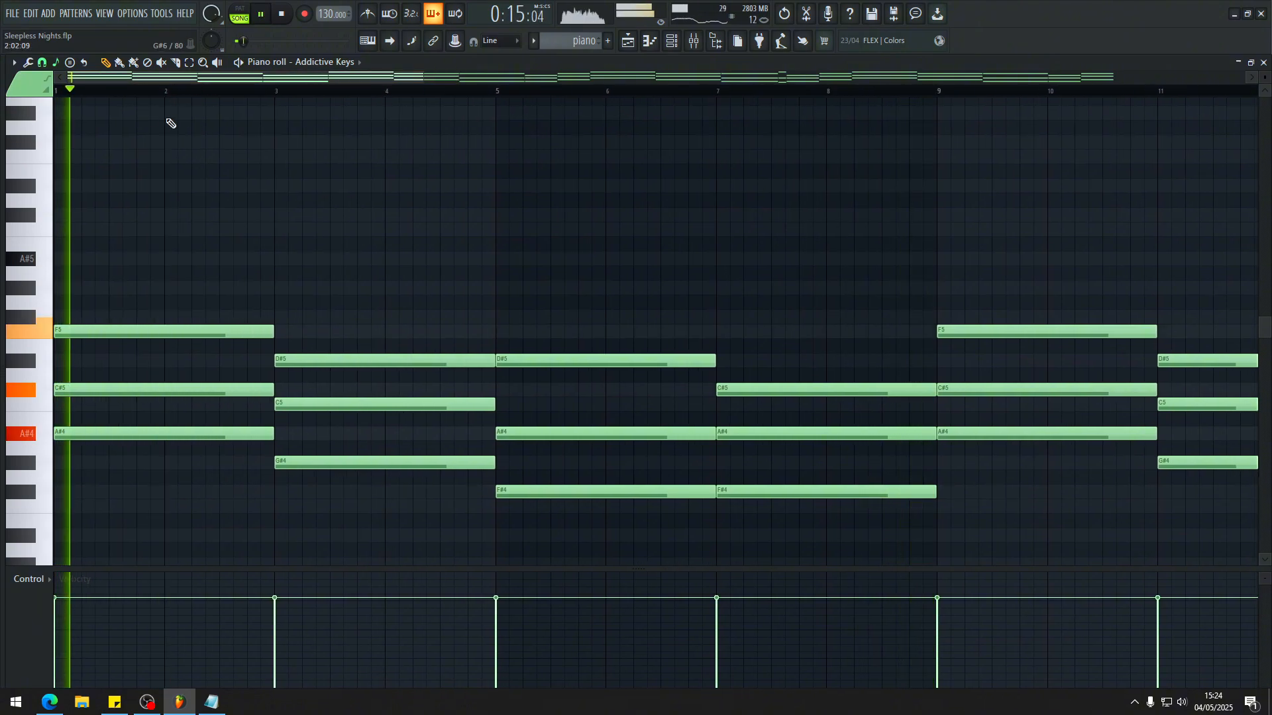
left_click(43, 63)
left_click(47, 263)
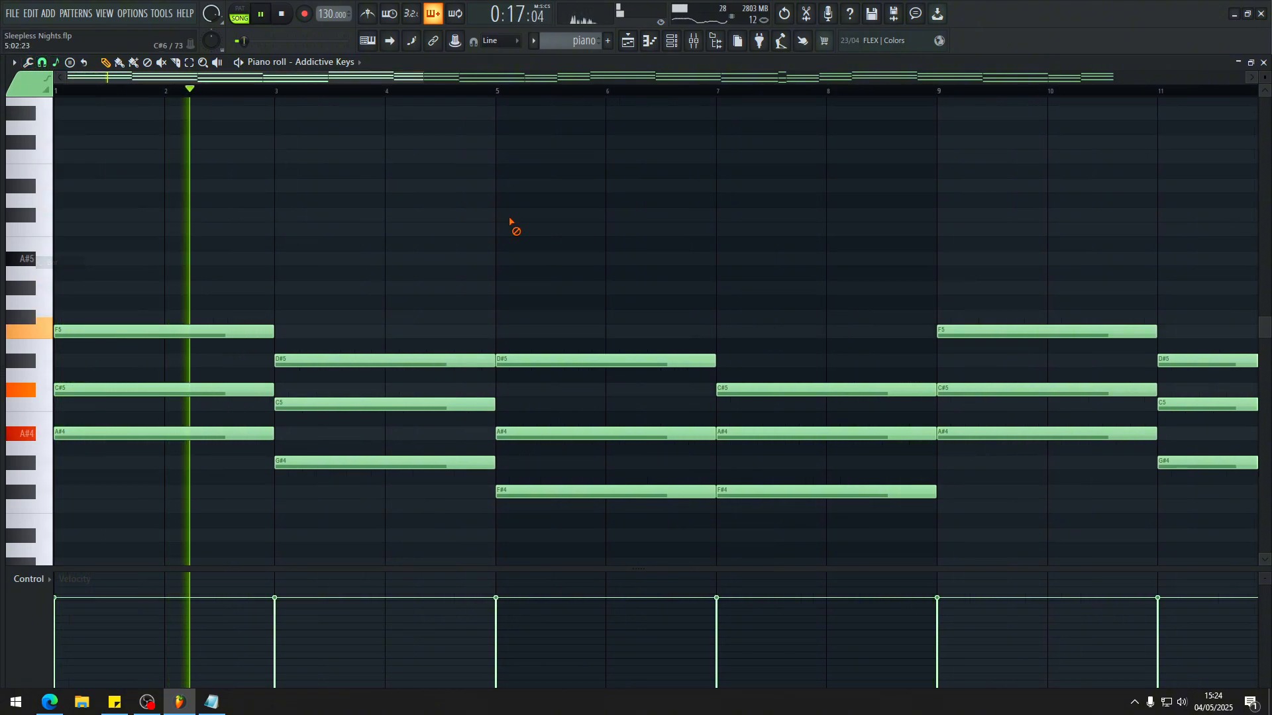
key("space")
scroll(222, 114, "up", 3)
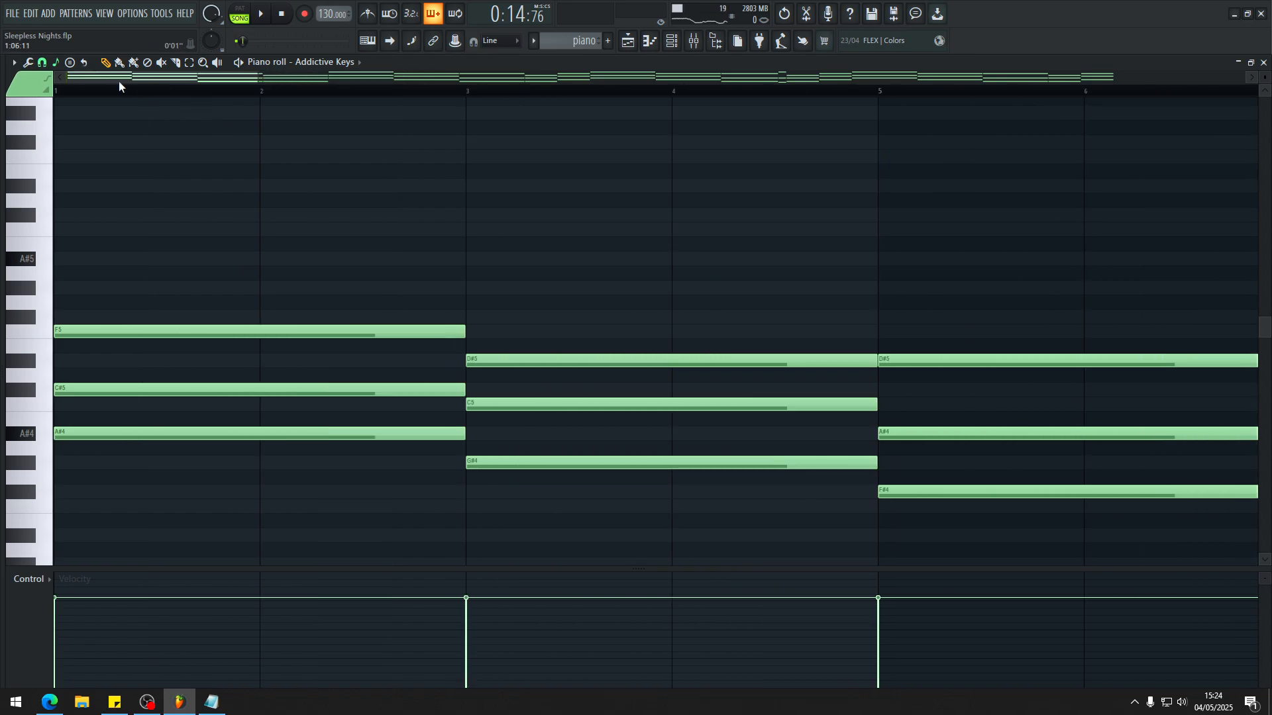
Step: Try compressing the first four piano chords from eight bars into four, audition them, and undo the stretch
scroll(298, 340, "down", 3)
scroll(185, 282, "down", 3)
scroll(181, 289, "up", 3)
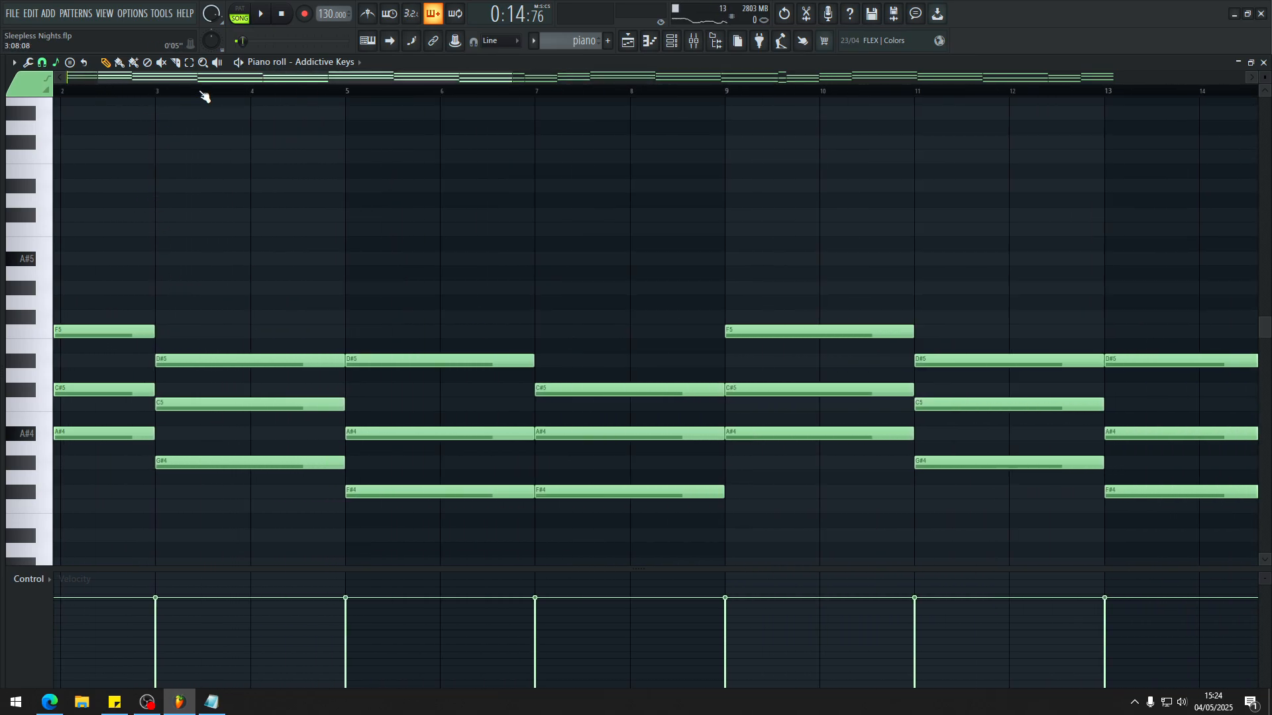
left_click_drag(201, 79, 166, 80)
mouse_move(11, 142)
left_click_drag(157, 236, 811, 457)
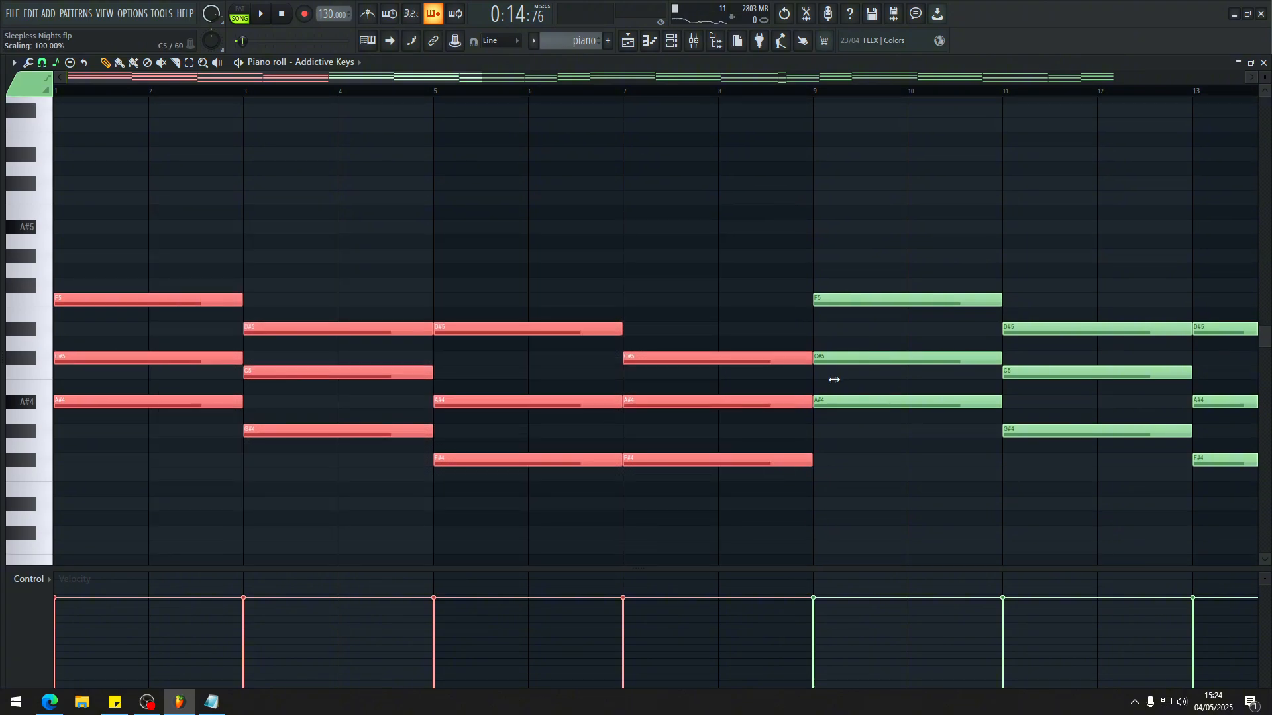
left_click_drag(834, 379, 453, 379)
key("space")
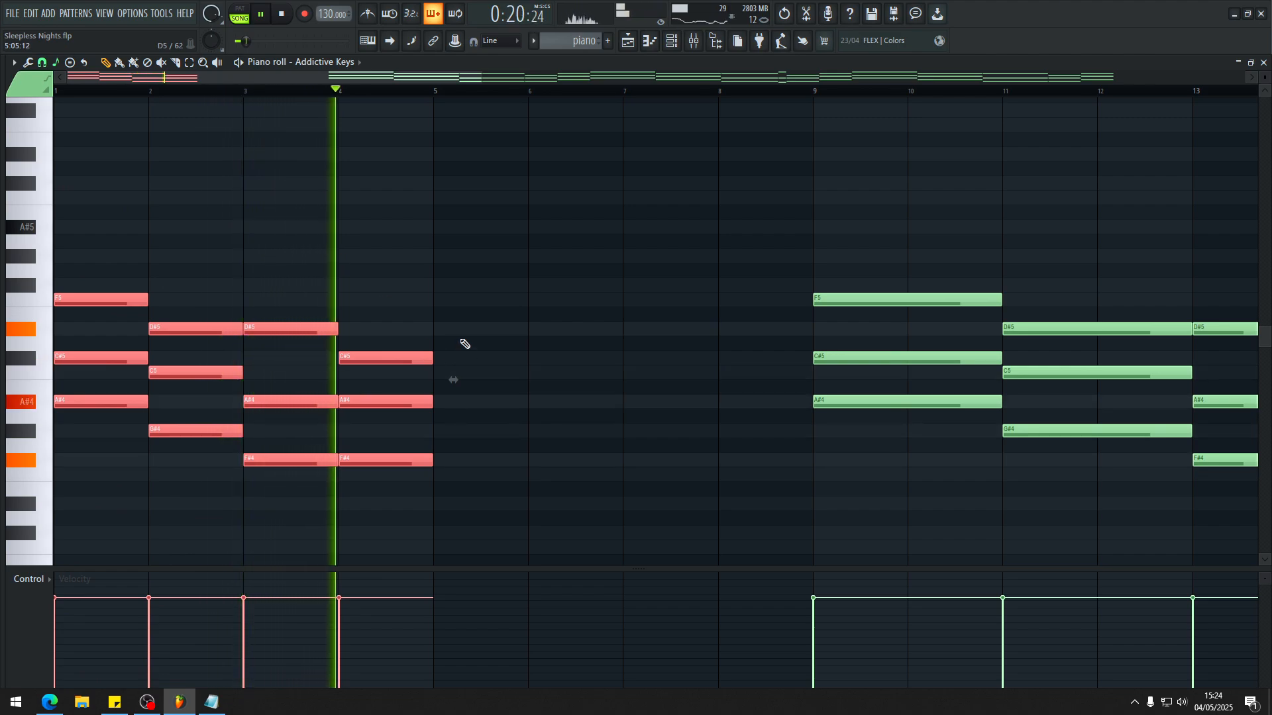
key("space")
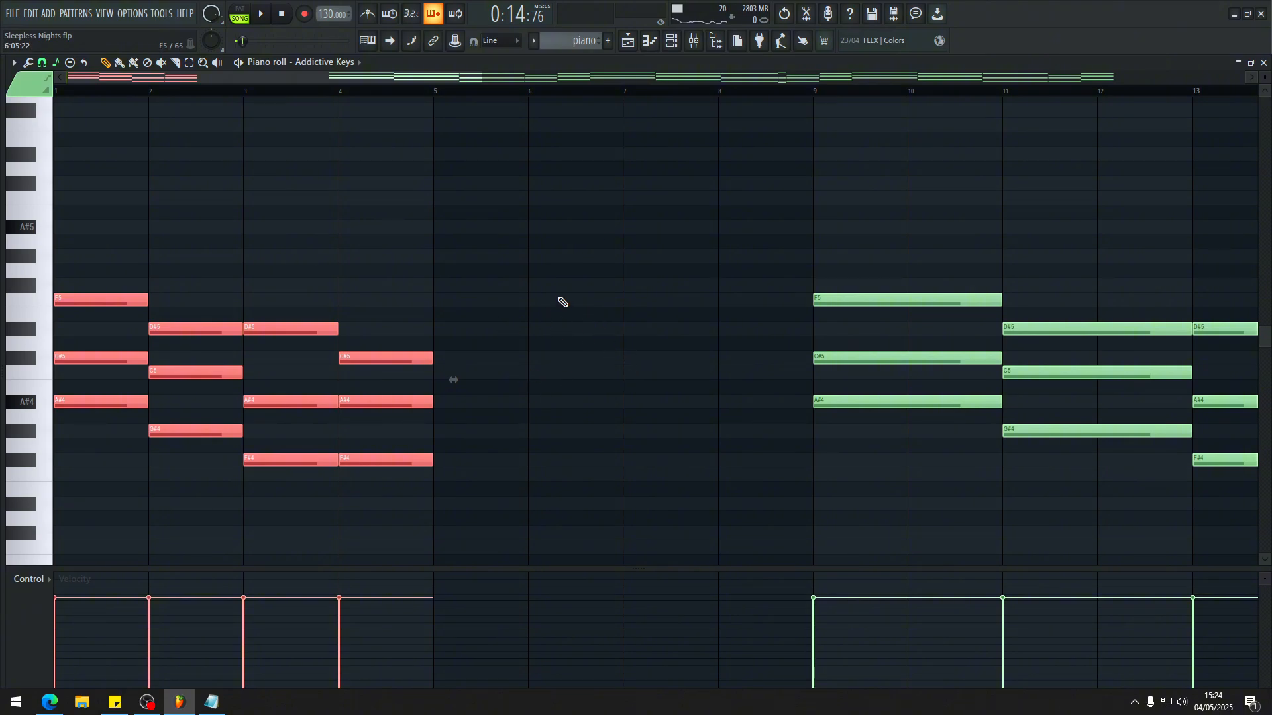
key("ctrl+z")
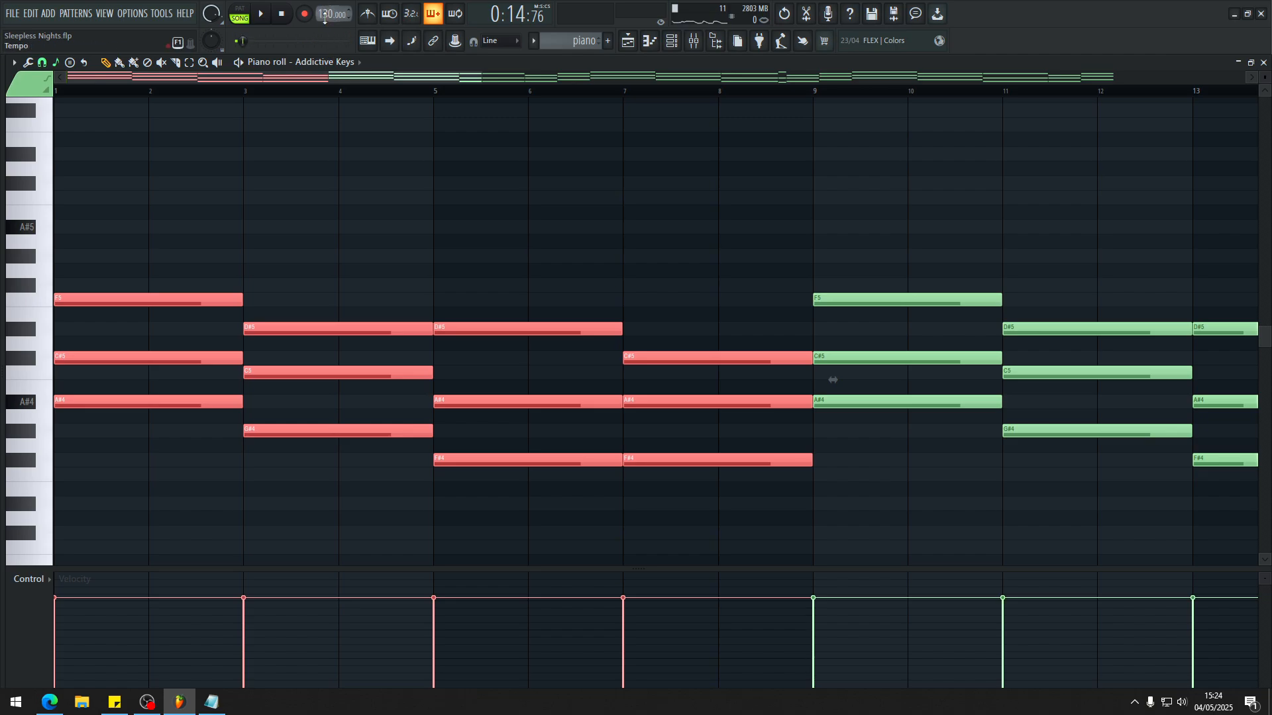
Step: Examine the piano chord progression across the full pattern, comparing the opening chords with the variations up to bar 32
scroll(347, 150, "down", 3)
scroll(291, 199, "down", 3)
scroll(199, 265, "up", 4)
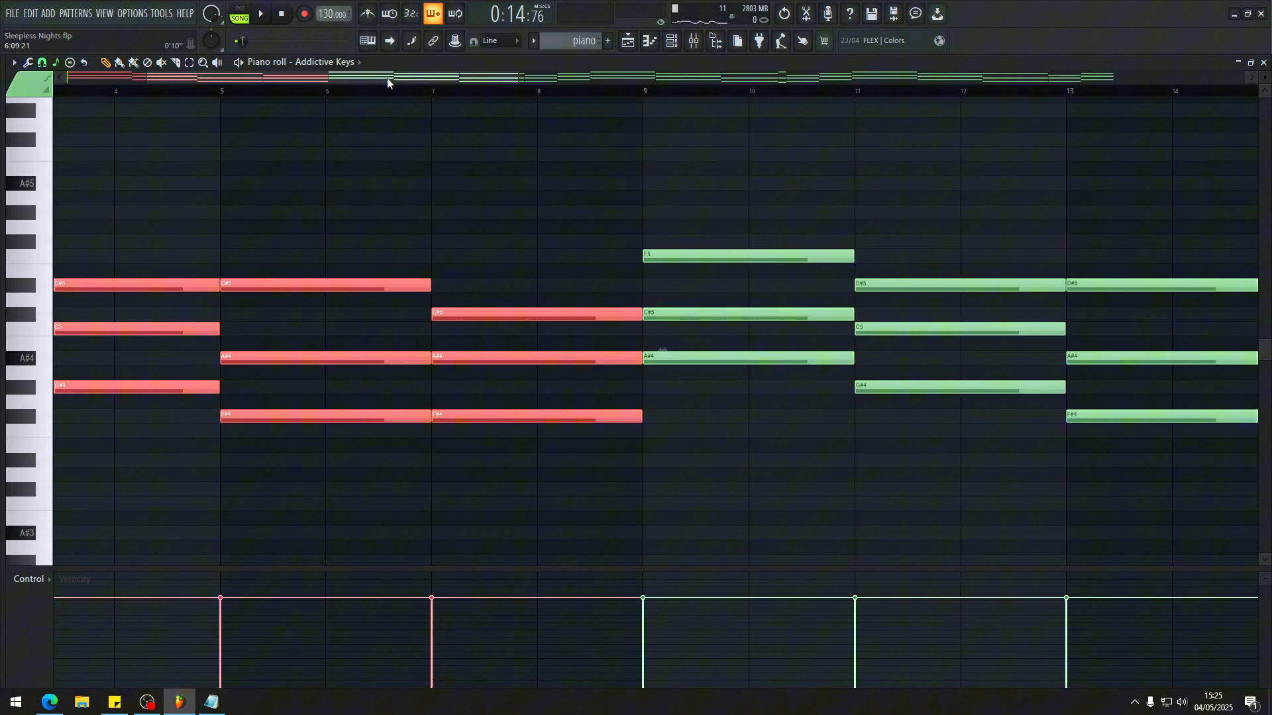
scroll(389, 83, "down", 3)
scroll(151, 382, "down", 3)
scroll(291, 351, "up", 4)
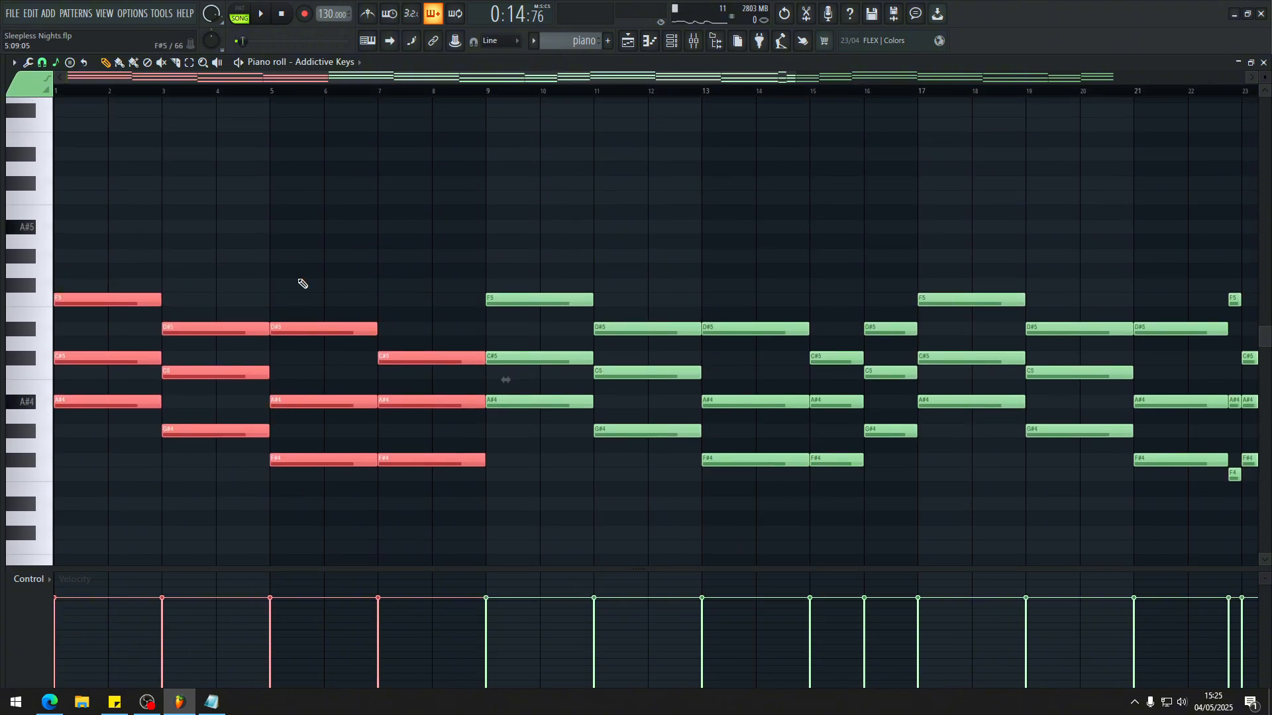
scroll(302, 284, "down", 3)
scroll(324, 80, "up", 3)
left_click_drag(327, 79, 238, 80)
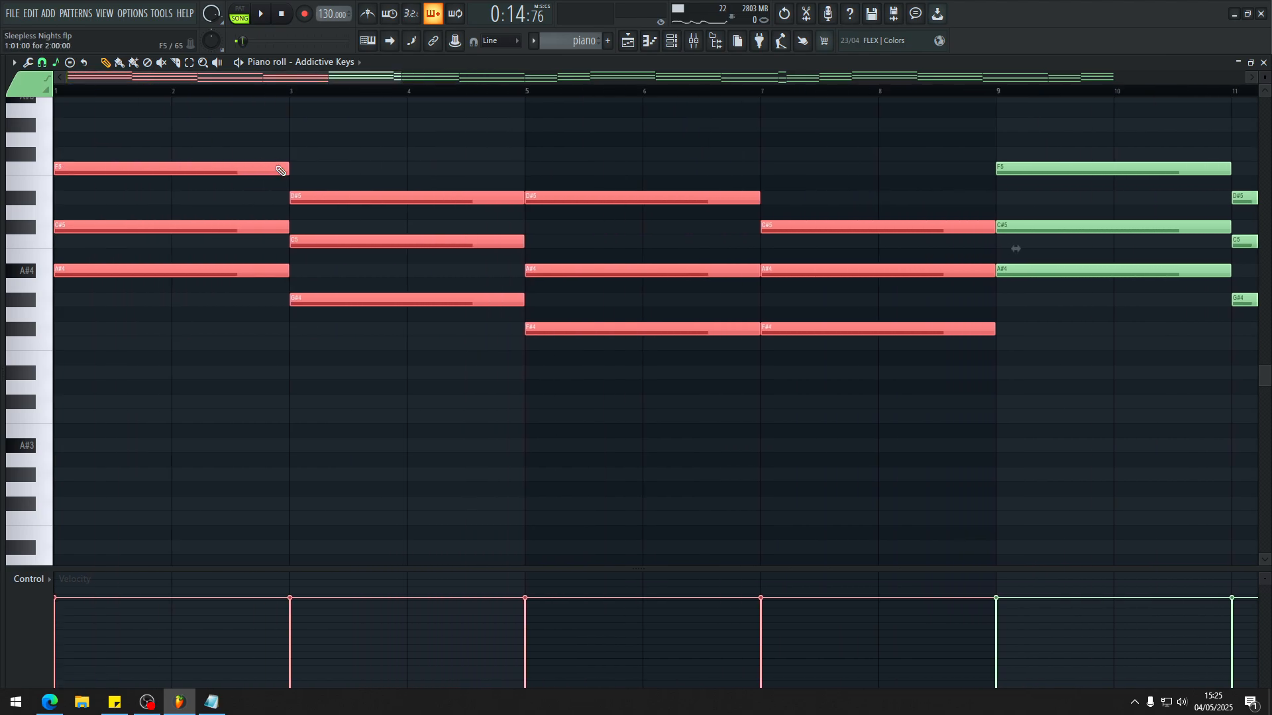
scroll(298, 232, "up", 6)
scroll(349, 78, "down", 3)
scroll(343, 78, "down", 2)
Step: Return to the playlist and audition the Sleepless Nights.mp3_instruments clip on track 15 on its own from verse 1
scroll(384, 221, "down", 4)
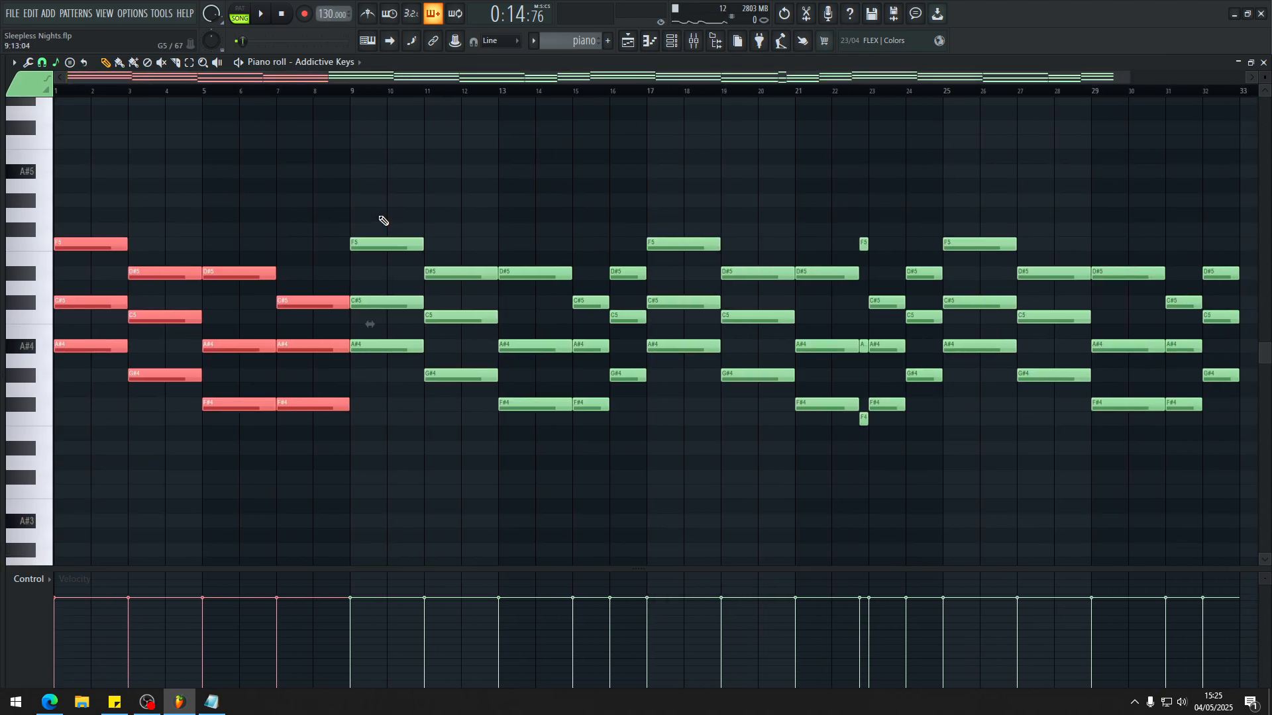
key("F5")
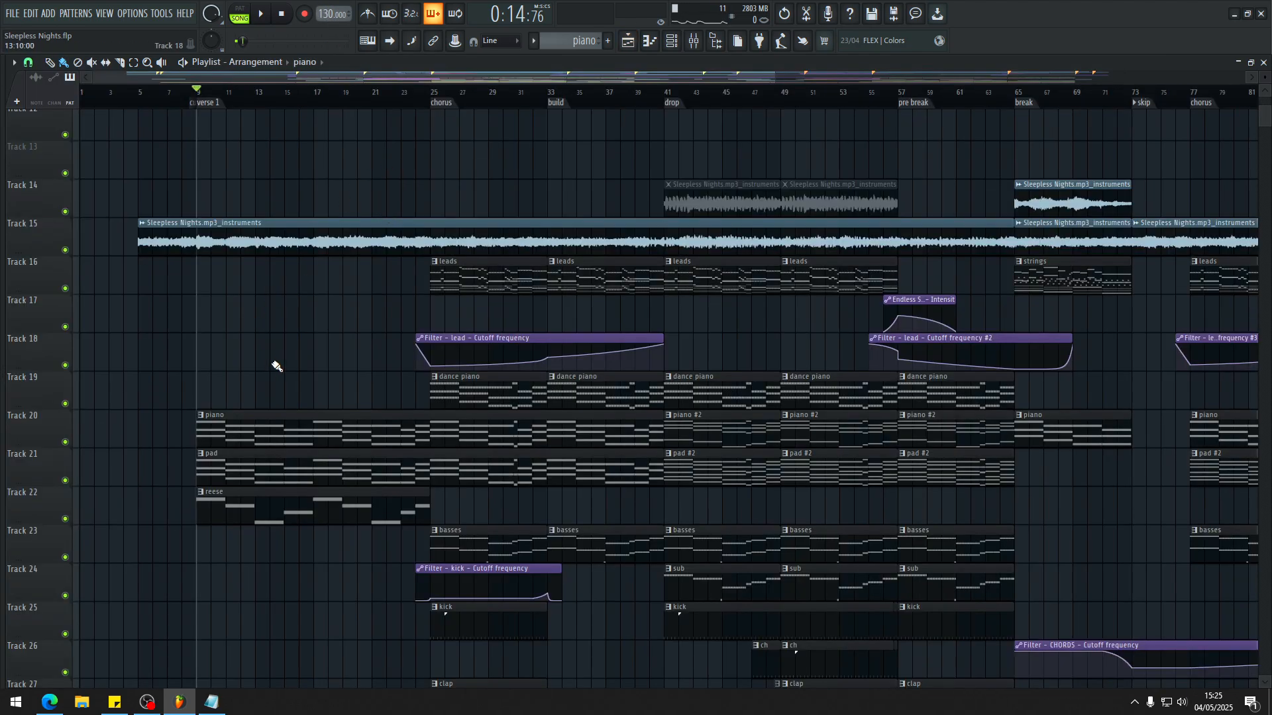
scroll(265, 363, "down", 4)
scroll(248, 345, "up", 5)
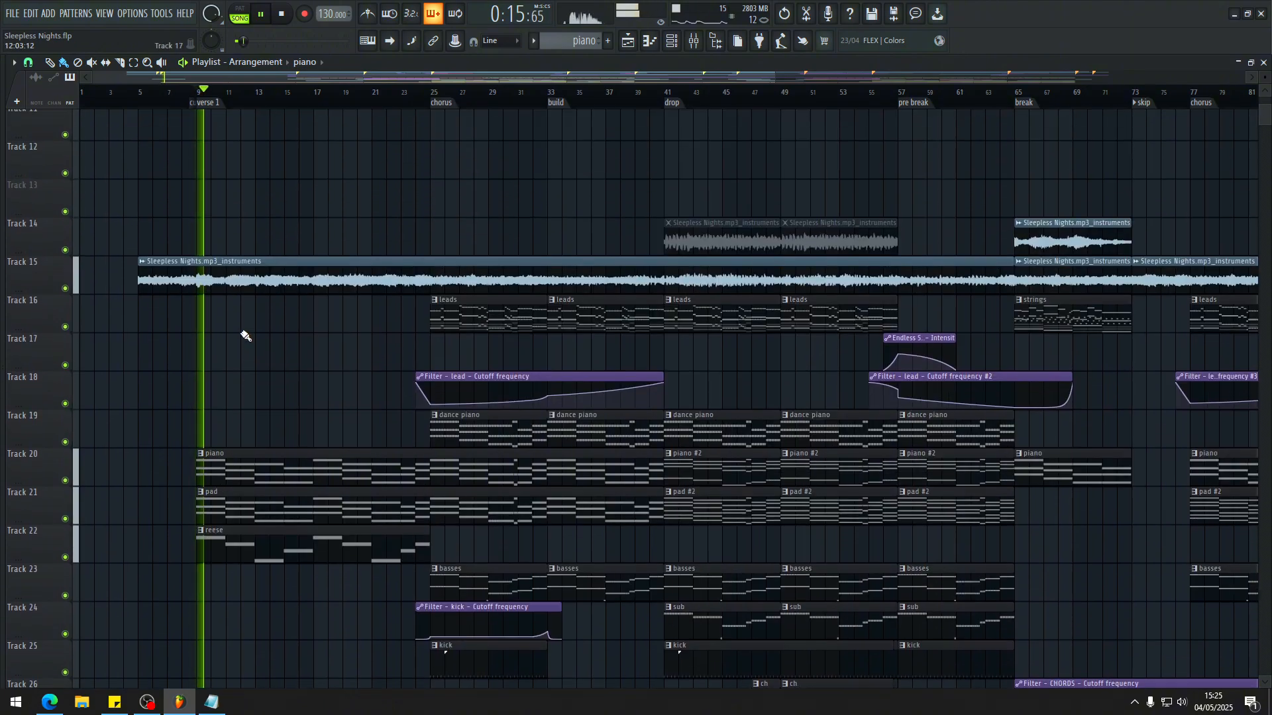
double_click(239, 457)
key("F5")
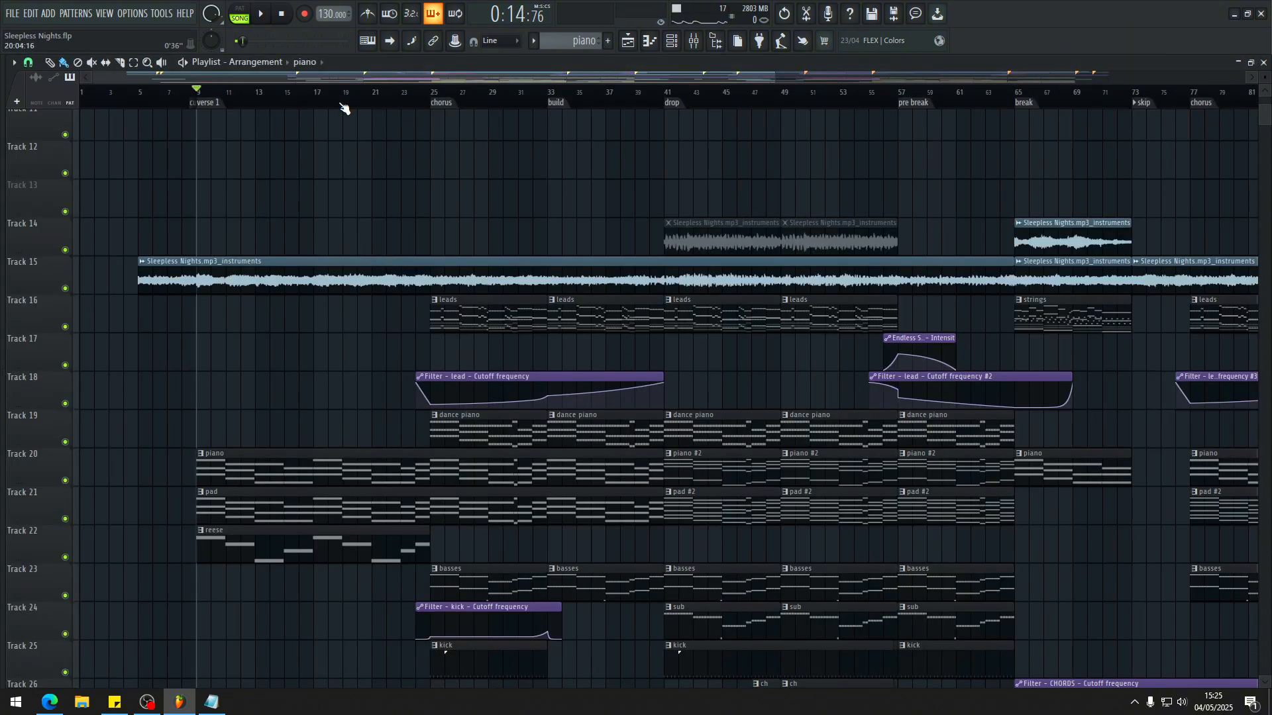
scroll(346, 287, "down", 1)
scroll(337, 292, "up", 4)
scroll(233, 305, "down", 3)
scroll(227, 341, "up", 3)
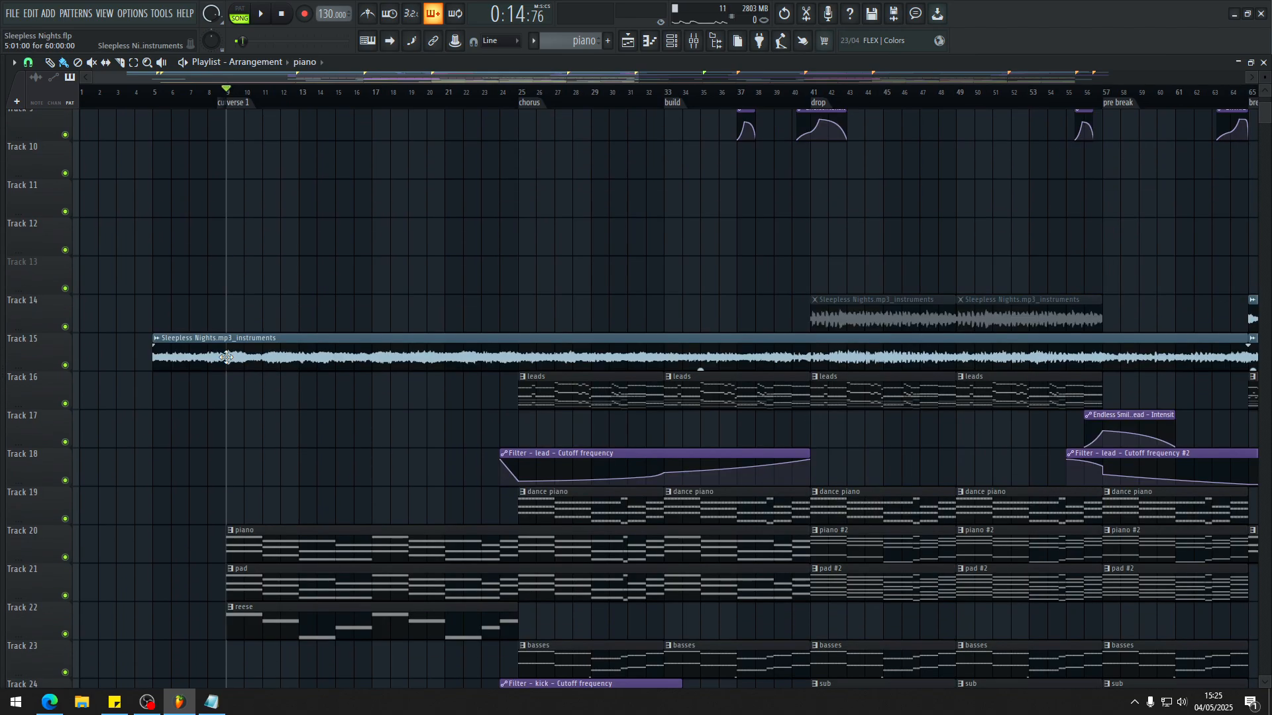
left_click(227, 357)
key("space")
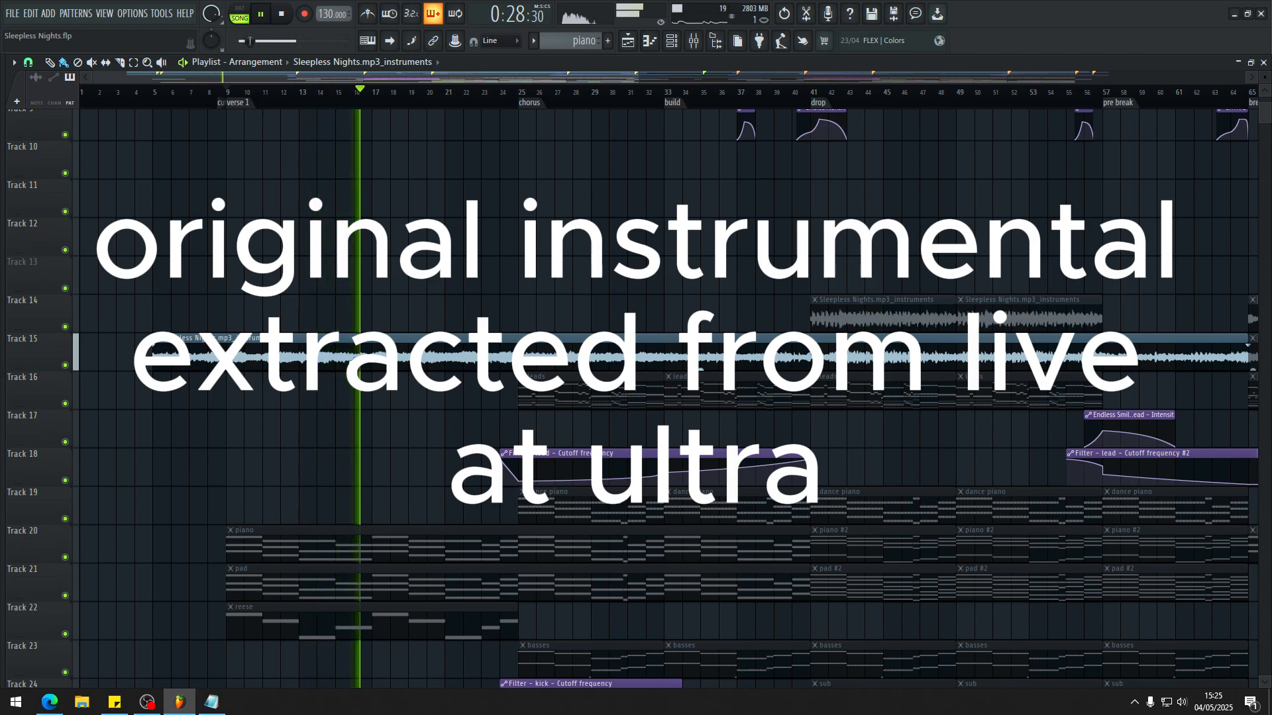
key("space")
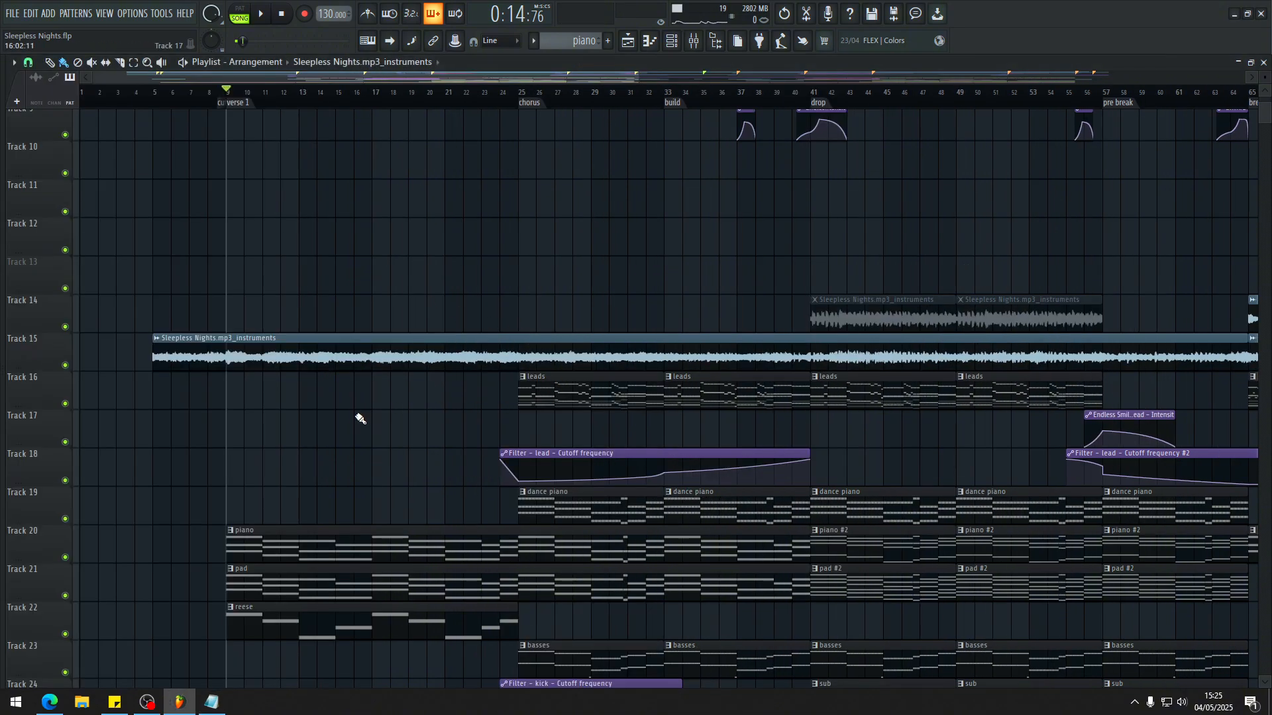
Step: Audition the extracted instruments clip on track 15 and the vocals clip on track 7 from the start of verse 1
scroll(264, 335, "down", 3)
scroll(250, 304, "up", 4)
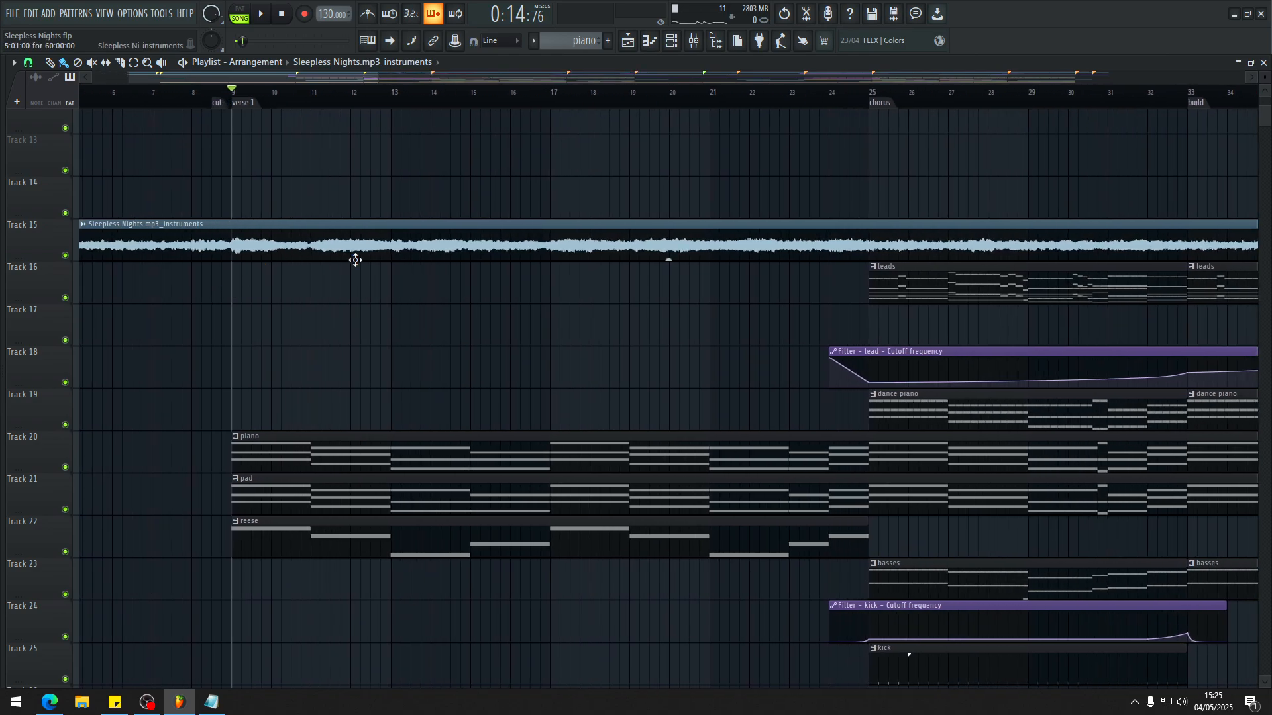
scroll(332, 265, "up", 2)
scroll(231, 289, "down", 6)
scroll(199, 322, "up", 5)
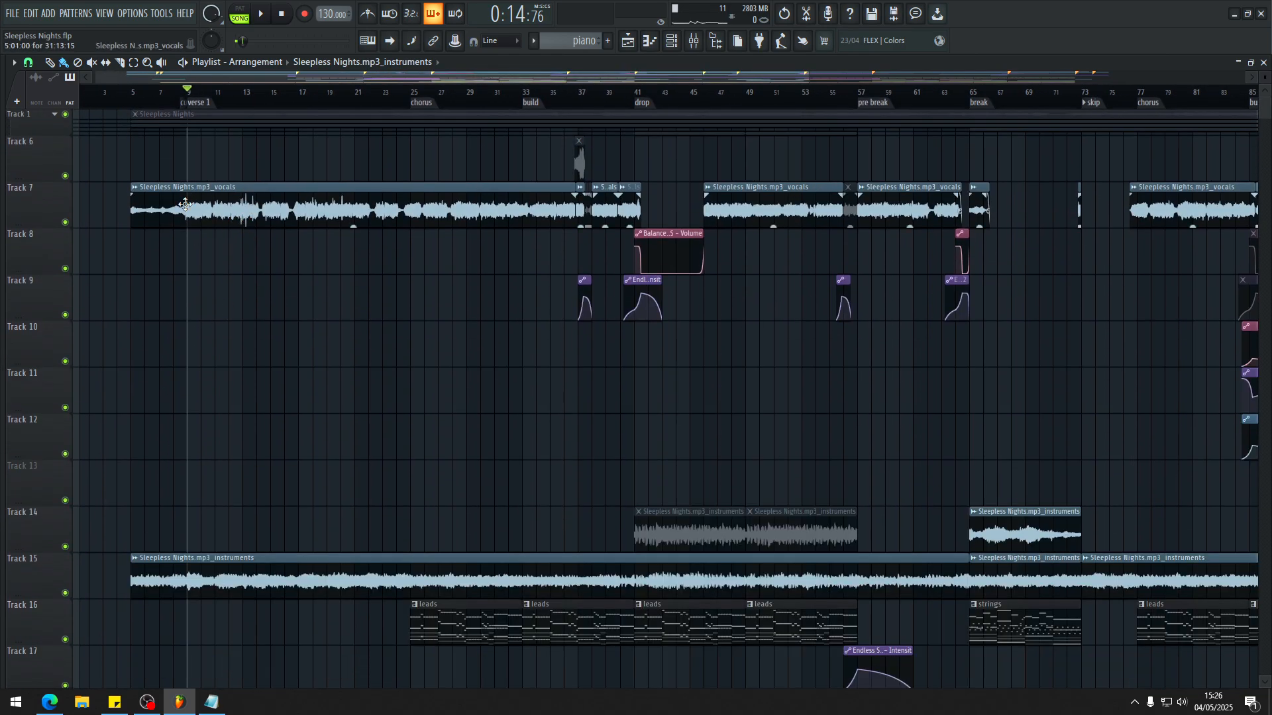
left_click(188, 578)
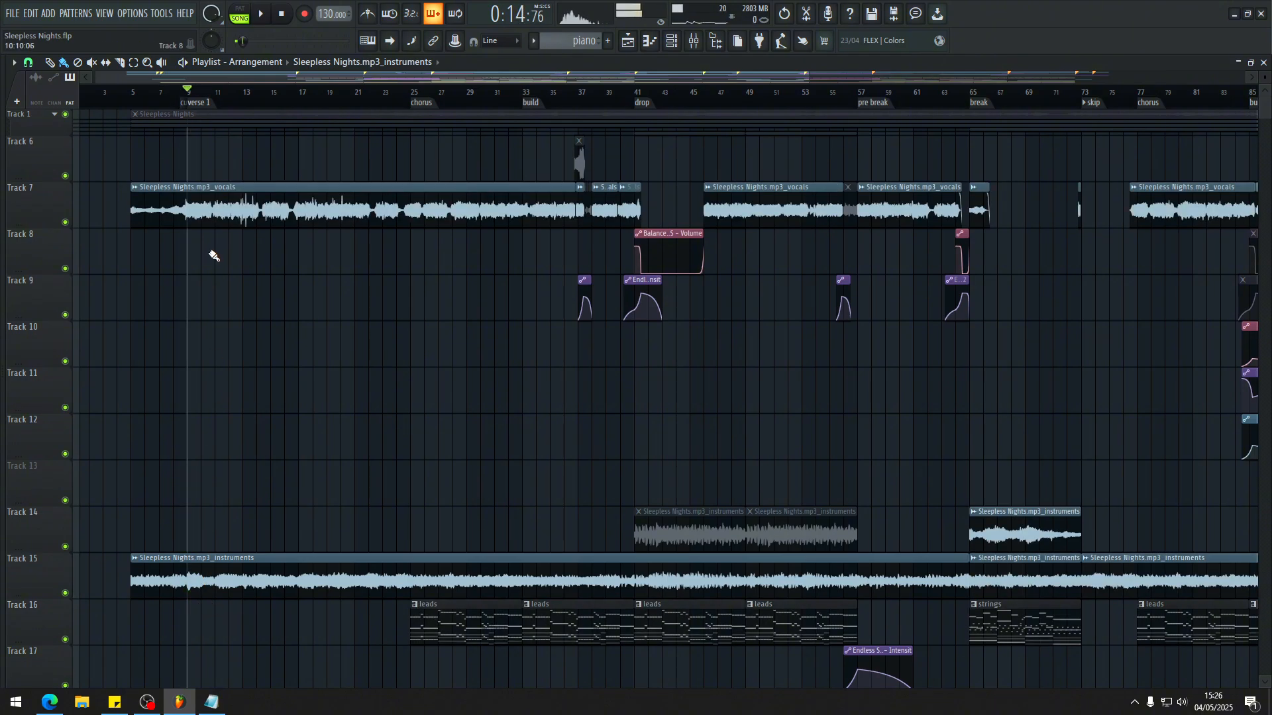
left_click(188, 210)
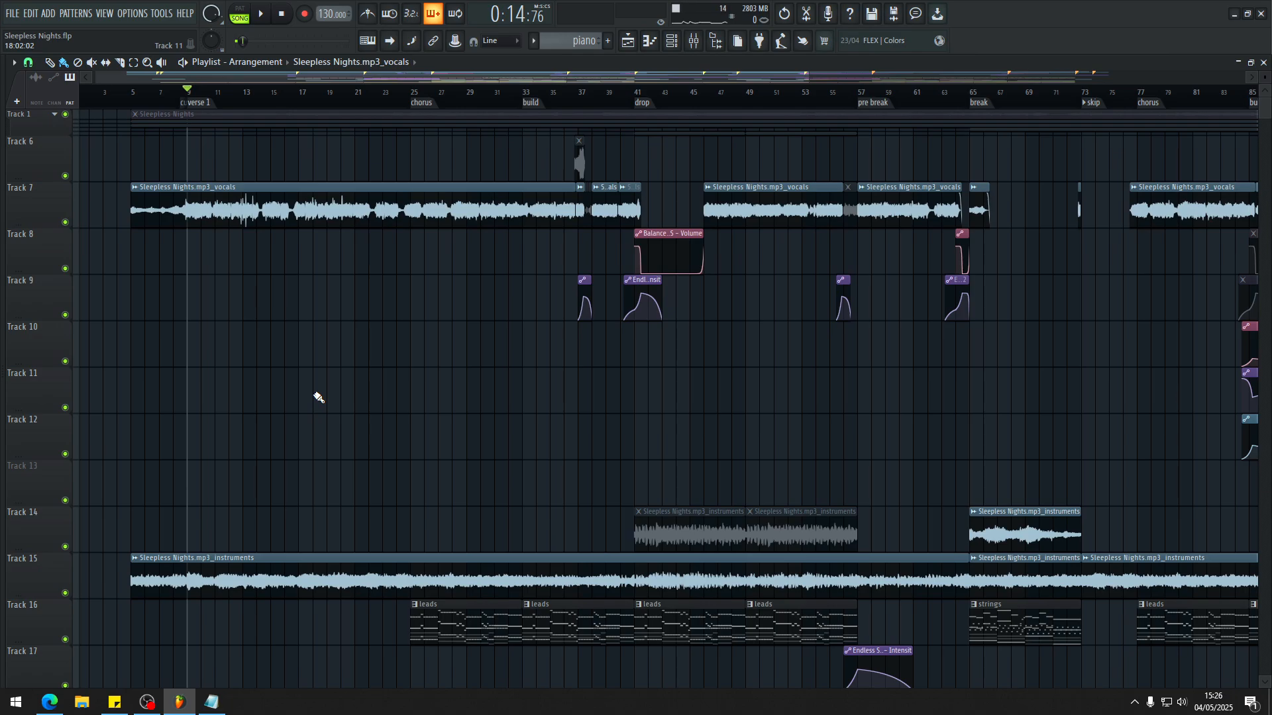
Step: Inspect the track 7 vocals waveform closely at the verse 1 marker and play the vocals alone from there
scroll(190, 250, "up", 3)
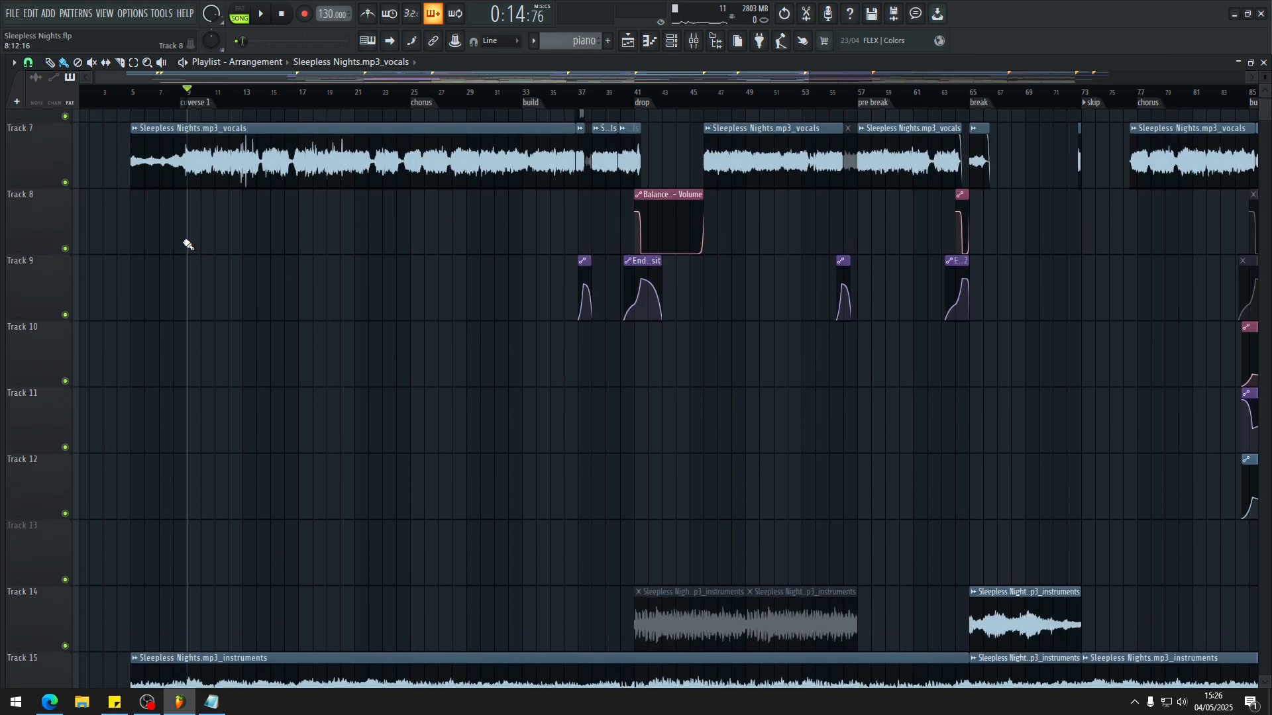
scroll(184, 244, "up", 5)
scroll(225, 275, "up", 4)
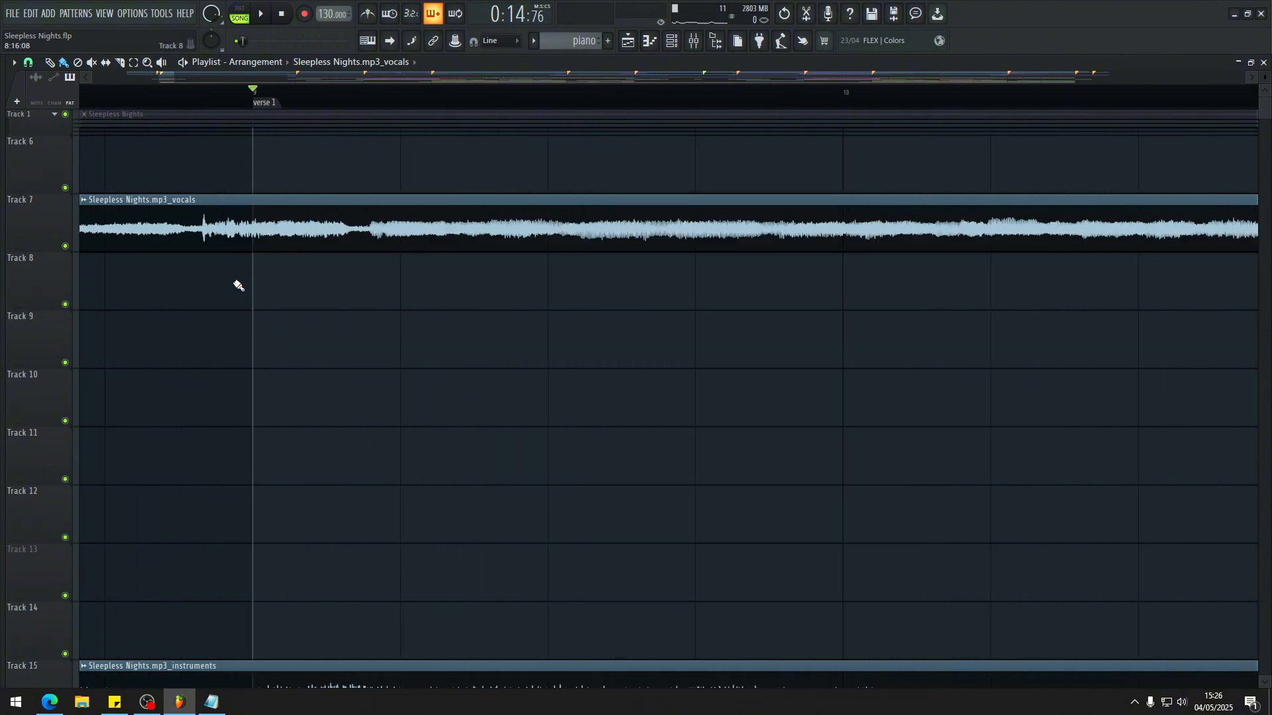
scroll(213, 232, "up", 4)
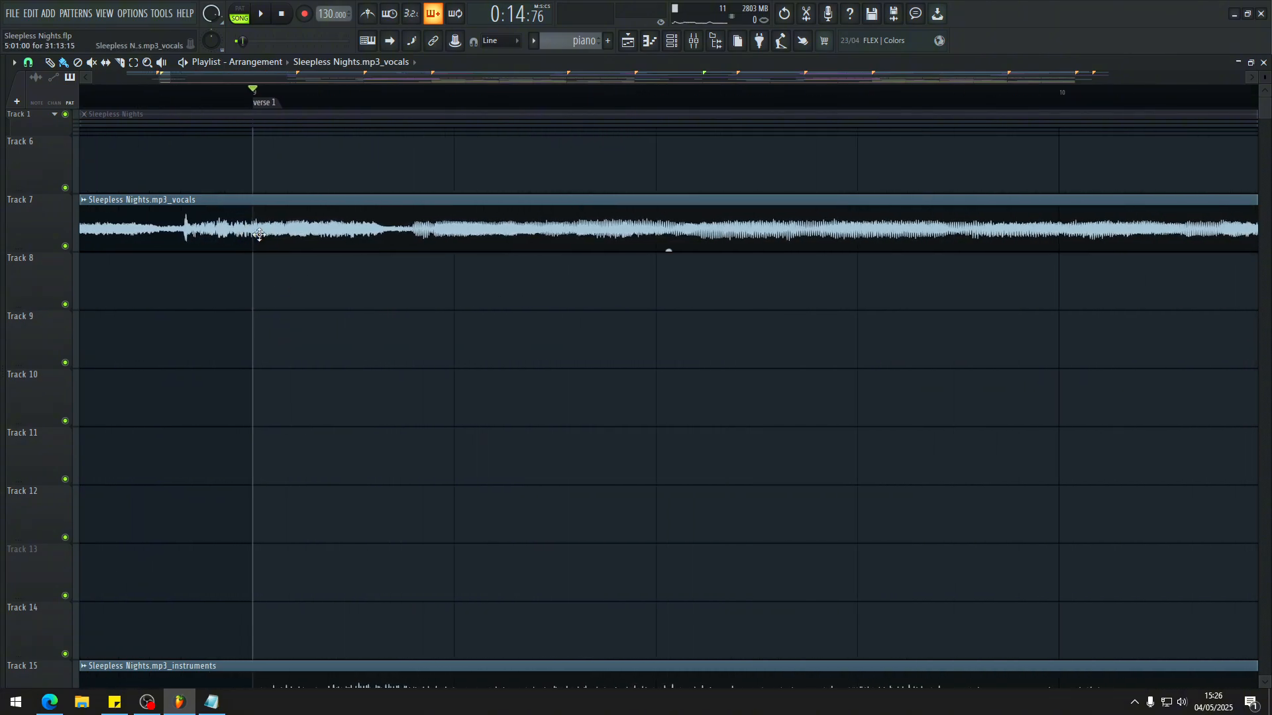
scroll(257, 235, "down", 4)
key("space")
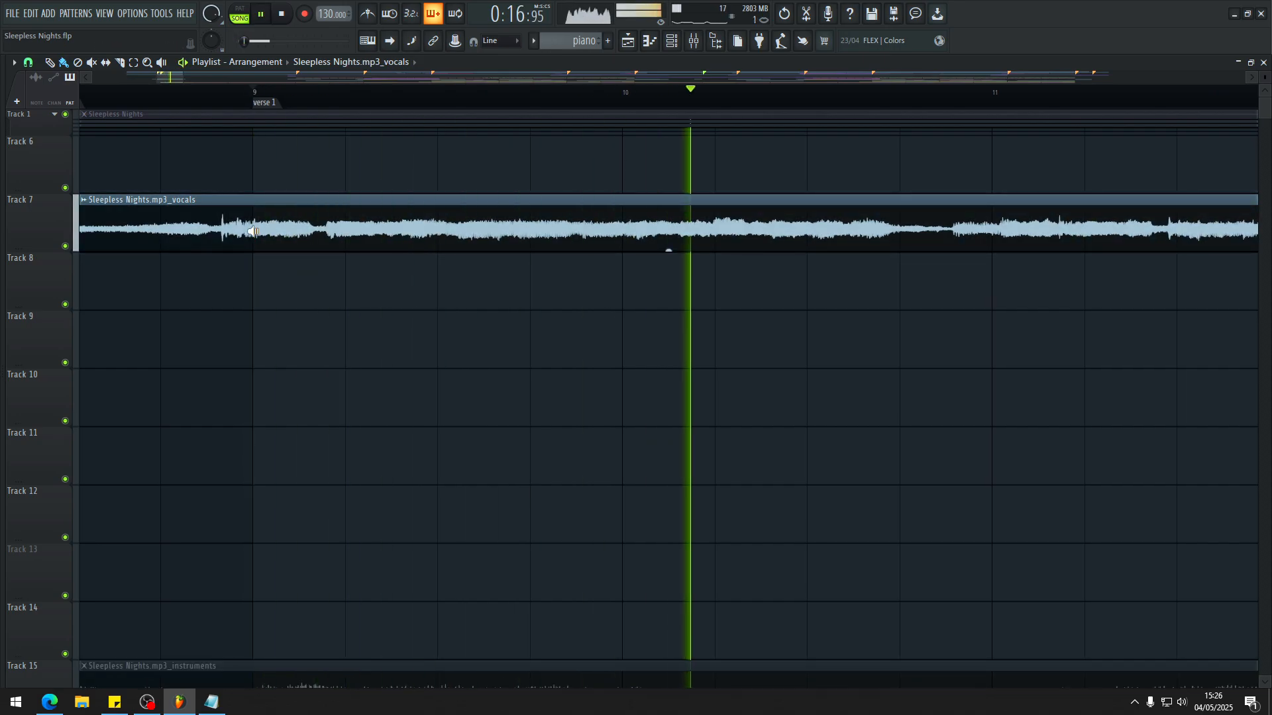
key("space")
scroll(232, 238, "down", 10)
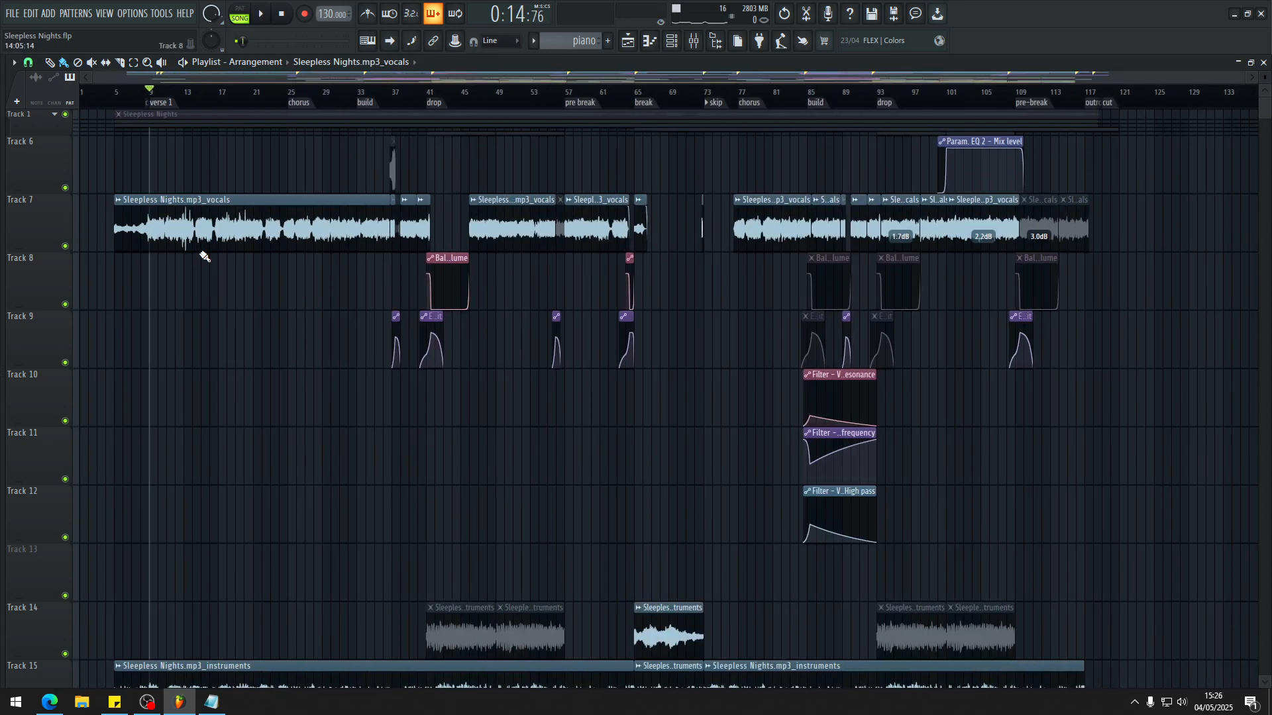
Step: Audition the track 7 vocals clip on its own from around bar 47, after the drop marker
scroll(965, 228, "up", 2)
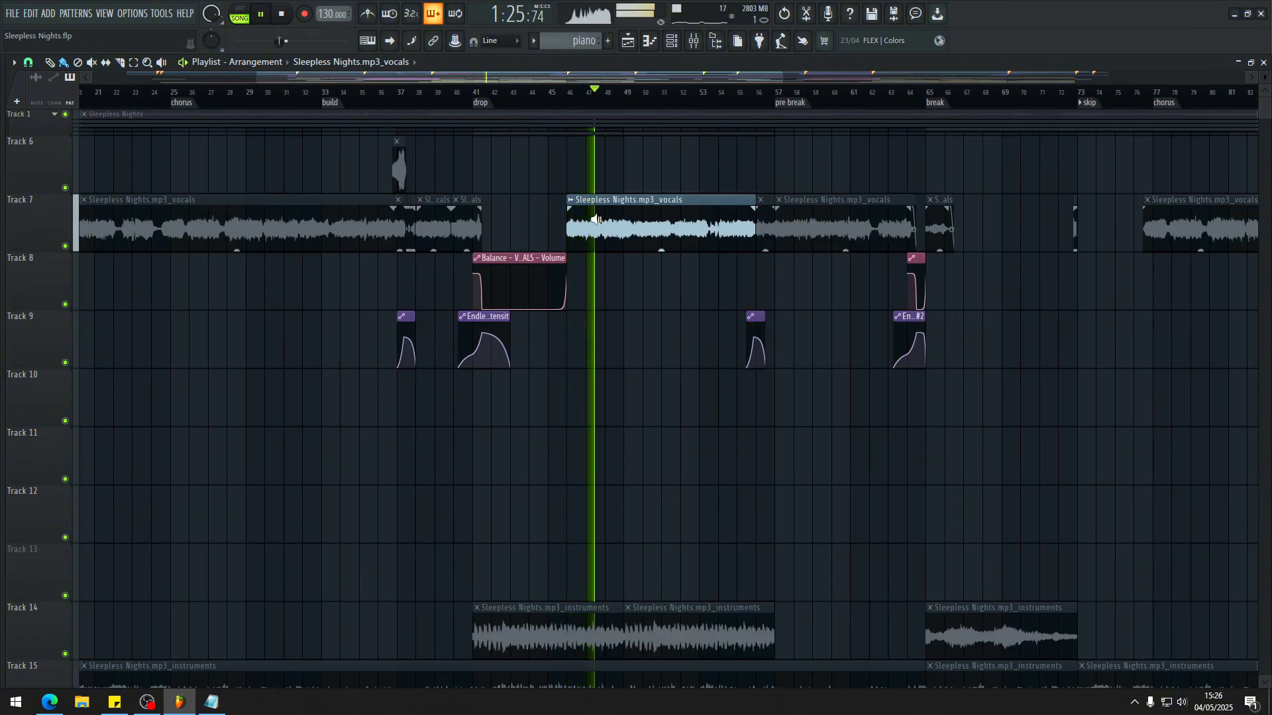
left_click(597, 219)
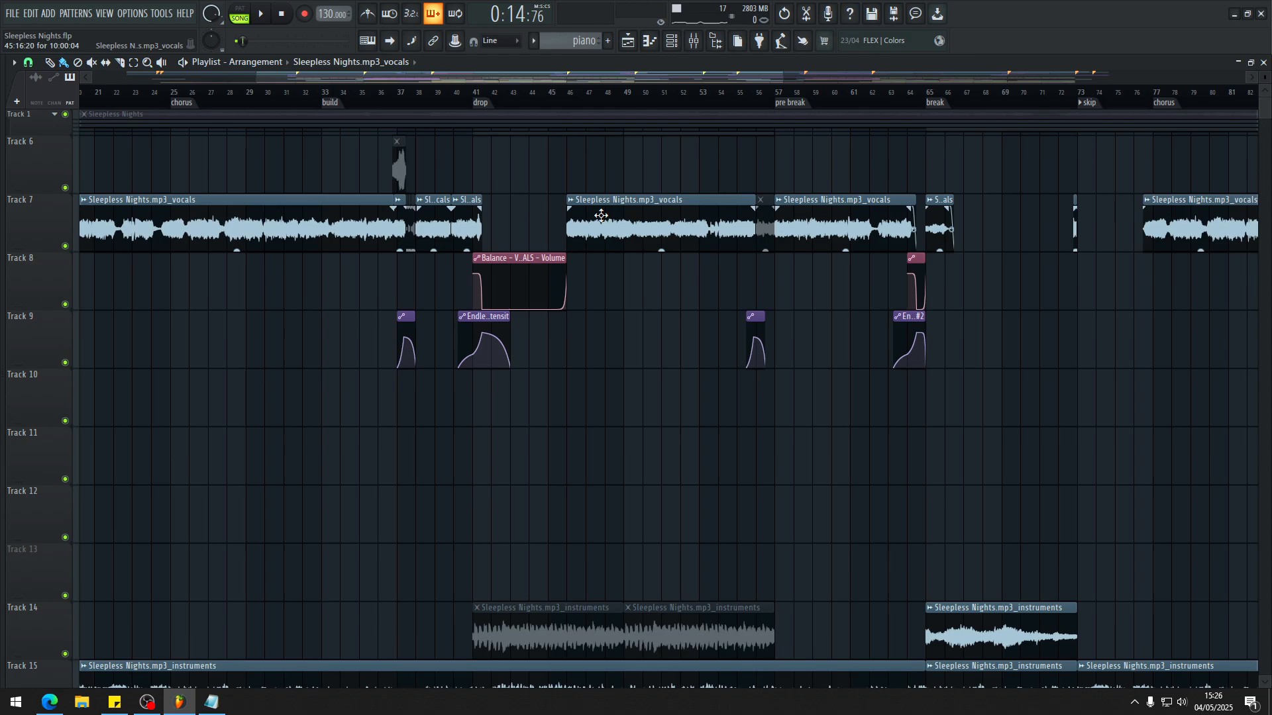
scroll(601, 222, "down", 1)
scroll(572, 213, "up", 5)
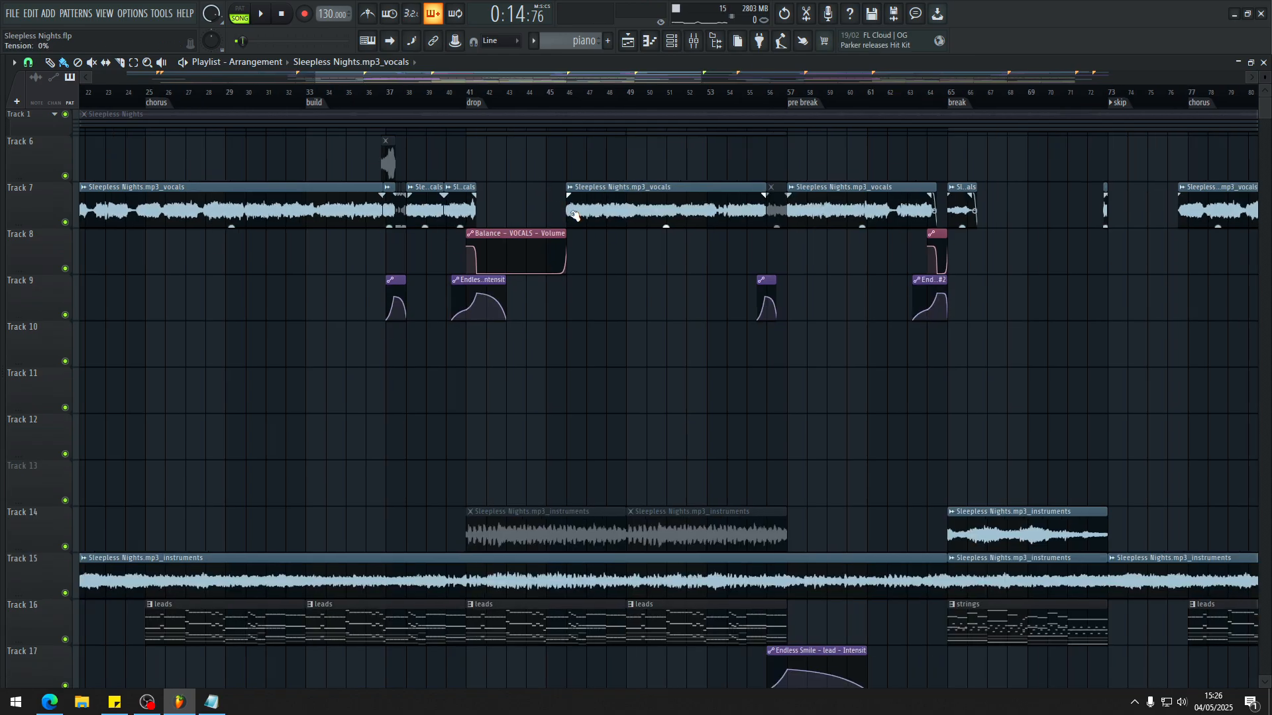
Step: Survey the whole arrangement from the vocals on track 7 down to the drone loops on tracks 51 and 52
scroll(590, 206, "down", 6)
scroll(588, 204, "down", 2)
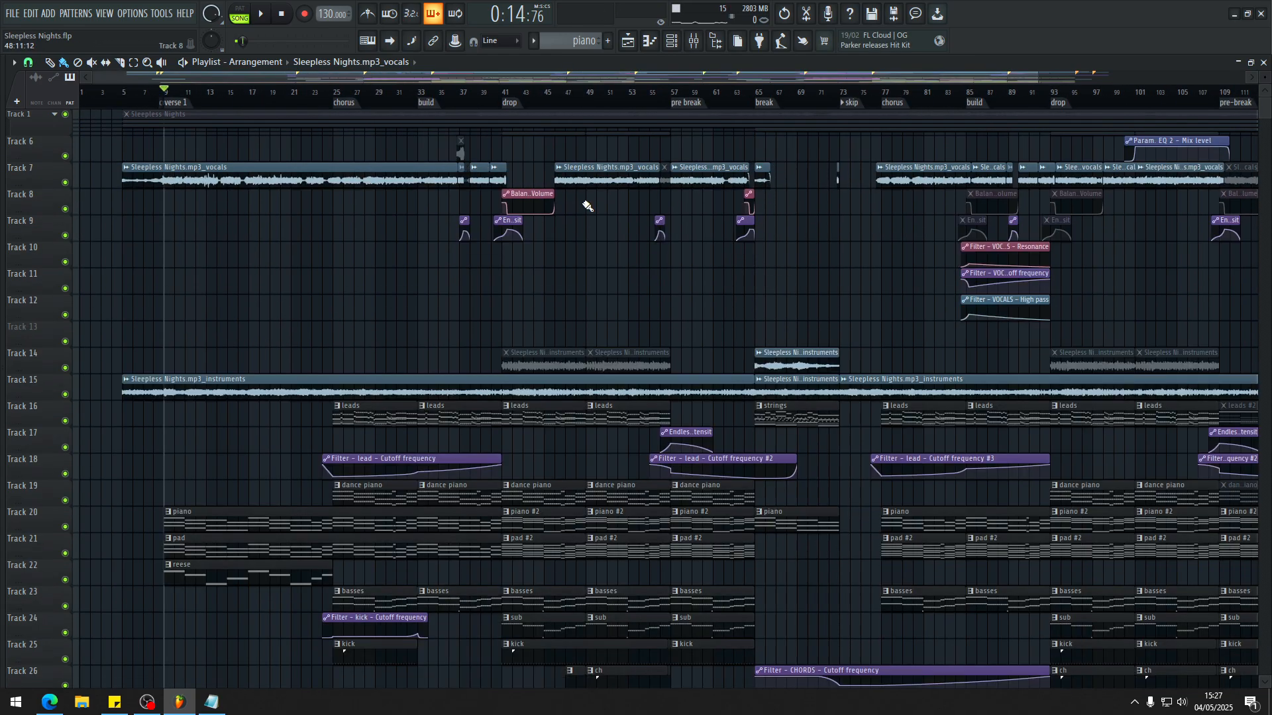
scroll(587, 204, "up", 2)
scroll(589, 198, "up", 3)
scroll(576, 270, "down", 4)
scroll(530, 278, "down", 8)
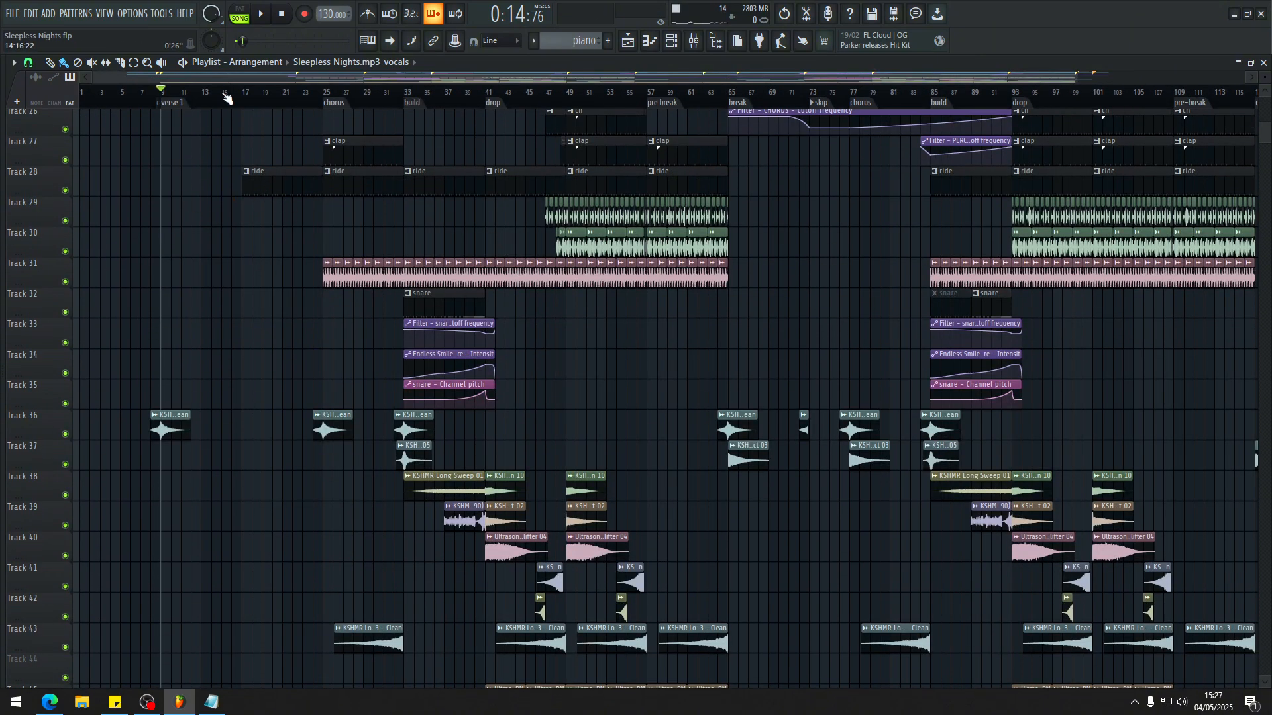
scroll(225, 99, "up", 3)
scroll(308, 220, "up", 8)
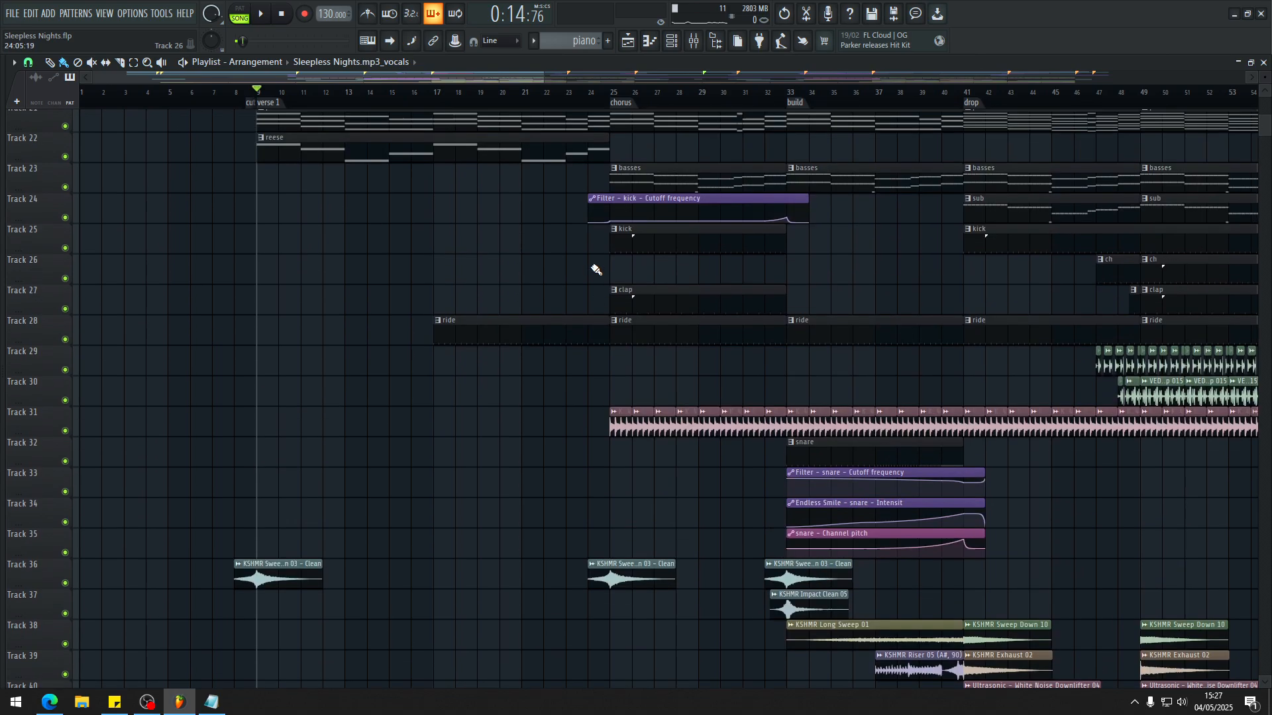
scroll(298, 315, "up", 2)
scroll(298, 315, "down", 6)
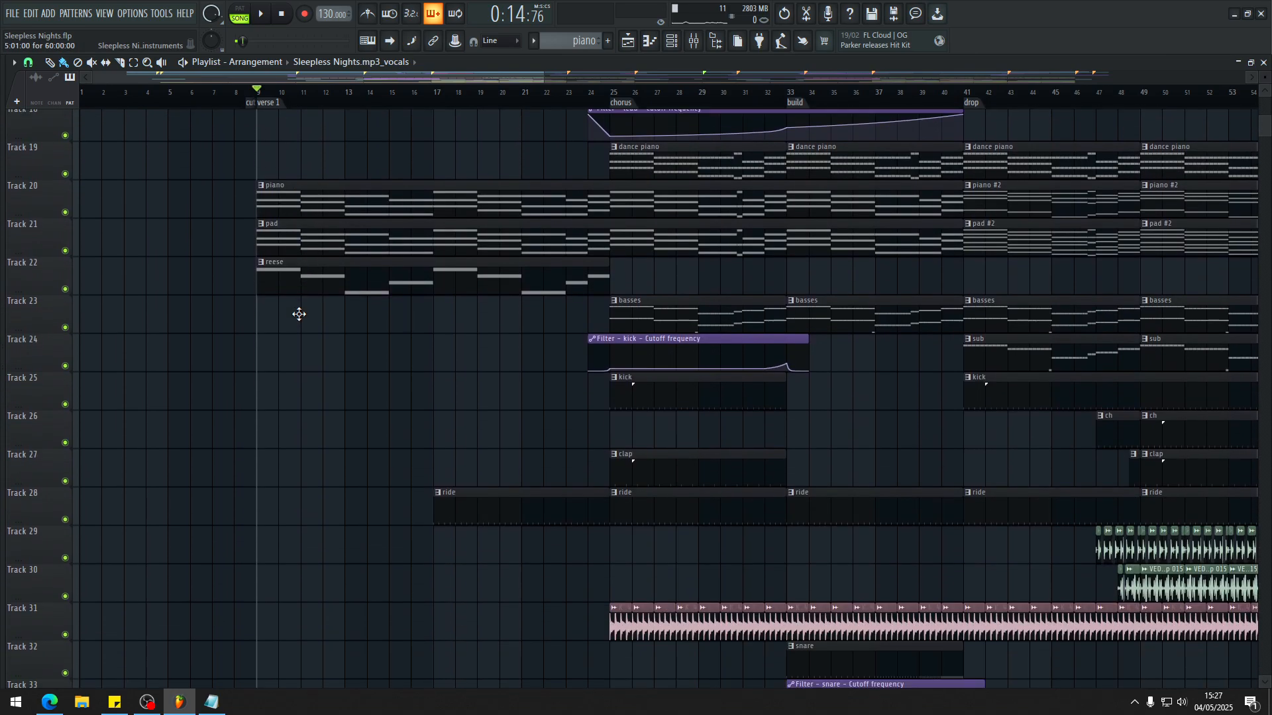
scroll(497, 305, "up", 3)
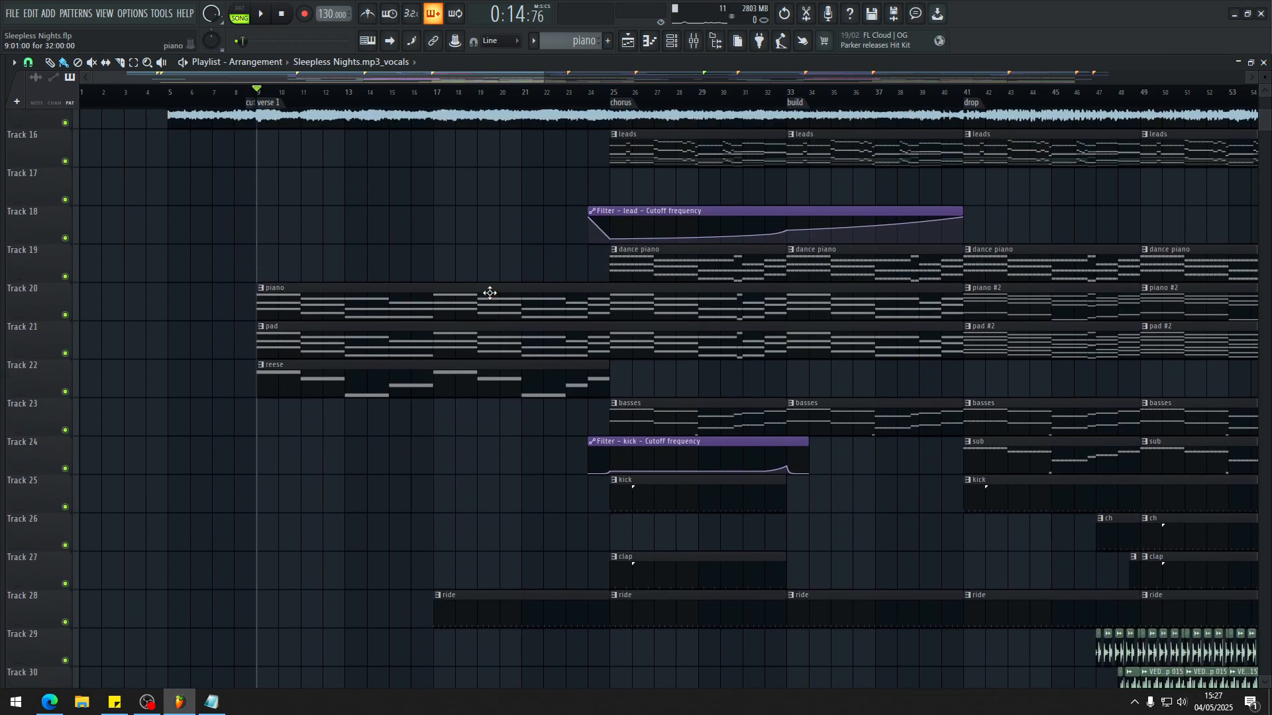
scroll(270, 290, "down", 4)
scroll(292, 284, "down", 8)
scroll(278, 275, "up", 8)
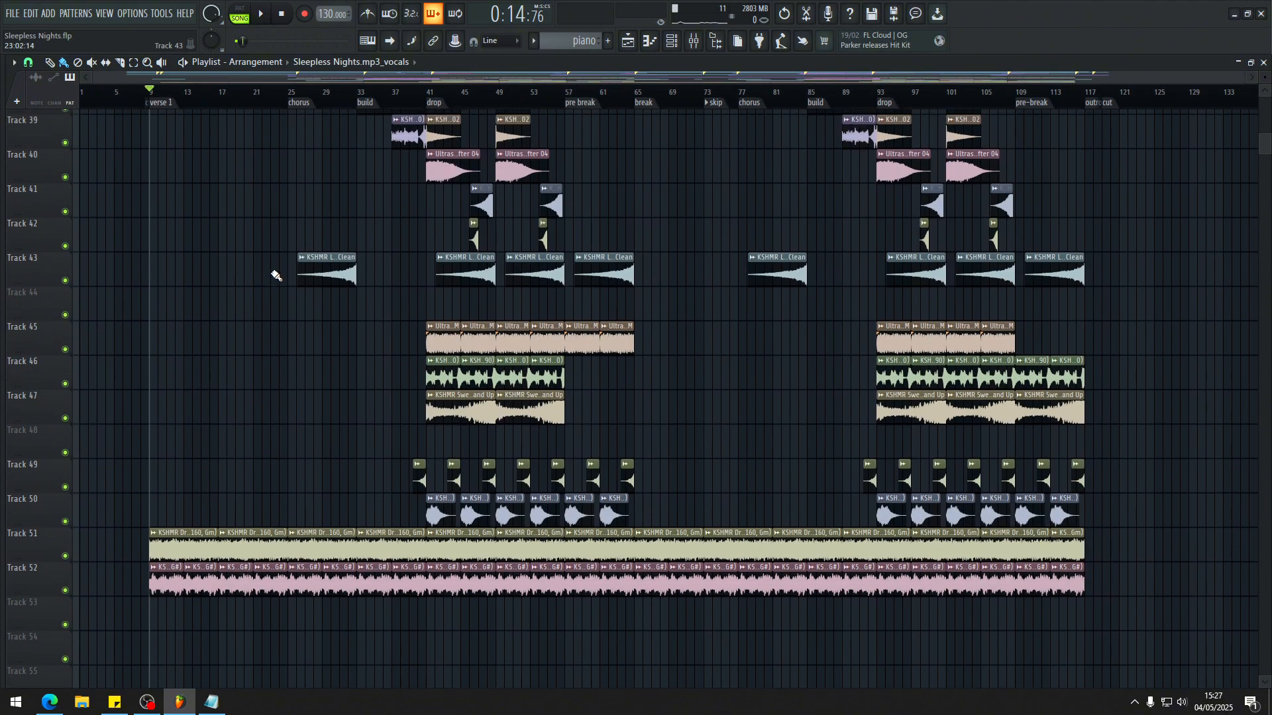
Step: Play the full arrangement from the verse 1 marker, examining the piano, pad and reese patterns and the track 36 sweep transition
scroll(173, 287, "up", 3)
scroll(249, 305, "up", 3)
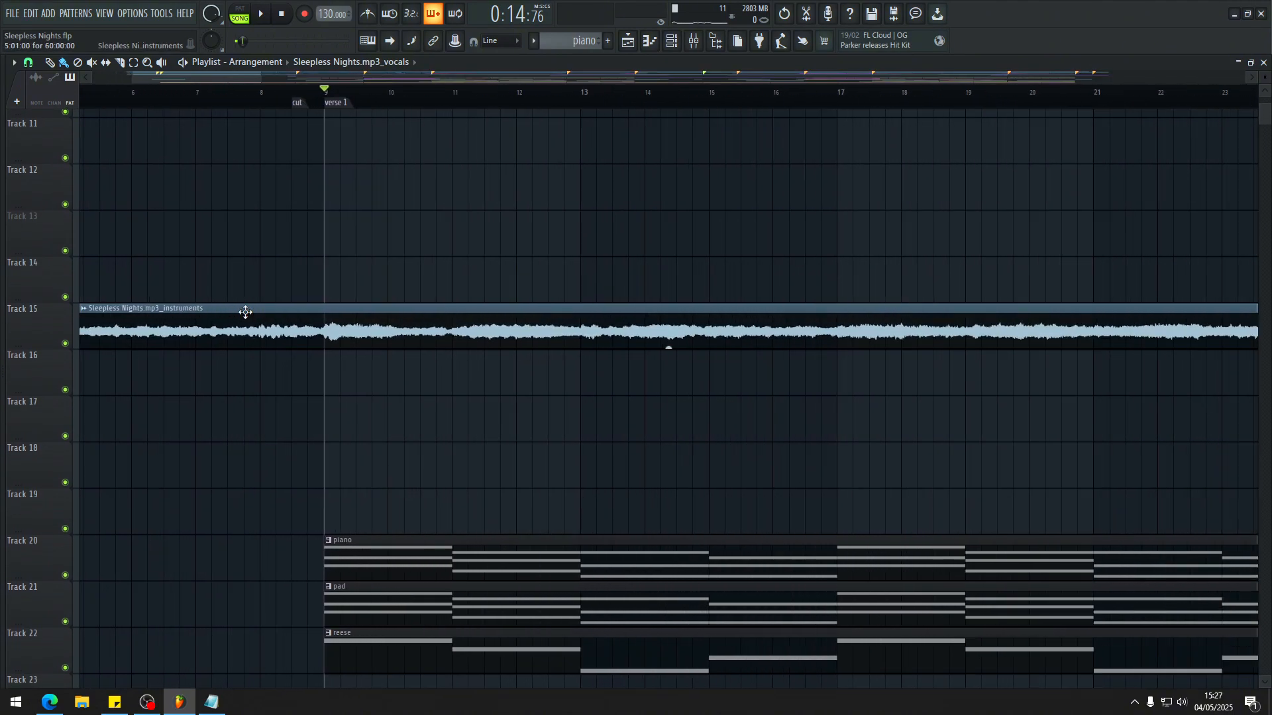
key("space")
scroll(371, 285, "down", 5)
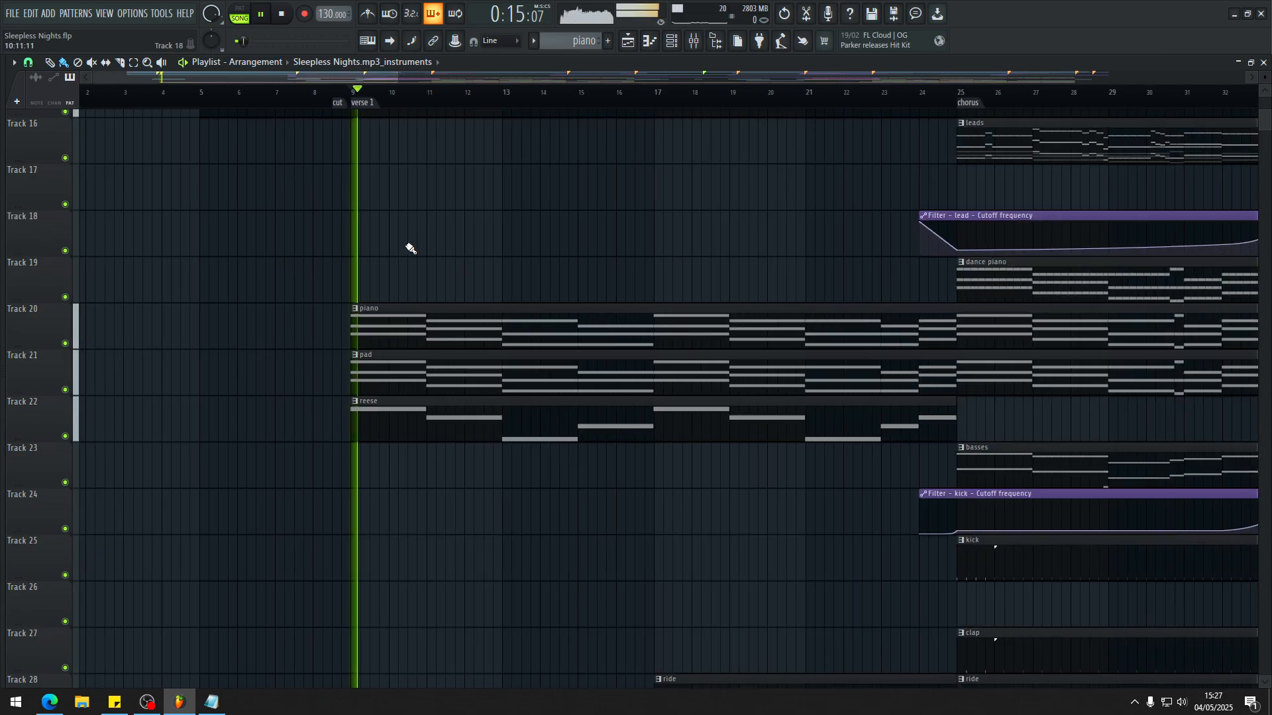
scroll(254, 266, "up", 5)
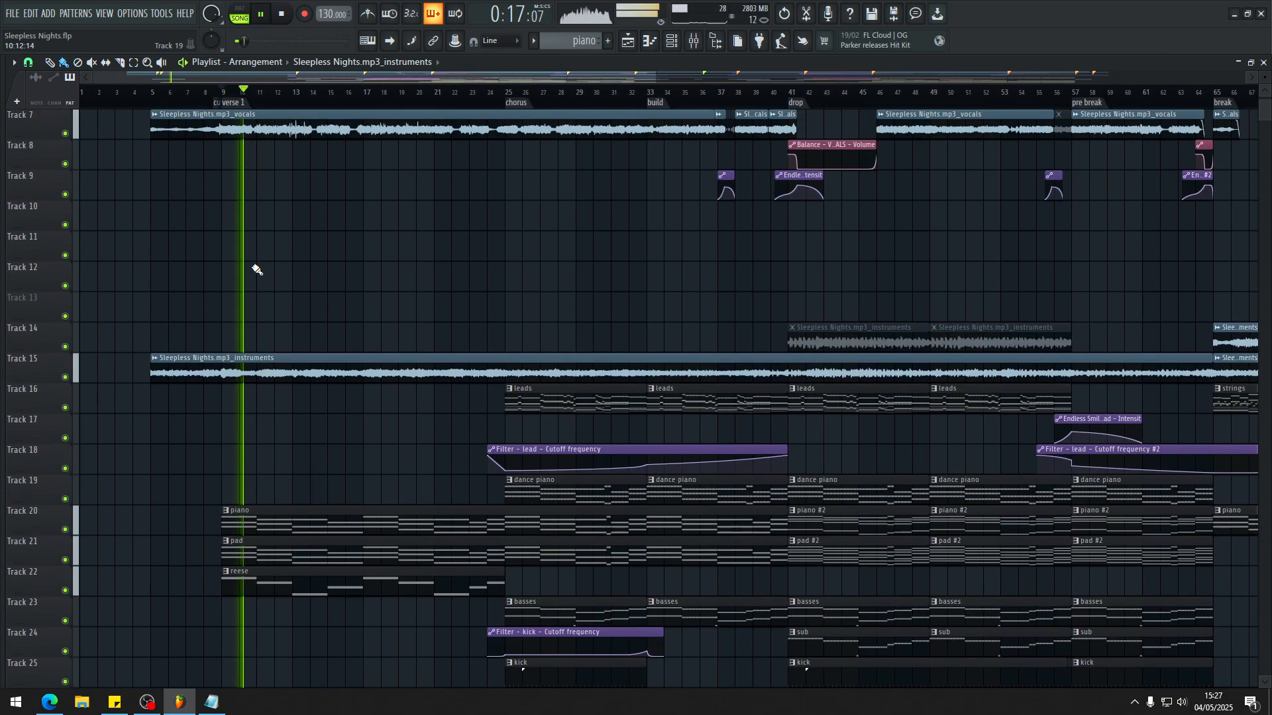
scroll(255, 266, "down", 7)
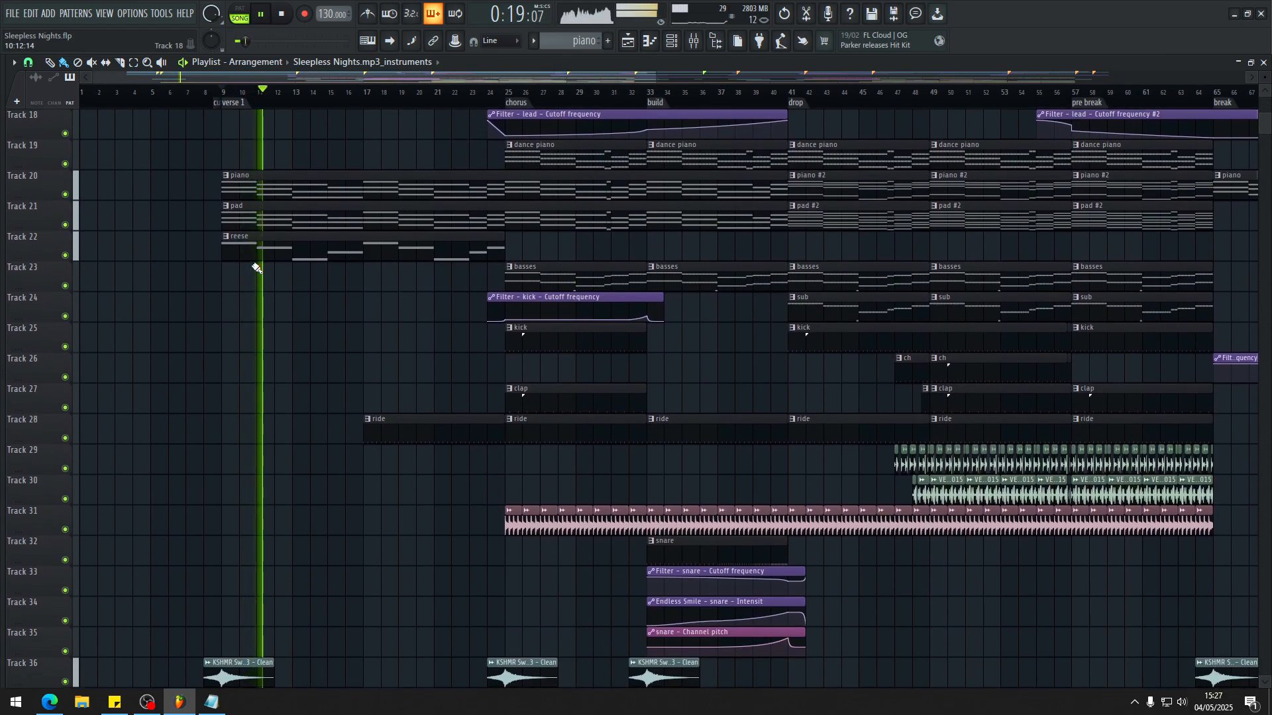
scroll(240, 162, "down", 3)
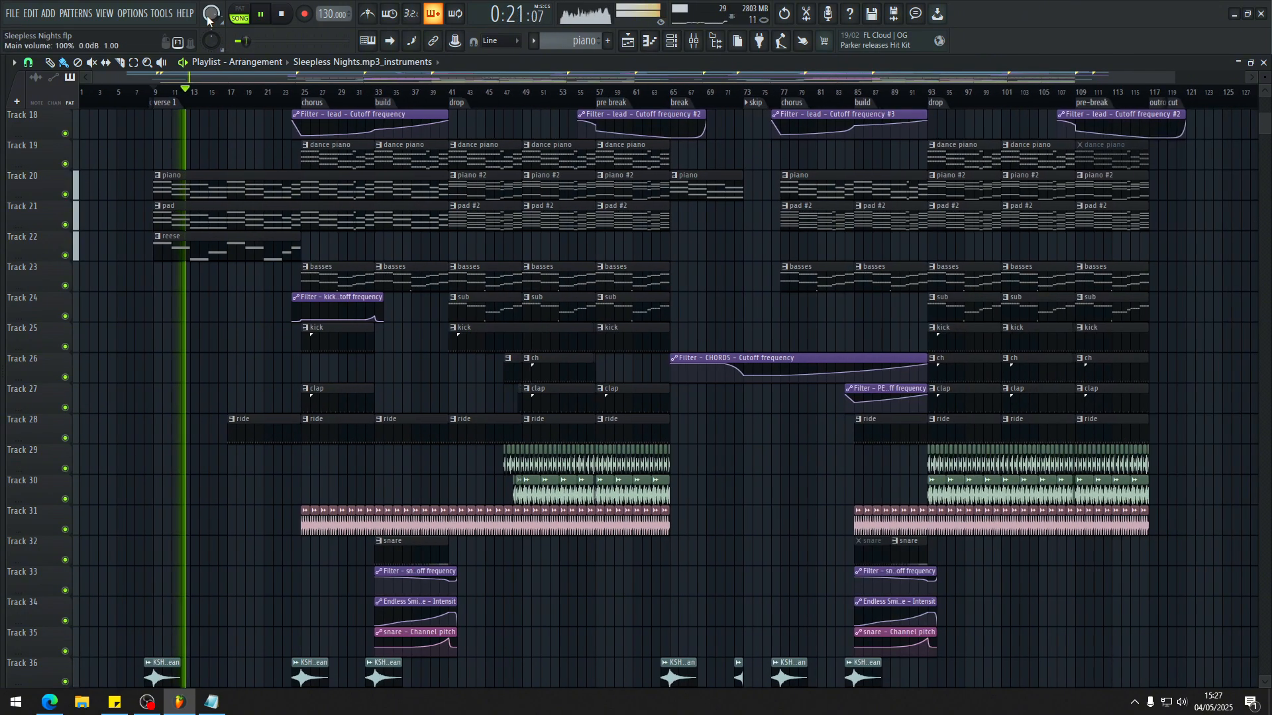
scroll(244, 312, "down", 7)
scroll(130, 292, "up", 6)
scroll(275, 275, "up", 4)
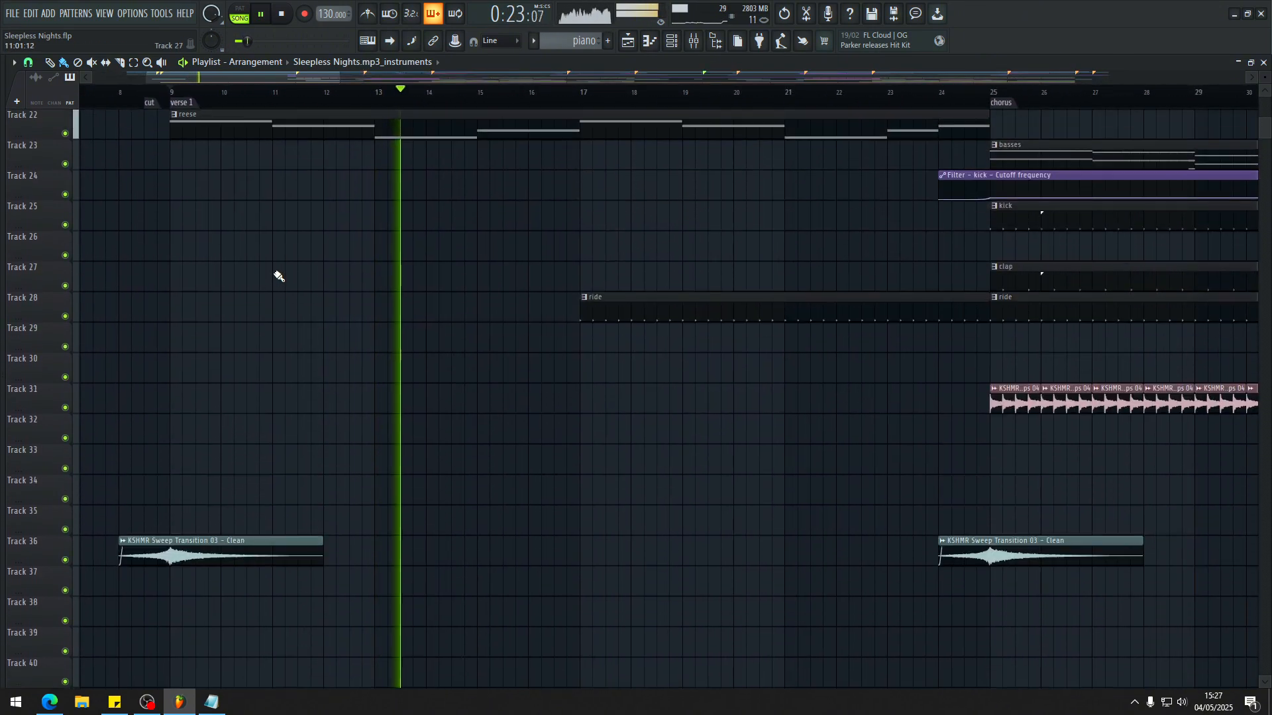
scroll(454, 329, "up", 6)
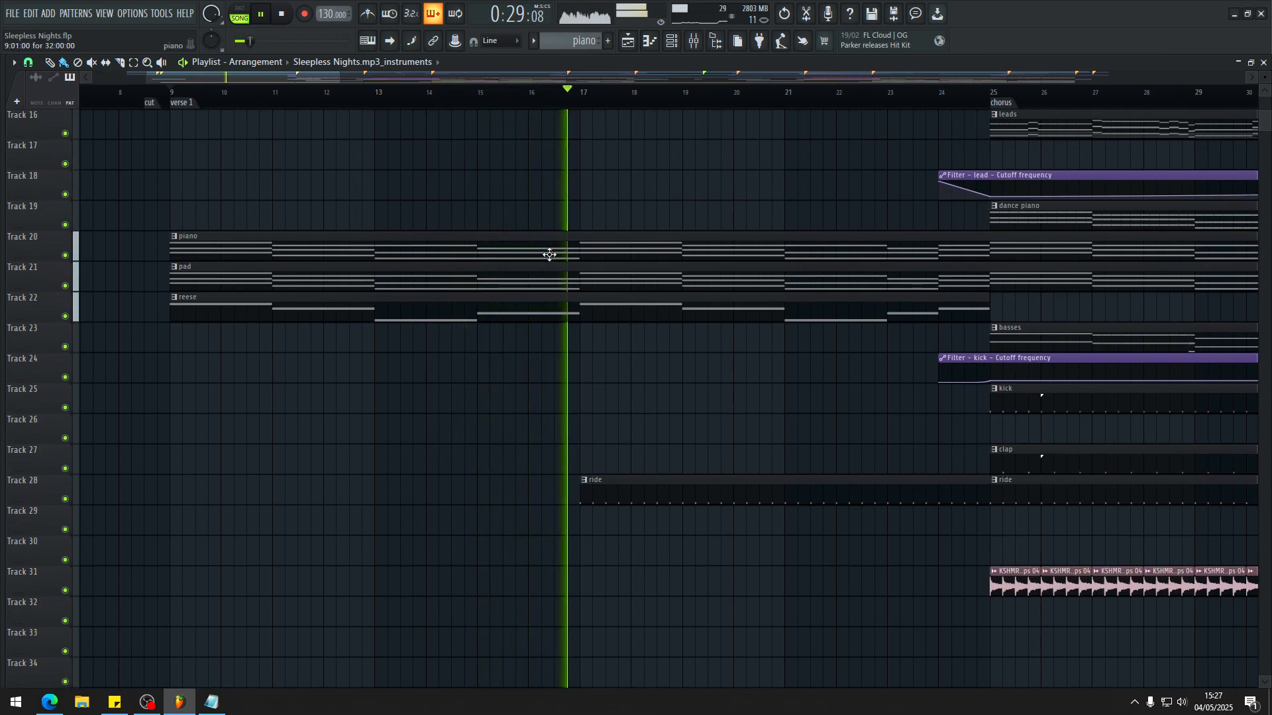
Step: Restart playback just before bar 17 and audition the entry of the ride pattern on track 28
key("space")
left_click(519, 97)
key("space")
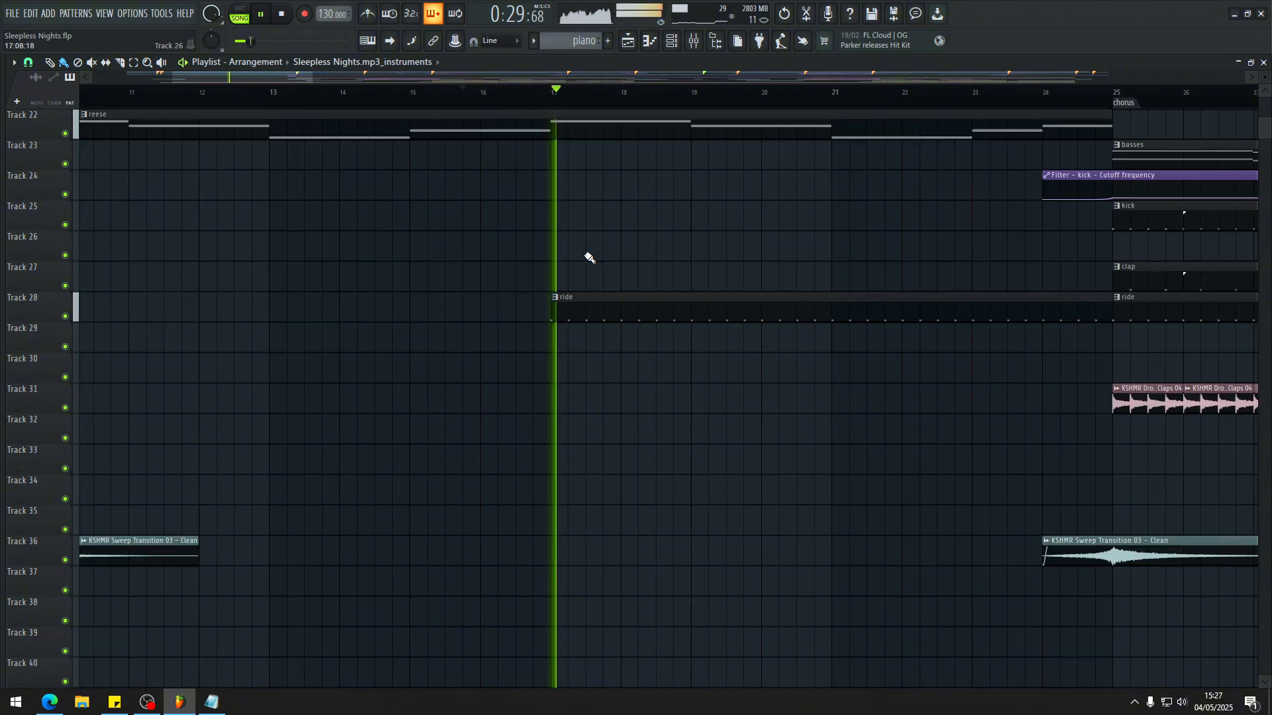
scroll(550, 252, "down", 4)
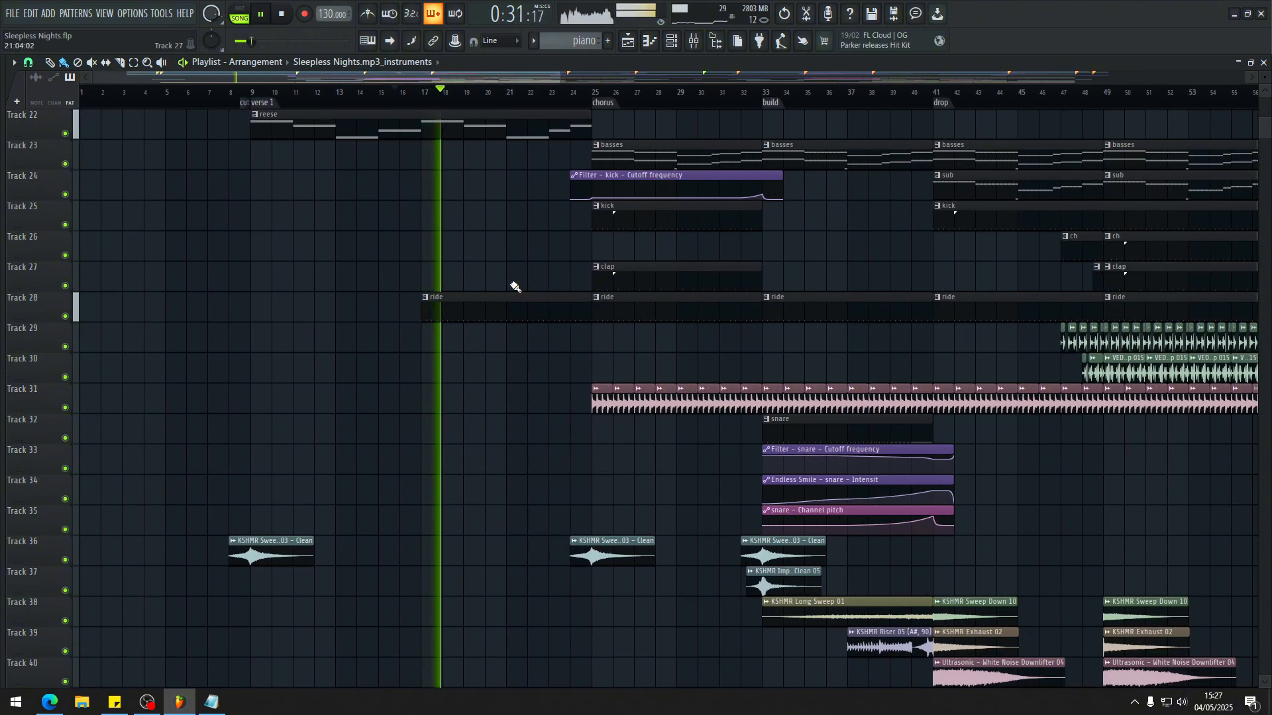
scroll(457, 331, "up", 5)
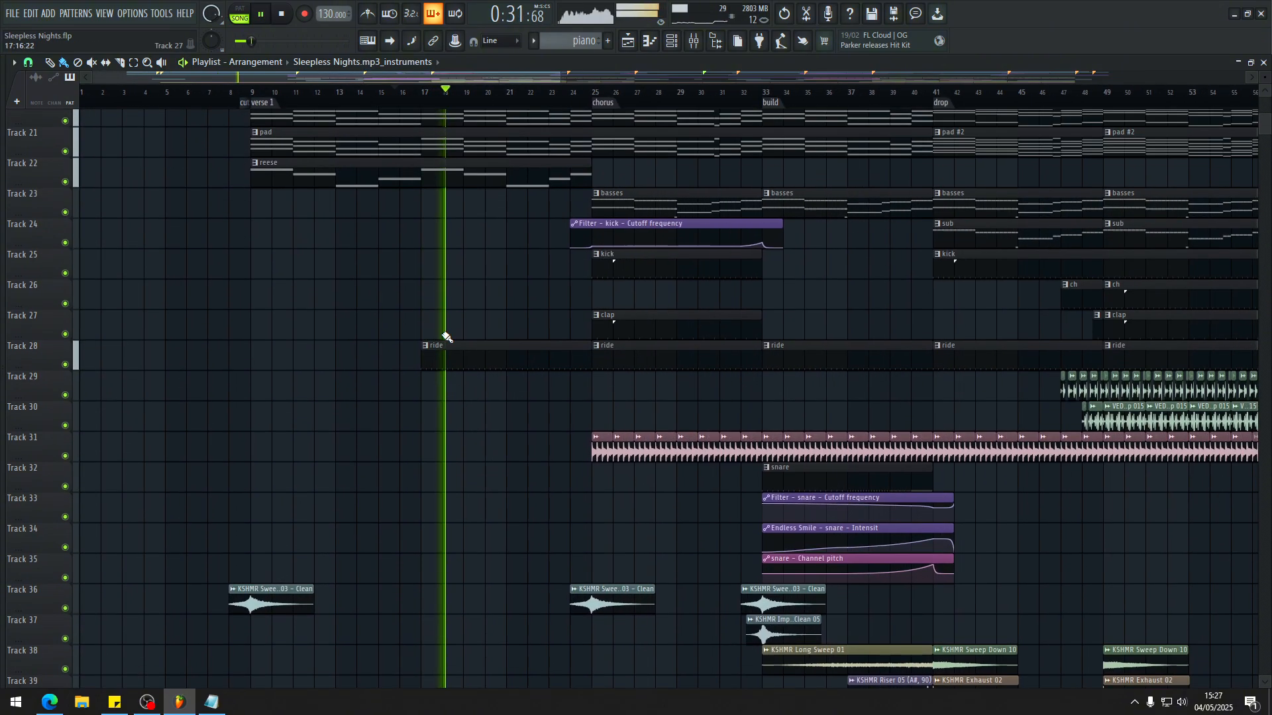
scroll(506, 461, "up", 4)
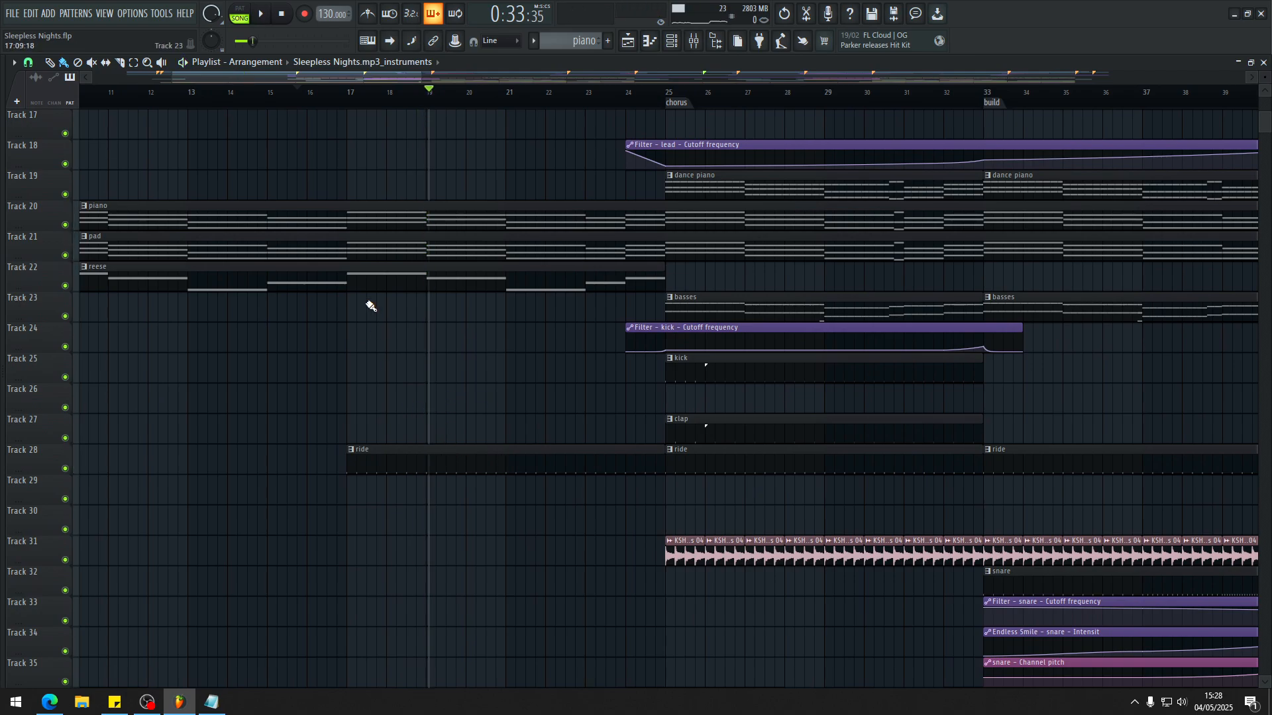
Step: Resume playback from bar 19 into the chorus, checking the kick filter automation on track 24 and the parts that enter there
key("space")
scroll(554, 384, "down", 4)
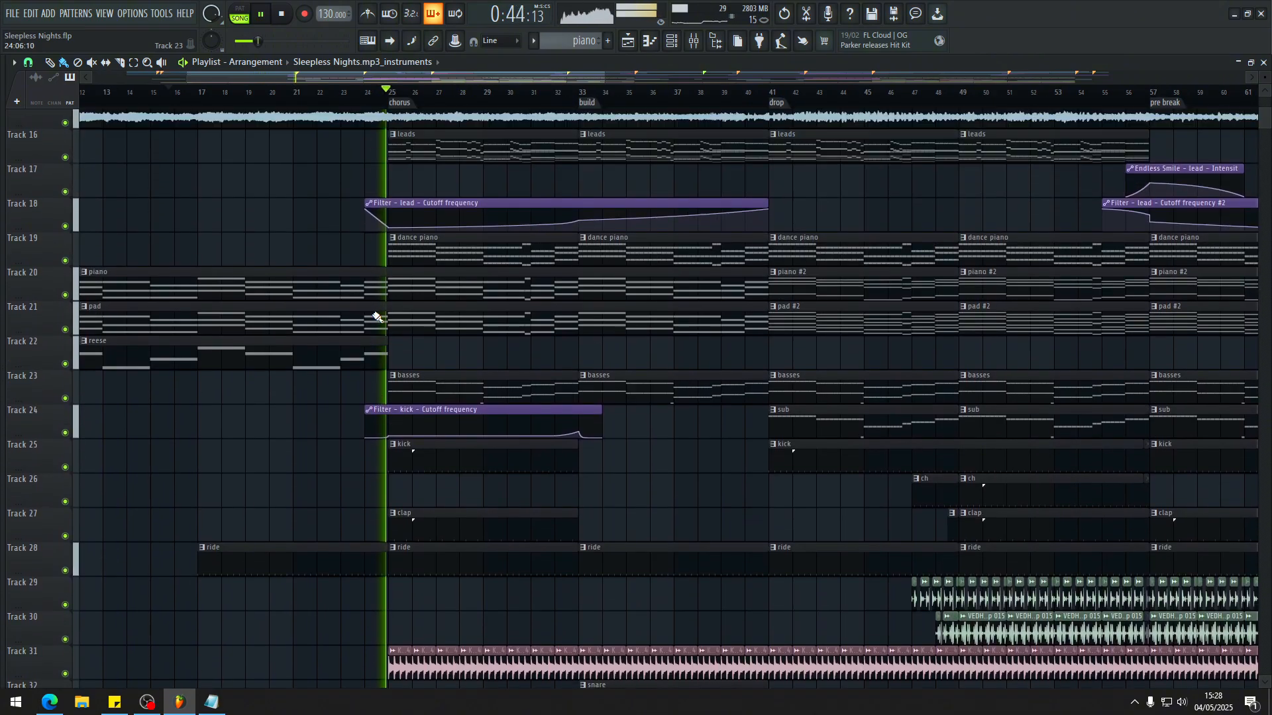
scroll(371, 292, "up", 3)
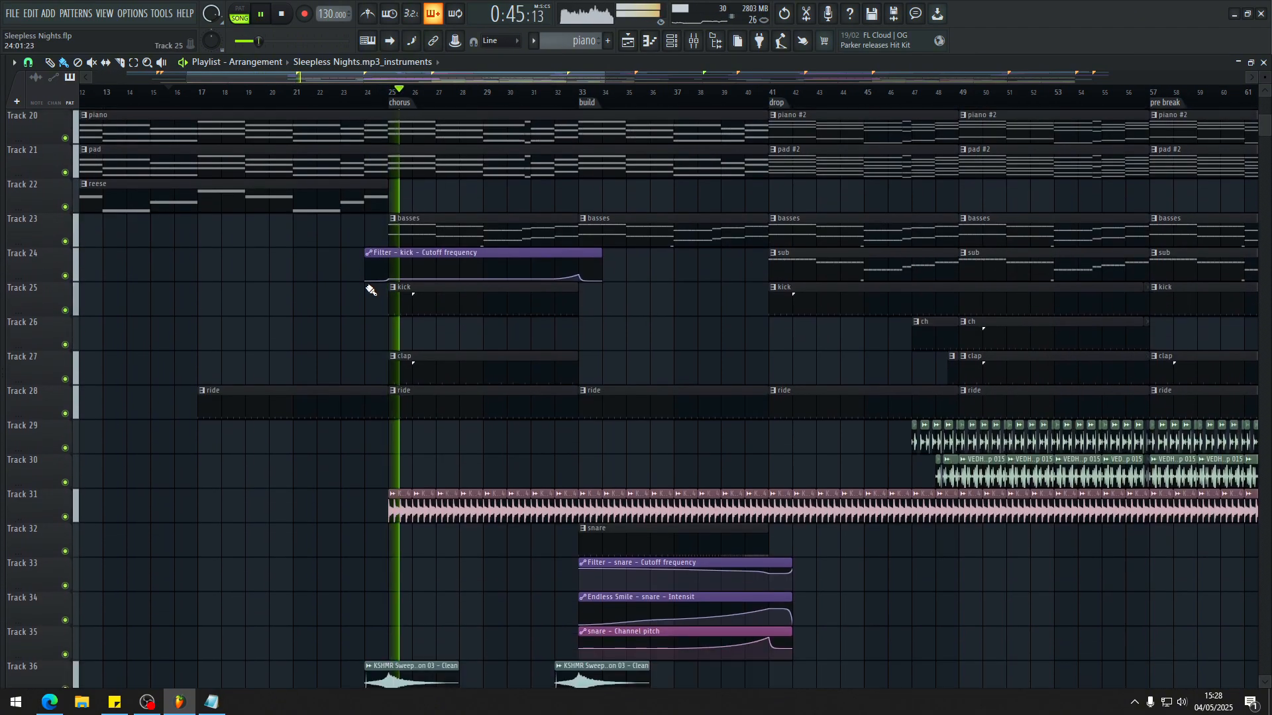
scroll(371, 291, "down", 7)
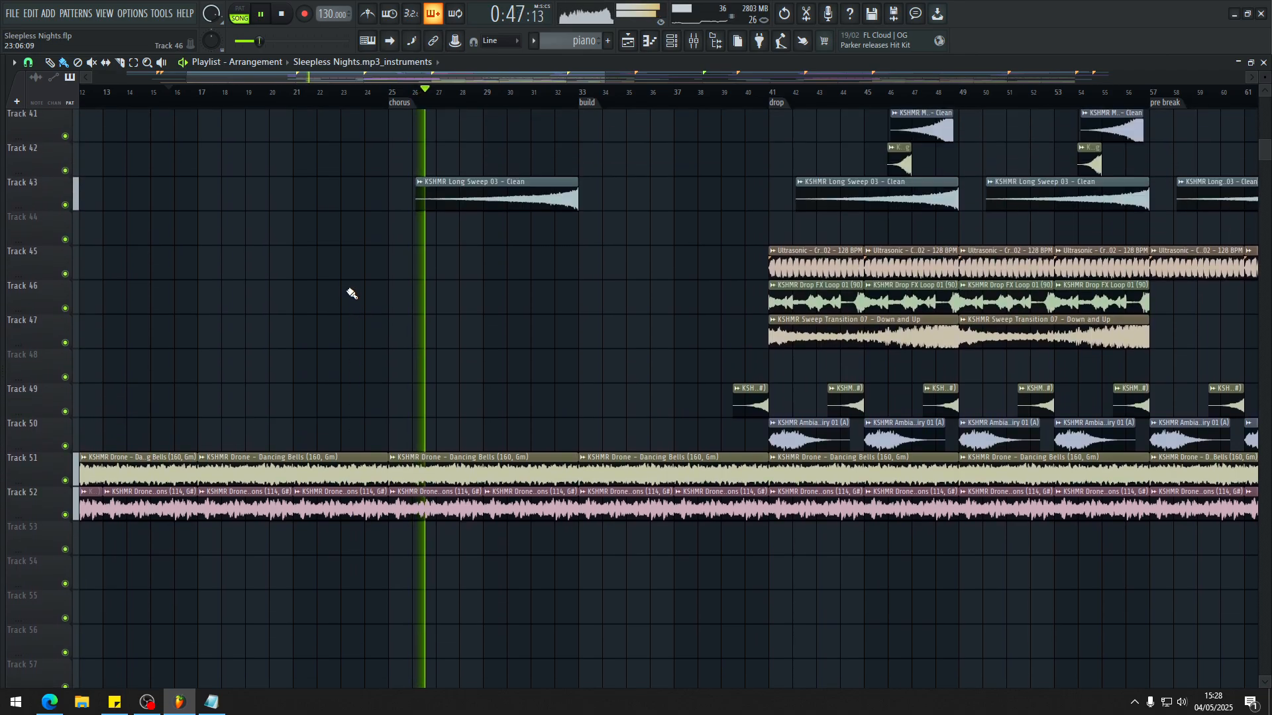
scroll(352, 293, "up", 10)
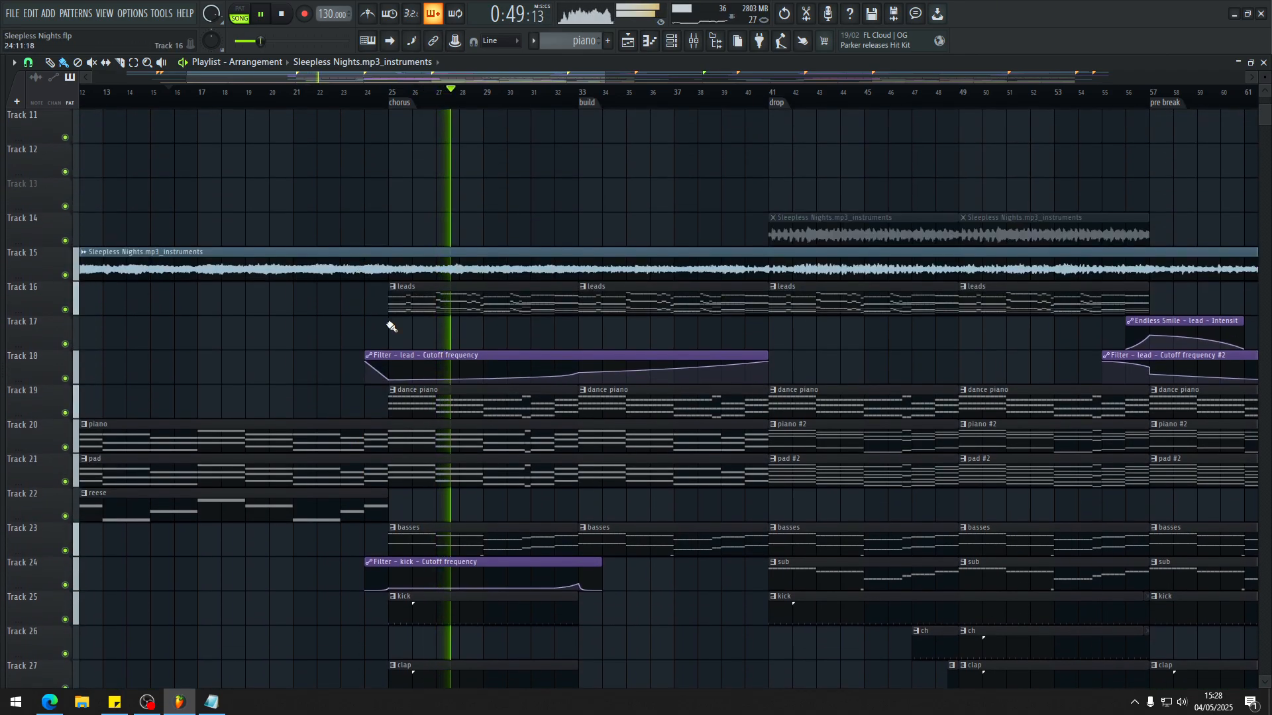
key("space")
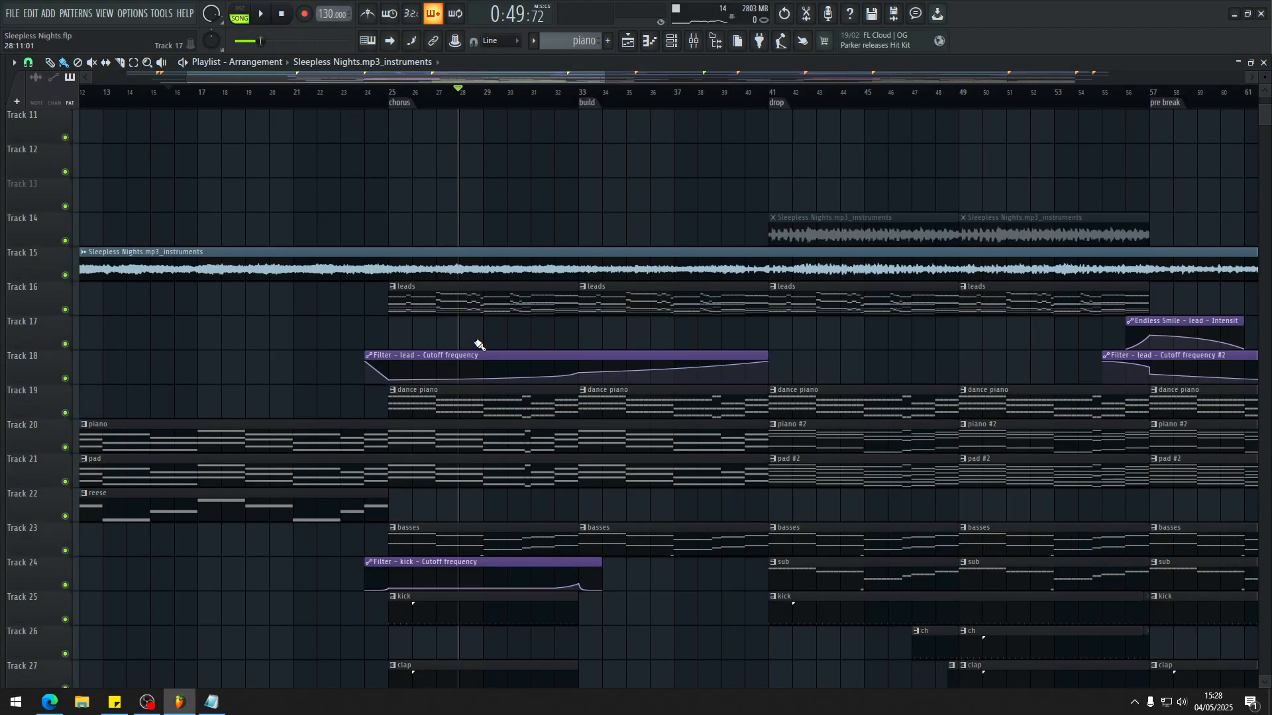
Step: Play a short stretch of the chorus around bar 28, focusing on the leads, dance piano and lead filter automation
key("space")
scroll(426, 449, "down", 3)
scroll(365, 384, "up", 3)
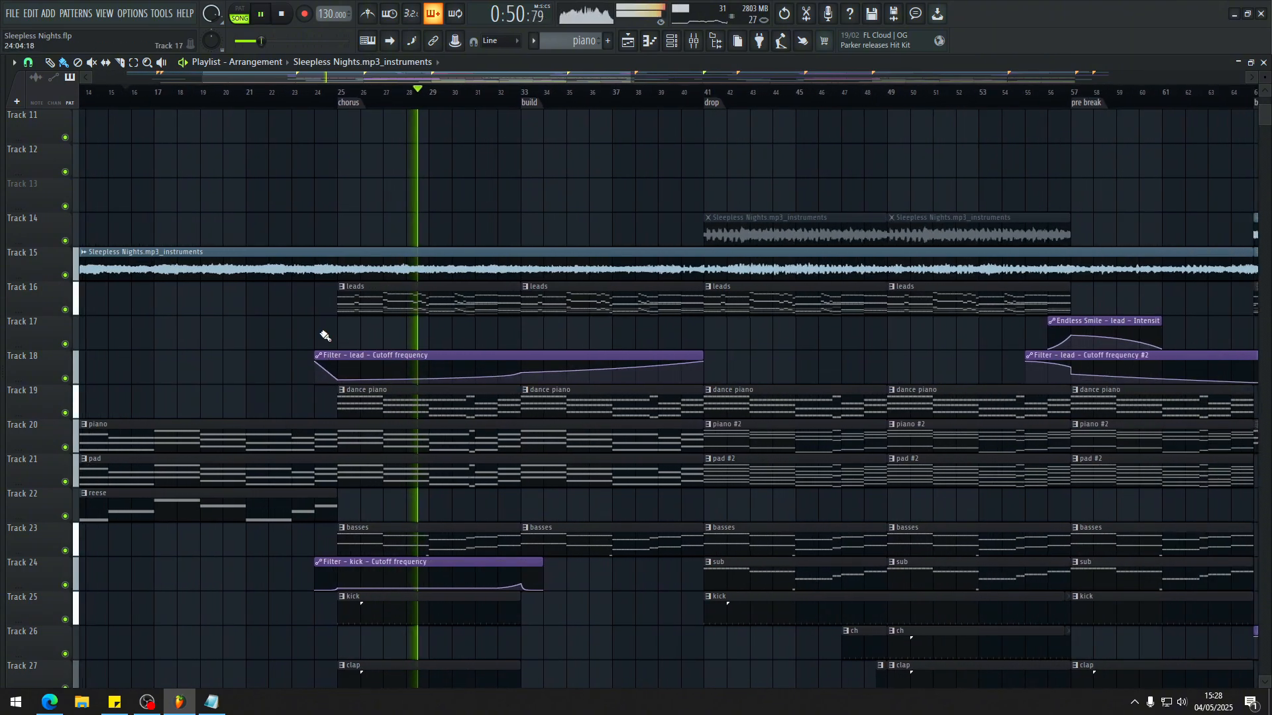
scroll(325, 336, "down", 2)
scroll(341, 342, "up", 2)
key("space")
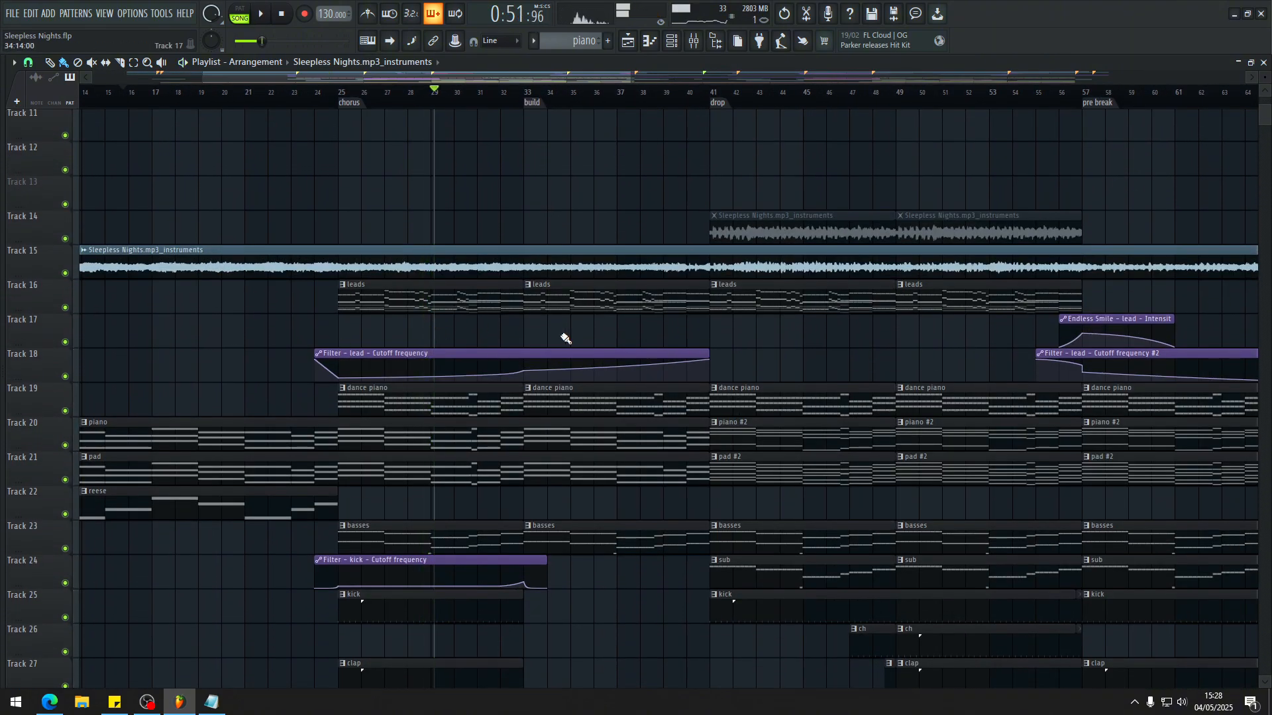
Step: Play the rest of the chorus up to the build marker, inspecting the claps, snare, sweep transition and impact clips
scroll(565, 339, "down", 6)
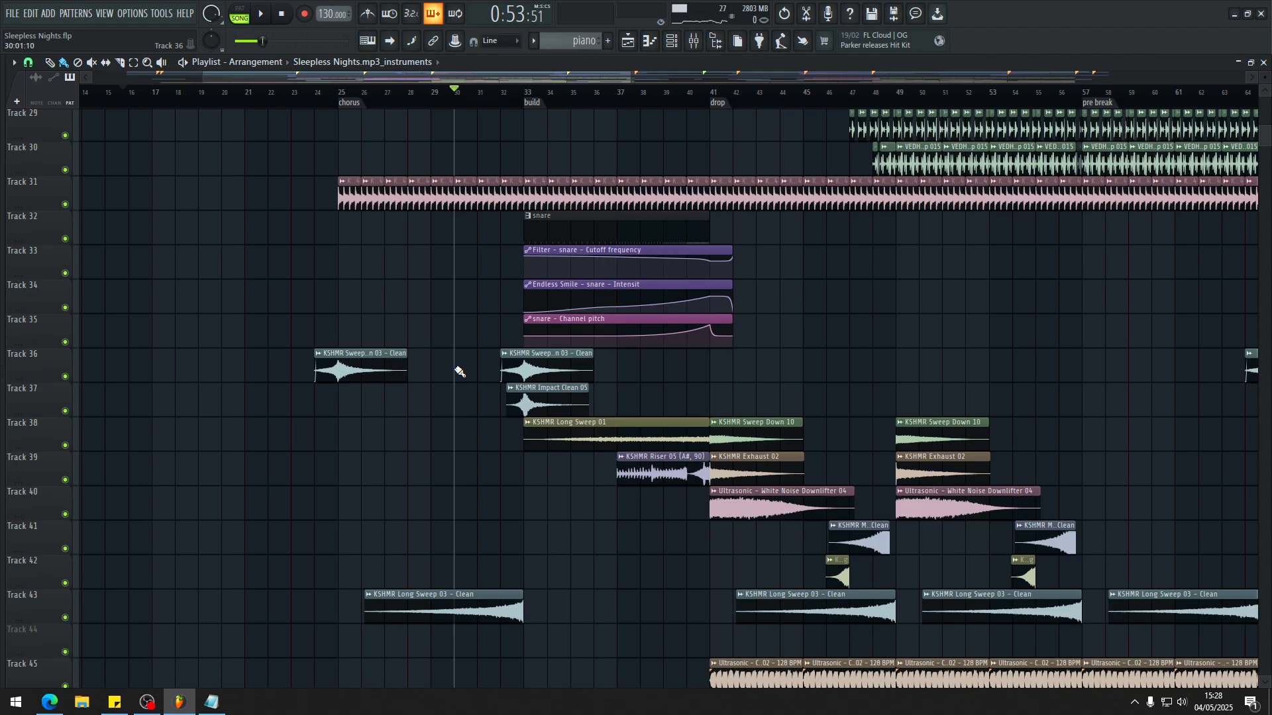
key("space")
scroll(548, 406, "up", 3)
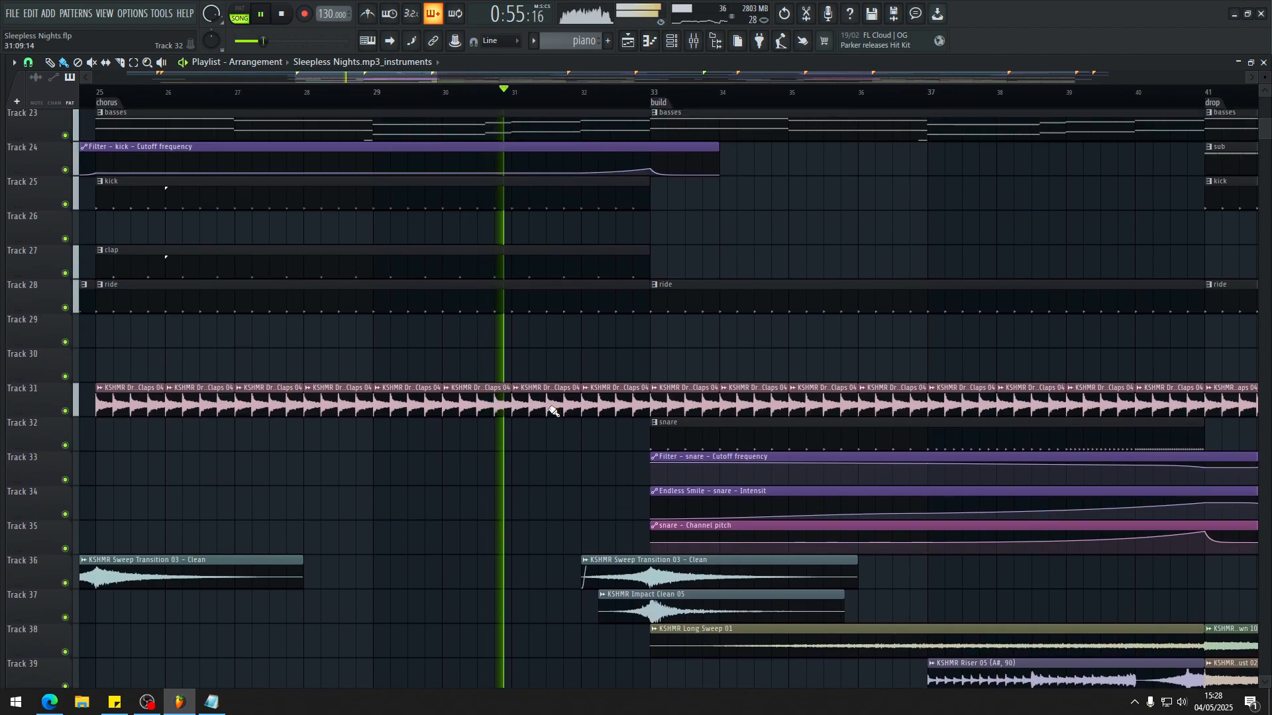
scroll(549, 411, "down", 3, "ctrl")
scroll(734, 443, "down", 2, "ctrl")
scroll(733, 454, "up", 3, "ctrl")
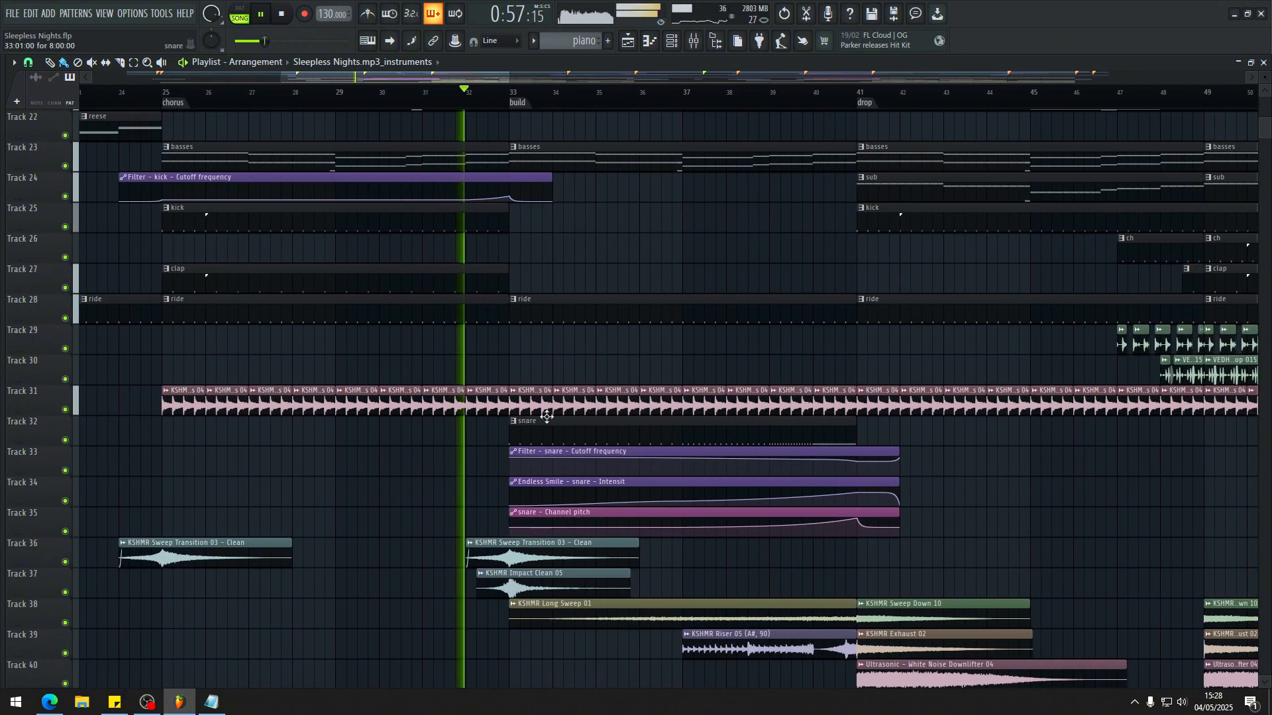
scroll(544, 416, "down", 5)
scroll(543, 410, "up", 4, "ctrl")
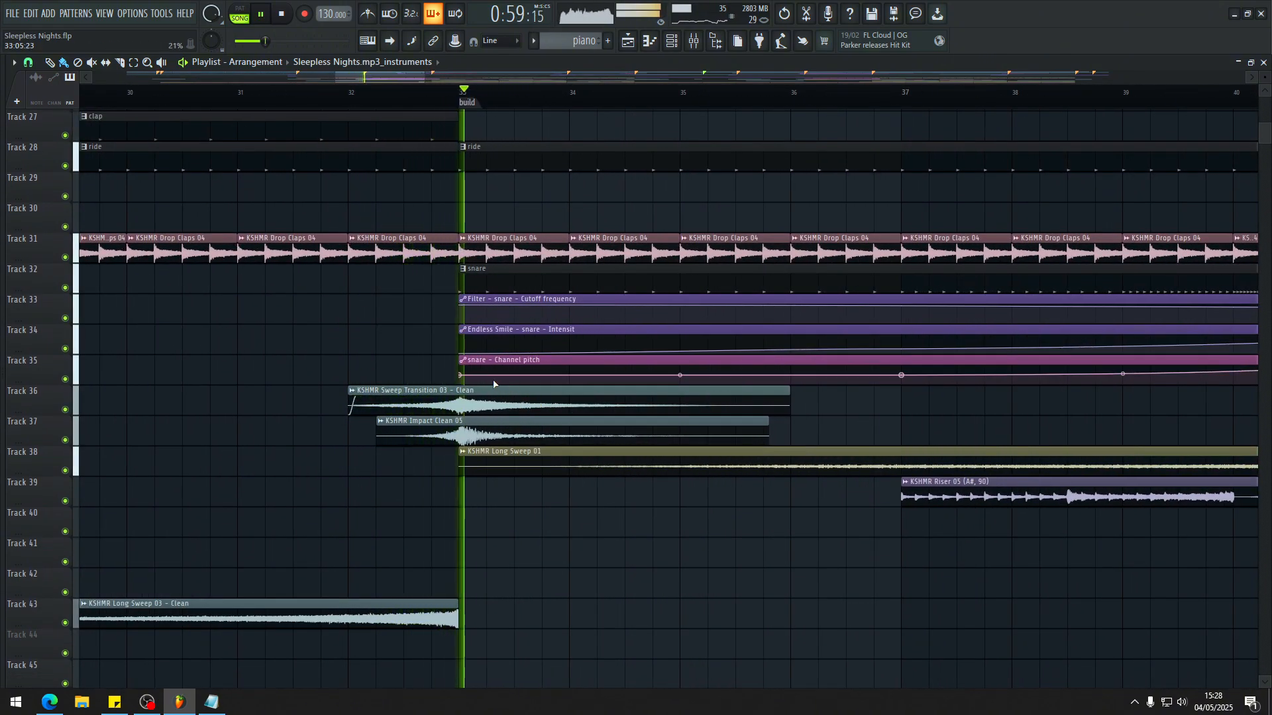
Step: Play the build while examining the snare automation on tracks 33 to 35 and the sweep and riser effects below
scroll(482, 349, "down", 1, "ctrl")
scroll(498, 351, "down", 2, "ctrl")
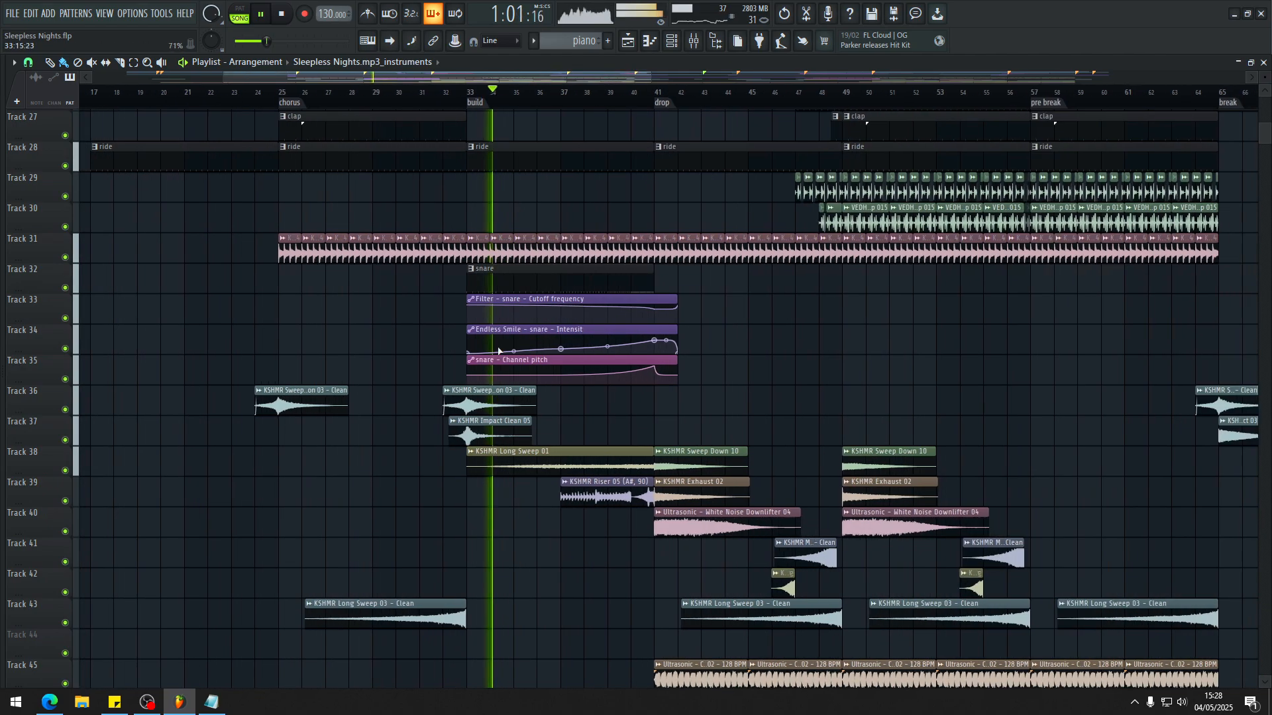
scroll(474, 441, "down", 2, "ctrl")
scroll(468, 430, "up", 3, "ctrl")
scroll(425, 404, "up", 2, "alt")
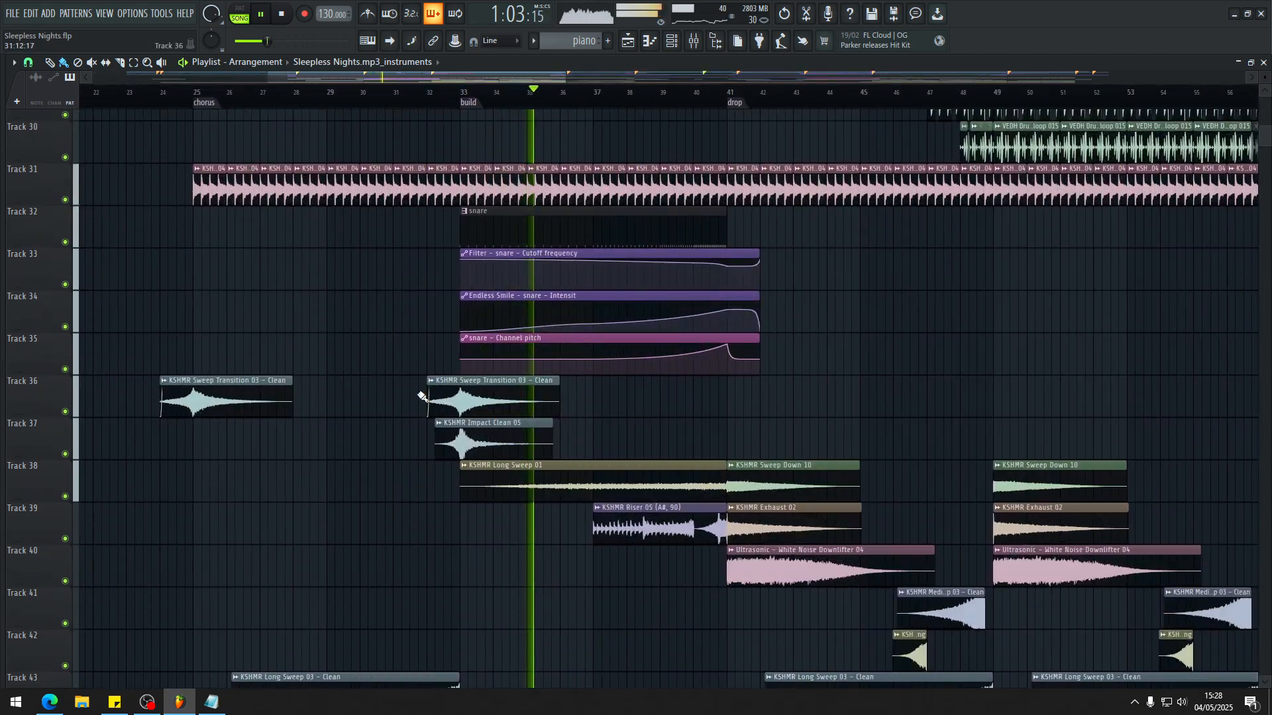
scroll(367, 318, "down", 4)
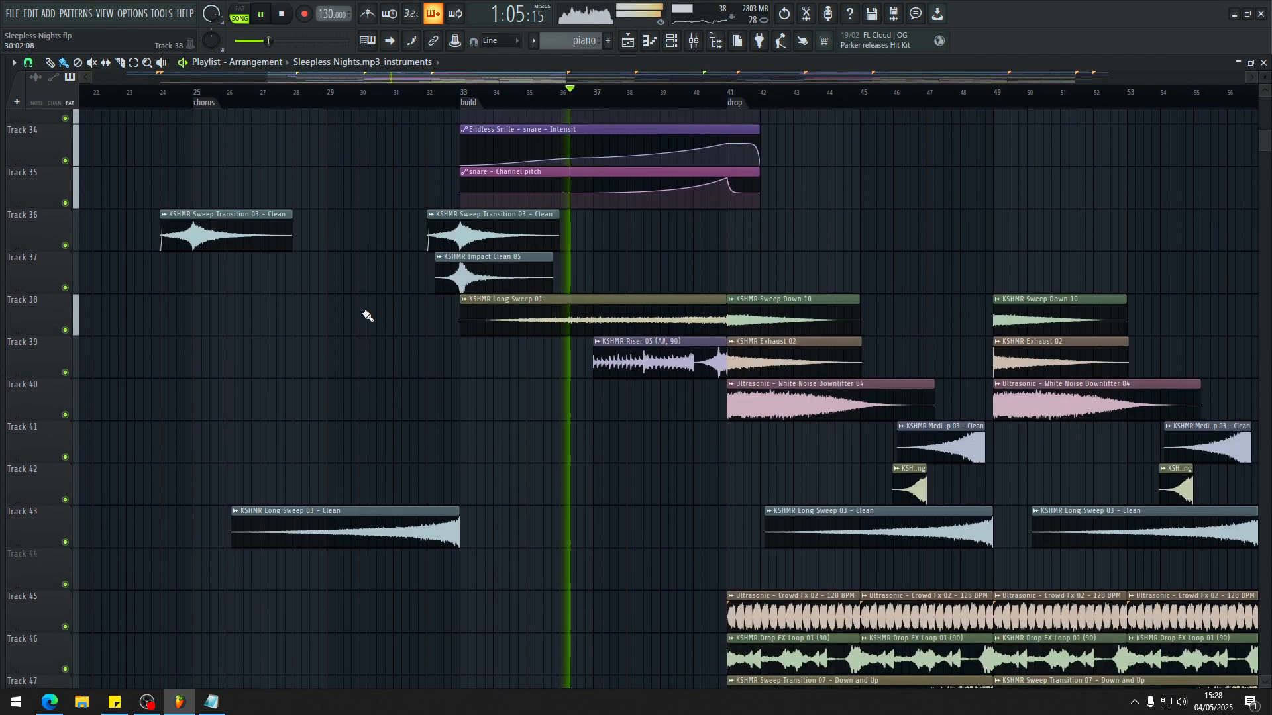
scroll(321, 318, "down", 2, "ctrl")
Step: Continue the build playback, reviewing the snare pattern, the leads, the dance piano and the lead cutoff automation on track 18
scroll(343, 331, "up", 1, "ctrl")
scroll(398, 328, "up", 15)
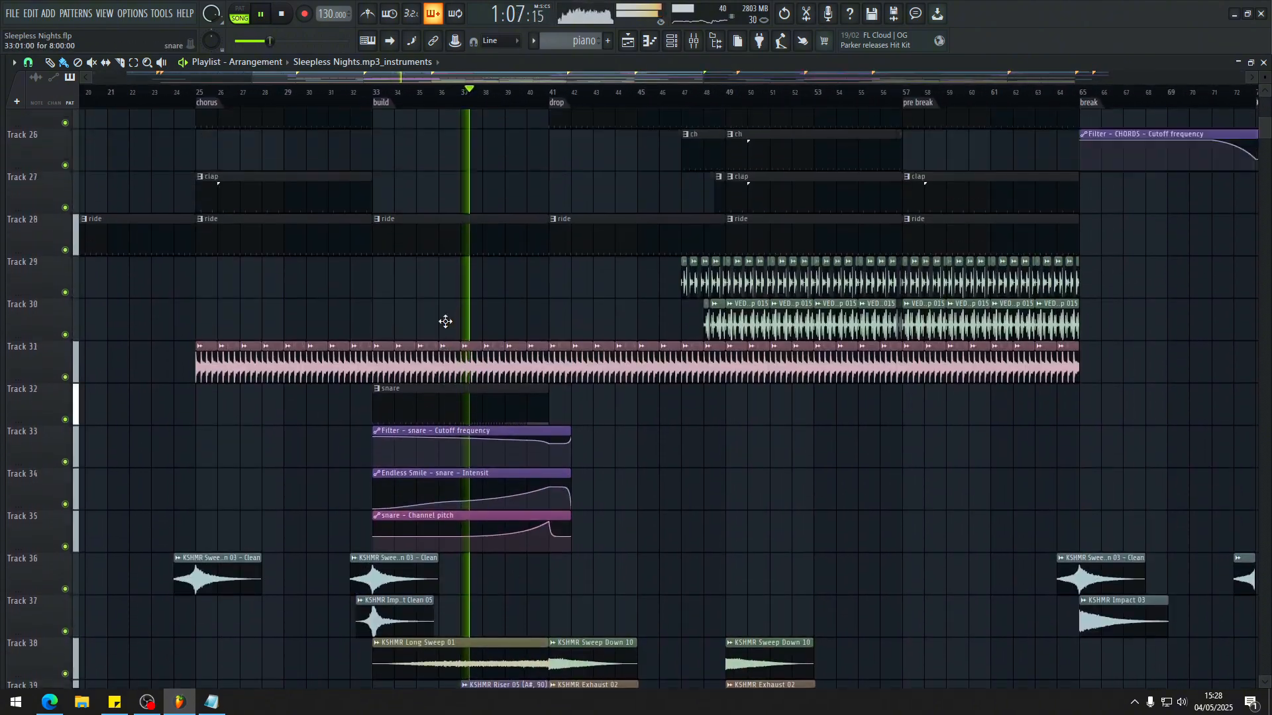
scroll(413, 361, "down", 2, "alt")
scroll(413, 361, "up", 2, "alt")
scroll(414, 360, "down", 12)
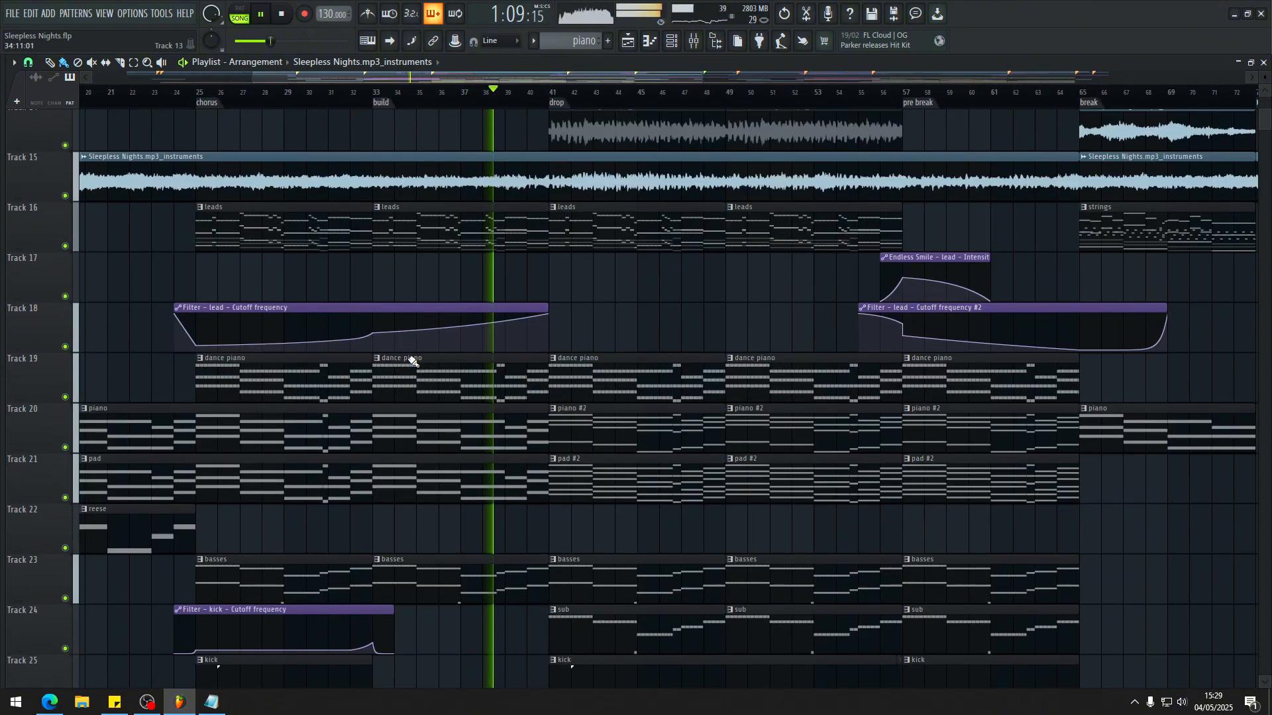
Step: Play the end of the build up to the drop while checking the snare pattern, sweep and riser clips
scroll(513, 351, "down", 3, "alt")
scroll(531, 326, "down", 4)
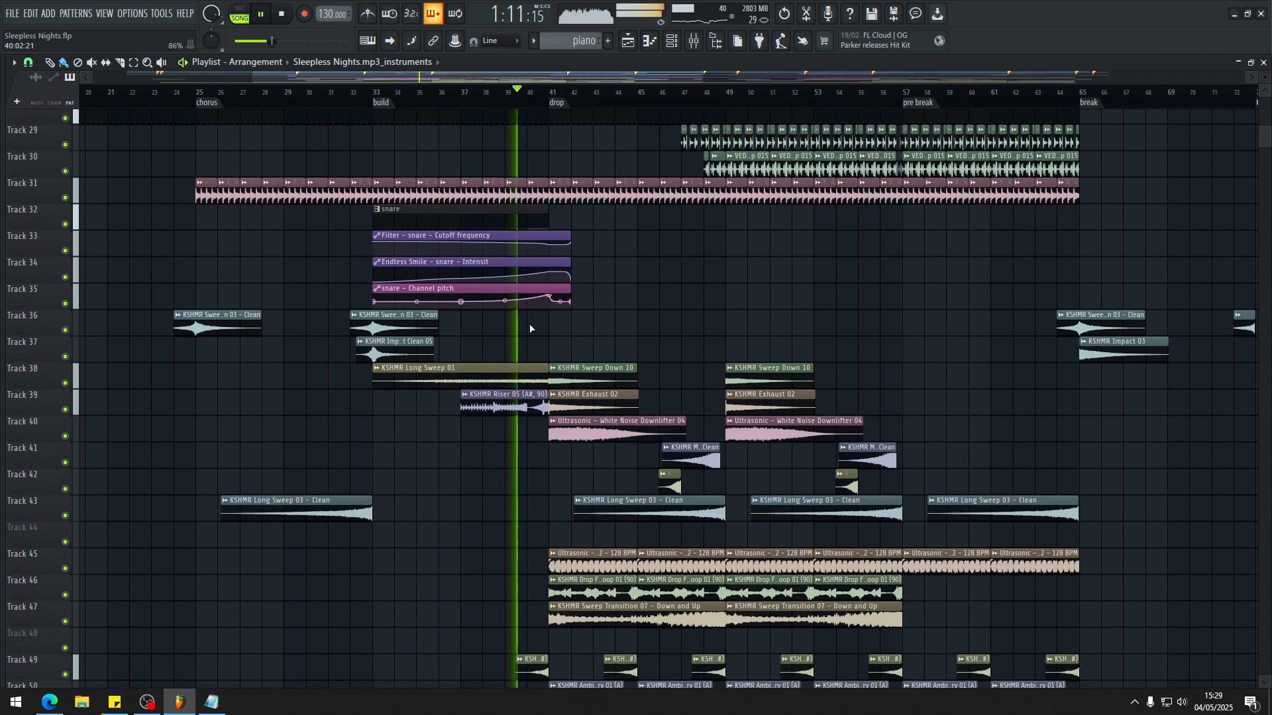
scroll(517, 333, "up", 3)
scroll(523, 344, "up", 1)
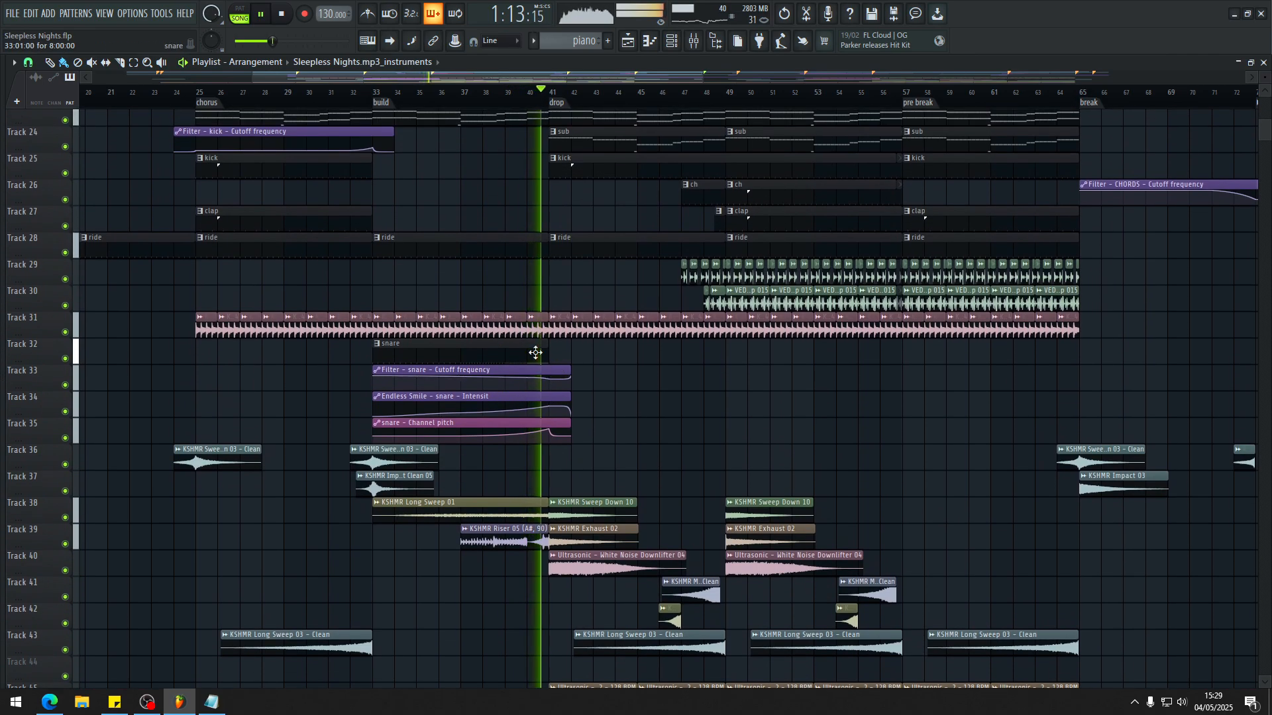
scroll(596, 305, "down", 3, "ctrl")
scroll(491, 264, "up", 4)
scroll(386, 247, "up", 3, "ctrl")
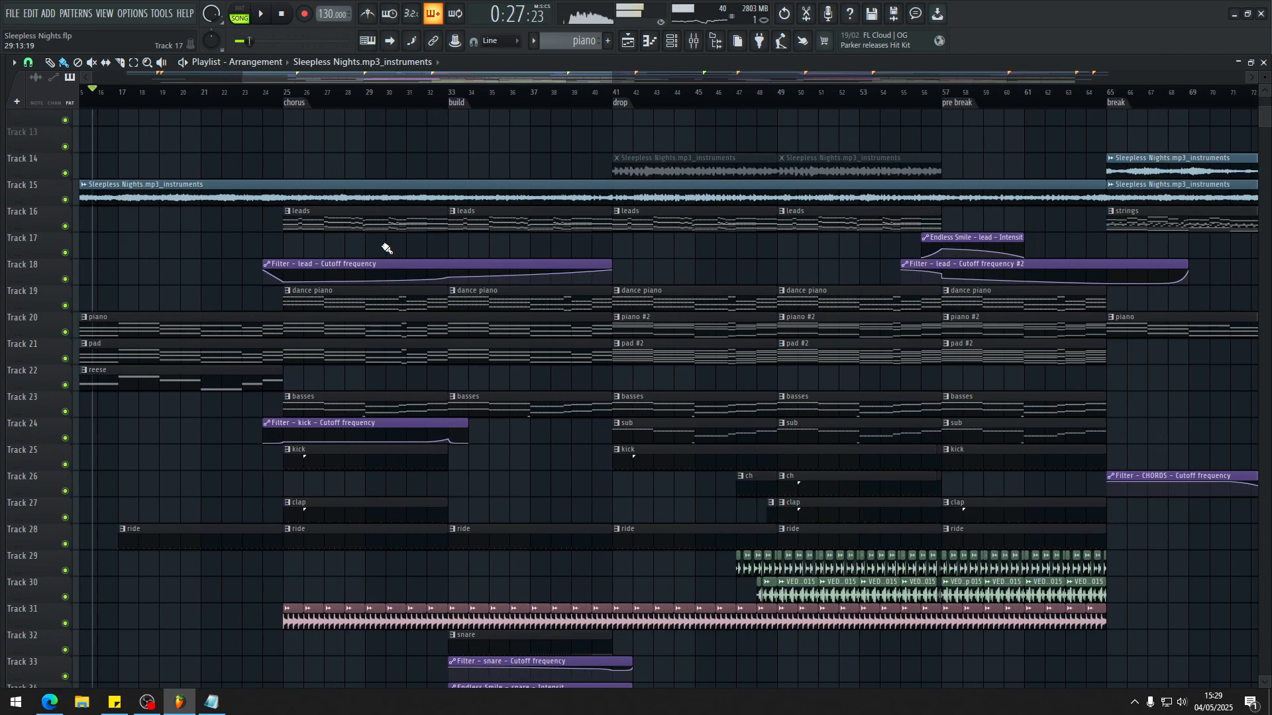
Step: Mute the lead cutoff frequency automation clip on track 18 under the chorus and build
scroll(496, 246, "up", 3, "alt")
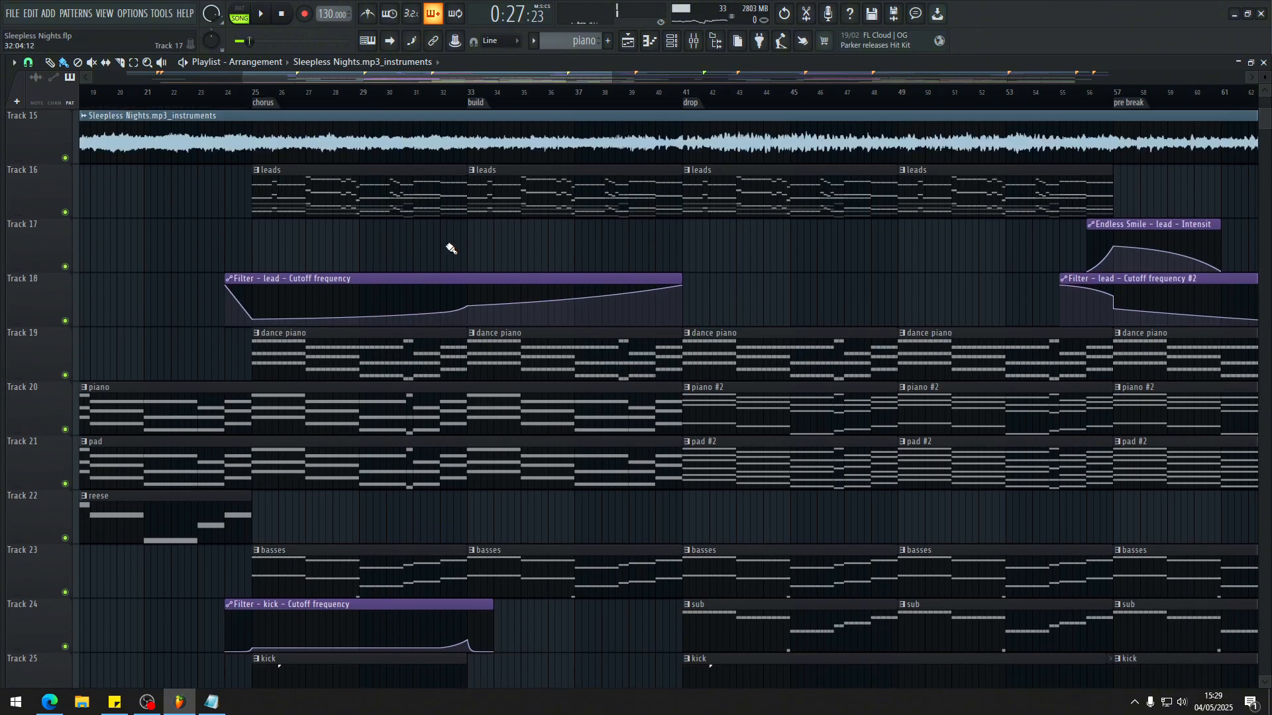
scroll(434, 259, "down", 3, "ctrl")
scroll(425, 267, "down", 2, "alt")
scroll(346, 257, "up", 3, "ctrl")
scroll(345, 285, "up", 3, "alt")
key("t")
left_click(344, 301)
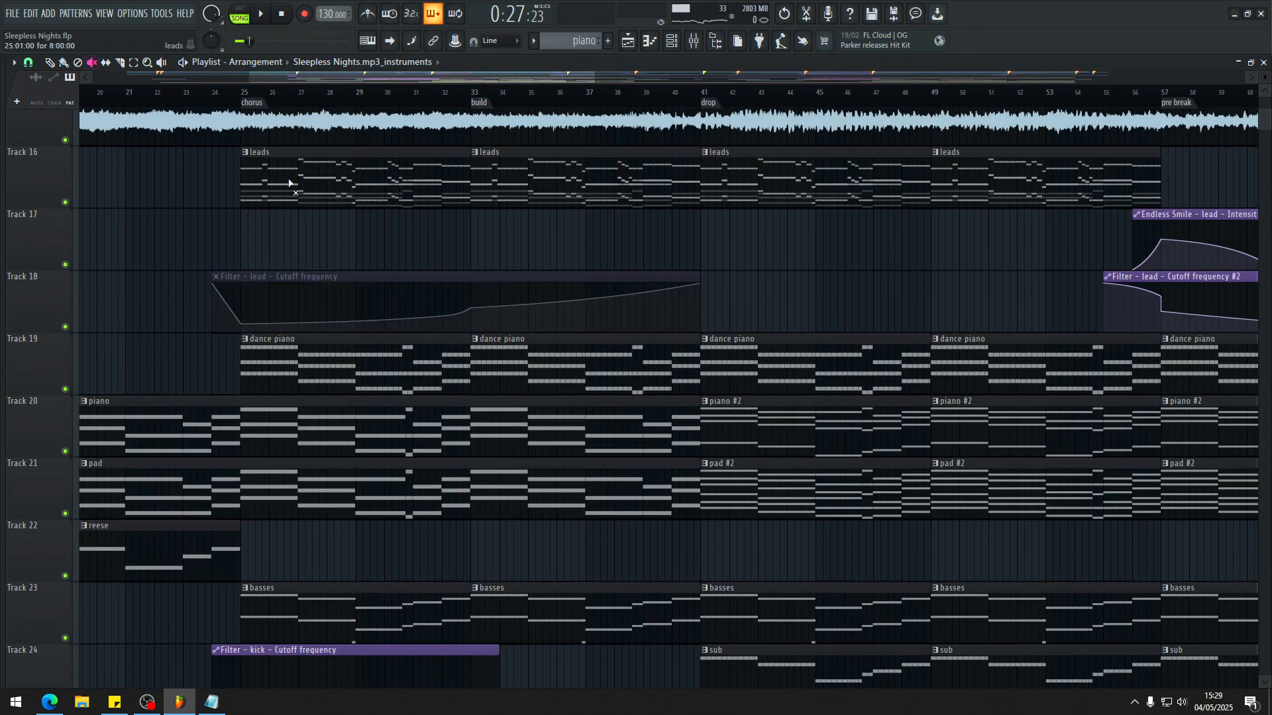
Step: Unmute the lead cutoff frequency automation on track 18 and play the chorus with the filtered leads
left_click(283, 281)
scroll(381, 321, "up", 2, "alt")
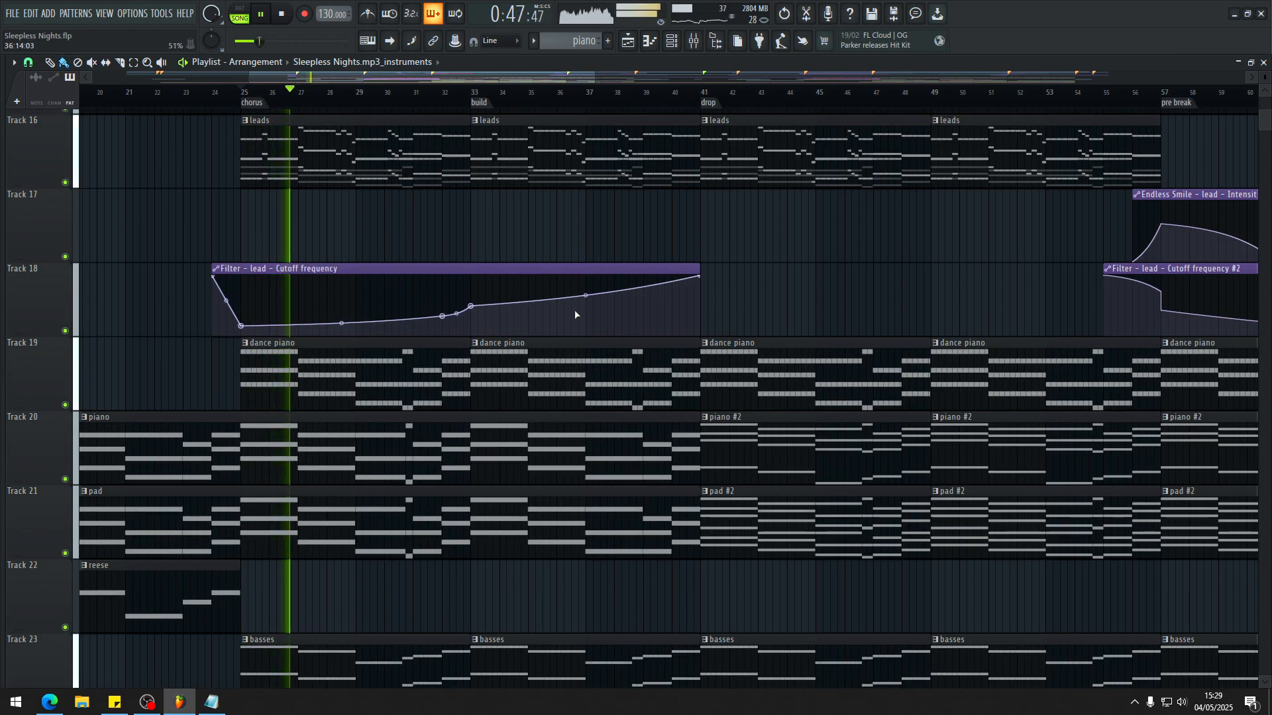
scroll(567, 319, "down", 2, "ctrl")
scroll(550, 343, "down", 3, "alt")
scroll(431, 226, "up", 2)
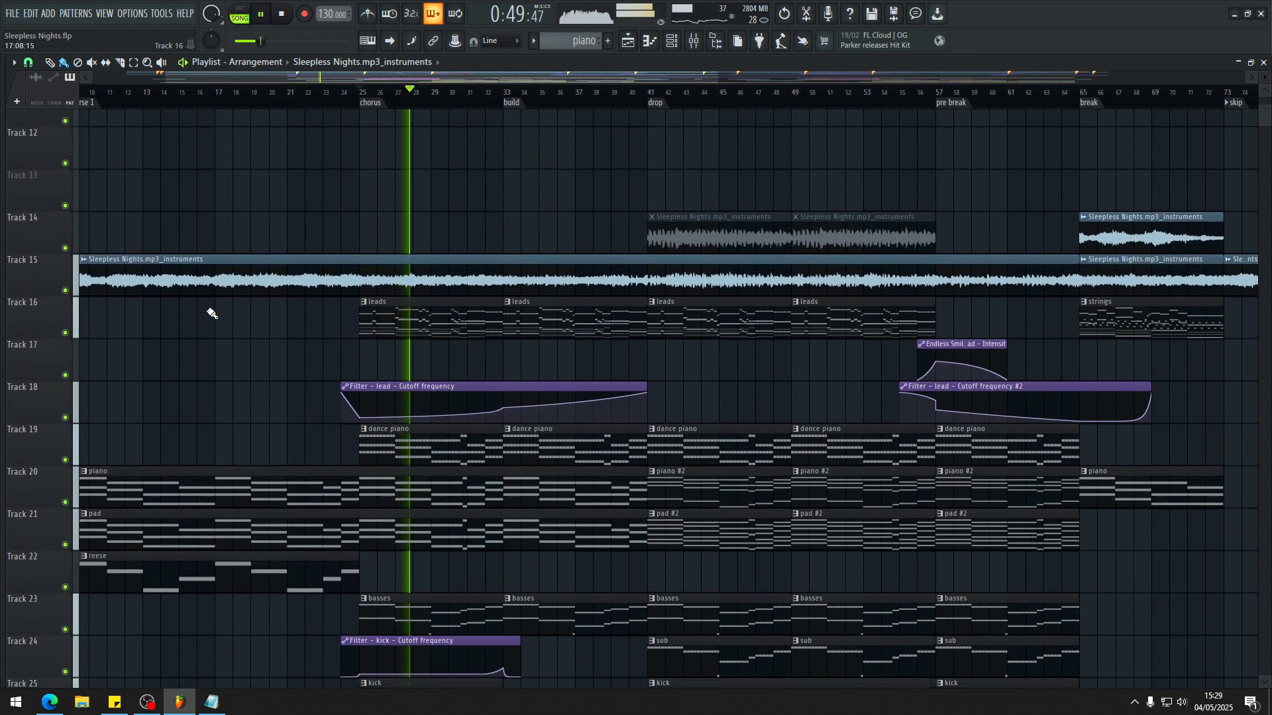
Step: Check the Instruments channel in the mixer, then play the chorus from its marker
key("F9")
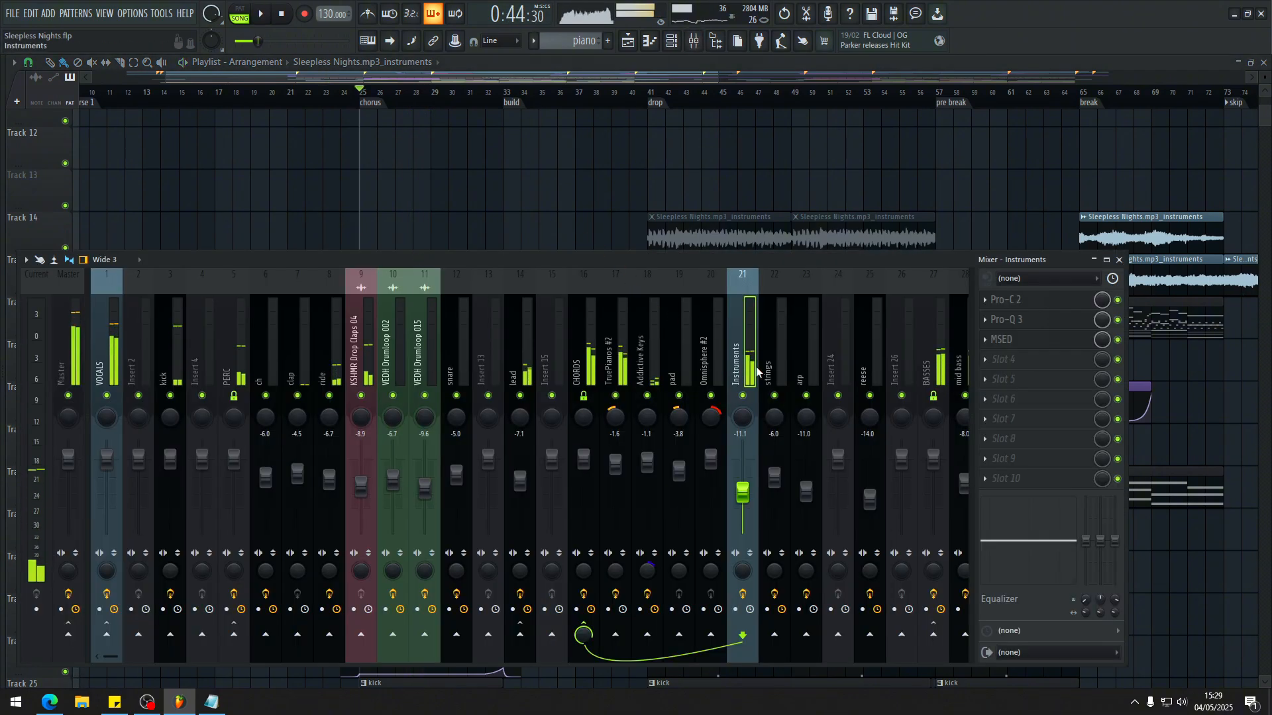
key("F9")
key("space")
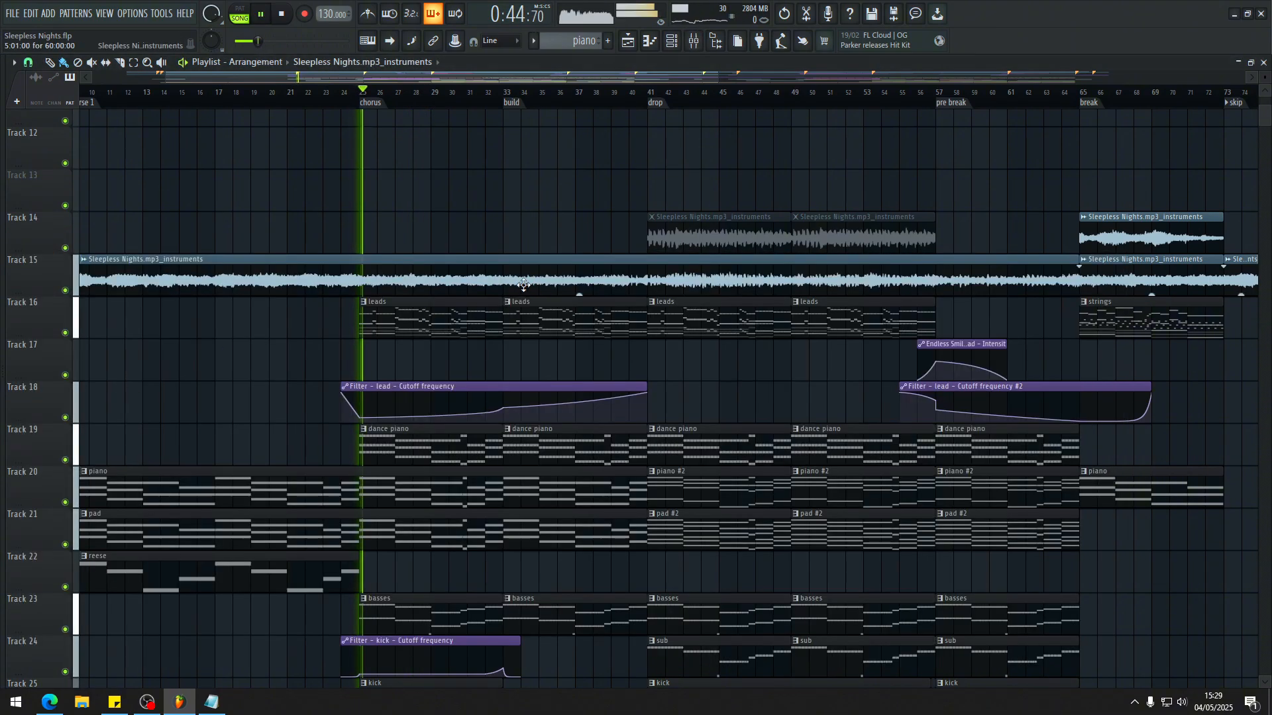
Step: Play the chorus while reviewing the basses, kick, clap, ride and drop claps on the drum tracks
scroll(471, 295, "down", 5)
scroll(470, 295, "down", 3, "alt")
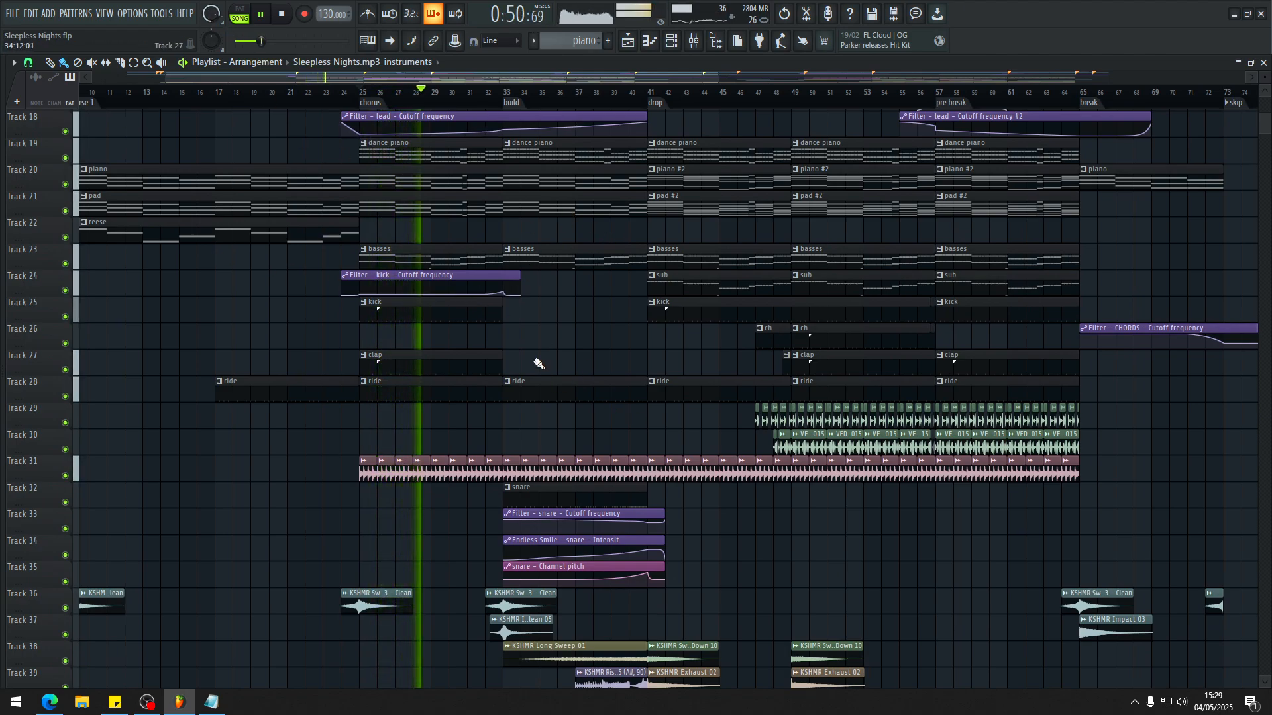
scroll(475, 360, "down", 3)
scroll(430, 318, "up", 5)
key("space")
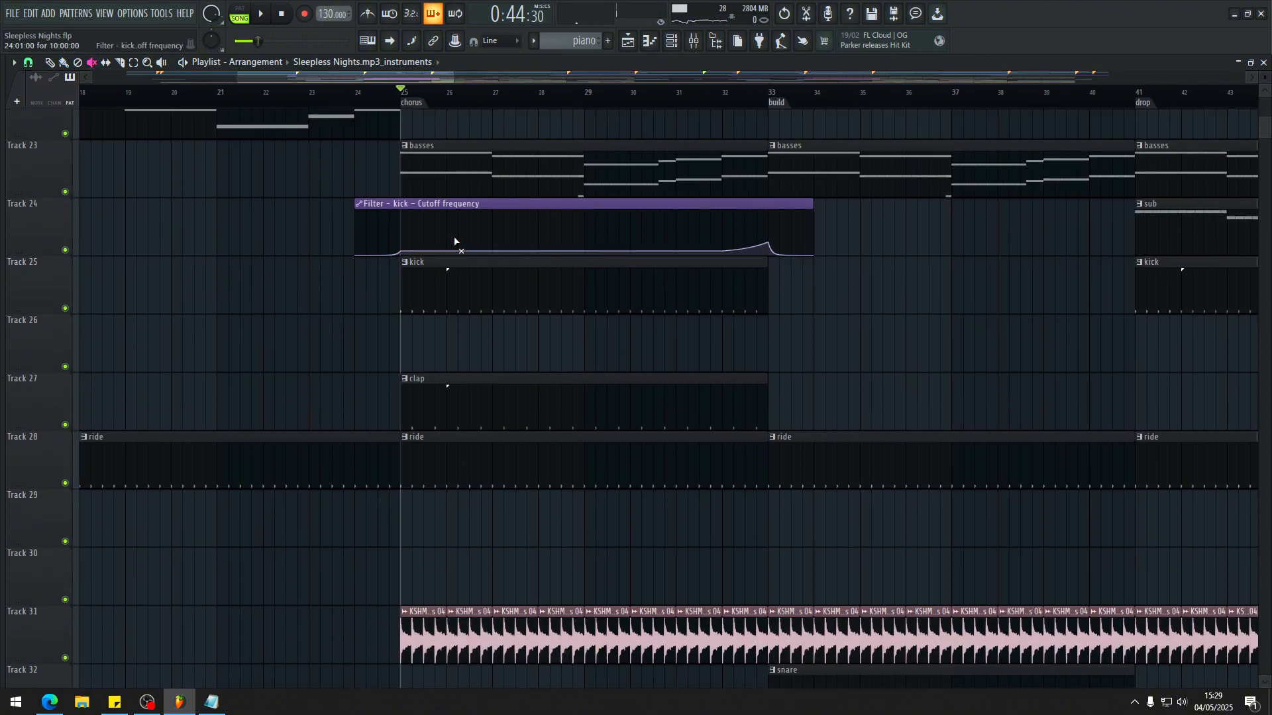
Step: Audition the chorus with the kick cutoff automation on track 24 muted, then unmute the clip
key("space")
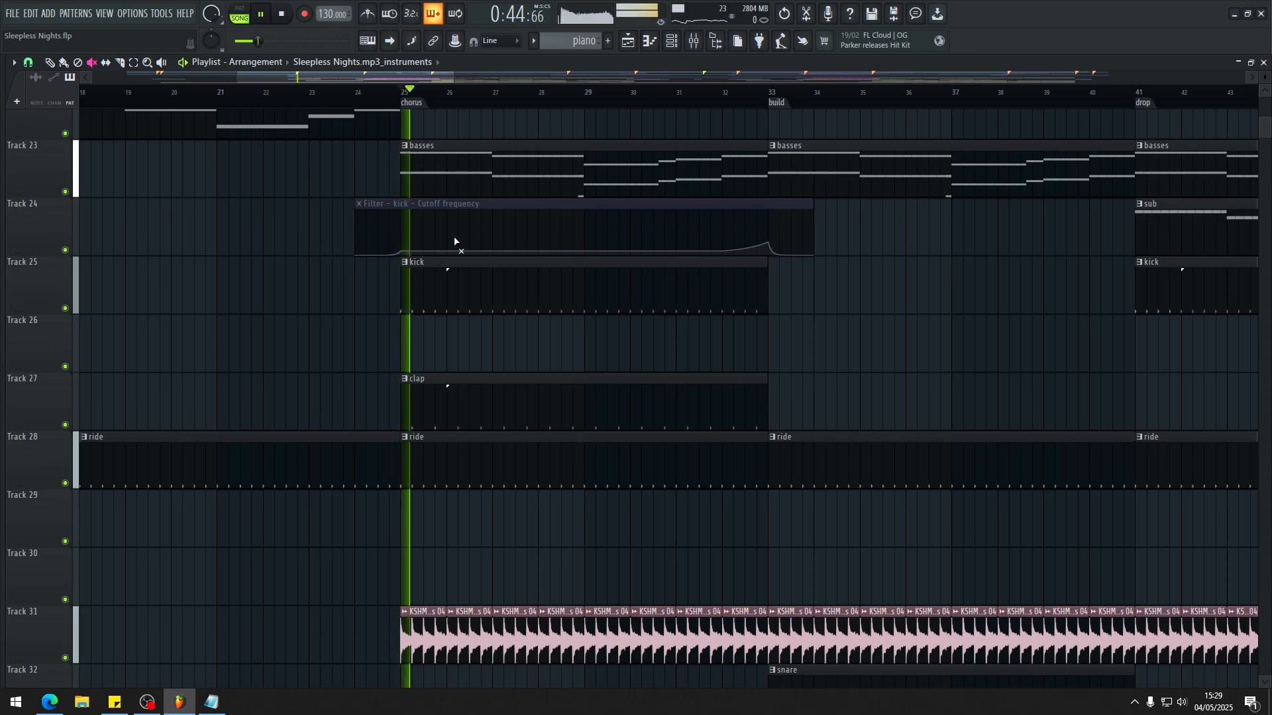
left_click(531, 221)
key("b")
Step: Continue the chorus playback while examining the filtered kick, clap and ride patterns
scroll(625, 301, "down", 5, "ctrl")
scroll(563, 299, "down", 3, "alt")
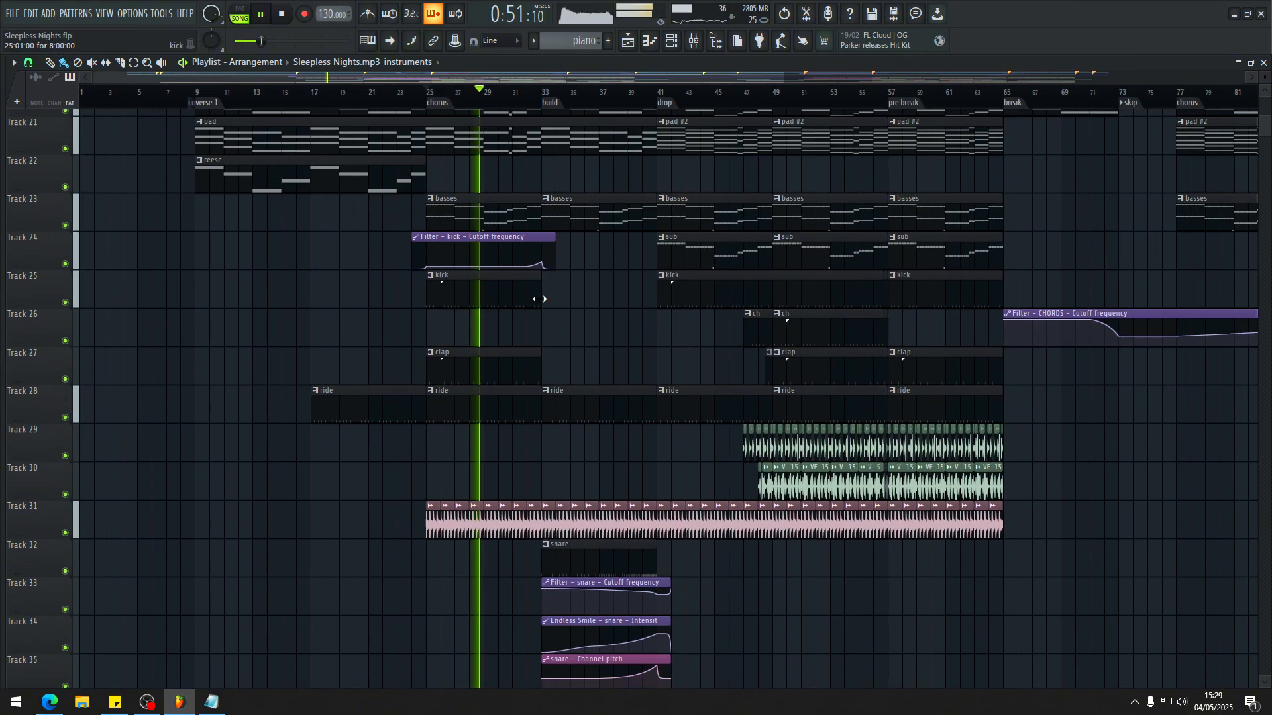
scroll(502, 290, "up", 3, "ctrl")
scroll(490, 275, "down", 2, "alt")
scroll(476, 255, "down", 2, "ctrl")
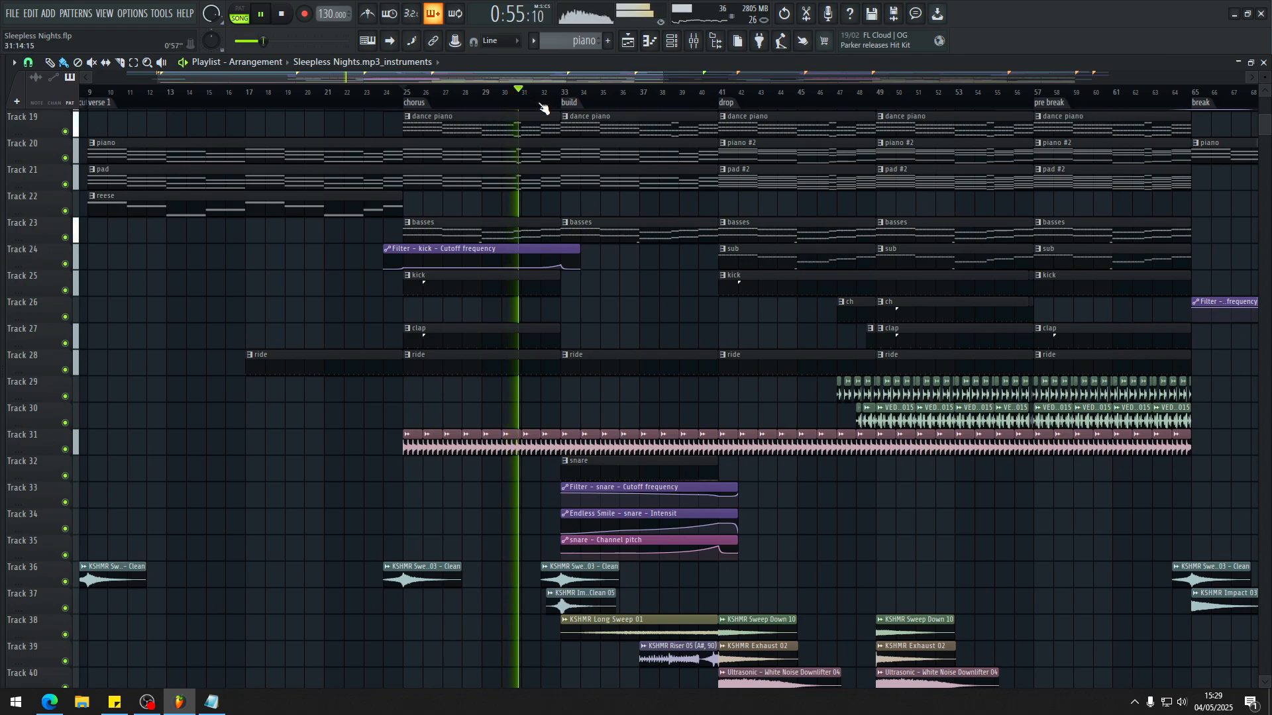
Step: Jump playback to about bar 32 and listen to the transition from the chorus into the build
left_click(537, 102)
scroll(611, 343, "up", 4, "ctrl")
scroll(458, 333, "down", 4, "ctrl")
scroll(430, 348, "down", 1, "ctrl")
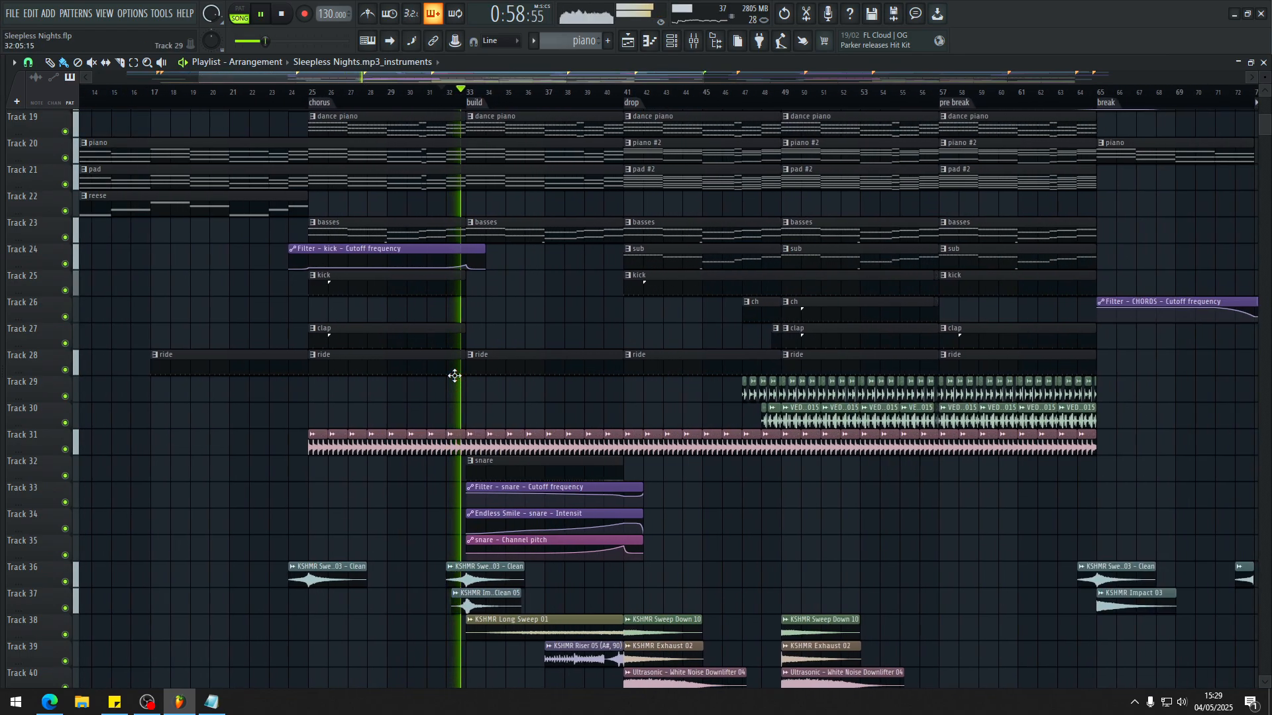
scroll(496, 333, "up", 3, "alt")
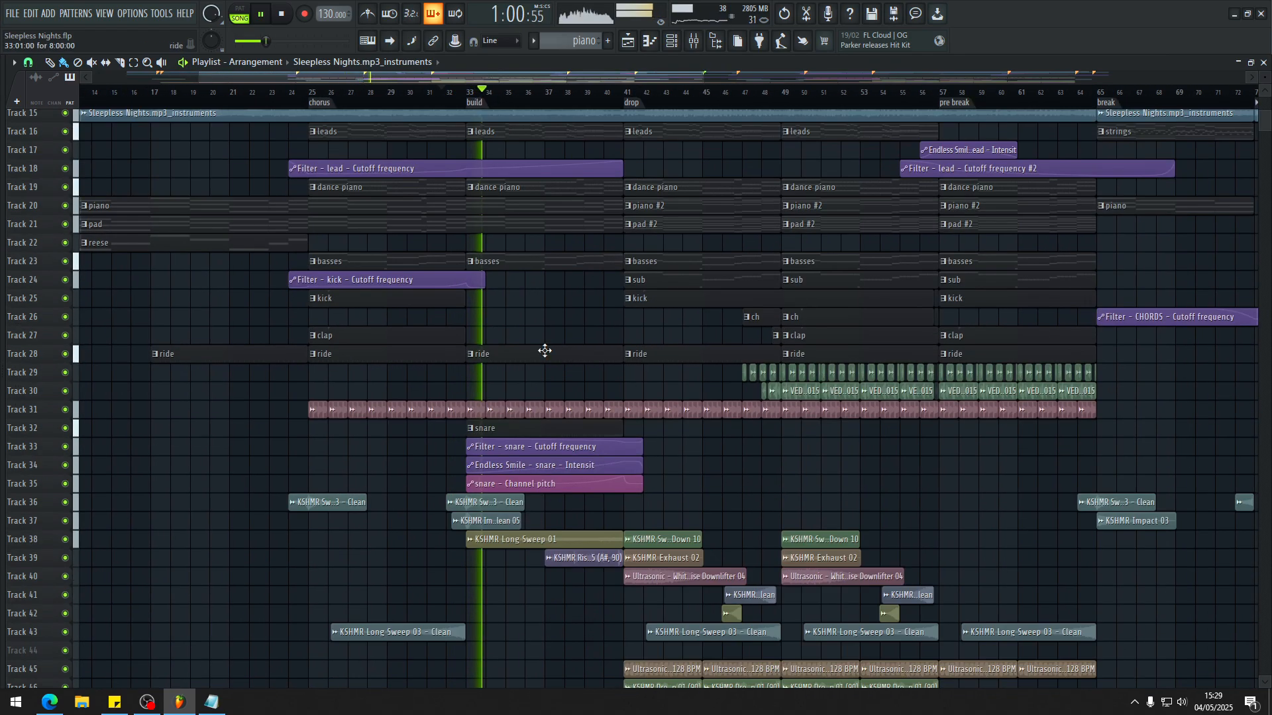
Step: Isolate the build's snare for listening by soloing the snare channel in the mixer
scroll(463, 300, "up", 2, "ctrl")
right_click(392, 261, "alt")
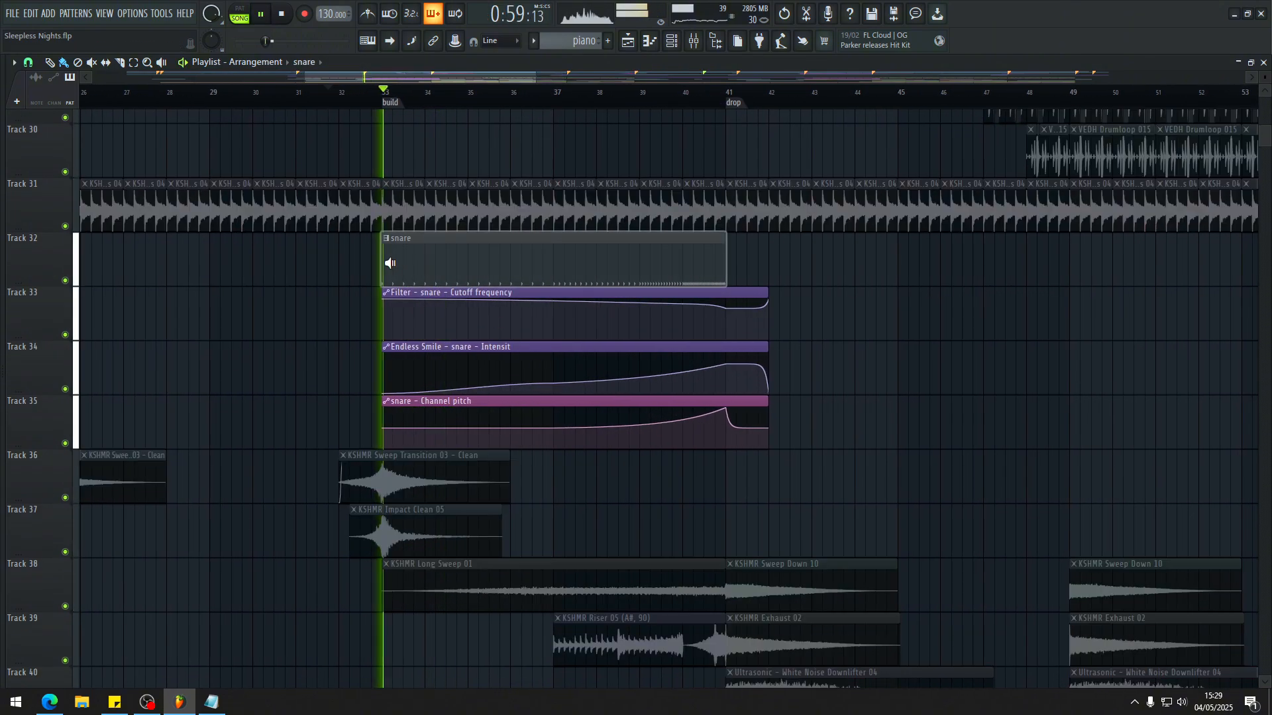
key("F9")
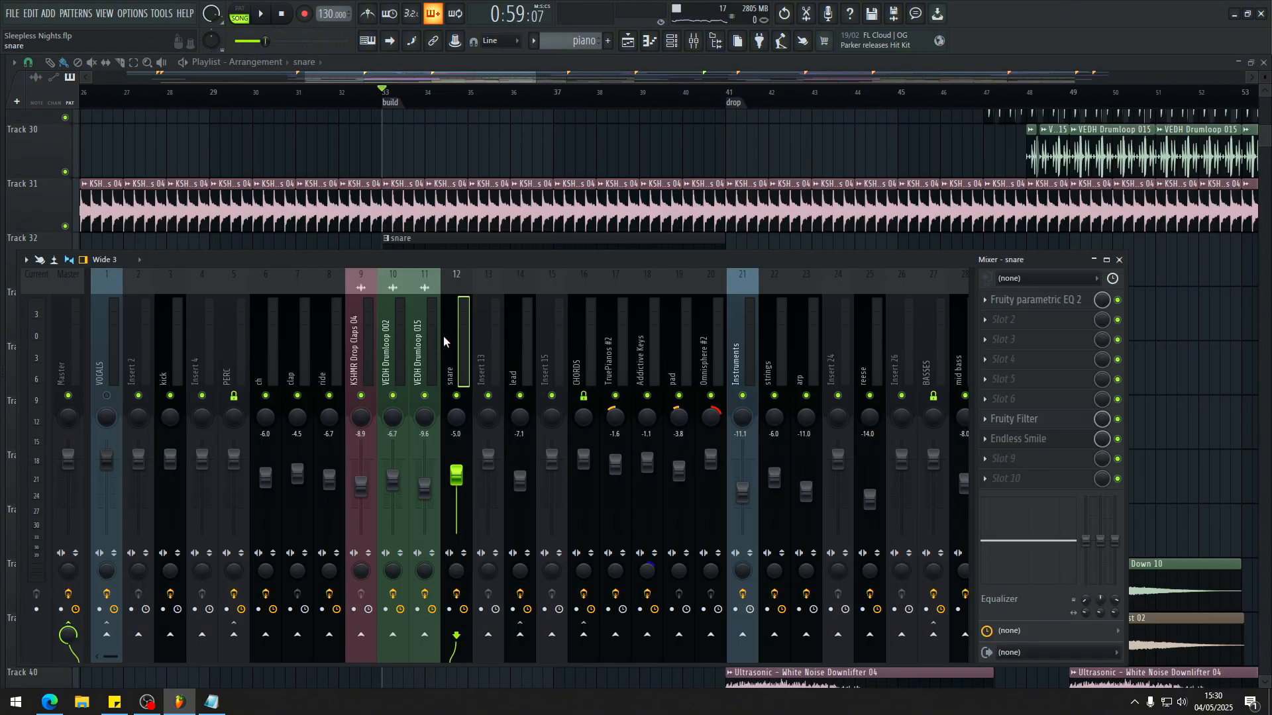
key("space")
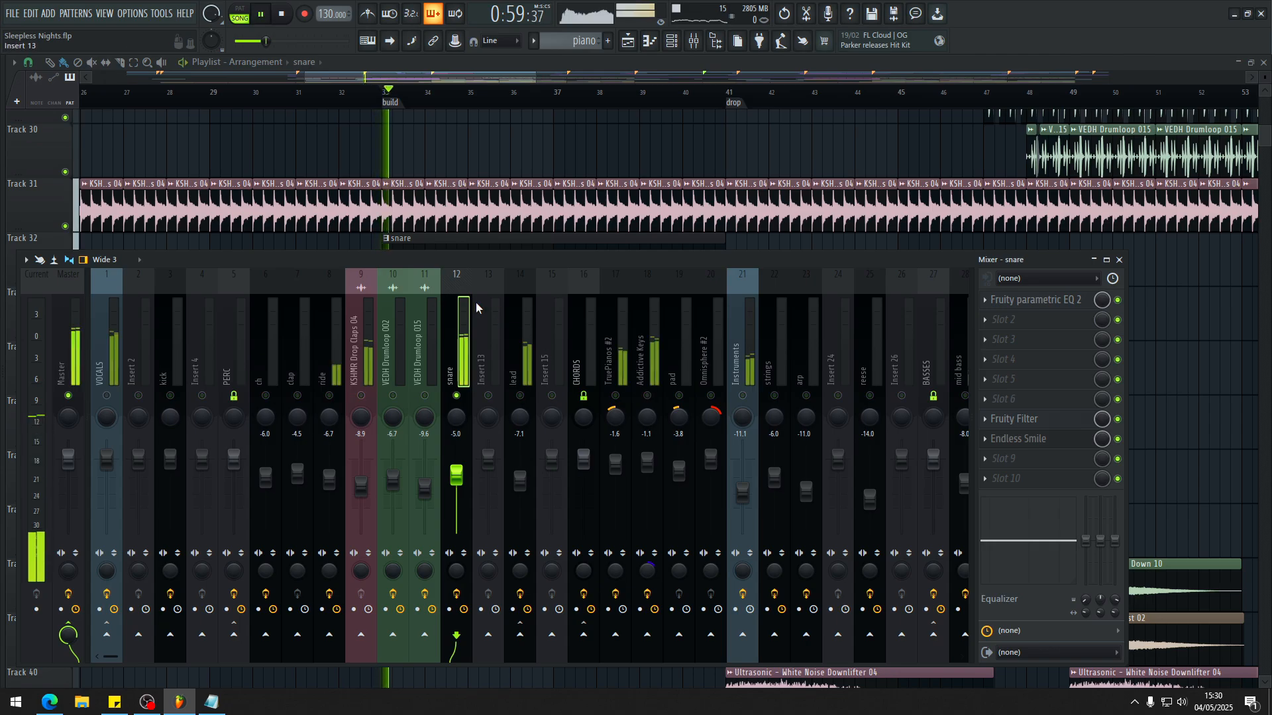
key("F9")
Step: Play the soloed snare from the build marker and review its pattern on track 32
scroll(430, 392, "down", 1)
scroll(430, 392, "up", 3)
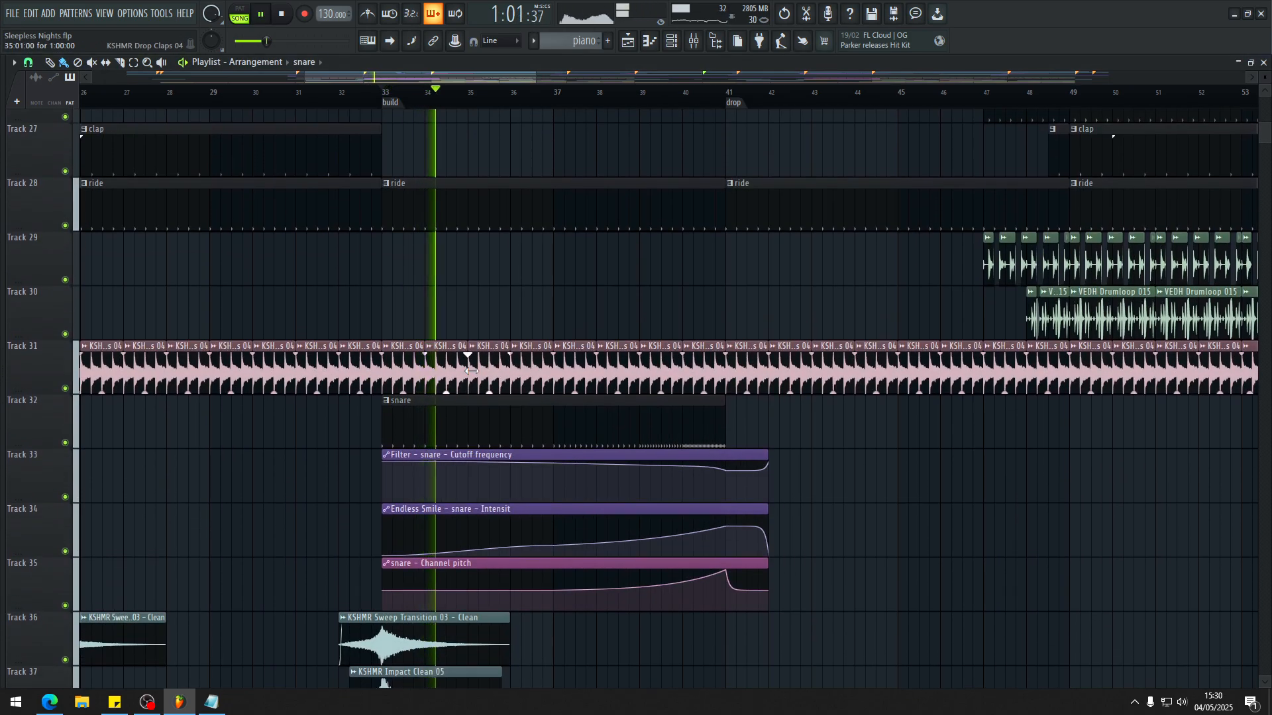
key("space")
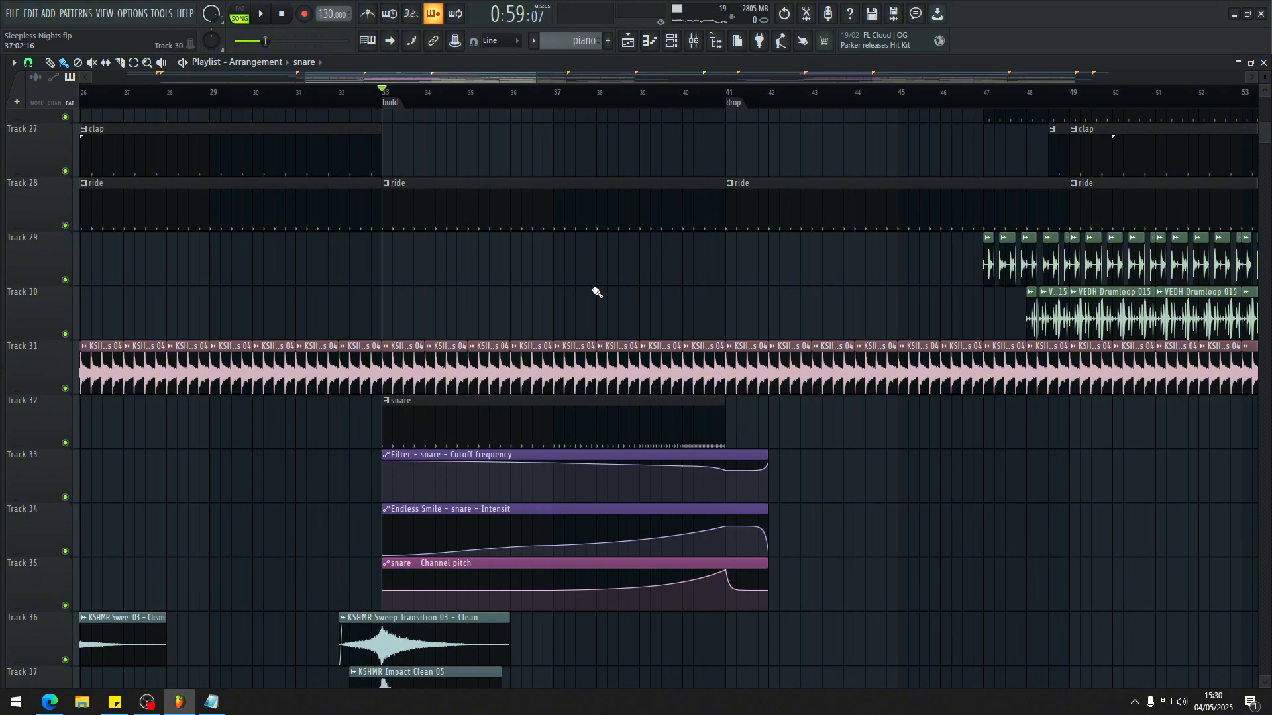
scroll(536, 404, "down", 6)
scroll(401, 440, "up", 5)
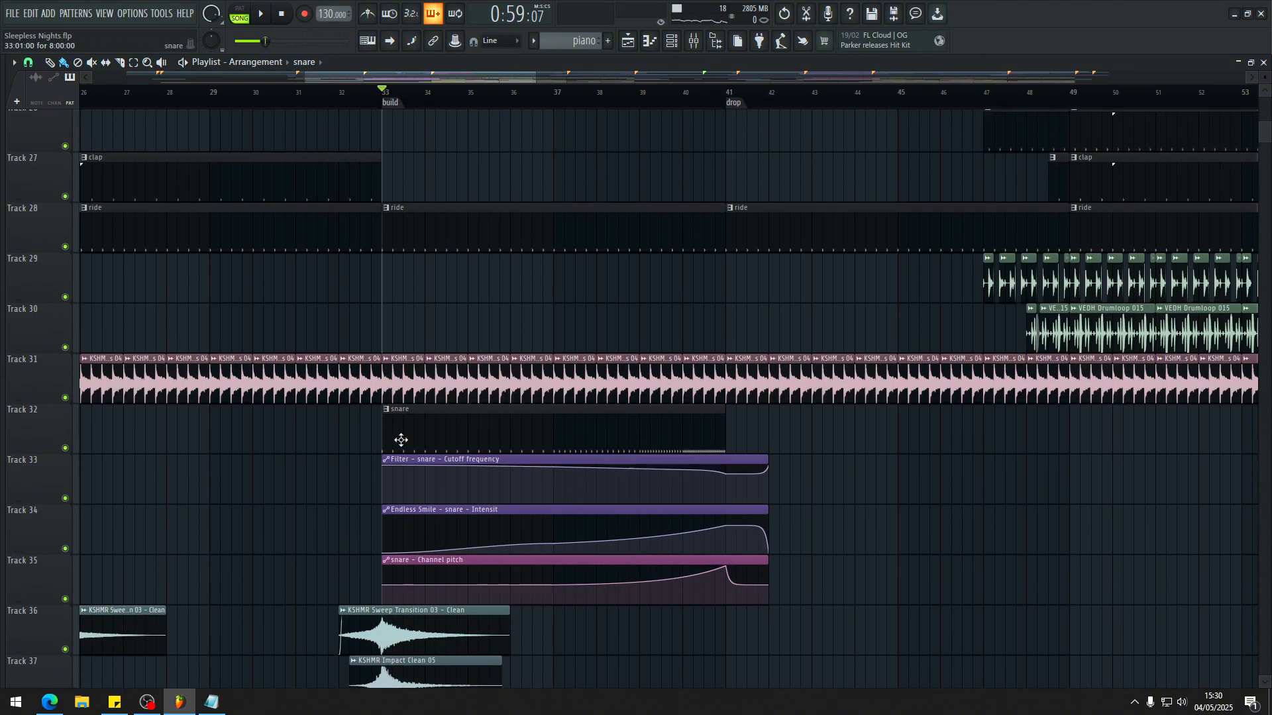
Step: Examine the snare's cutoff frequency, Endless Smile intensity and channel pitch automation clips on tracks 33 to 35
right_click(463, 428, "alt")
scroll(382, 429, "up", 4)
scroll(401, 423, "down", 2)
scroll(410, 410, "up", 2)
scroll(431, 381, "down", 3)
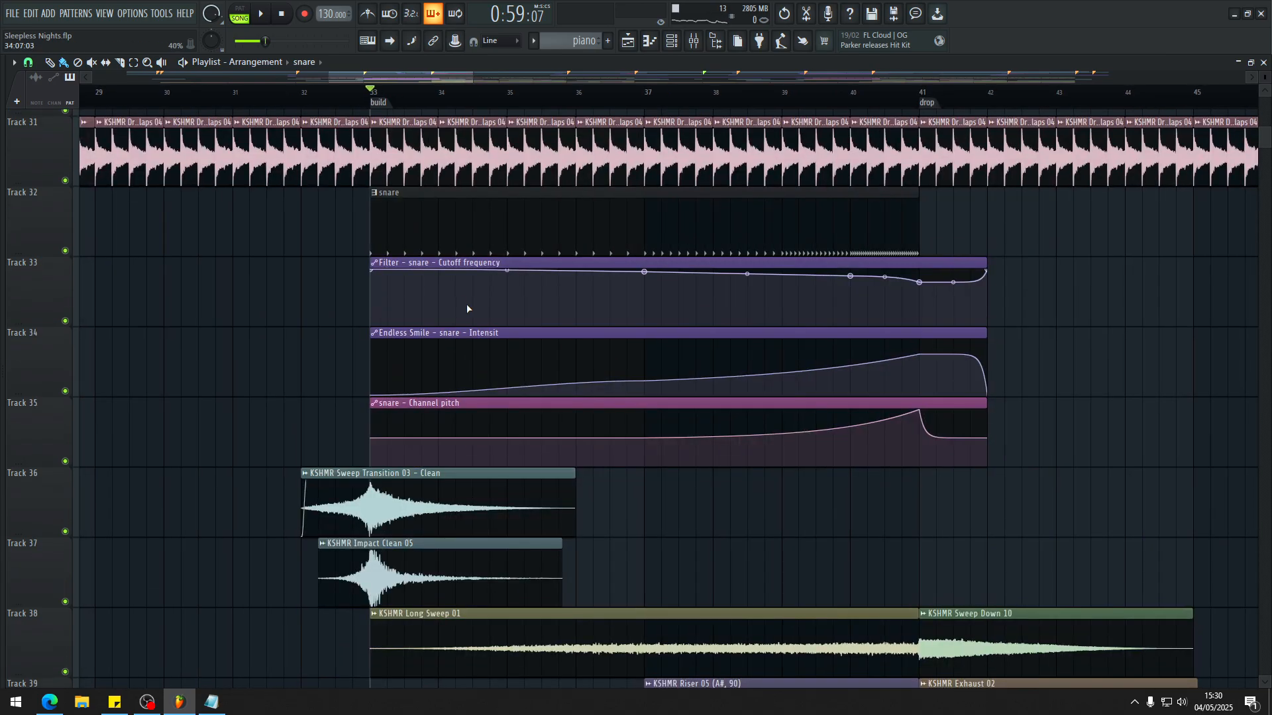
key("F9")
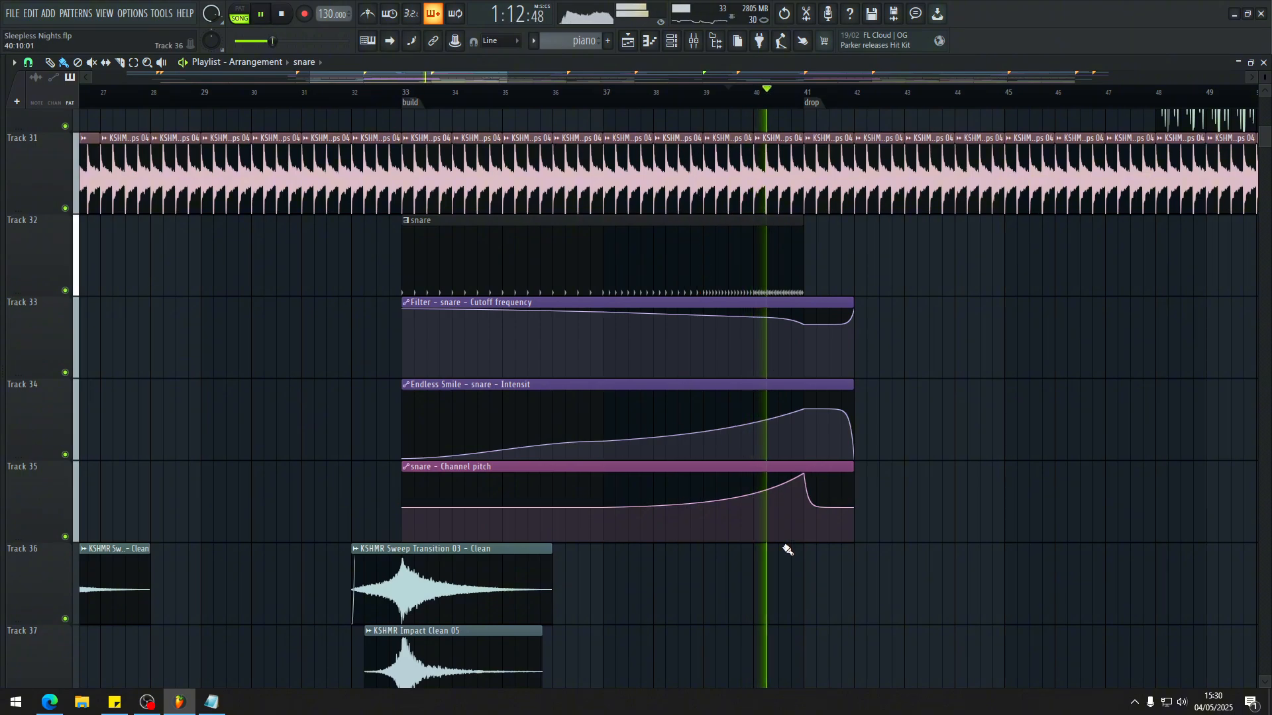
Step: Toggle the snare channel pitch automation on track 35 off and back on during playback into the drop
key("t")
left_click(761, 522)
left_click(763, 519)
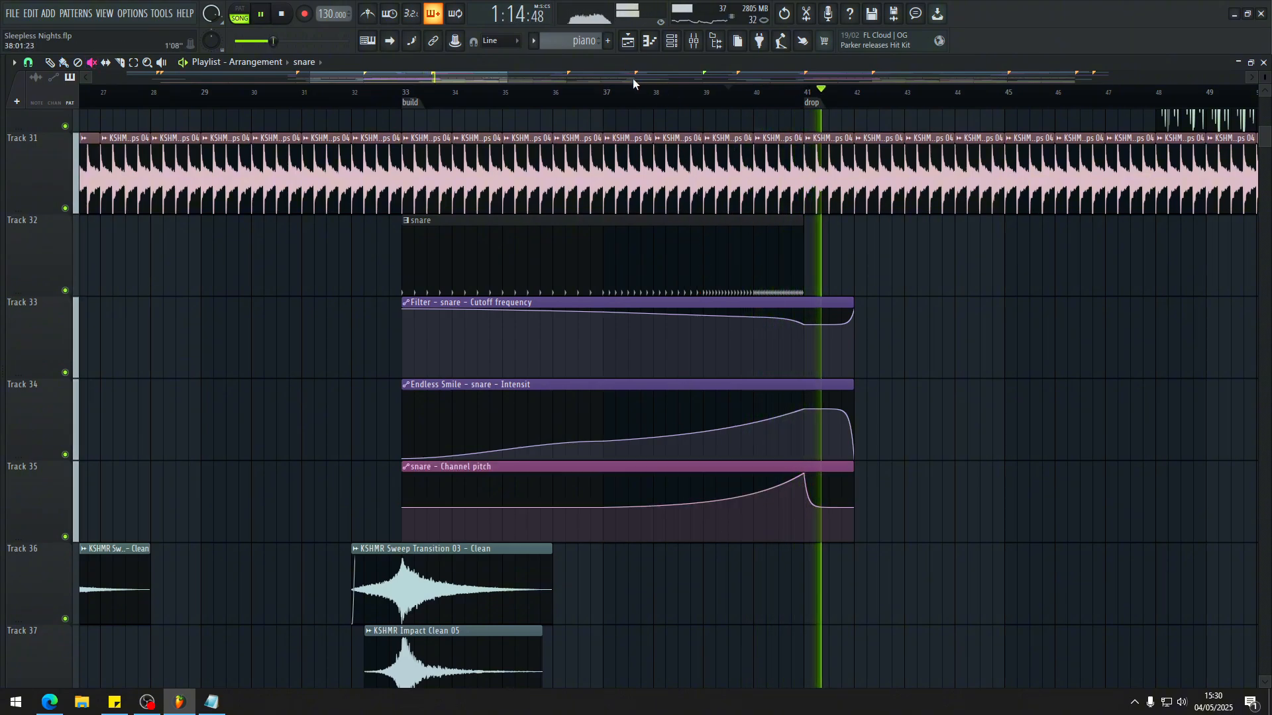
key("space")
Step: Check the snare channel's Fruity Filter and Endless Smile effects in the mixer, then replay the end of the build
key("F9")
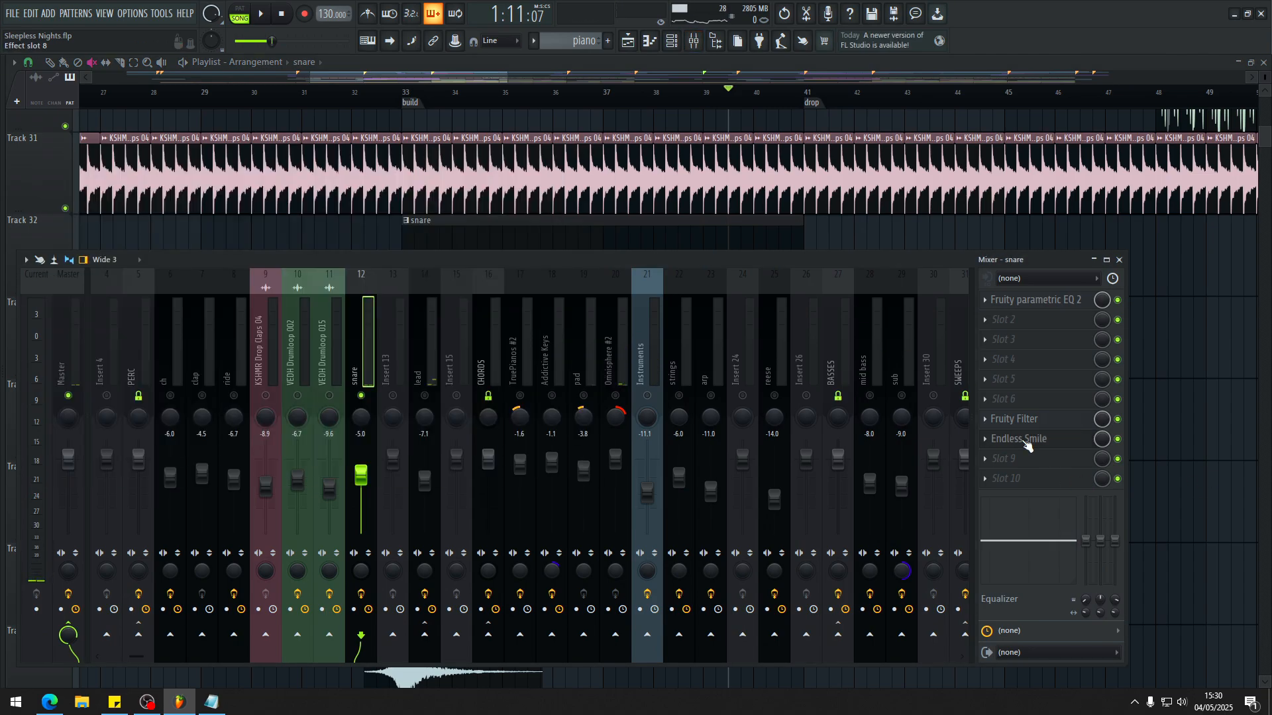
key("F9")
key("space")
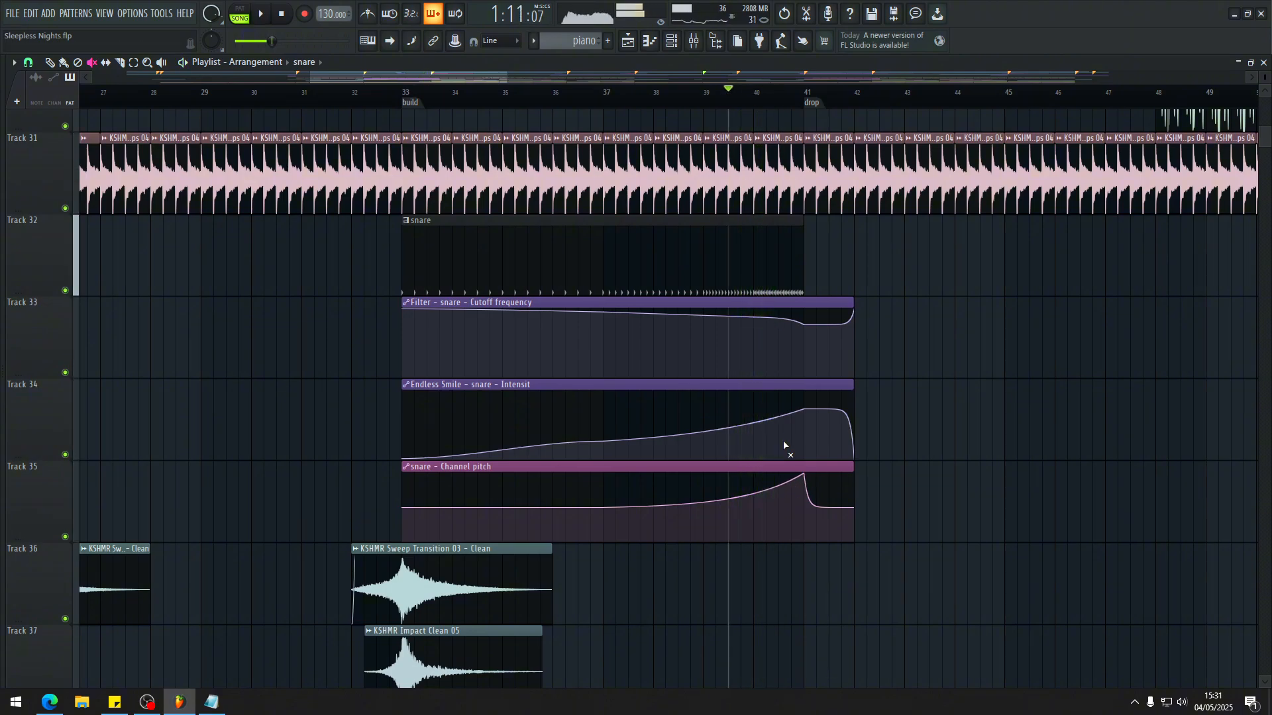
key("space")
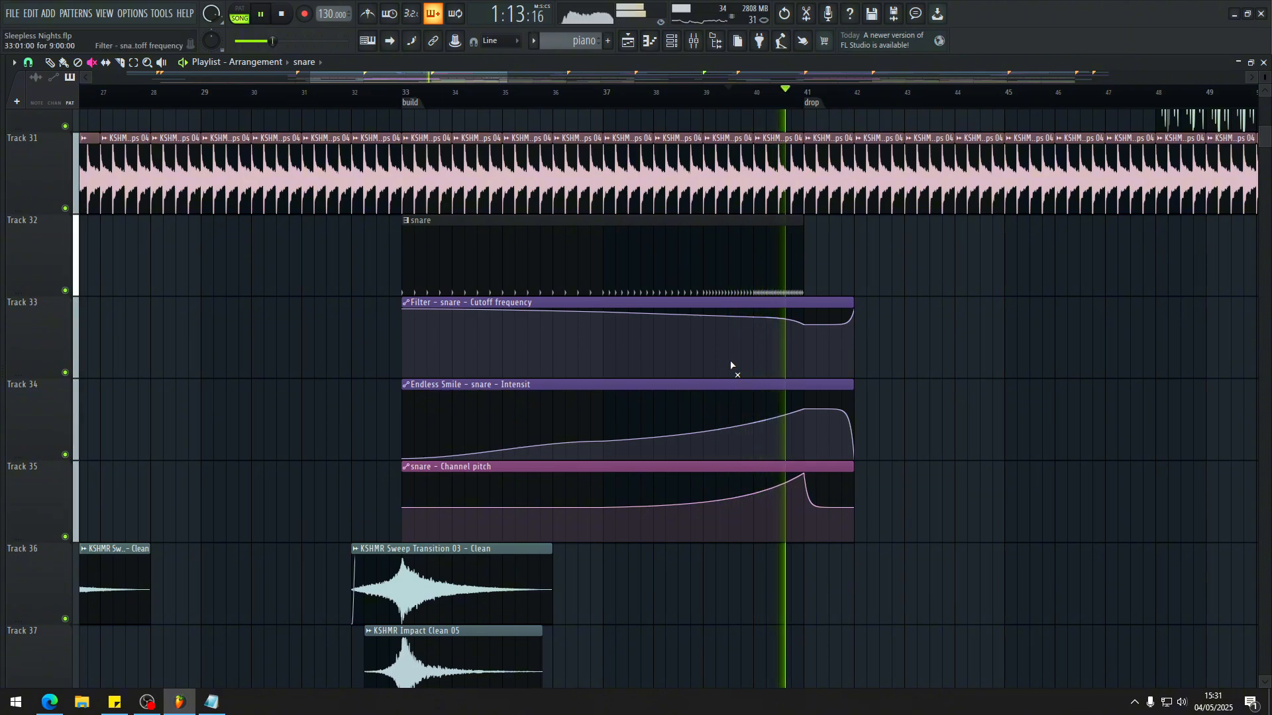
key("space")
Step: Mute the Endless Smile intensity and channel pitch automation on tracks 34 and 35 to audition the snare cutoff alone
left_click(776, 341)
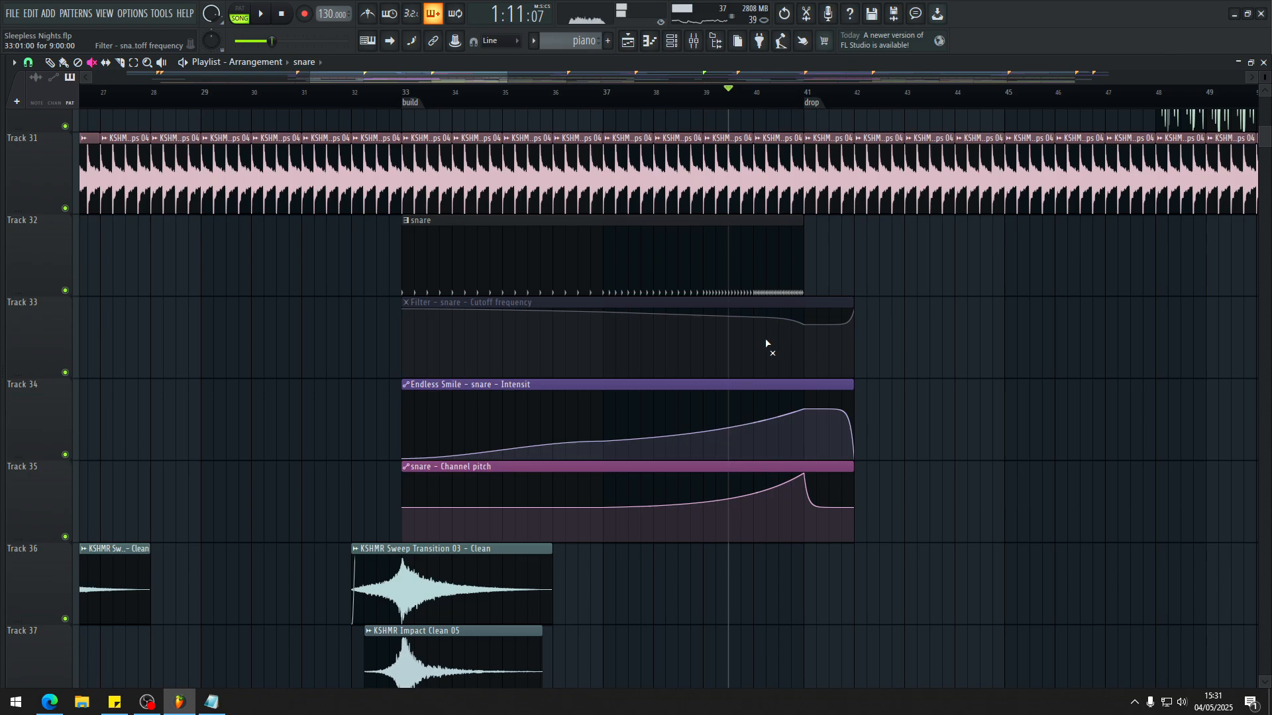
left_click(774, 351)
left_click_drag(781, 424, 788, 523)
key("space")
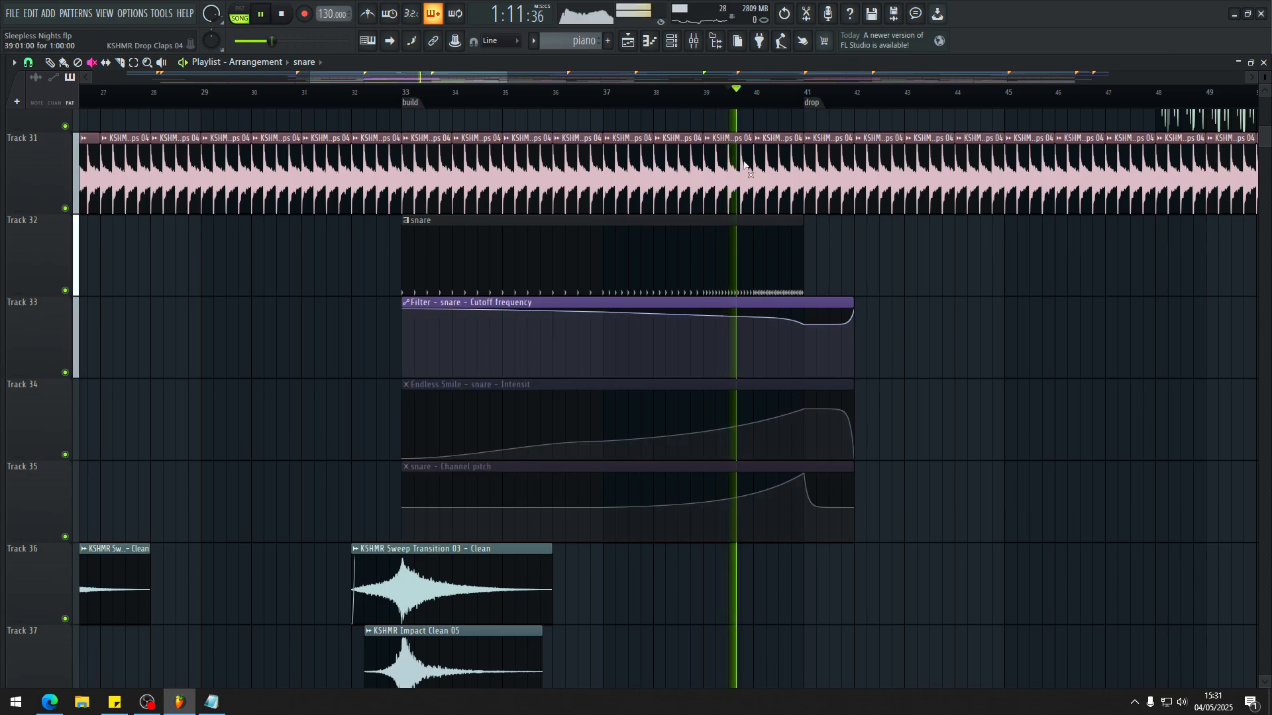
left_click(792, 339)
left_click(788, 343)
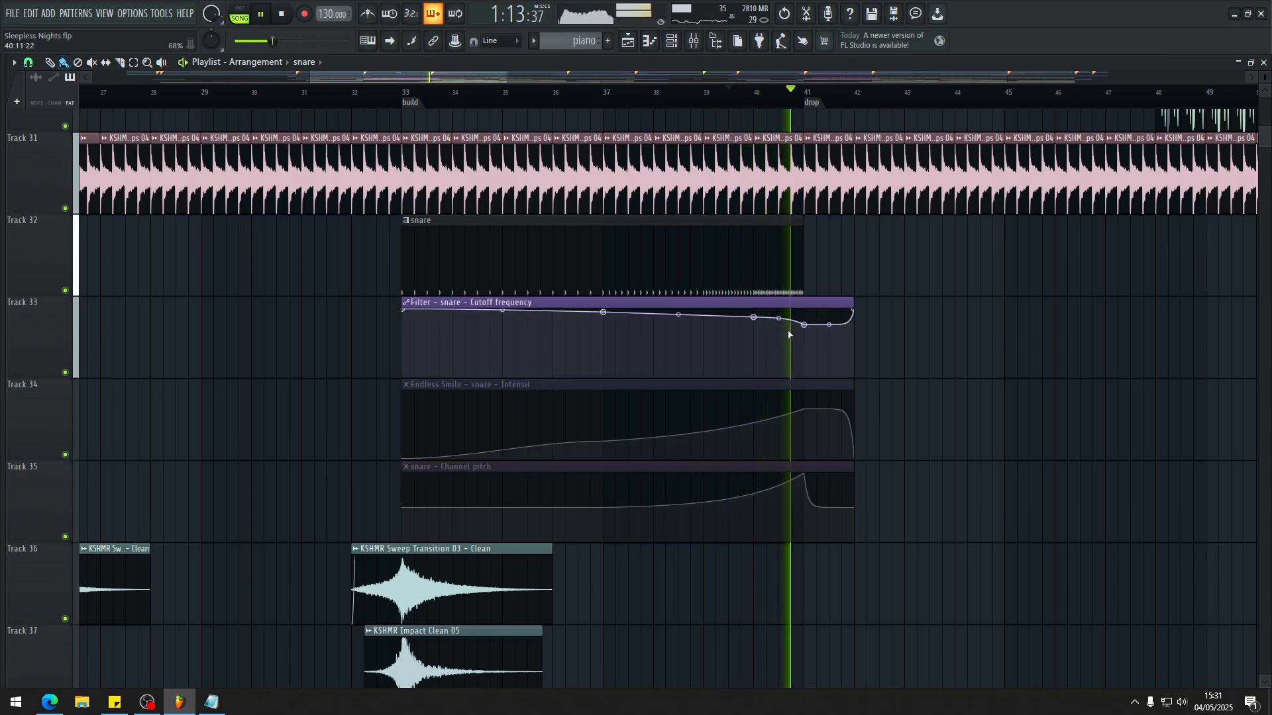
Step: Replay the end of the build, unmuting the Endless Smile intensity and the snare channel pitch automation one after the other
key("space")
left_click(801, 435)
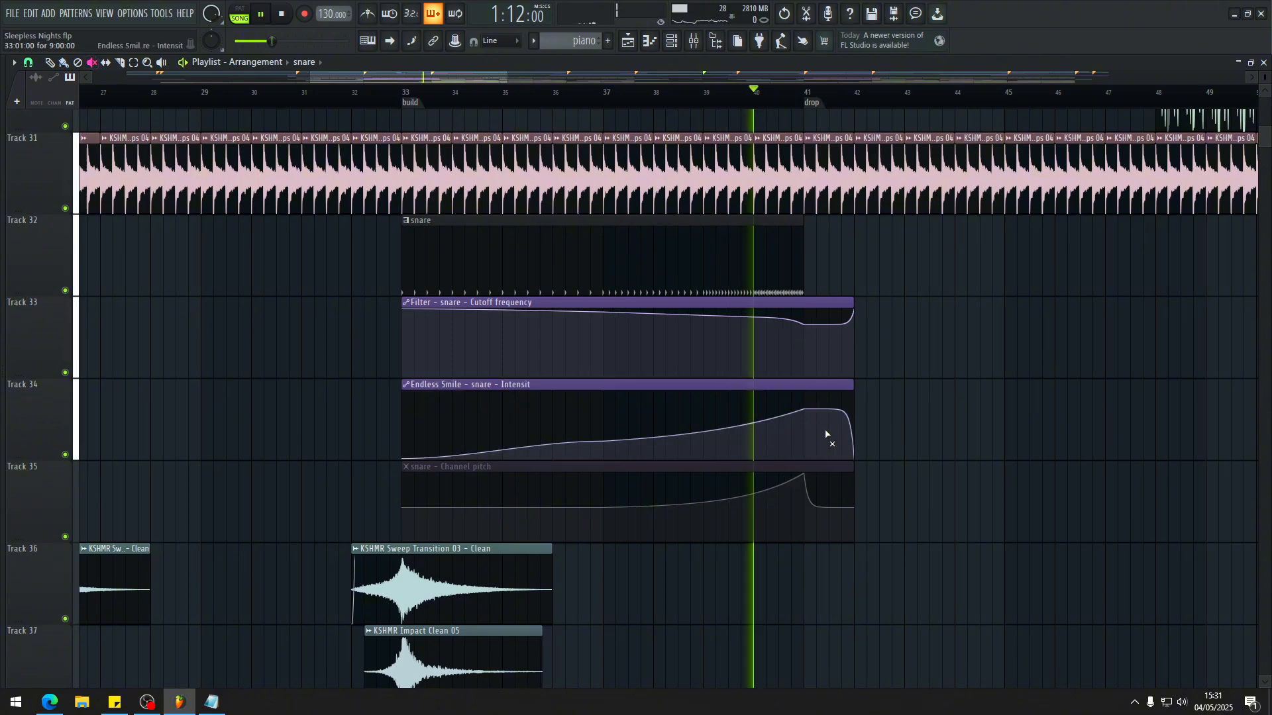
left_click(820, 510)
key("b")
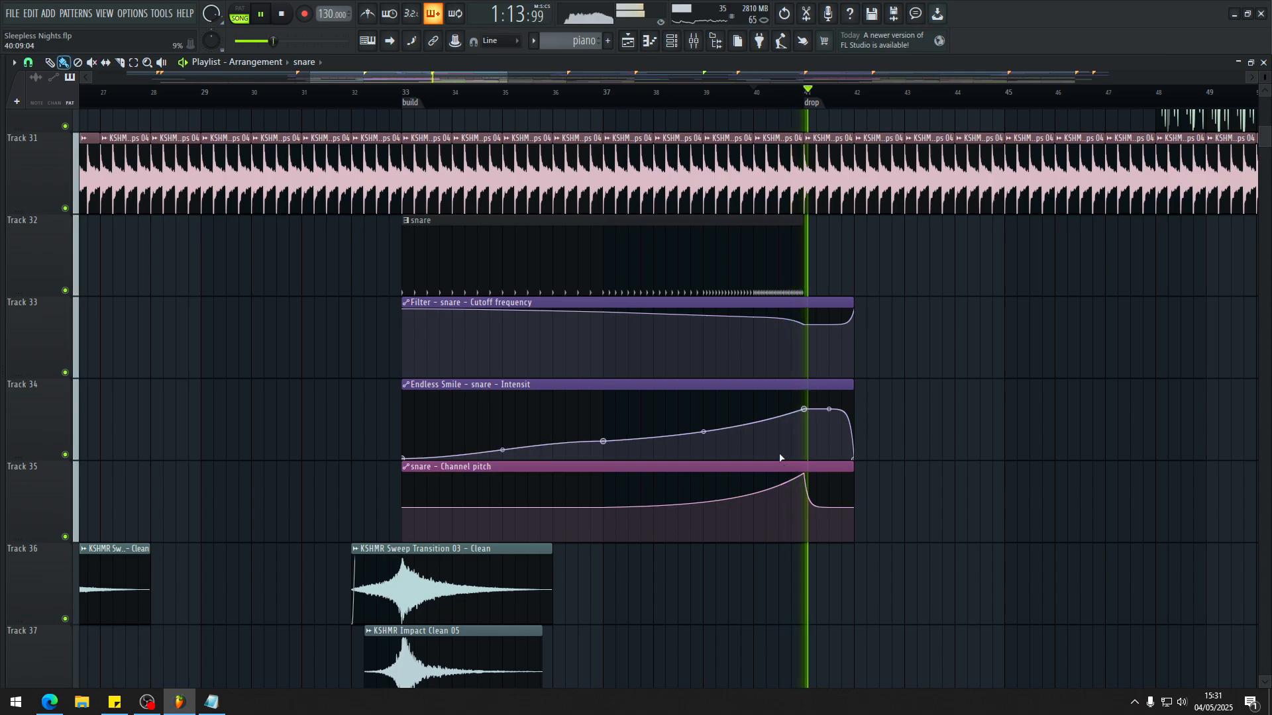
Step: Stop playback and inspect the Long Sweep 01 and Riser 05 clips leading into the drop
scroll(880, 469, "down", 1)
scroll(881, 469, "down", 4)
key("space")
scroll(763, 483, "down", 1)
scroll(761, 483, "up", 3)
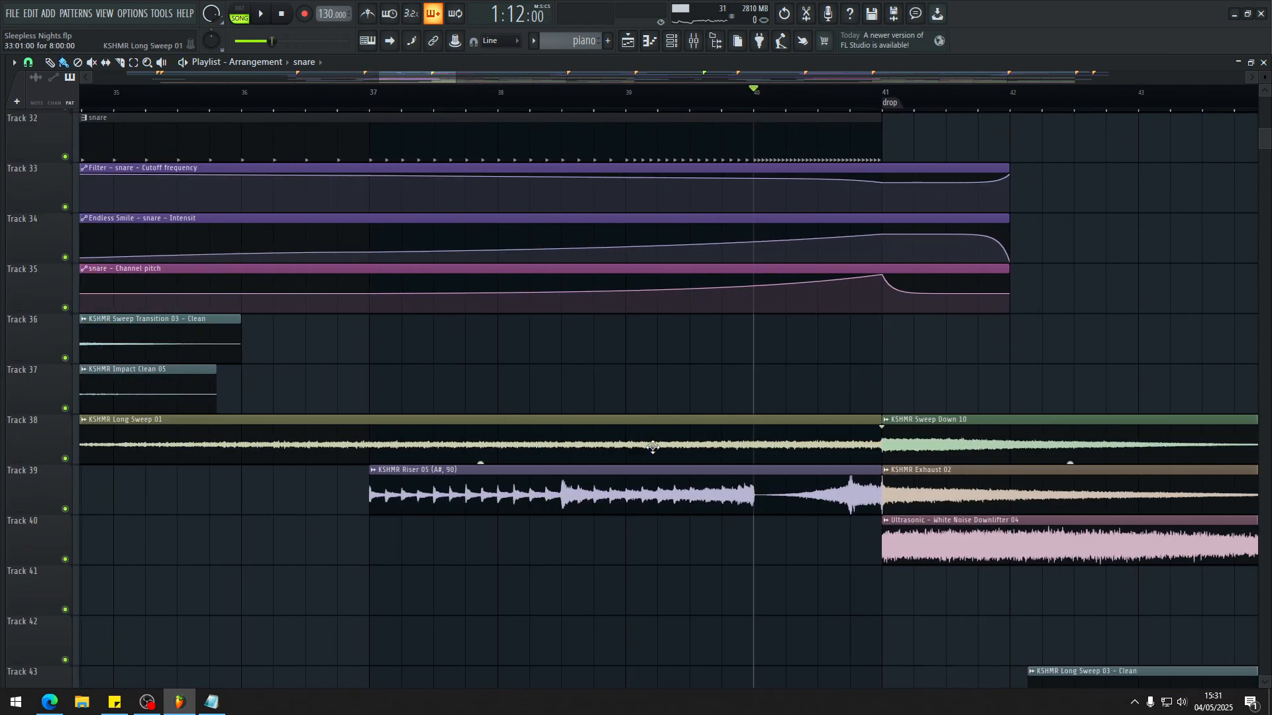
Step: Look over the mixer inserts for the sweep and riser samples used at the end of the build
scroll(652, 457, "up", 2)
right_click(402, 348, "alt")
key("F9")
scroll(735, 332, "down", 5)
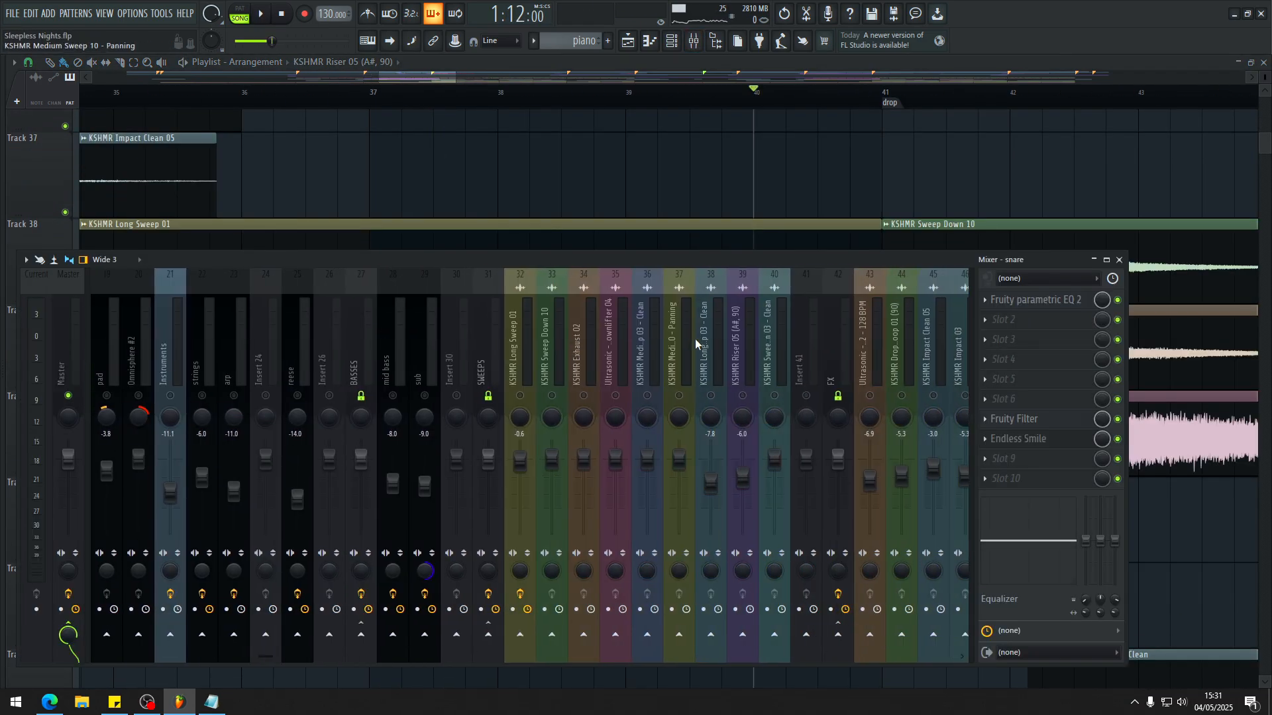
scroll(739, 355, "down", 3)
Step: Replay the build from bar 37 into the drop, checking the KSHMR Riser 05 insert in the mixer, and stop playback
key("space")
key("F9")
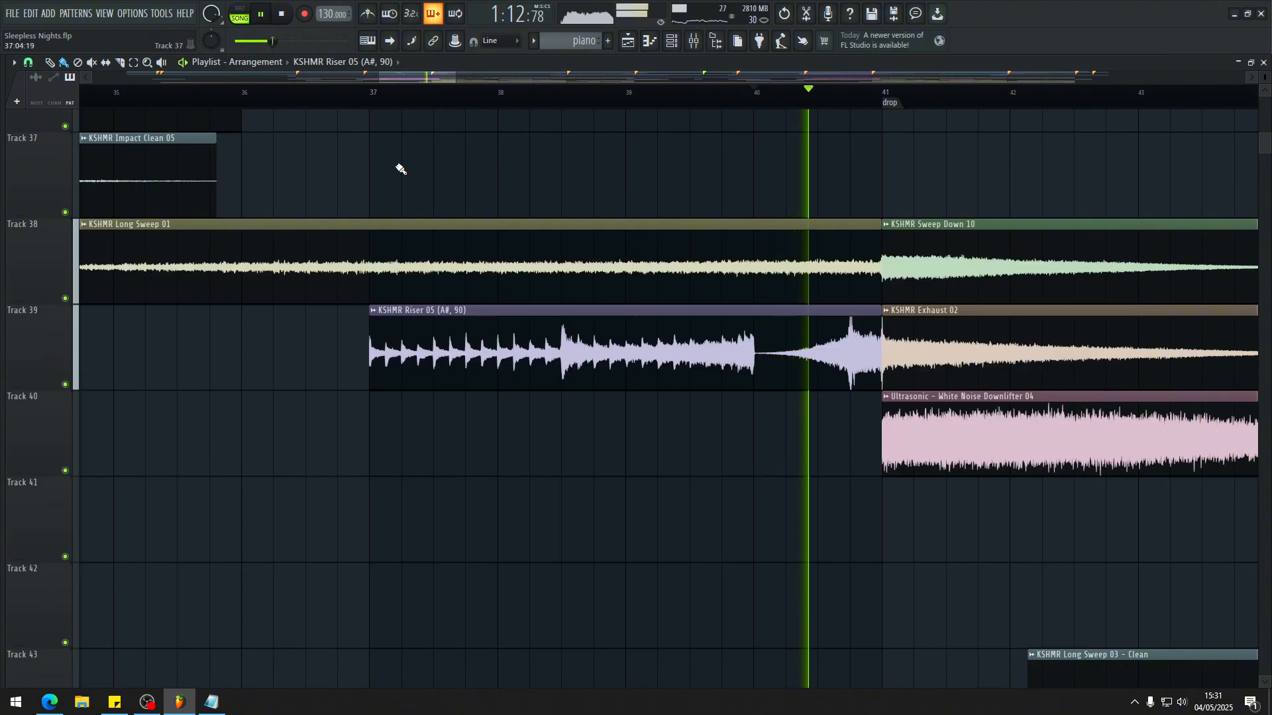
left_click(376, 99)
key("F9")
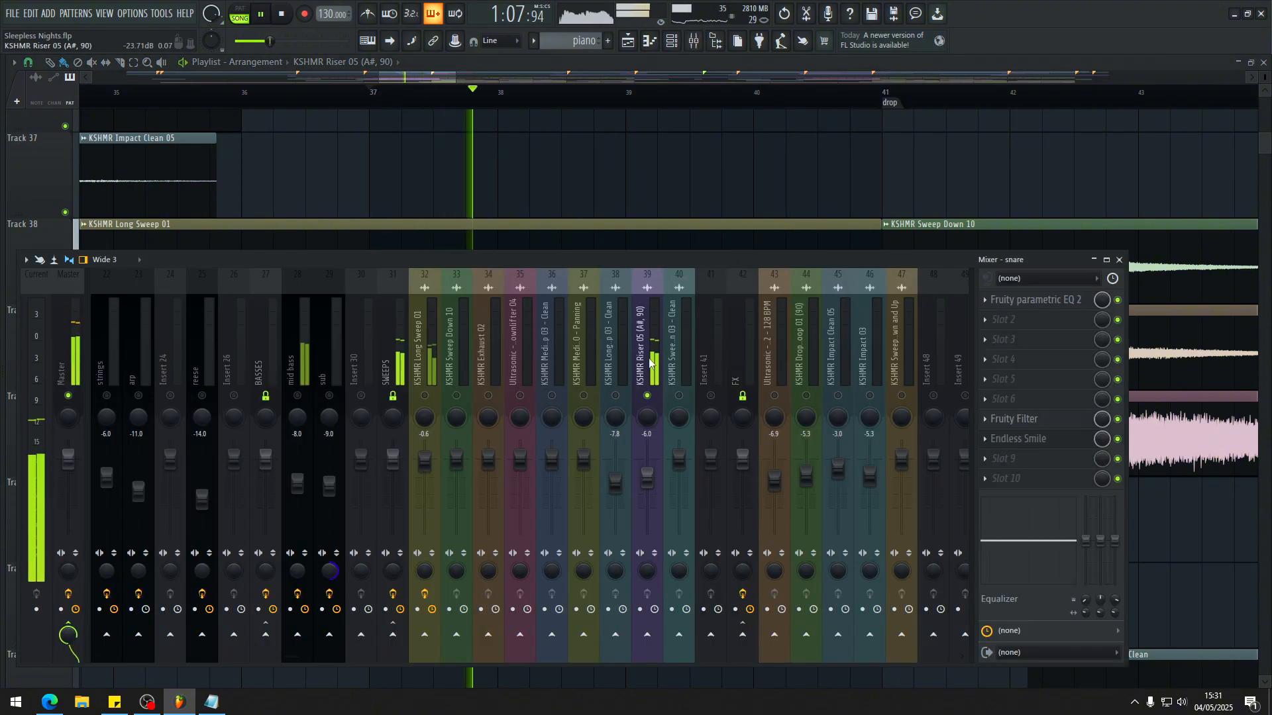
key("F9")
scroll(694, 338, "up", 3)
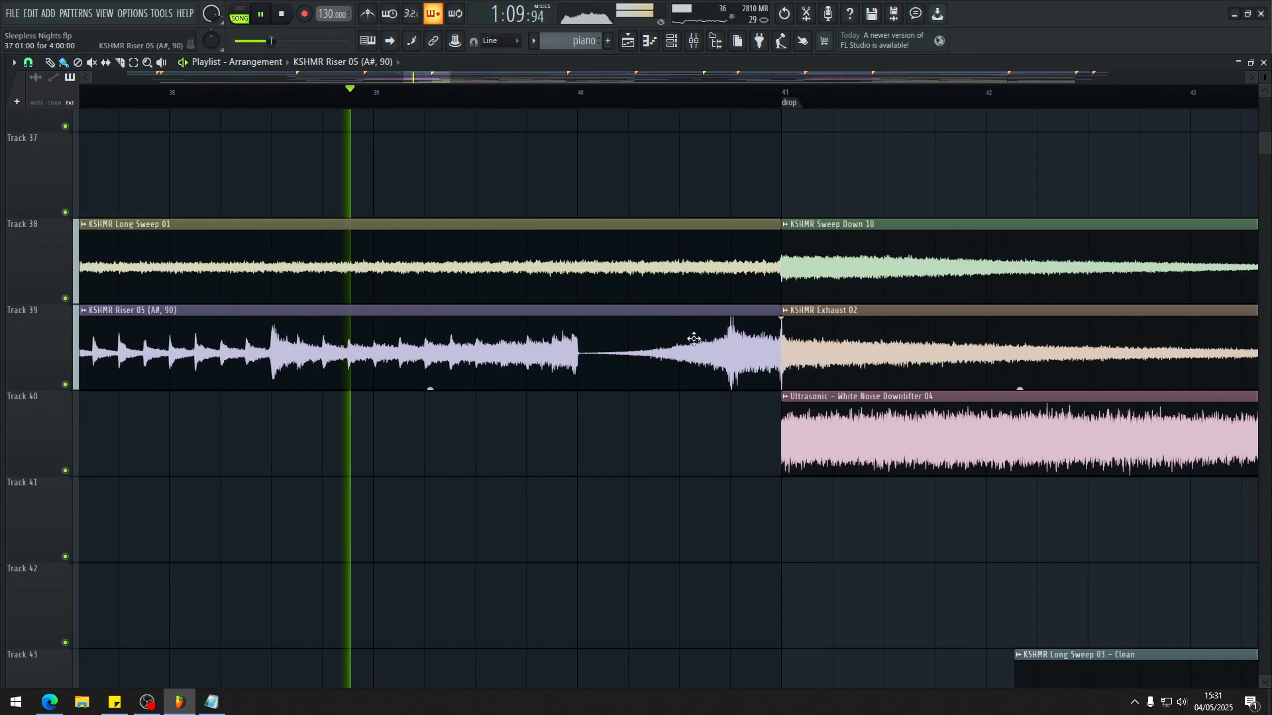
scroll(693, 338, "down", 2)
scroll(578, 329, "down", 3)
scroll(691, 400, "up", 3)
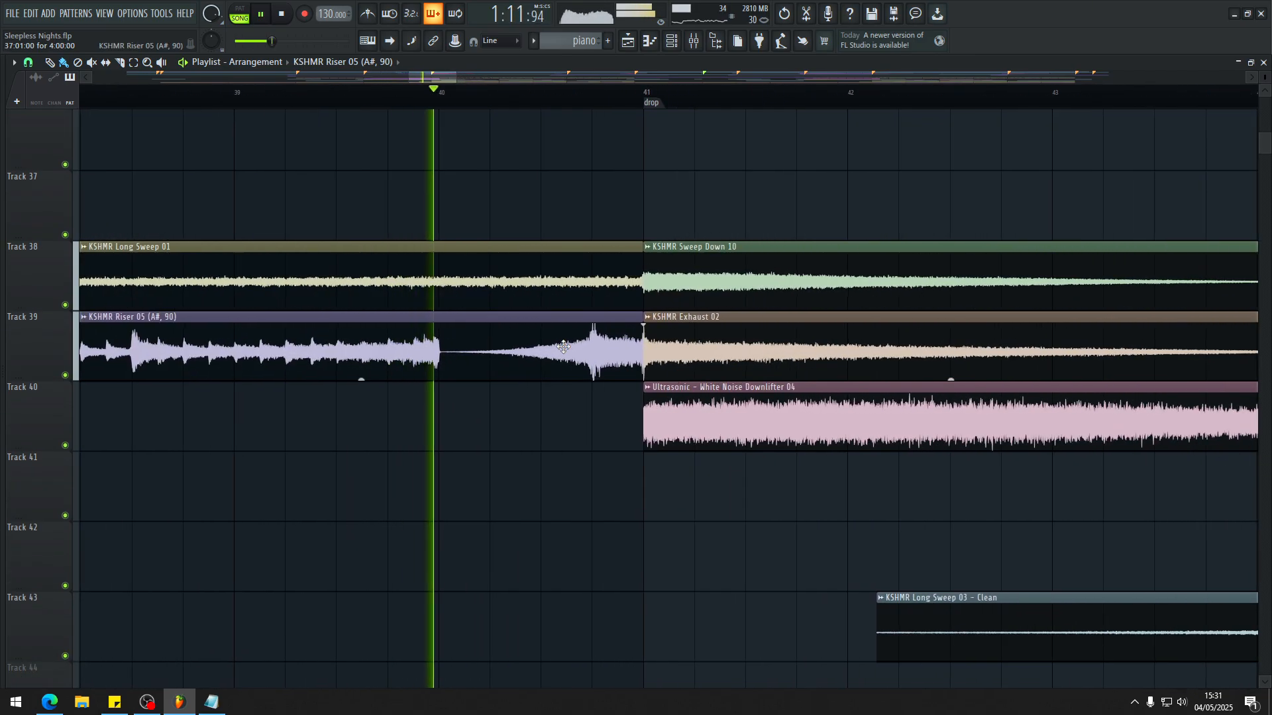
scroll(563, 347, "up", 2)
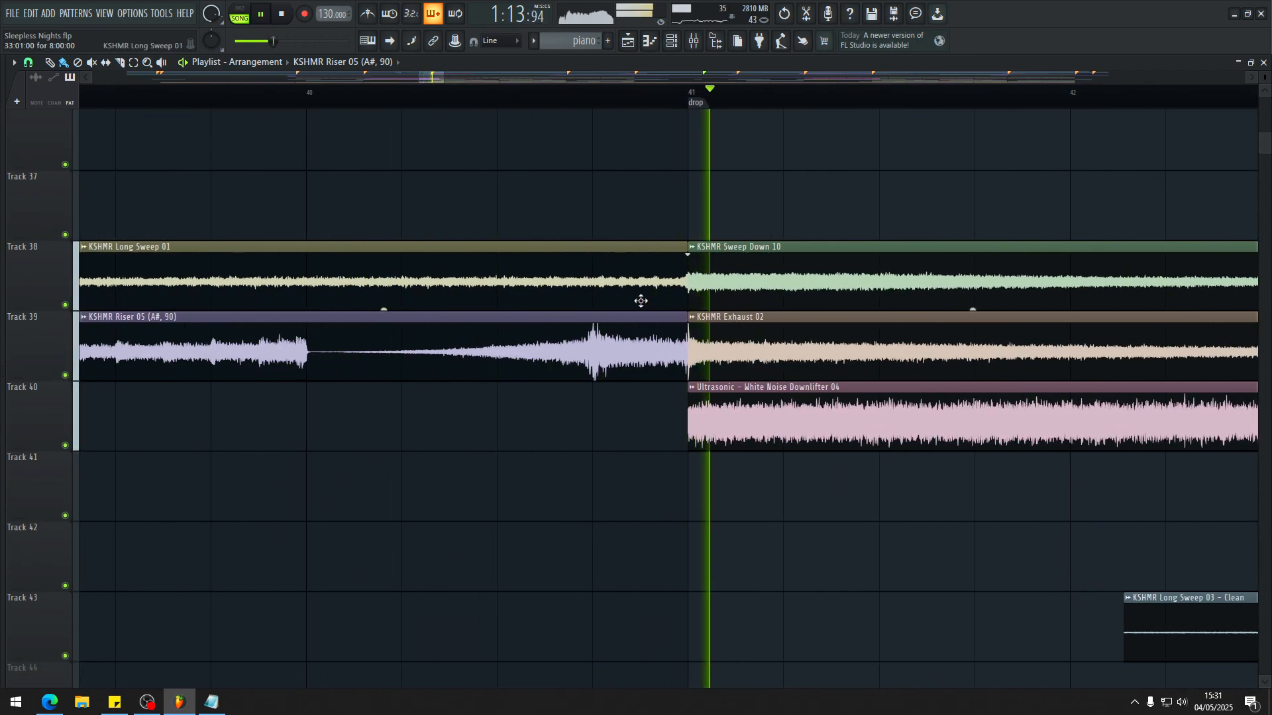
key("space")
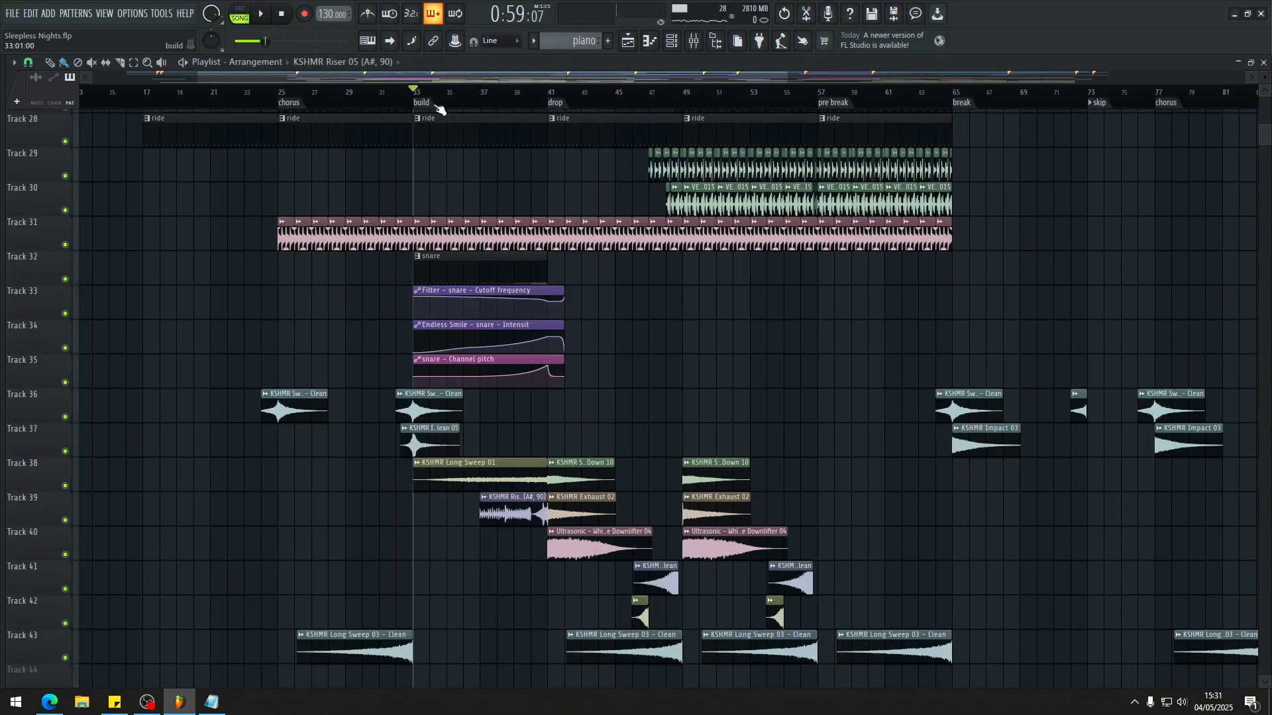
Step: Play the opening of the build from bar 33 to audition the sweep transition, impact and long sweep clips
scroll(477, 259, "up", 3)
key("space")
scroll(391, 324, "down", 4)
scroll(332, 341, "down", 3)
scroll(309, 348, "up", 5)
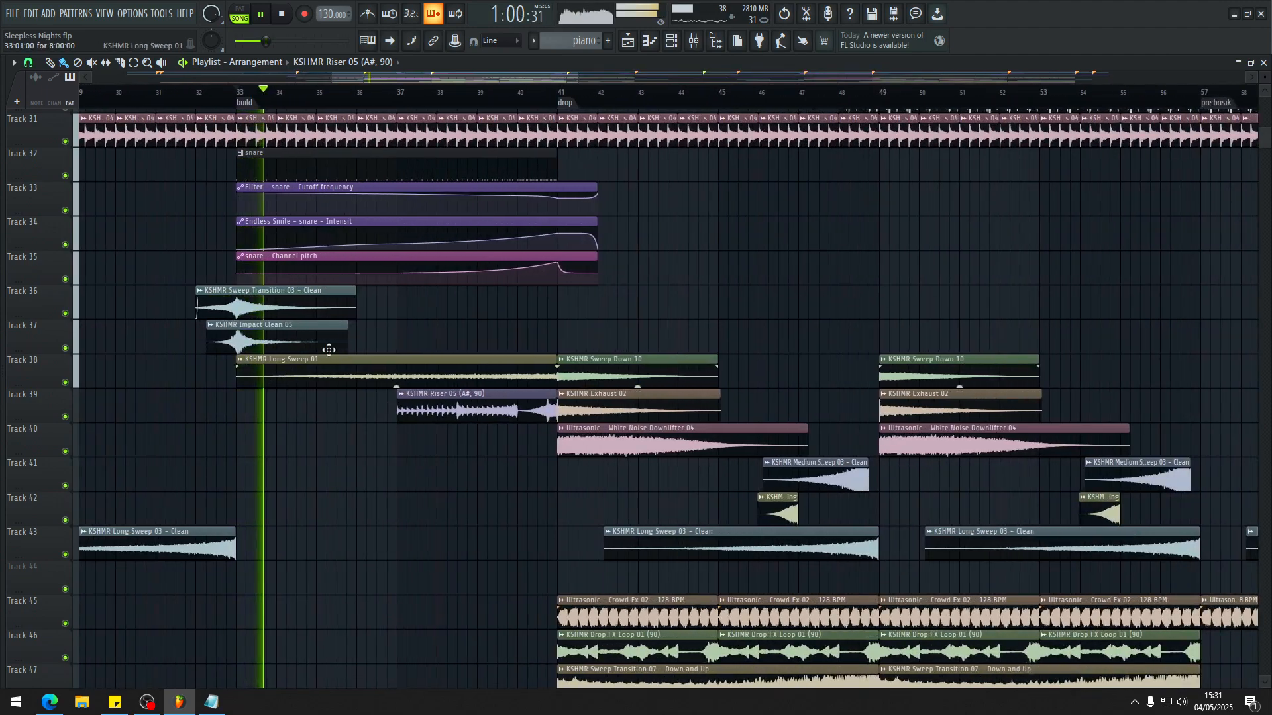
key("space")
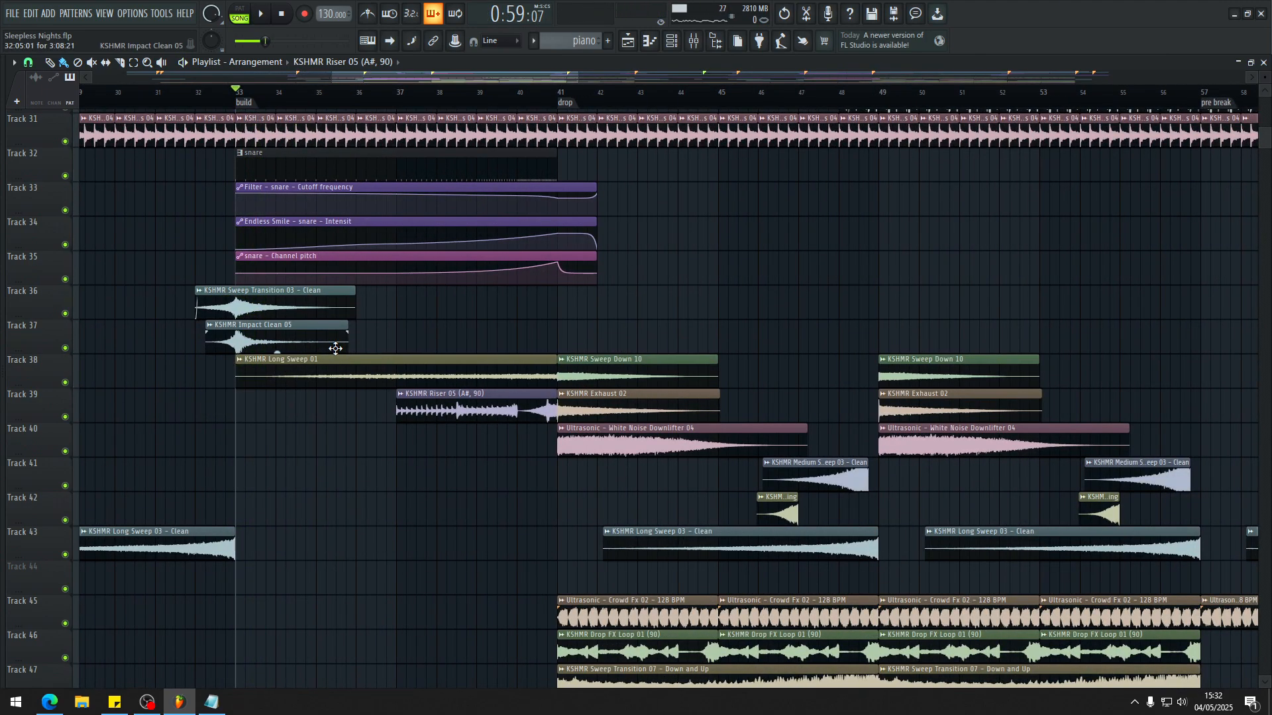
Step: Examine the tracks around the build and drop, from the instrument patterns and drums down to the effects and drones
scroll(454, 397, "down", 1)
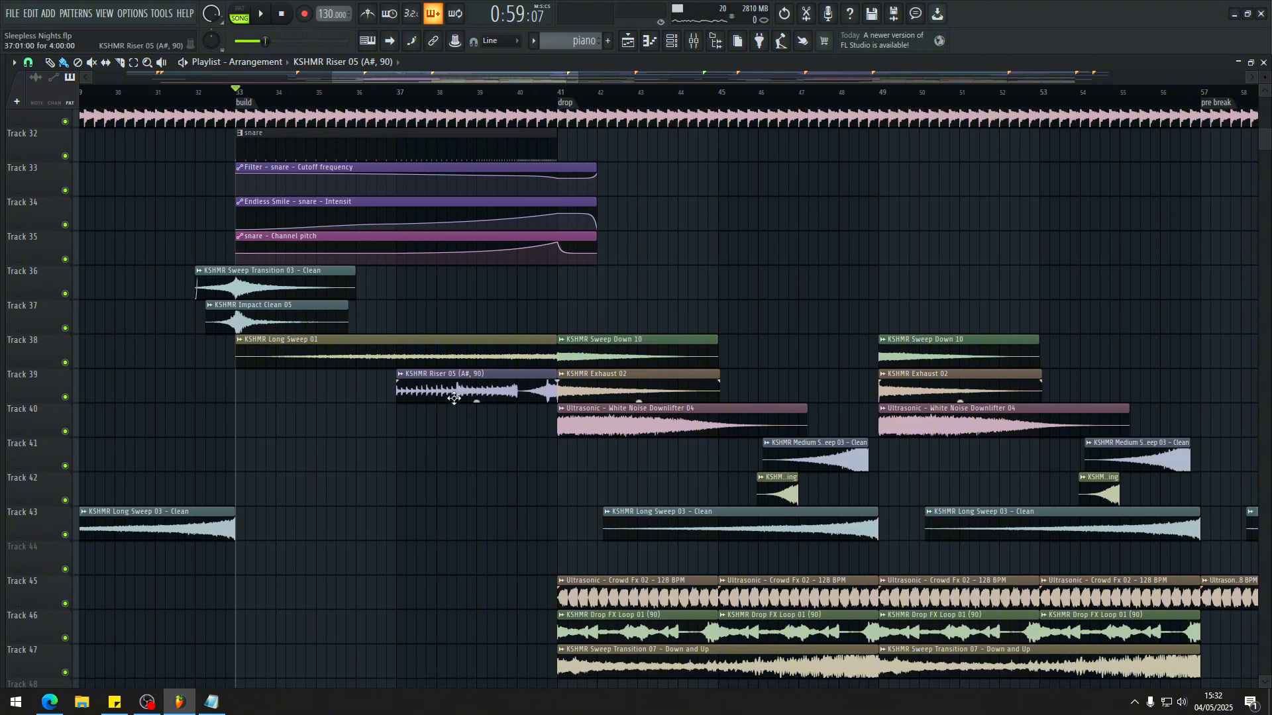
scroll(420, 361, "up", 1)
scroll(420, 351, "up", 5)
scroll(417, 353, "down", 2)
scroll(475, 186, "up", 5)
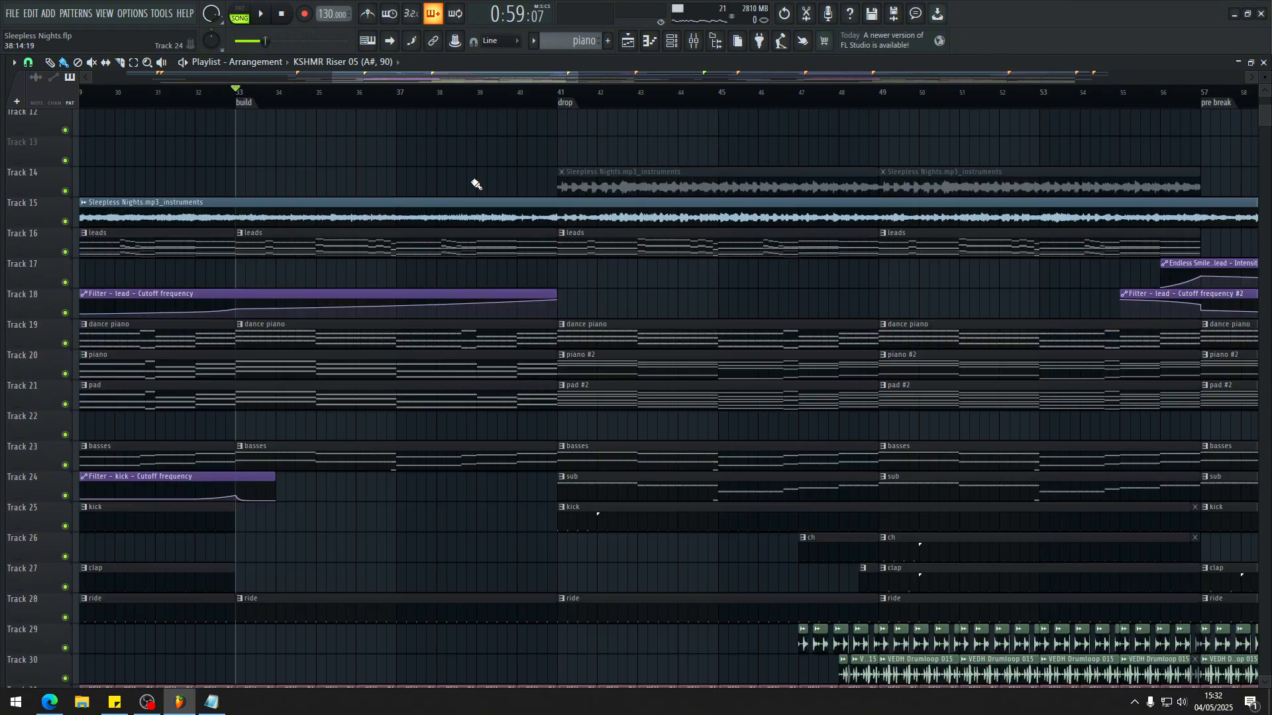
scroll(408, 216, "down", 6)
scroll(315, 269, "down", 3)
scroll(506, 327, "up", 4)
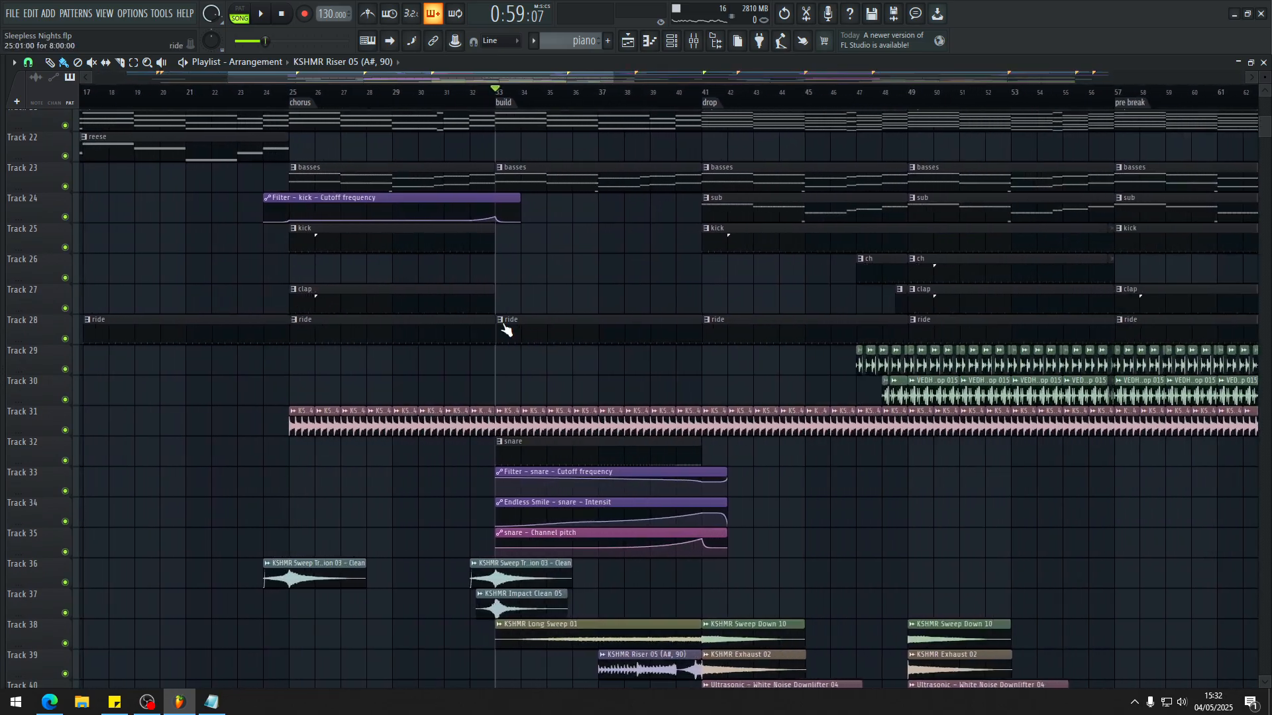
scroll(653, 377, "down", 3)
scroll(616, 351, "up", 2)
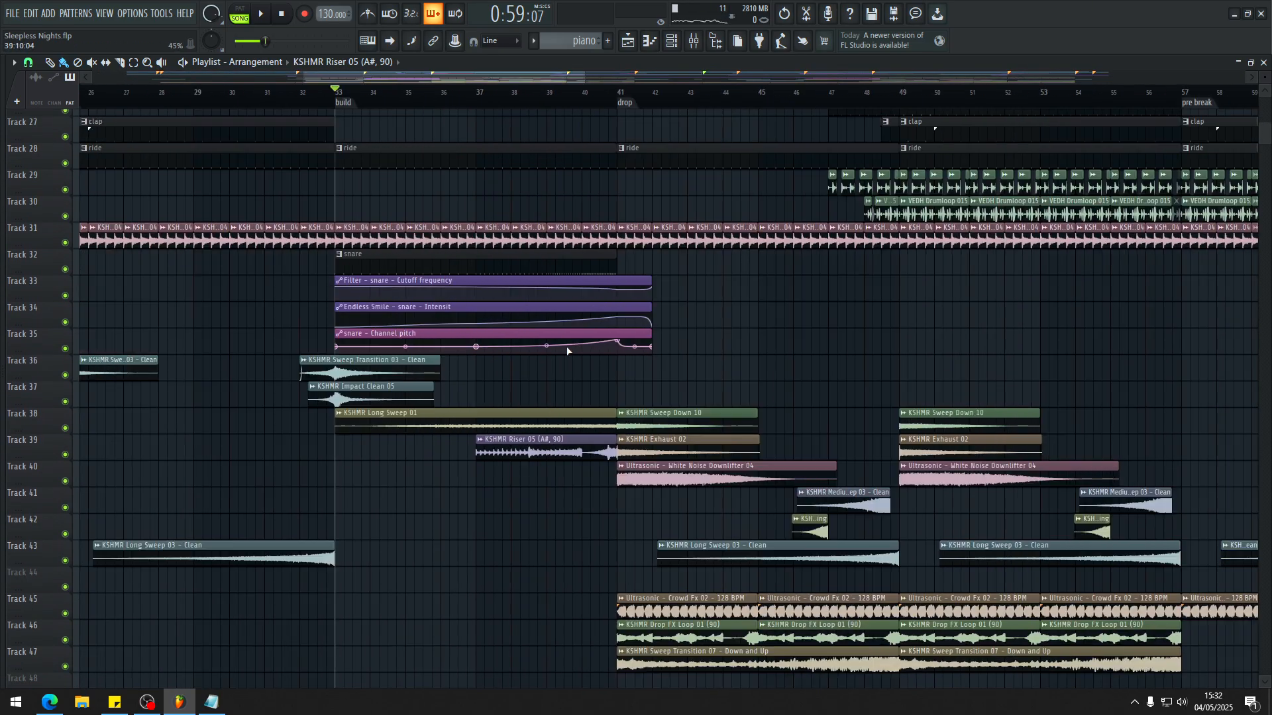
scroll(545, 378, "down", 3)
scroll(519, 360, "up", 1)
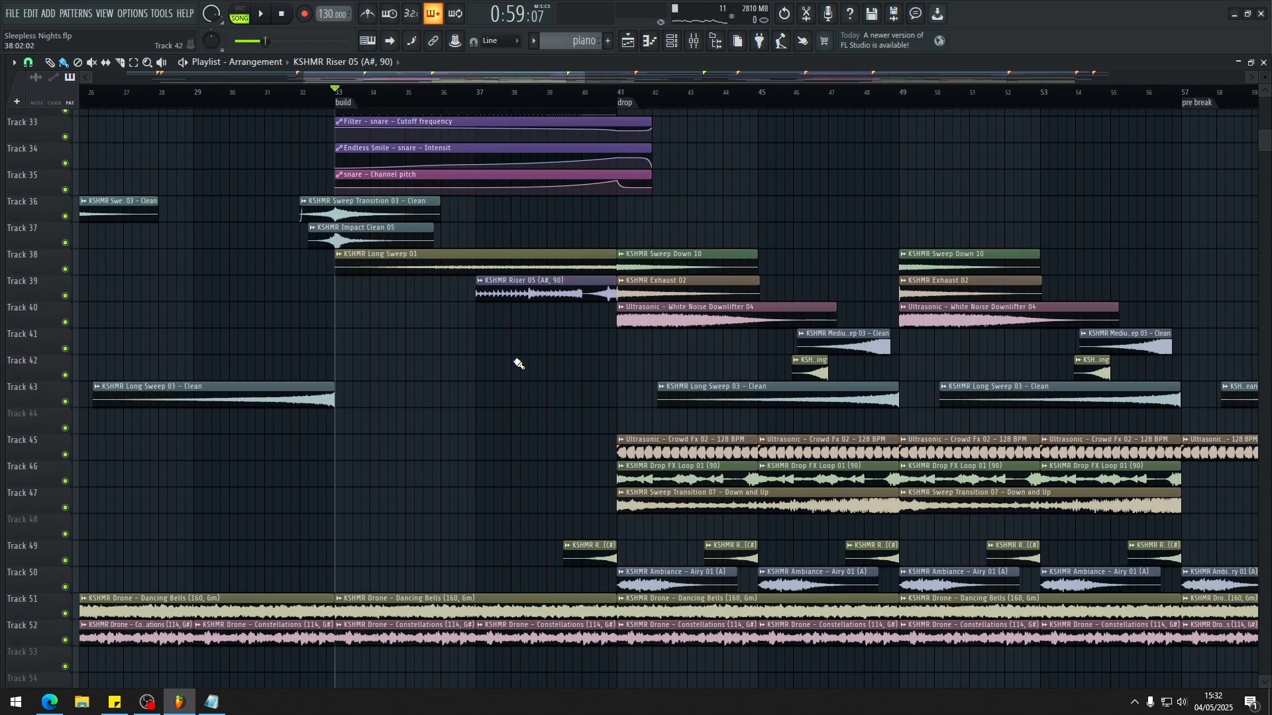
Step: Play part of the build briefly, and survey the whole arrangement from the drone tracks up to the vocals
scroll(435, 98, "up", 3)
key("space")
scroll(616, 293, "down", 6)
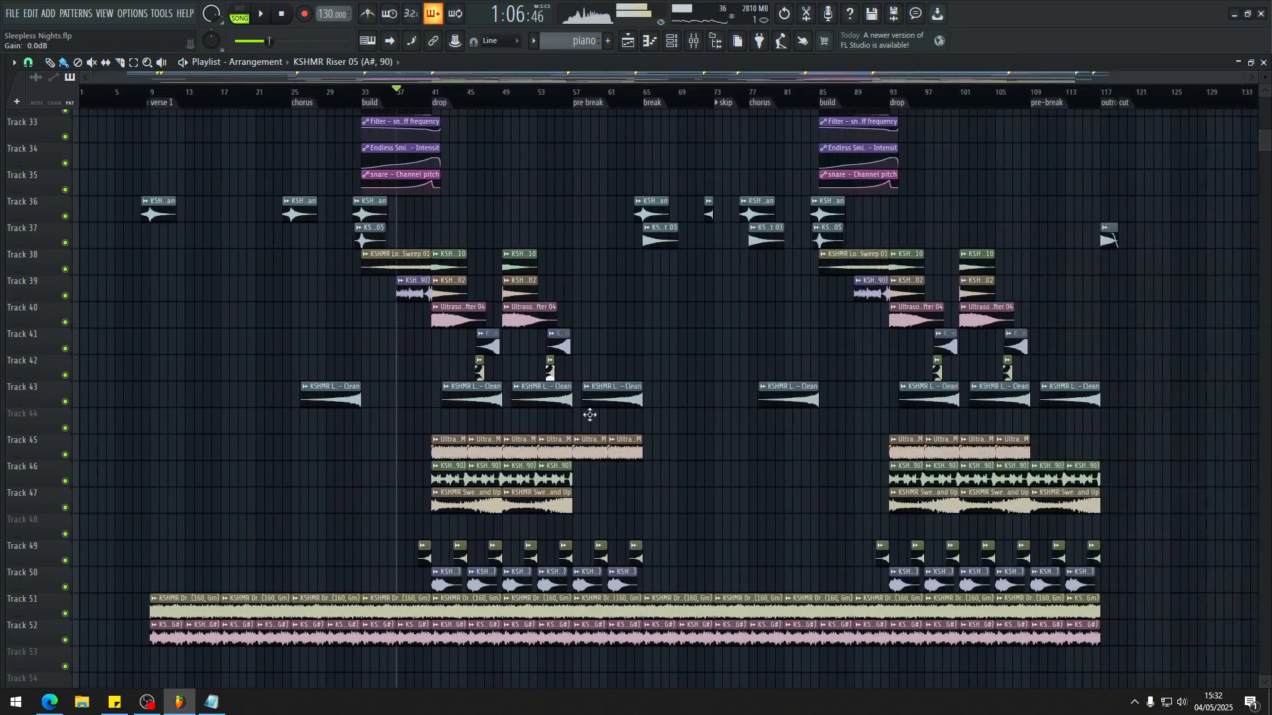
scroll(1067, 550, "down", 4)
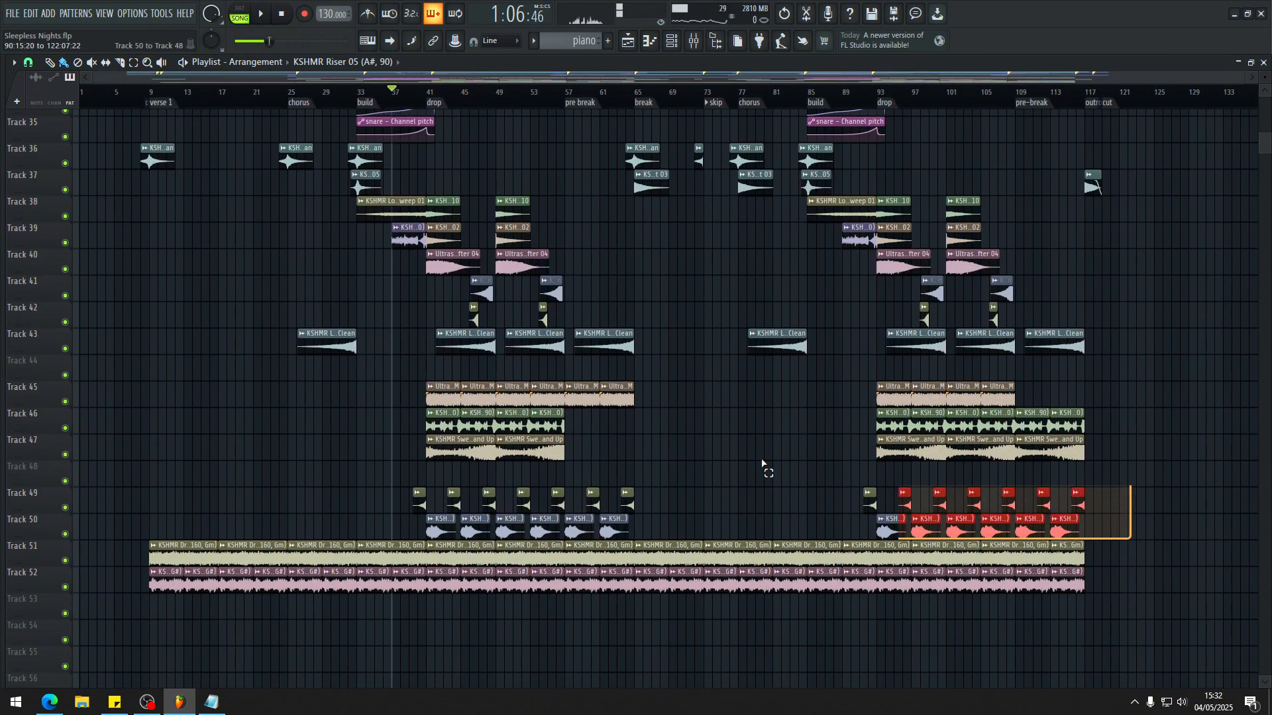
scroll(424, 377, "down", 7)
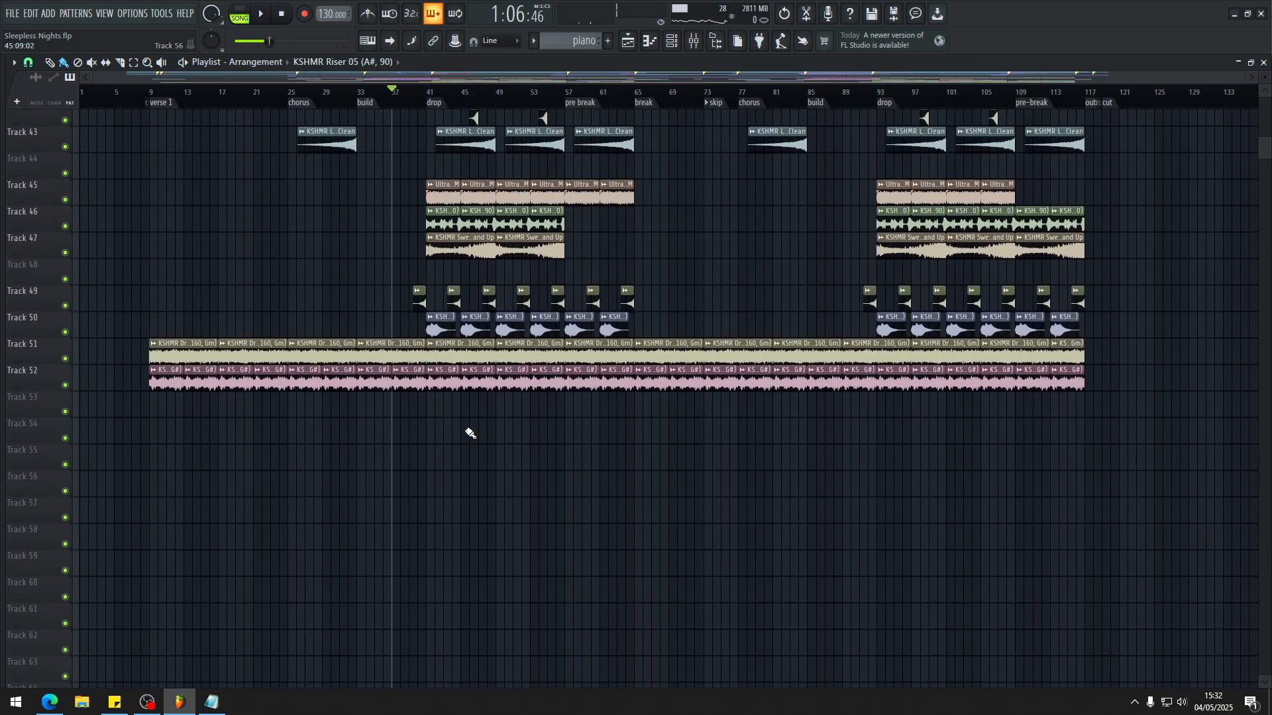
scroll(468, 457, "up", 14)
scroll(440, 170, "up", 2)
scroll(397, 150, "up", 15)
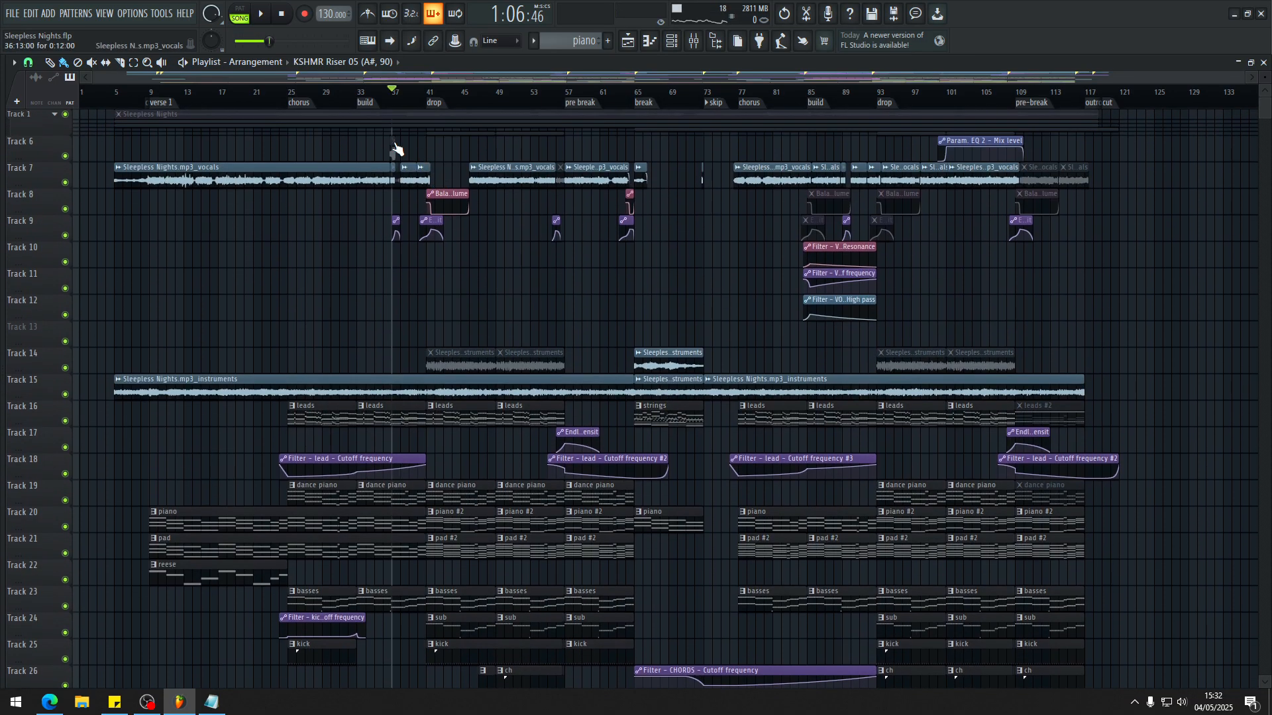
scroll(420, 234, "up", 3)
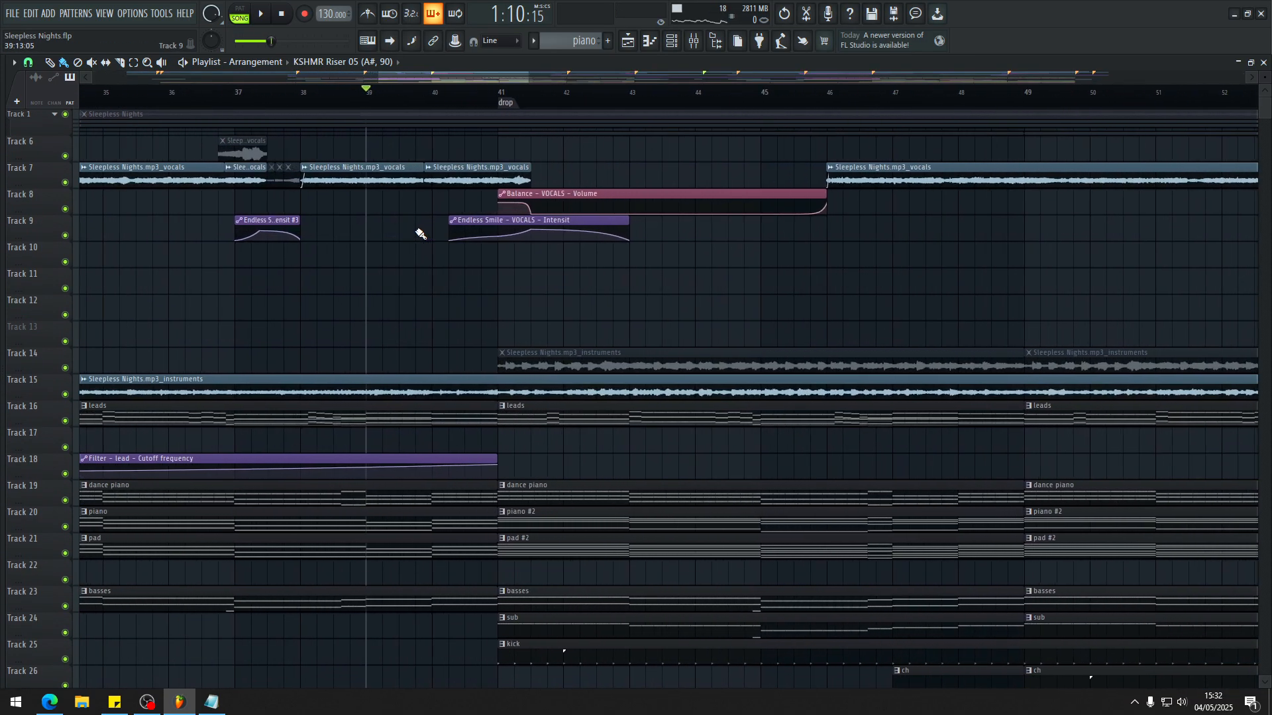
Step: Play the transition into the drop from bar 40, viewing the vocal automation and lead tracks
scroll(530, 218, "down", 2)
left_click(486, 94)
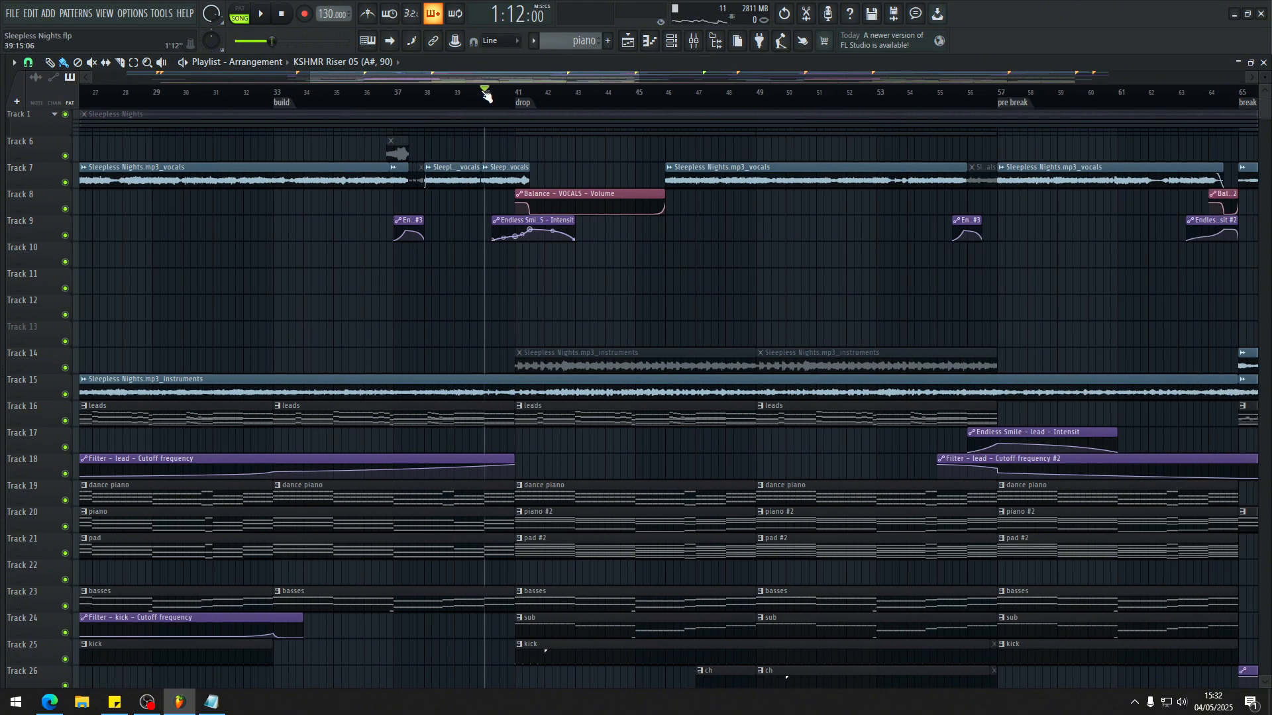
scroll(498, 119, "up", 2)
scroll(512, 209, "down", 4)
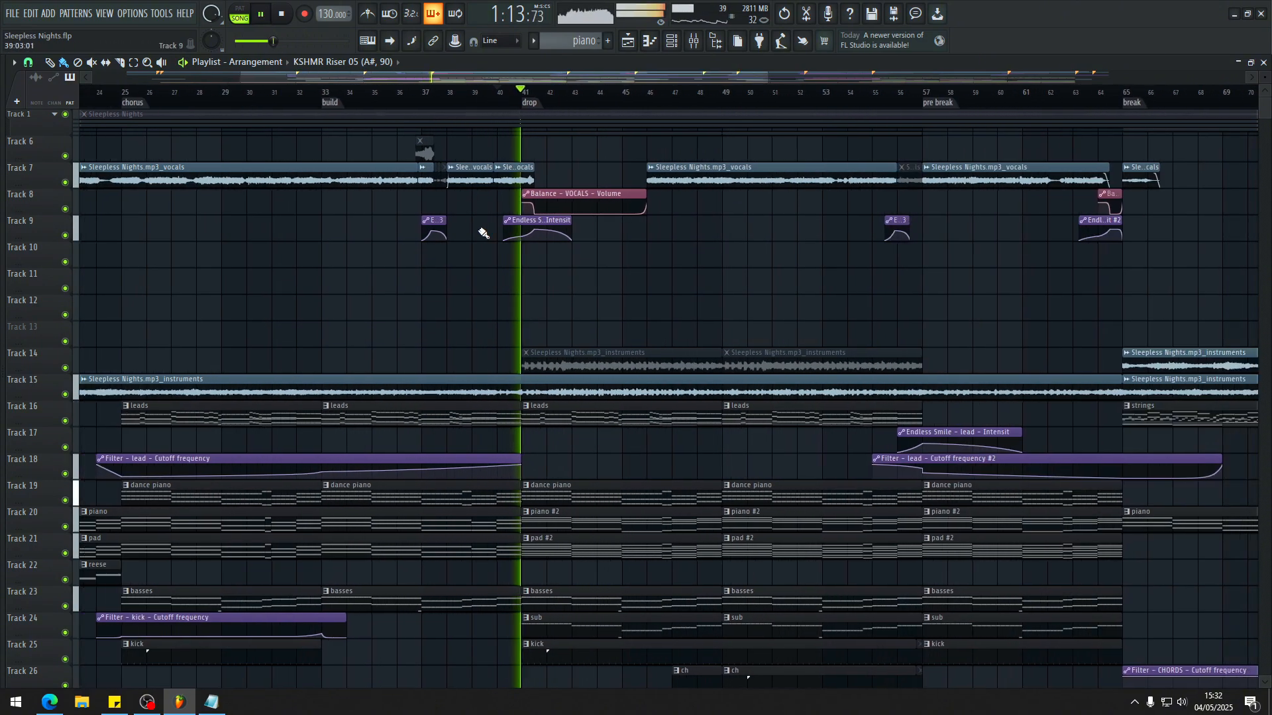
scroll(661, 275, "up", 2)
scroll(536, 256, "down", 5)
scroll(276, 276, "down", 1)
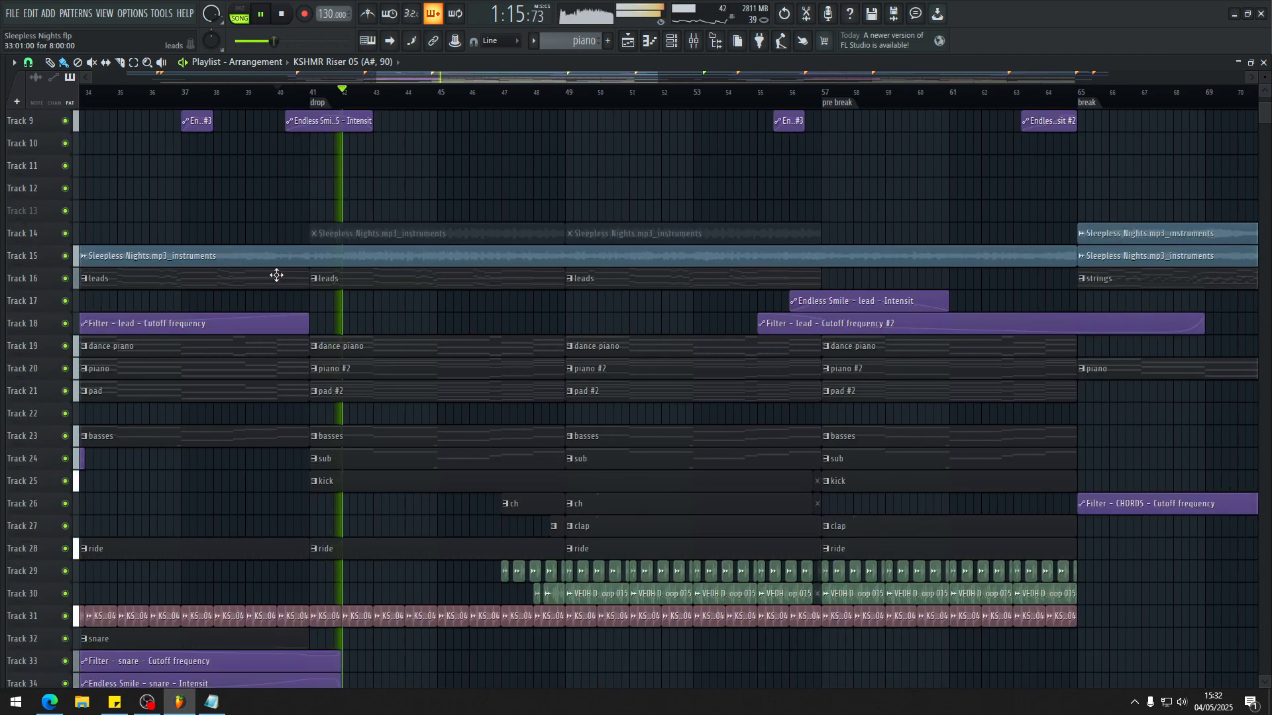
scroll(305, 270, "up", 3)
Step: Follow the drop's bass, drum and vocal tracks during playback, and stop playback
scroll(338, 232, "down", 6)
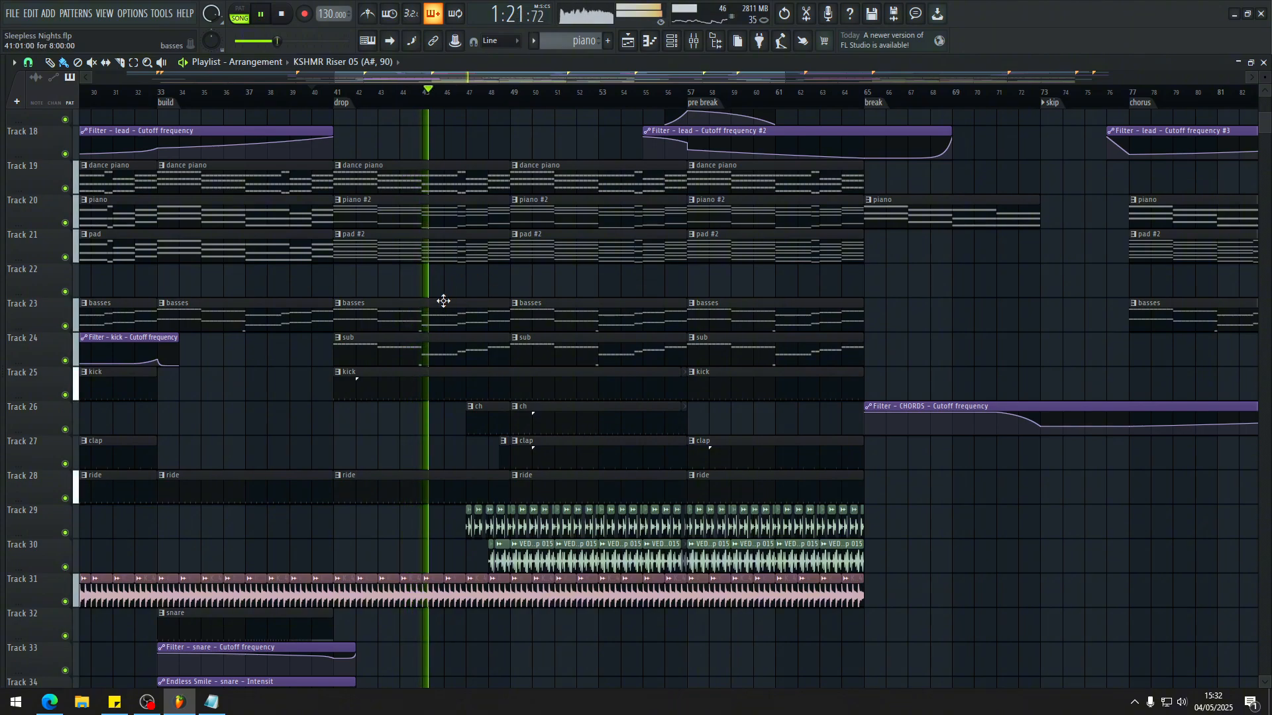
scroll(533, 396, "up", 3)
scroll(543, 394, "down", 5)
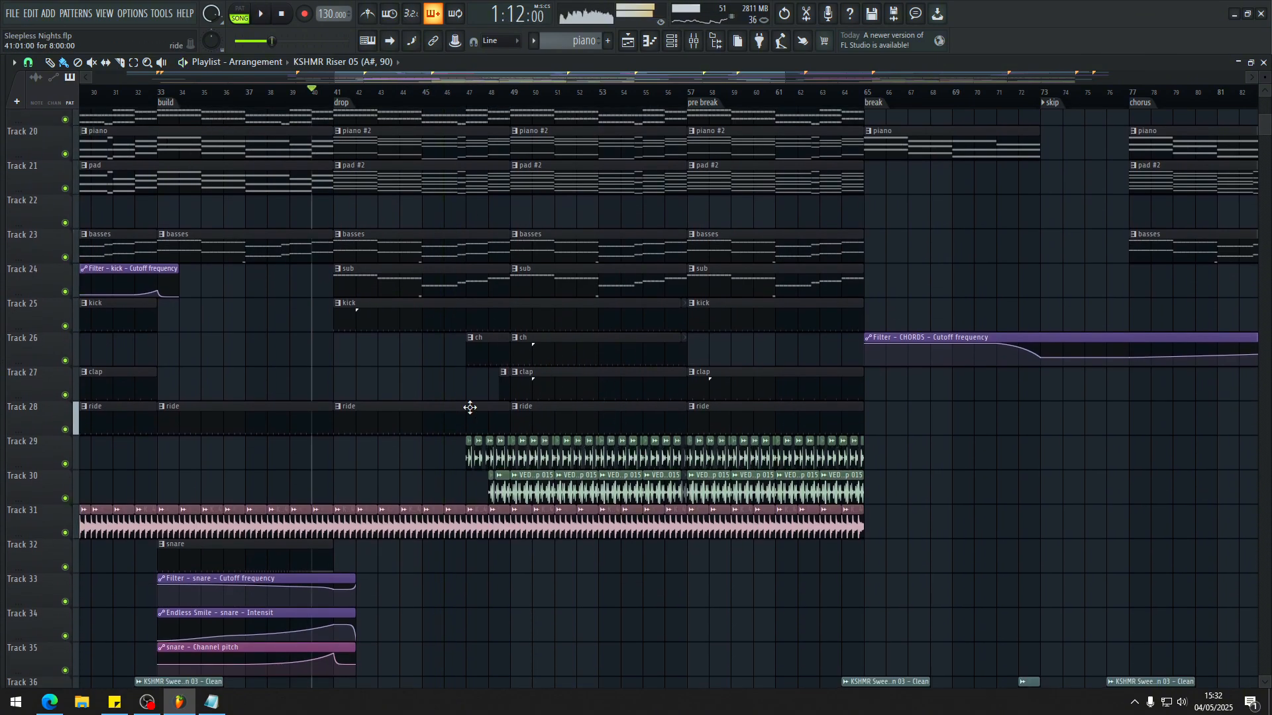
scroll(901, 524, "down", 8)
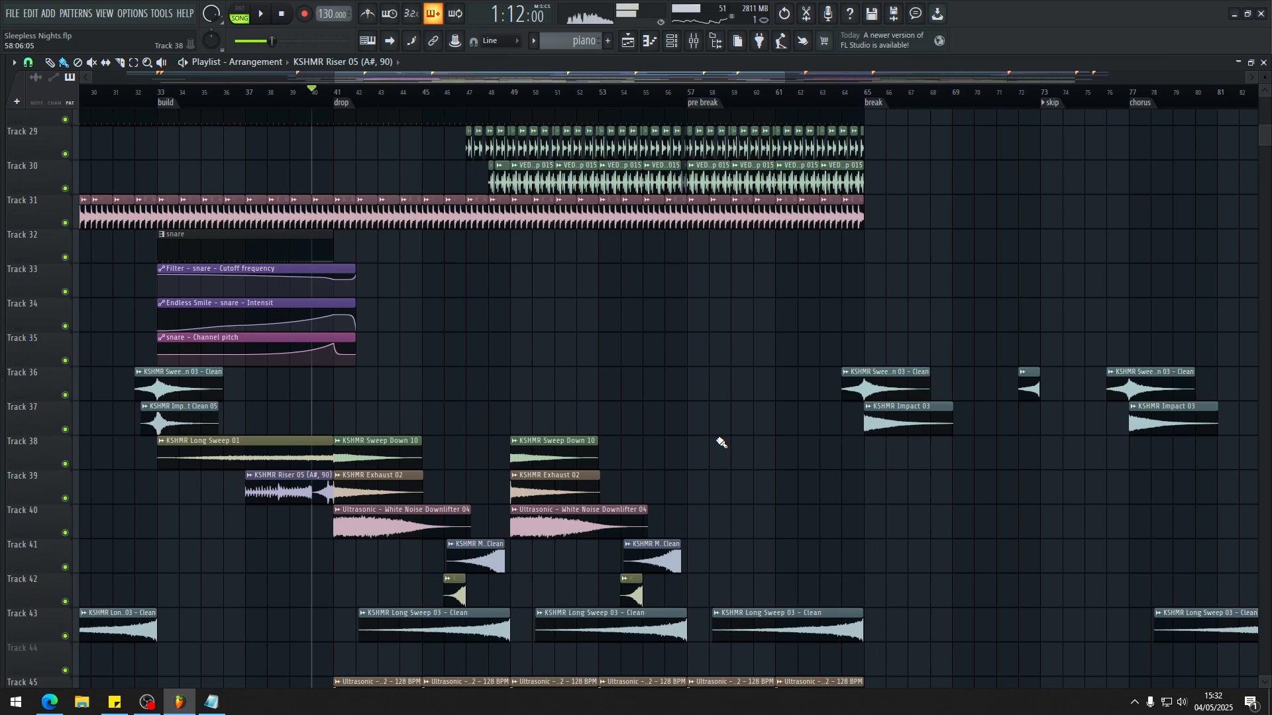
scroll(659, 381, "up", 20)
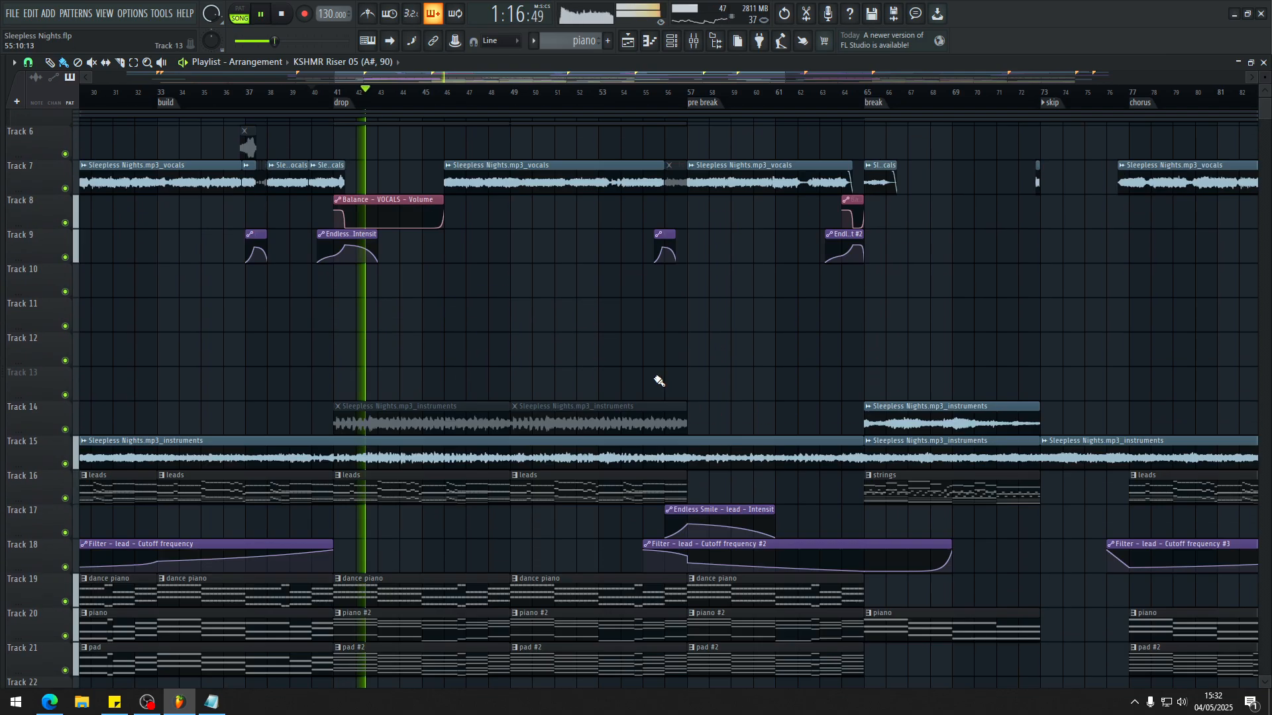
key("space")
Step: Open the leads pattern in the piano roll, look over the channel inserts in the mixer and start playback
scroll(530, 398, "down", 4)
double_click(386, 367)
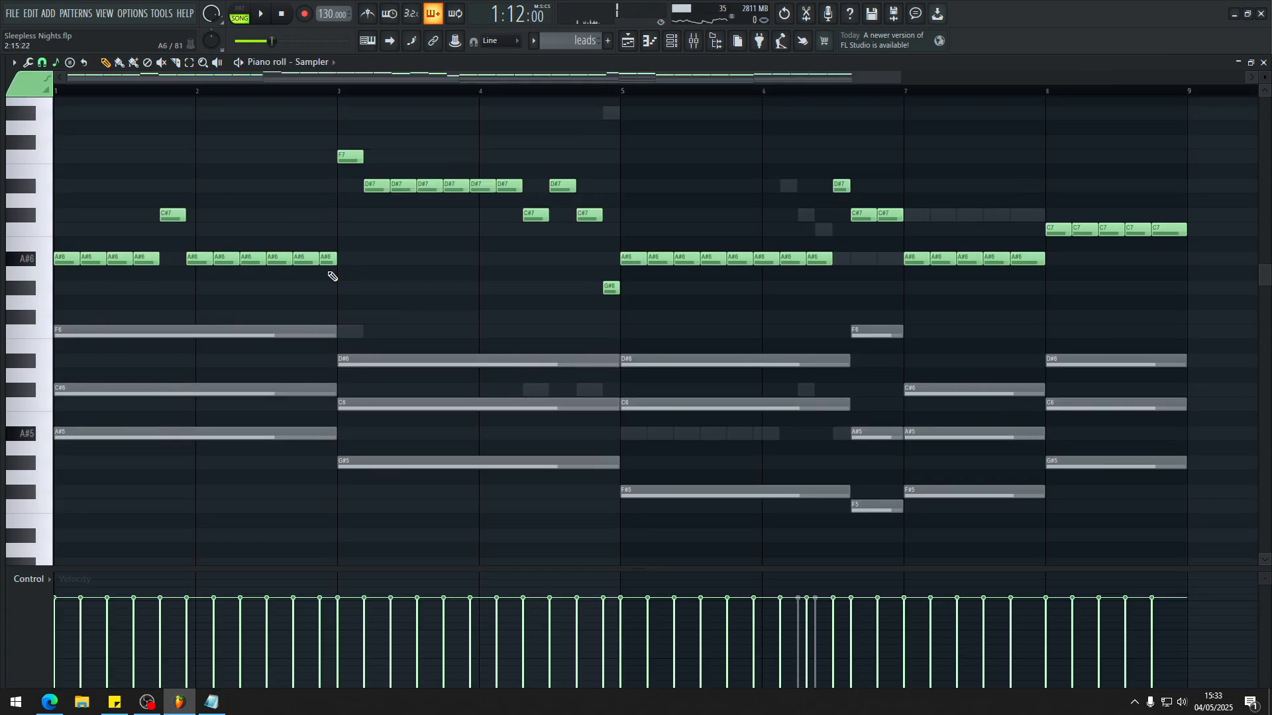
key("F9")
left_click(154, 344)
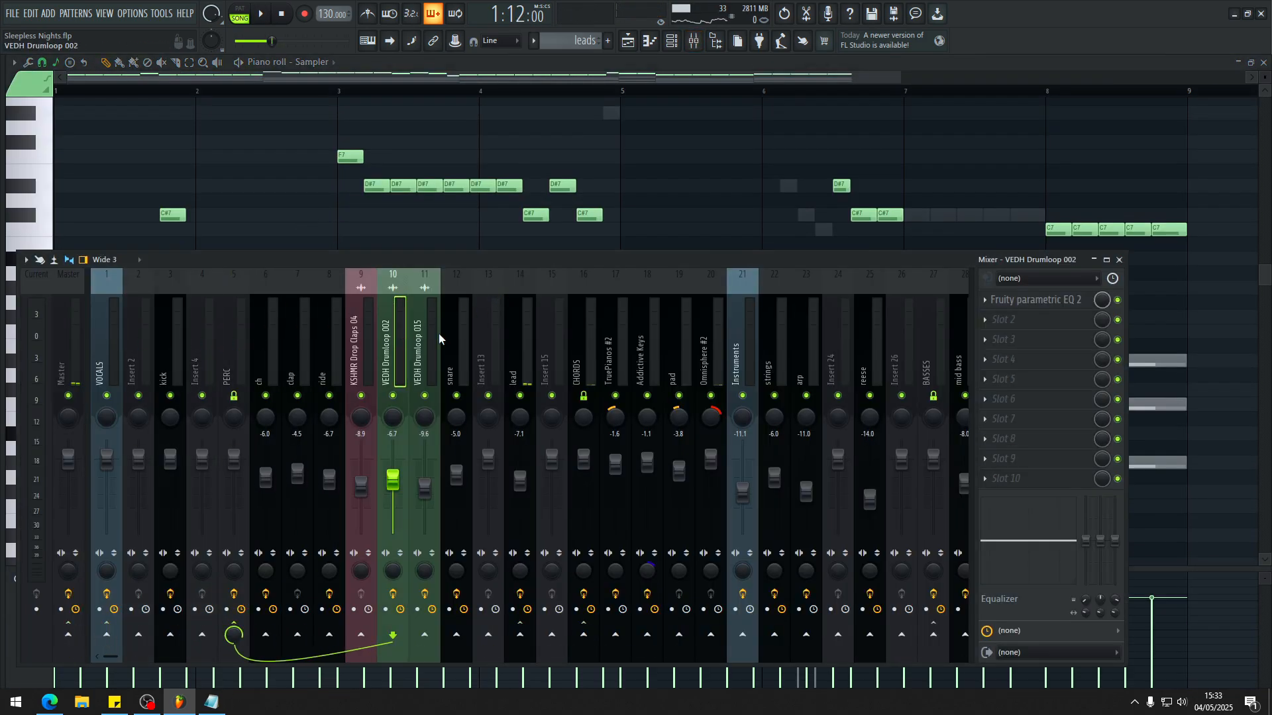
key("space")
key("F9")
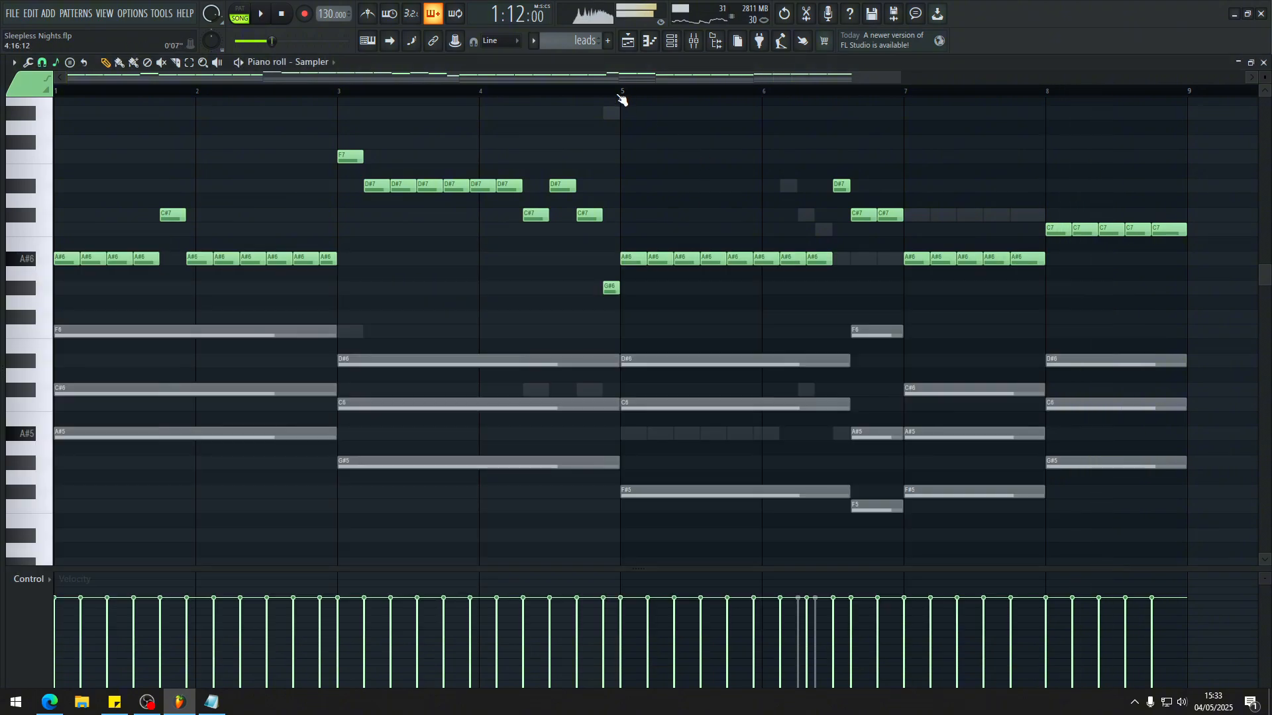
Step: Audition the leads melody from bar 33 in the piano roll, and stop to examine its notes
scroll(465, 285, "down", 2)
scroll(411, 328, "up", 6)
scroll(403, 324, "down", 7)
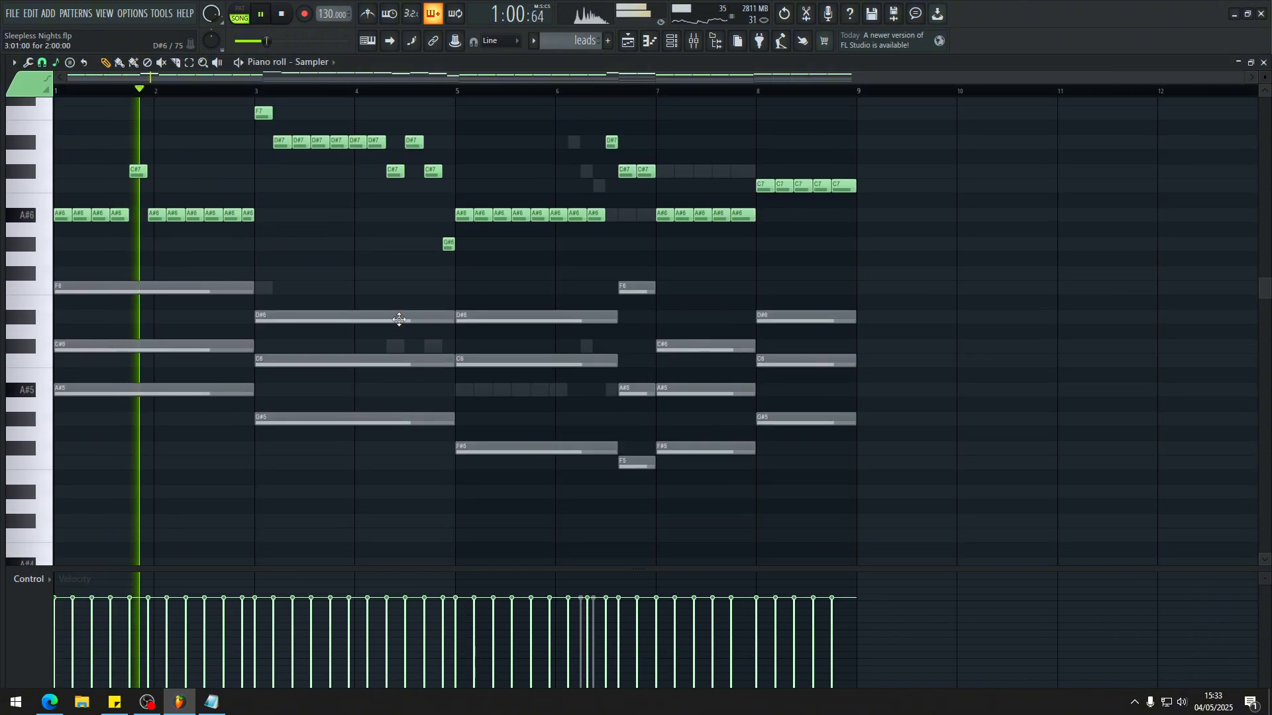
key("space")
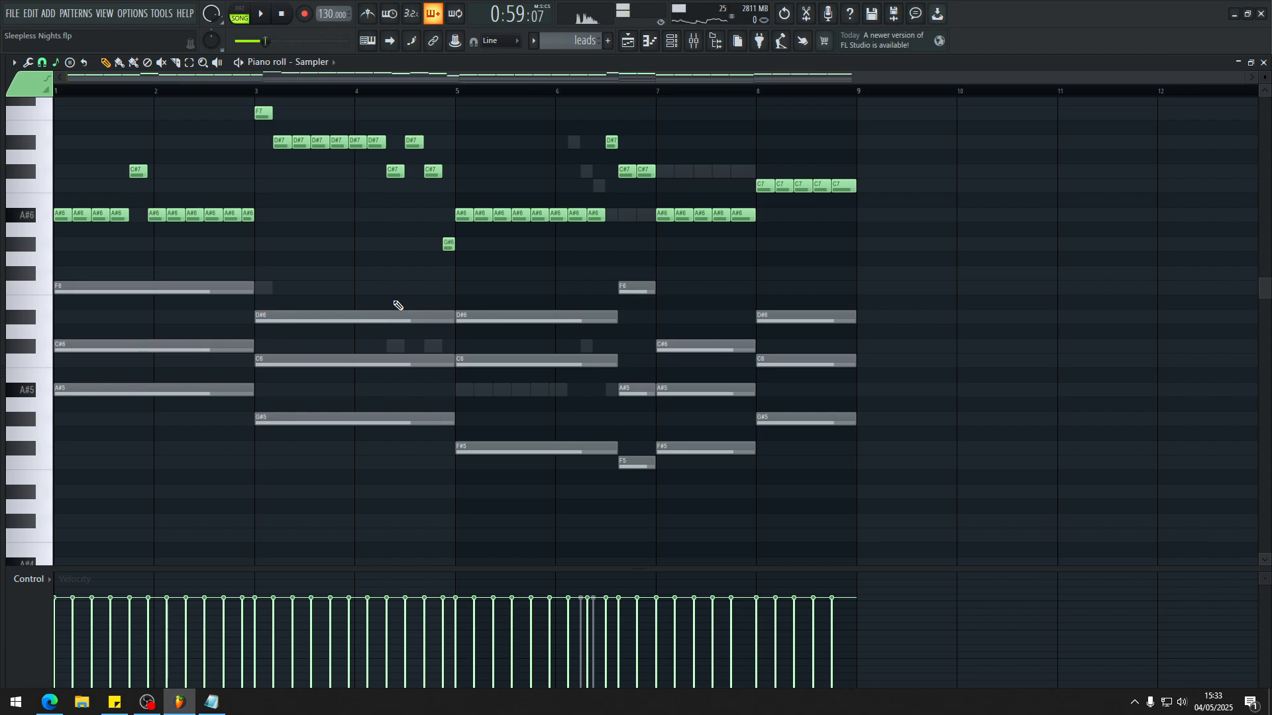
scroll(397, 305, "up", 4)
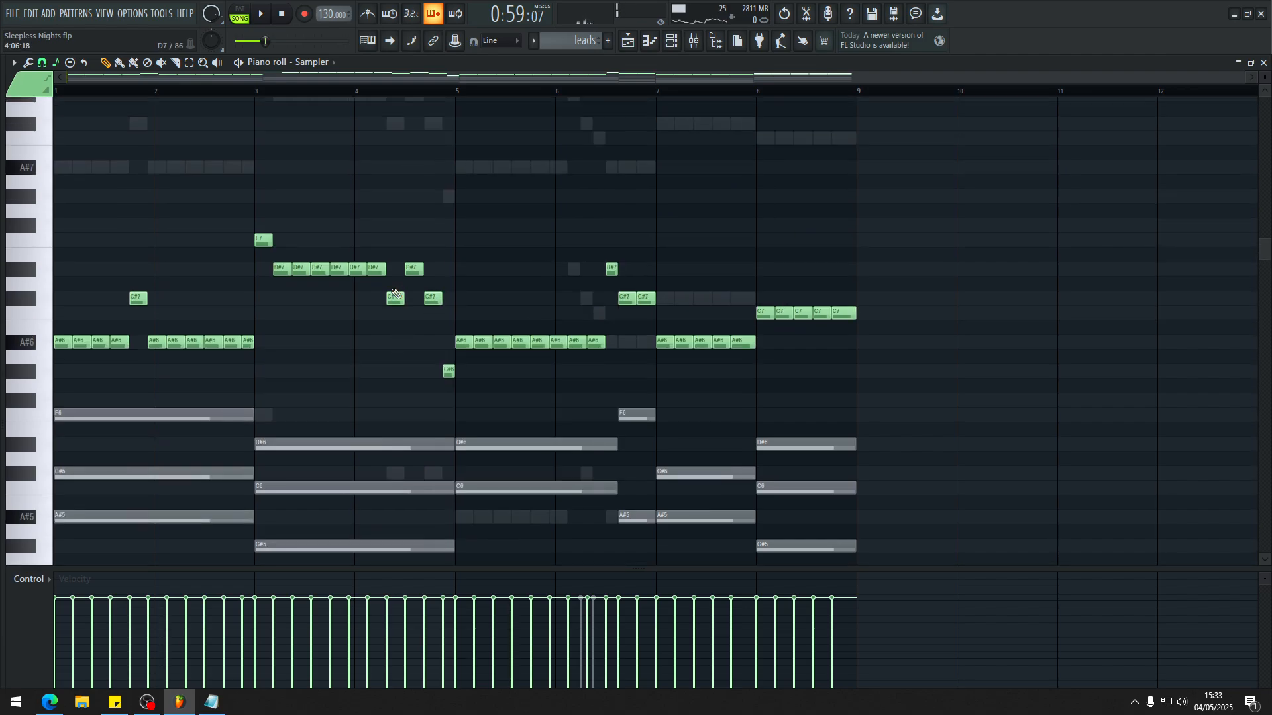
Step: Replay the leads pattern, checking the lead insert's effect chain in the mixer and following the melody over the ghost chords
key("space")
scroll(395, 292, "up", 2)
scroll(395, 292, "down", 3)
key("F9")
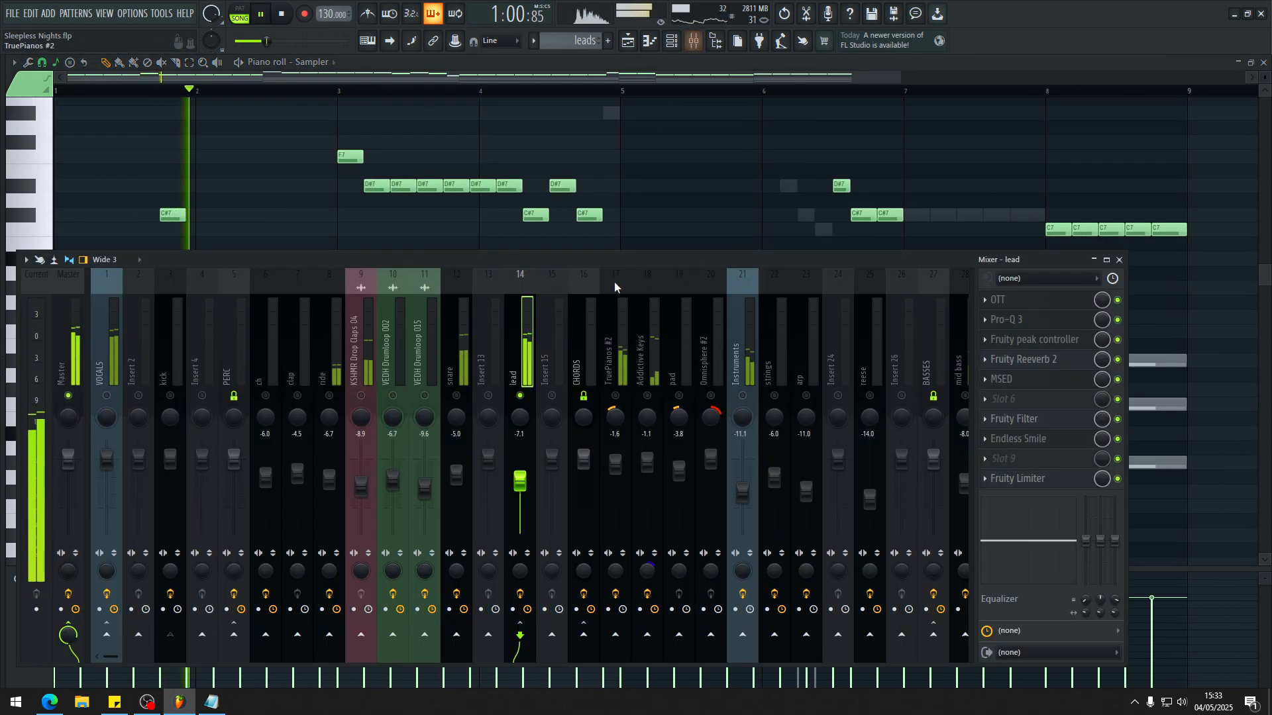
key("F9")
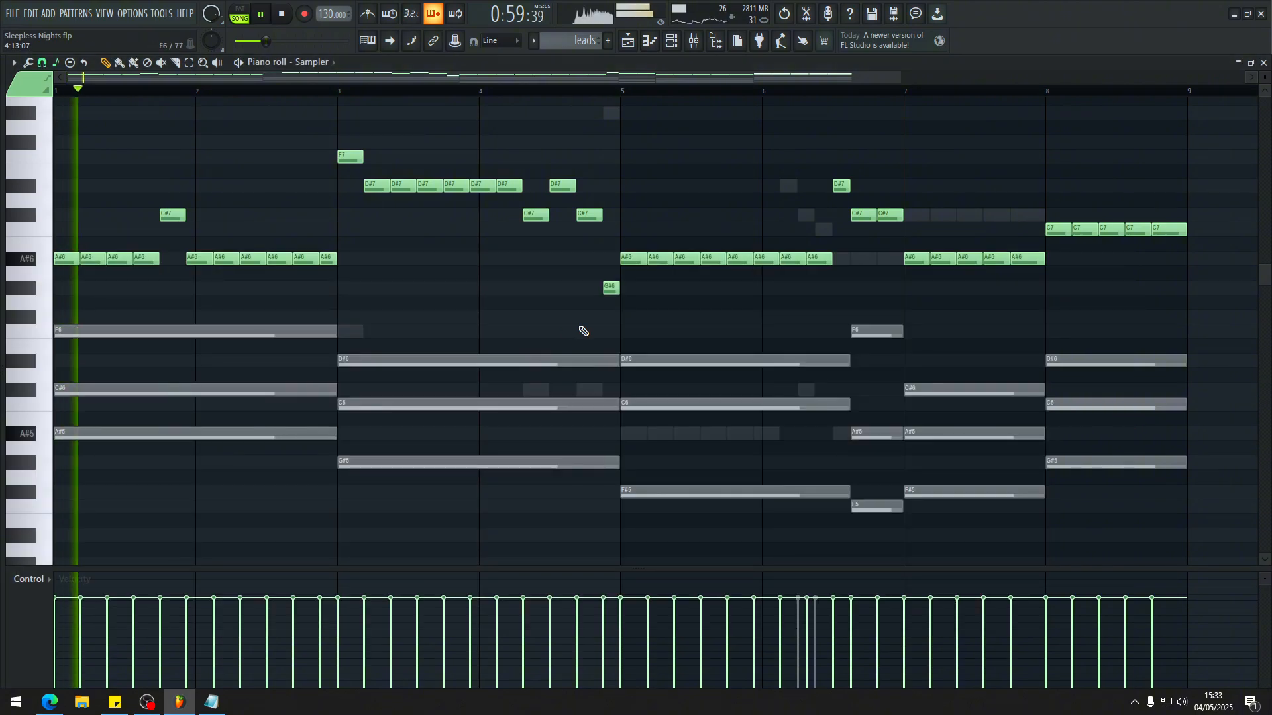
scroll(583, 333, "up", 4)
scroll(418, 313, "down", 2)
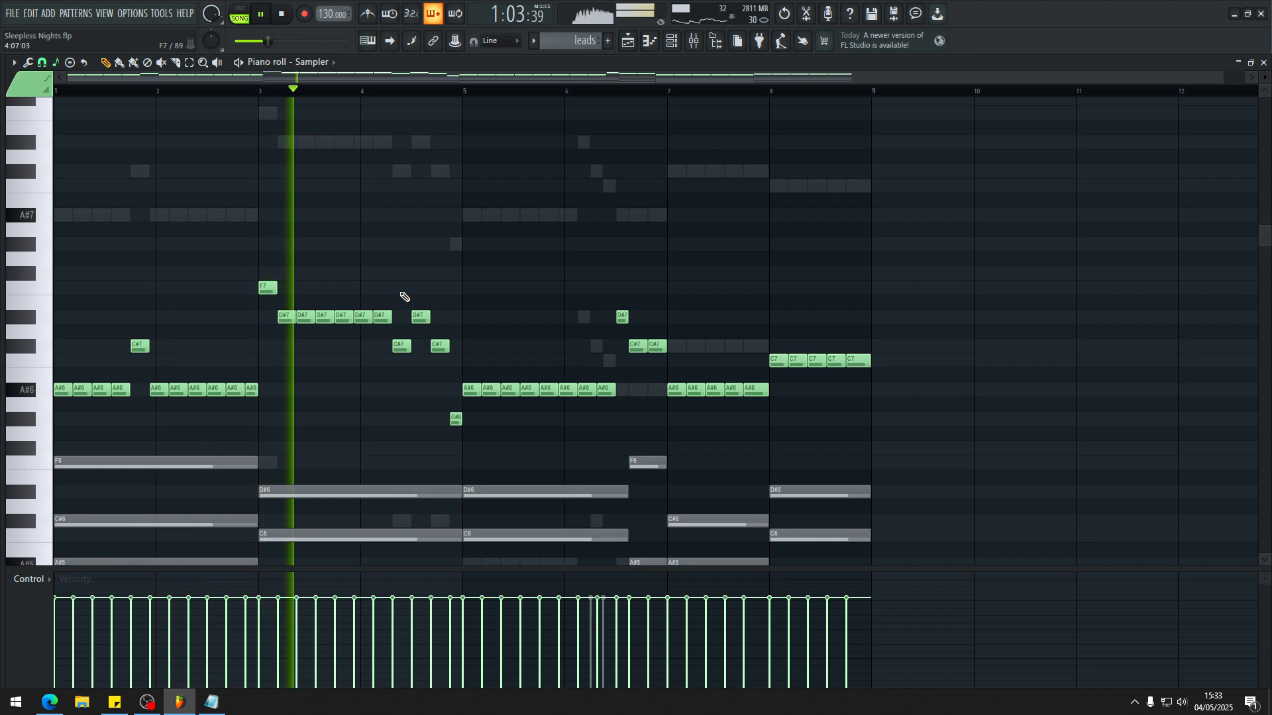
scroll(404, 297, "down", 3)
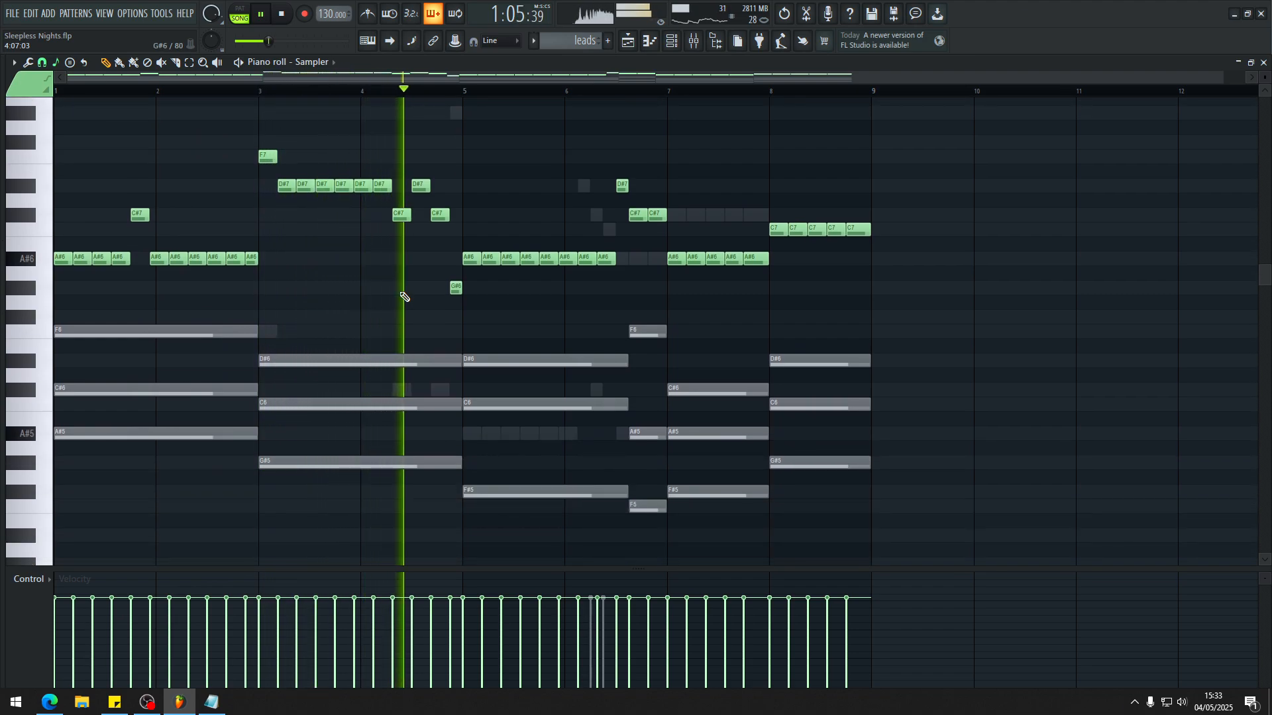
Step: Follow the sampler's leads melody in the piano roll, stop playback, and switch to the TruePianos notes
scroll(405, 297, "up", 2)
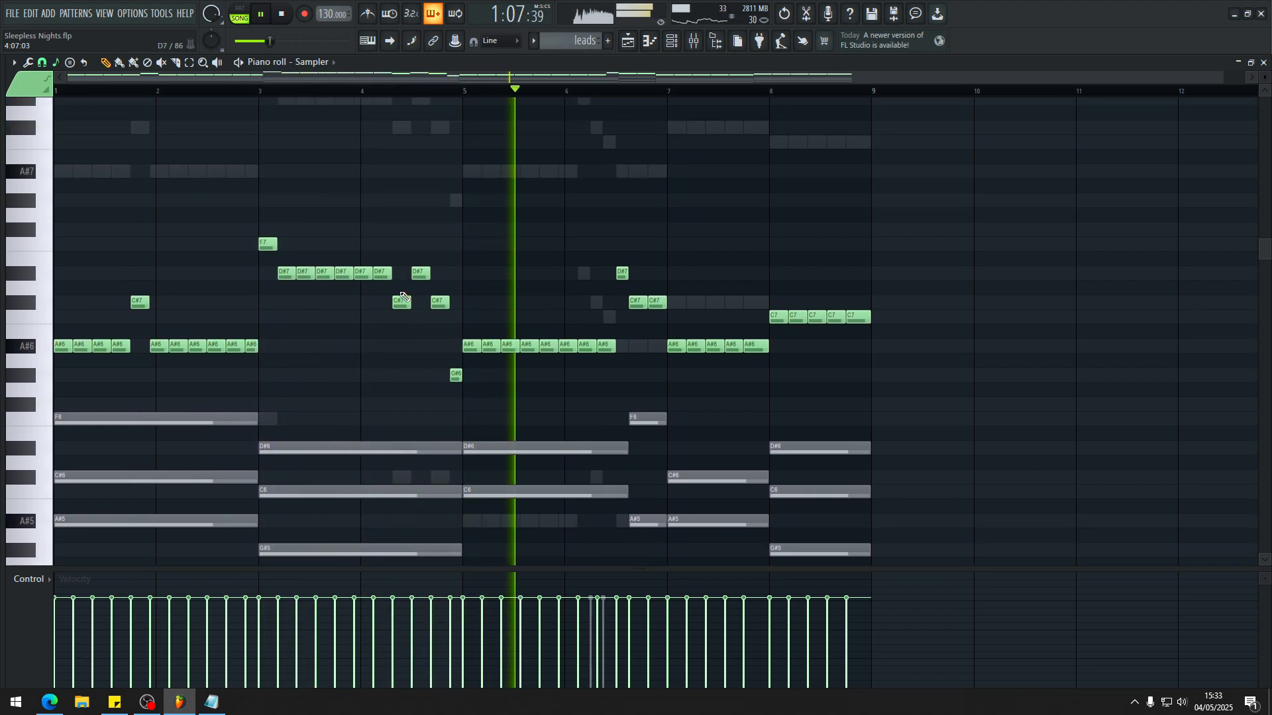
scroll(404, 296, "up", 3)
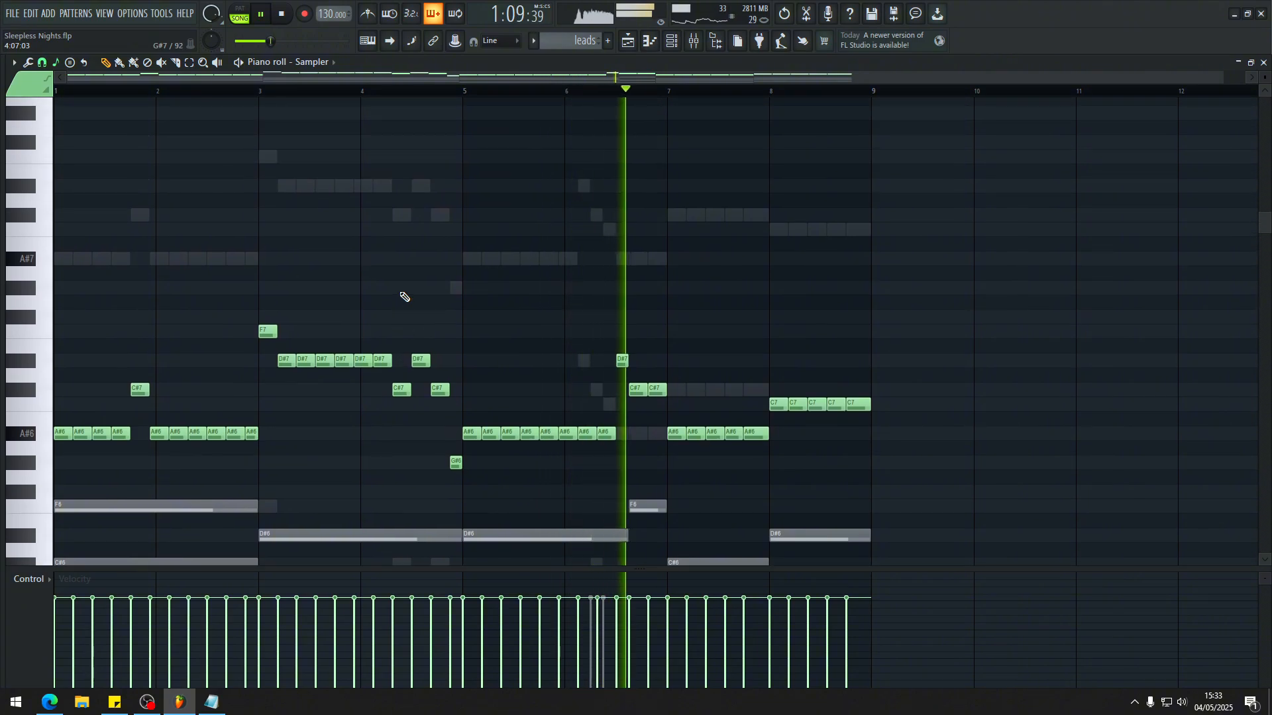
key("space")
scroll(642, 322, "down", 2)
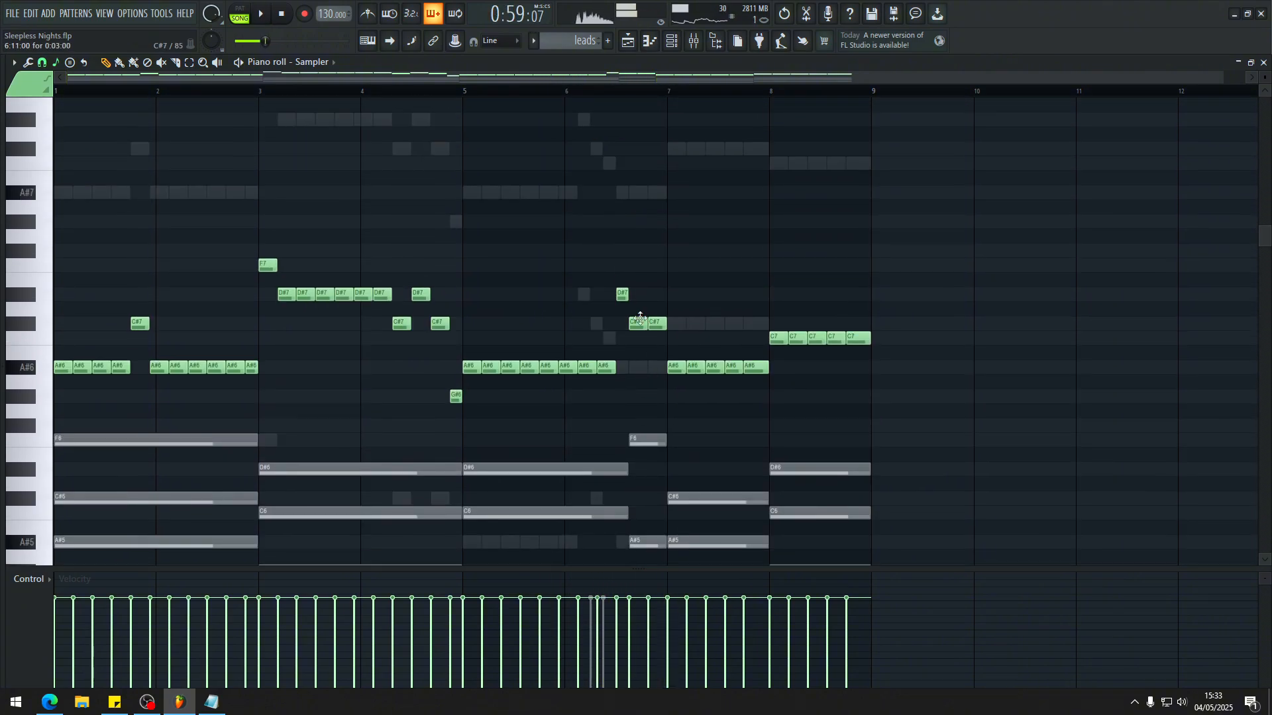
scroll(605, 270, "down", 5)
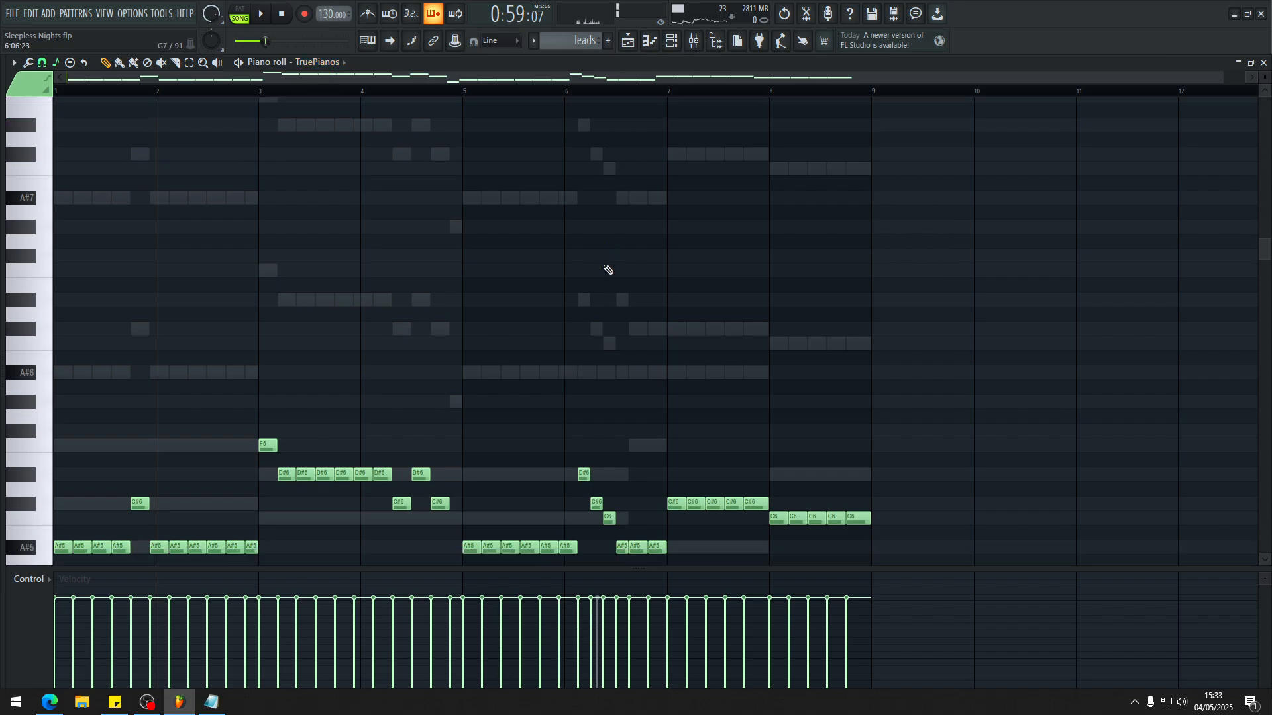
Step: Play the TruePianos leads part, follow its notes through to bar 8, and stop playback
key("space")
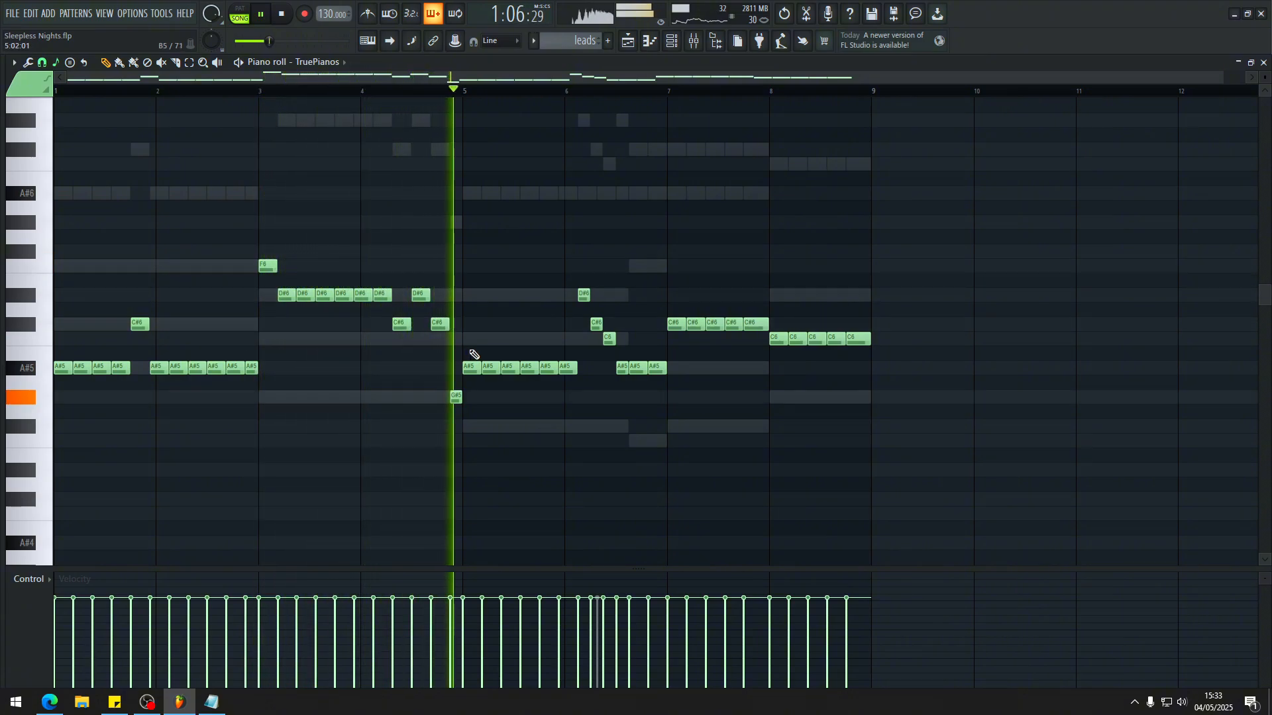
scroll(659, 395, "up", 4)
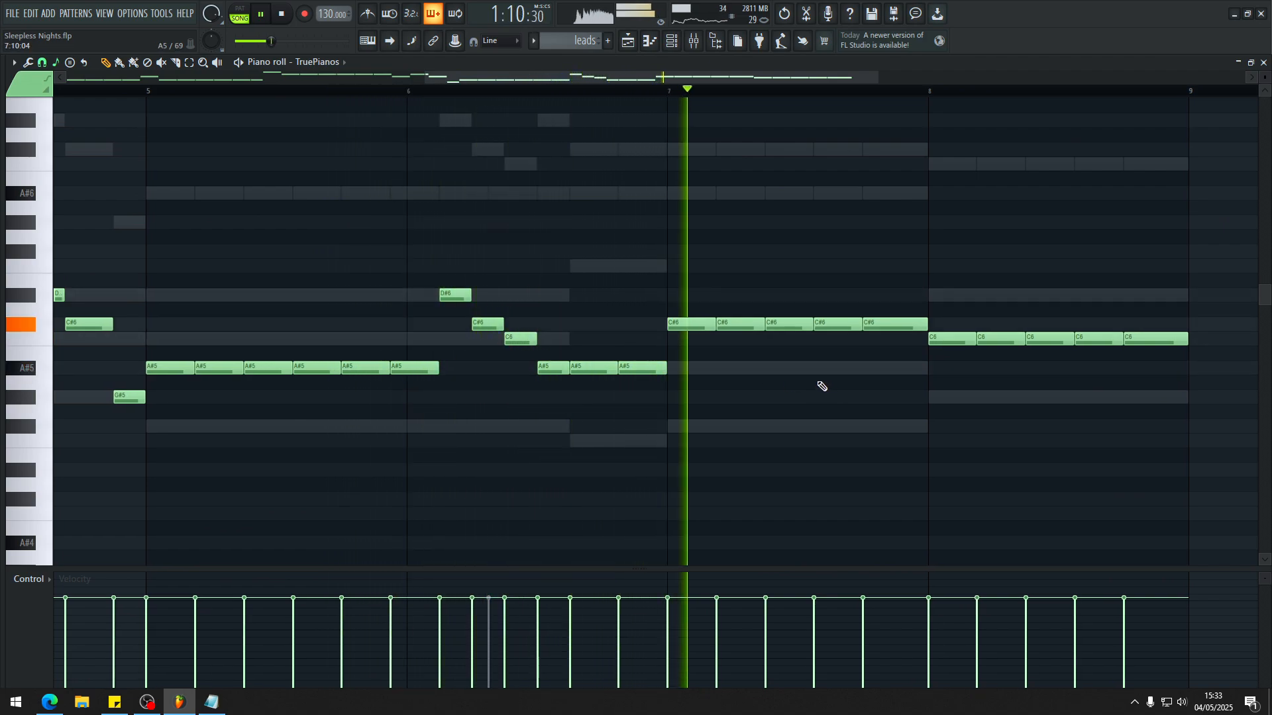
scroll(811, 382, "down", 4)
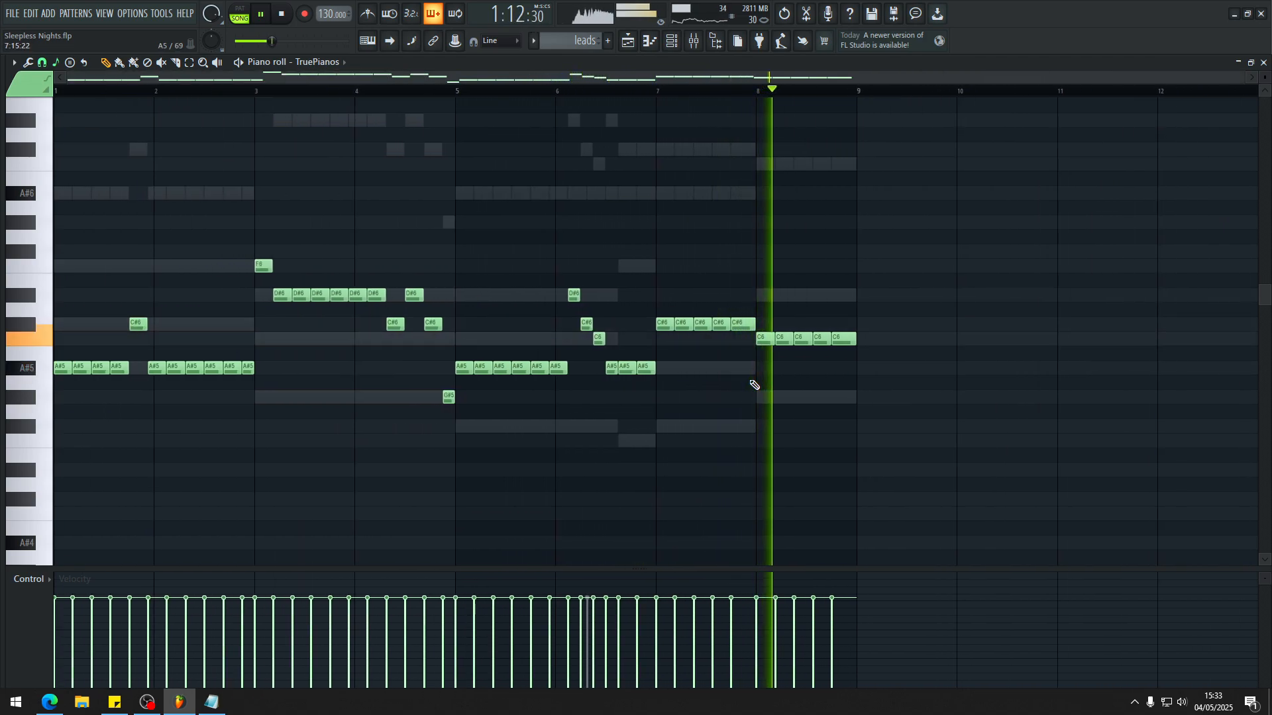
key("space")
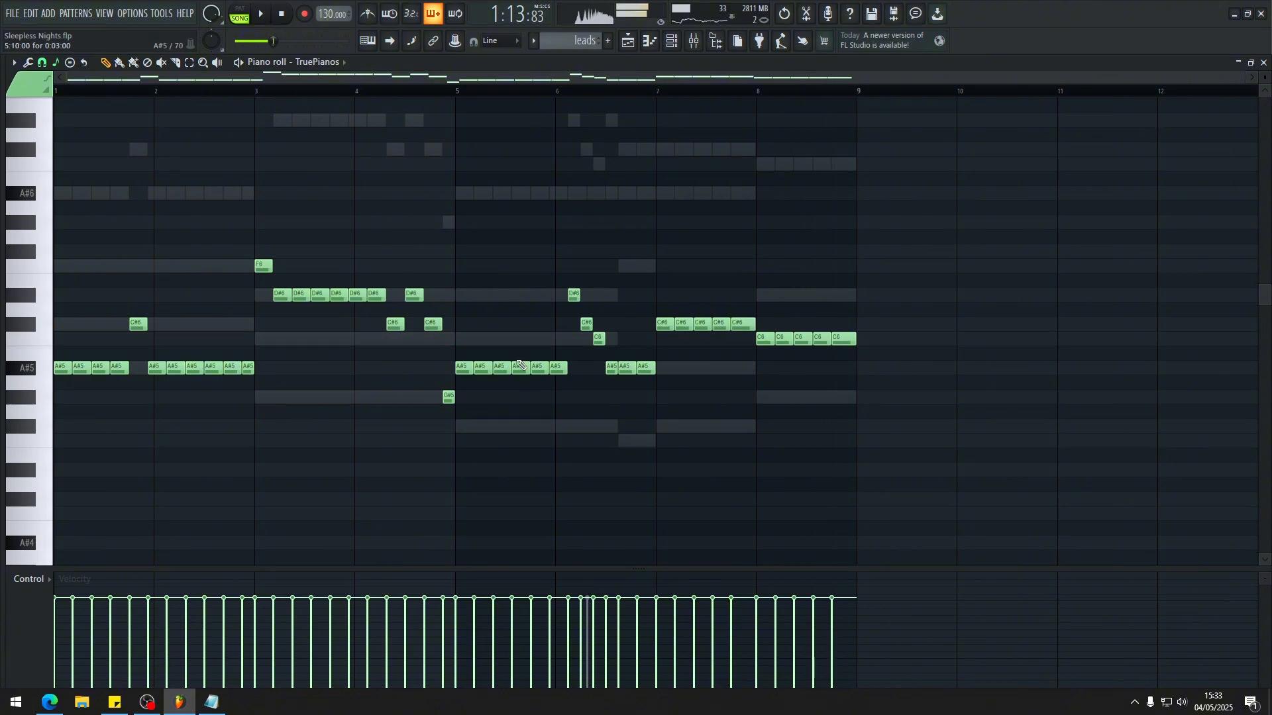
Step: Examine the TruePianos notes between bars 5 and 9, and audition the descending run from bar 6
scroll(613, 341, "up", 5)
scroll(523, 312, "down", 2)
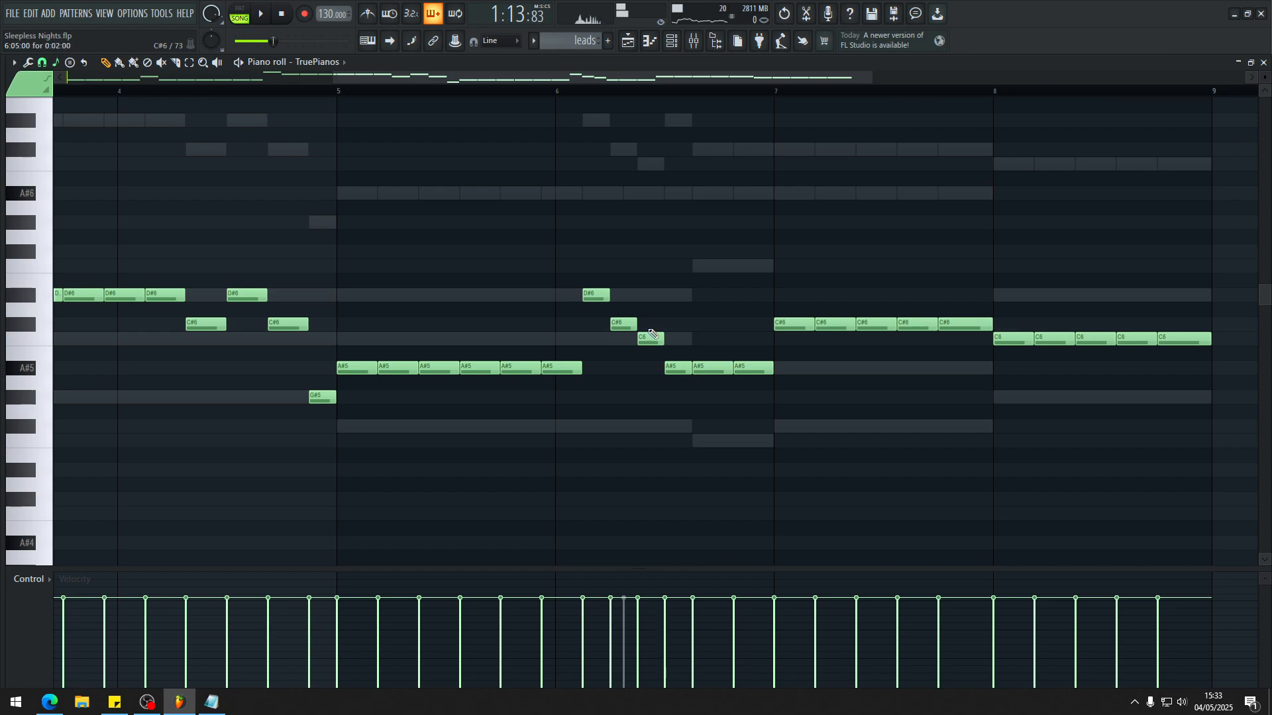
scroll(709, 424, "down", 1)
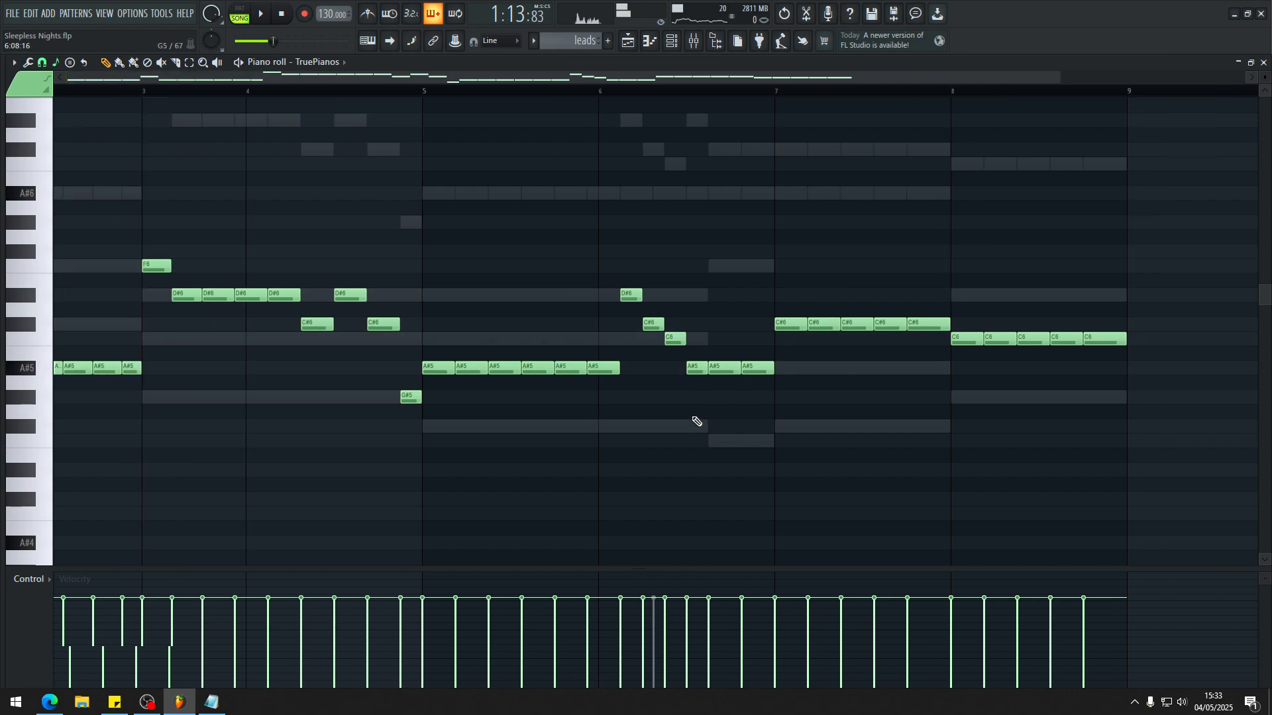
scroll(689, 413, "up", 5)
scroll(500, 368, "down", 4)
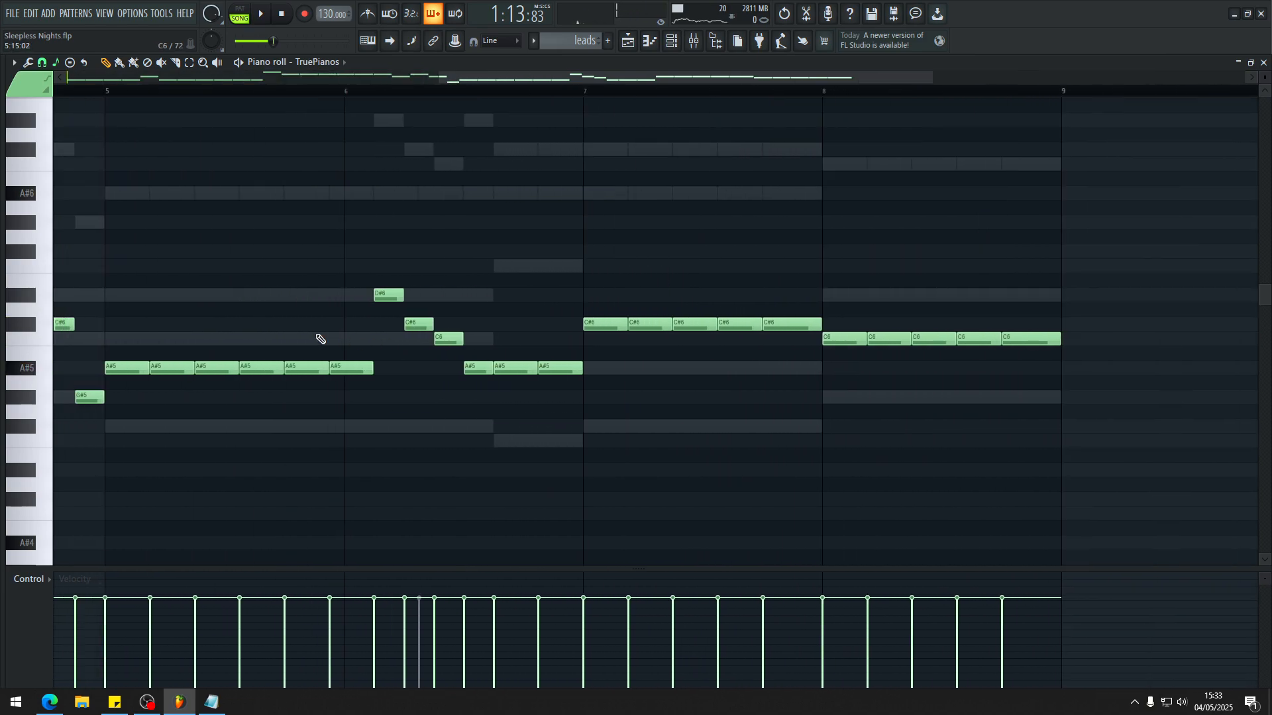
scroll(490, 383, "down", 3)
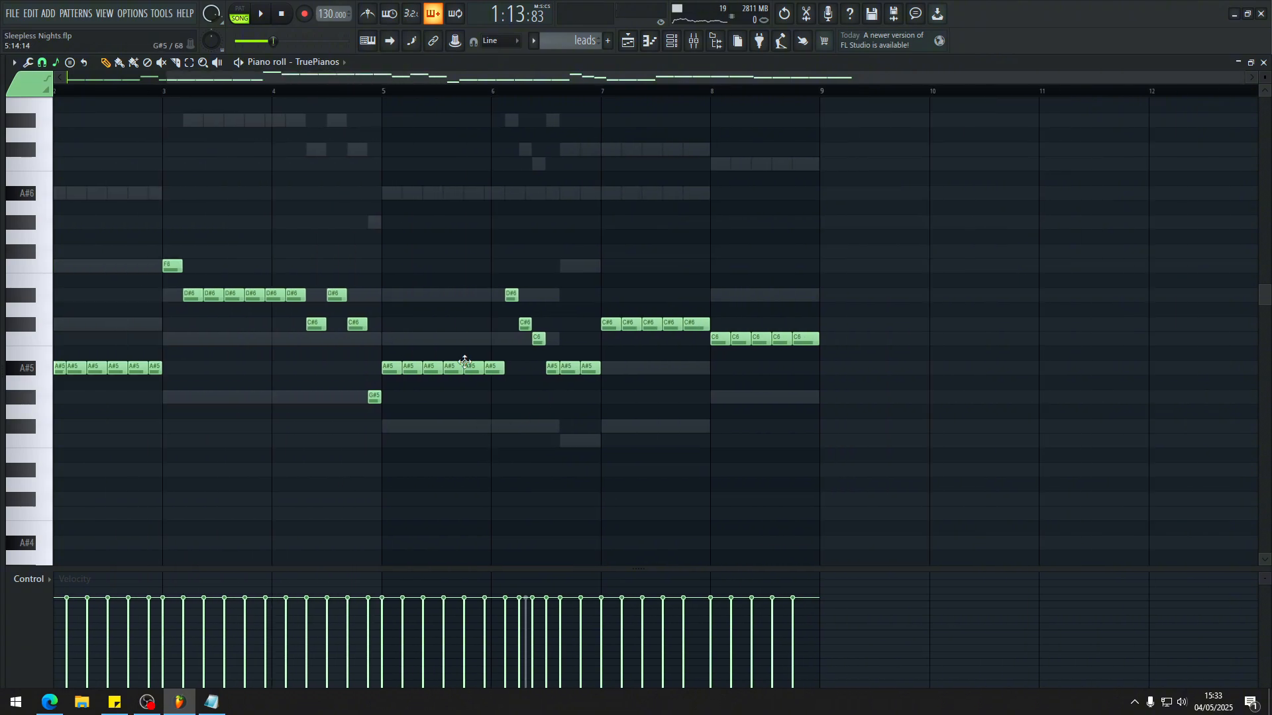
left_click(492, 93)
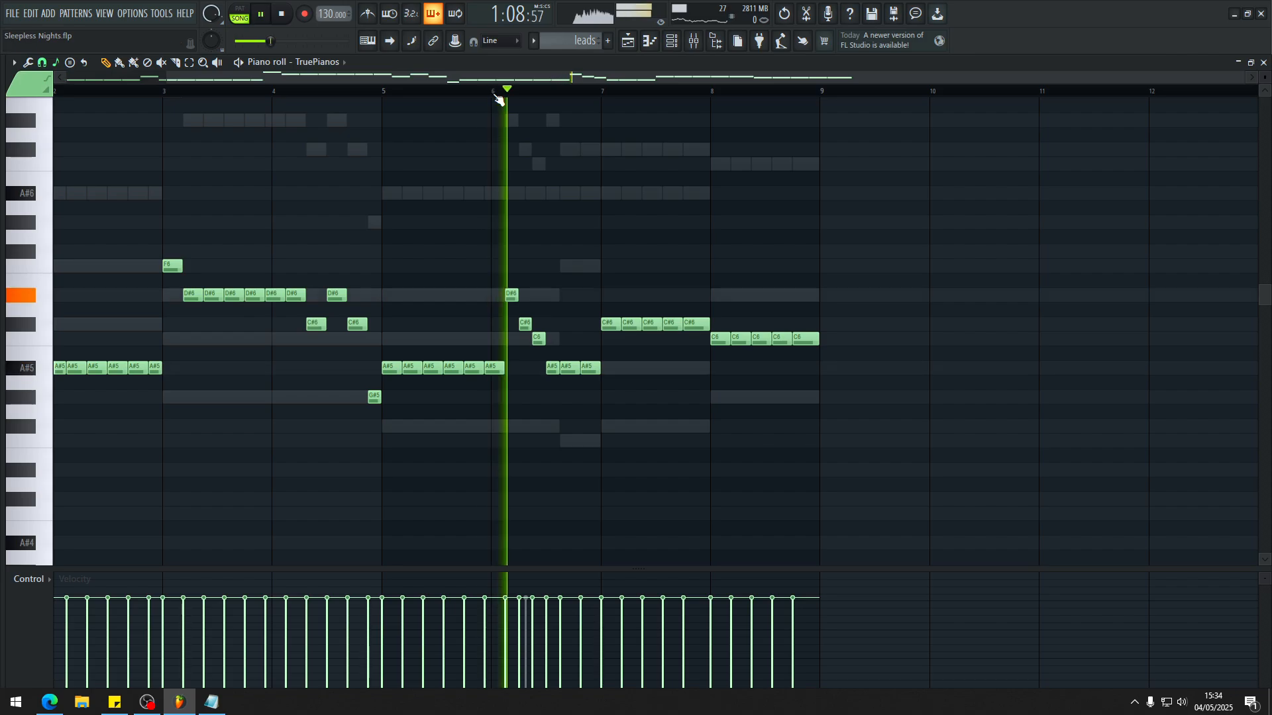
key("space")
Step: Return to the playlist, unsolo the lead insert in the mixer, and replay the full mix around bar 38
key("F5")
scroll(347, 298, "up", 4)
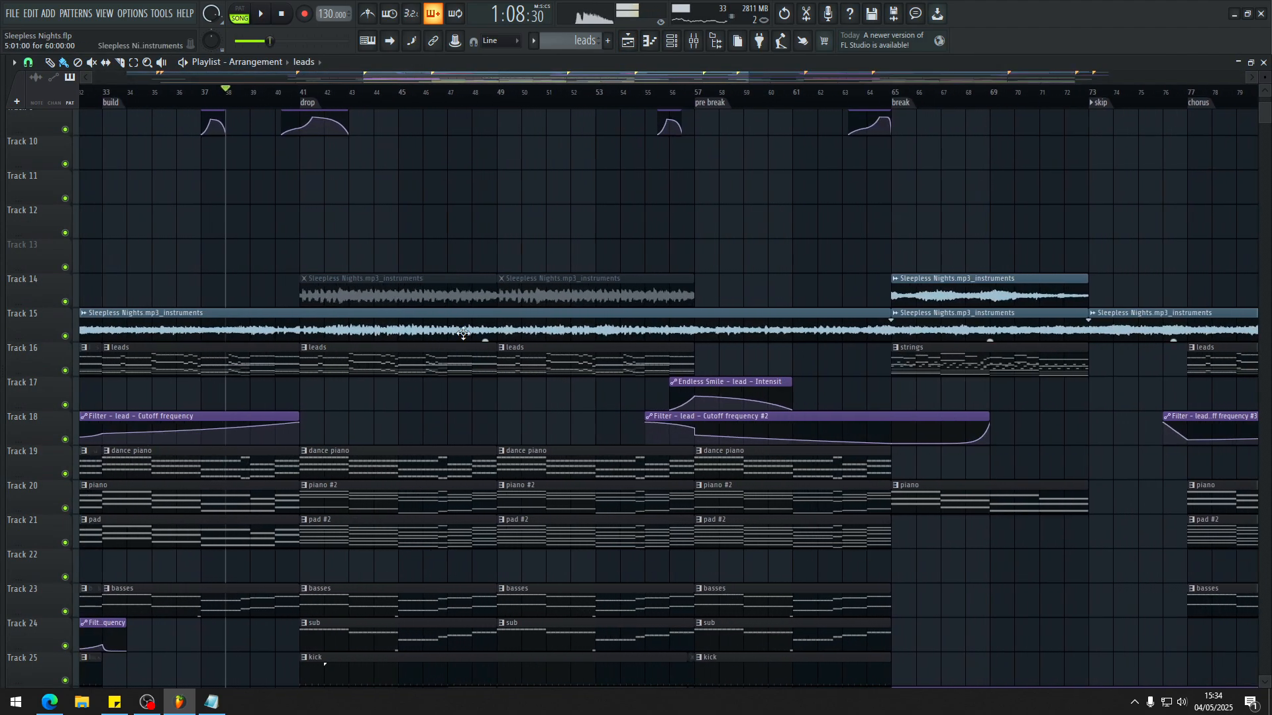
key("F9")
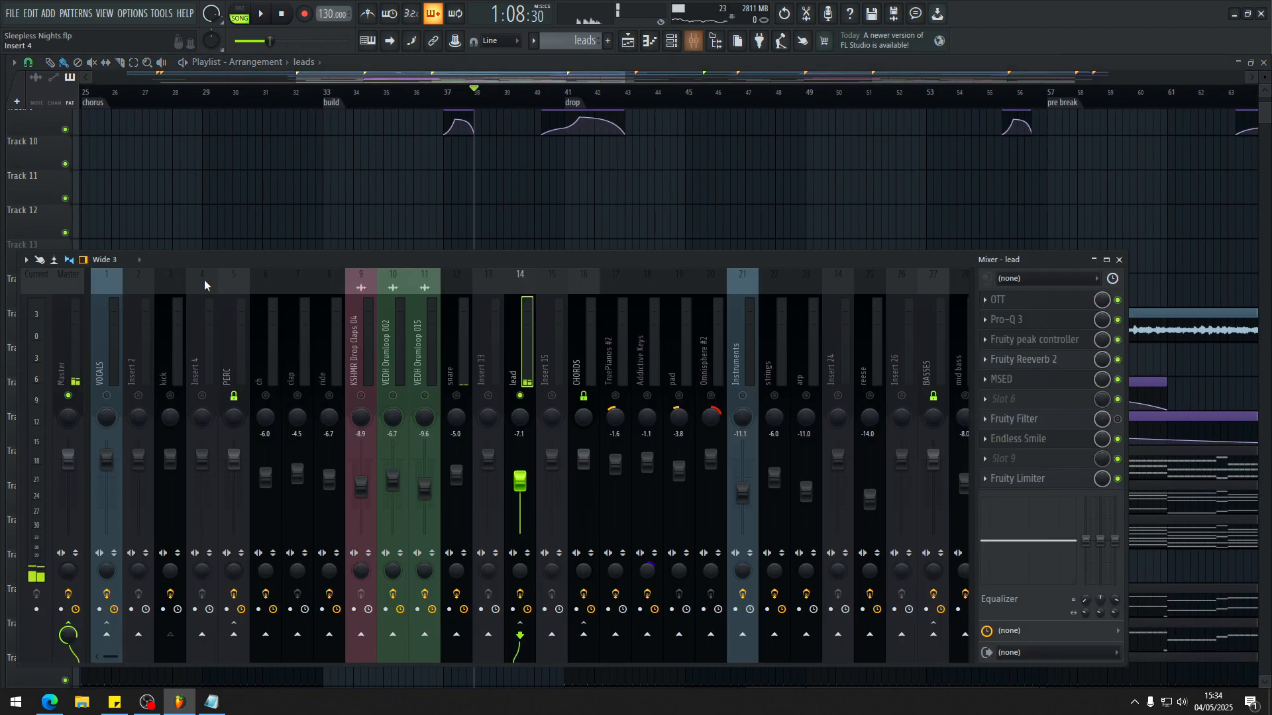
key("F9")
key("space")
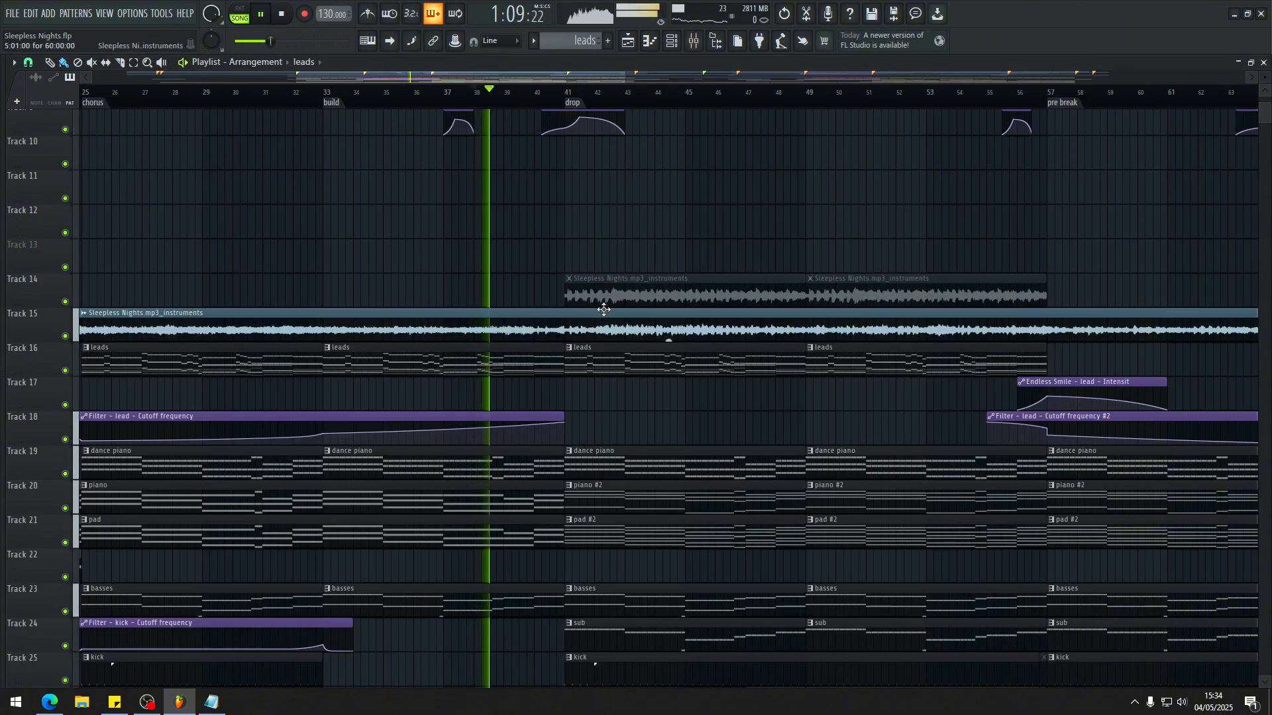
key("space")
key("space")
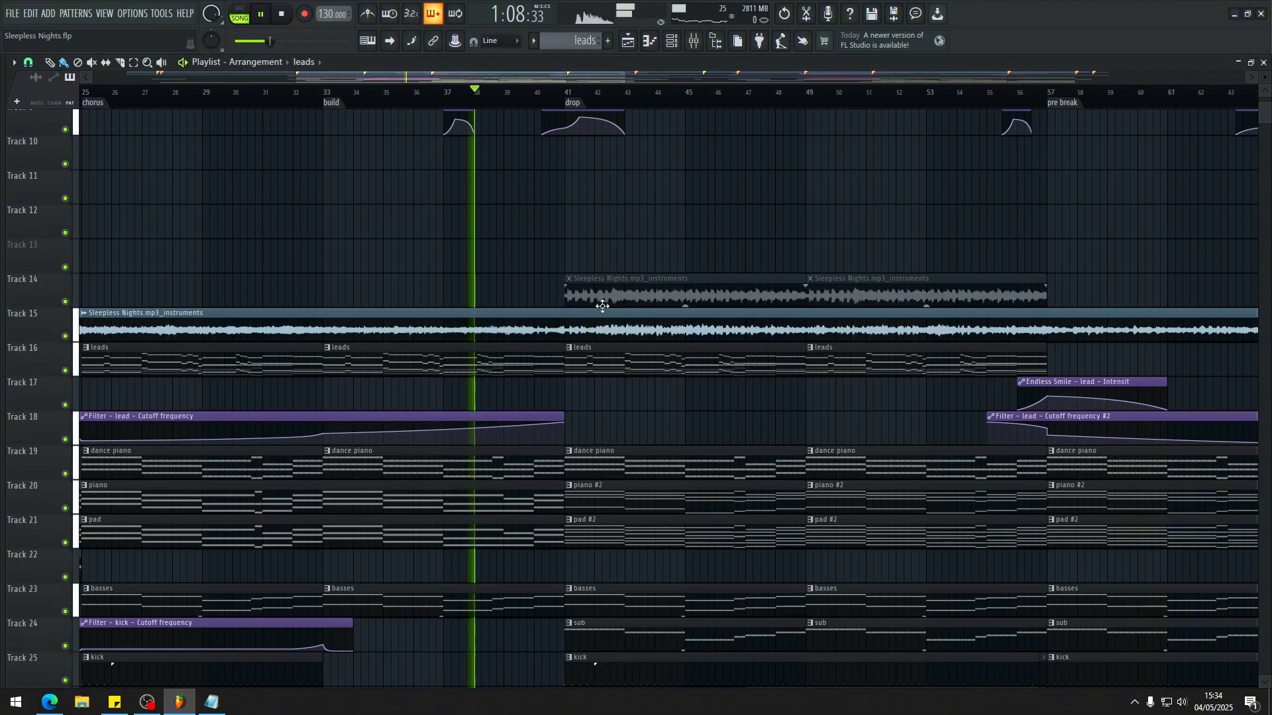
key("space")
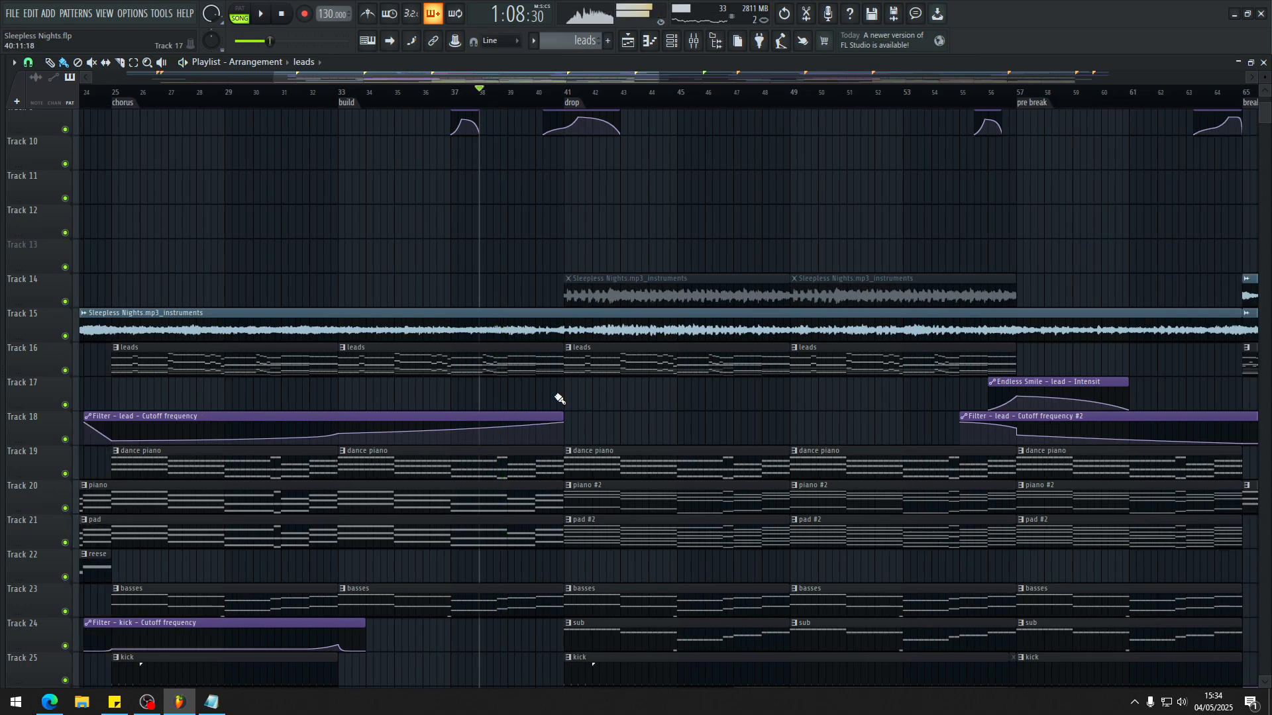
scroll(556, 397, "down", 5)
key("F9")
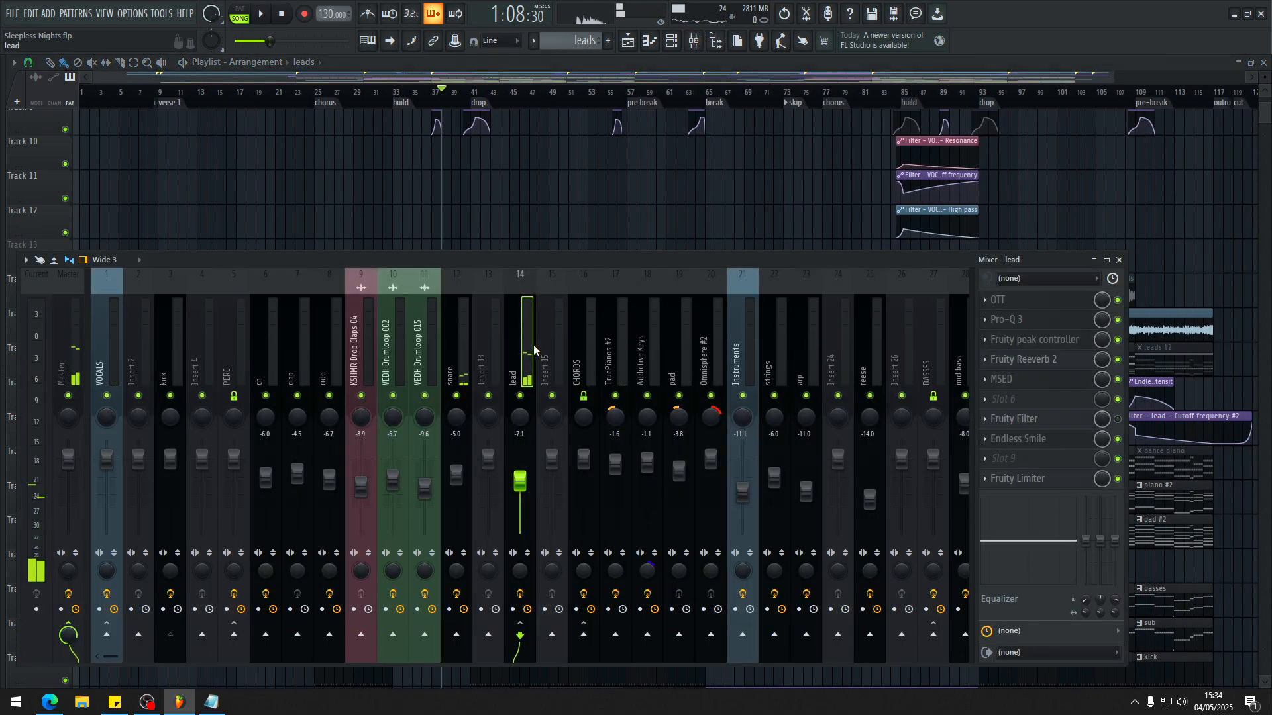
key("F9")
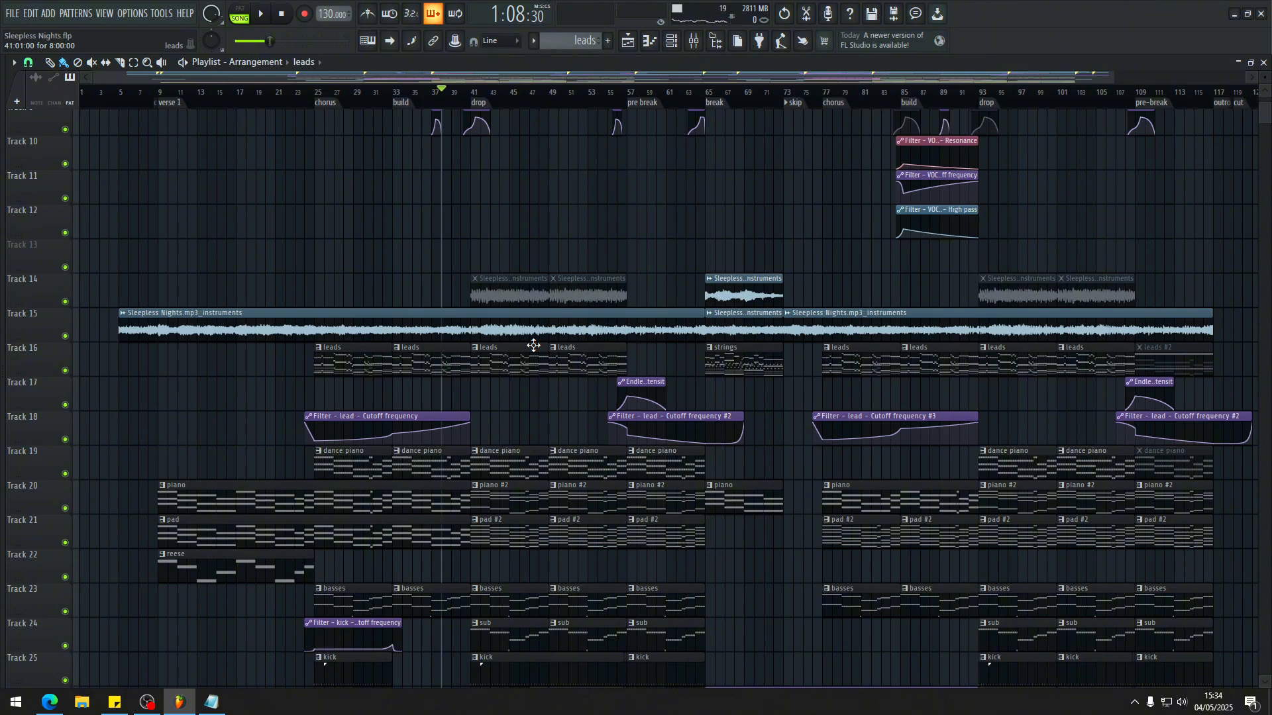
Step: Reopen the leads pattern in the piano roll and examine the TruePianos melody against its higher-octave ghost notes
double_click(533, 345)
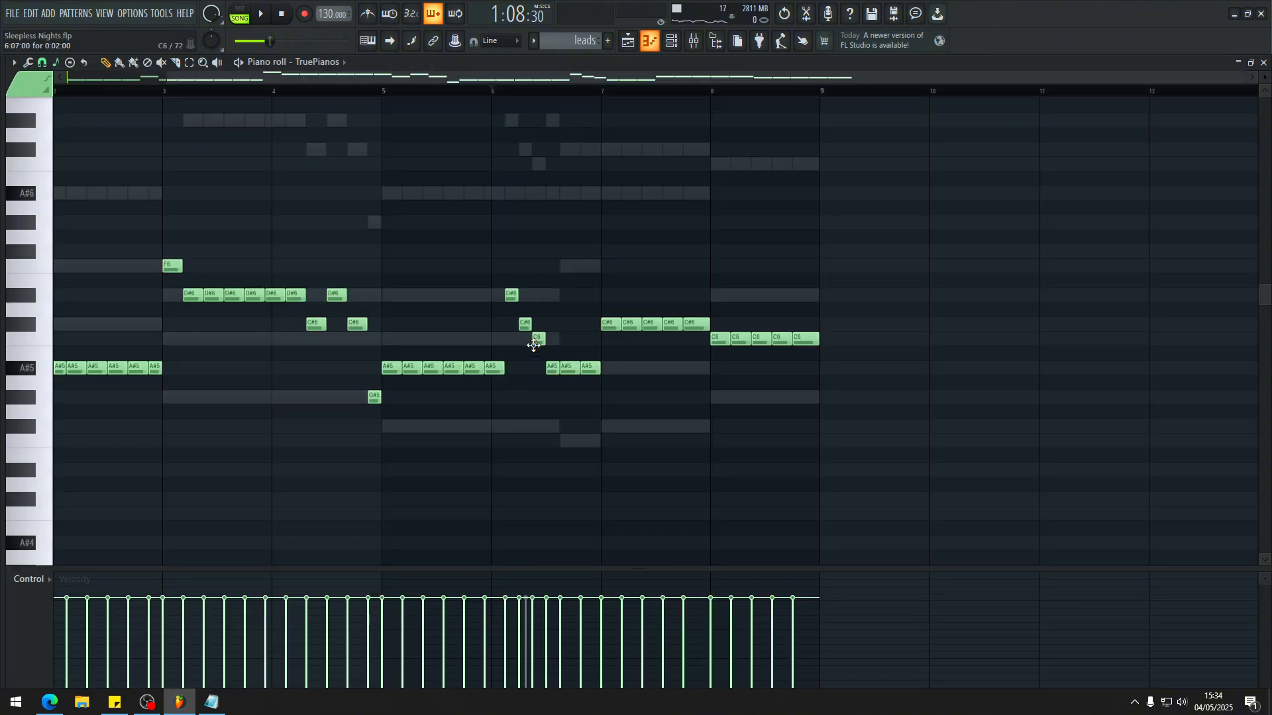
scroll(533, 345, "up", 4)
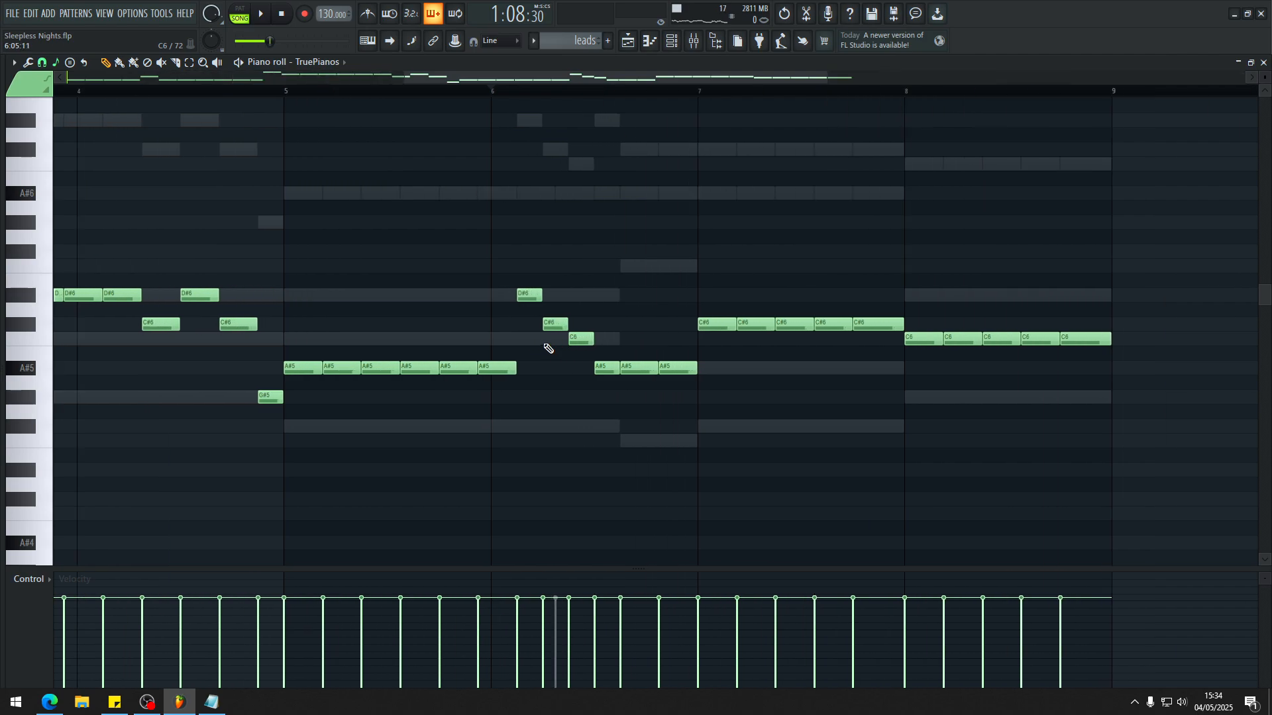
key("space")
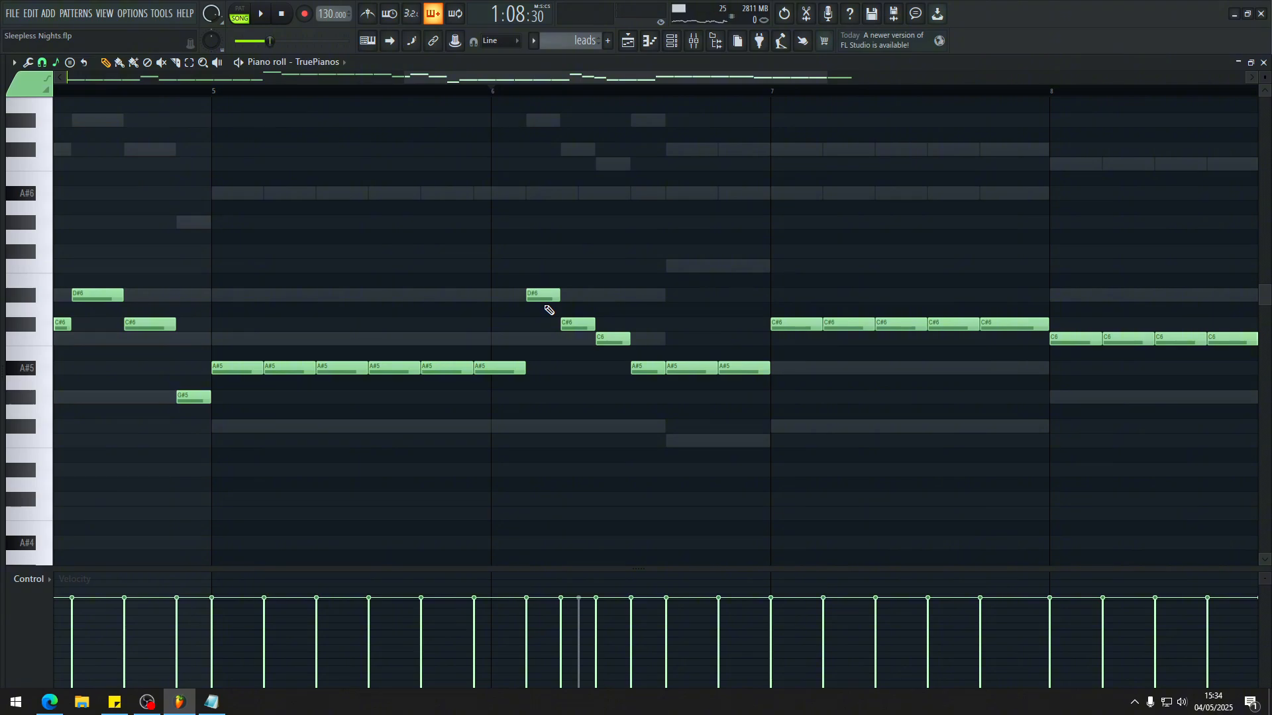
scroll(535, 303, "down", 4)
scroll(728, 370, "up", 4)
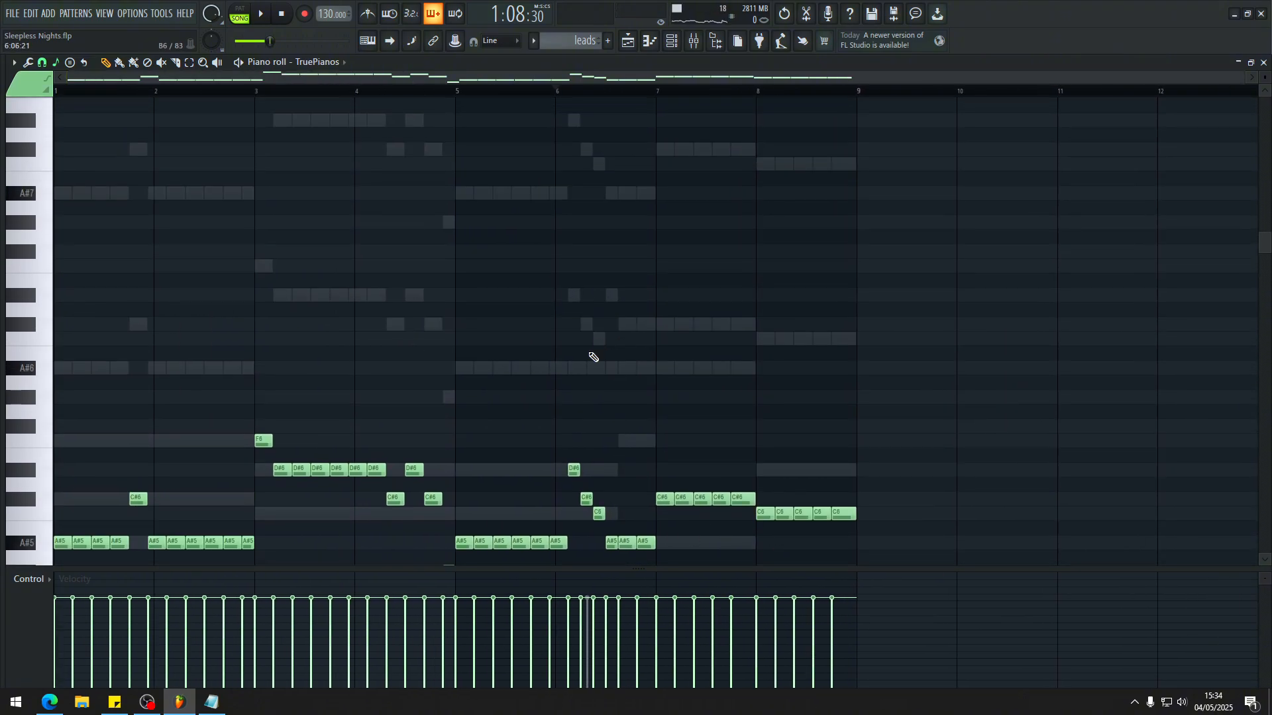
scroll(574, 366, "up", 5)
scroll(575, 366, "up", 1)
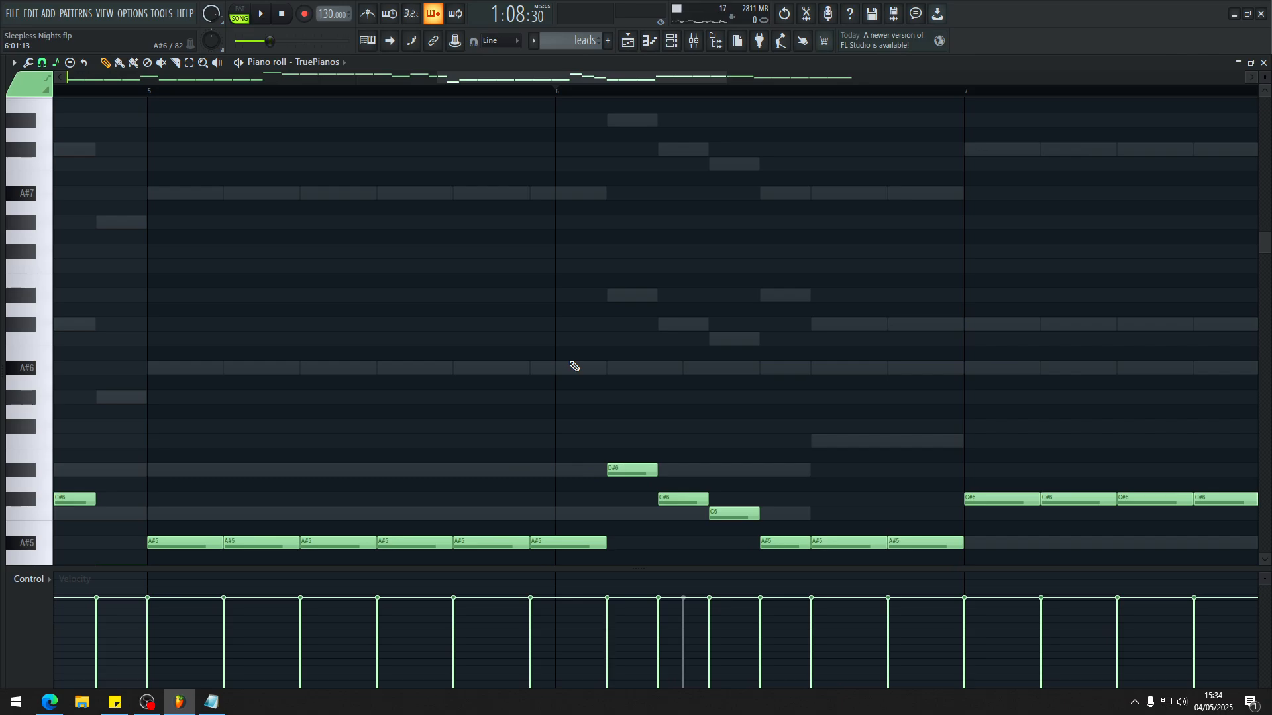
scroll(574, 366, "down", 7)
scroll(565, 368, "down", 4)
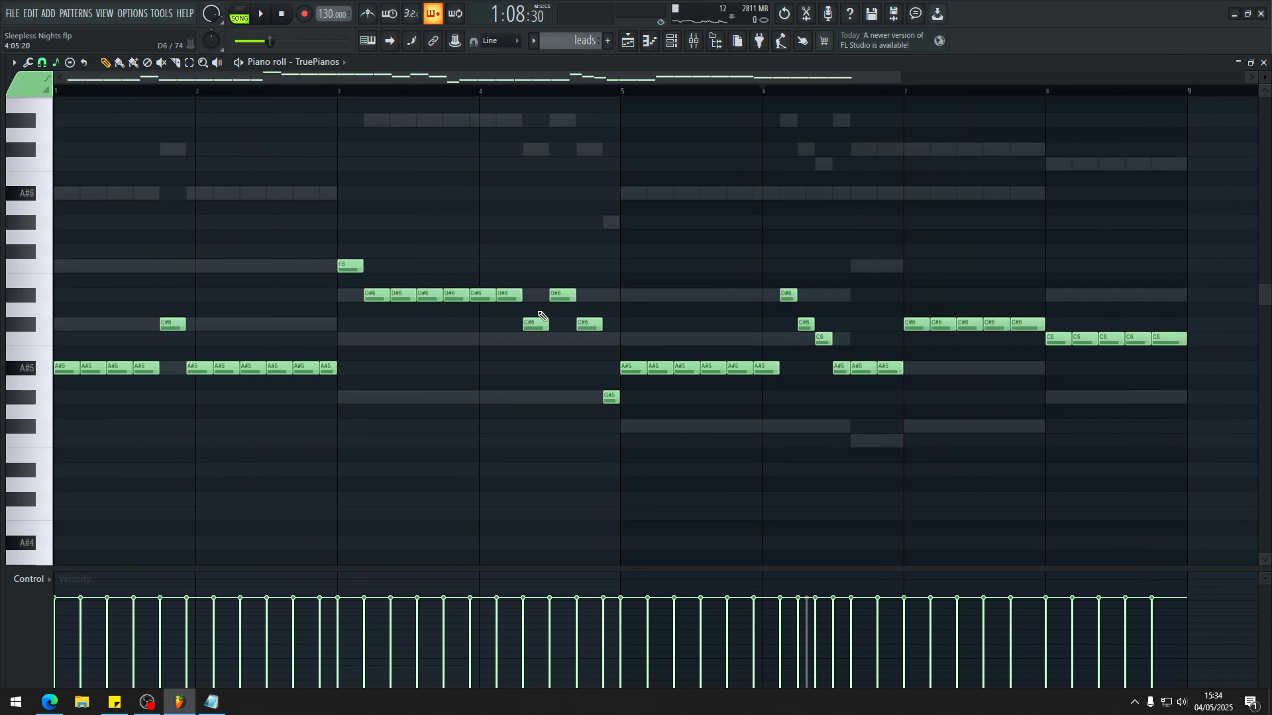
Step: Return to the playlist, resume playback in the build, and jump ahead to the second half of the drop
key("F5")
scroll(687, 273, "down", 1)
scroll(338, 351, "down", 5)
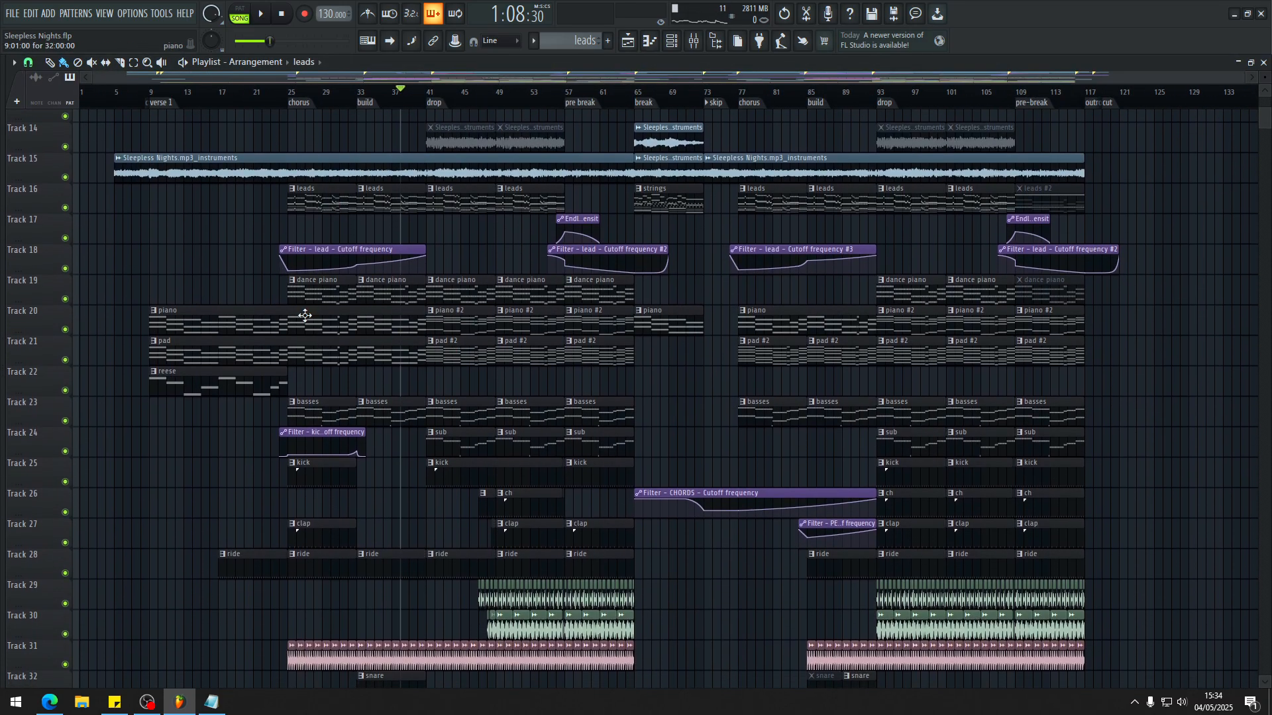
scroll(510, 297, "up", 4)
scroll(523, 285, "down", 4)
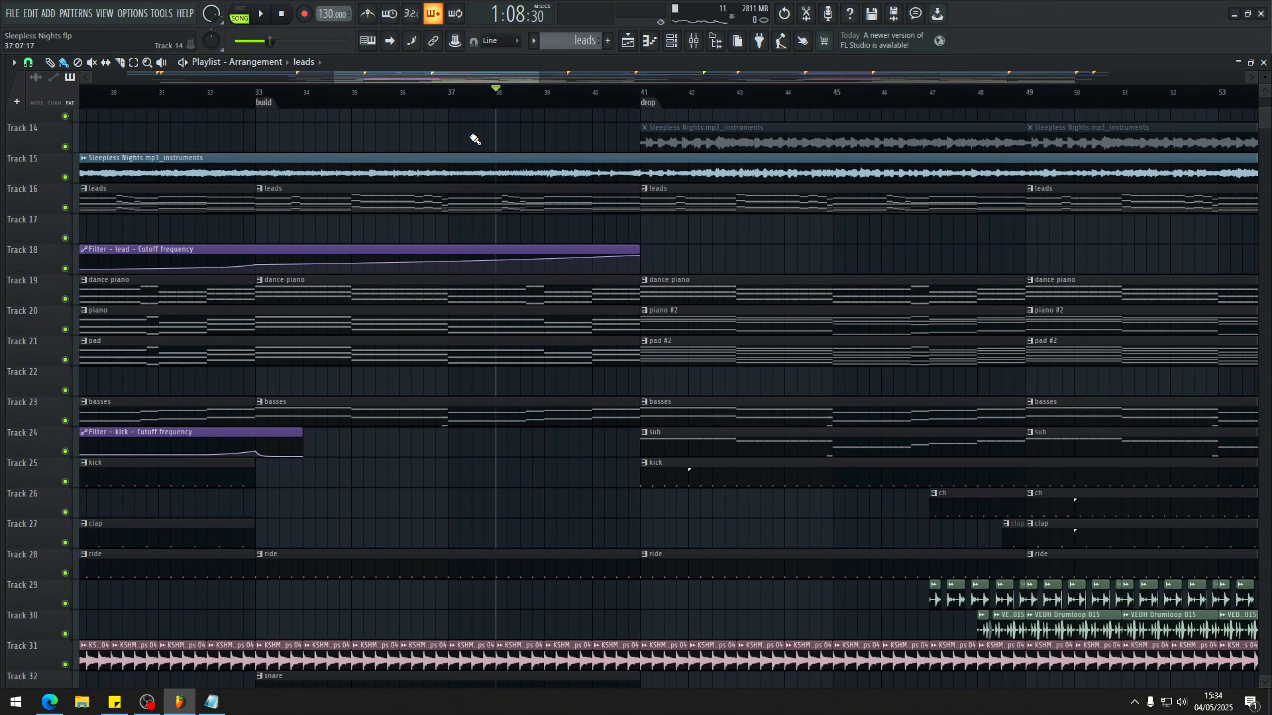
key("space")
scroll(514, 233, "up", 4)
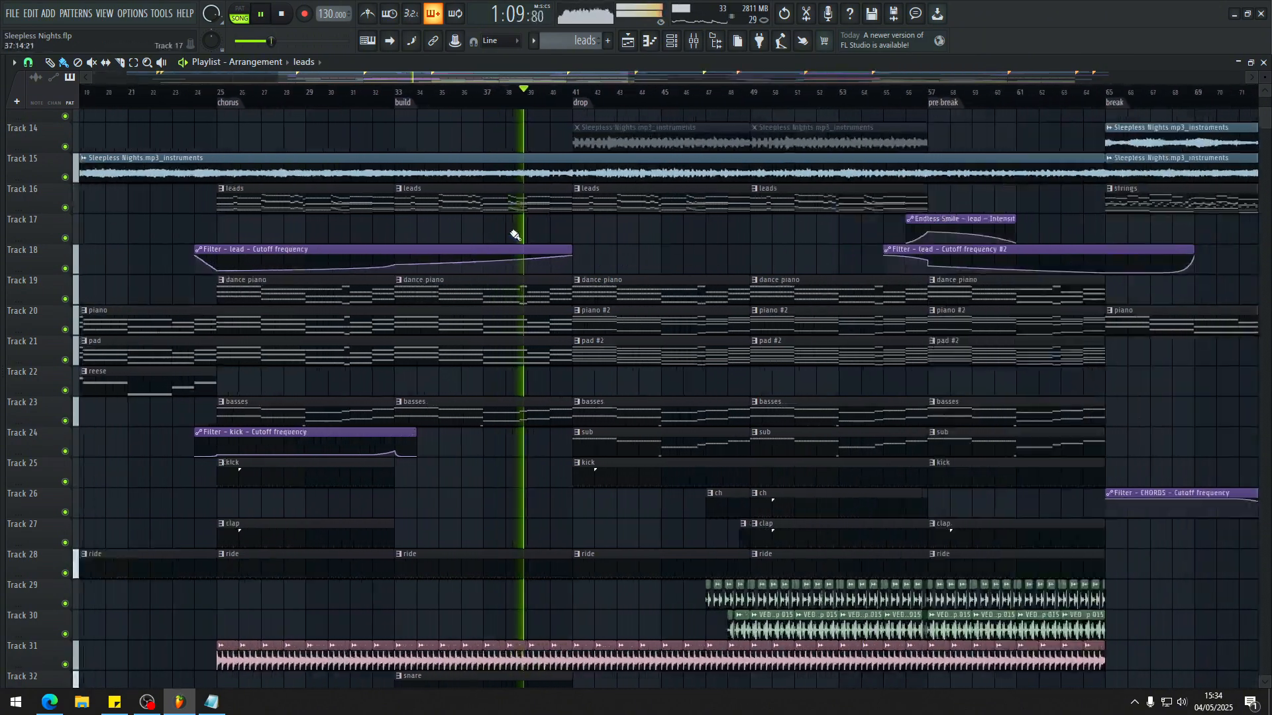
left_click(852, 96)
scroll(840, 212, "down", 4)
scroll(719, 174, "up", 3)
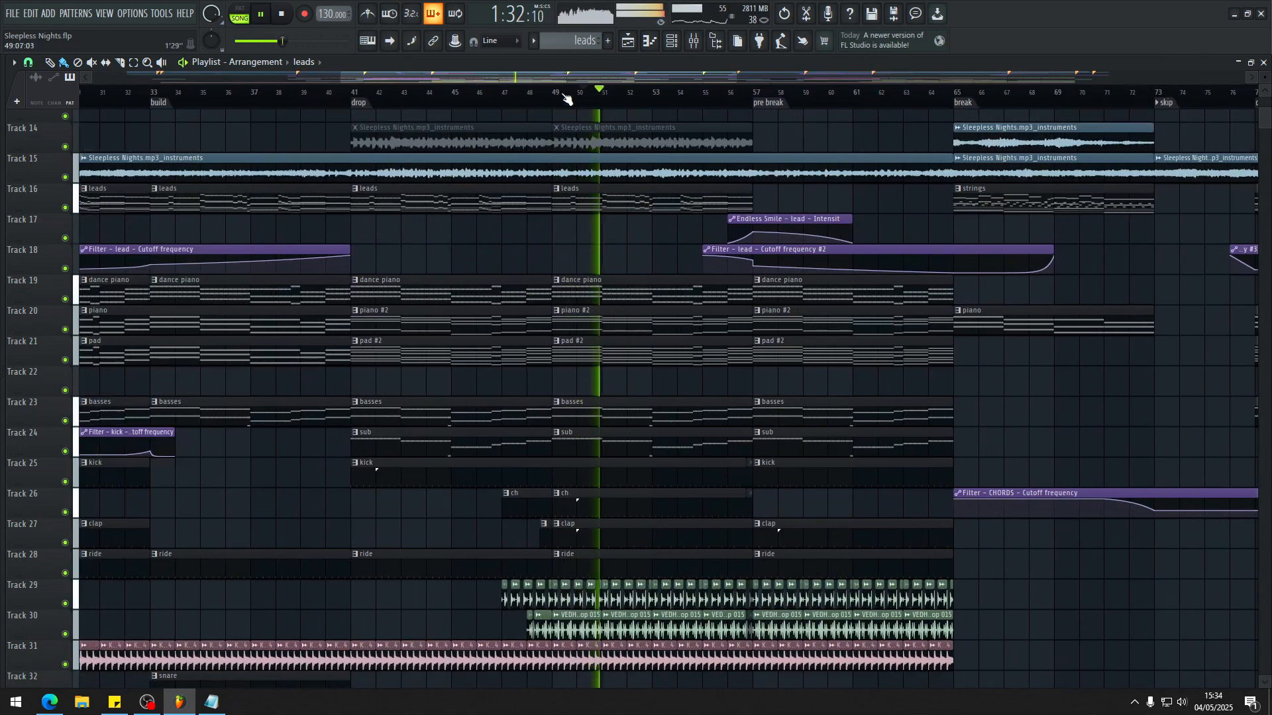
Step: Replay the drop from bar 47 and examine the hi-hat, clap, ride and drum loop tracks
left_click(498, 96)
scroll(615, 397, "down", 9)
scroll(519, 400, "up", 3)
scroll(556, 395, "up", 5)
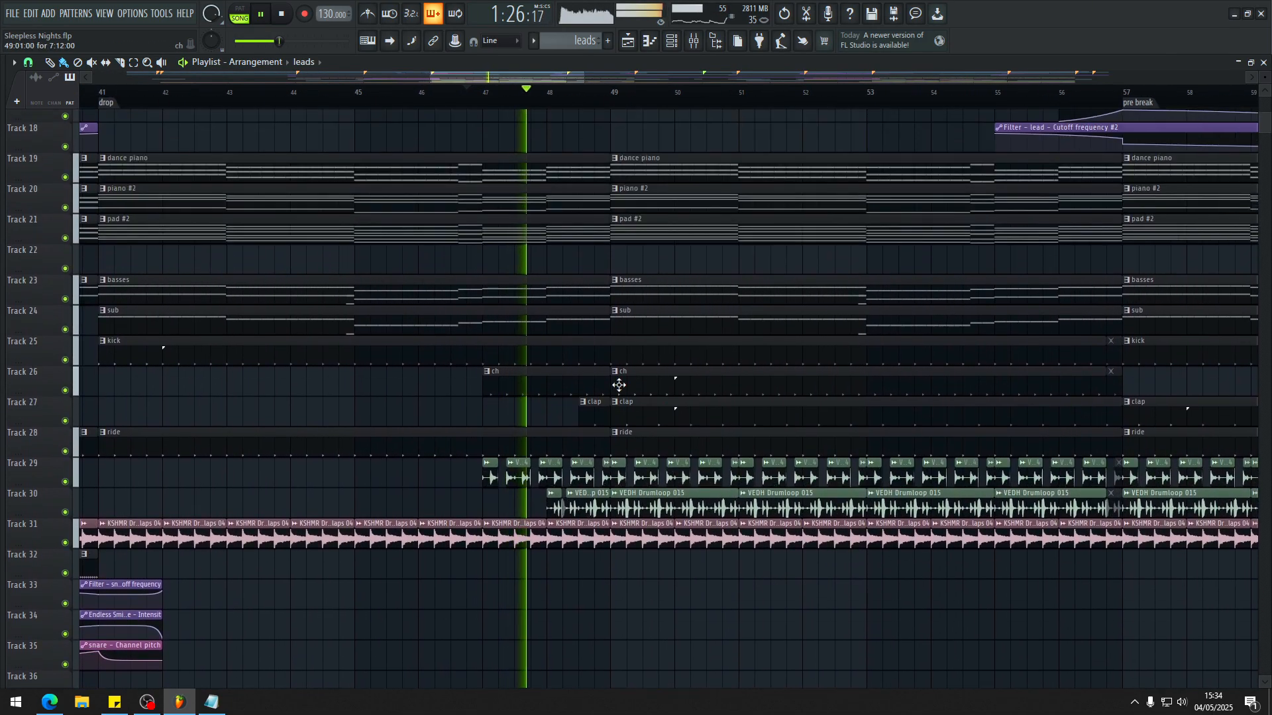
scroll(619, 384, "down", 4)
scroll(673, 437, "up", 4)
scroll(504, 390, "down", 4)
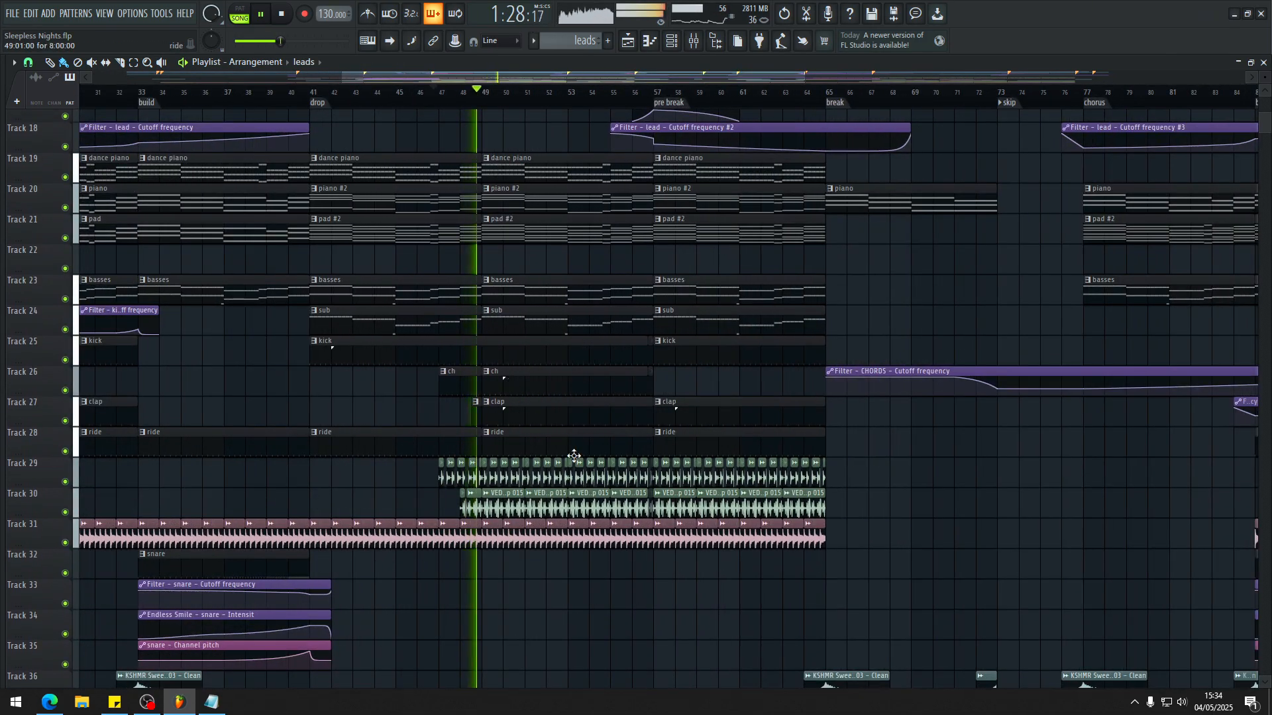
scroll(530, 371, "down", 4)
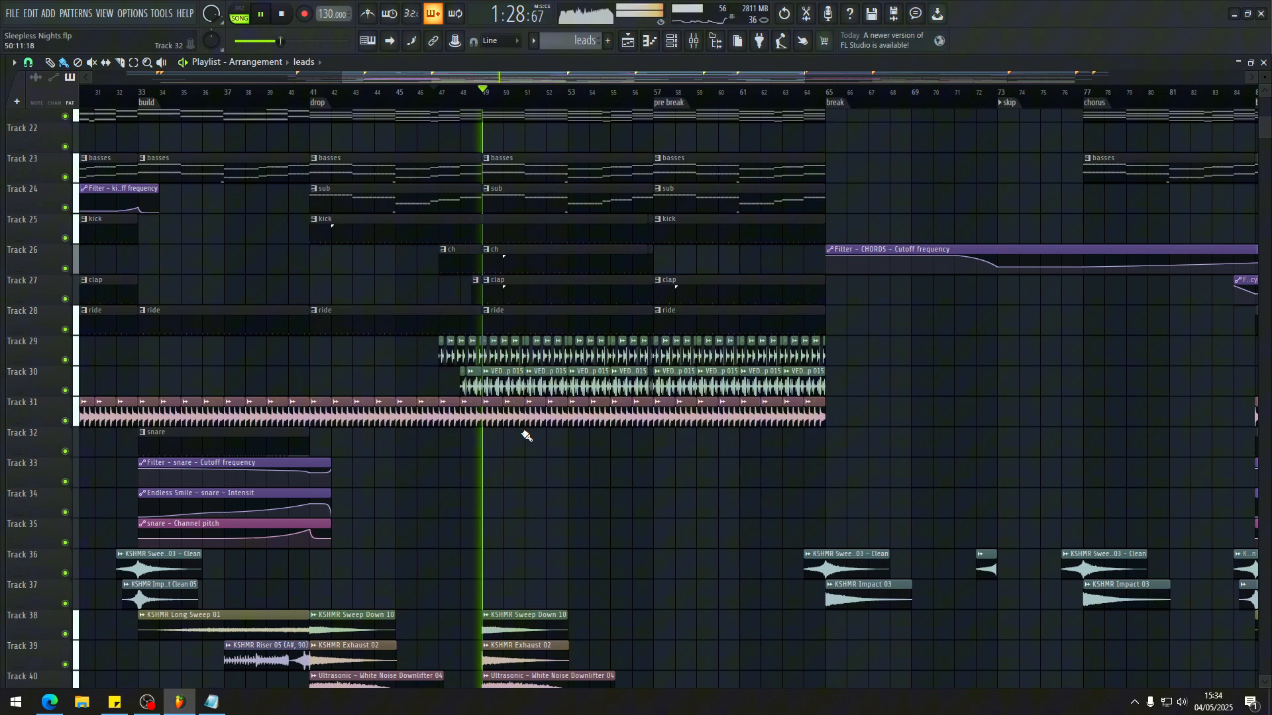
Step: Jump back to bar 47, stop playback, and inspect the VEDH Drumloop 014 and 015 clips around bar 49
left_click(437, 100)
scroll(588, 359, "up", 4)
key("space")
scroll(533, 404, "down", 3)
scroll(351, 391, "up", 4)
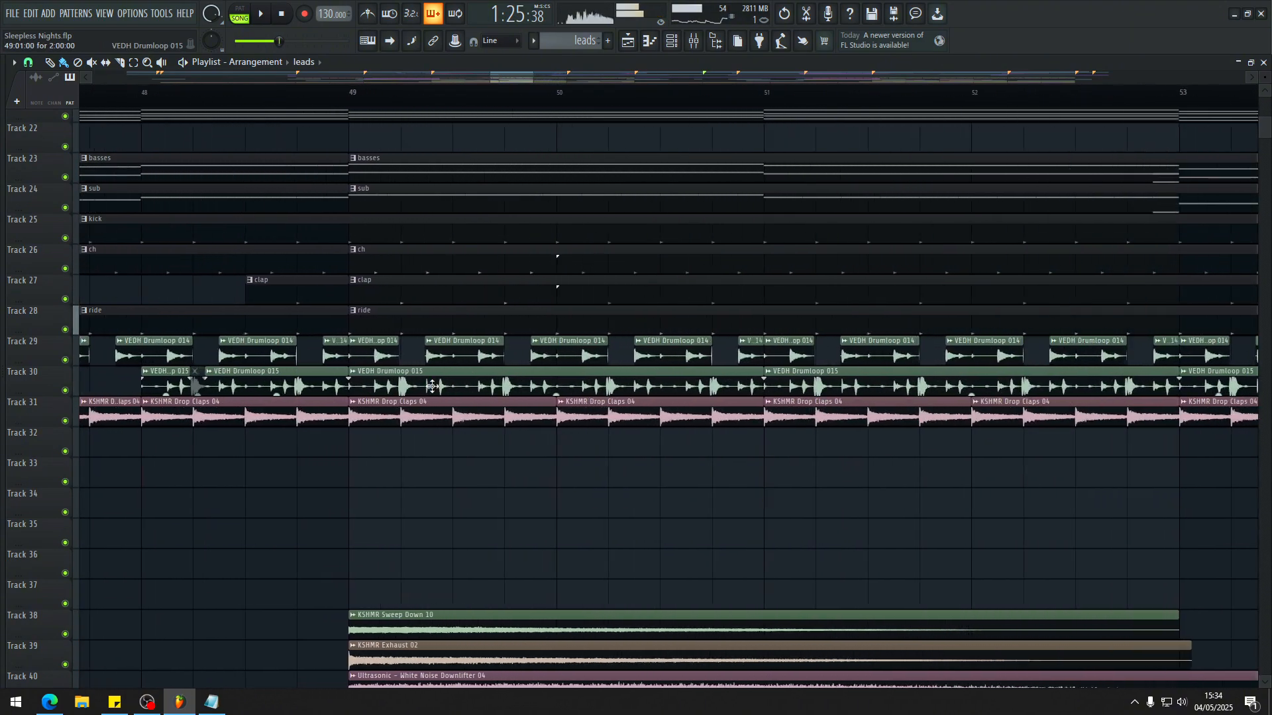
Step: Solo the VEDH Drumloop 015 insert in the mixer and play it from bar 49
scroll(431, 384, "up", 1)
left_click(357, 104)
key("F9")
key("space")
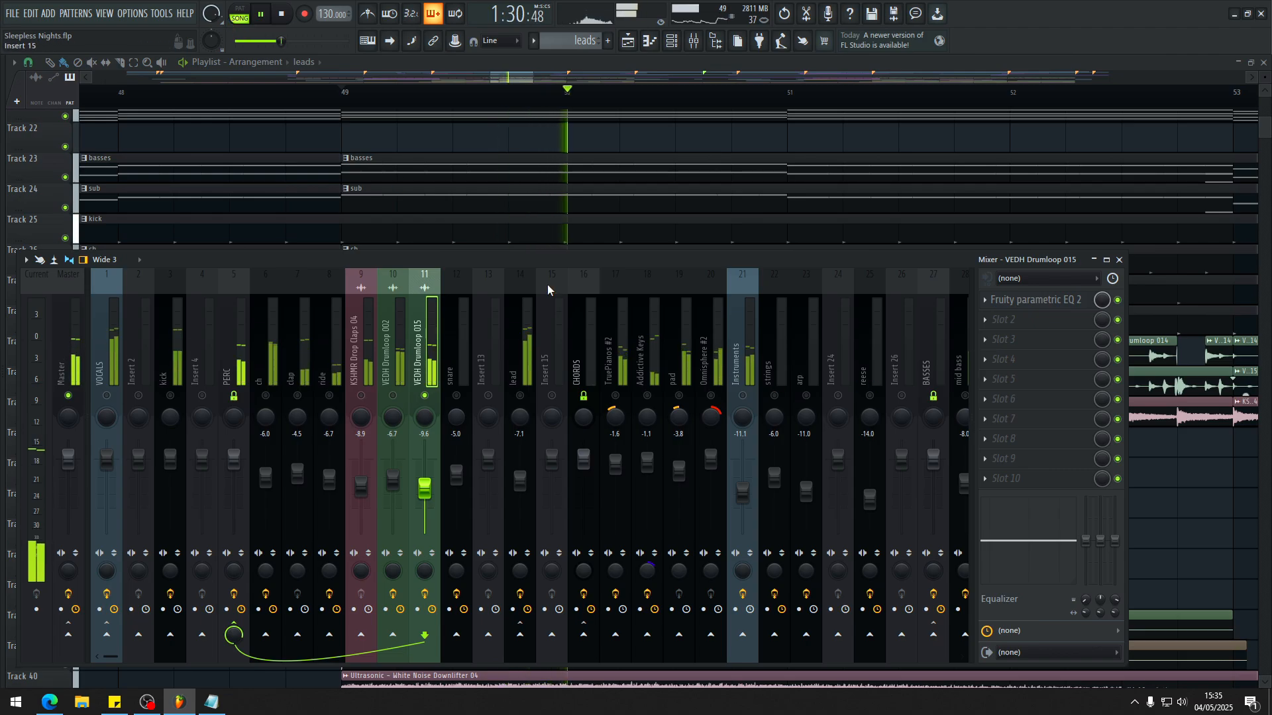
Step: Compare the VEDH Drumloop 002 and VEDH Drumloop 015 inserts by alternately soloing them during playback from bar 49
scroll(588, 184, "down", 7)
scroll(583, 192, "down", 4)
scroll(564, 209, "up", 2)
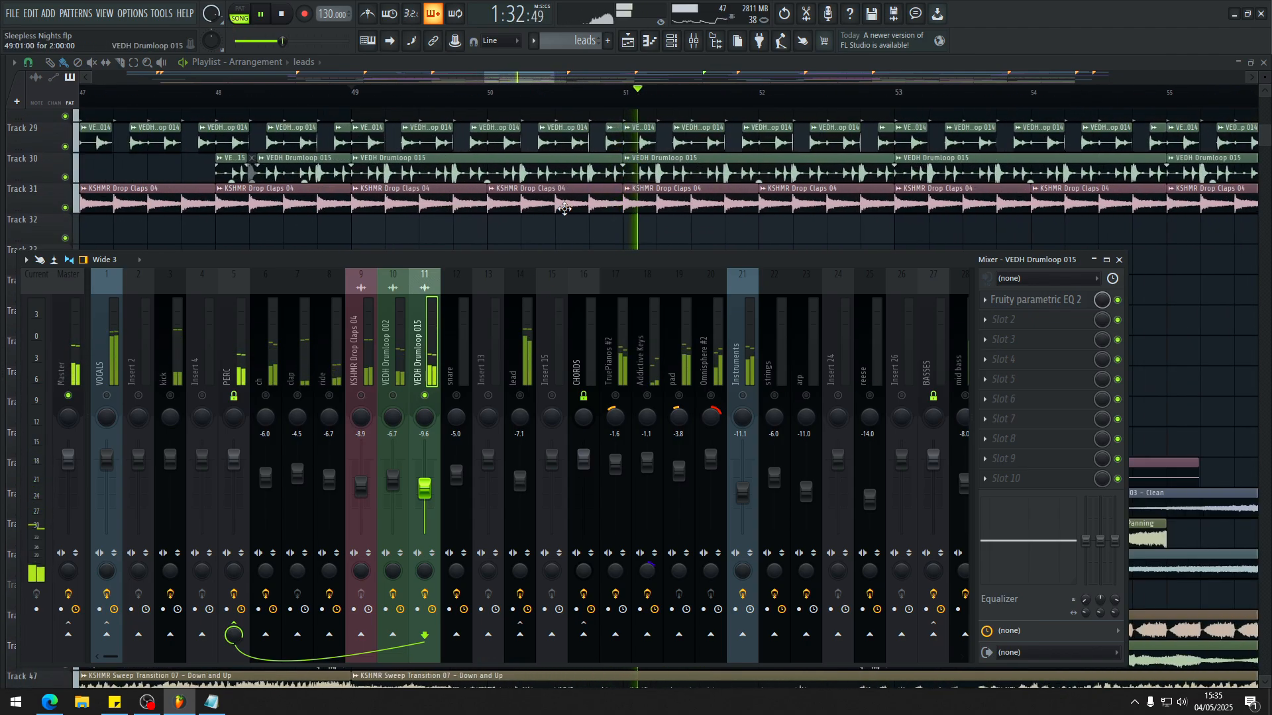
scroll(564, 209, "up", 1)
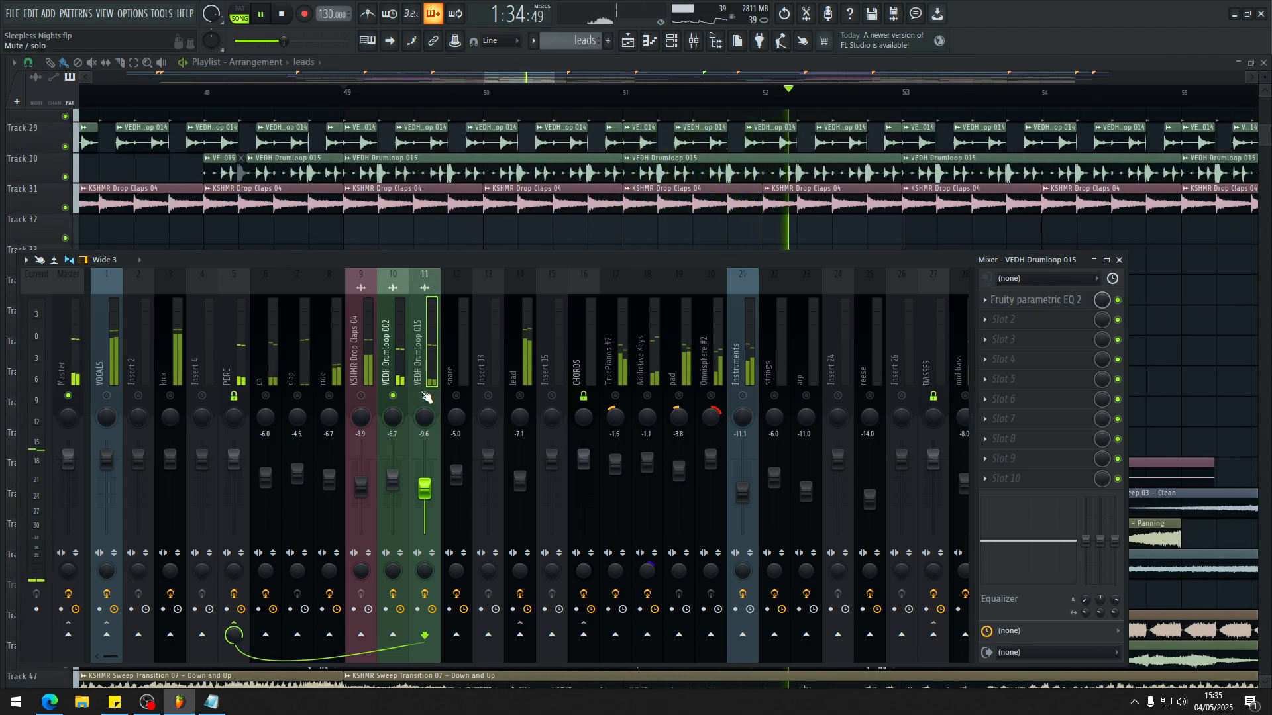
left_click(424, 393)
left_click(396, 389)
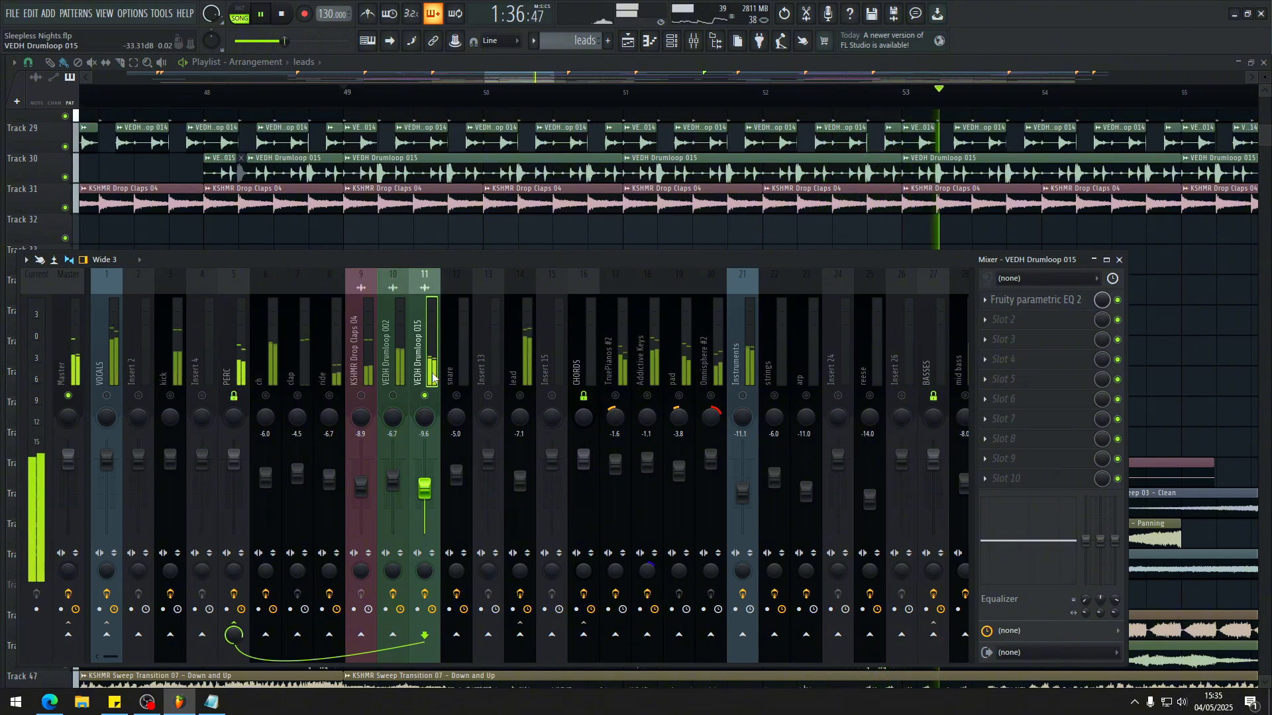
left_click(397, 383)
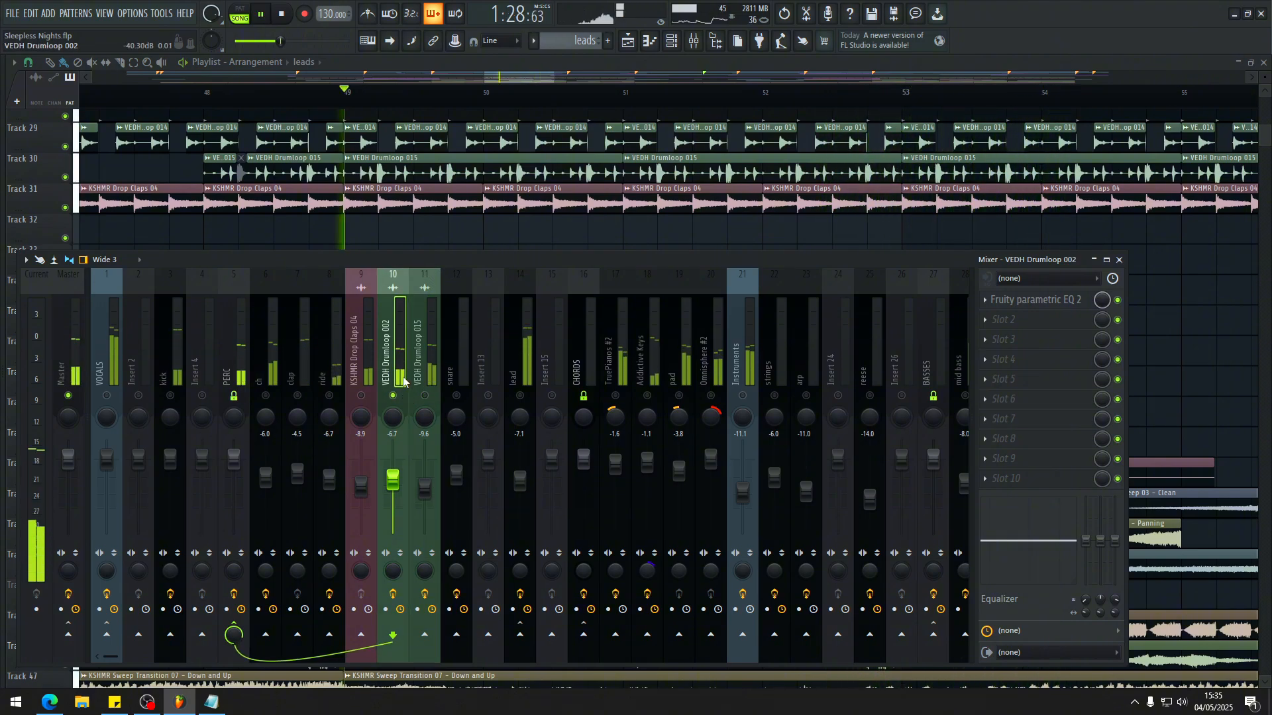
Step: Try extending the VEDH Drumloop 014 clip at bar 49 on Track 29 over the gap that follows it
scroll(385, 177, "up", 3)
key("space")
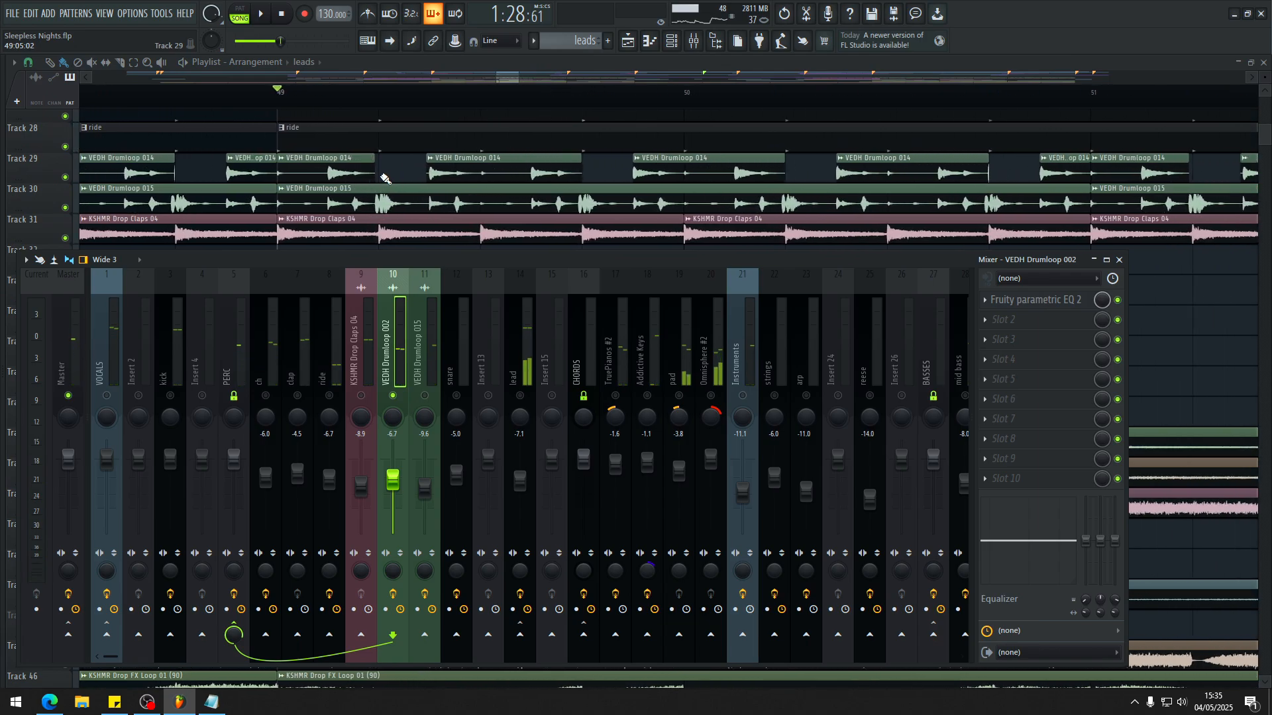
scroll(384, 178, "up", 1)
left_click_drag(371, 159, 427, 163)
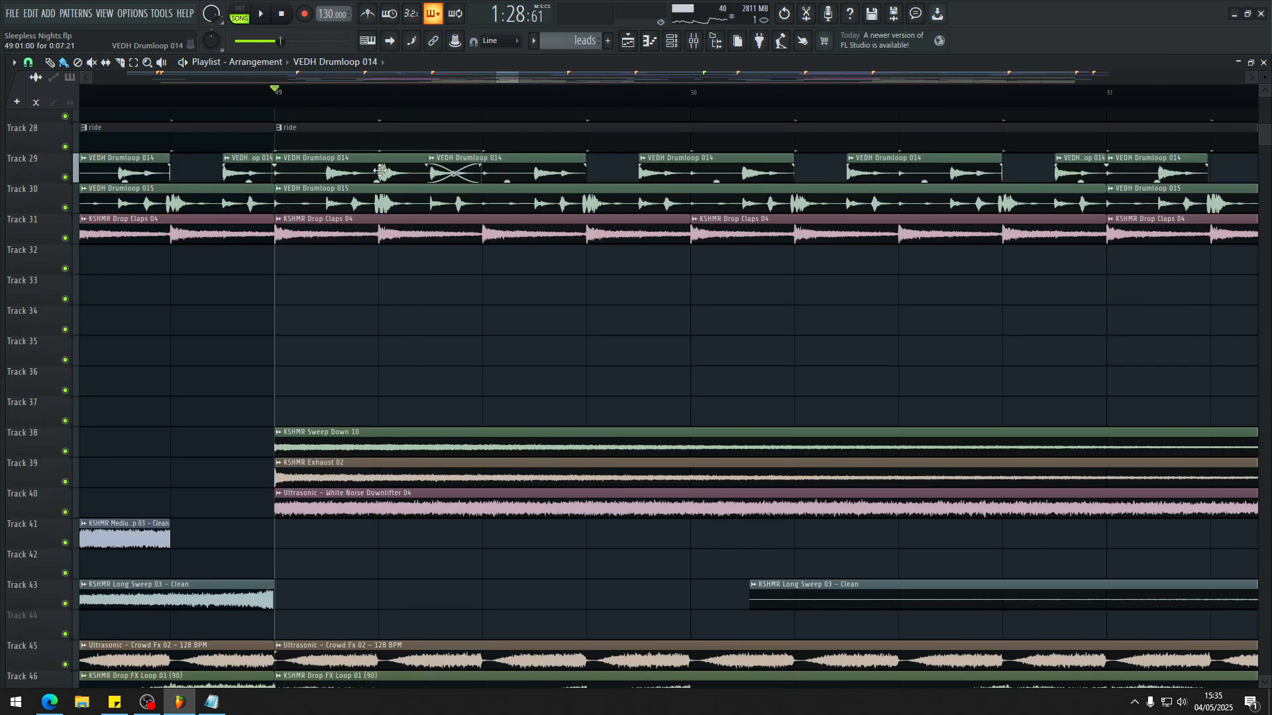
key("ctrl+z")
Step: Audition the VEDH Drumloop 015 insert alone from bar 49 and inspect the clap clip on Track 27
key("F9")
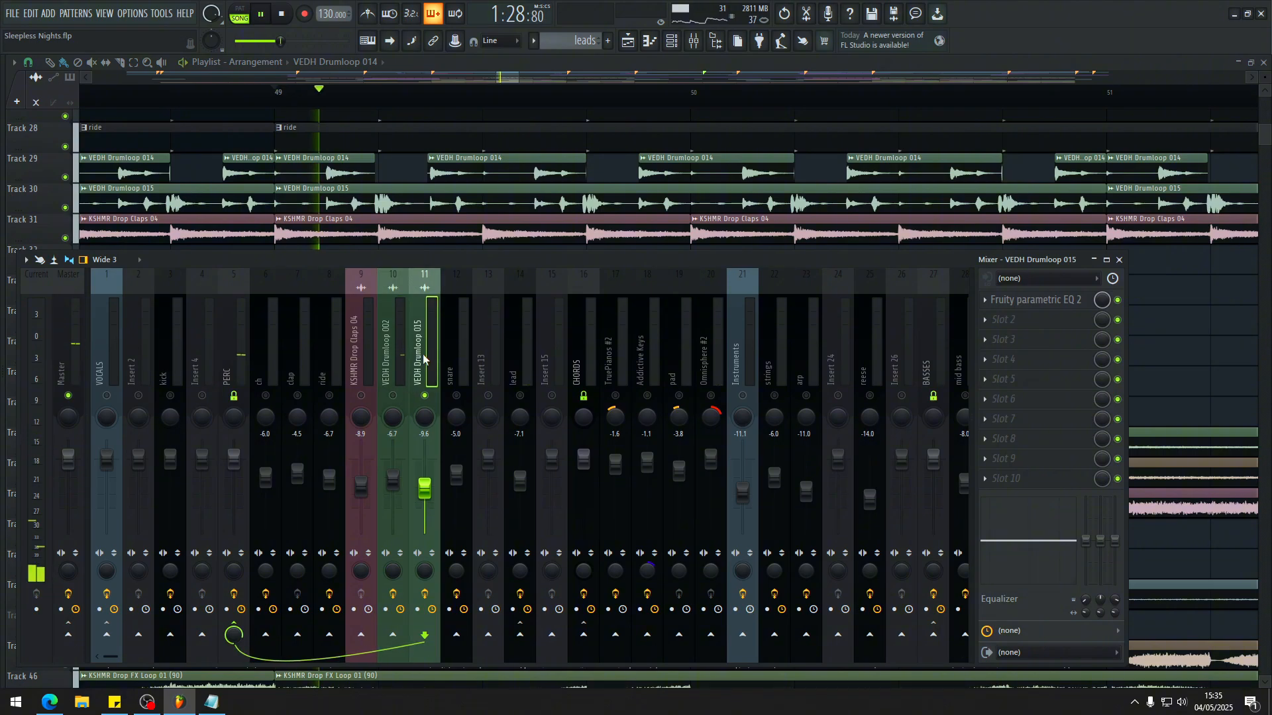
scroll(412, 142, "up", 3)
left_click(337, 205)
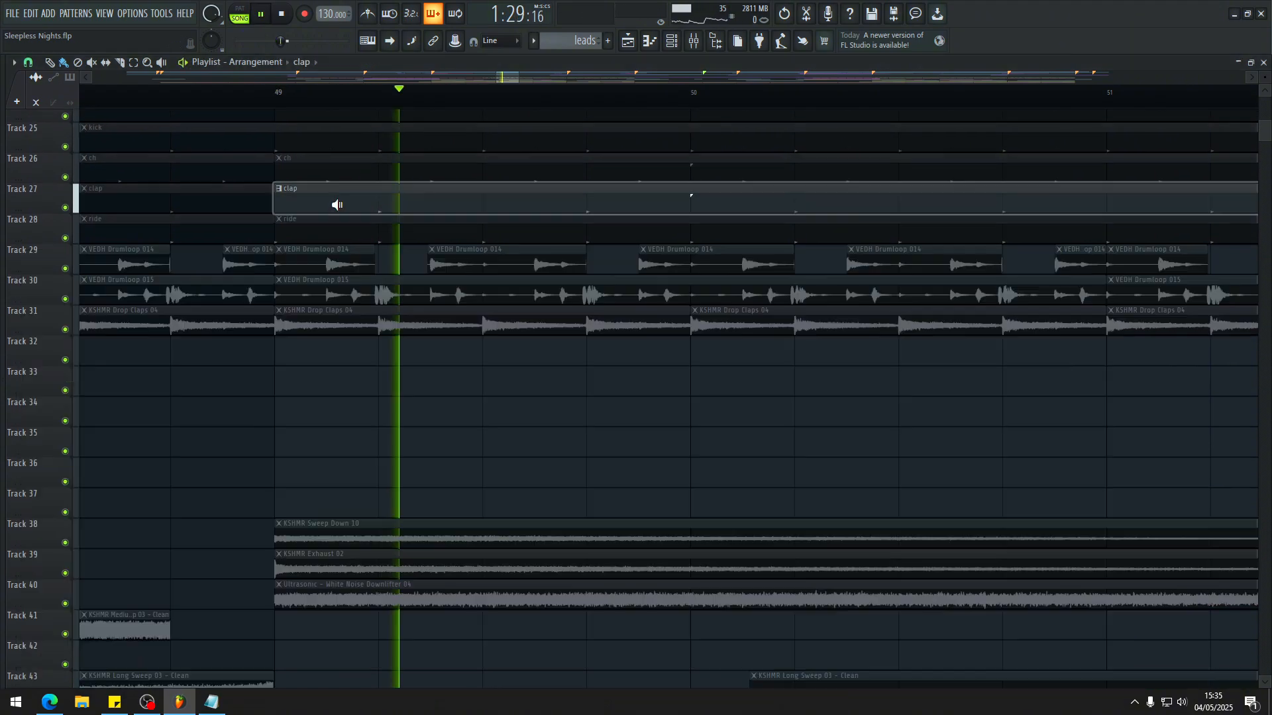
key("space")
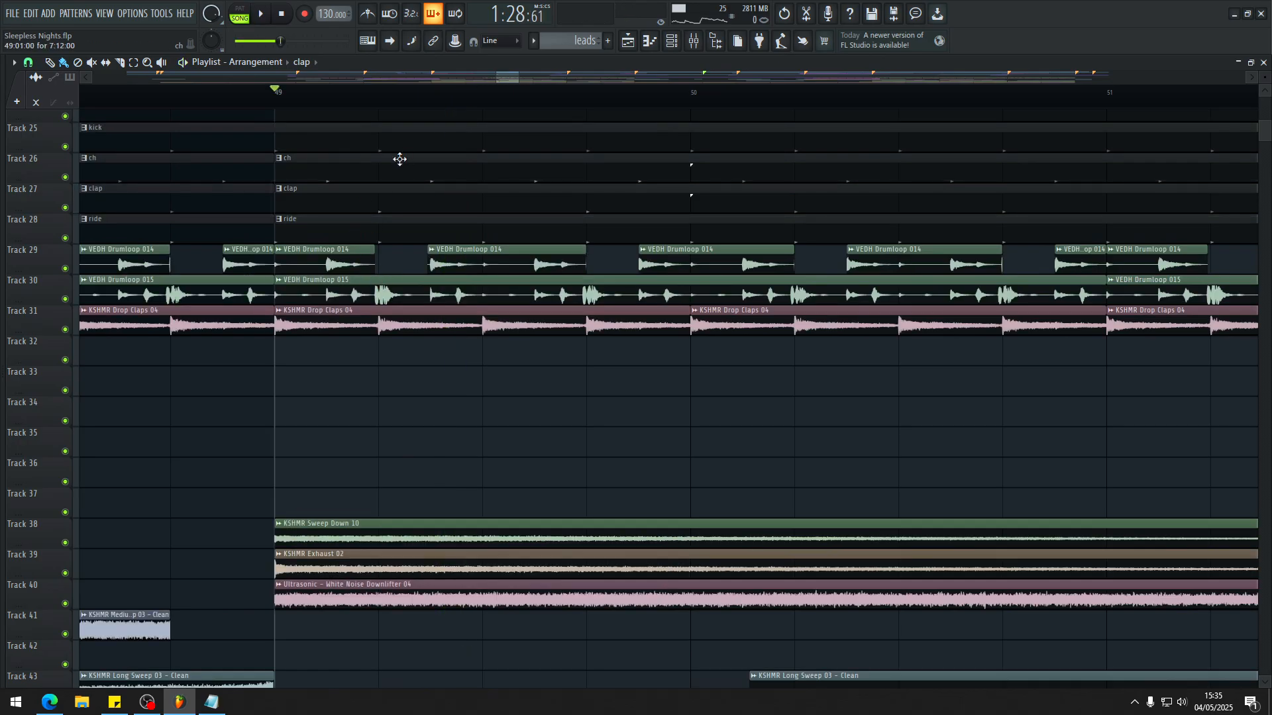
Step: Enable the ch, clap, ride, KSHMR Drop Claps 04 and both drum loop inserts and play them together from bar 49
key("F9")
key("space")
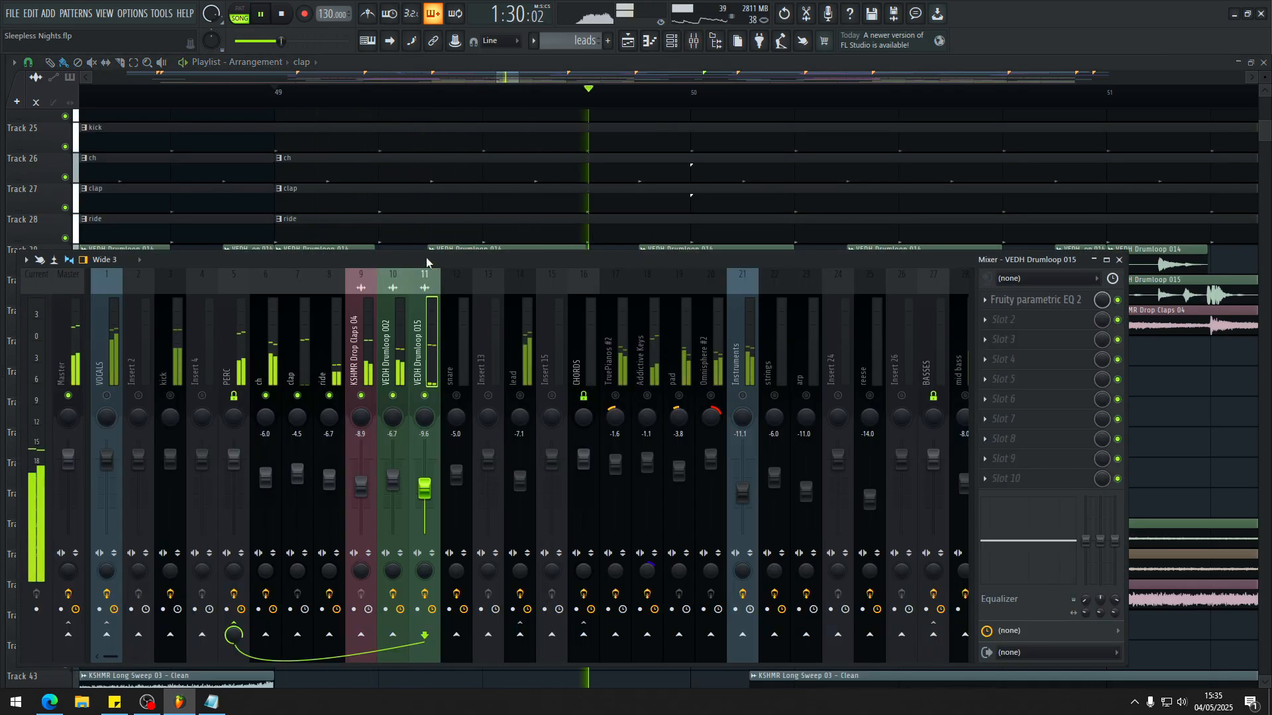
key("space")
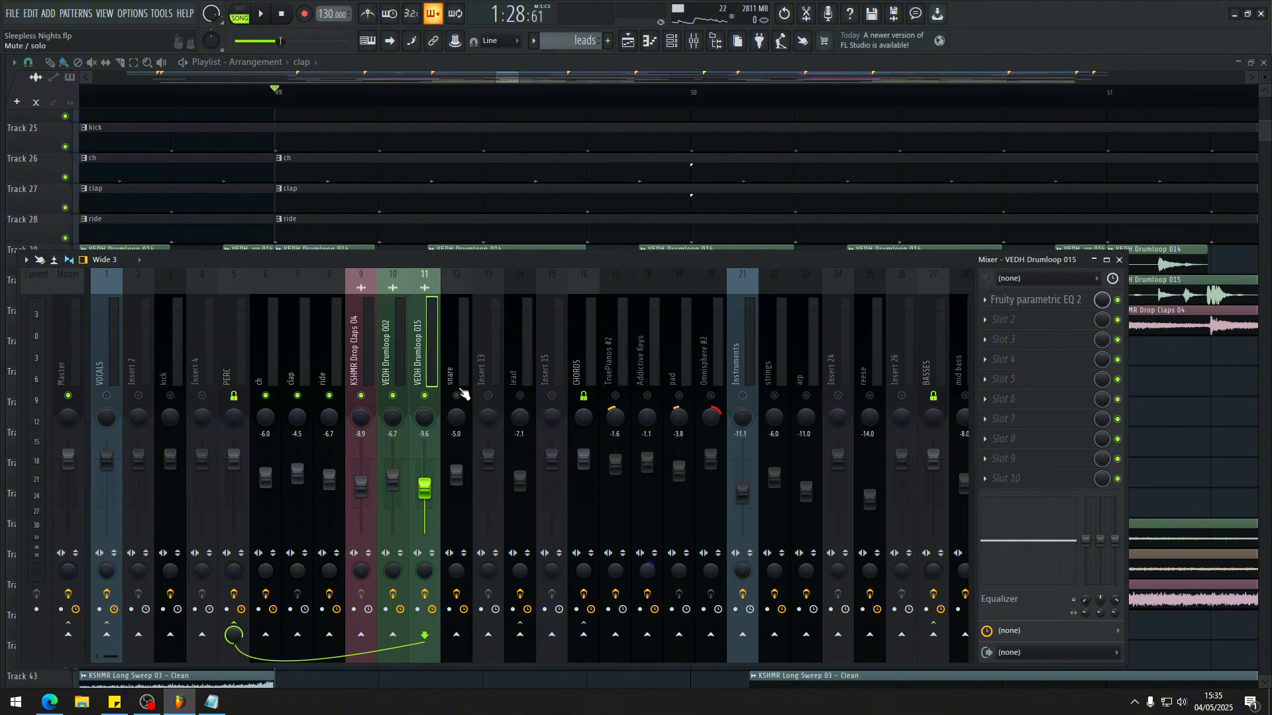
Step: Select the KSHMR Drop Claps 04 insert and replay the percussion from bar 49 while reviewing the playlist tracks
left_click(369, 368)
key("F9")
key("space")
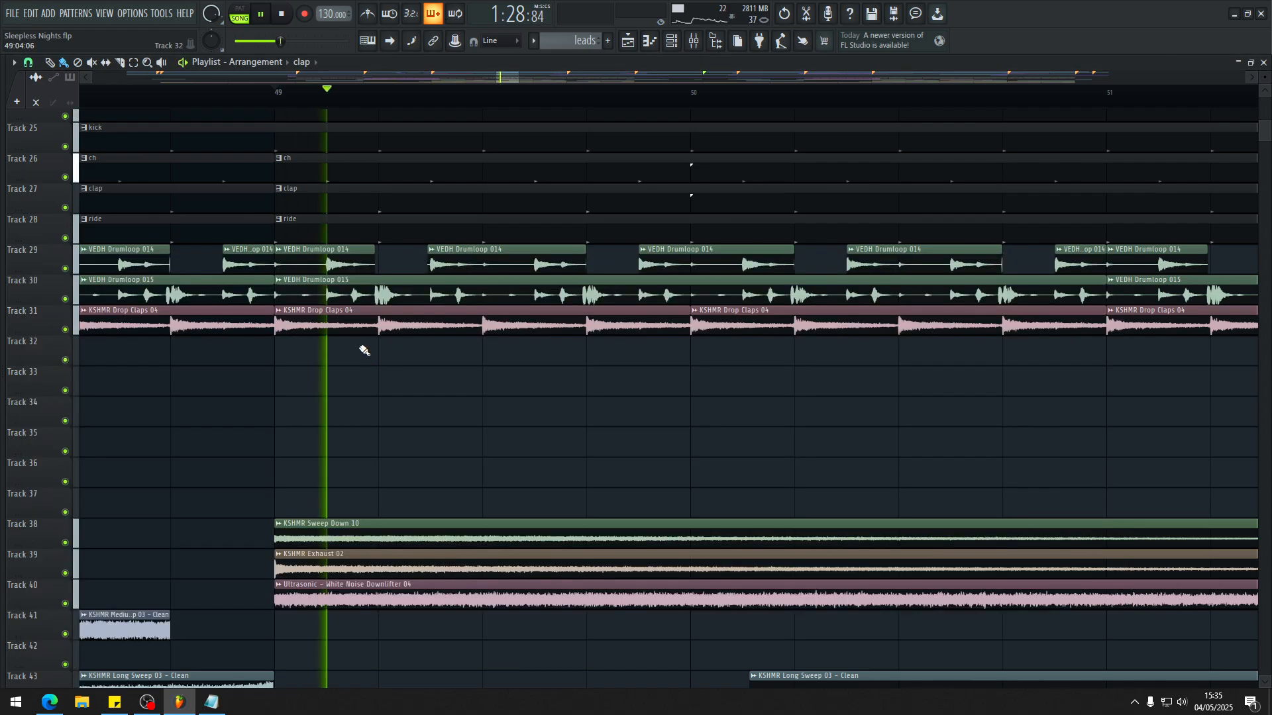
scroll(389, 400, "up", 2)
scroll(379, 390, "down", 3)
key("F9")
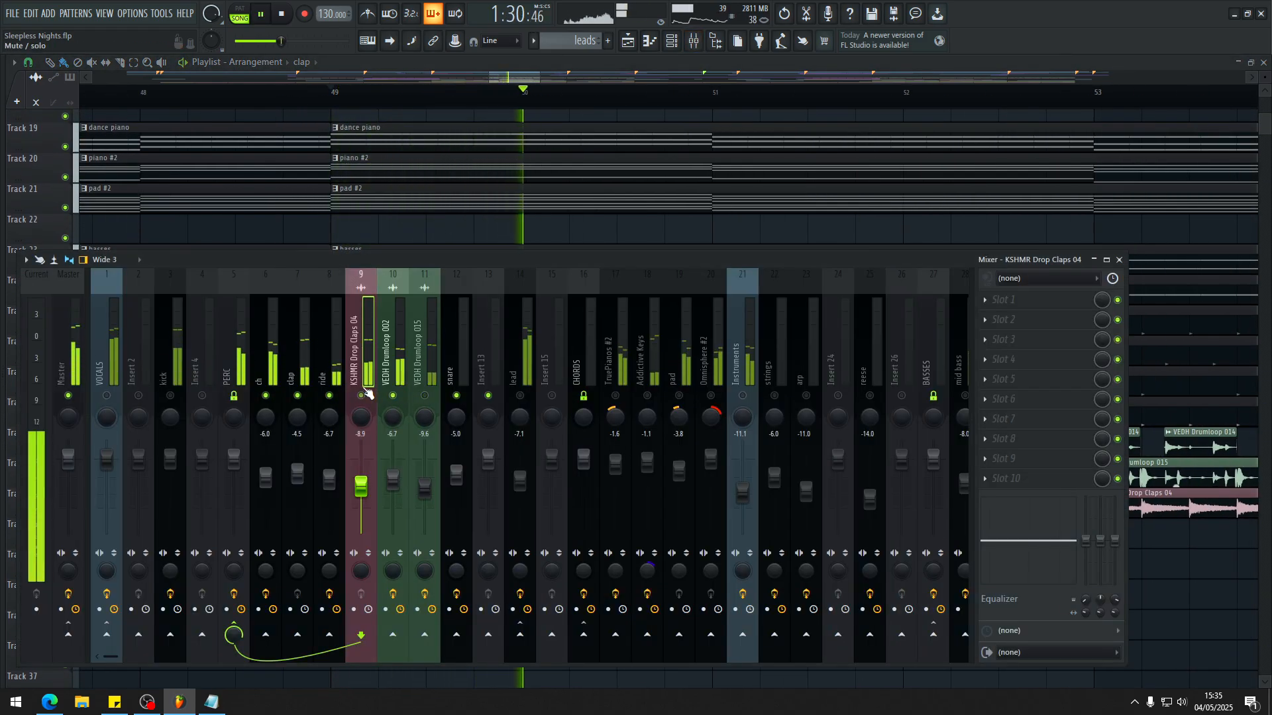
Step: Enable the kick insert and mute the percussion inserts from ch through VEDH Drumloop 015
key("space")
key("space")
left_click(171, 396)
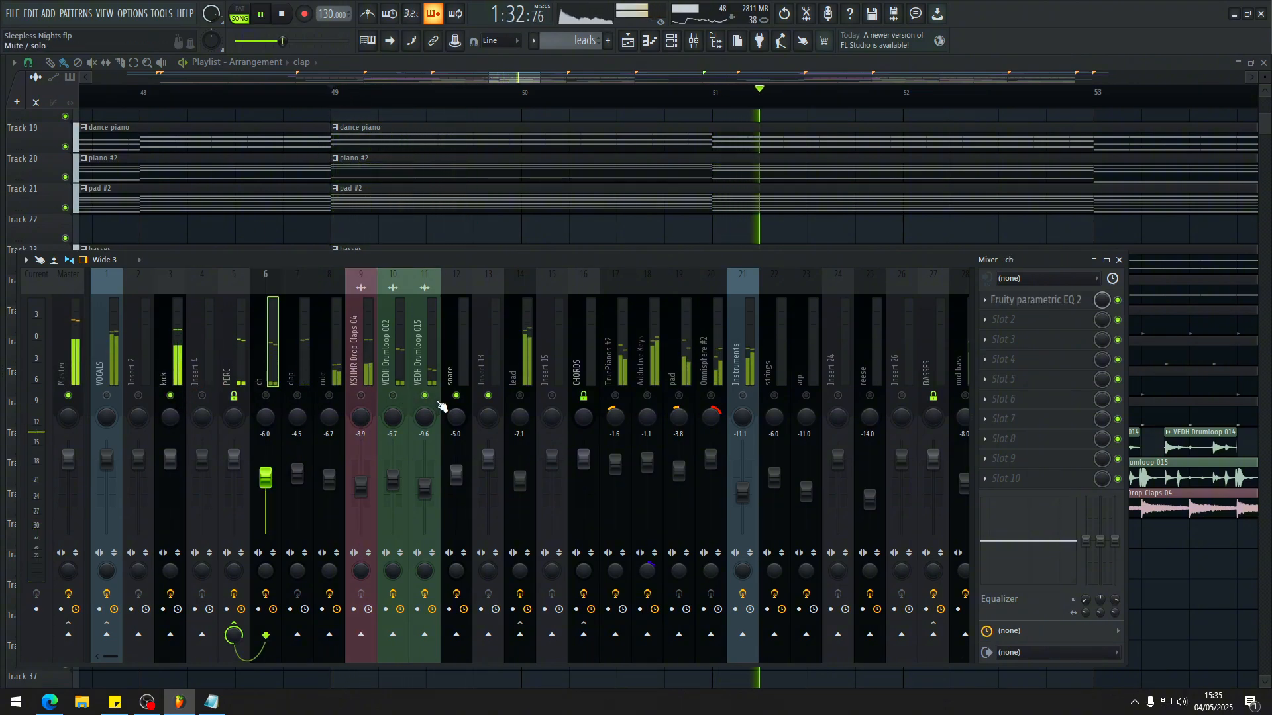
left_click(431, 398)
left_click(265, 397)
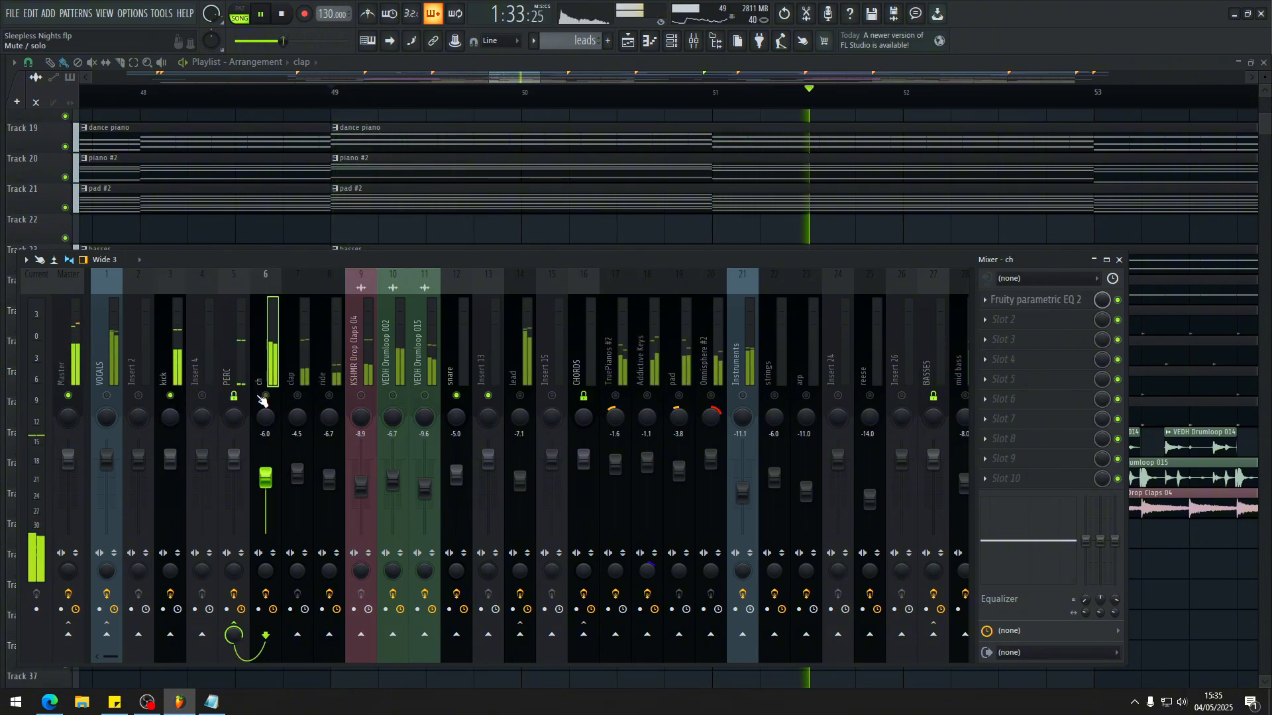
Step: Bring the ch, clap and ride inserts back in one after another, replaying from bar 49 for each layer
key("space")
key("space")
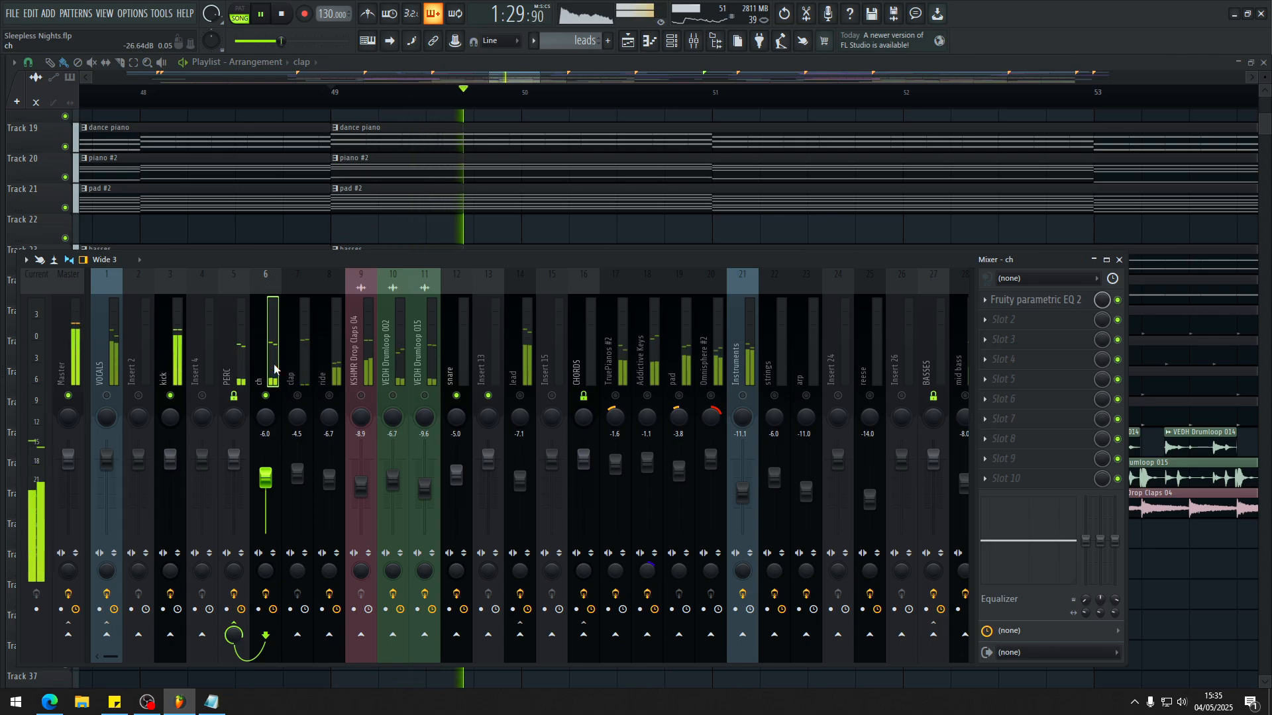
key("space")
left_click(297, 396)
key("space")
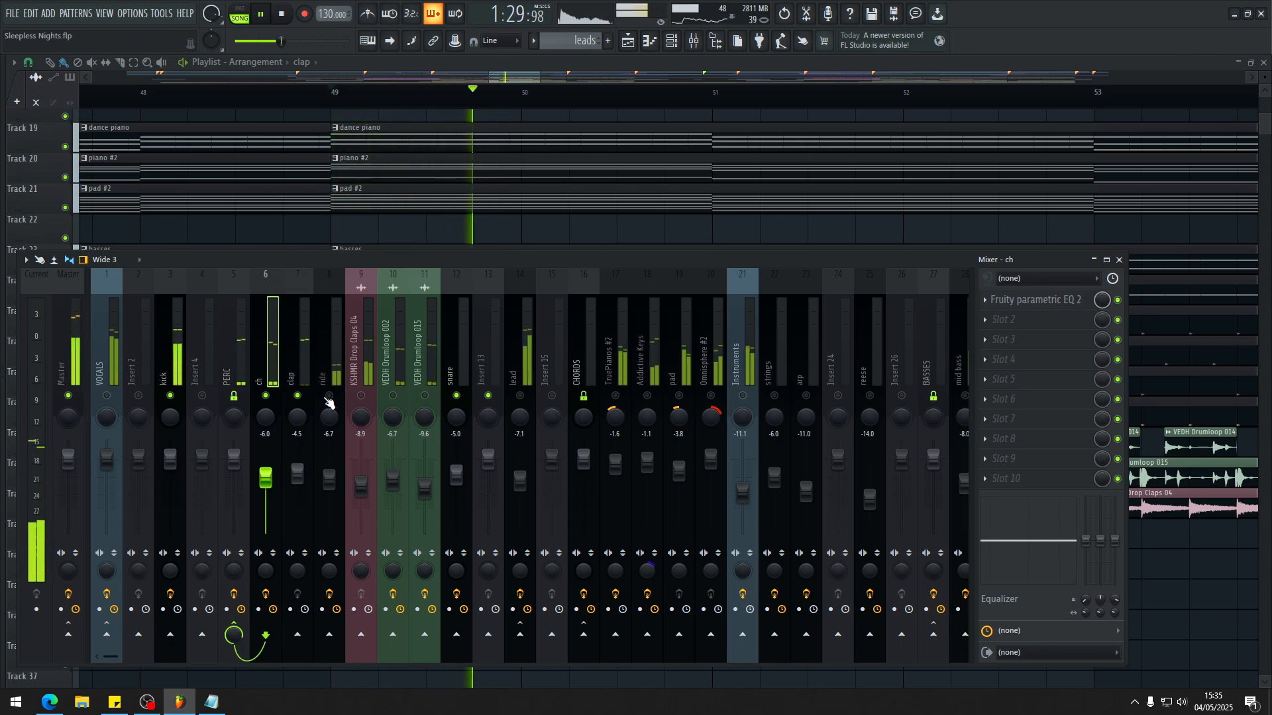
key("space")
key("space")
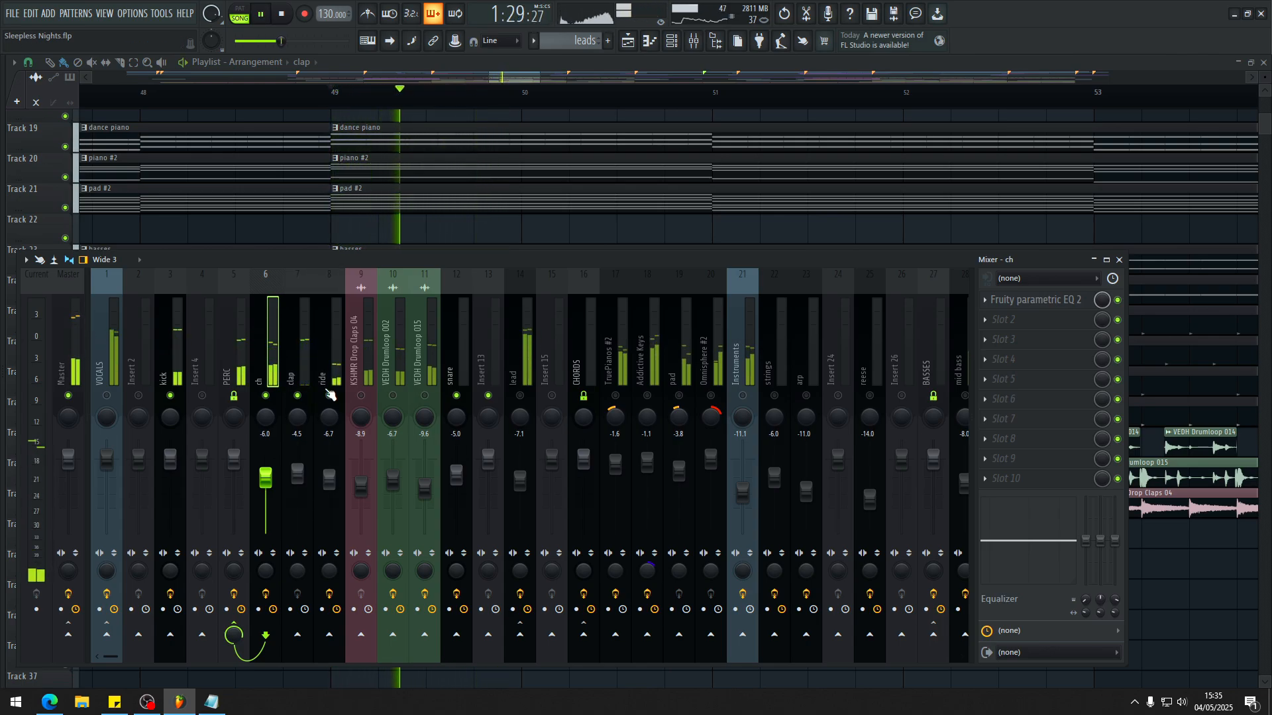
key("space")
key("space")
Step: Unmute the KSHMR Drop Claps 04, VEDH Drumloop 002 and VEDH Drumloop 015 inserts and play the full percussion group
left_click(361, 397)
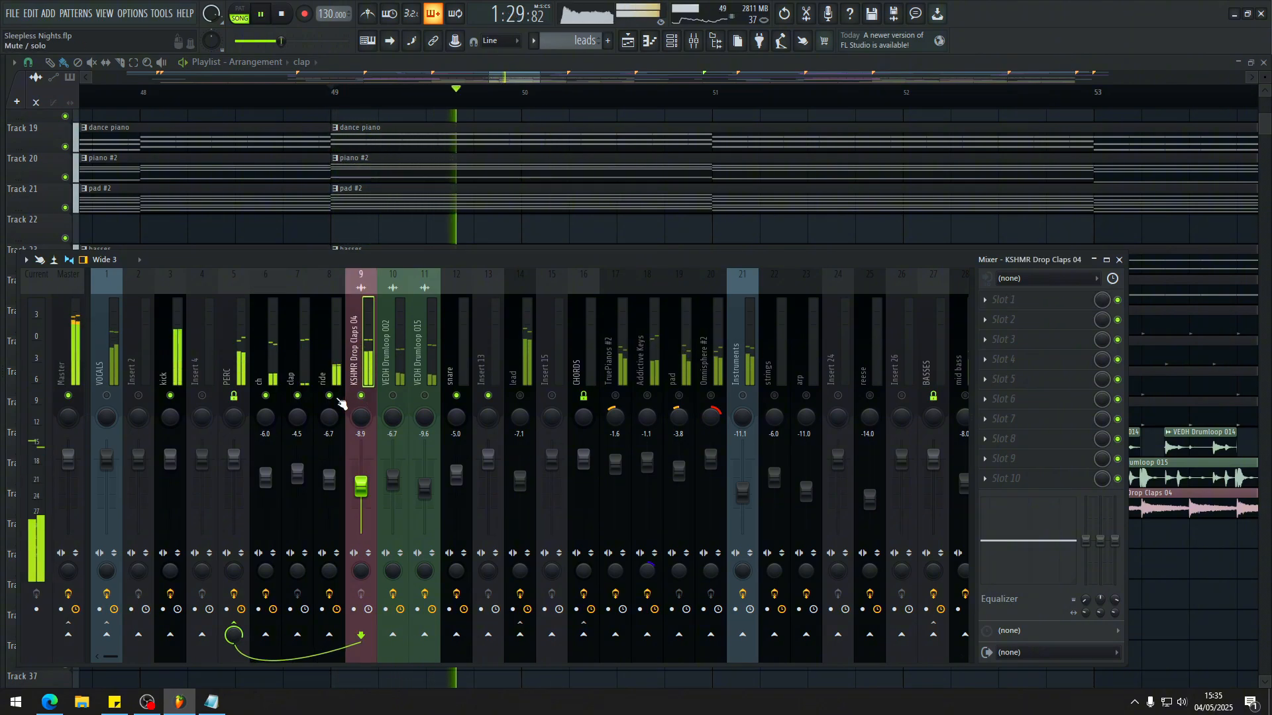
left_click(399, 389)
key("space")
left_click(395, 397)
left_click(424, 396)
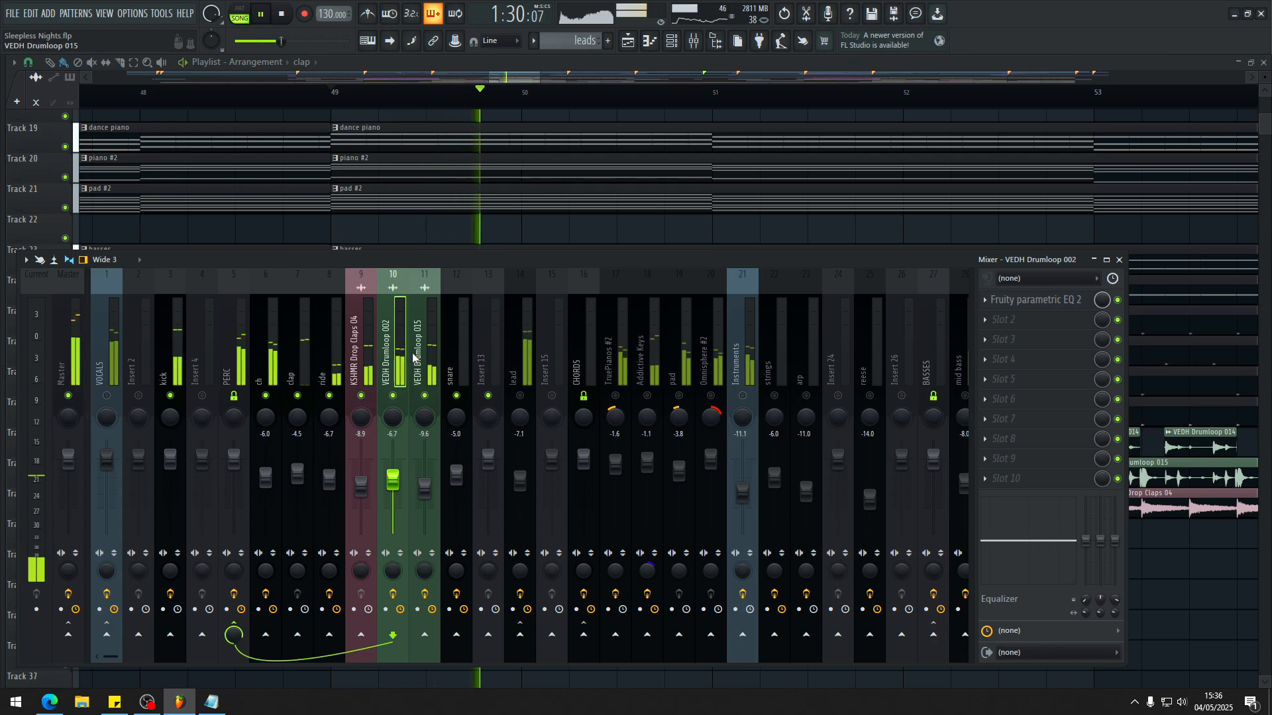
scroll(410, 356, "down", 3)
scroll(371, 351, "up", 3)
scroll(402, 359, "down", 2)
scroll(400, 355, "up", 2)
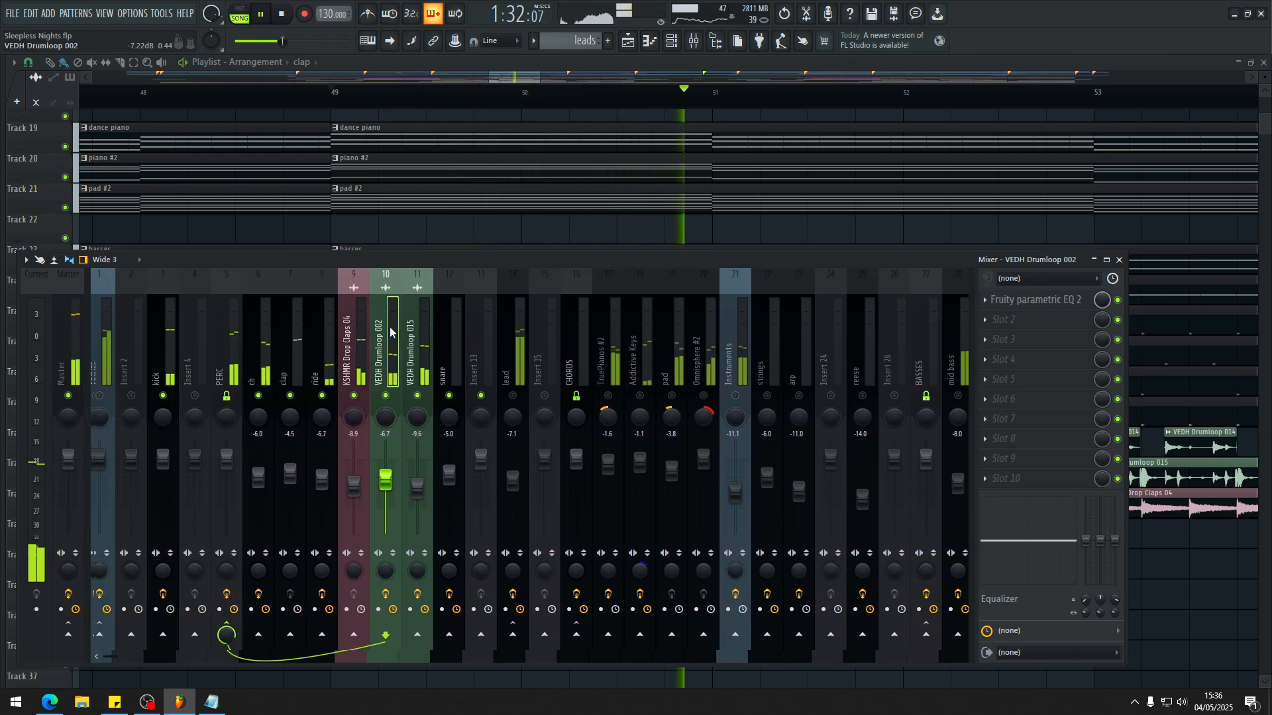
key("space")
Step: Unmute the Ultrasonic - Crowd Fx 02 insert in the FX group and play it with the percussion from bar 49
key("F9")
scroll(513, 339, "down", 3)
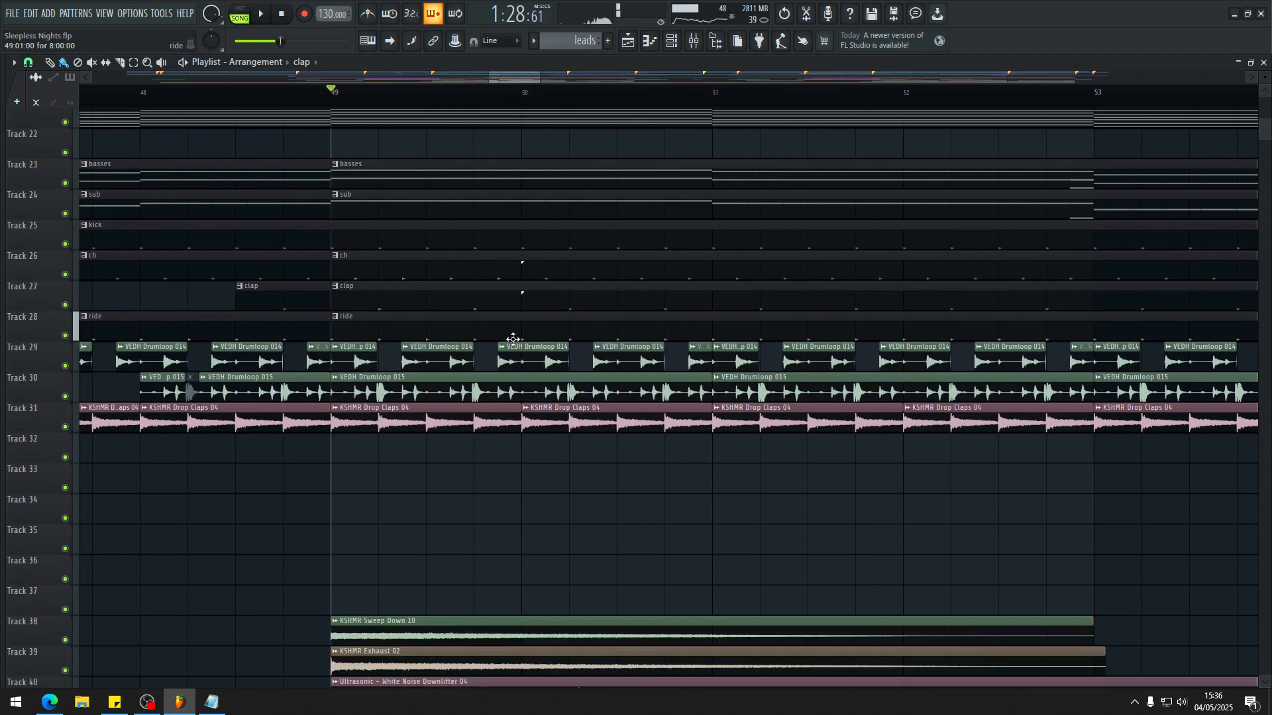
scroll(513, 340, "down", 17)
key("F9")
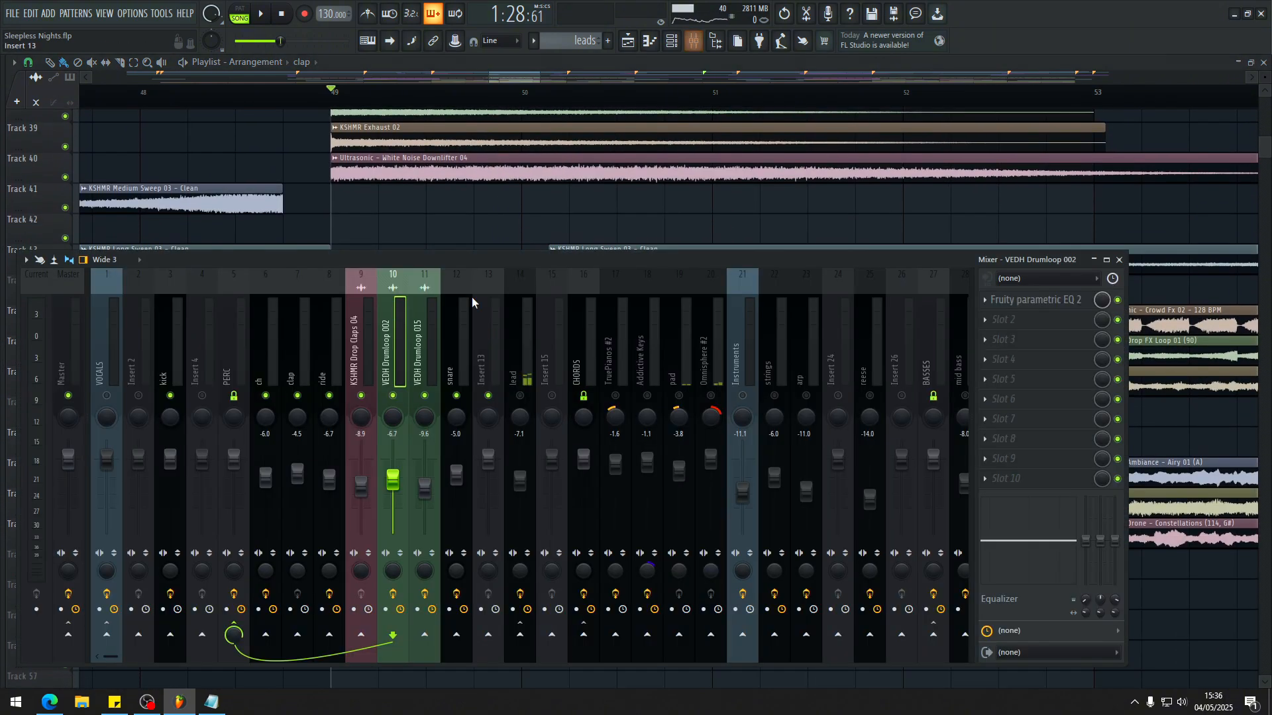
scroll(464, 311, "down", 10)
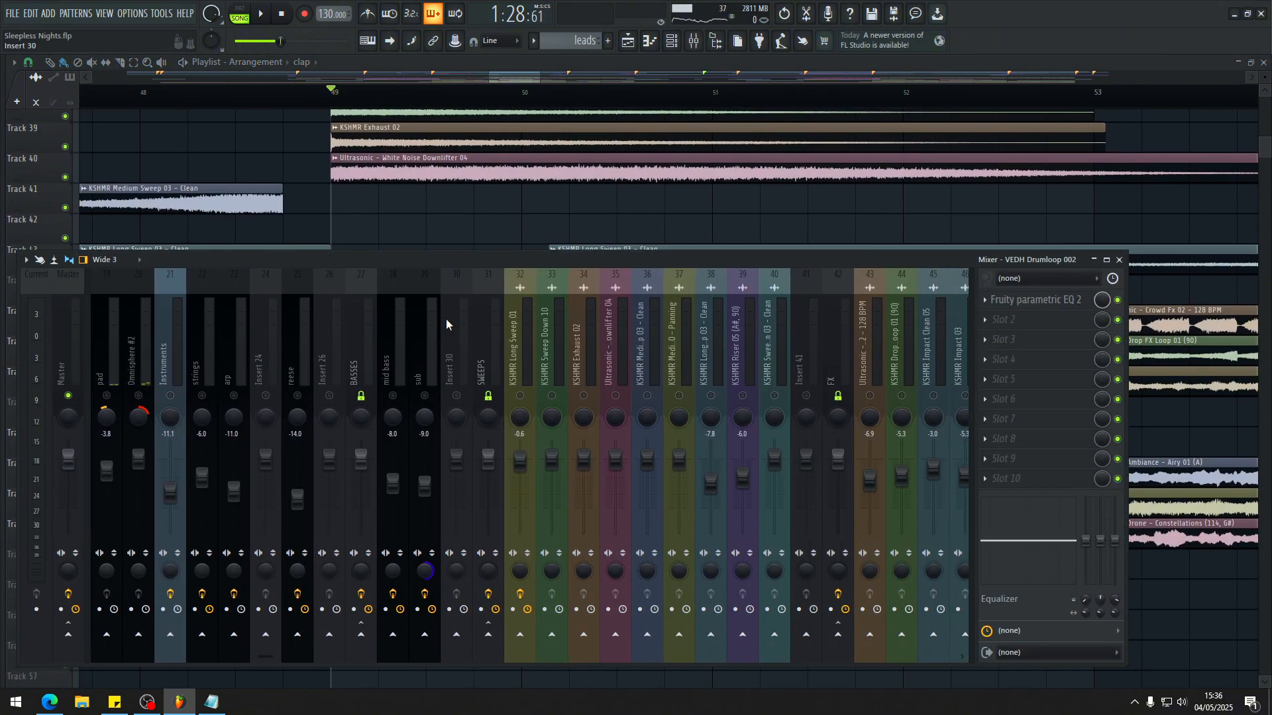
scroll(447, 319, "down", 8)
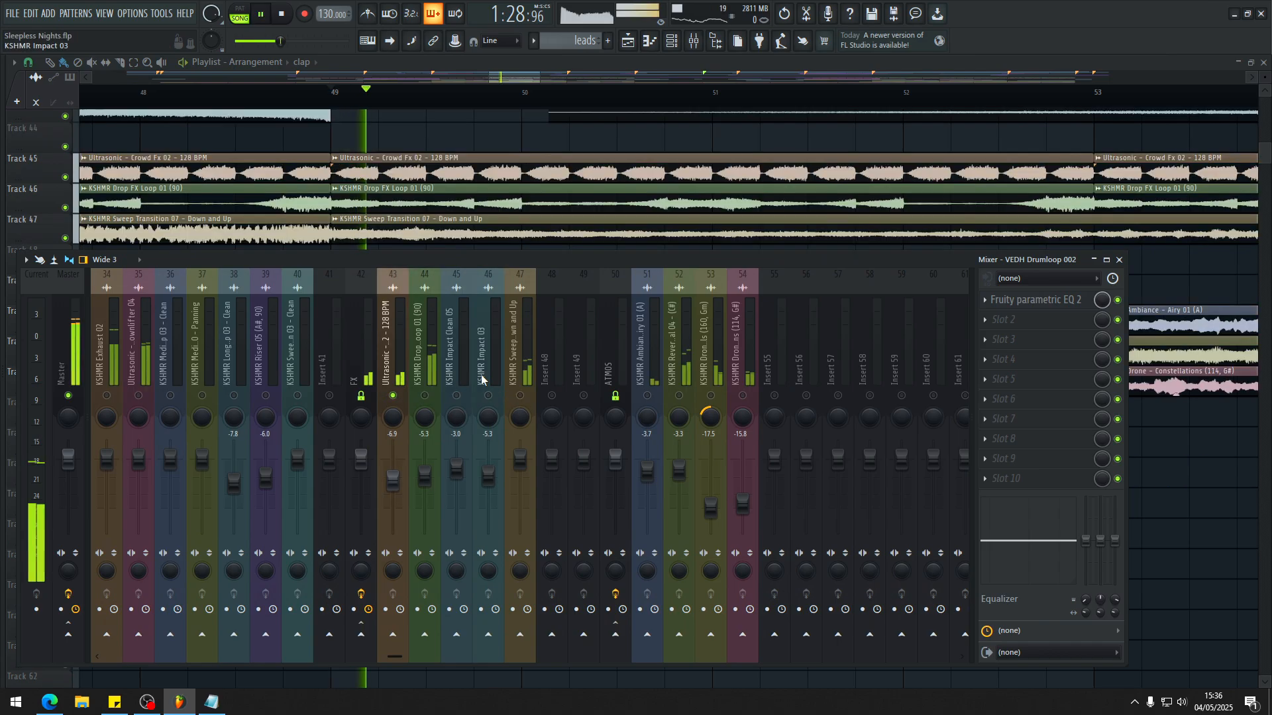
right_click(392, 395)
left_click(392, 325)
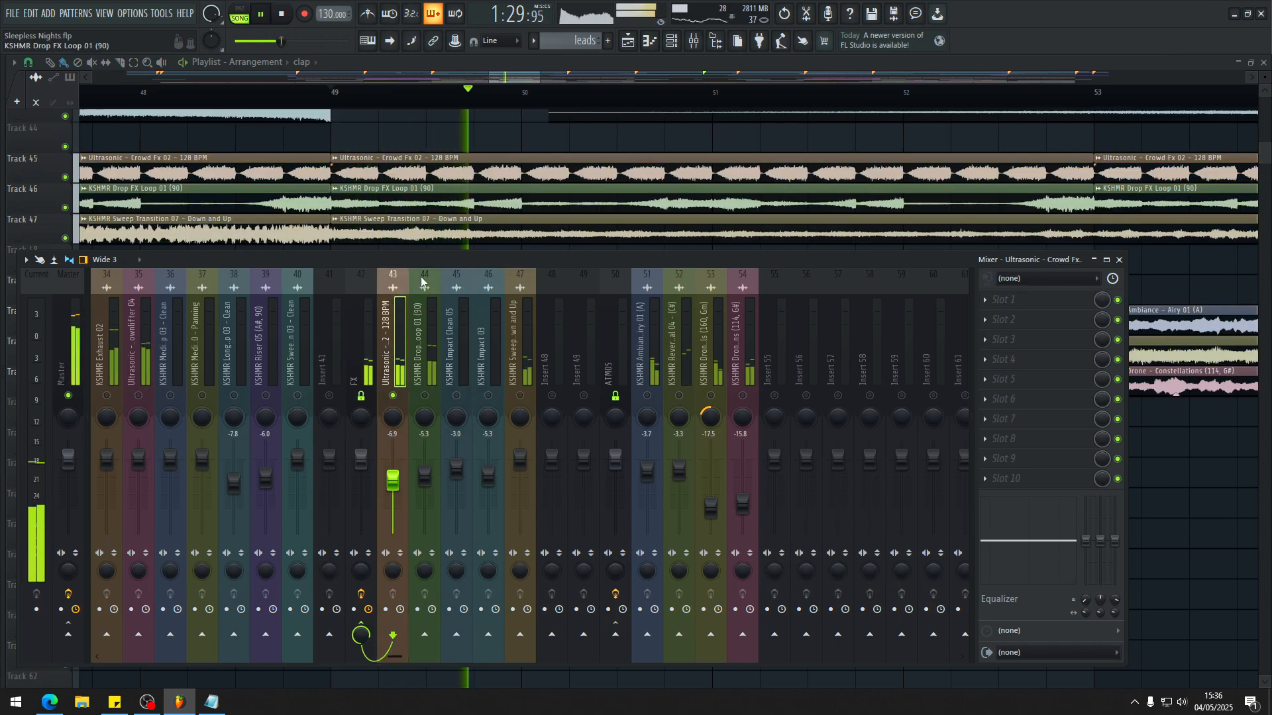
Step: Try a louder volume on the Ultrasonic - Crowd Fx 02 insert, audition it from bar 49, and undo the fader change
left_click(396, 478, "alt")
key("ctrl+z")
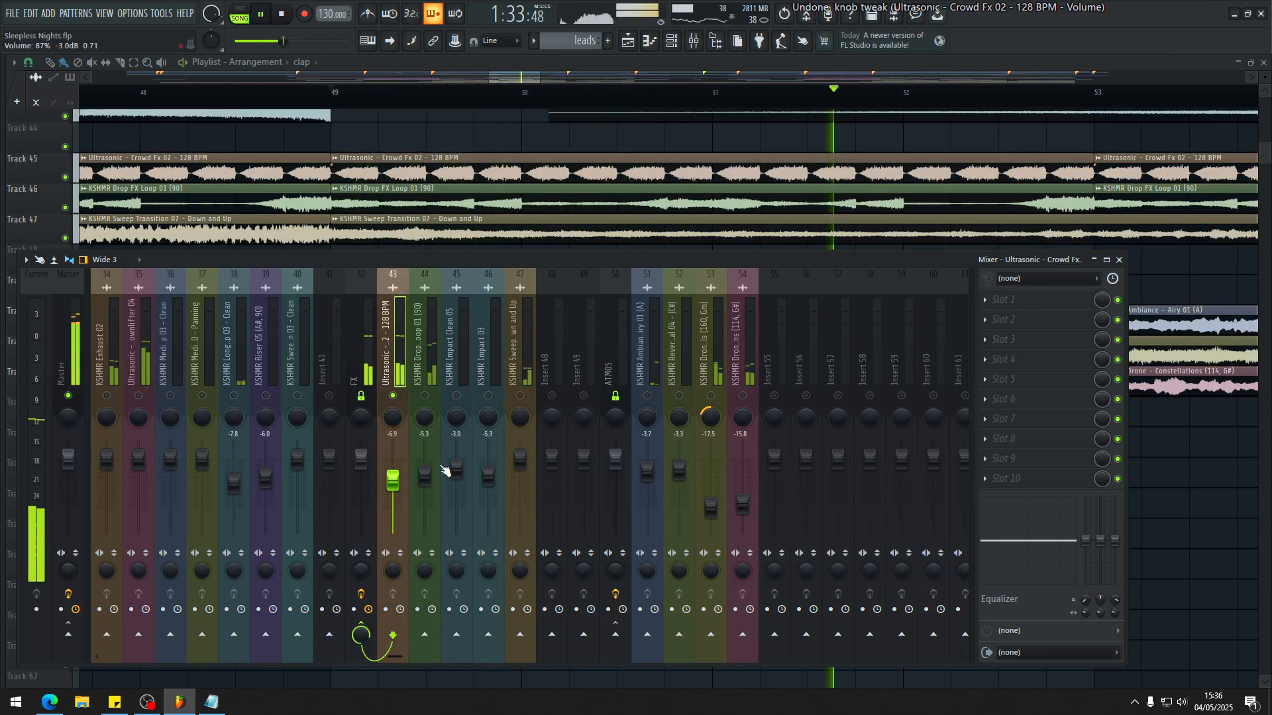
key("space")
left_click_drag(393, 468, 393, 441)
key("space")
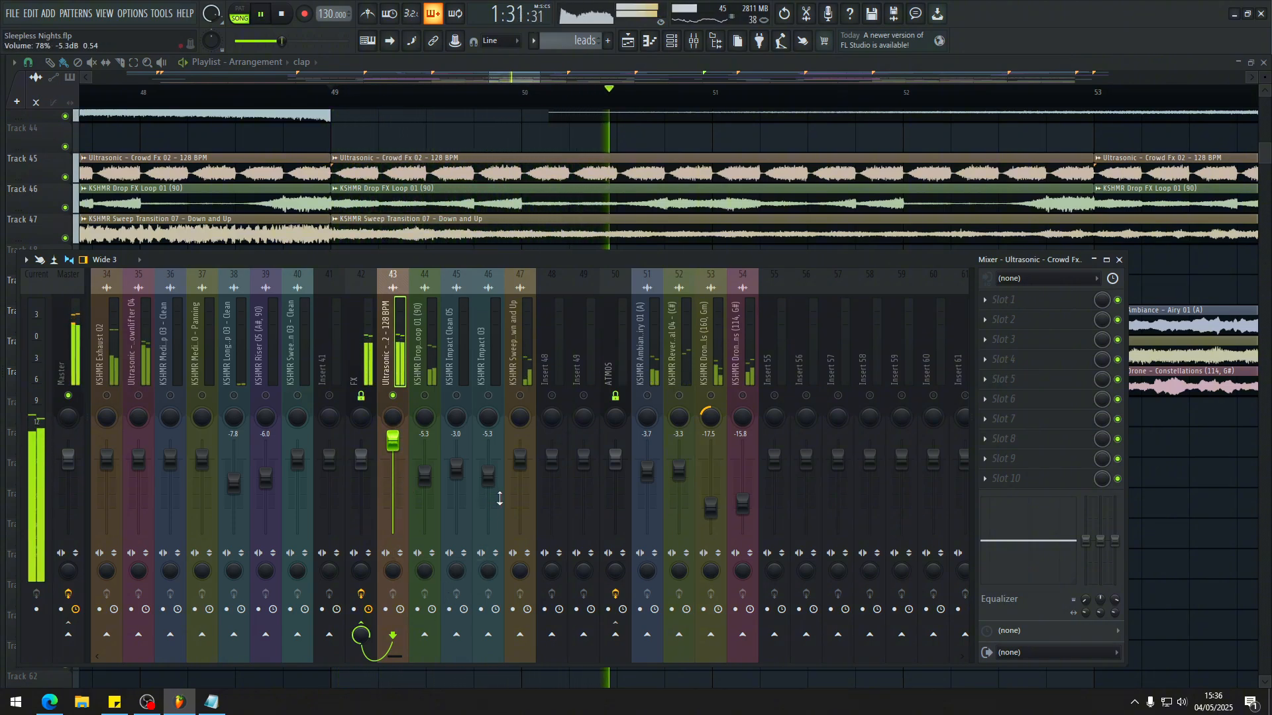
key("space")
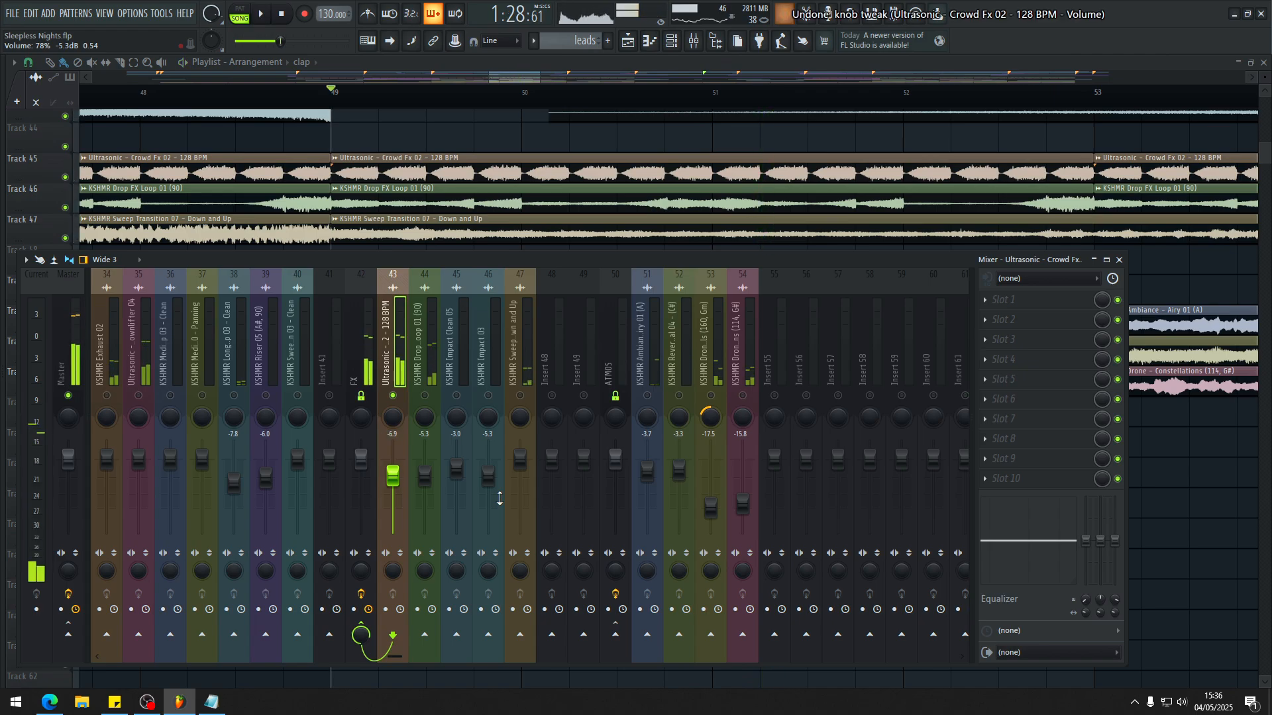
key("ctrl+z")
key("space")
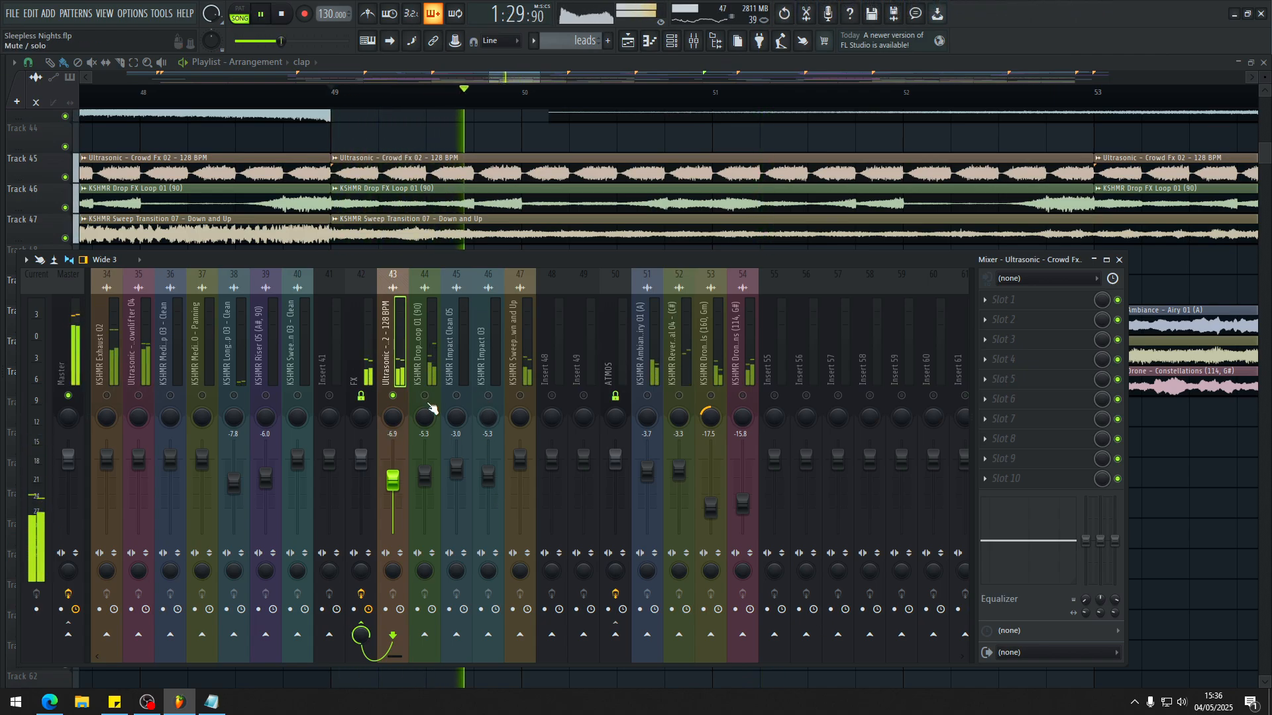
Step: Mute the Crowd Fx insert, unmute KSHMR Drop FX Loop 01 (90), and audition that loop from bar 49
key("space")
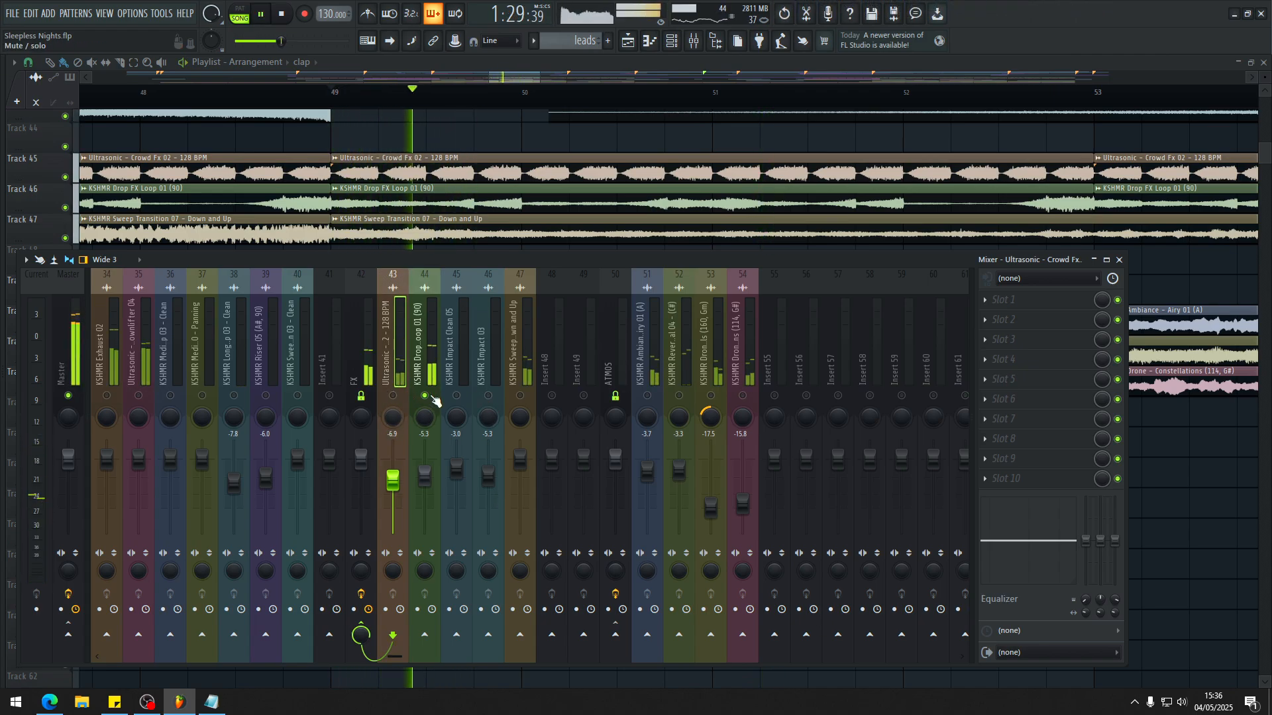
scroll(392, 196, "down", 2)
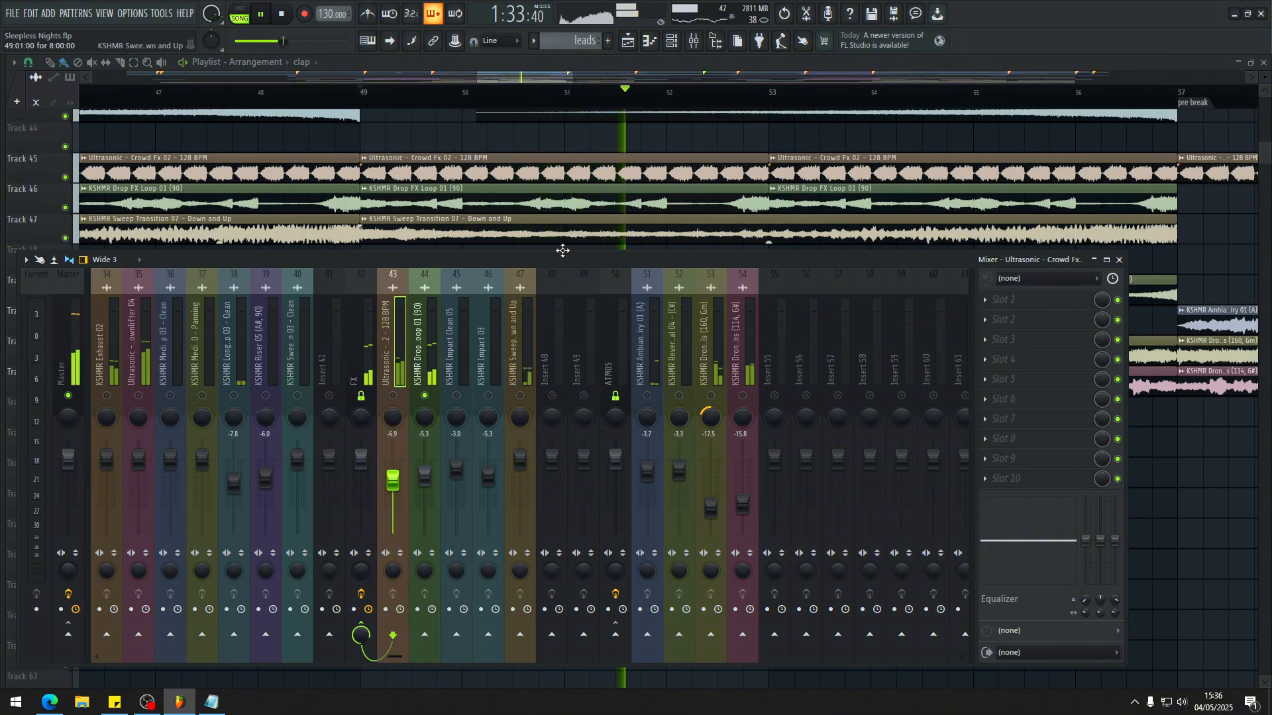
left_click(425, 356)
scroll(402, 339, "up", 7)
key("space")
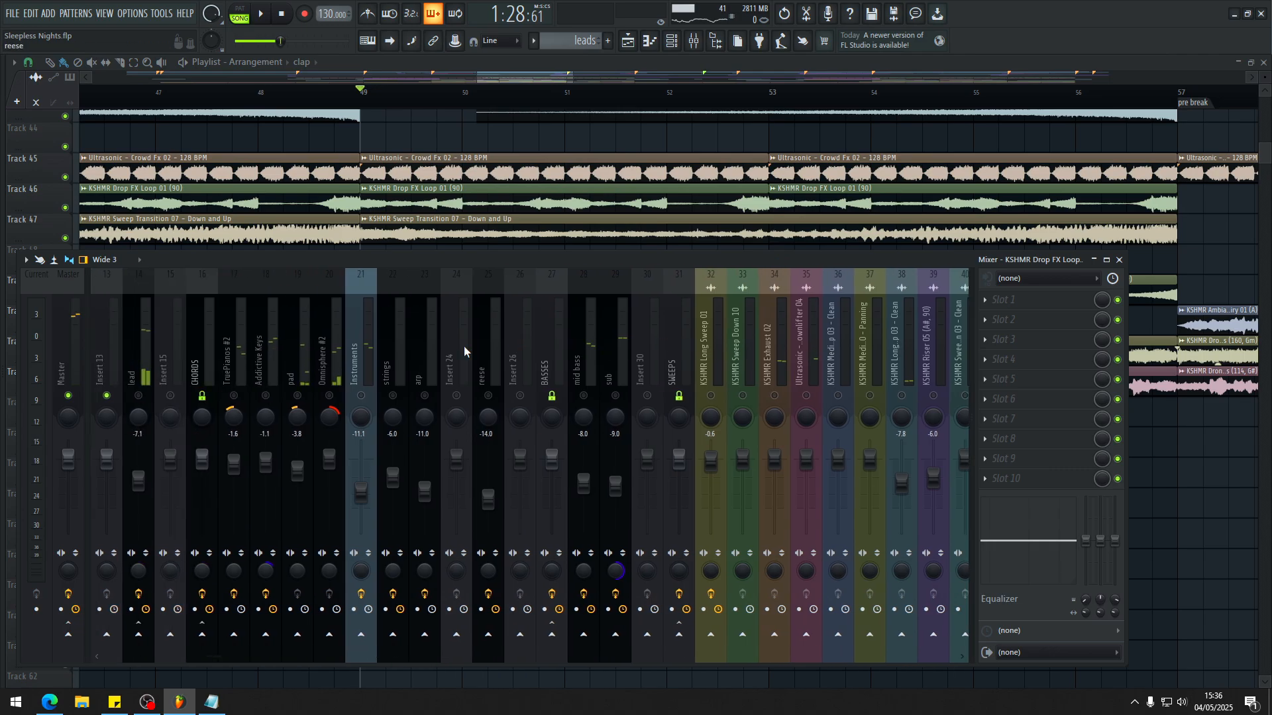
Step: Play the drop from bar 49 with KSHMR Drop FX Loop 01 (90) and check the percussion and FX inserts in the mixer
scroll(465, 346, "down", 5)
scroll(702, 356, "up", 6)
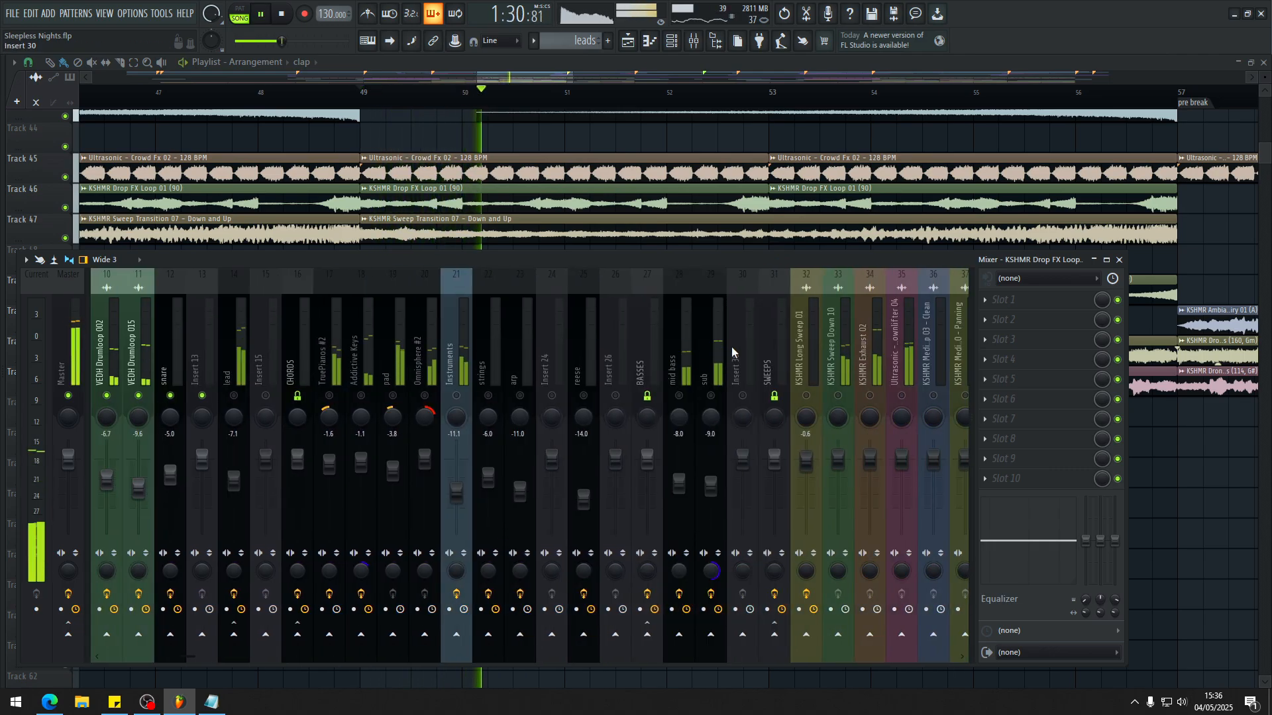
scroll(686, 332, "up", 3)
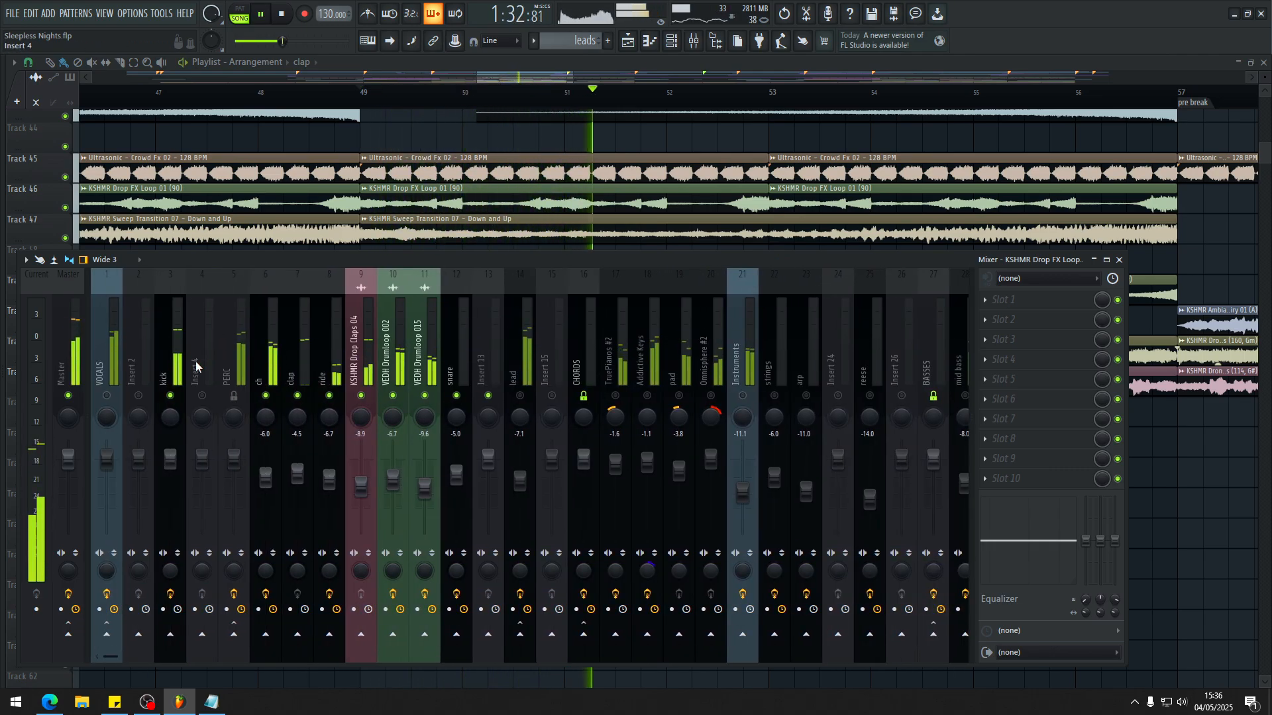
scroll(496, 324, "down", 10)
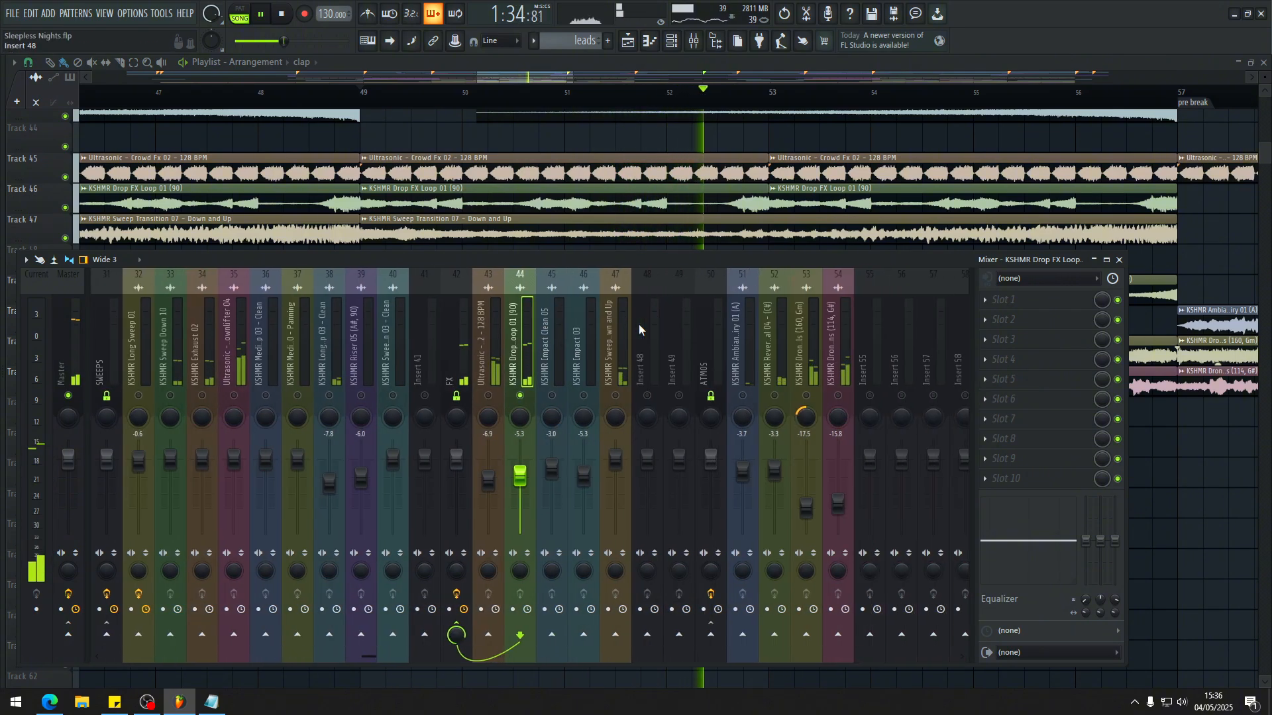
key("space")
scroll(629, 341, "up", 10)
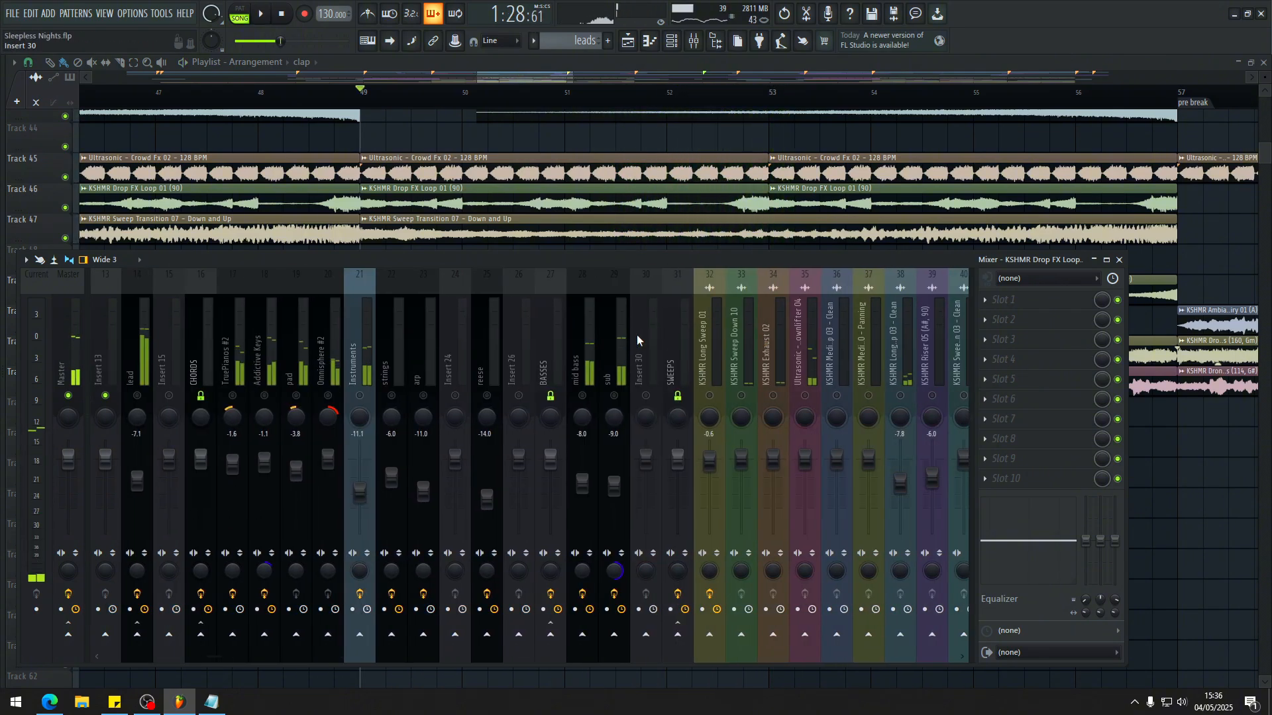
Step: Unmute the KSHMR Sweep Transition 07 - Down and Up insert and audition it with the percussion and FX loop from bar 49
key("space")
scroll(220, 352, "down", 12)
left_click(424, 344)
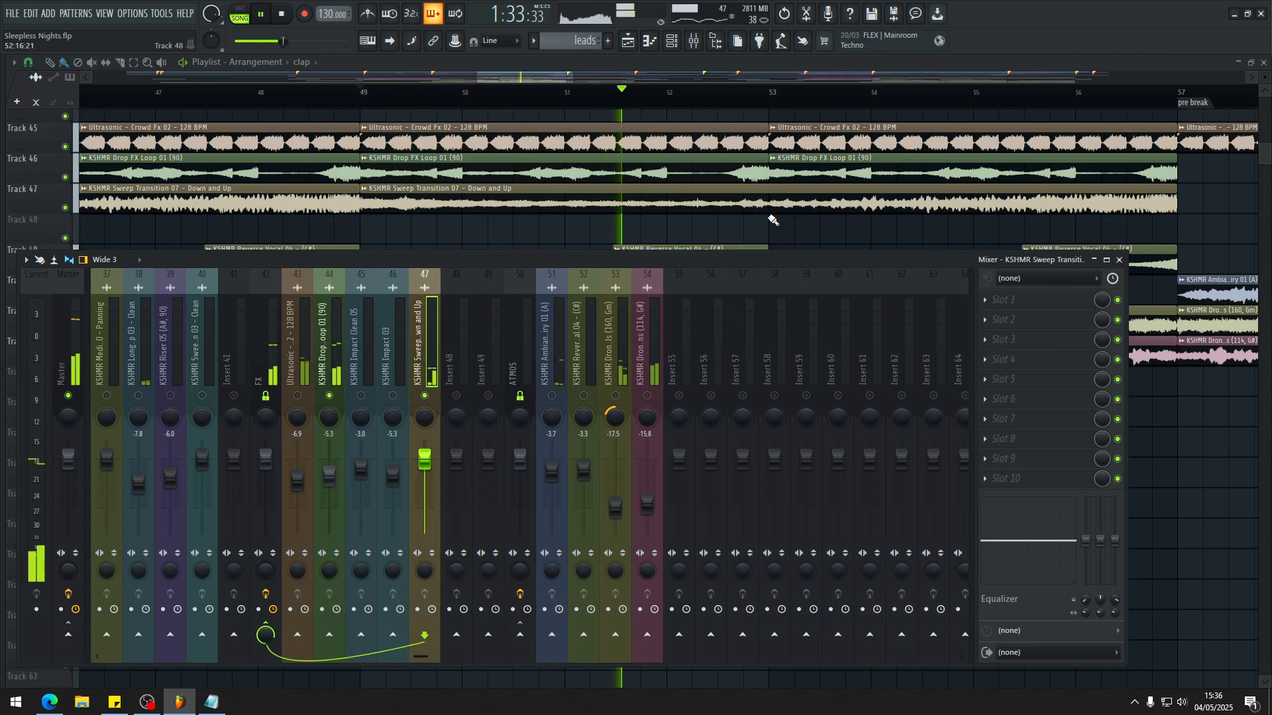
scroll(768, 220, "down", 2)
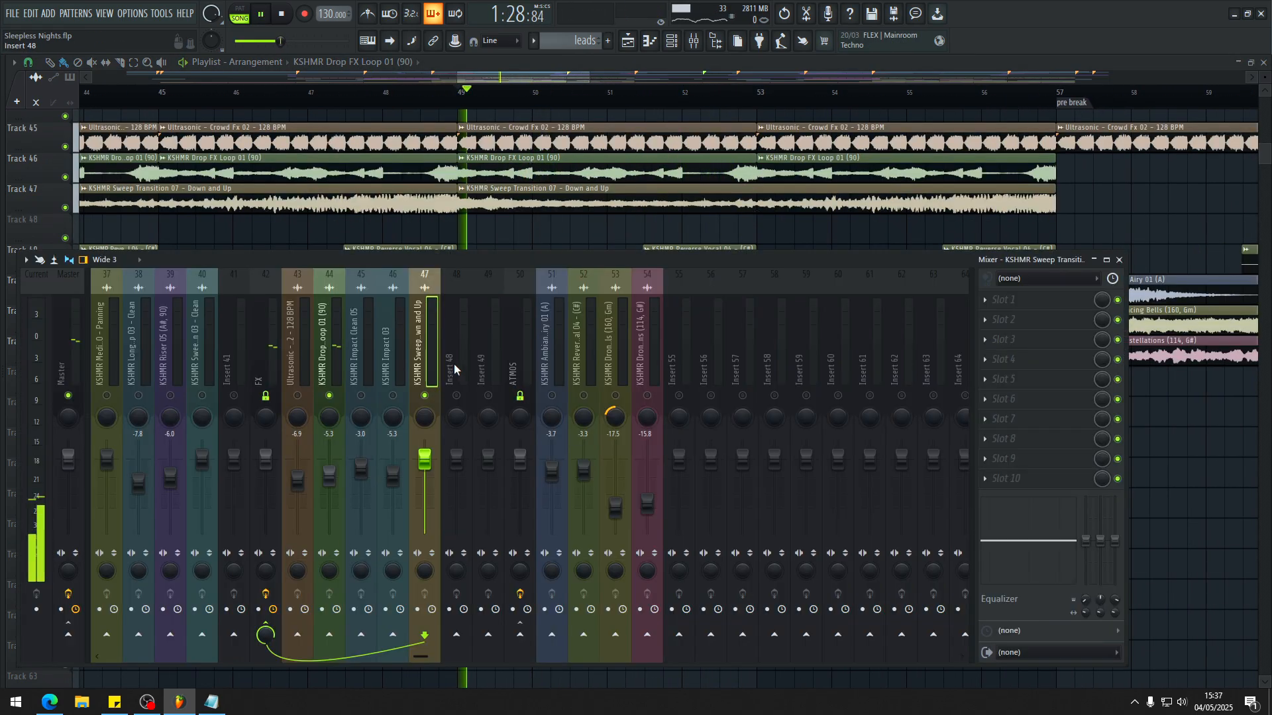
scroll(581, 355, "up", 12)
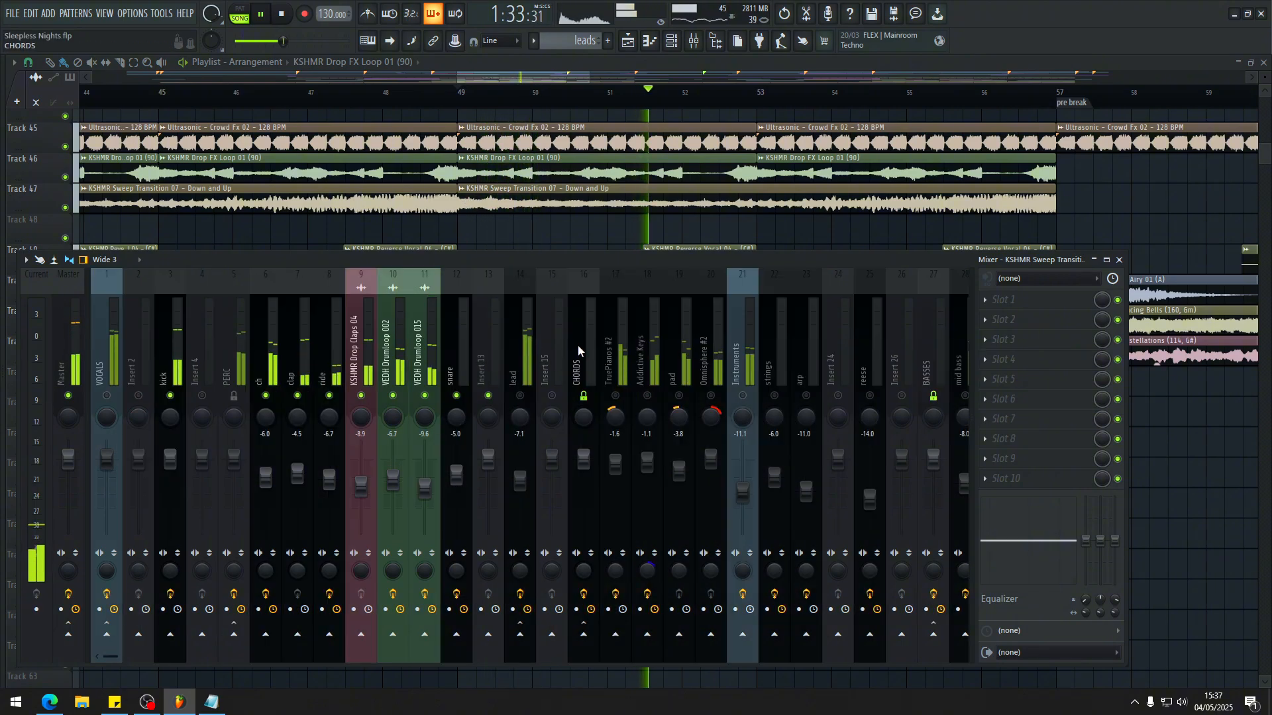
scroll(695, 307, "down", 2)
scroll(908, 205, "down", 3)
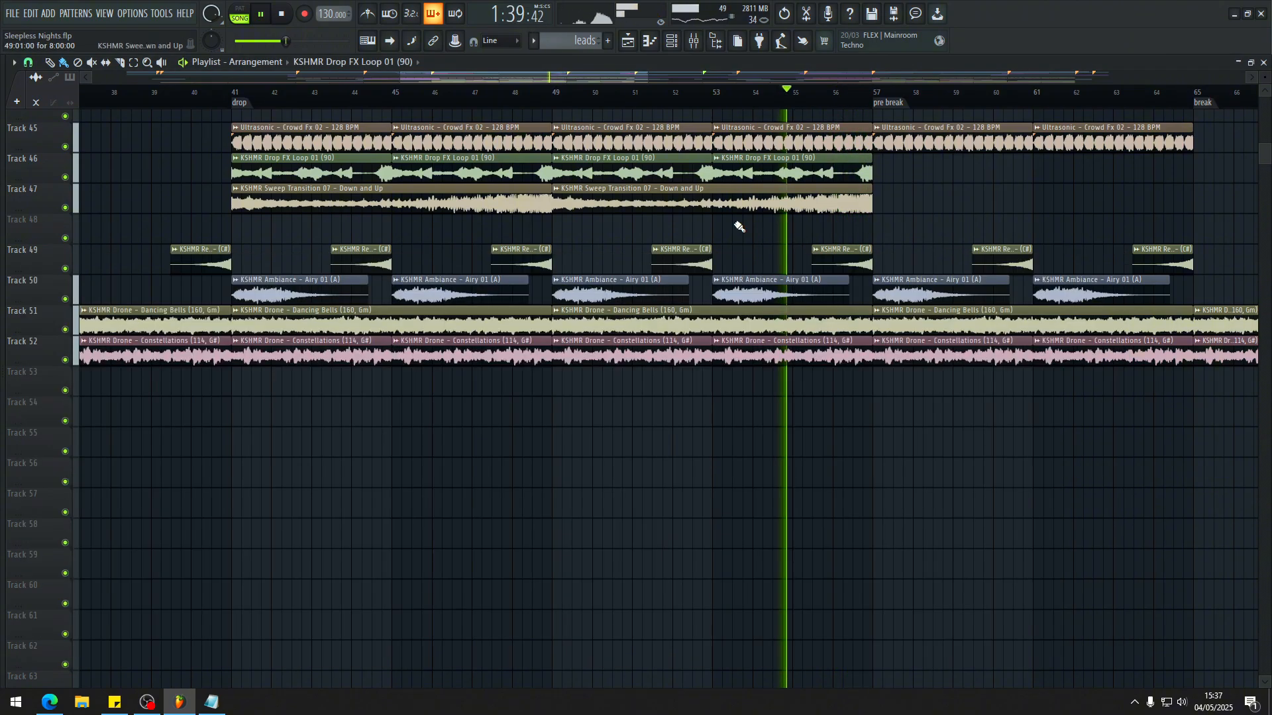
Step: Re-enable all mixer inserts by toggling solo on the Ultrasonic white noise downlifter insert, and close the mixer
key("F9")
scroll(602, 352, "down", 3)
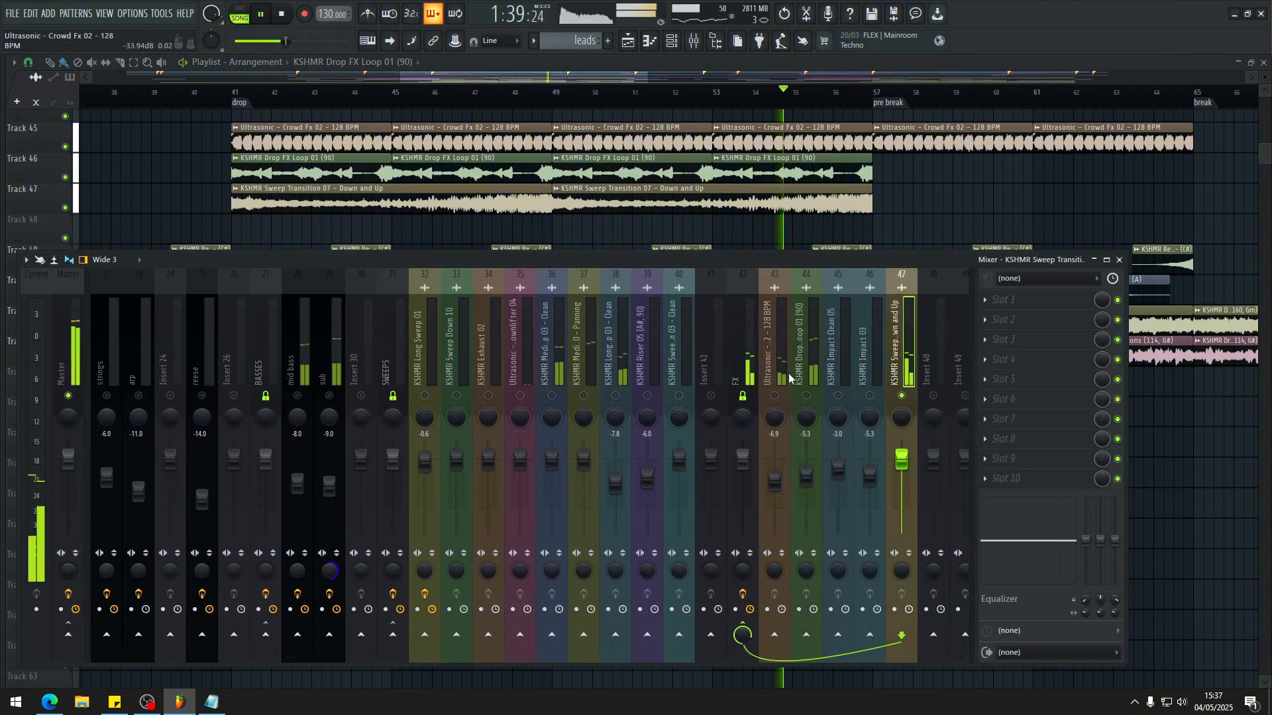
left_click(806, 357)
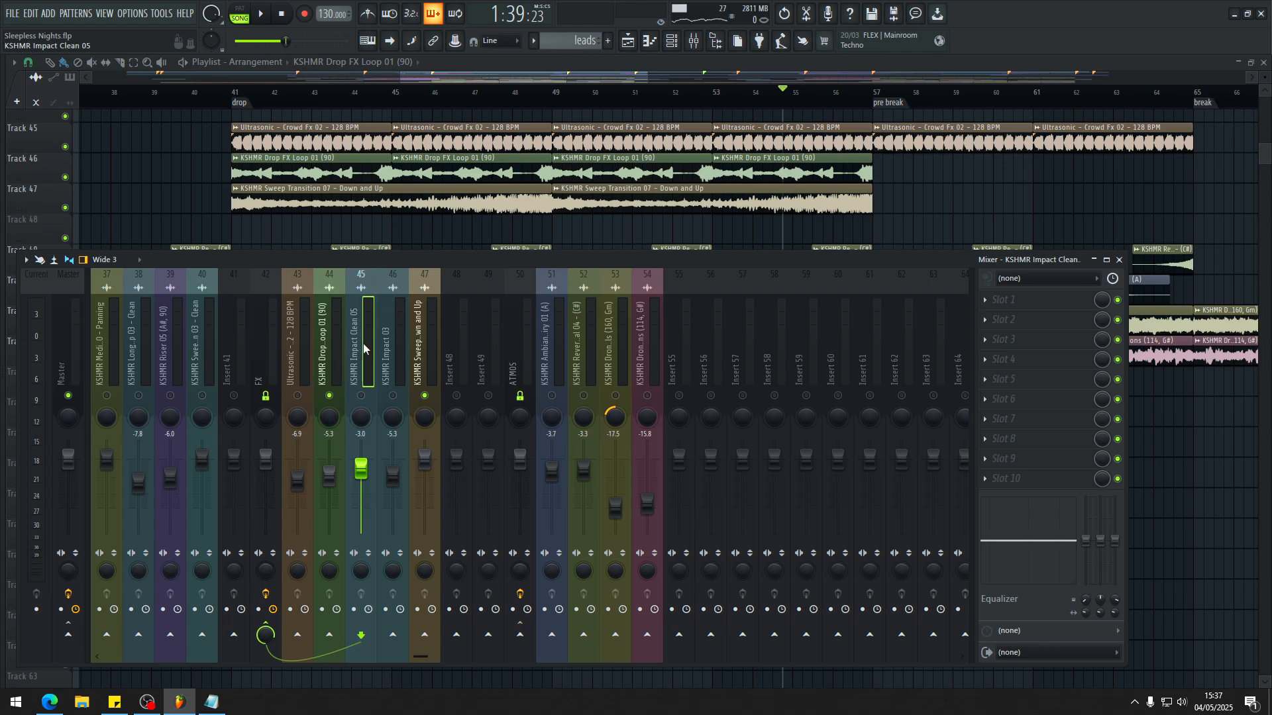
scroll(363, 348, "up", 3)
left_click(325, 349)
key("s")
key("s")
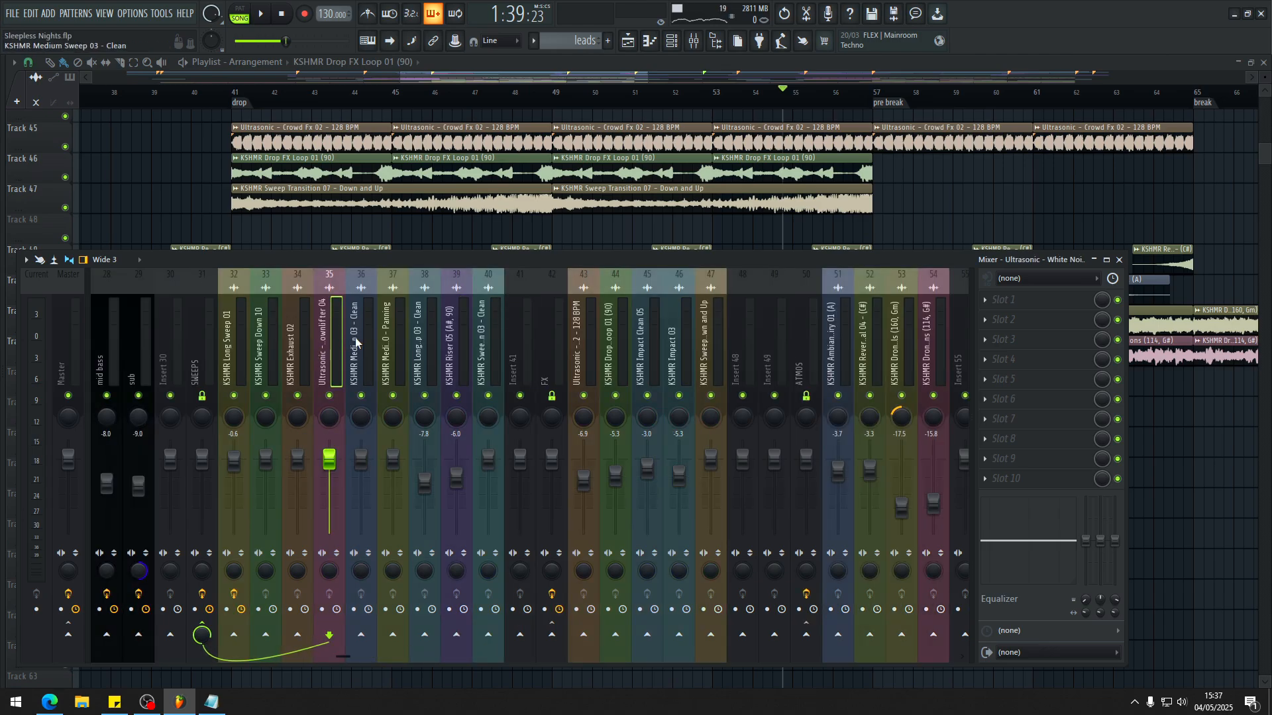
scroll(356, 342, "up", 9)
left_click(333, 346)
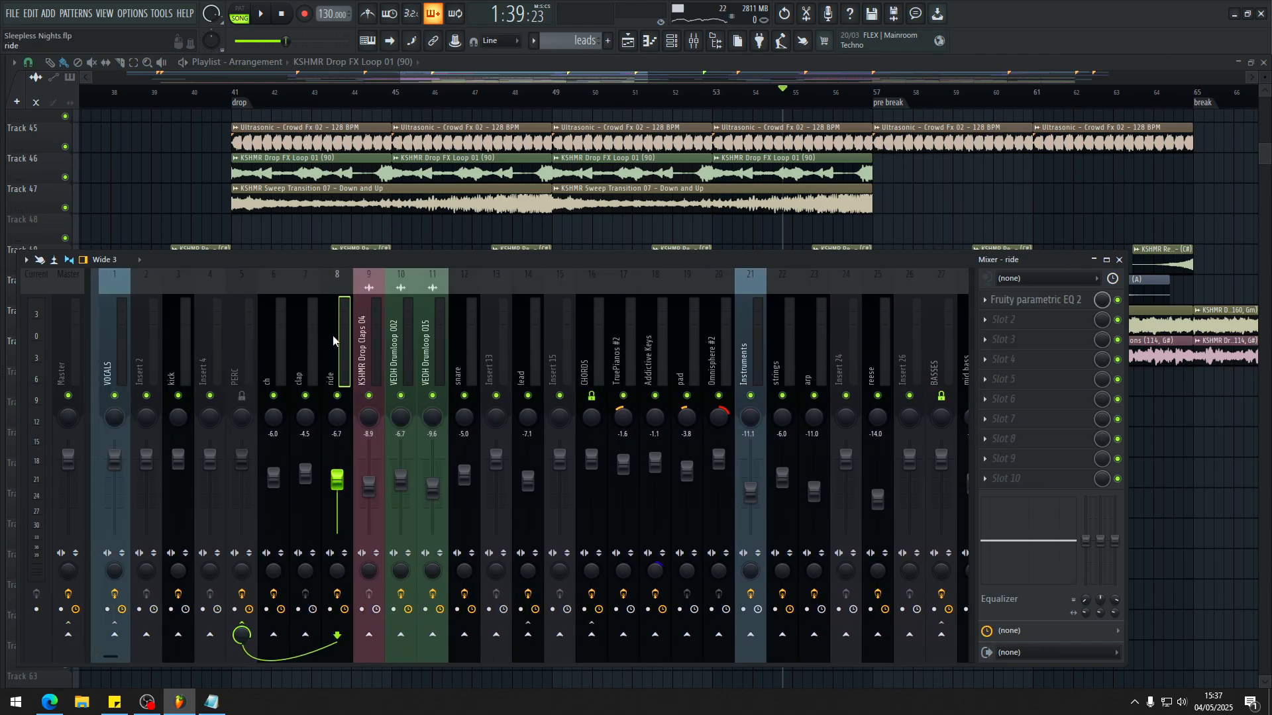
key("F9")
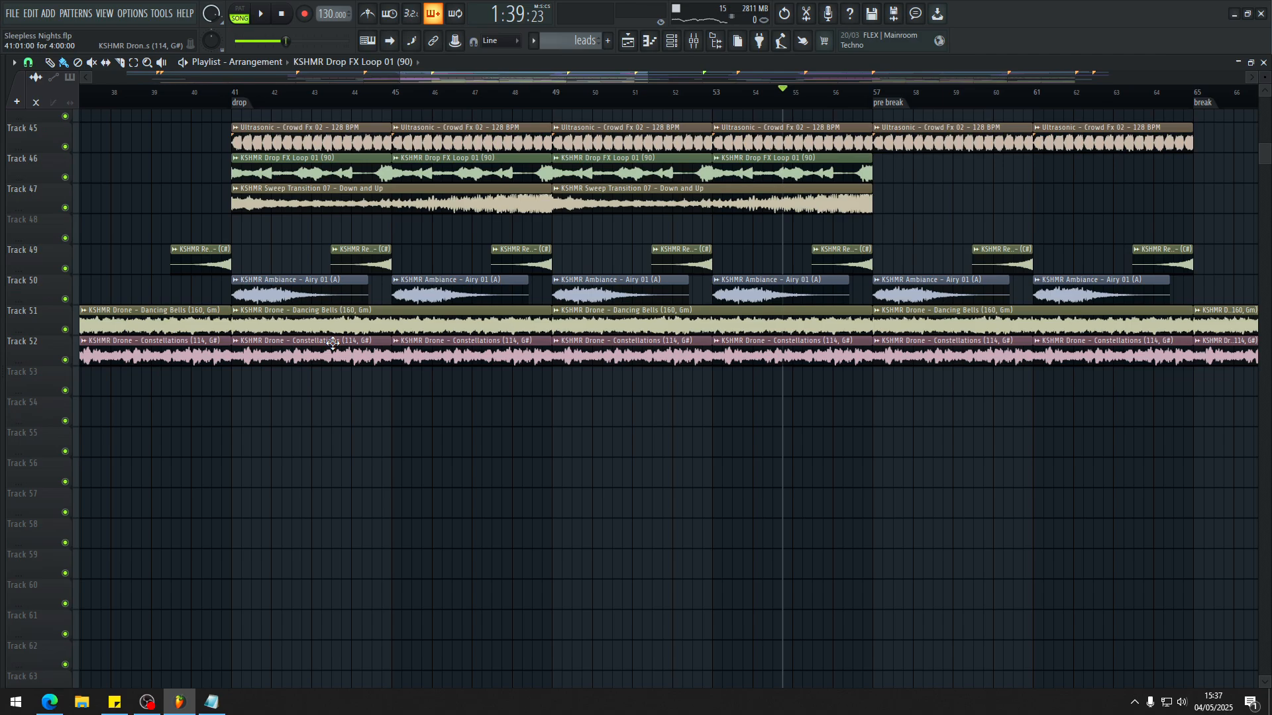
Step: Select the drop region from bar 41 to 57 and play it while viewing the mixer and the vocal clips
scroll(333, 344, "up", 11)
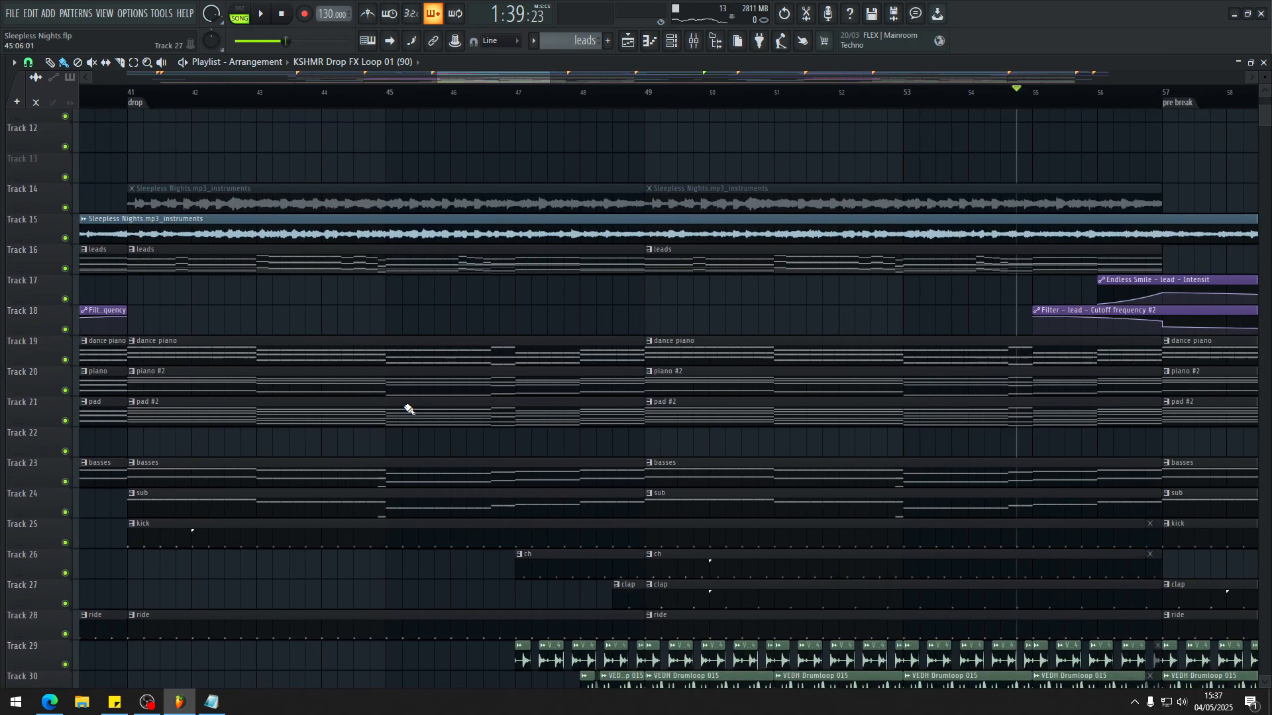
scroll(402, 412, "down", 2)
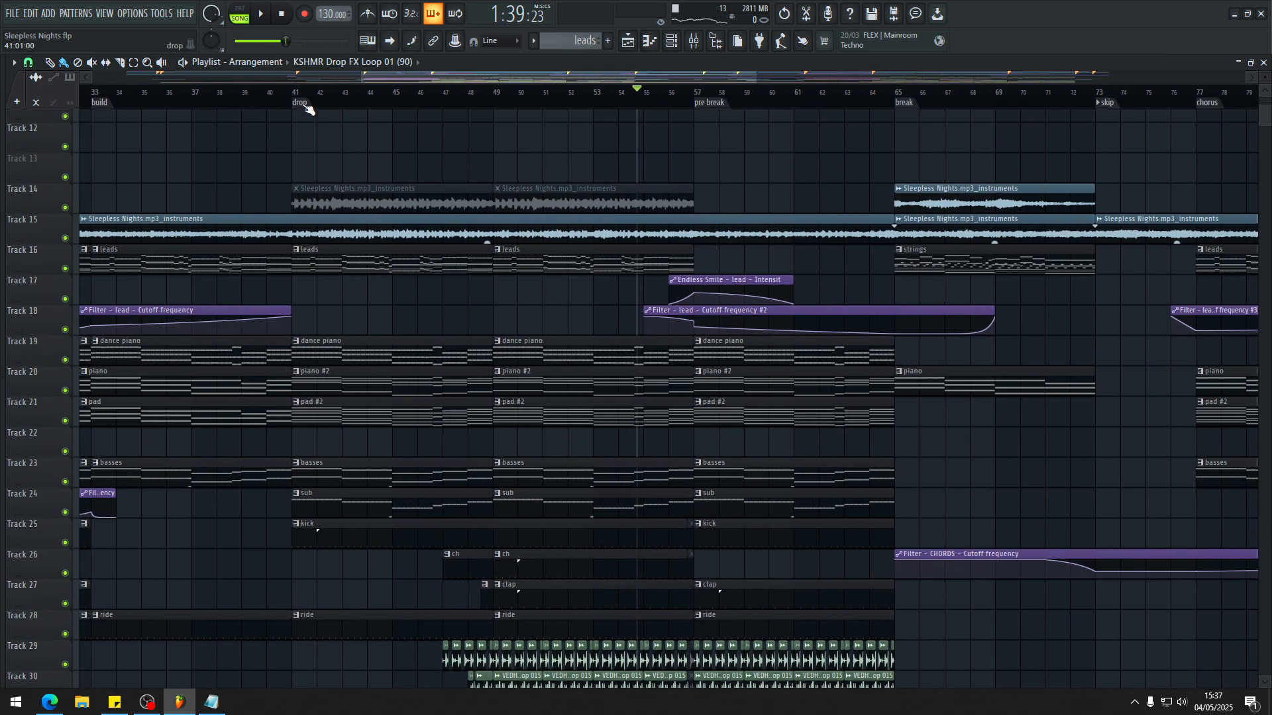
left_click(302, 103)
key("space")
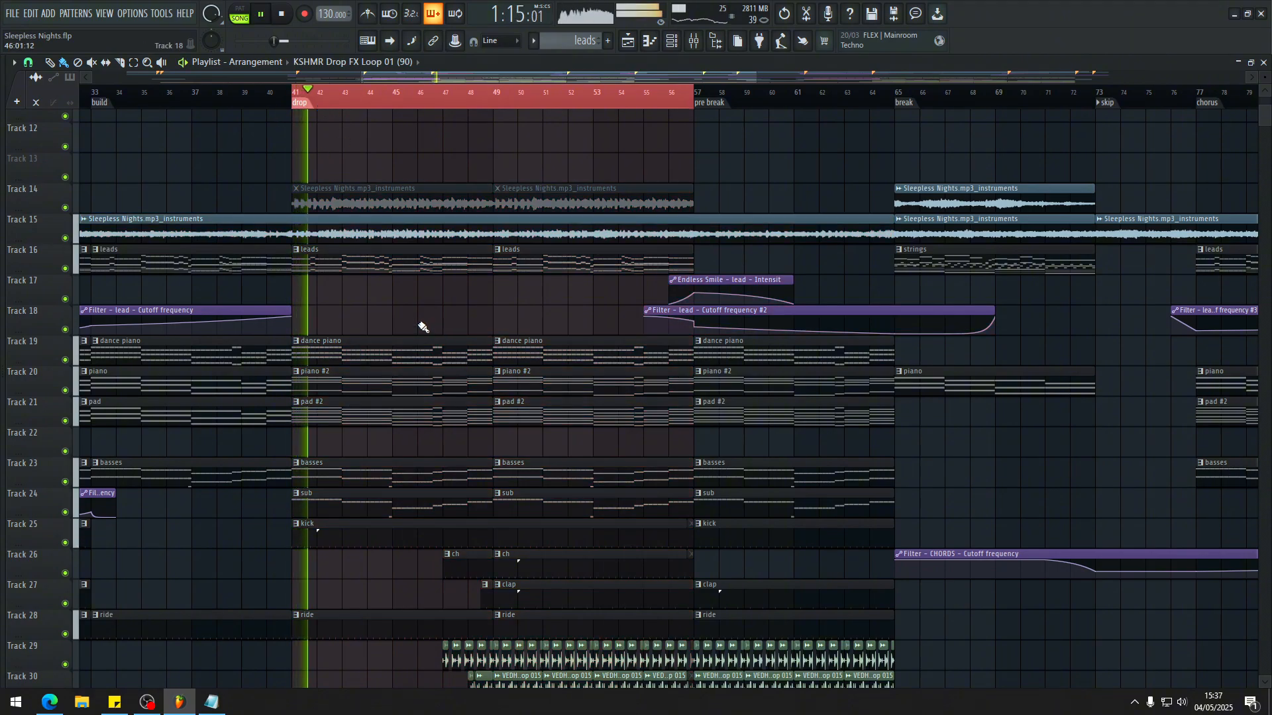
key("F9")
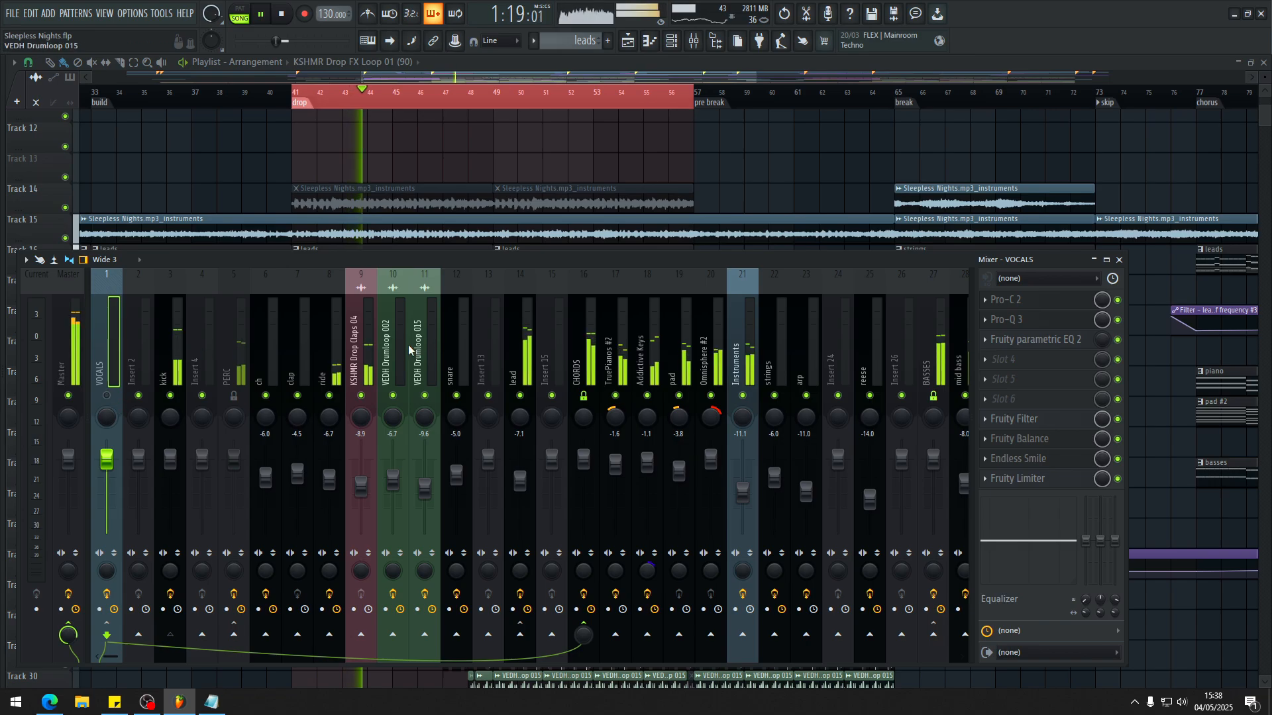
scroll(406, 192, "up", 5)
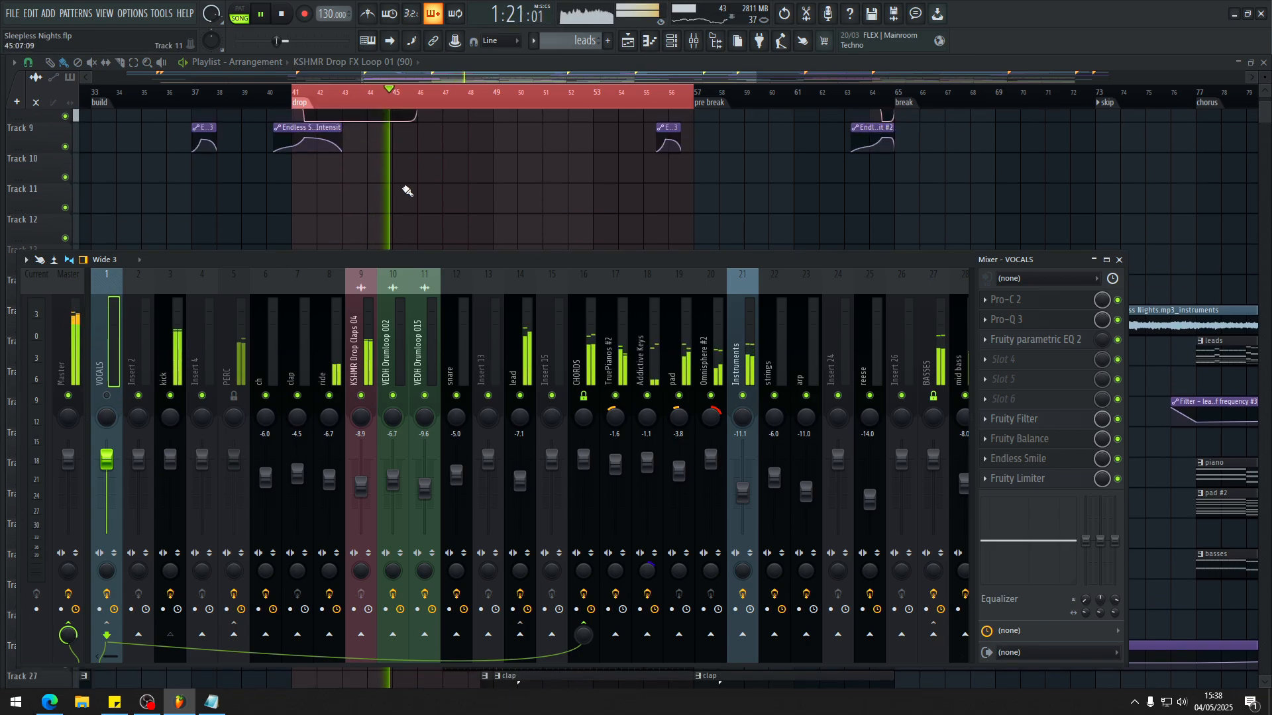
scroll(439, 211, "up", 2)
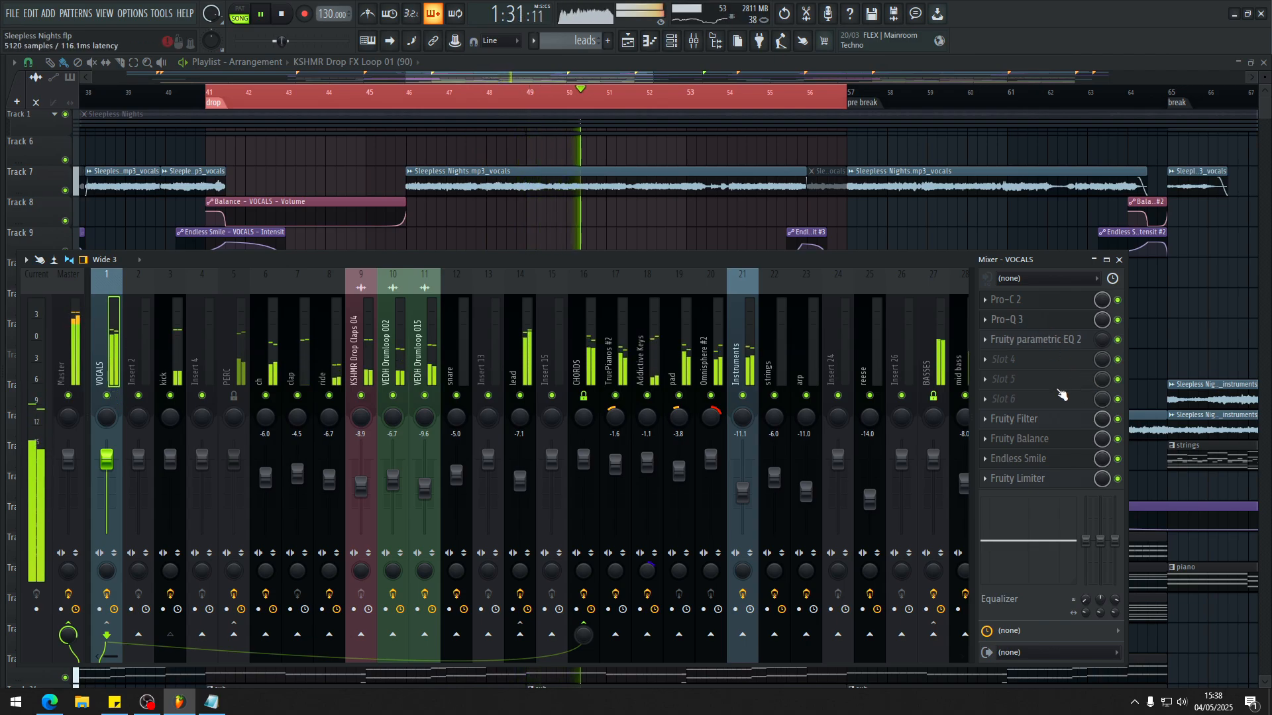
Step: Examine the Pro-Q 3 equalizer curve on the VOCALS insert during playback and close the plugin
left_click(1007, 319)
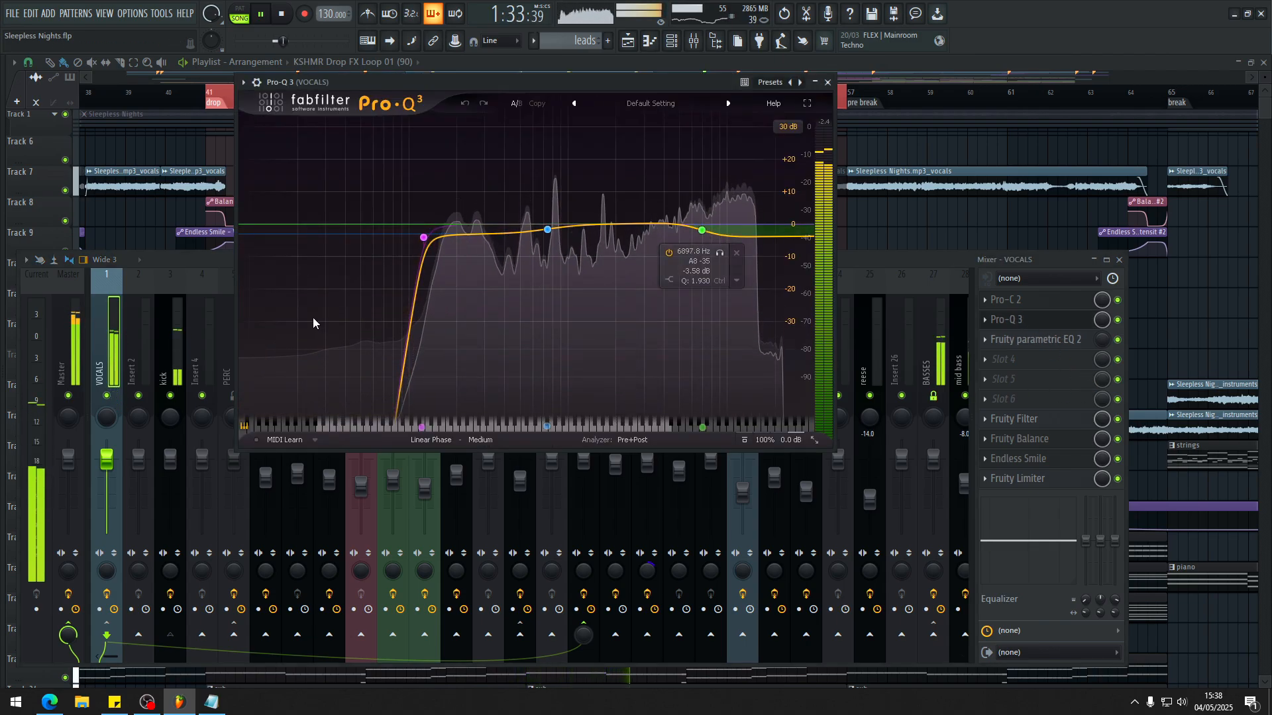
key("Escape")
right_click(106, 395)
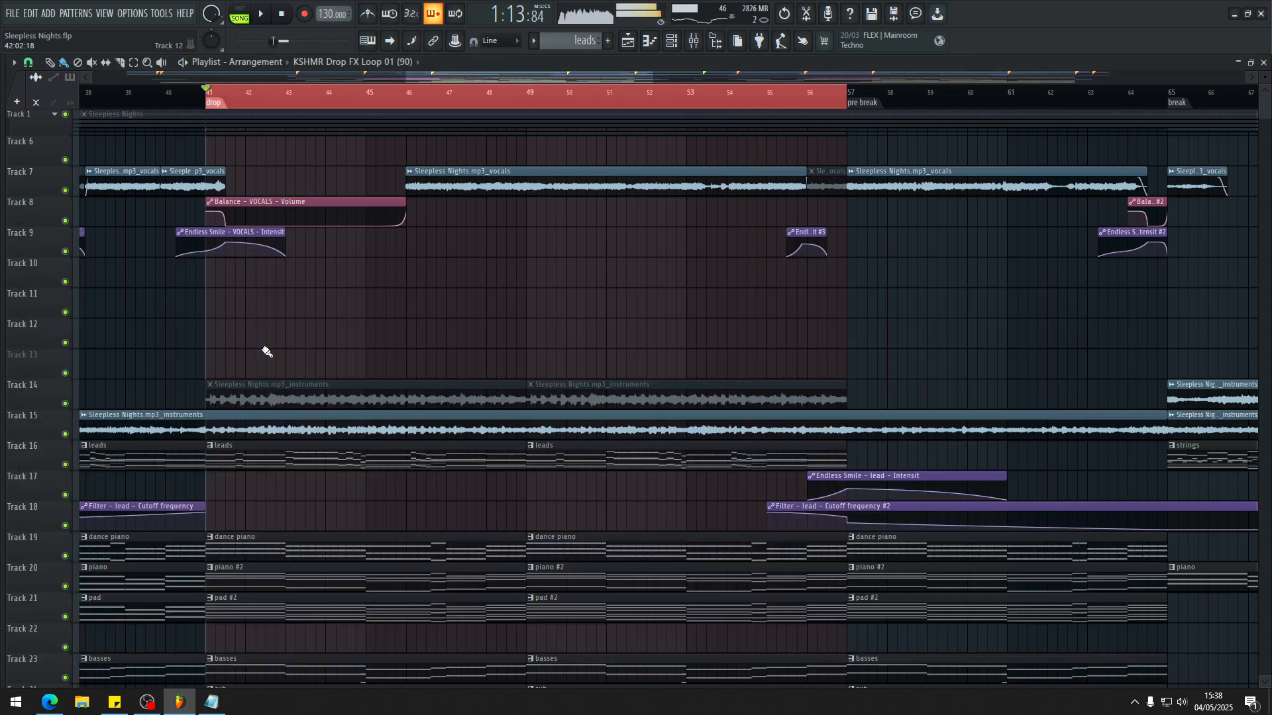
Step: Play the drop briefly from bar 49 and find the reverse vocal, ambiance and drone clips in the playlist
scroll(496, 454, "down", 5)
left_click(527, 95)
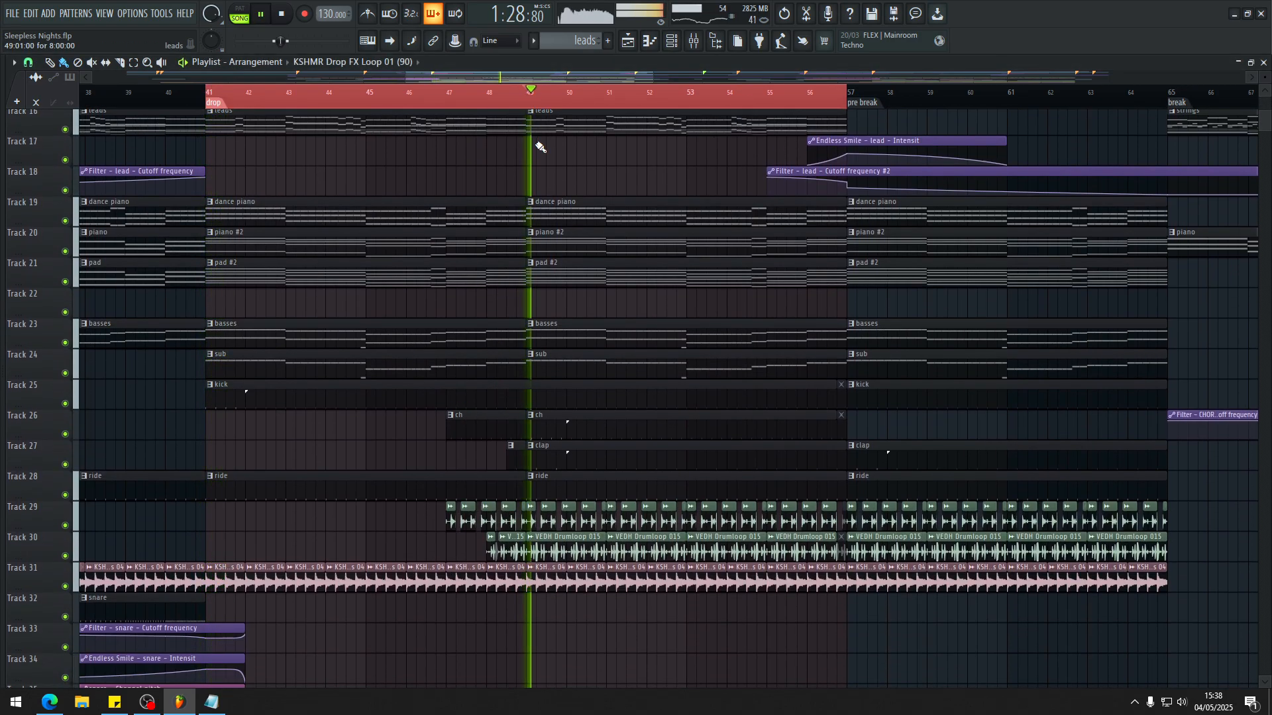
scroll(602, 488, "down", 5)
key("space")
scroll(583, 484, "down", 5)
Step: Solo the ATMOS group in the mixer and play the atmosphere layers across the drop region
key("F9")
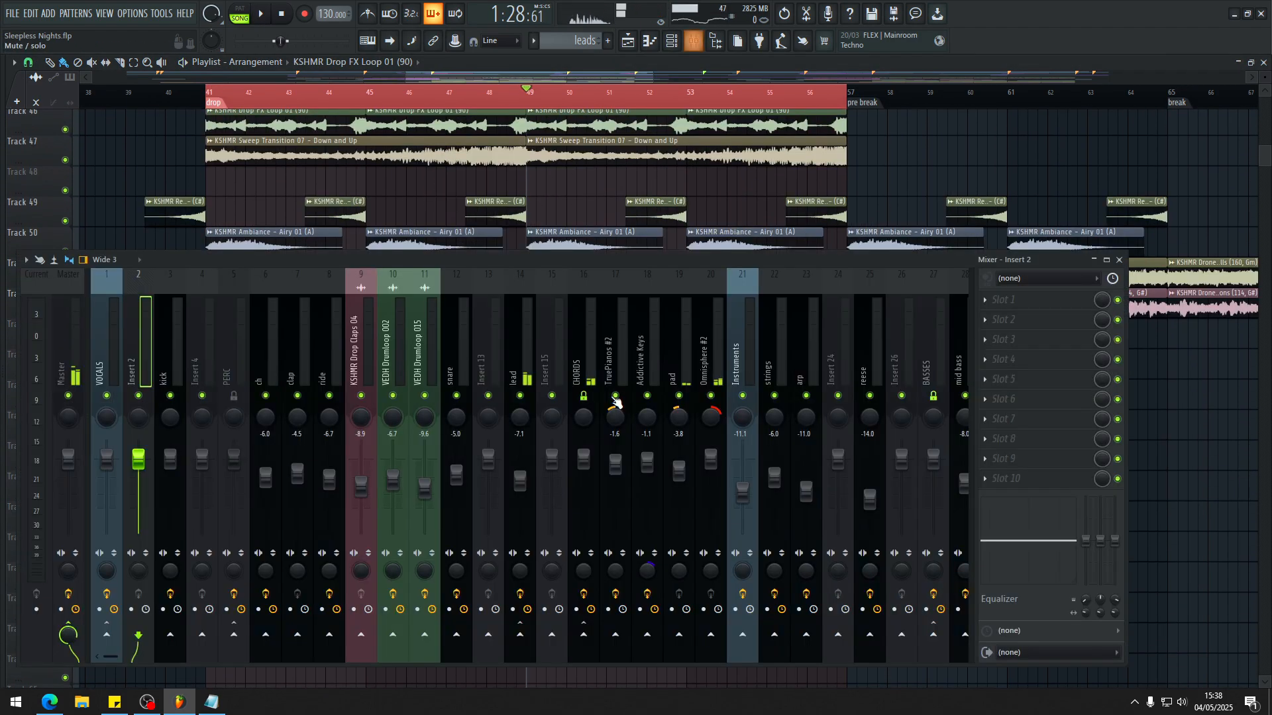
left_click(779, 349)
scroll(771, 351, "down", 5)
scroll(728, 341, "down", 5)
left_click(523, 337)
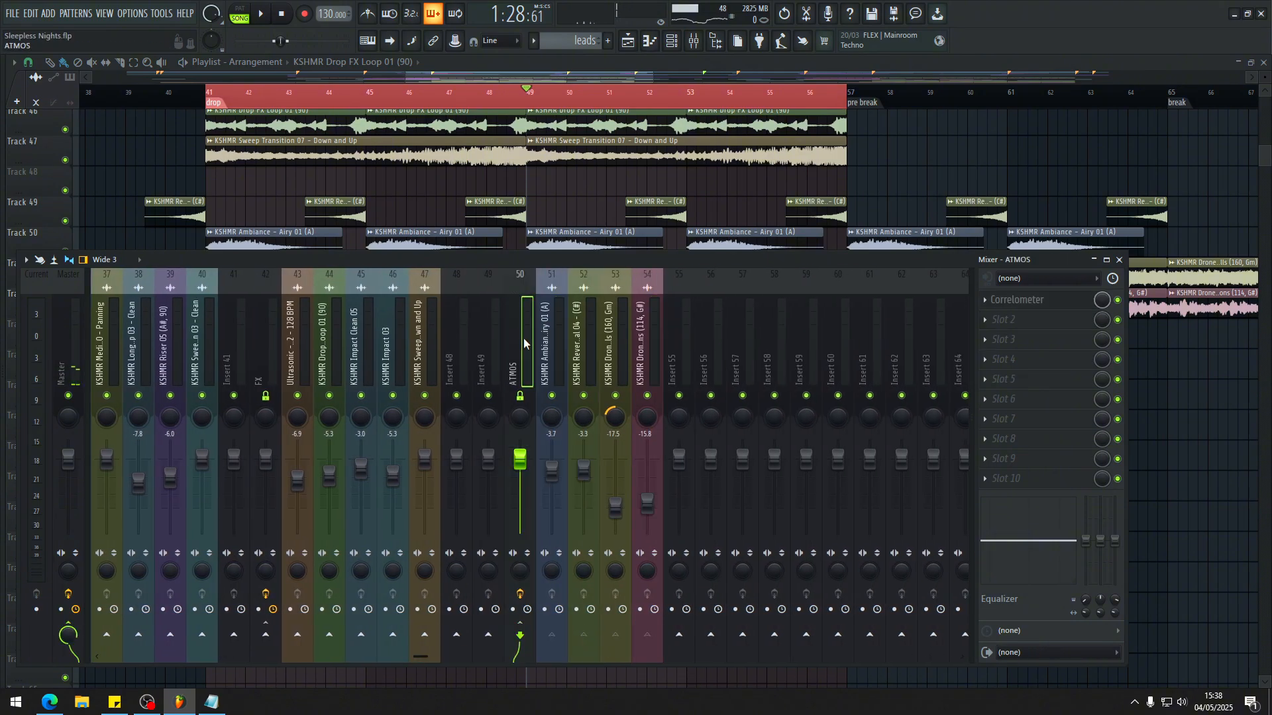
key("F9")
key("space")
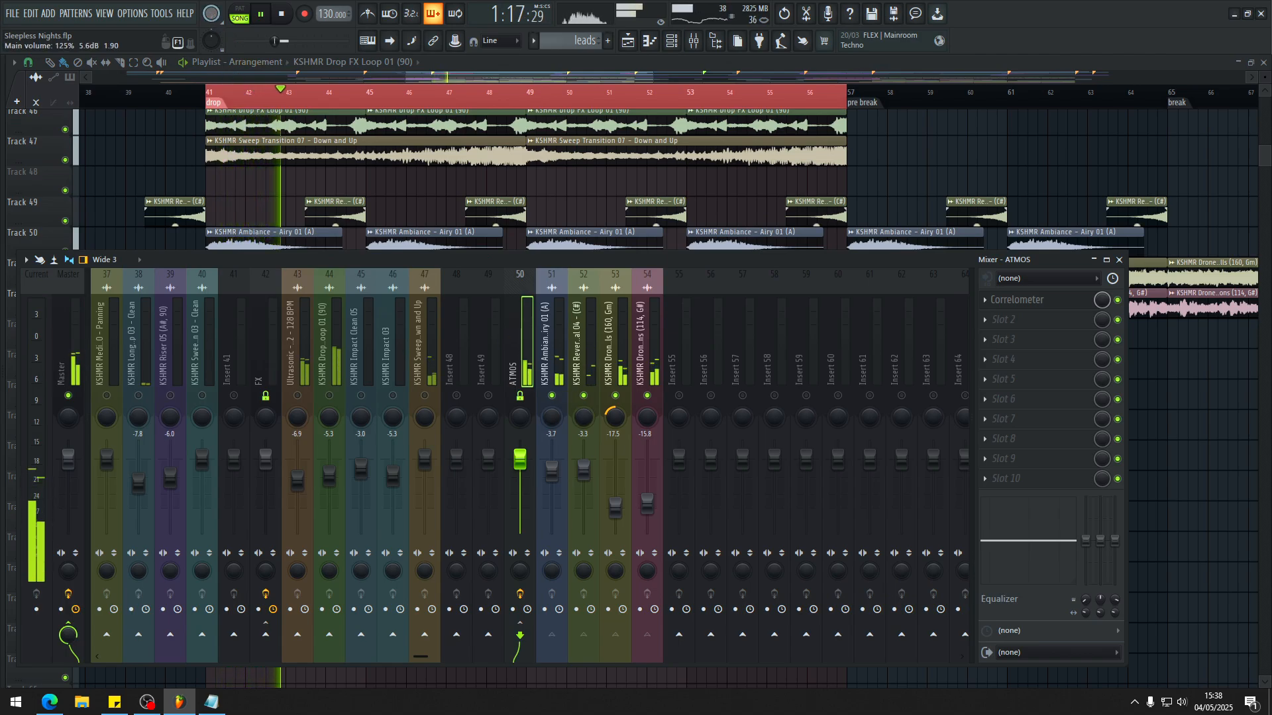
Step: Mute the Reverse Vocal 04, Dancing Bells and Constellations inserts to audition only KSHMR Ambiance - Airy 01 (A)
left_click(647, 395)
left_click(615, 396)
left_click(584, 395)
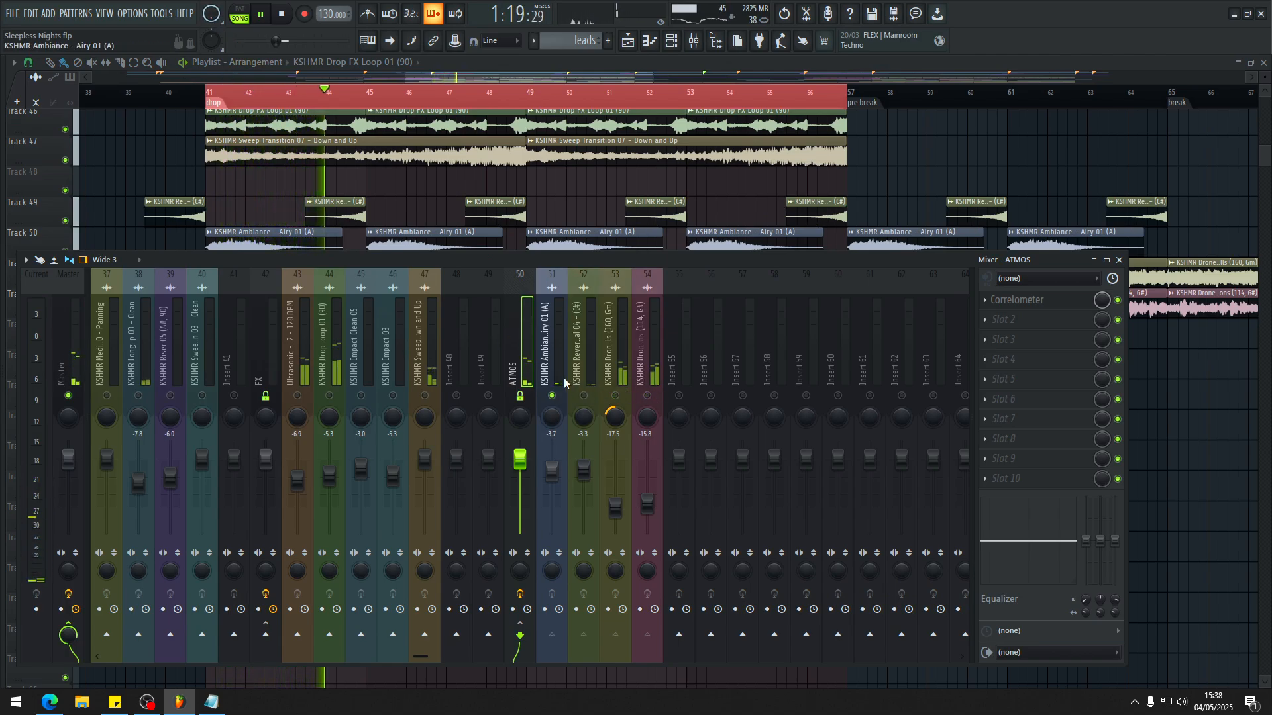
left_click(565, 383)
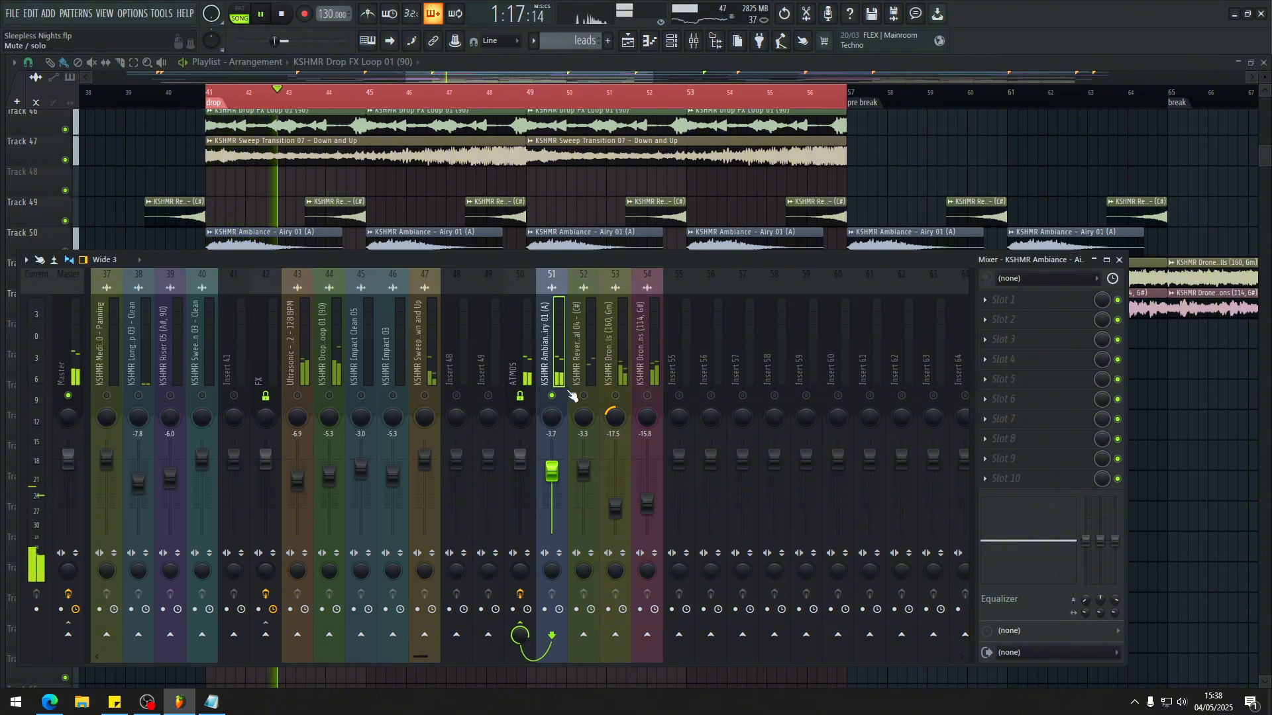
Step: Unmute the KSHMR Reverse Vocal 04 insert, keep Dancing Bells muted, and audition the reverse vocal with the ambiance
left_click(615, 396)
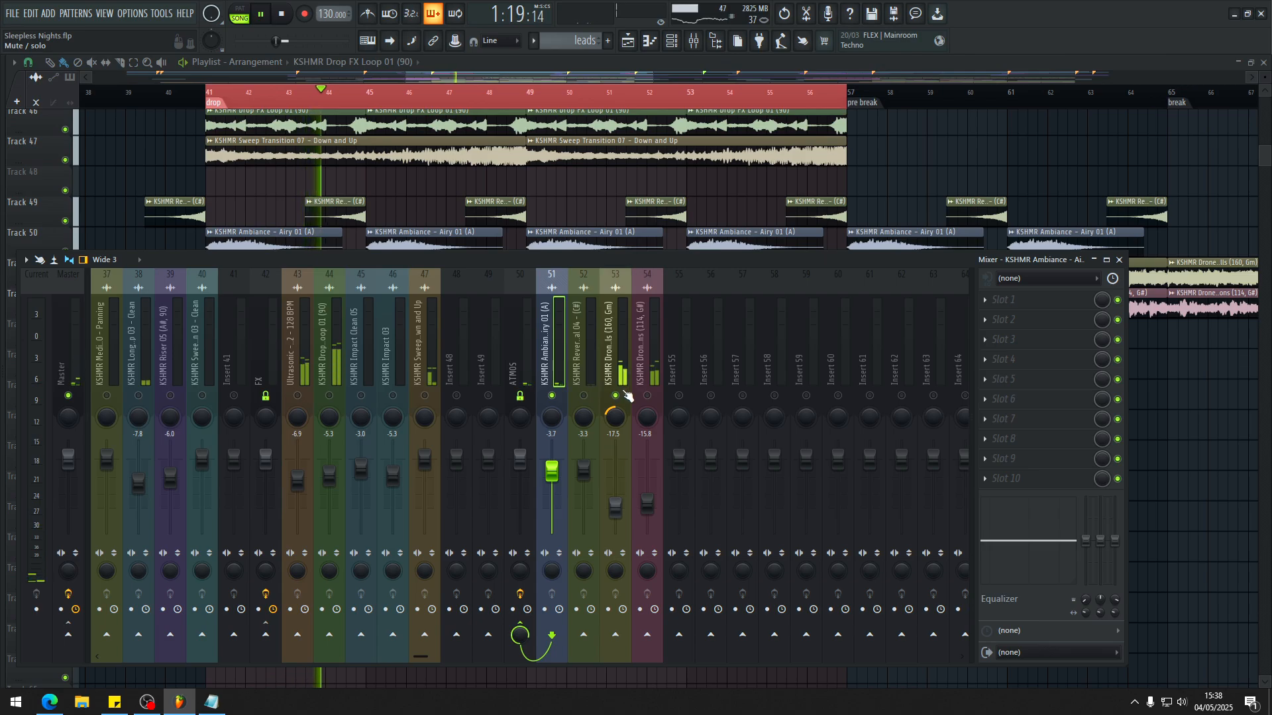
scroll(324, 135, "up", 5)
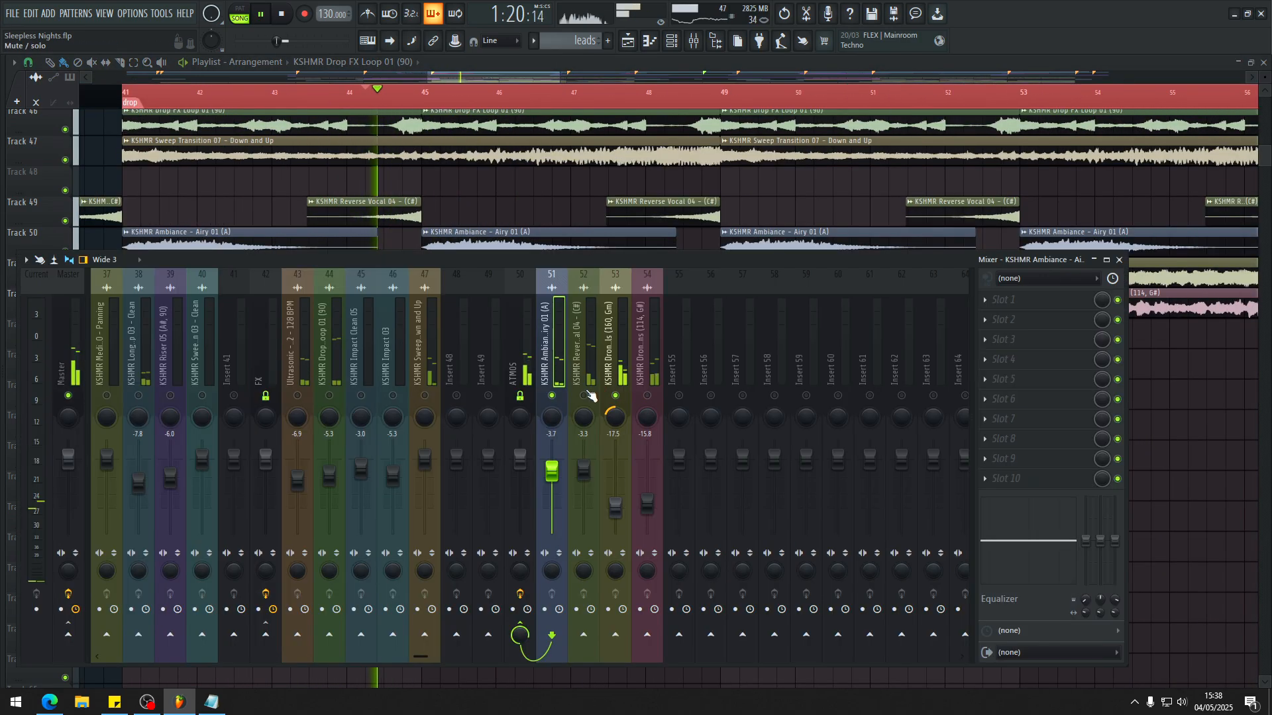
left_click(583, 395)
left_click(615, 395)
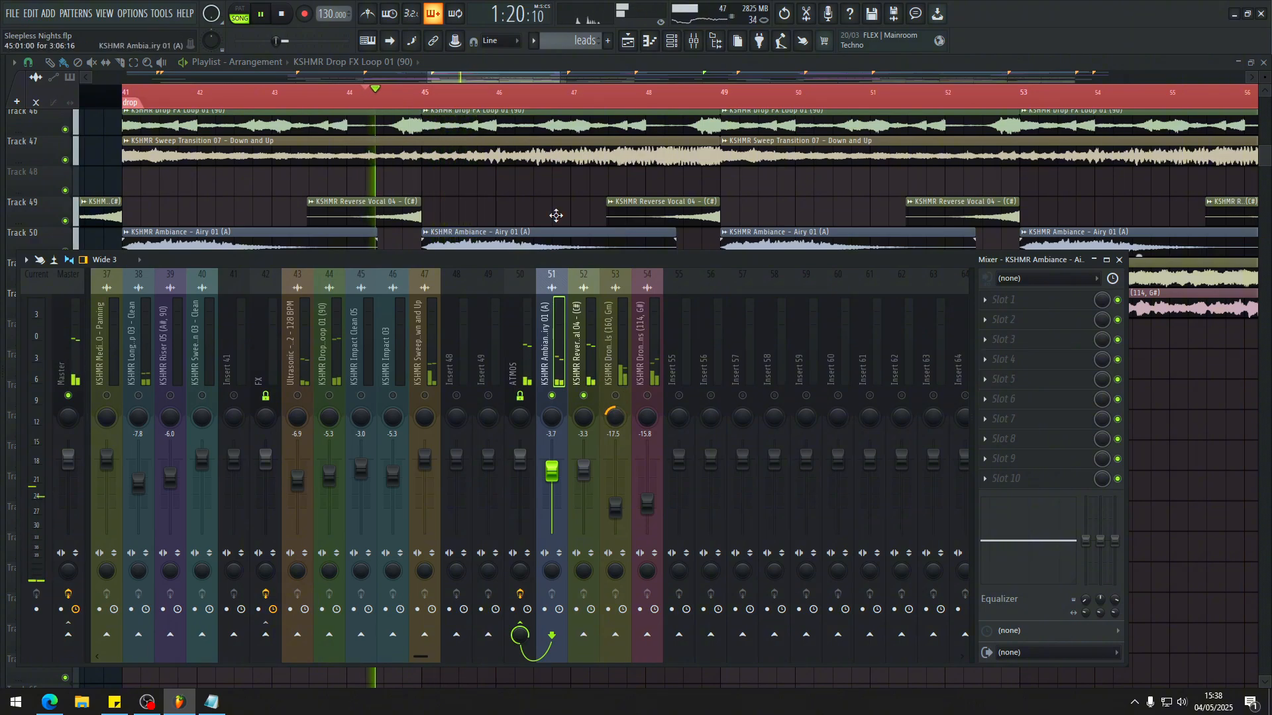
Step: Unmute the KSHMR Drone - Dancing Bells (160, Gm) insert and play it with the ambiance and reverse vocal
scroll(554, 213, "down", 2)
left_click(616, 395)
scroll(538, 186, "down", 2)
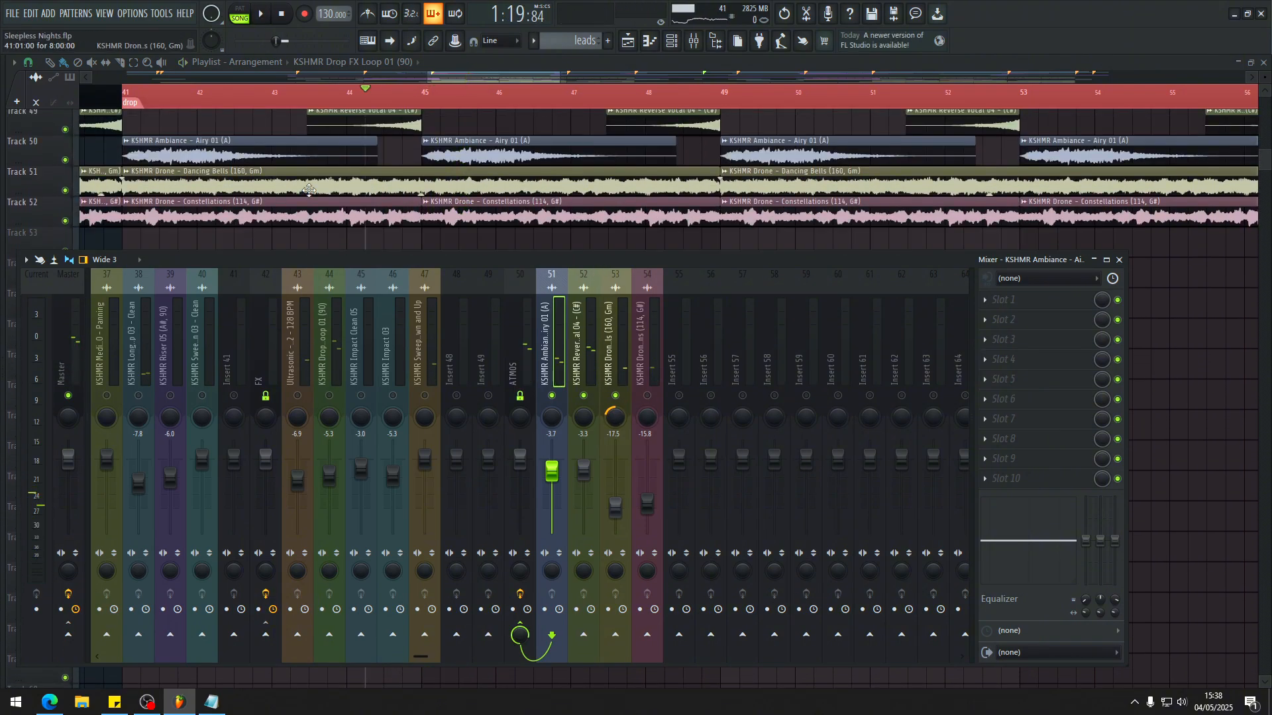
key("F9")
Step: Open the Dancing Bells clip's sample settings, examine its pitch and time stretching, close them and return to the mixer
left_click(350, 179)
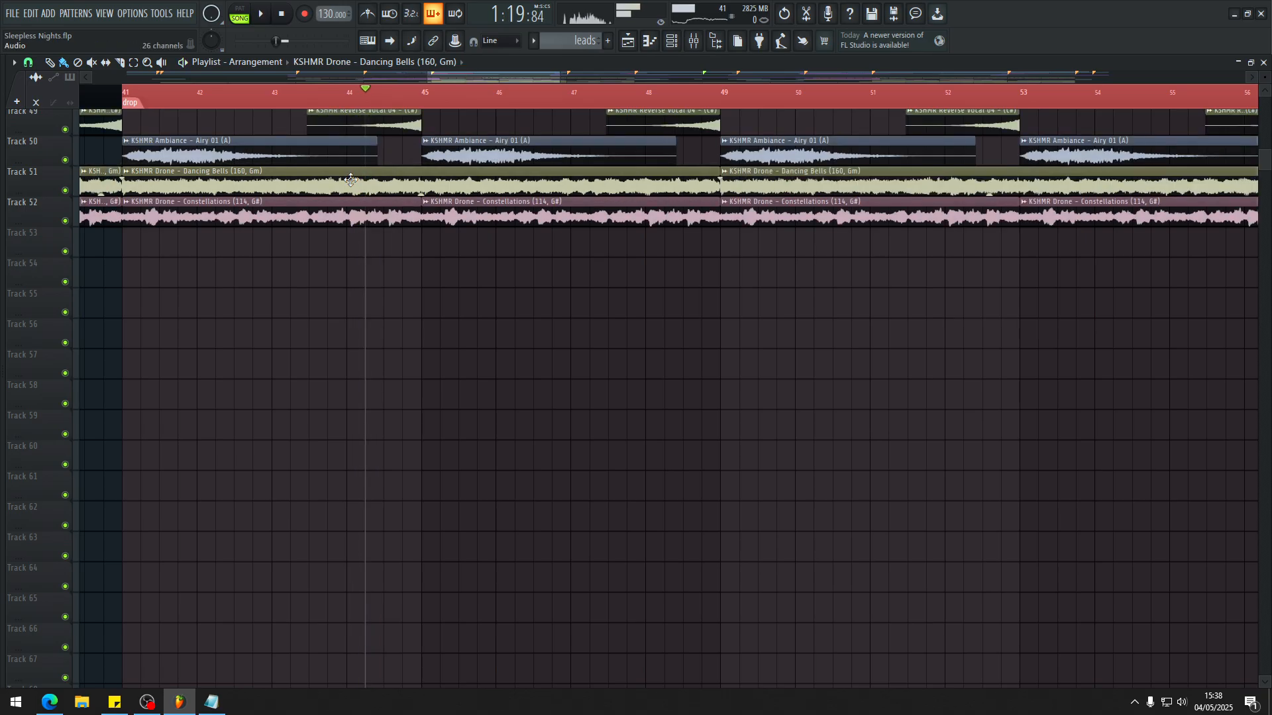
double_click(350, 177)
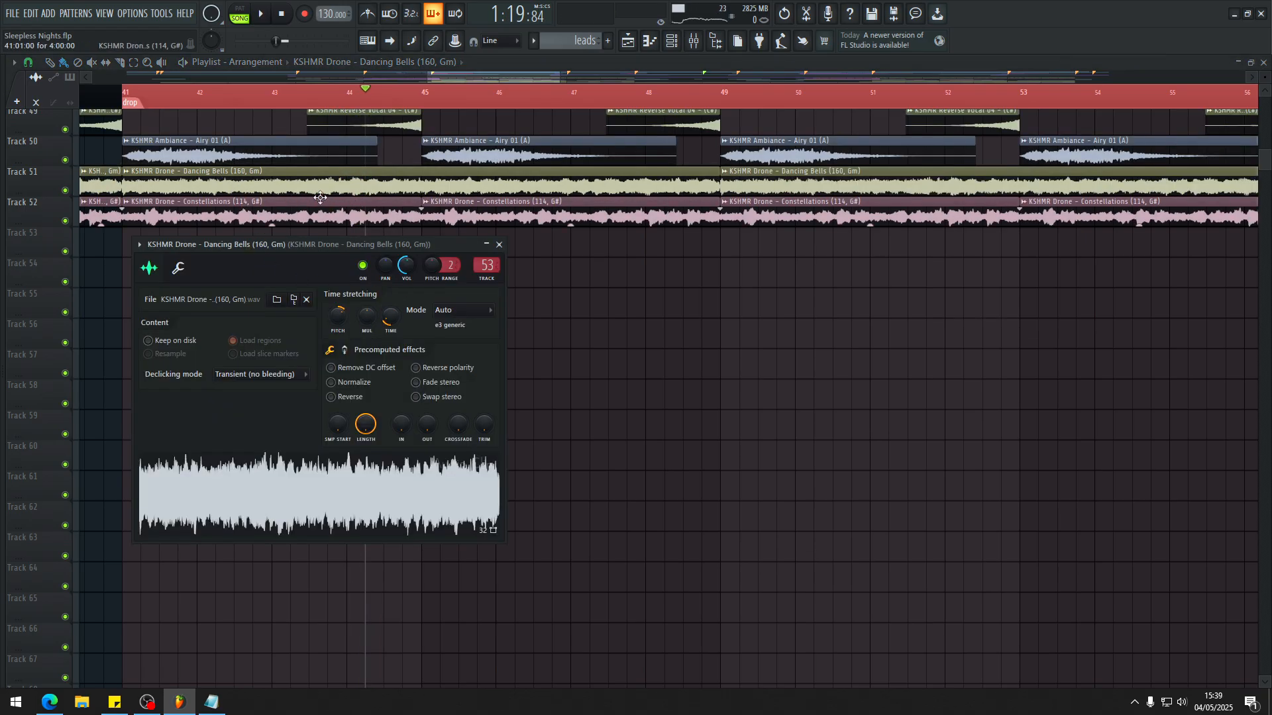
left_click(500, 245)
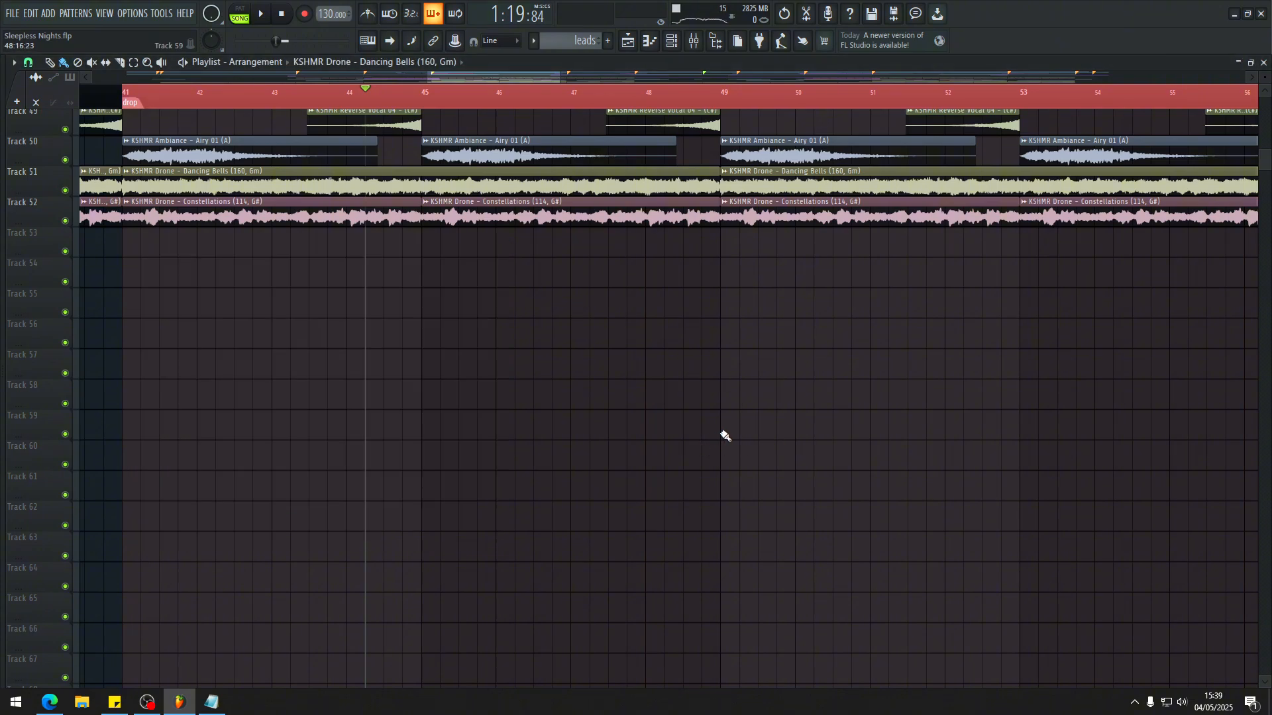
key("F9")
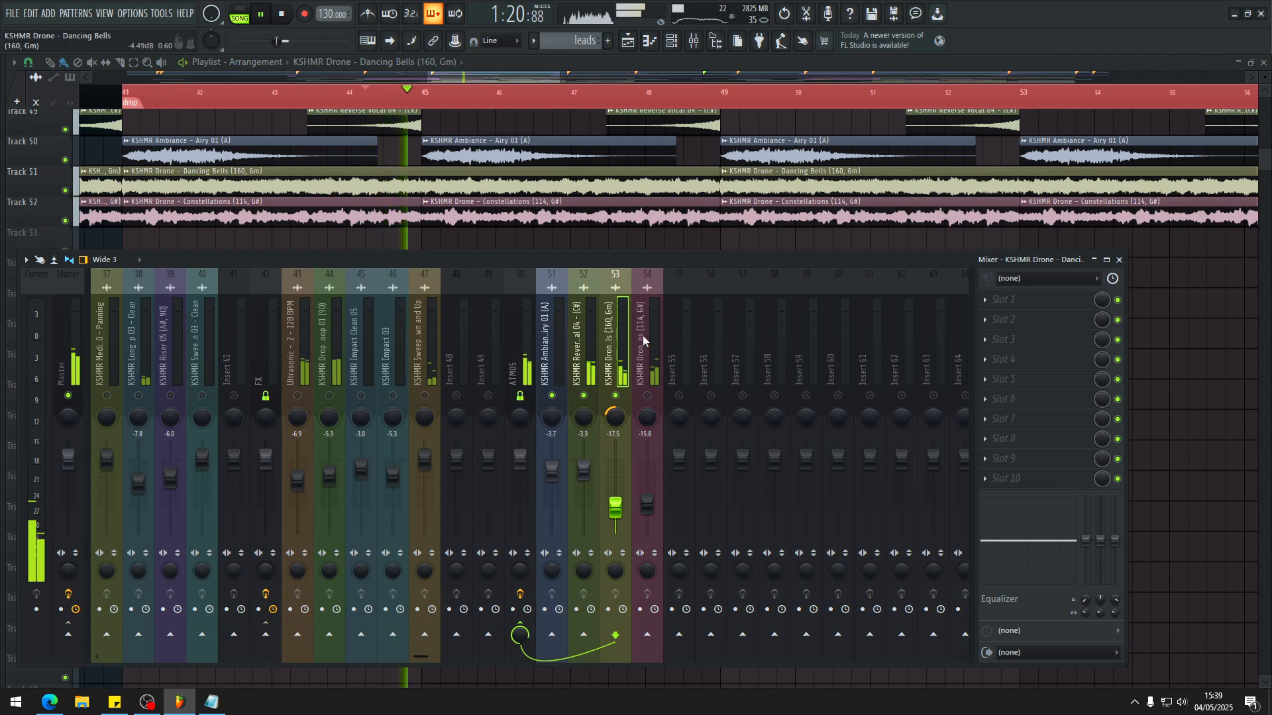
Step: Unmute the KSHMR Drone - Constellations insert, mute Dancing Bells, Reverse Vocal 04 and Ambiance - Airy 01, and audition Constellations alone
key("space")
left_click(647, 396)
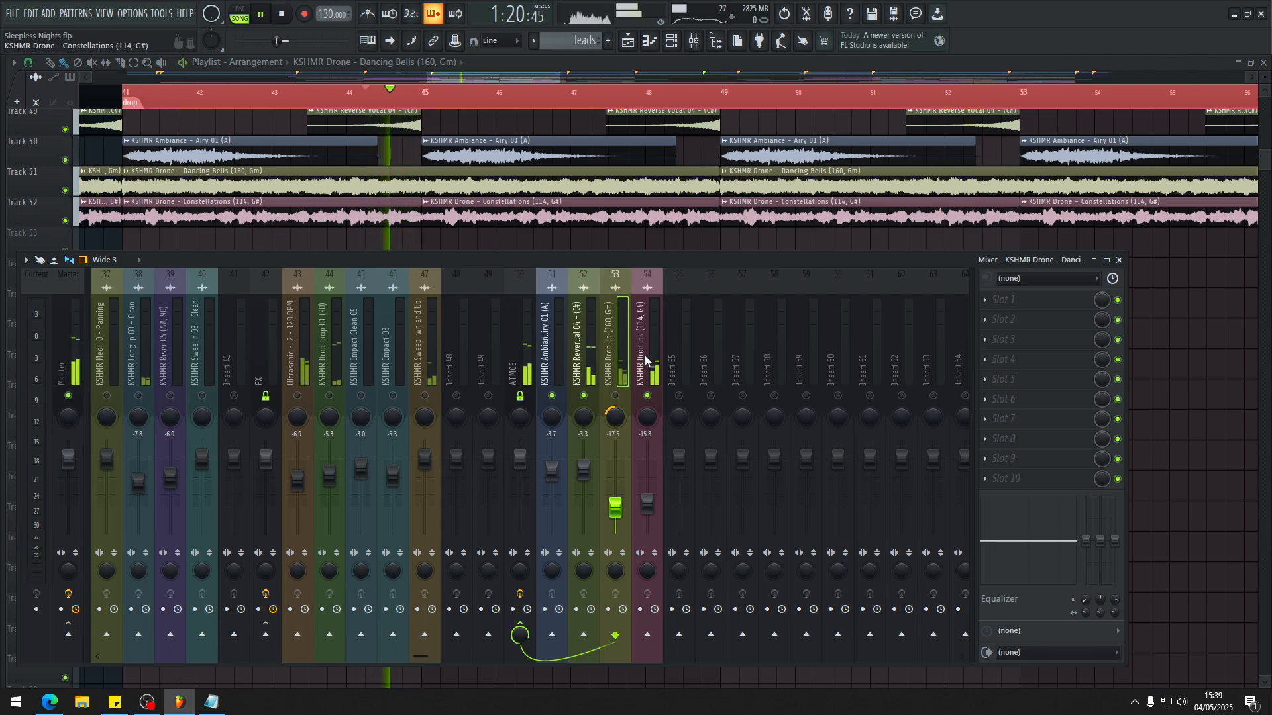
left_click(642, 365)
left_click(616, 395)
left_click(584, 395)
left_click(551, 395)
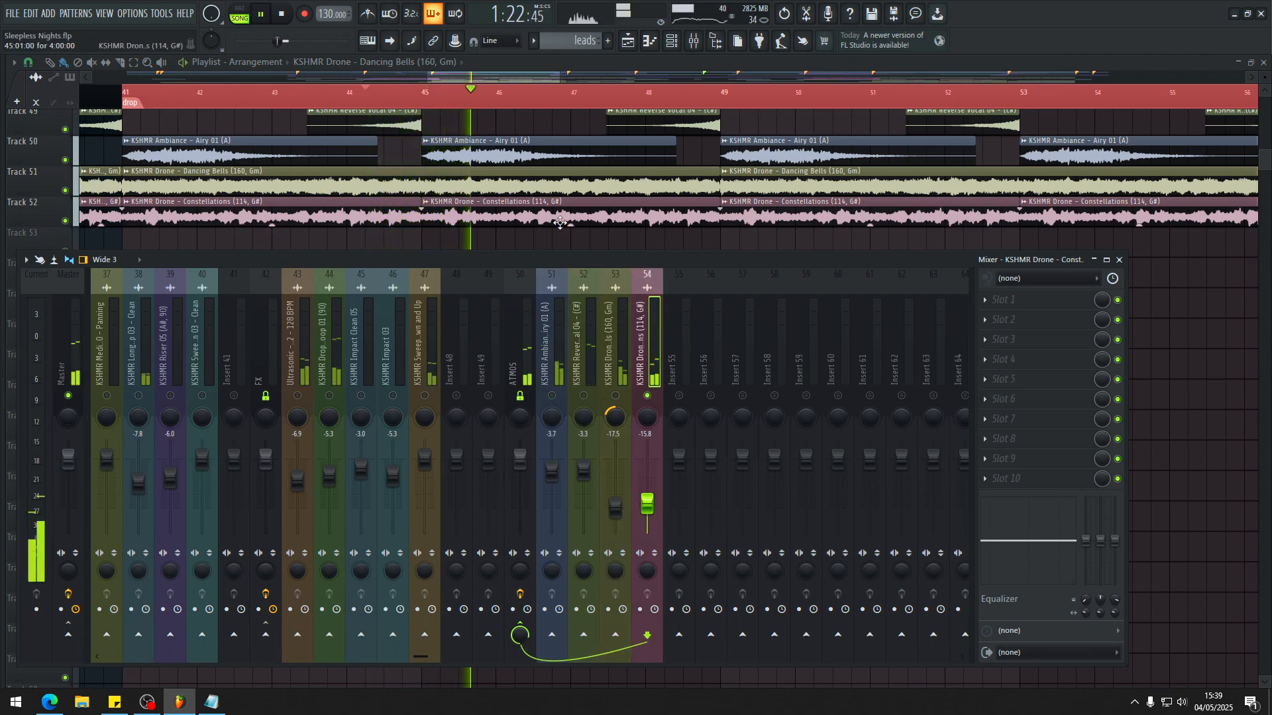
key("space")
Step: Examine the Constellations clip's pitch and time stretching, and unmute the other three atmosphere inserts to audition all four layers together
key("F9")
double_click(202, 206)
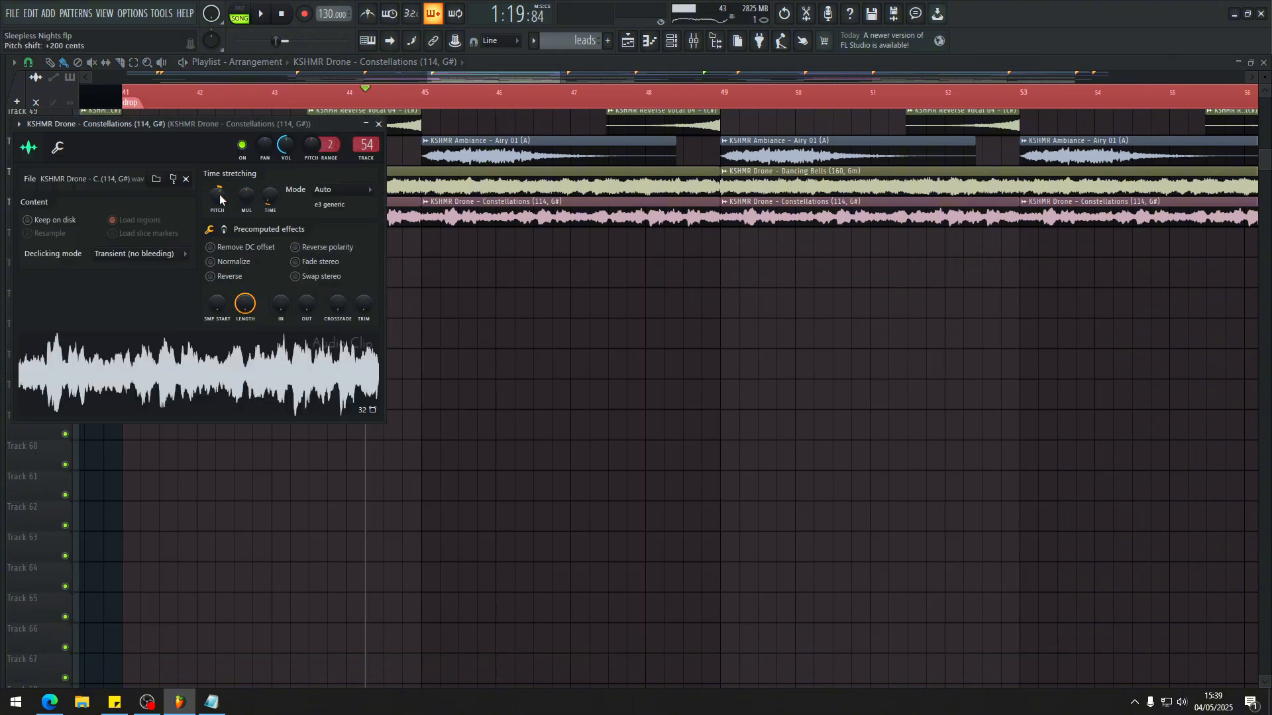
left_click(615, 395)
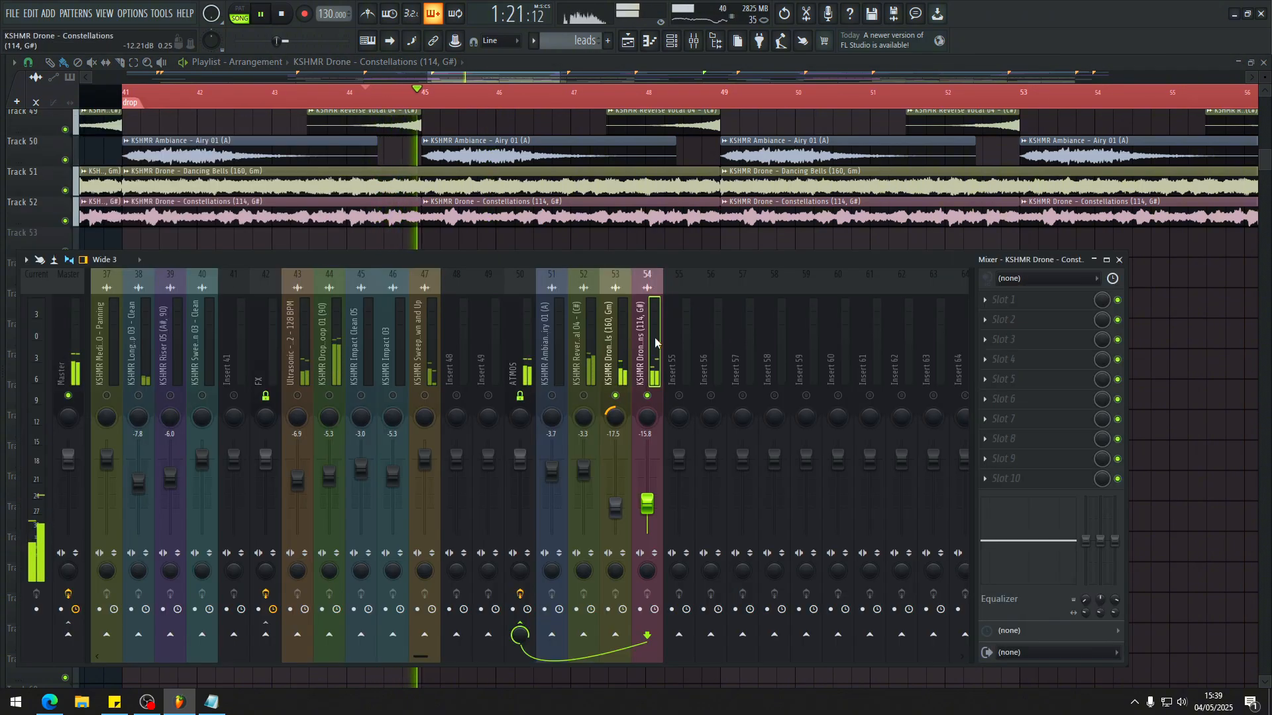
key("space")
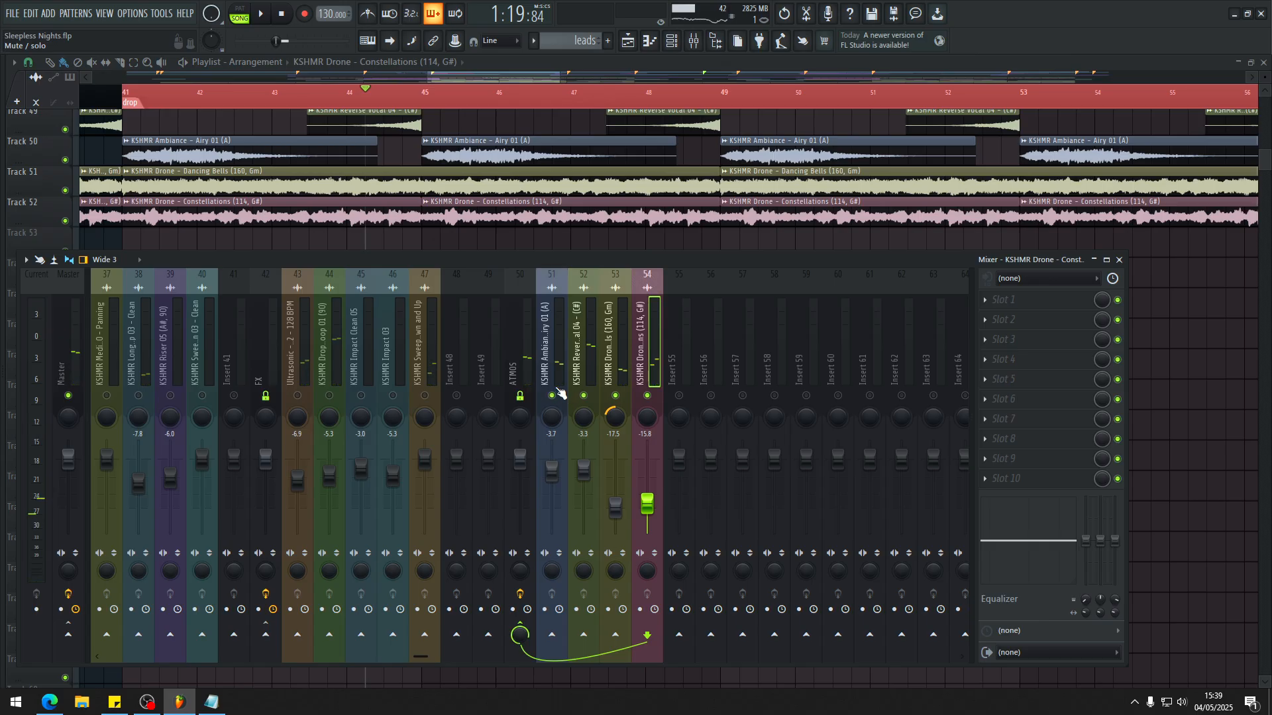
left_click(551, 345)
key("space")
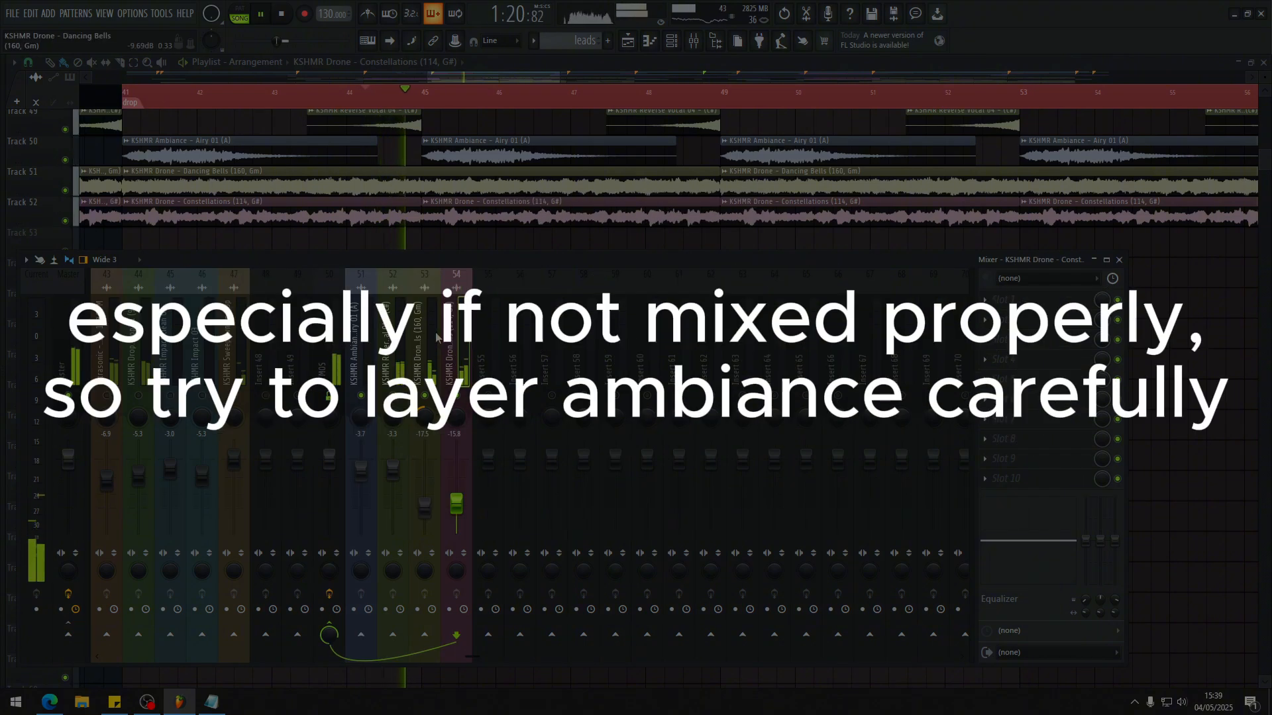
Step: Unmute the FX inserts and the sweep inserts beside the SWEEPS bus, and play them together with the atmosphere layers
scroll(436, 338, "left", 4)
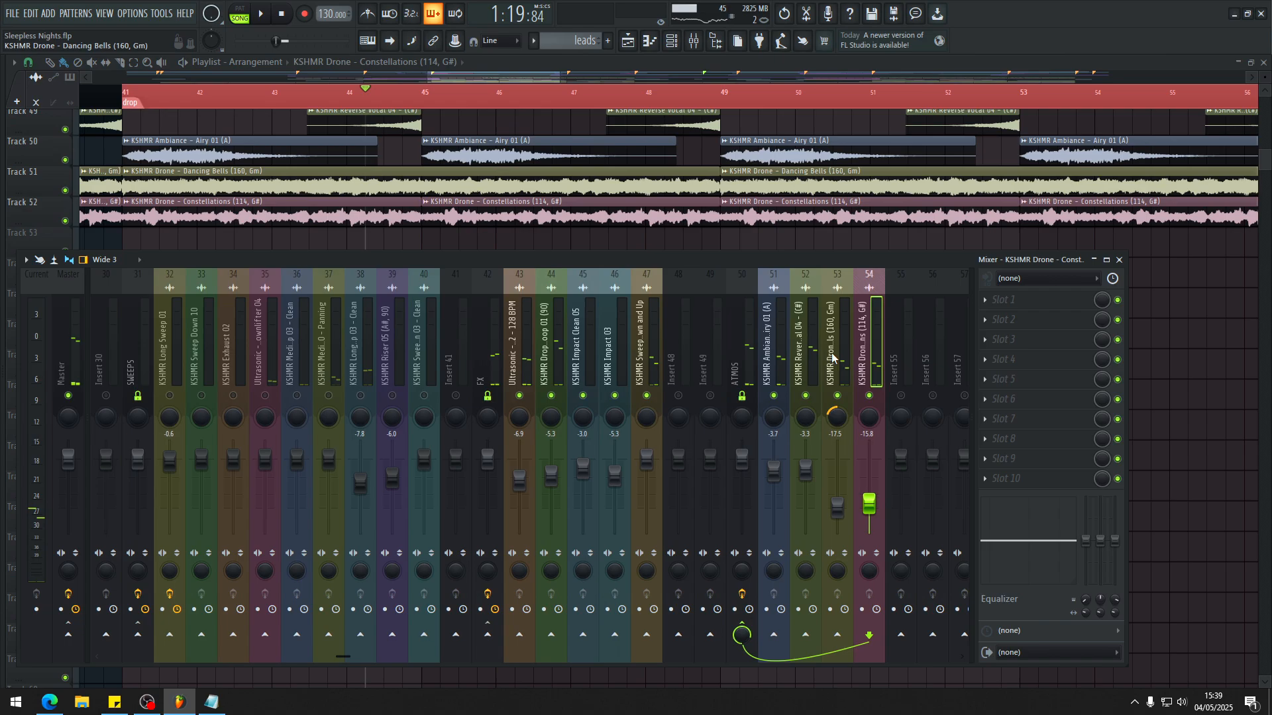
scroll(831, 352, "left", 2)
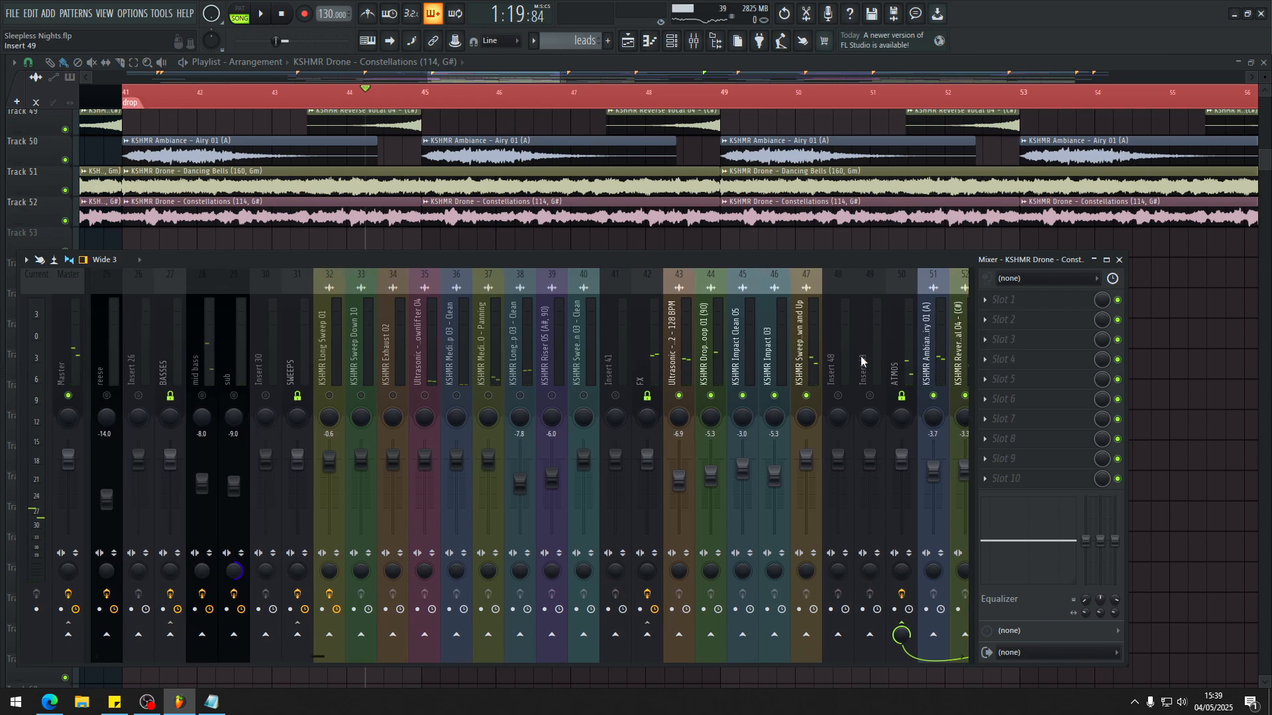
left_click_drag(589, 402, 372, 402)
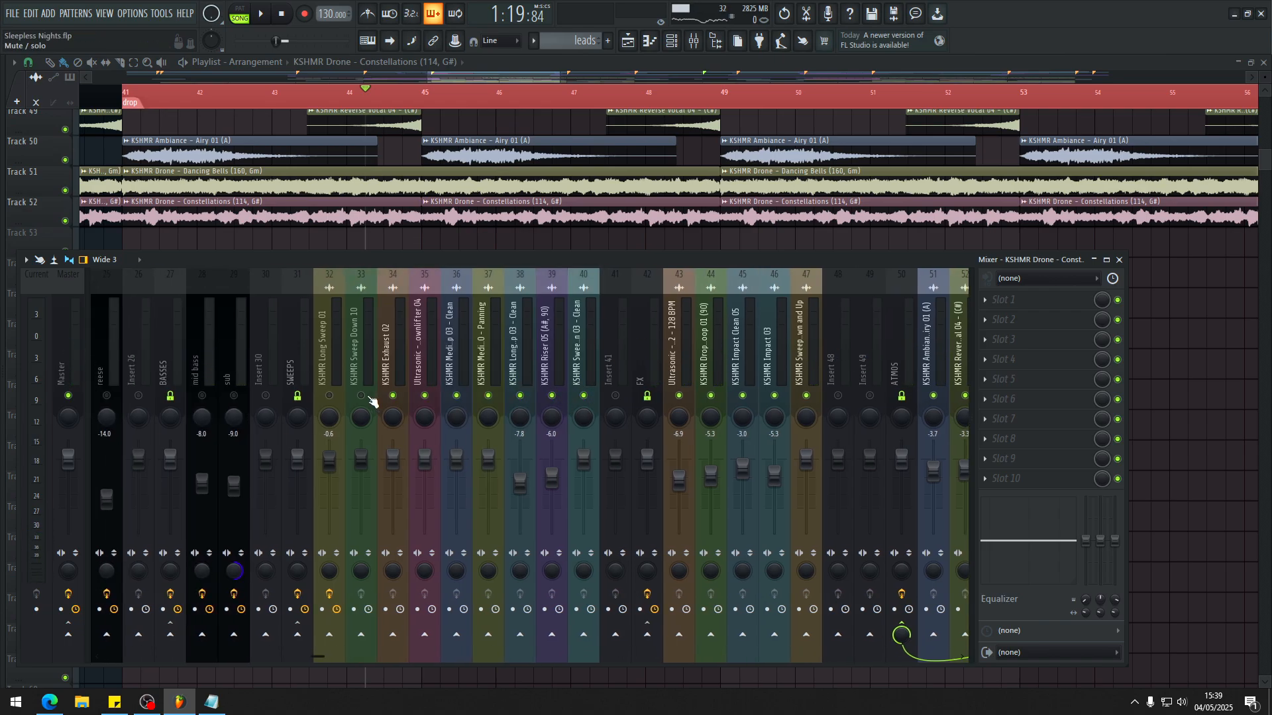
left_click(293, 361)
left_click(646, 399)
scroll(722, 397, "down", 1)
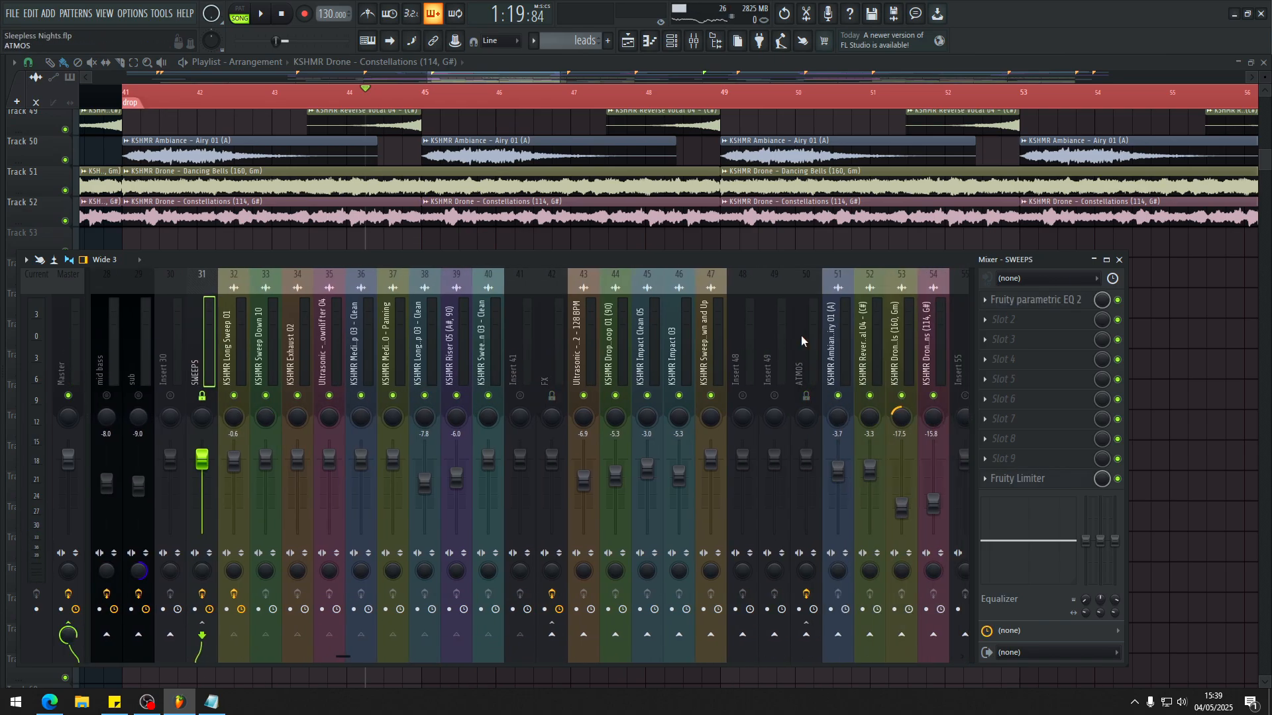
scroll(801, 341, "up", 7)
scroll(710, 325, "down", 5)
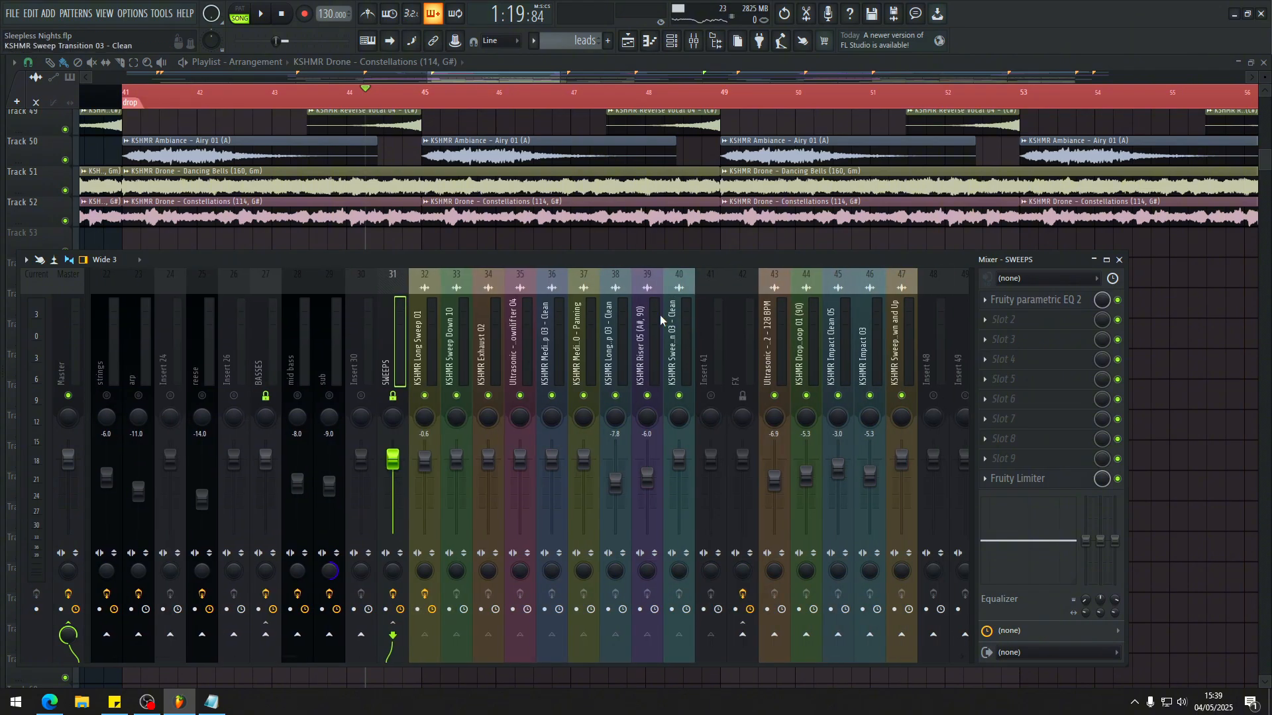
key("space")
Step: Move playback to just before the drop and delete the stray Constellations clip from Track 30 in the build
scroll(310, 91, "down", 4)
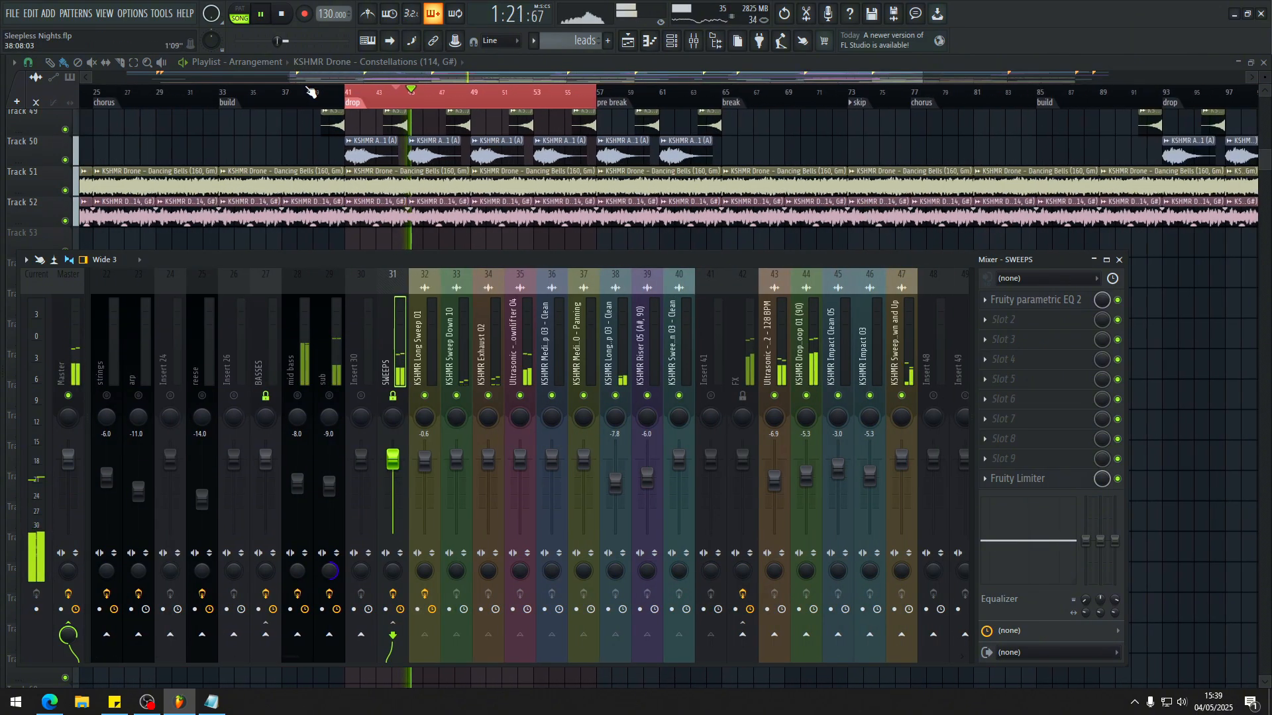
left_click(310, 92)
key("F9")
scroll(333, 202, "up", 6)
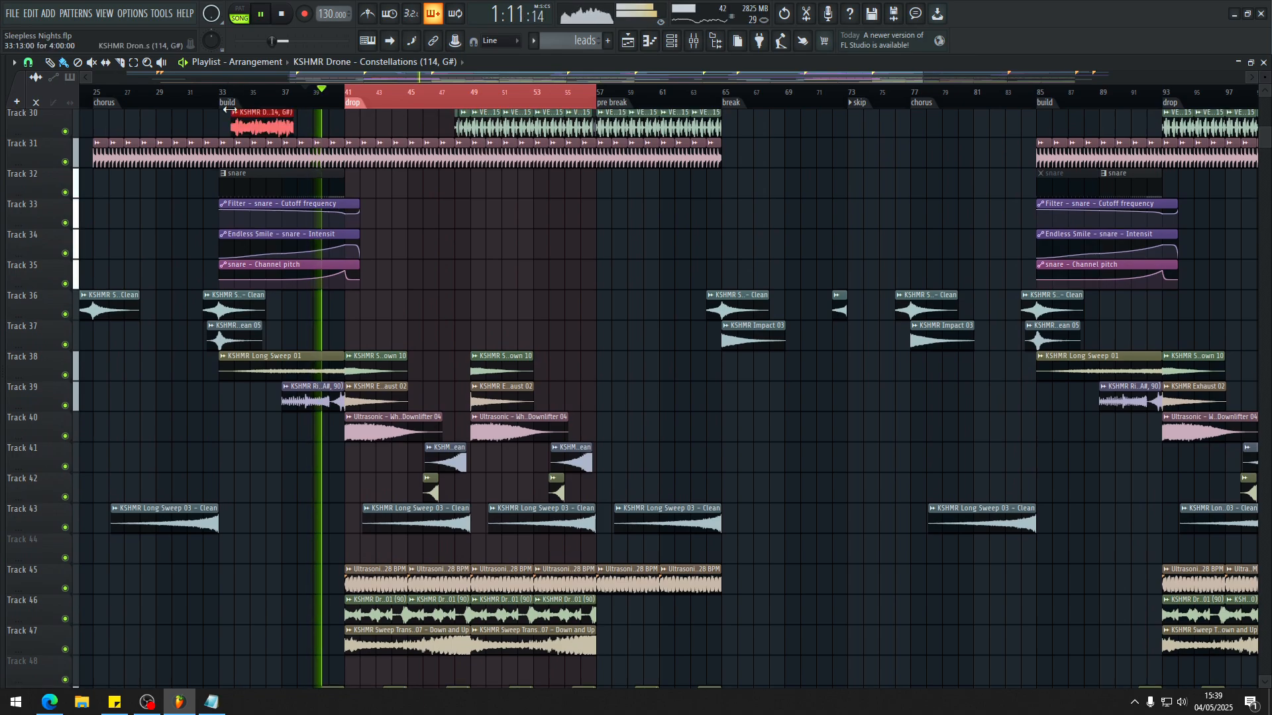
right_click(241, 114)
Step: Play from the build at bar 33 and examine the impact, sweep, riser and downlifter clips through the drop
left_click(219, 92)
scroll(192, 178, "up", 3)
key("F9")
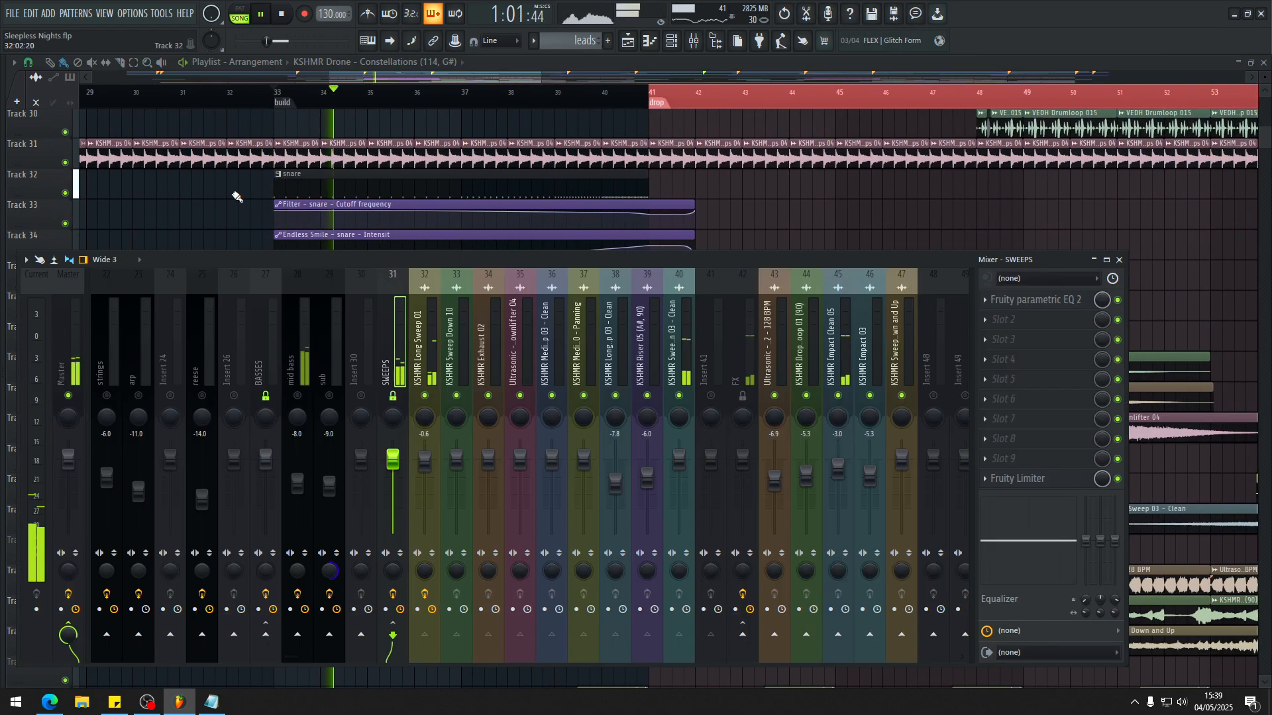
key("F9")
scroll(192, 265, "down", 1)
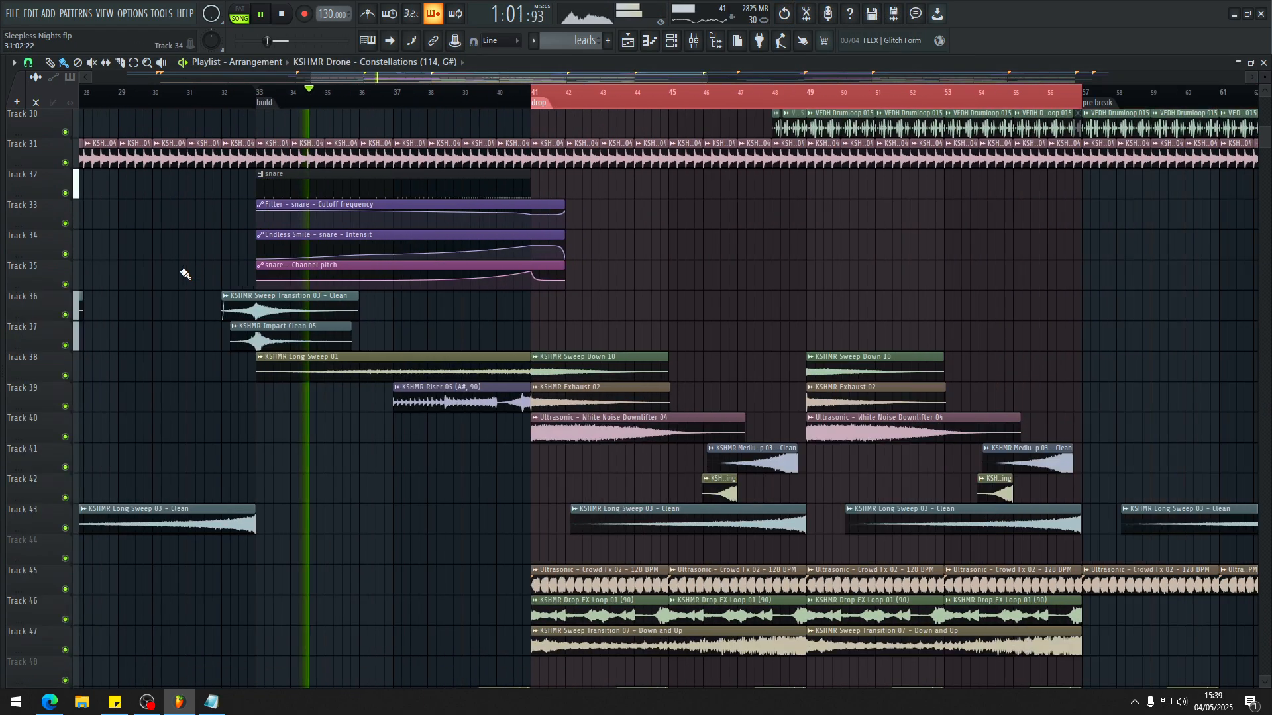
scroll(187, 274, "down", 2)
scroll(310, 364, "up", 1)
scroll(329, 362, "down", 1)
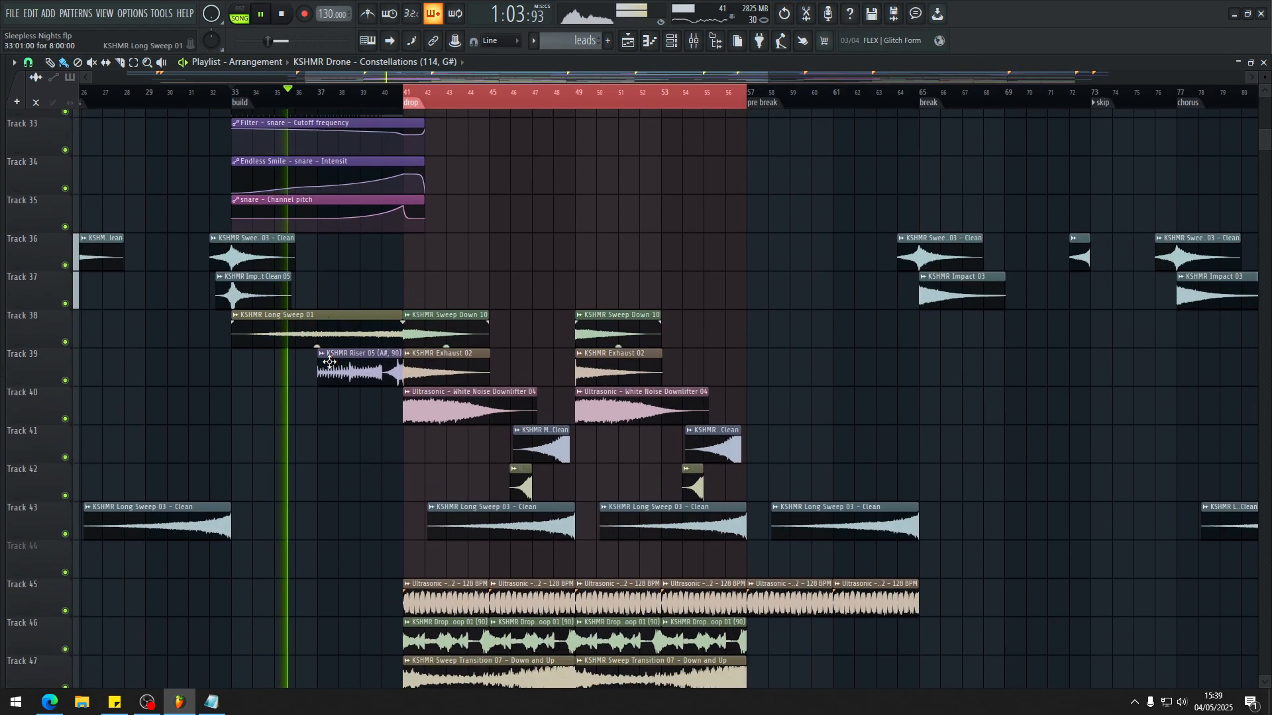
scroll(242, 333, "down", 3)
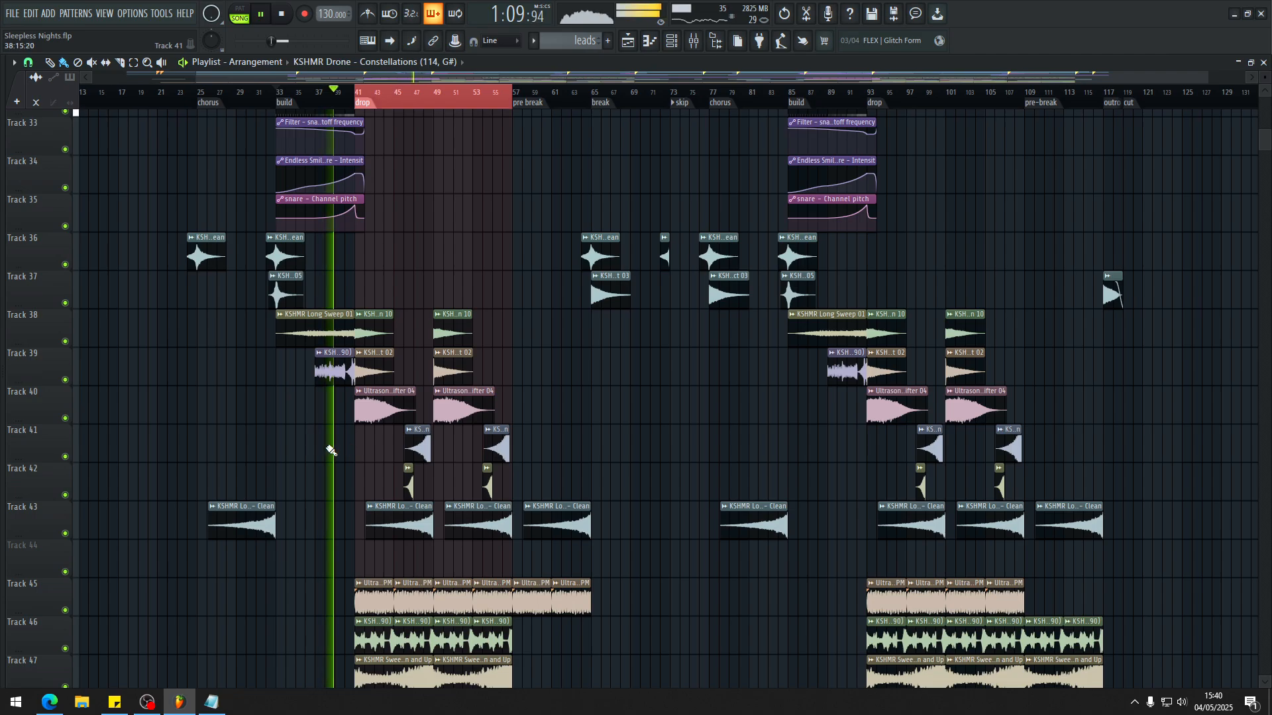
scroll(325, 450, "up", 1)
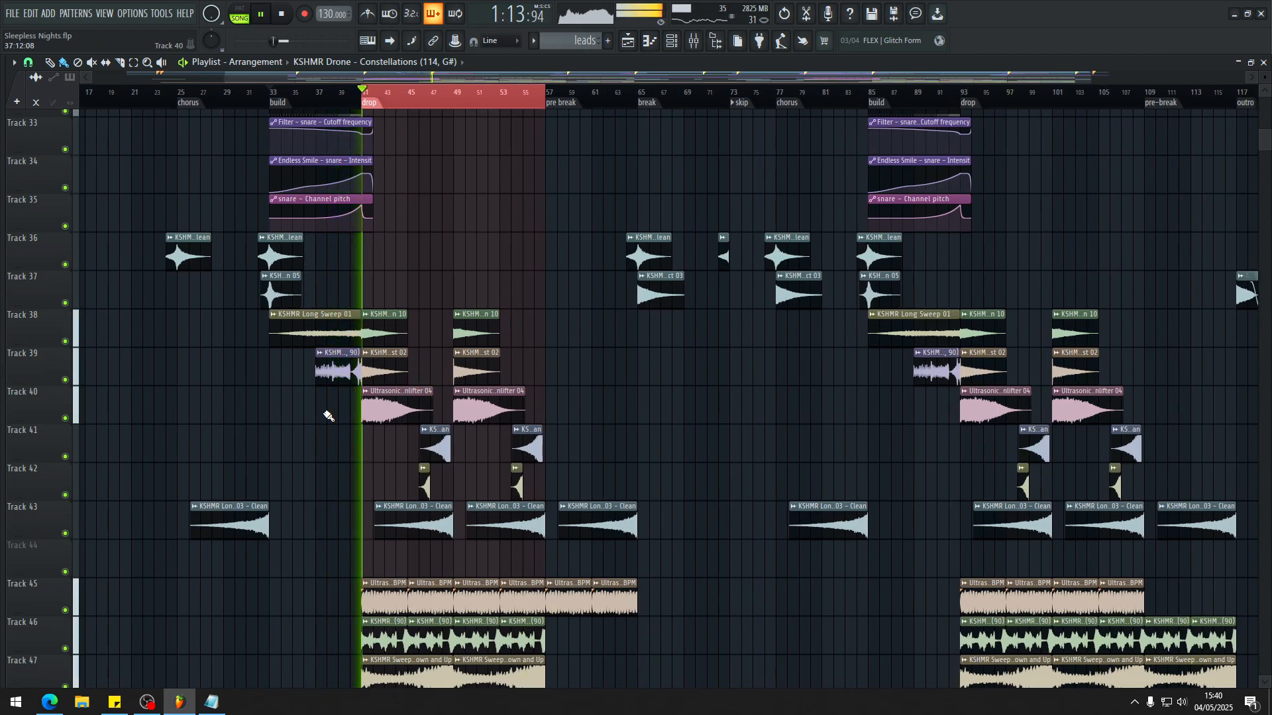
scroll(339, 382, "down", 3)
scroll(337, 384, "up", 5)
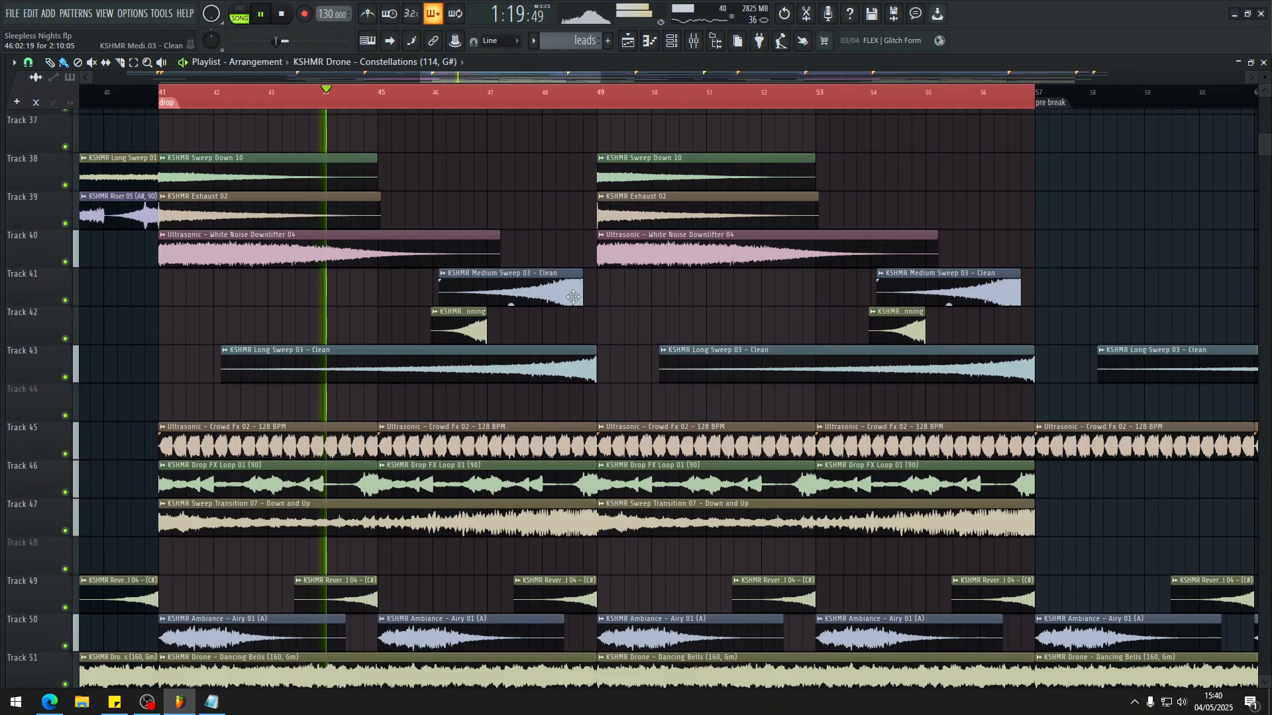
scroll(466, 295, "down", 4)
Step: Move the KSHMR Riser 05 mixer insert out of the sweeps group to directly after the FX bus
left_click(267, 216)
key("F9")
key("space")
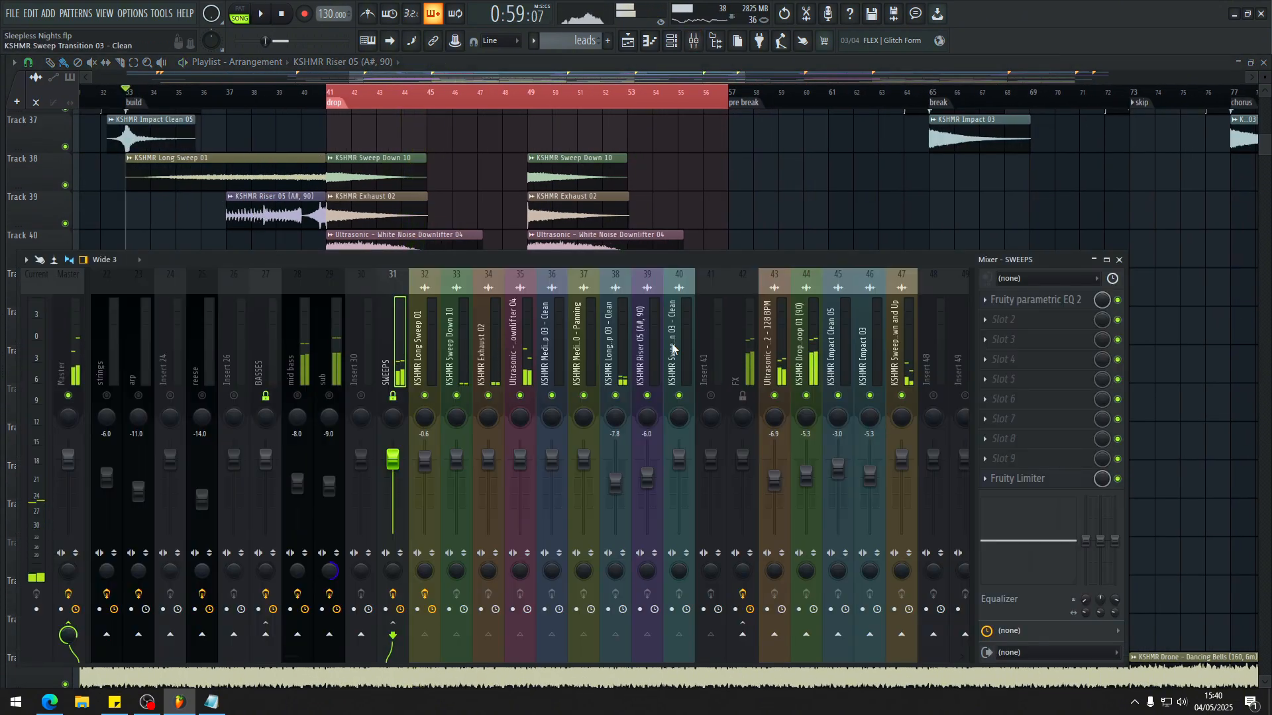
left_click(648, 343)
left_click_drag(648, 343, 774, 343)
Step: Play from about bar 40 just before the drop and inspect the Fruity Limiter on the SWEEPS insert
left_click(304, 92)
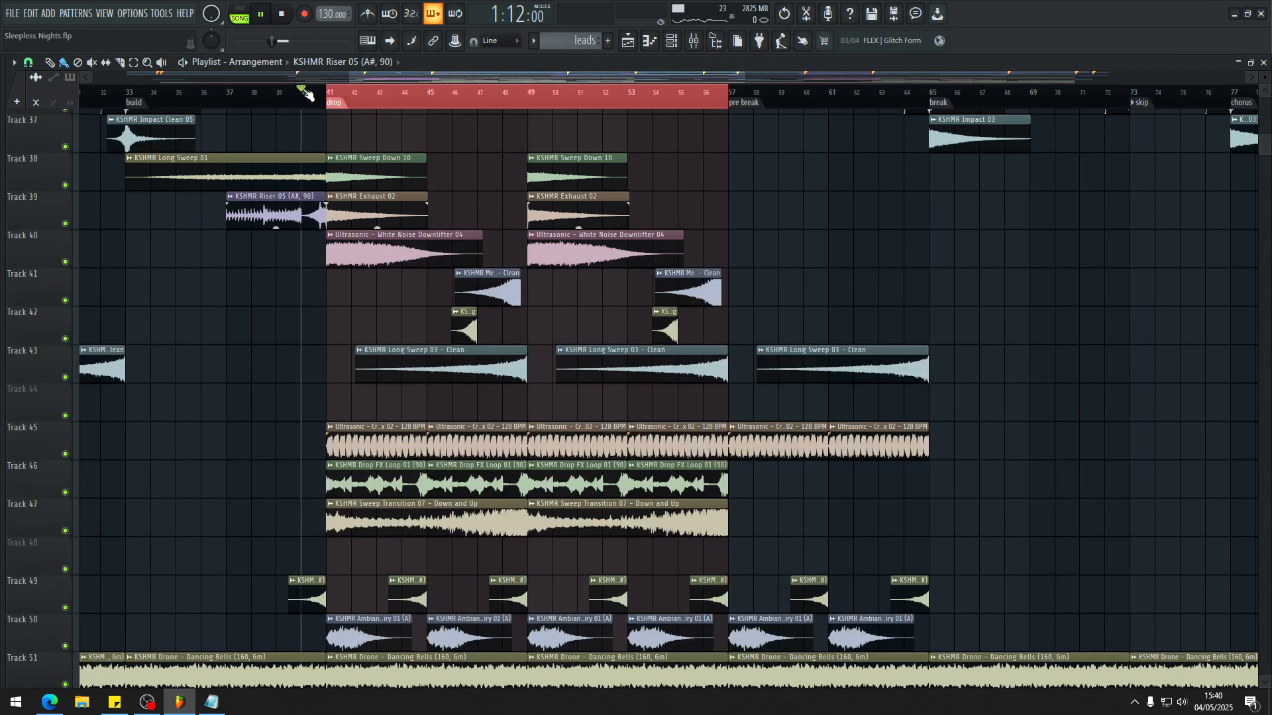
key("space")
key("F9")
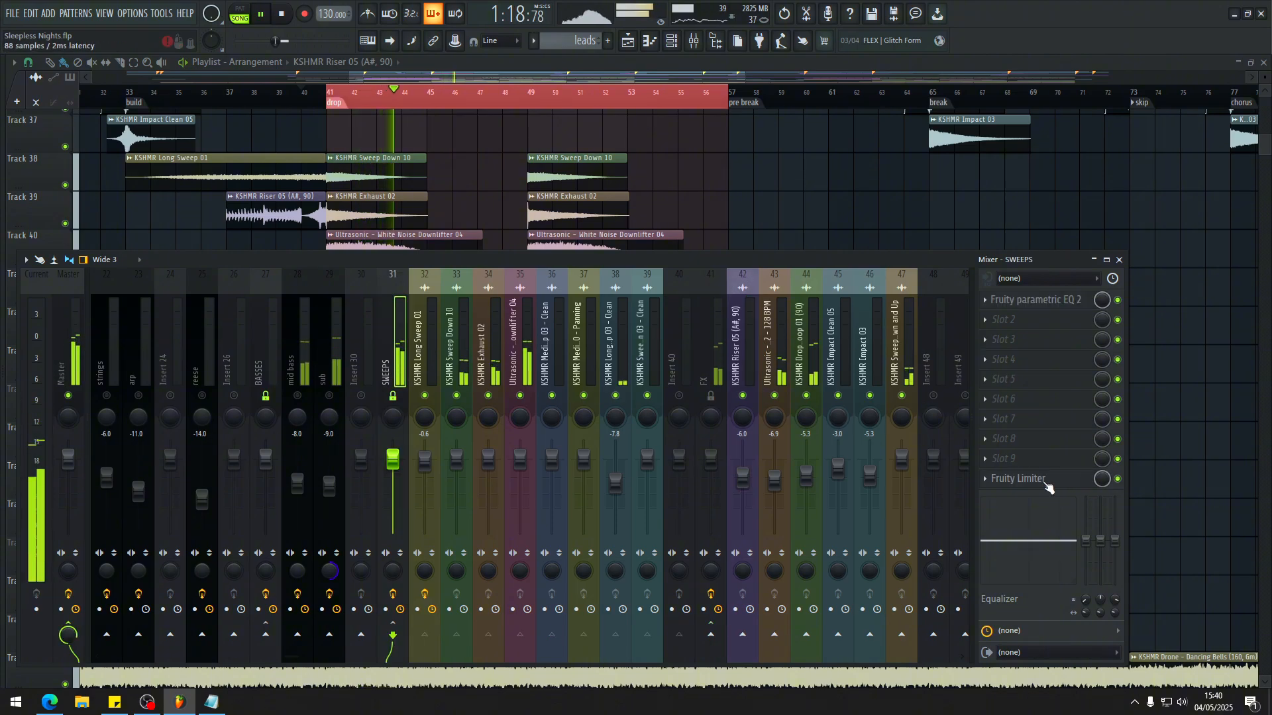
left_click(1045, 481)
left_click(1033, 478)
Step: Unmute the kick insert and replay the transition into the drop from about bar 40 with the sweeps and FX
scroll(331, 347, "up", 10)
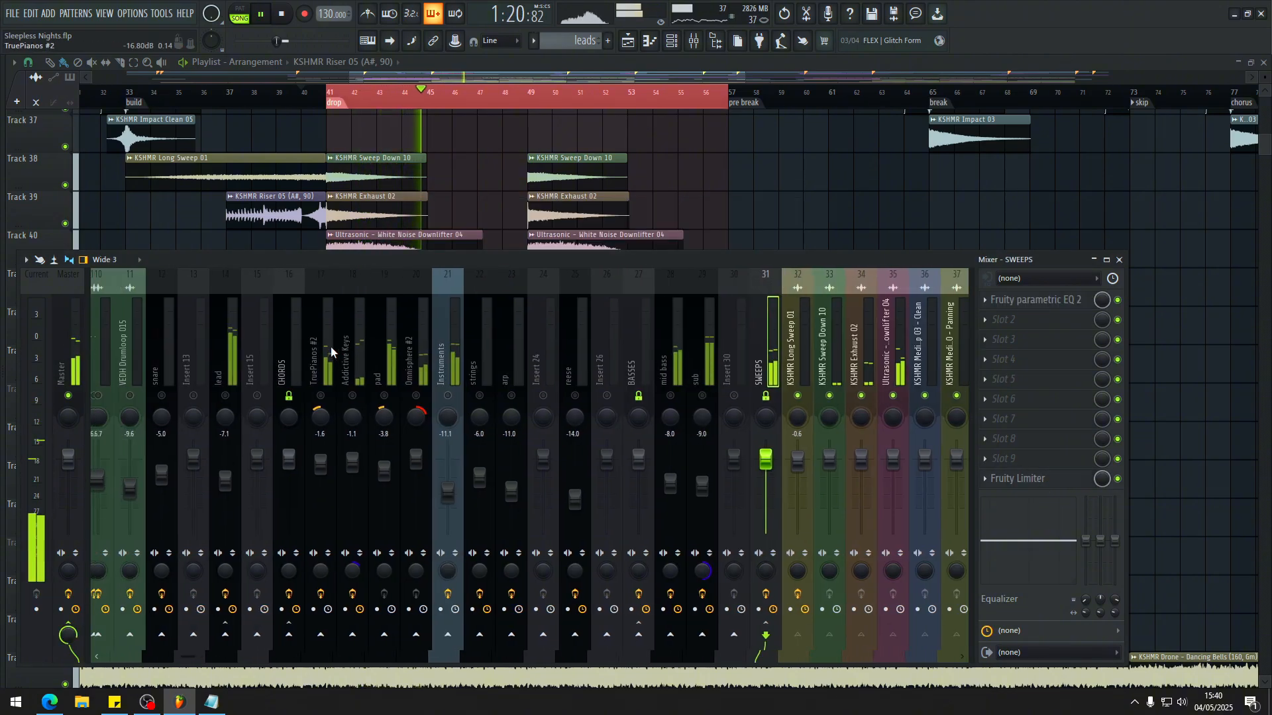
key("space")
key("space")
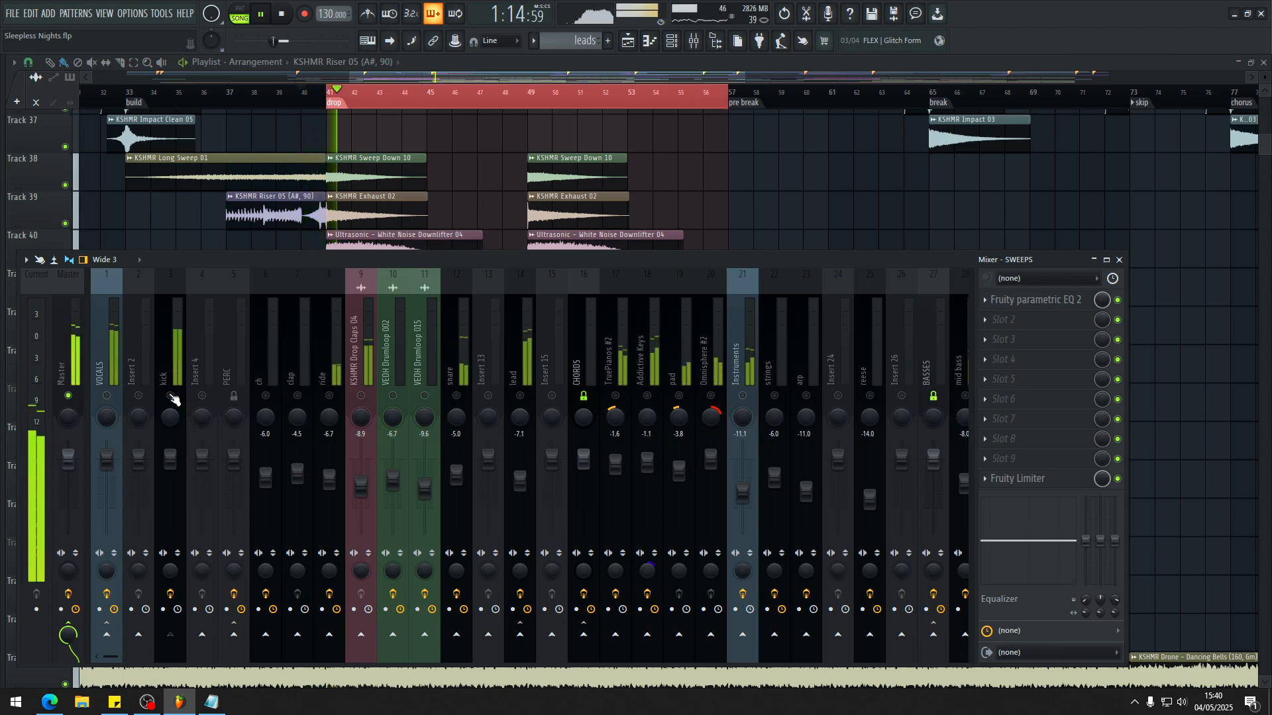
left_click(170, 396)
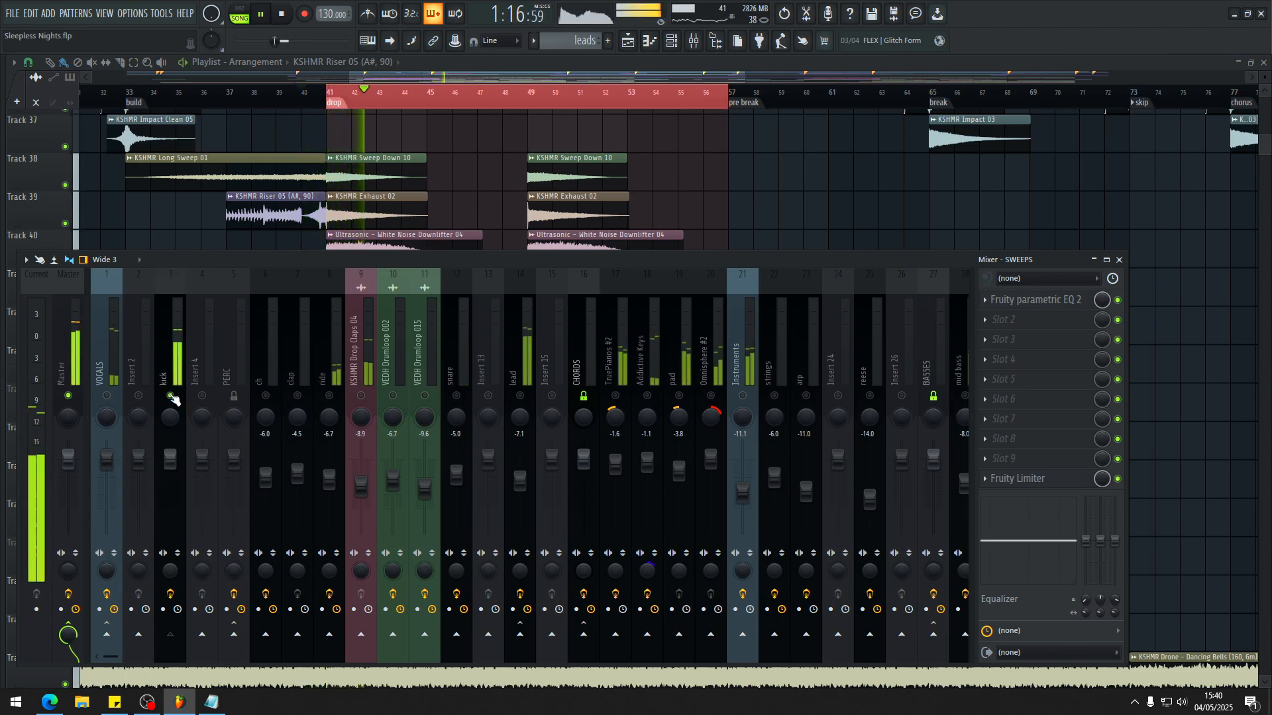
left_click(303, 99)
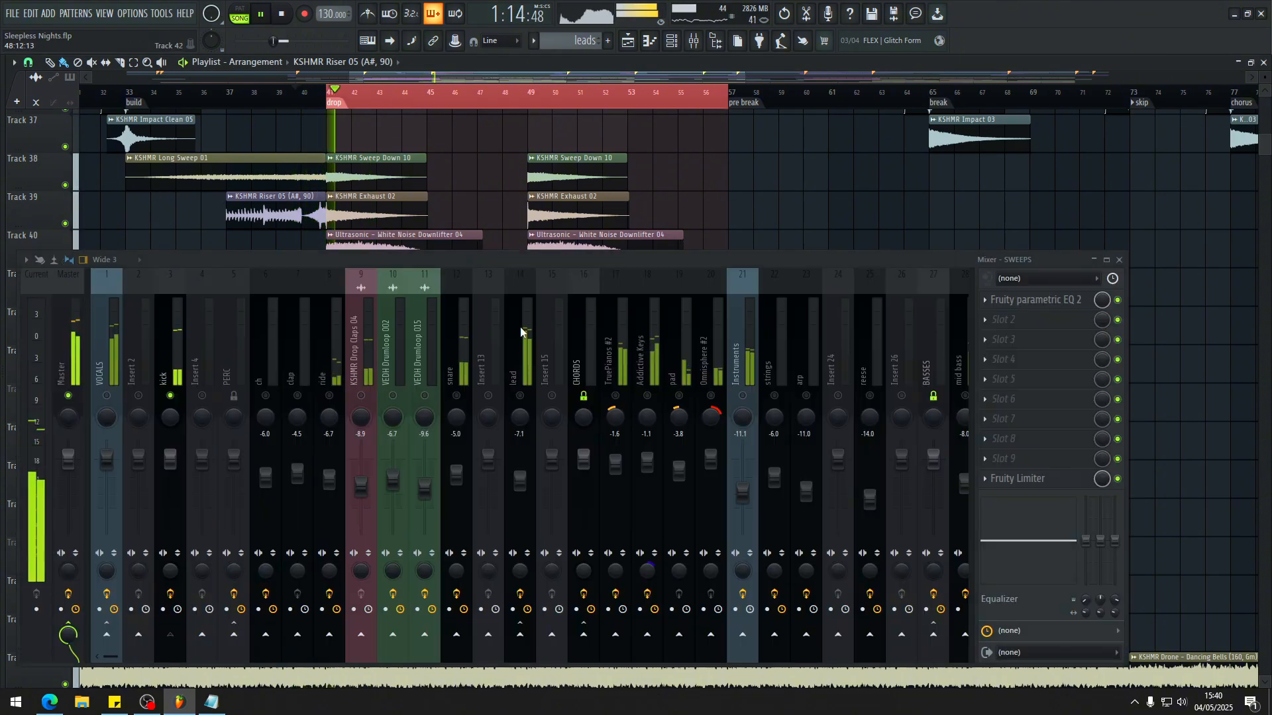
key("F9")
Step: Compare the transition into the drop with the Fruity Limiter on the SWEEPS insert bypassed and enabled
scroll(523, 329, "right", 5)
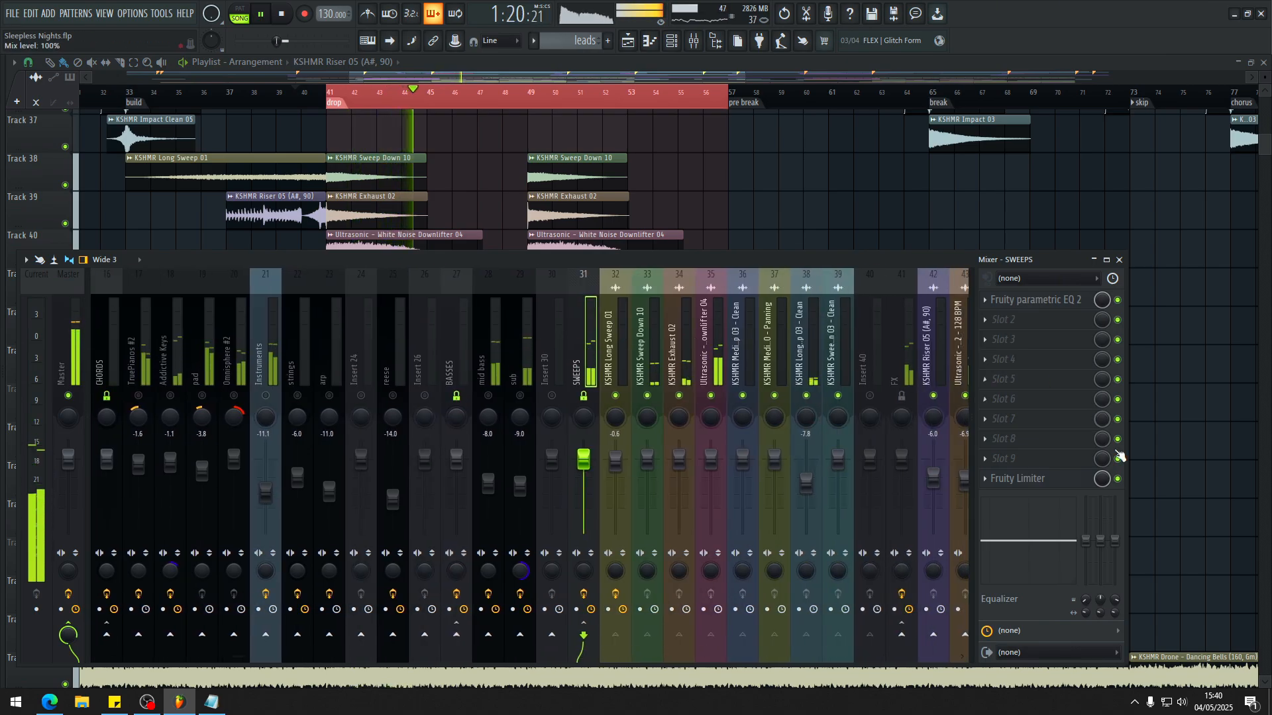
key("space")
key("space")
left_click(1117, 479)
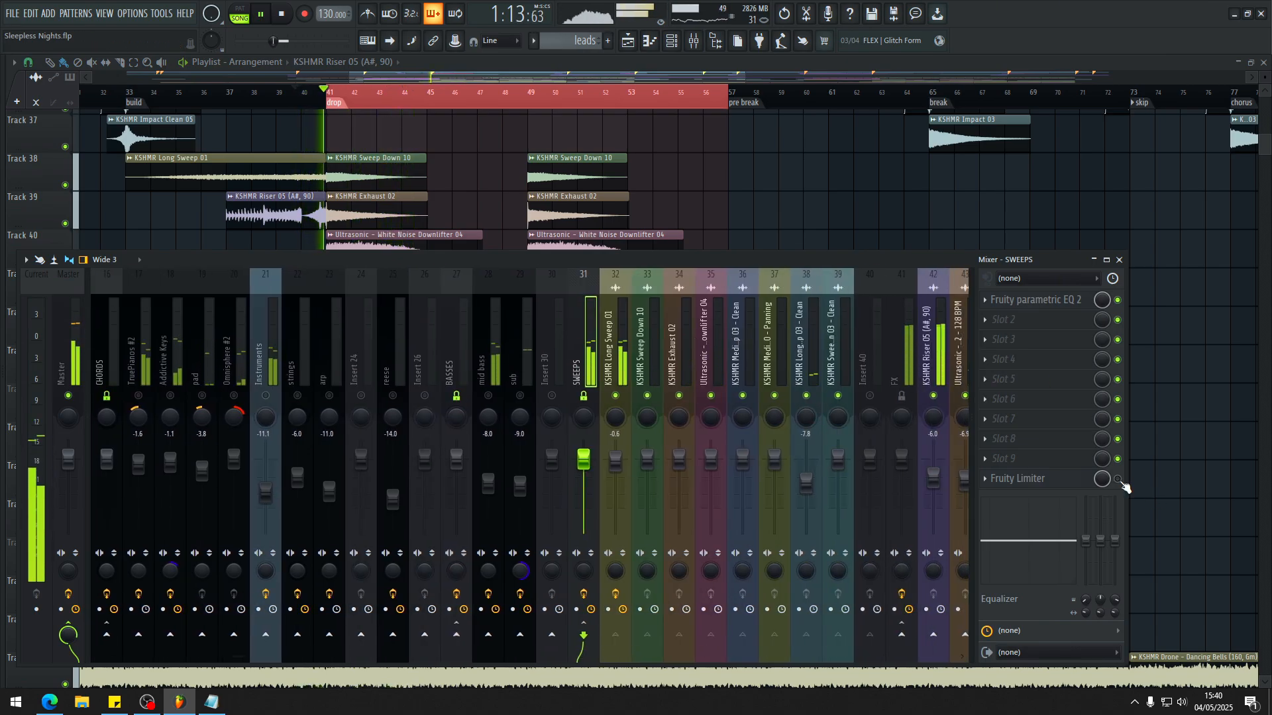
left_click(1117, 479)
key("space")
Step: Play the drop and follow the combined sweep, FX loop and atmosphere clips in the playlist
scroll(687, 363, "right", 4)
scroll(792, 199, "down", 1)
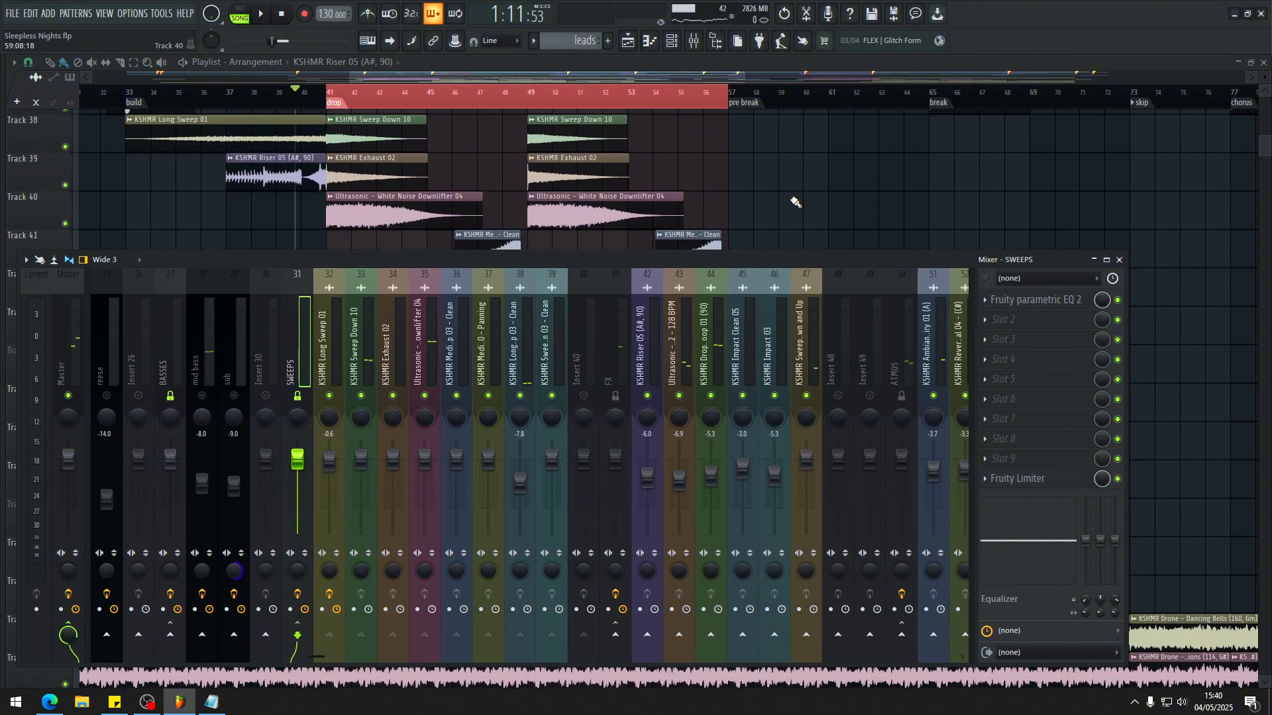
left_click(522, 396)
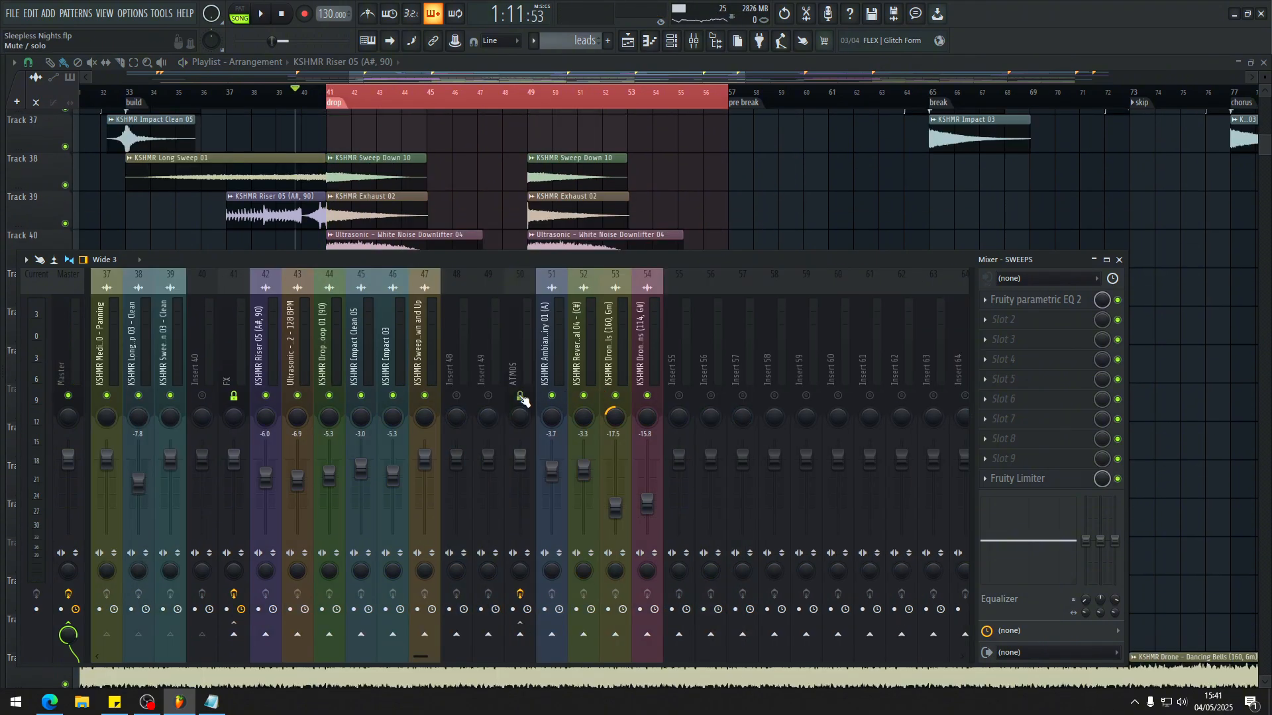
scroll(681, 325, "left", 7)
key("space")
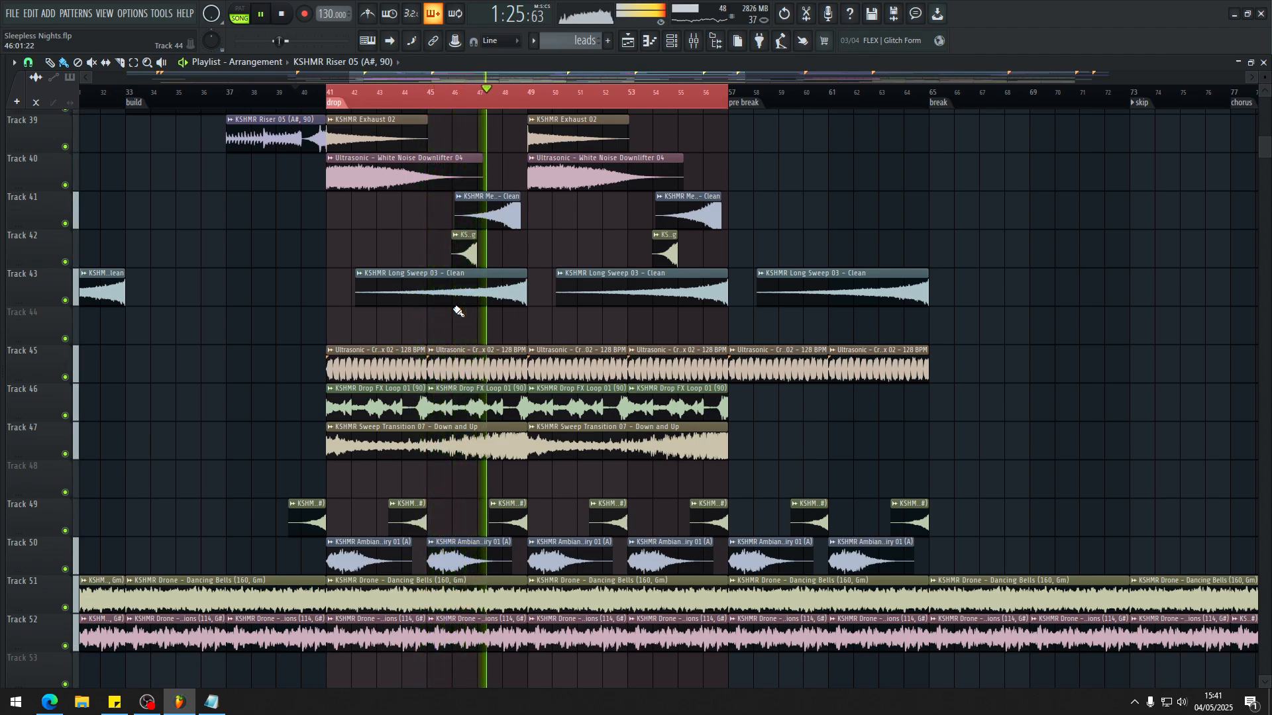
key("F9")
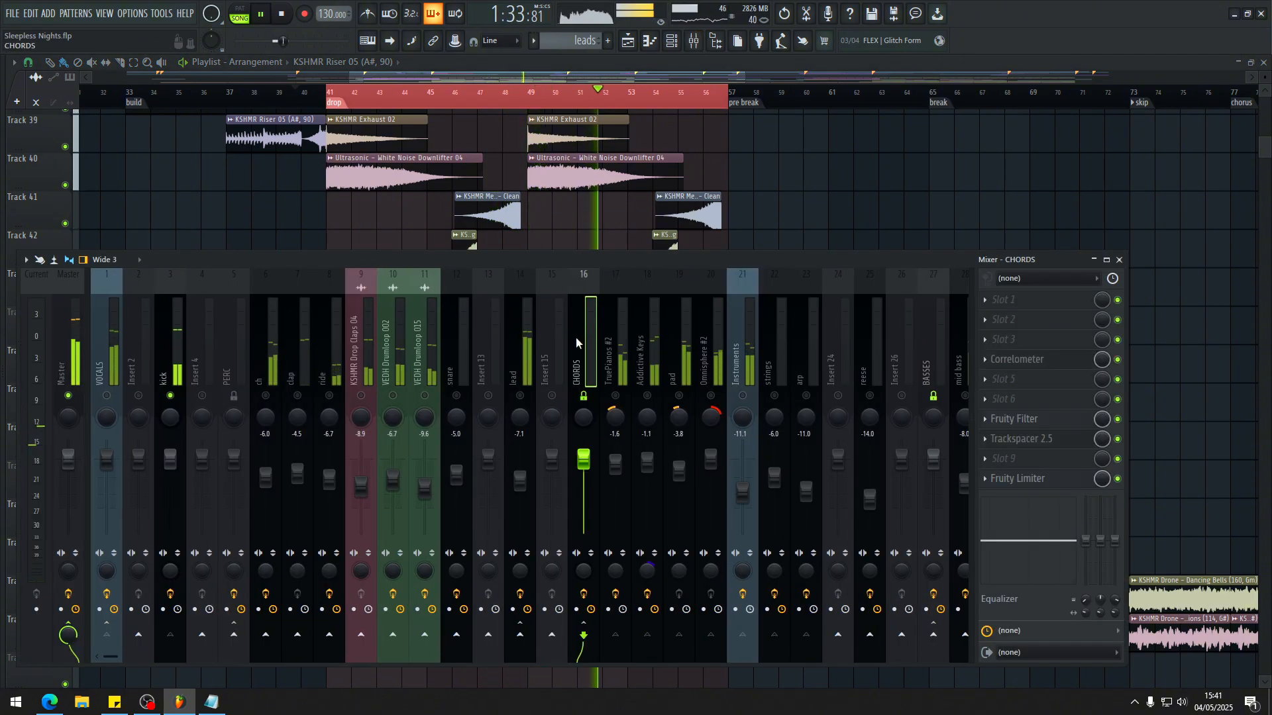
key("space")
Step: Play the drop with the TruePianos #2 insert unmuted, add the Addictive Keys insert and audition these chord layers
left_click(625, 379)
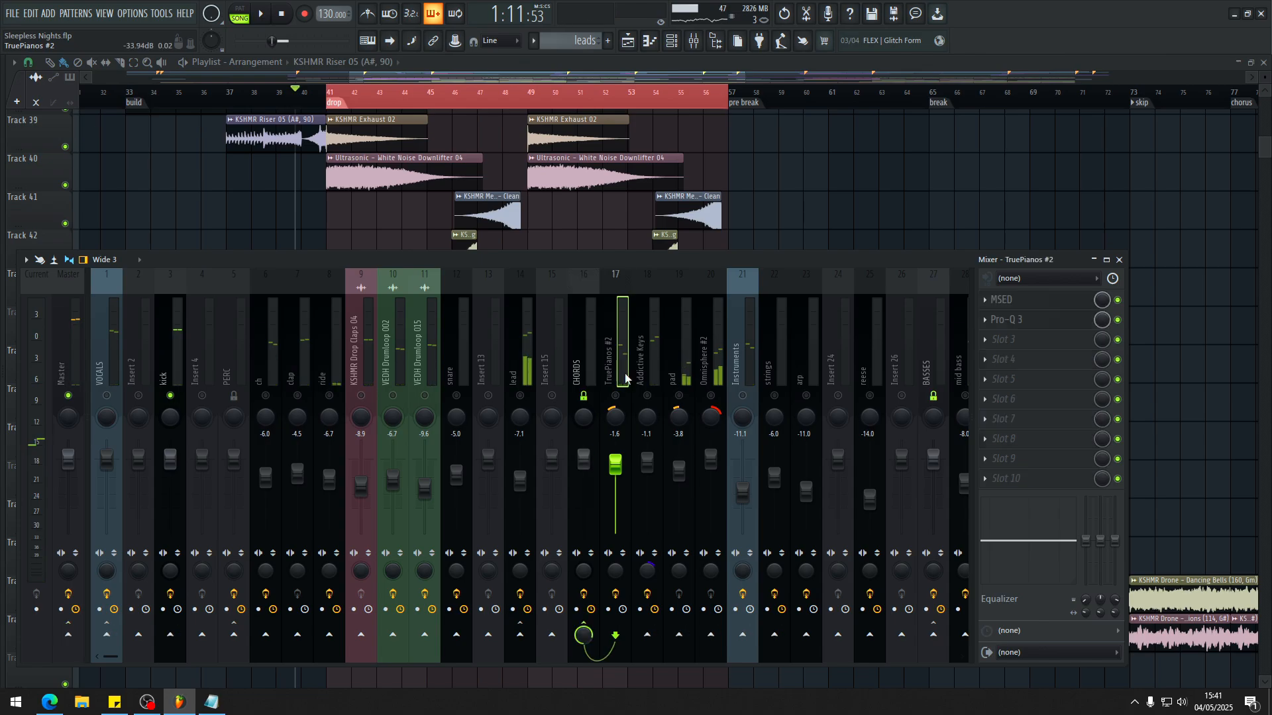
key("space")
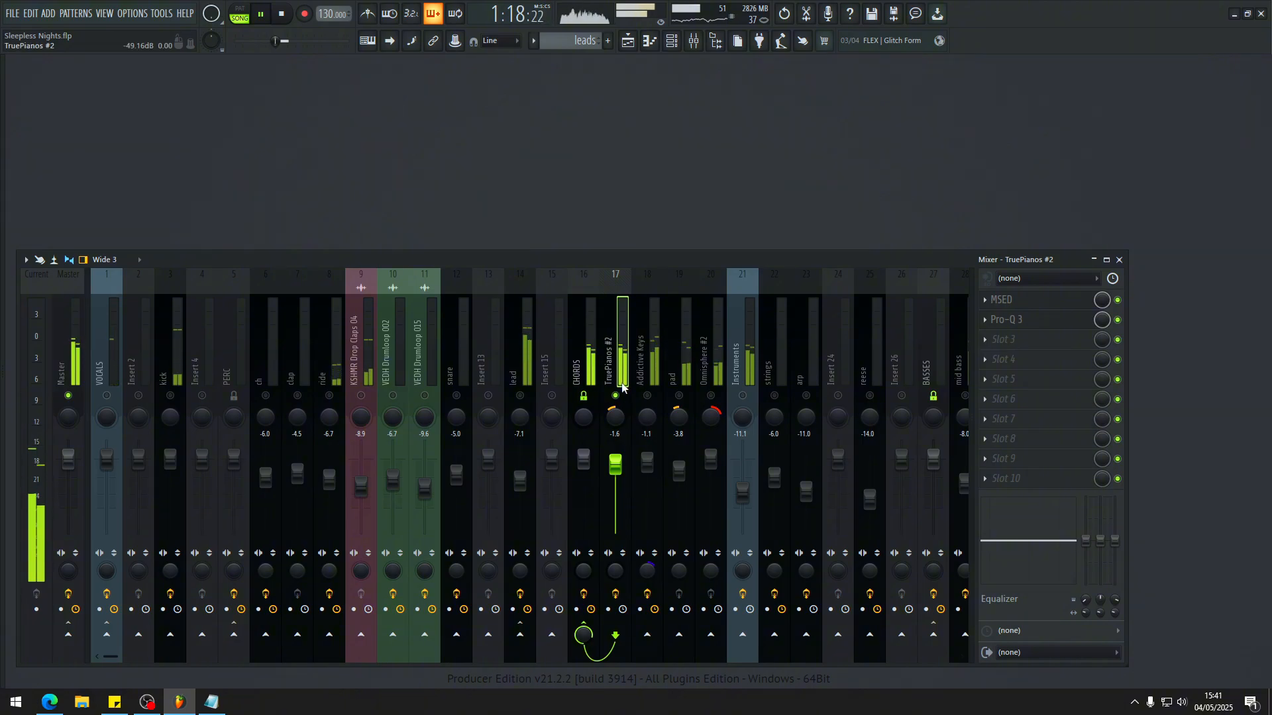
left_click(520, 396)
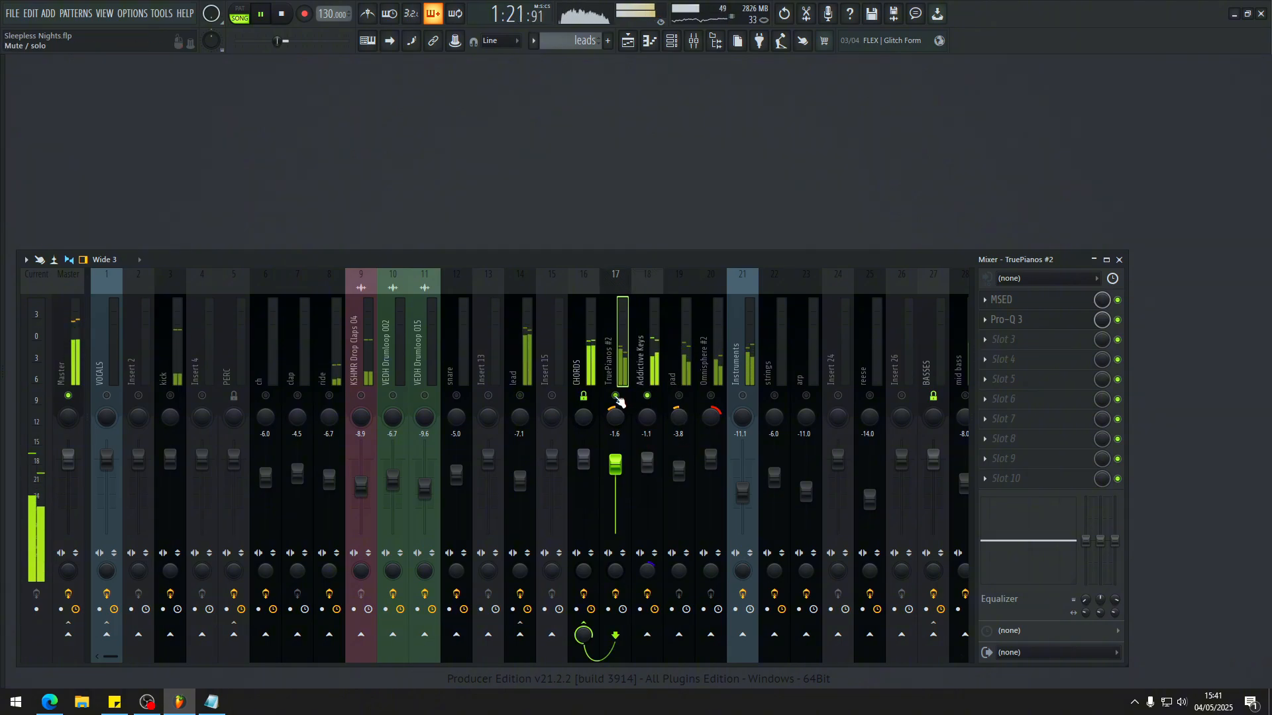
left_click(640, 366)
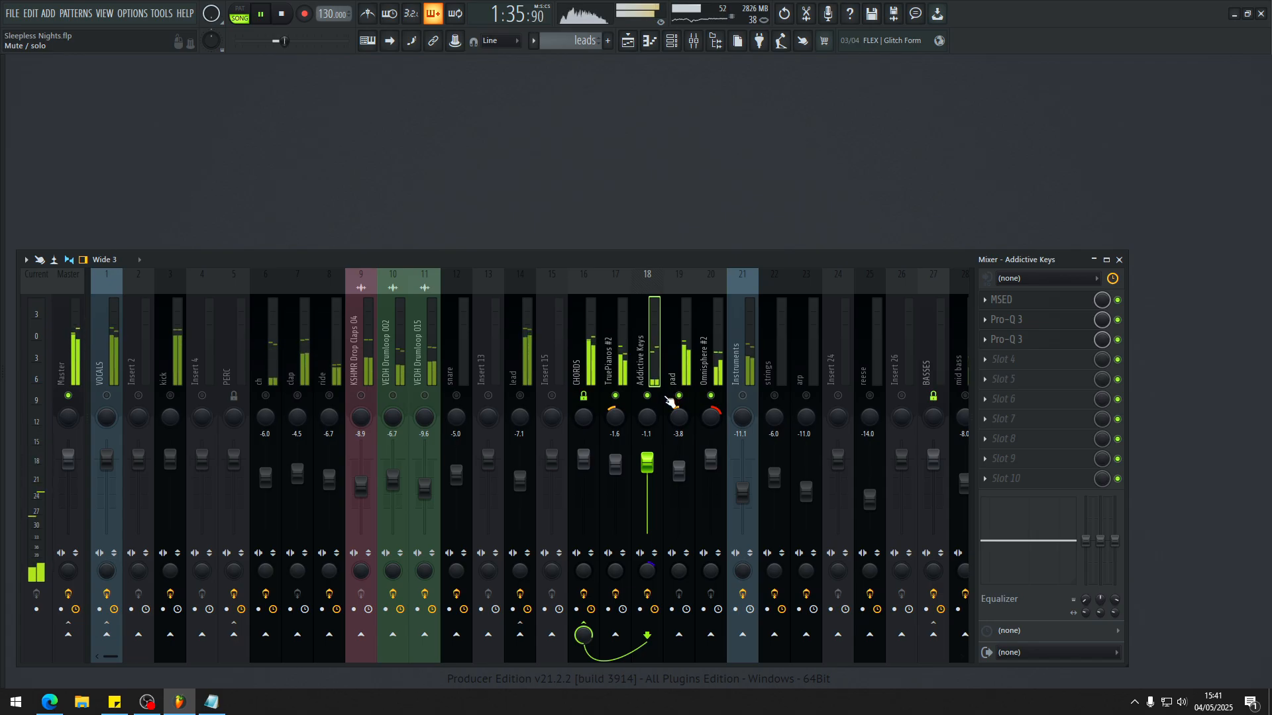
Step: Mute TruePianos #2, Addictive Keys and pad to audition Omnisphere #2 alone, and examine the patch loaded in its Omnisphere instrument
left_click_drag(670, 398, 620, 396)
left_click(709, 358)
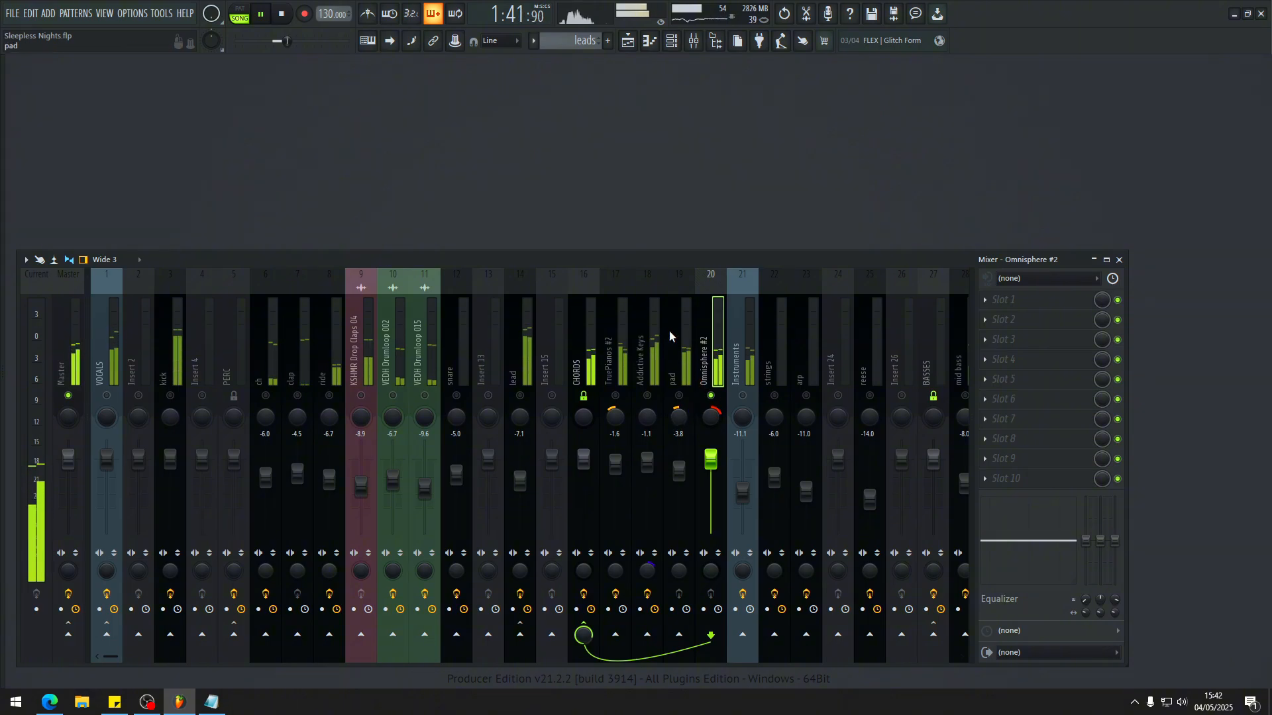
key("F6")
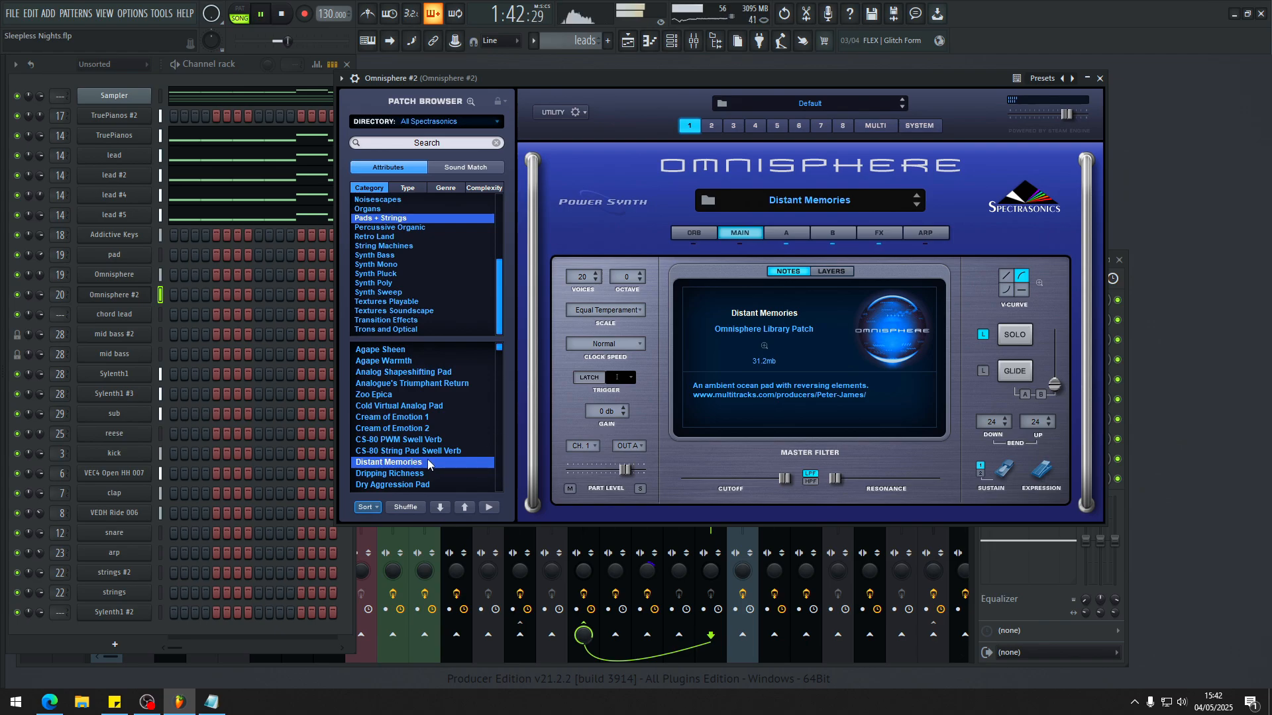
left_click(1099, 78)
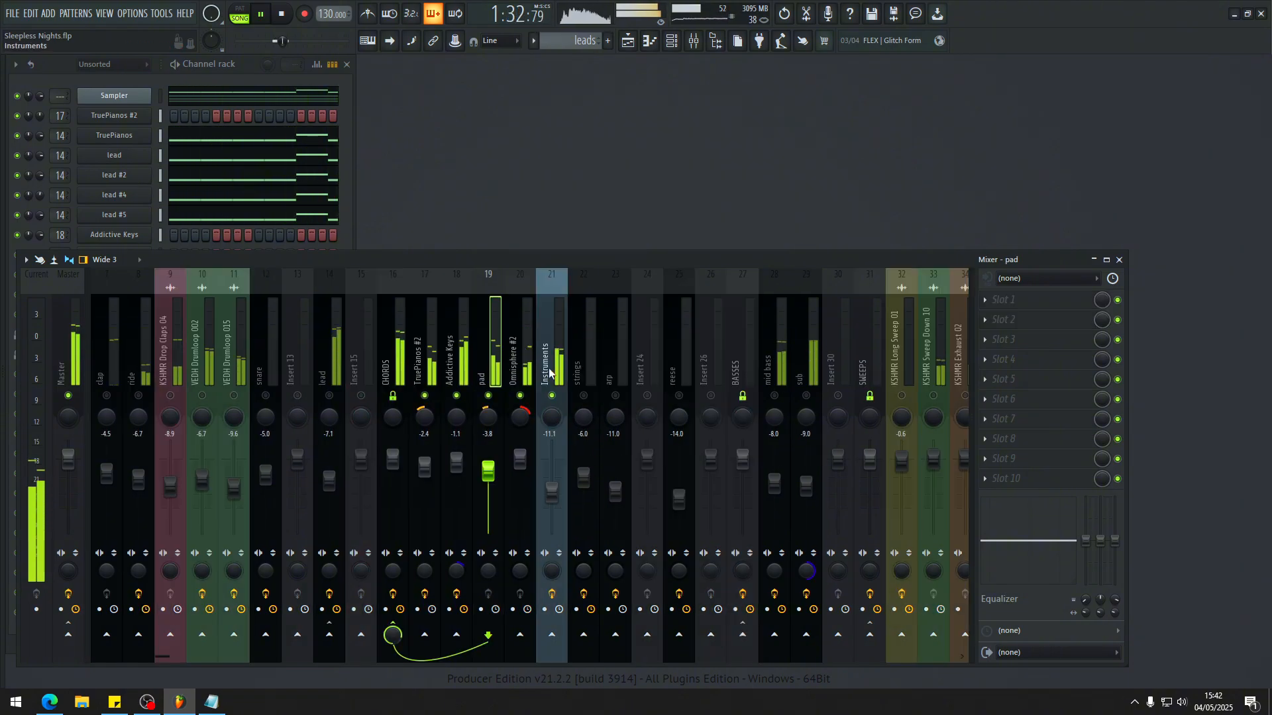
Step: Unmute the Instruments insert, mute the other chord layers and audition Instruments alone
left_click(551, 369)
left_click(520, 396)
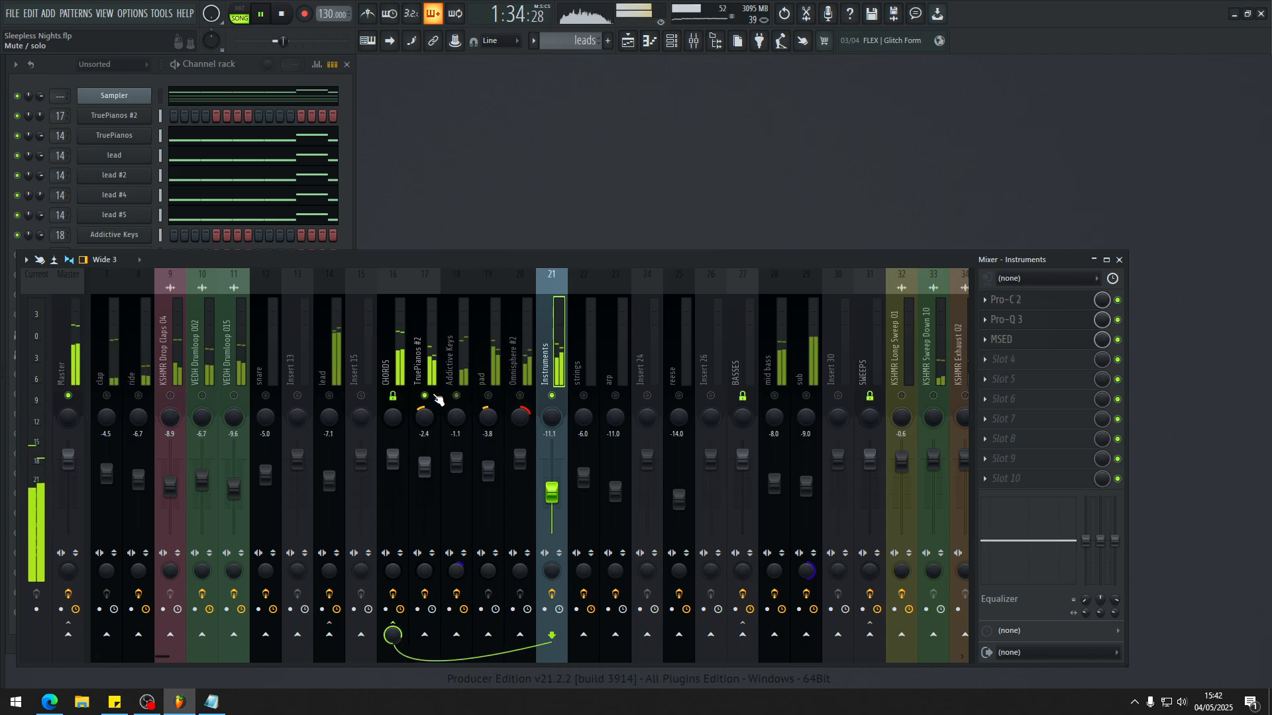
scroll(551, 340, "left", 6)
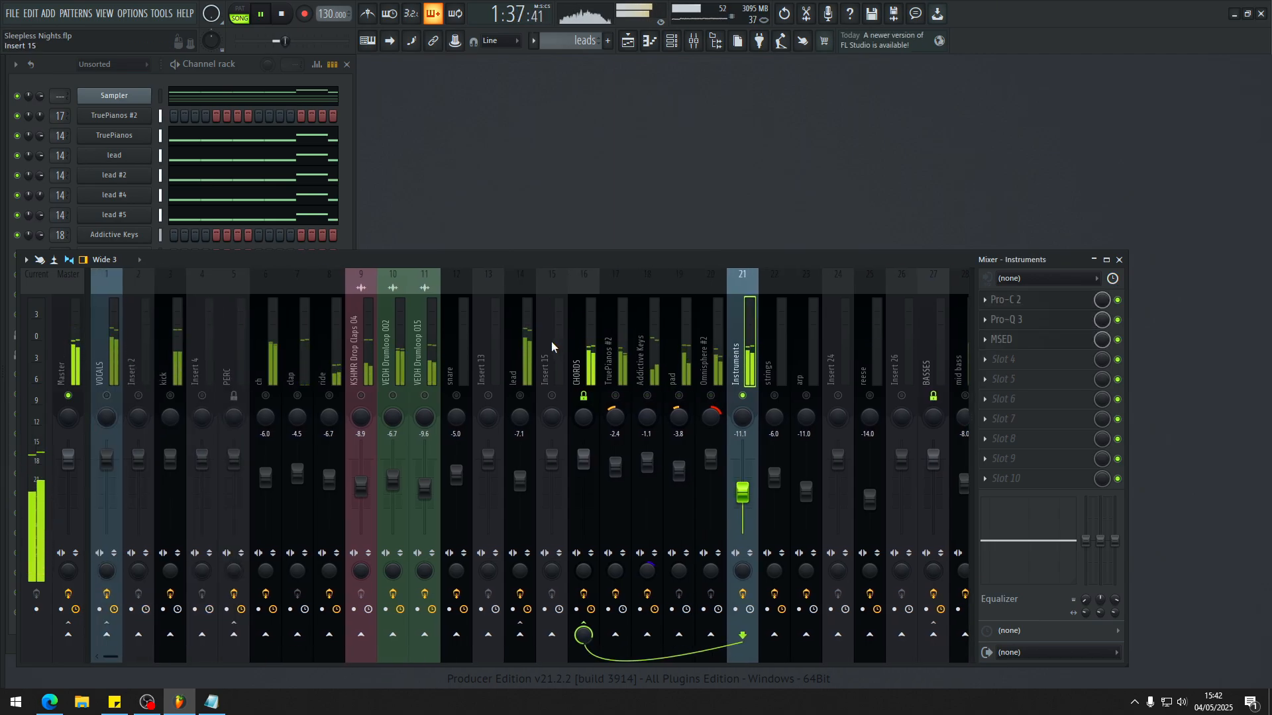
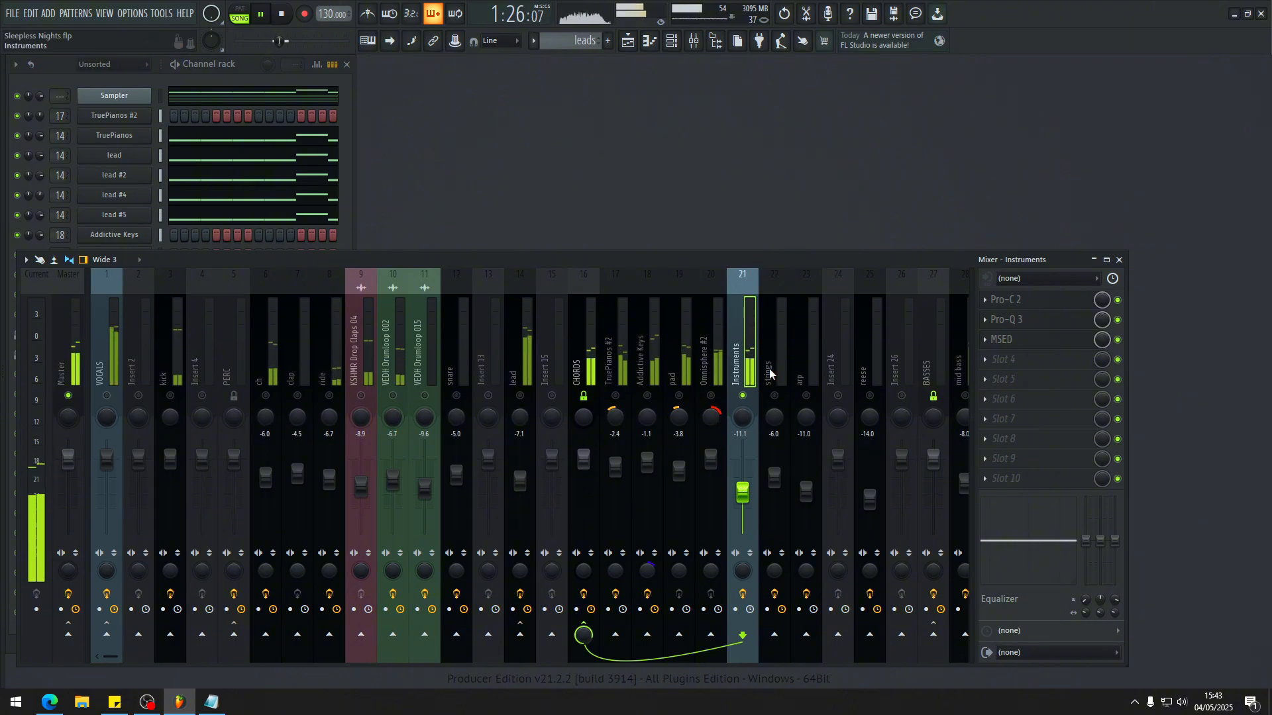
Step: Examine the MSED mid and side gain settings on the Instruments insert, moving the plugin window clear of the channel rack
left_click(1014, 339)
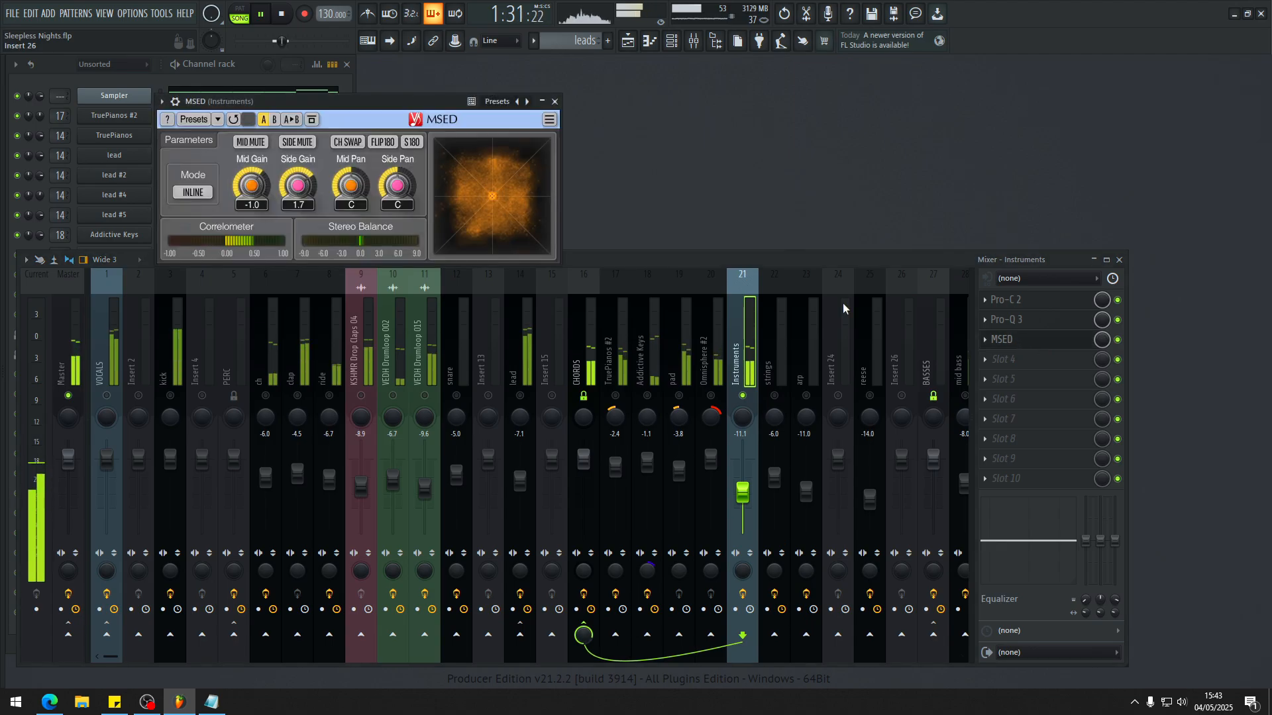
left_click_drag(322, 98, 708, 182)
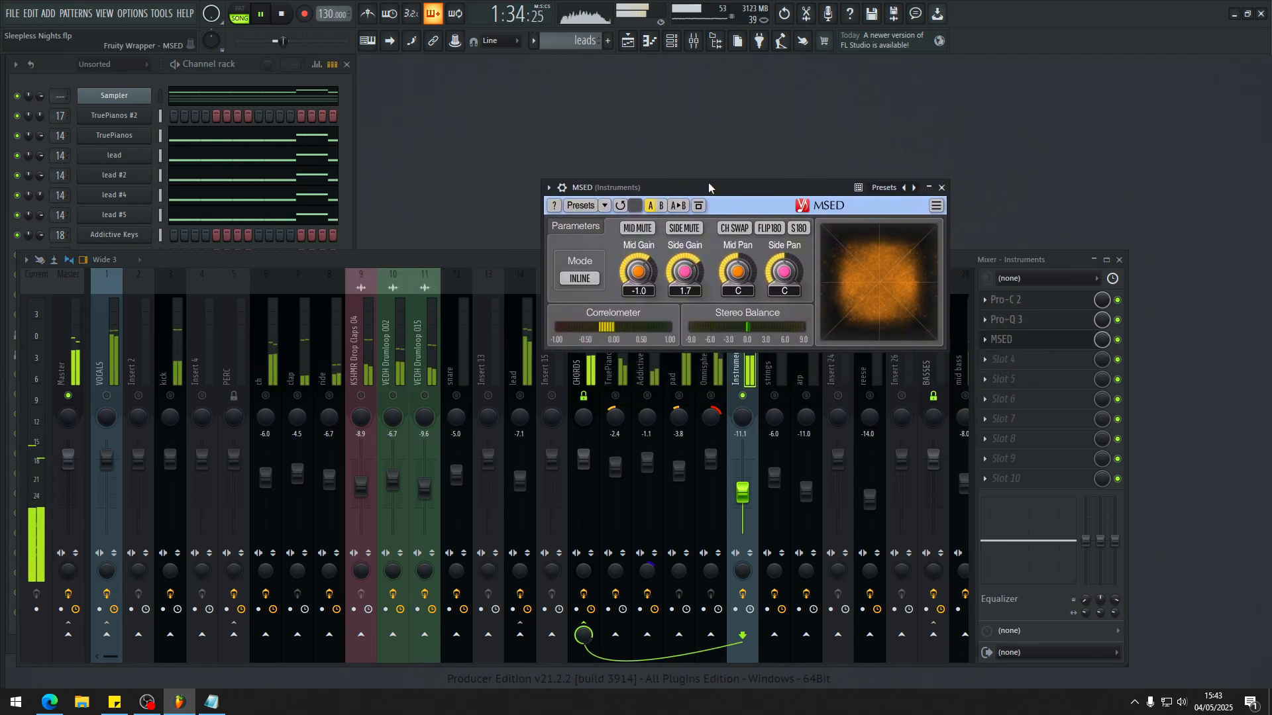
left_click(745, 374)
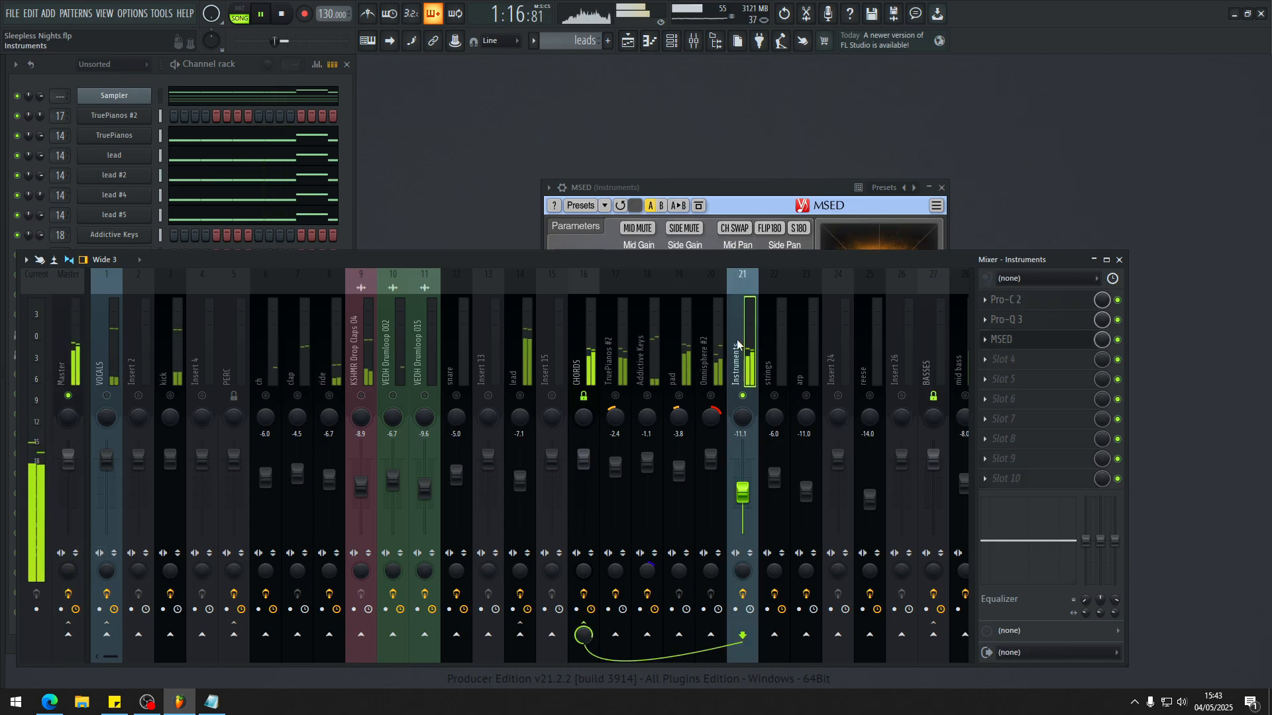
Step: Audition the CHORDS group with TruePianos #2, Addictive Keys, pad and Omnisphere #2 active and Instruments muted
left_click(586, 351)
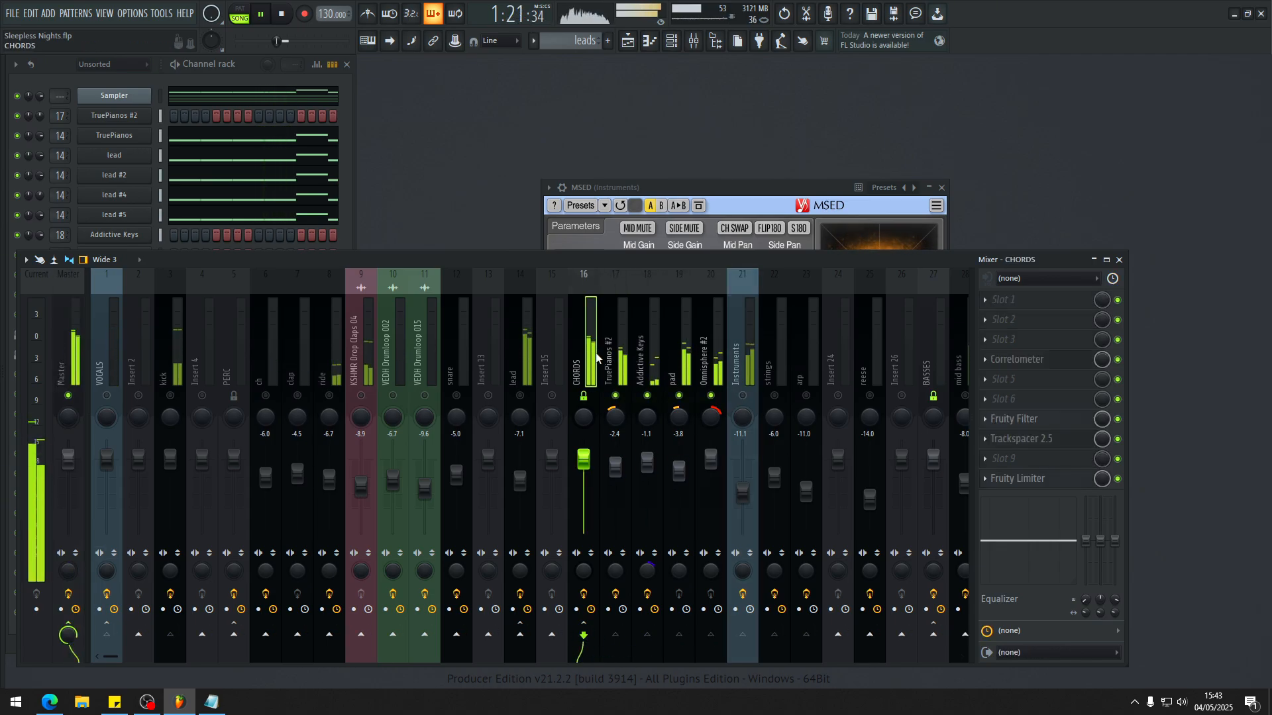
scroll(596, 358, "right", 9)
scroll(397, 328, "left", 6)
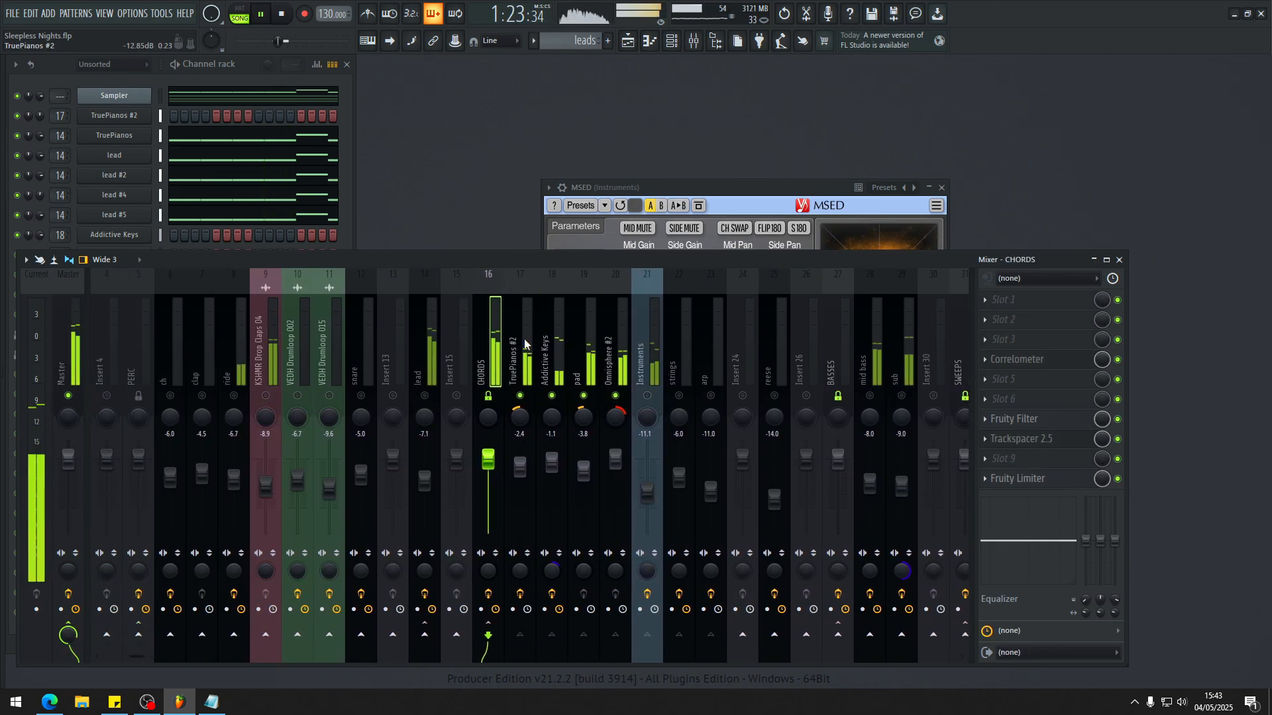
scroll(567, 331, "right", 6)
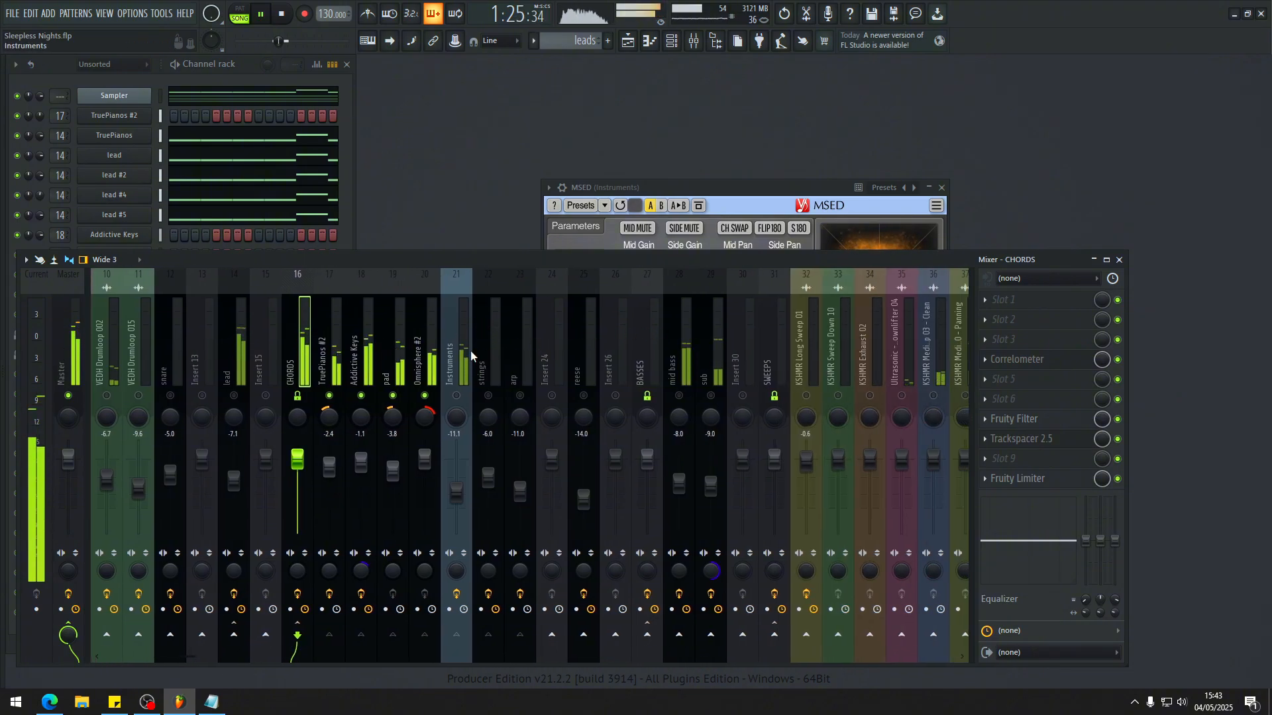
scroll(463, 348, "left", 3)
key("Left")
Step: Mute and unmute the TruePianos #2 insert during playback to compare the chords with and without it
left_click(418, 346)
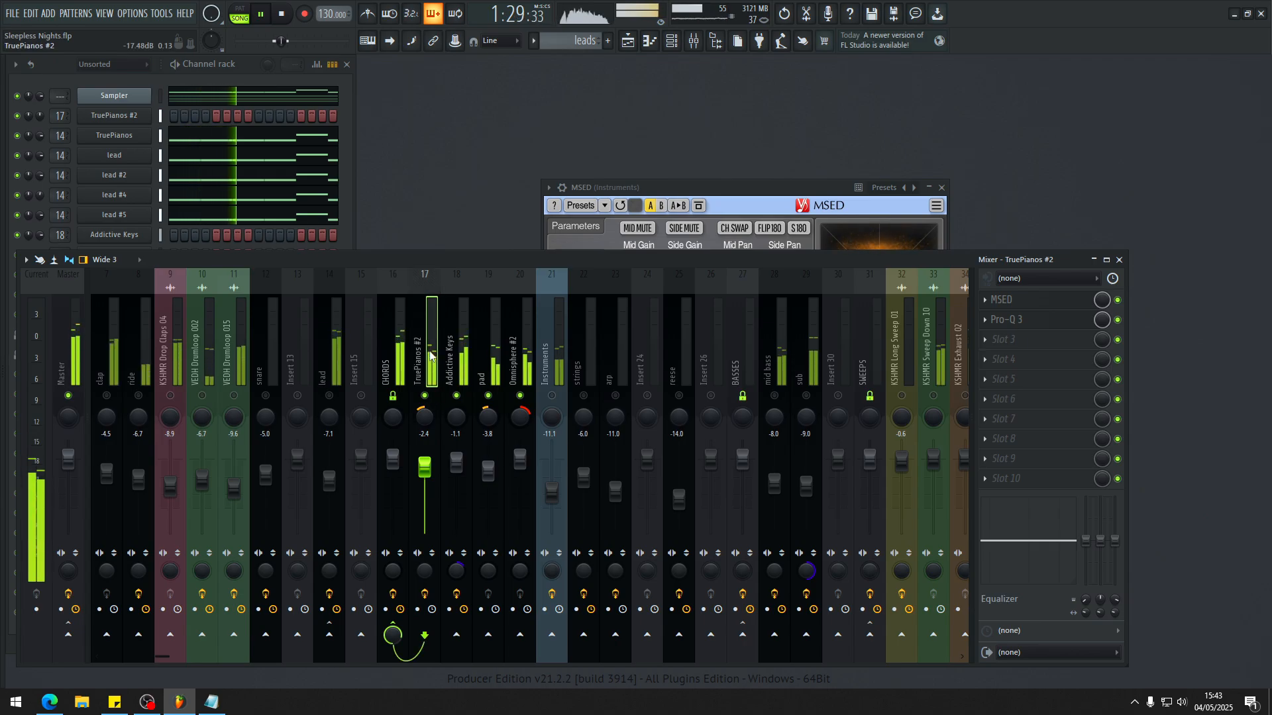
scroll(551, 327, "left", 6)
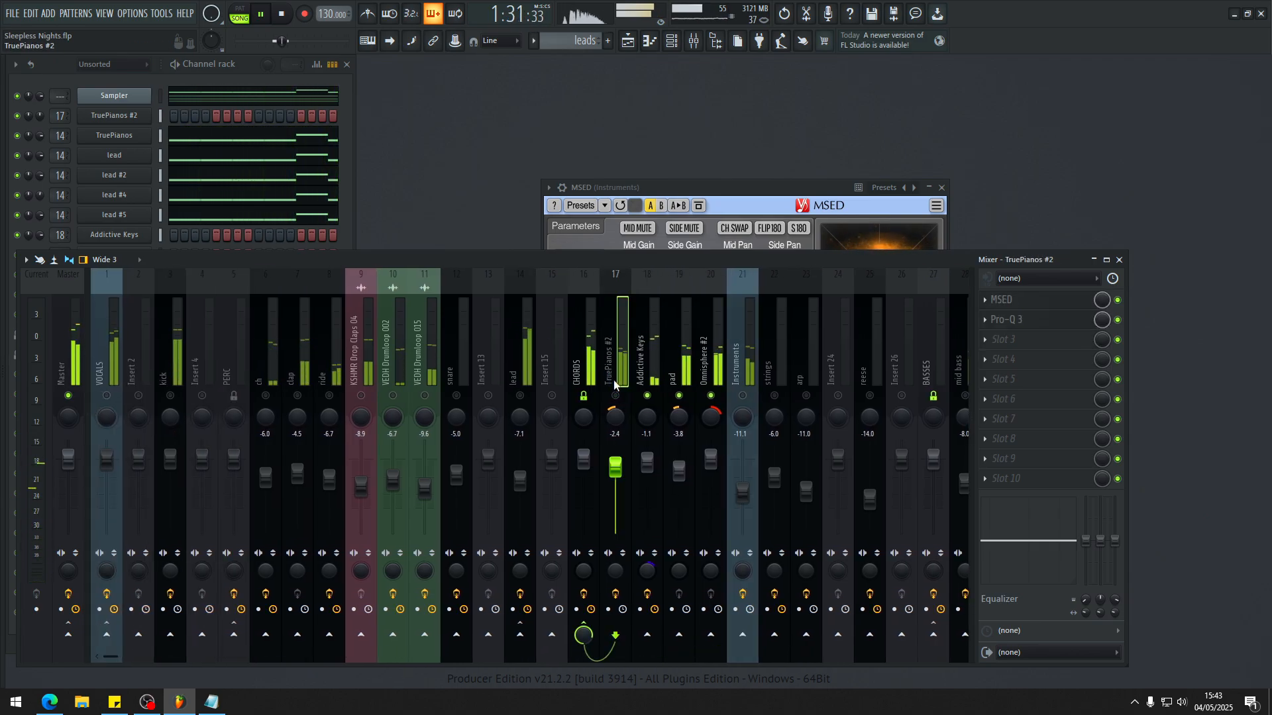
scroll(614, 344, "right", 9)
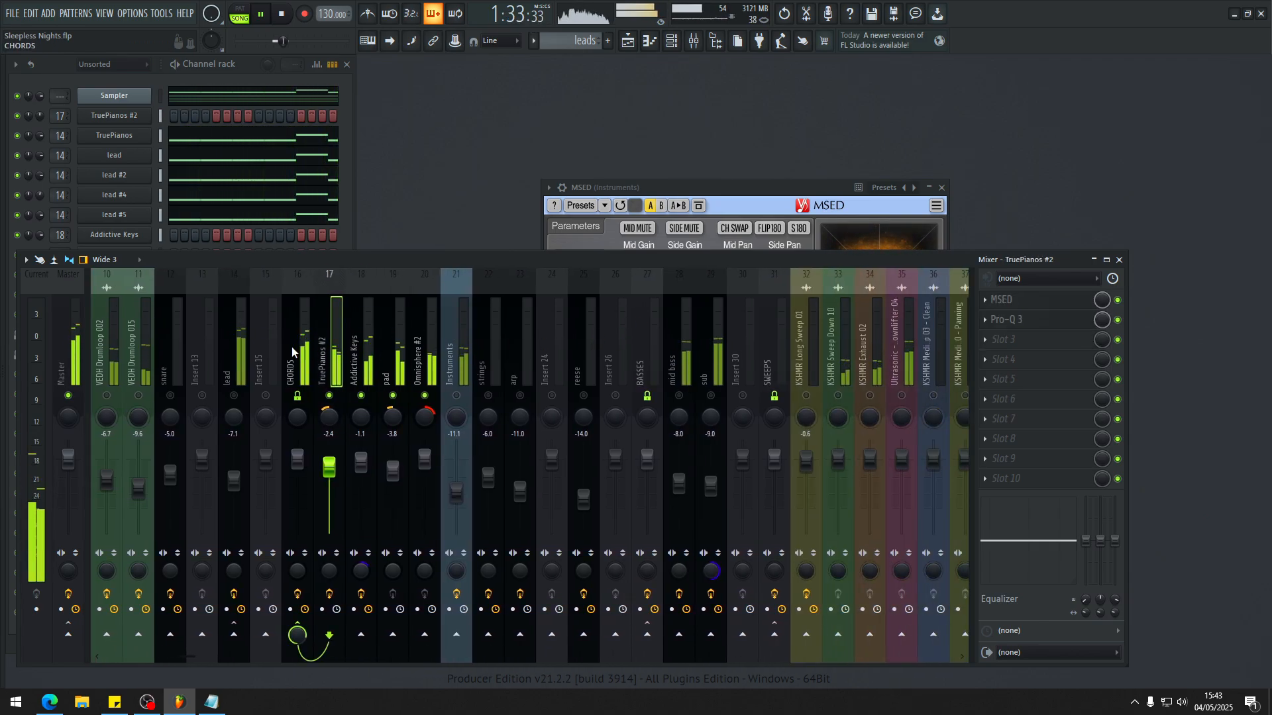
scroll(393, 359, "left", 9)
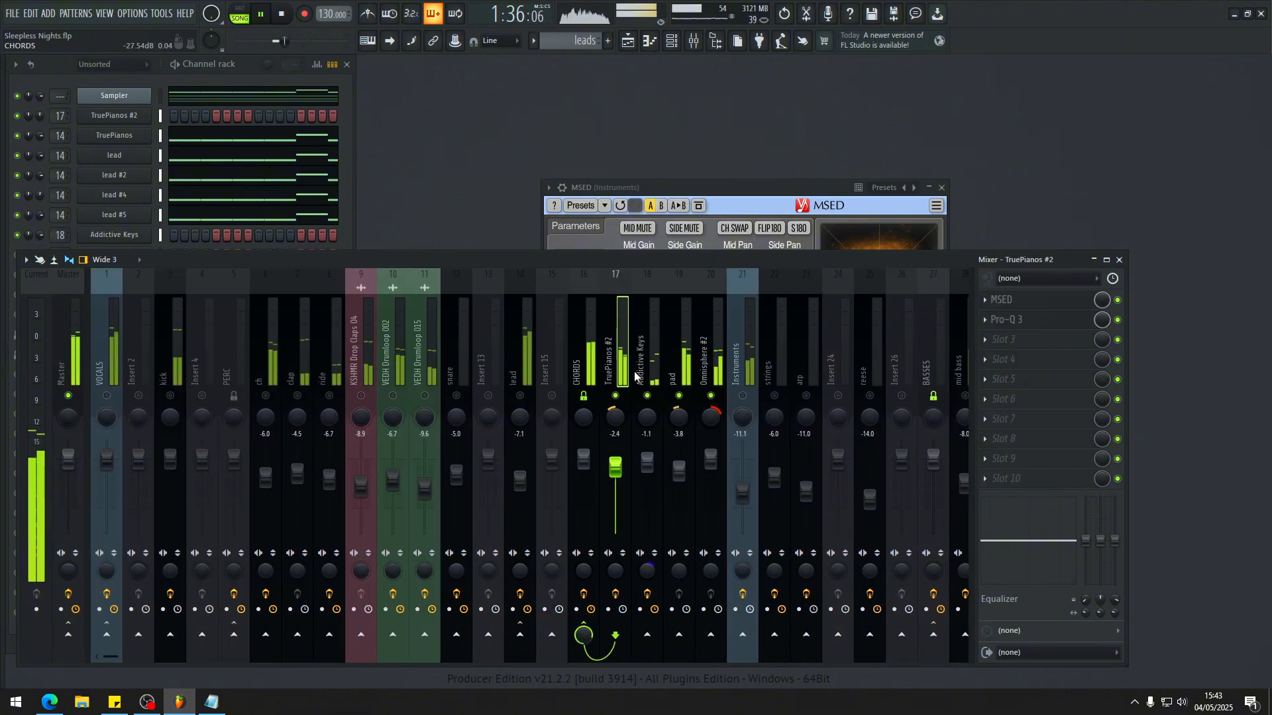
Step: Unmute all remaining inserts and play the full drop mix, toggling the PERC insert off and back on
left_click(648, 351)
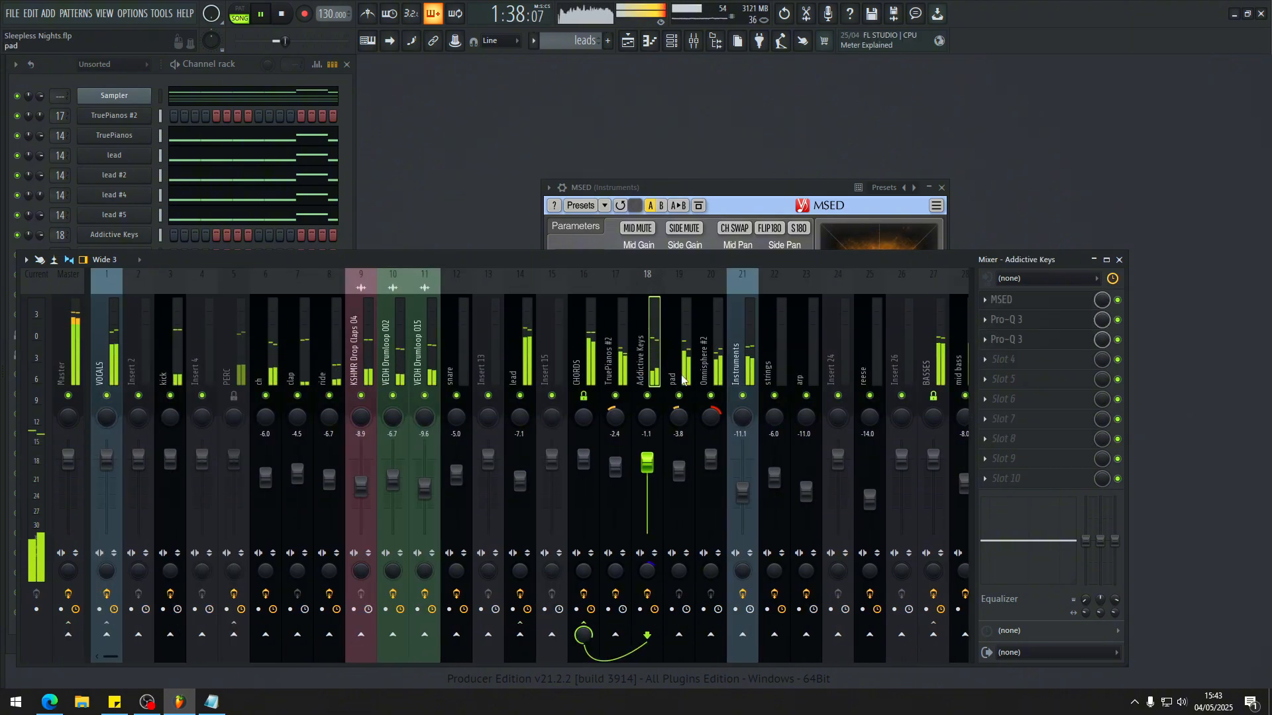
left_click(236, 397)
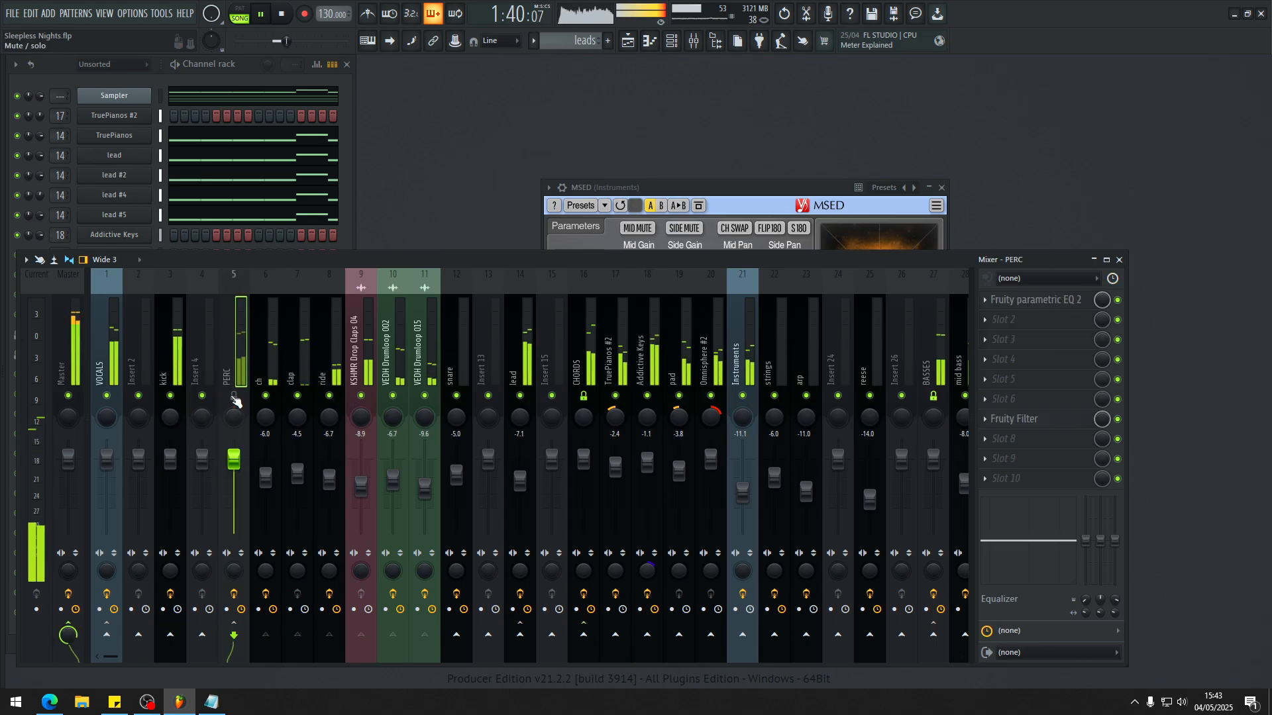
scroll(471, 357, "right", 2)
scroll(674, 343, "right", 20)
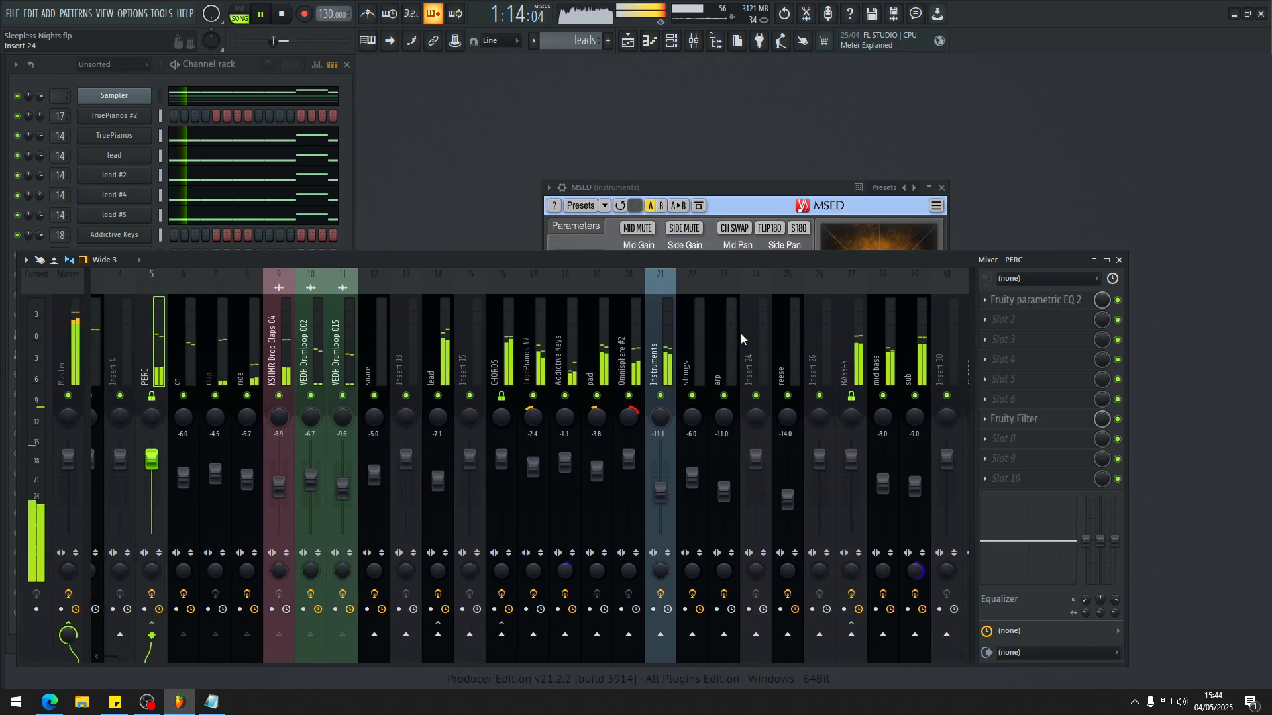
key("space")
scroll(662, 331, "left", 3)
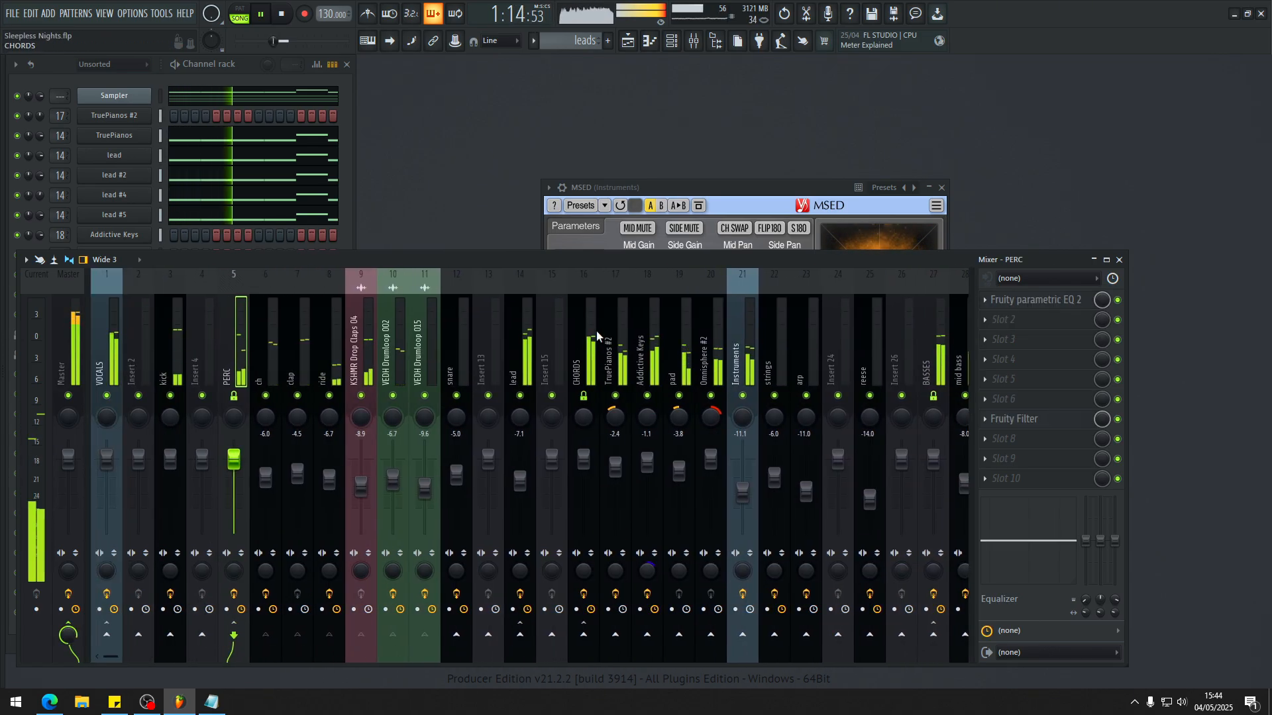
Step: Select TruePianos #2, Addictive Keys and the CHORDS insert in turn and examine the effects on the chord group
left_click(611, 359)
left_click(640, 358)
left_click(594, 351)
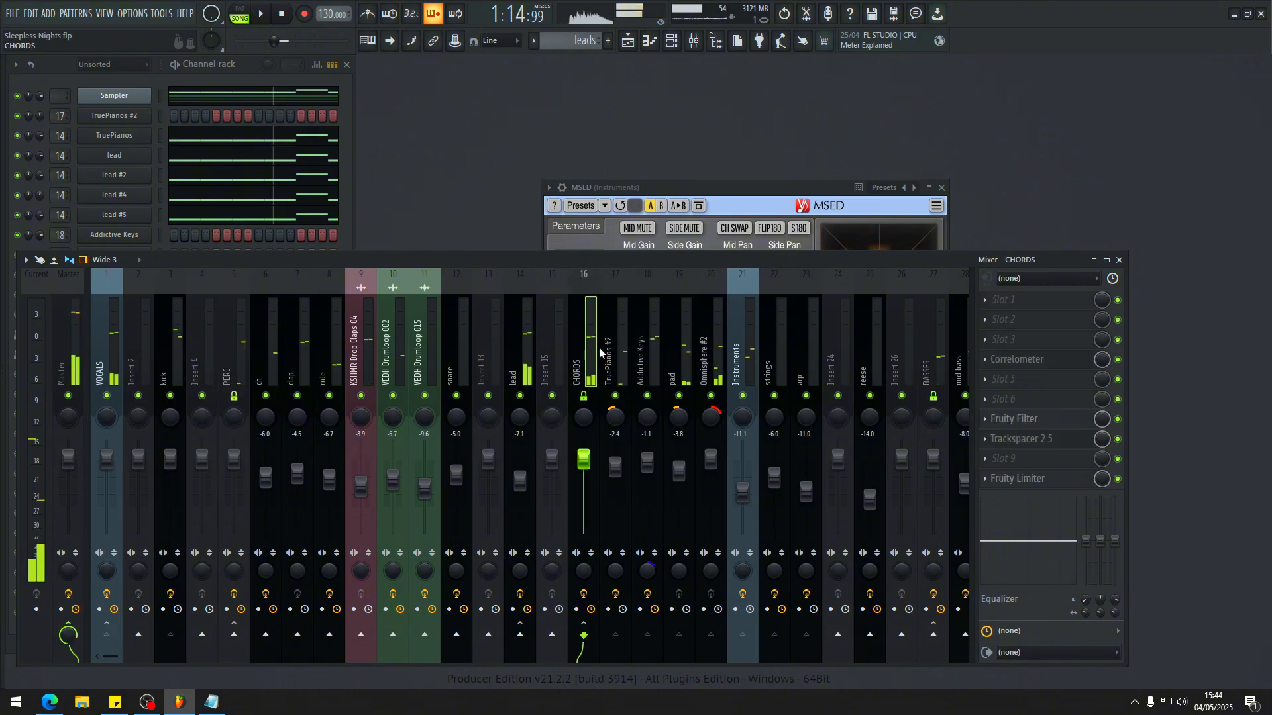
scroll(590, 361, "right", 3)
key("alt+s")
key("s")
key("alt+s")
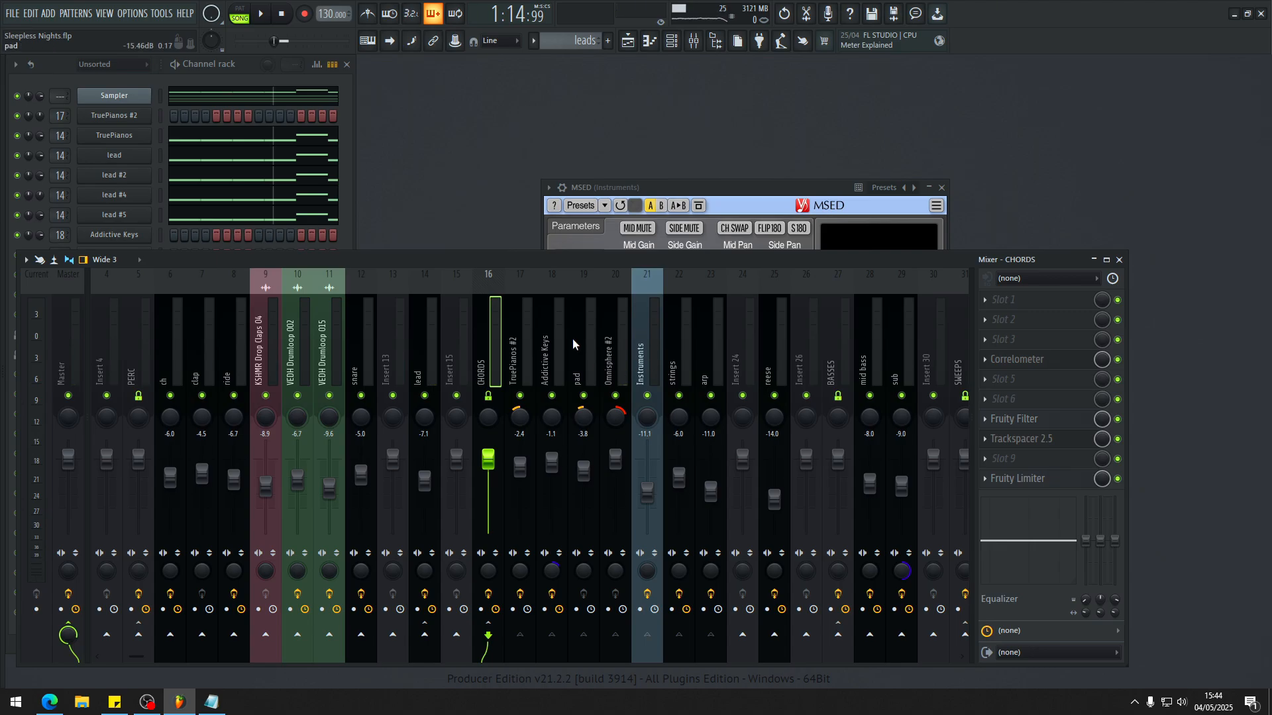
Step: Solo the Addictive Keys insert and audition it alone from the start of the passage
left_click(547, 344)
key("alt+s")
key("space")
key("space")
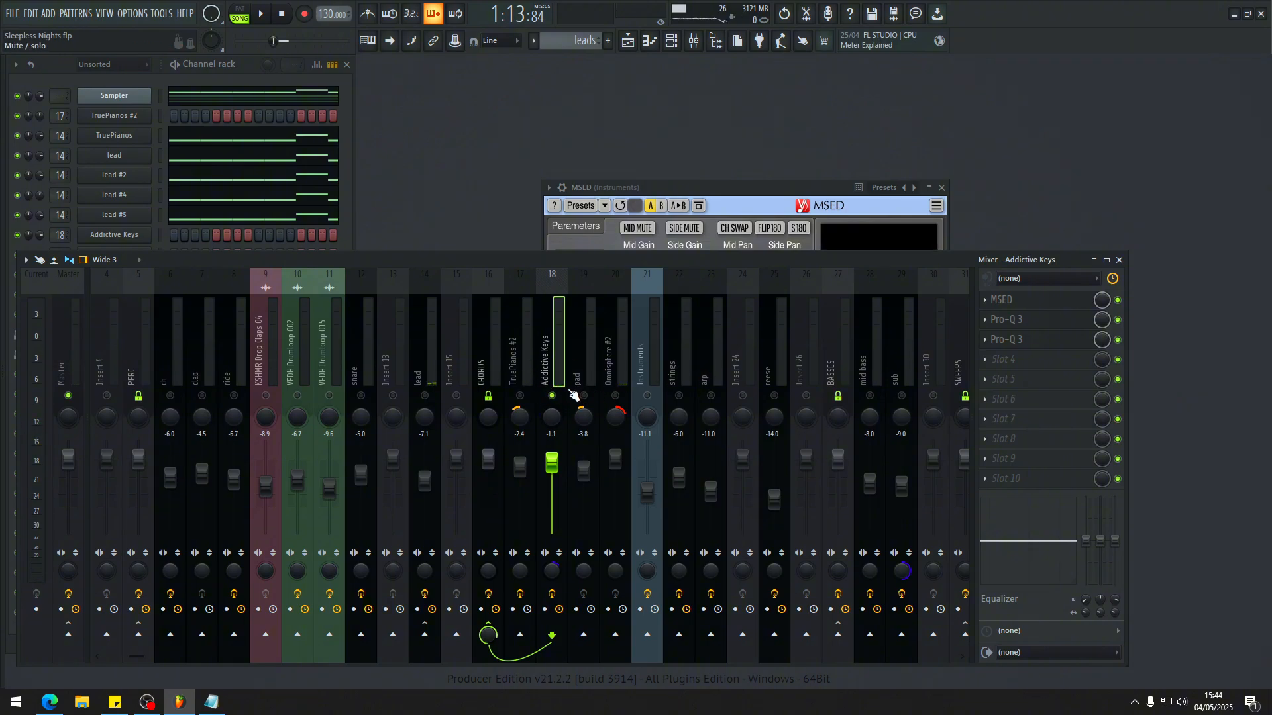
key("space")
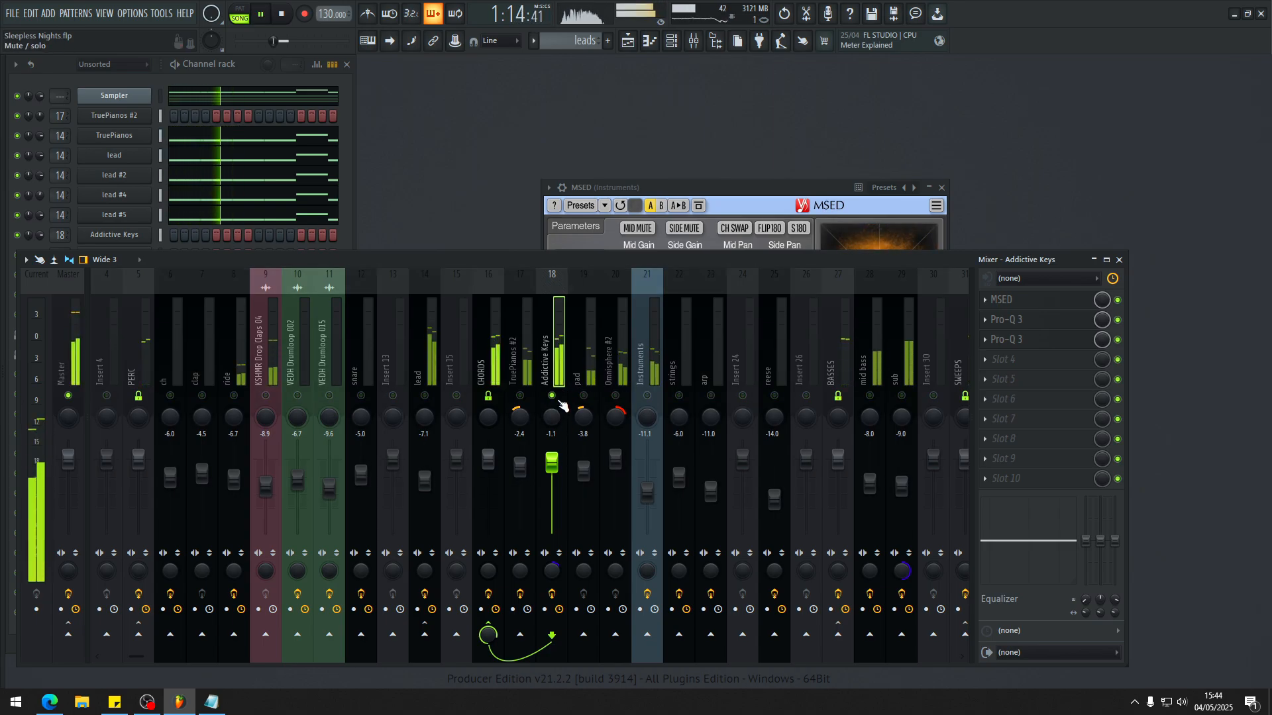
key("space")
Step: Select the TruePianos #2 insert and replay the passage with all inserts active
key("Left")
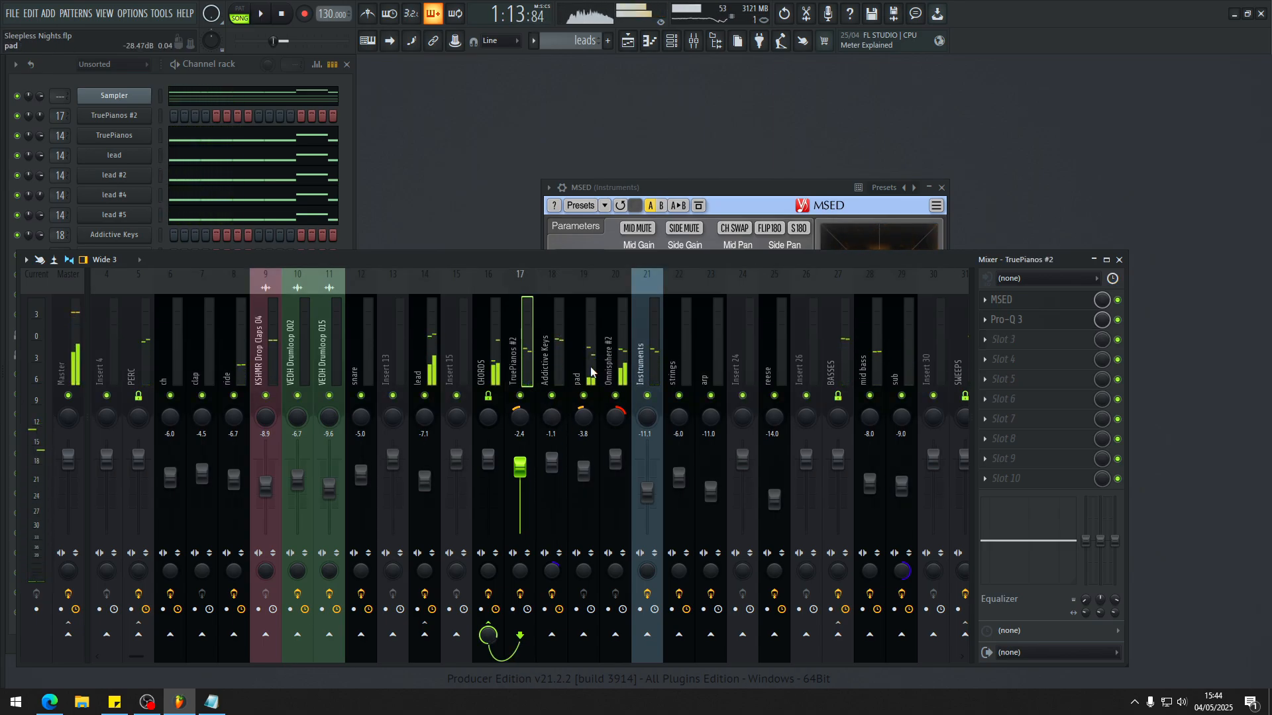
key("space")
key("space")
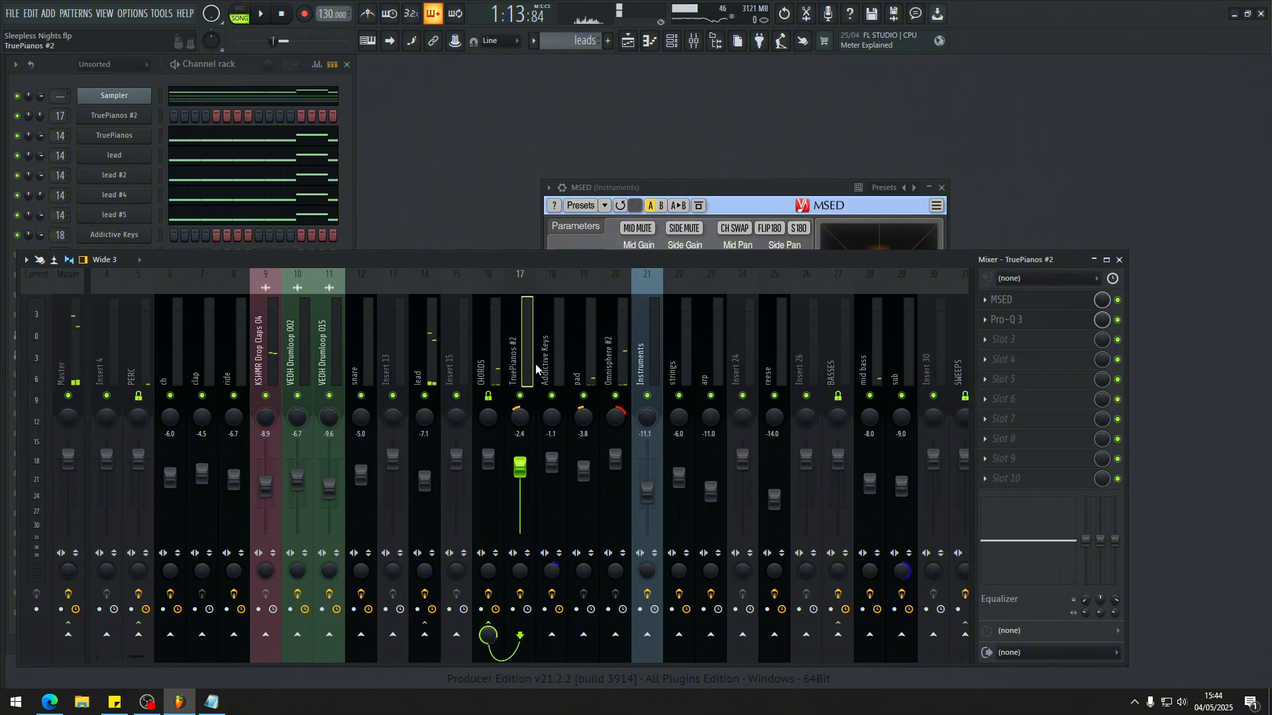
key("space")
key("space")
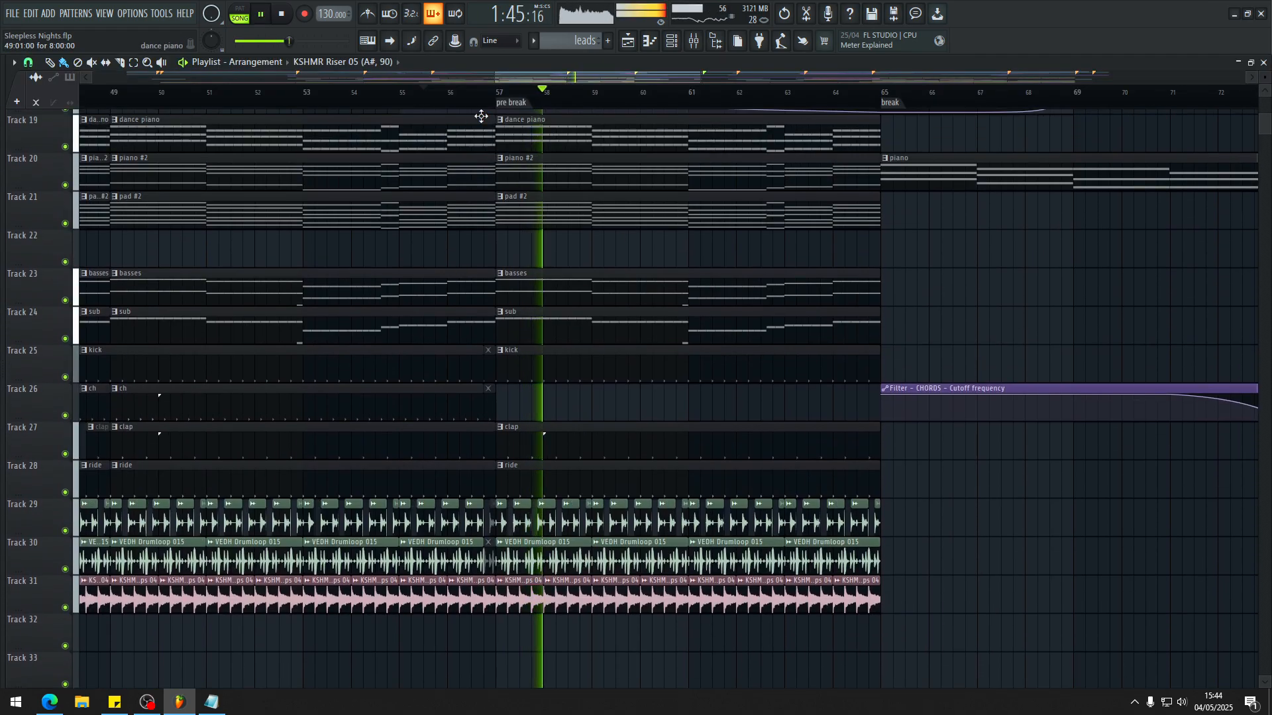
Step: Stop playback and examine the playlist's kick, ch and VEDH Drumloop clips around the pre break marker at bar 57
key("space")
scroll(574, 364, "up", 5)
scroll(519, 361, "down", 4)
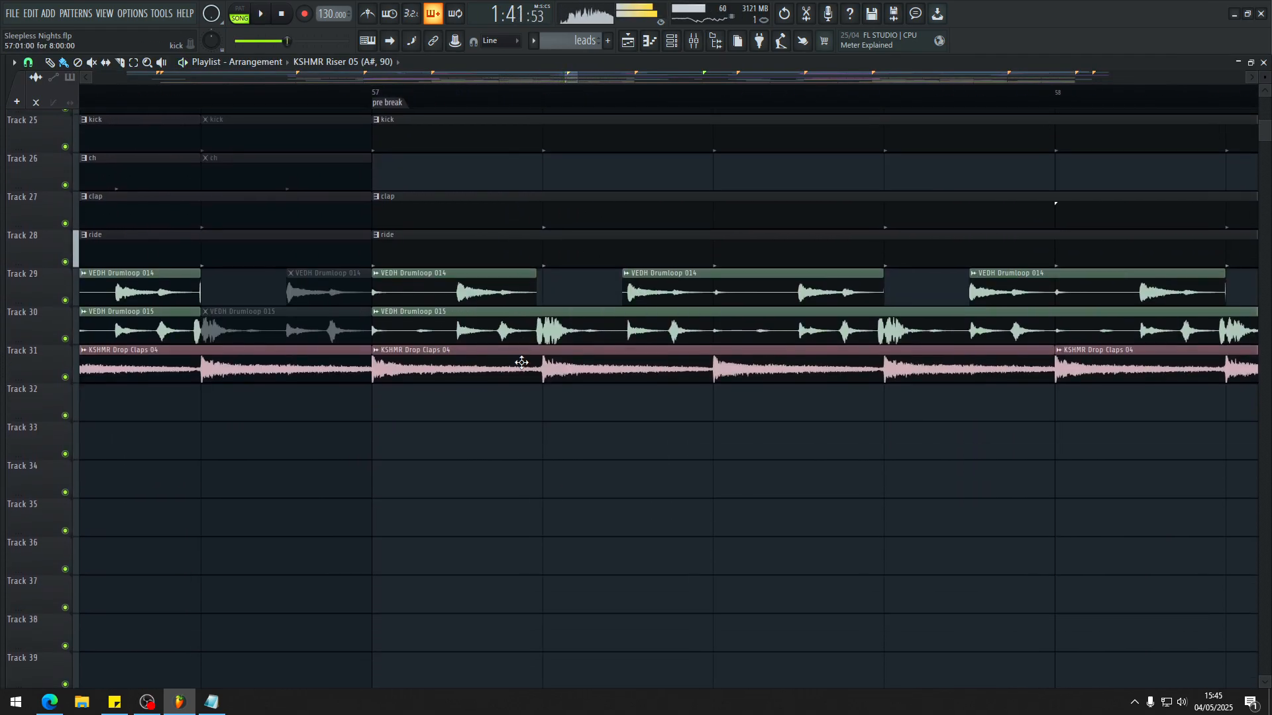
scroll(519, 362, "down", 5)
scroll(411, 358, "up", 6)
scroll(488, 335, "up", 2)
scroll(489, 335, "down", 3)
scroll(520, 335, "down", 3)
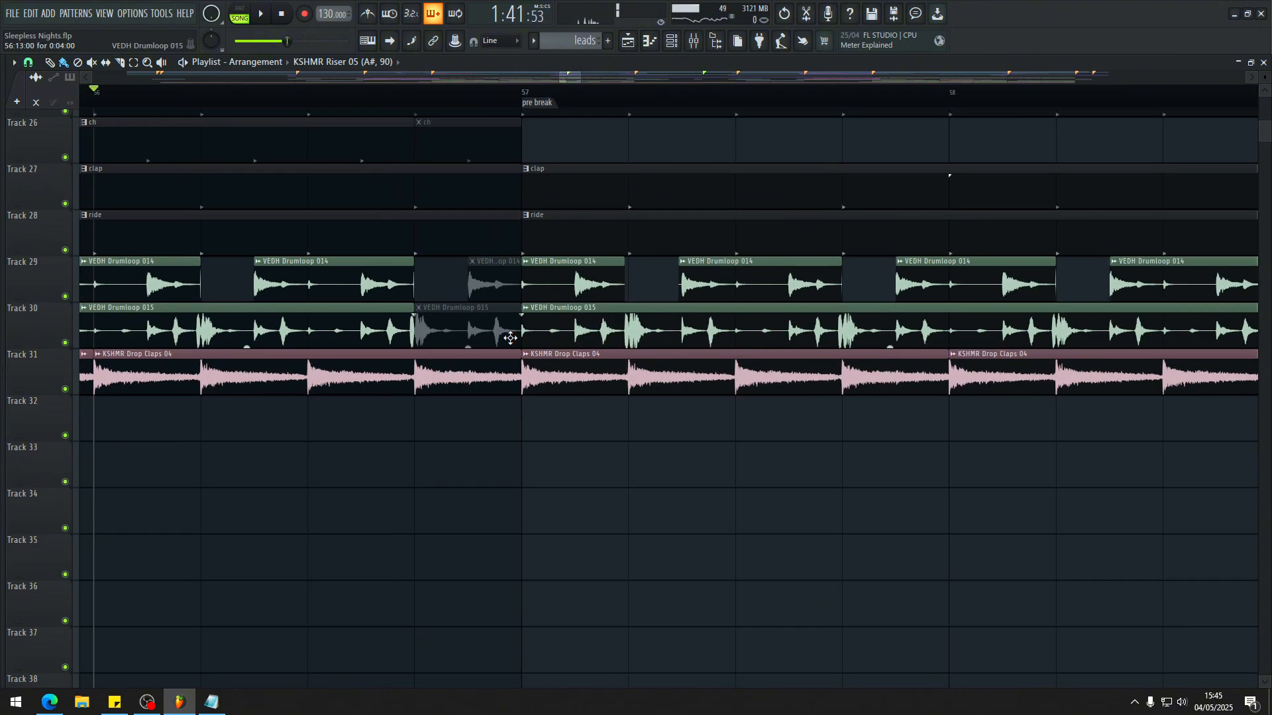
scroll(438, 351, "up", 3)
Step: Play the transition into the pre break at bar 57 and follow the muted drum clips before it
key("space")
scroll(434, 351, "down", 3)
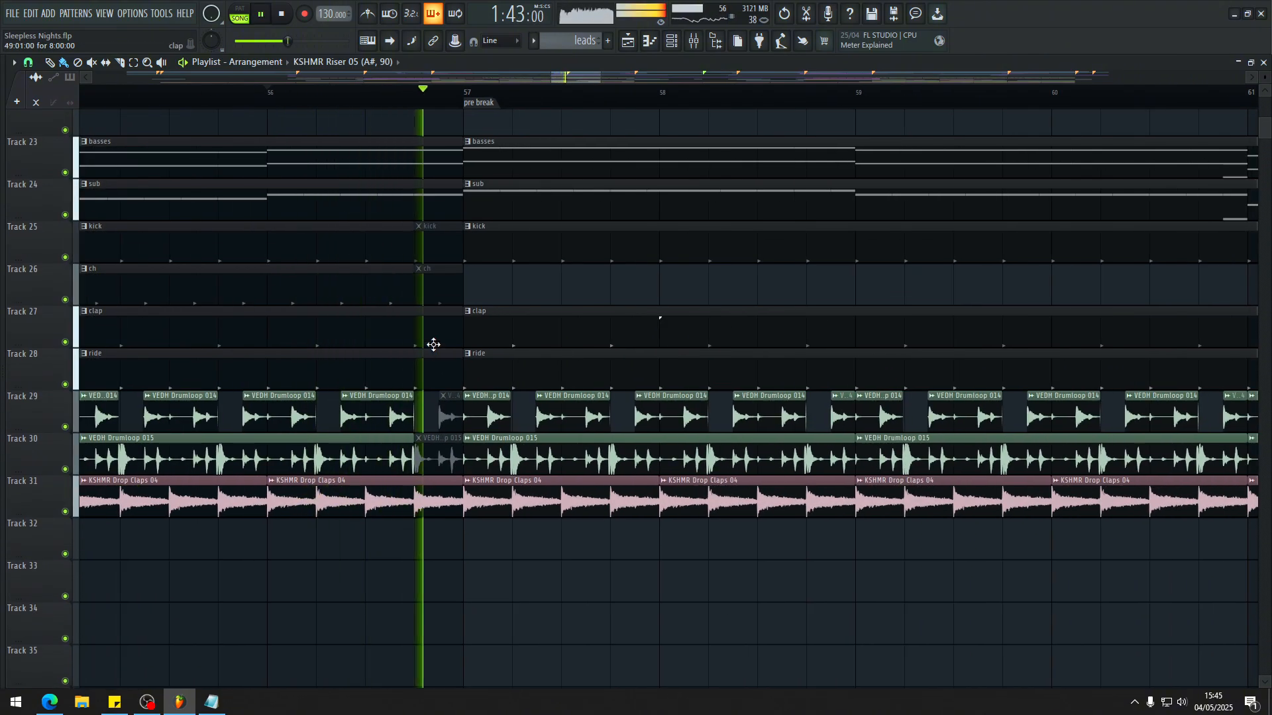
key("space")
scroll(424, 337, "up", 3)
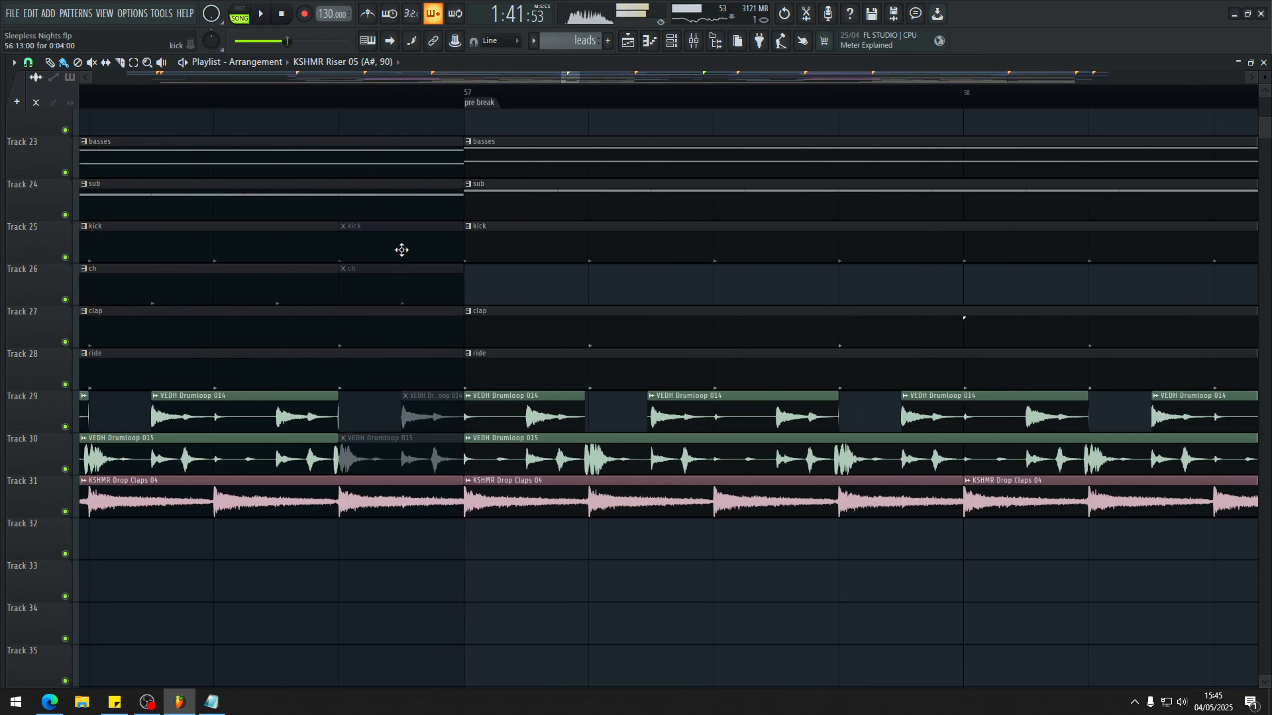
Step: Examine the muted kick, ch, VEDH Drumloop 014 and 015 clip ends before bar 57 and replay from bar 56
scroll(401, 251, "up", 3)
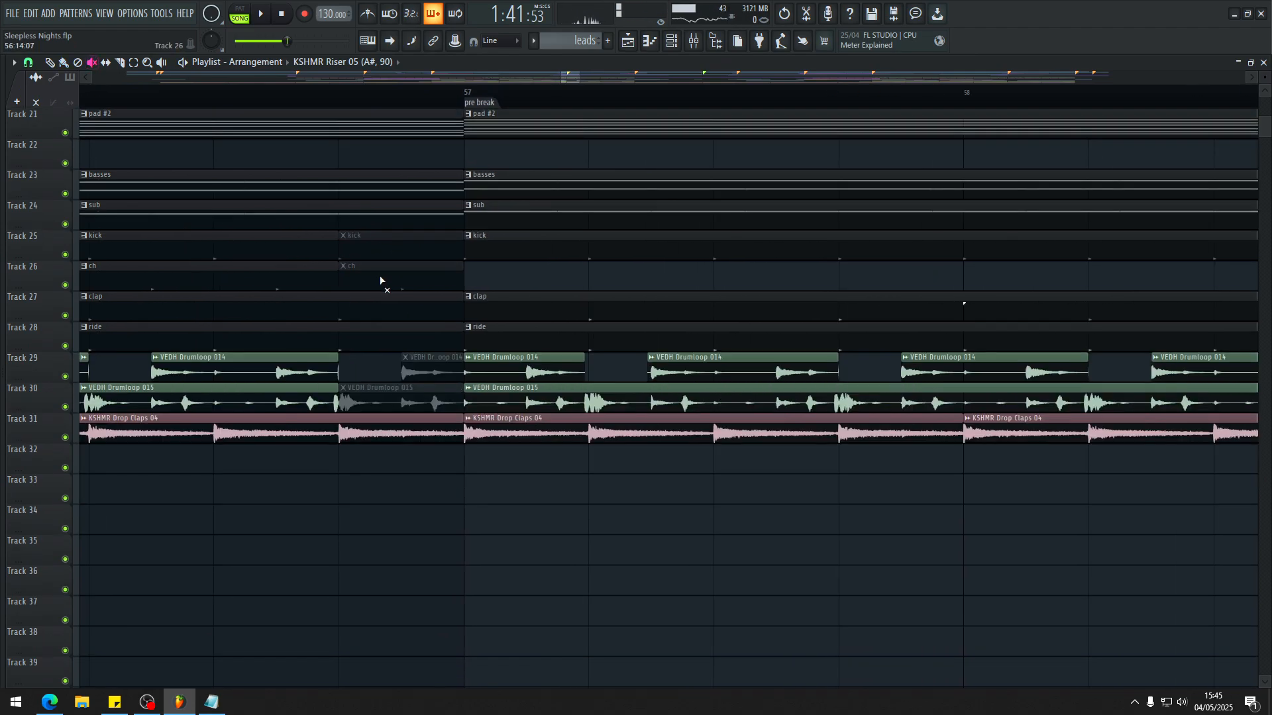
scroll(434, 402, "up", 3)
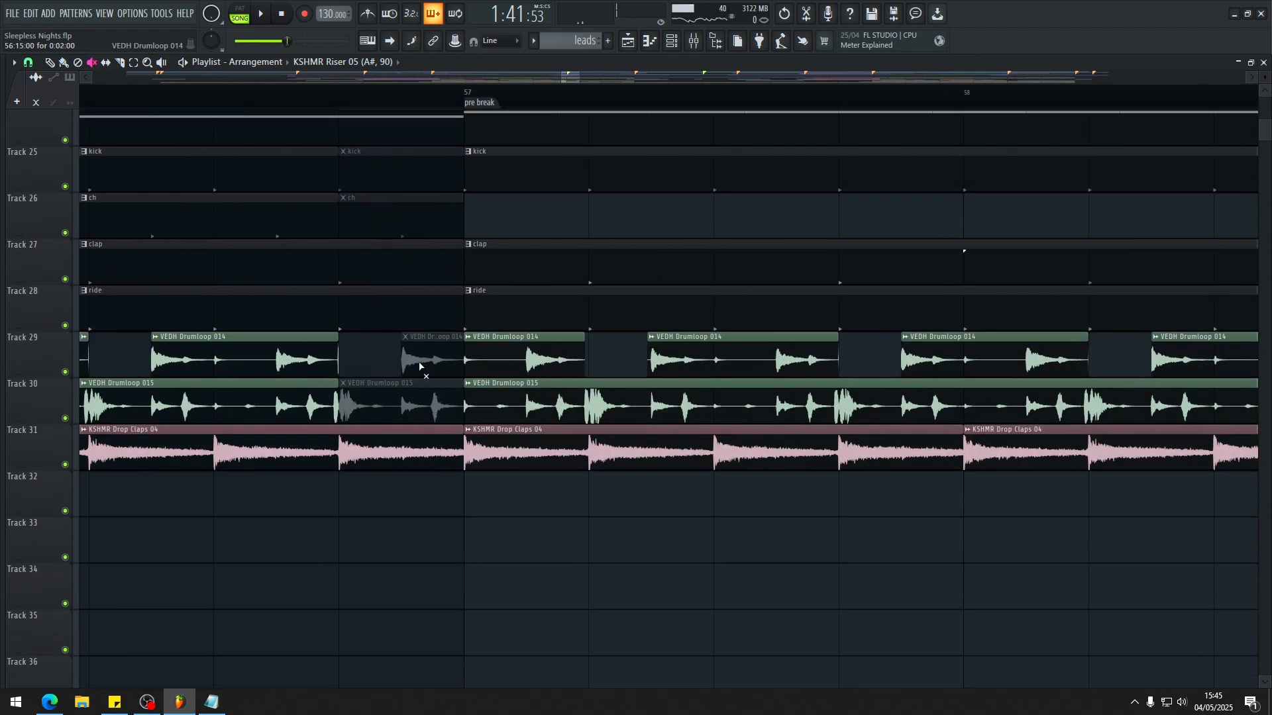
scroll(429, 387, "down", 3)
scroll(395, 393, "down", 3)
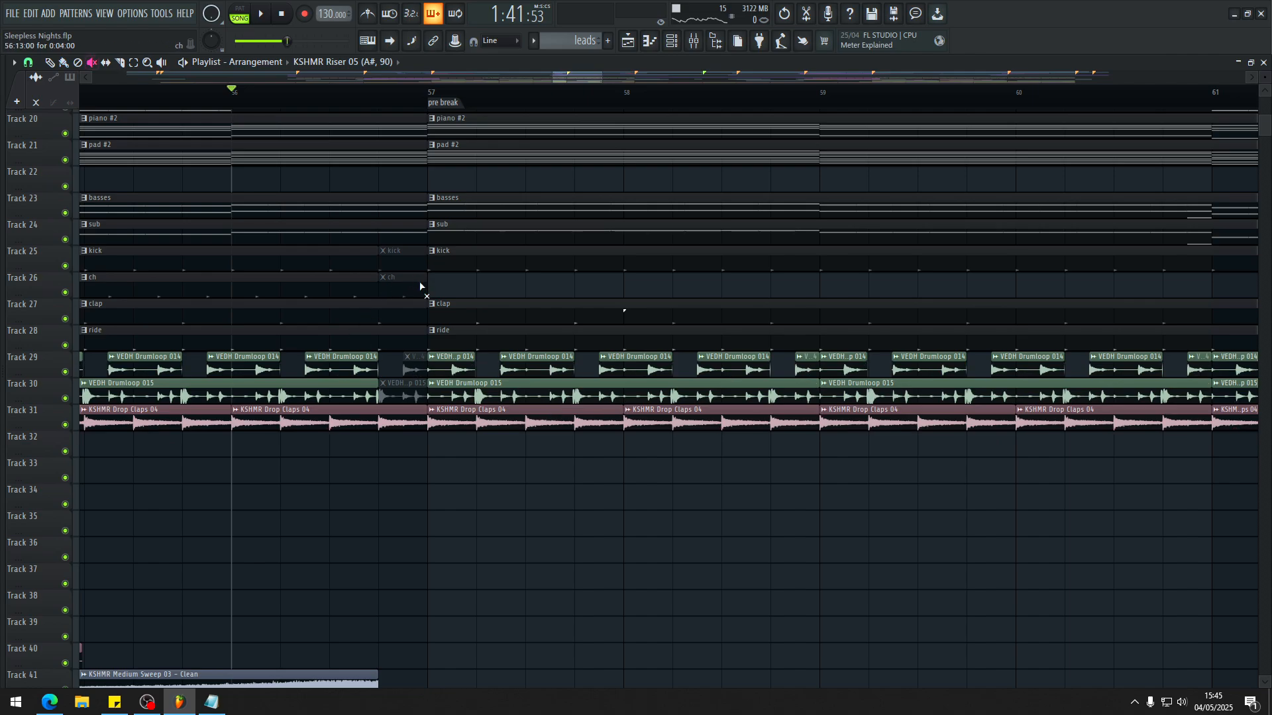
key("space")
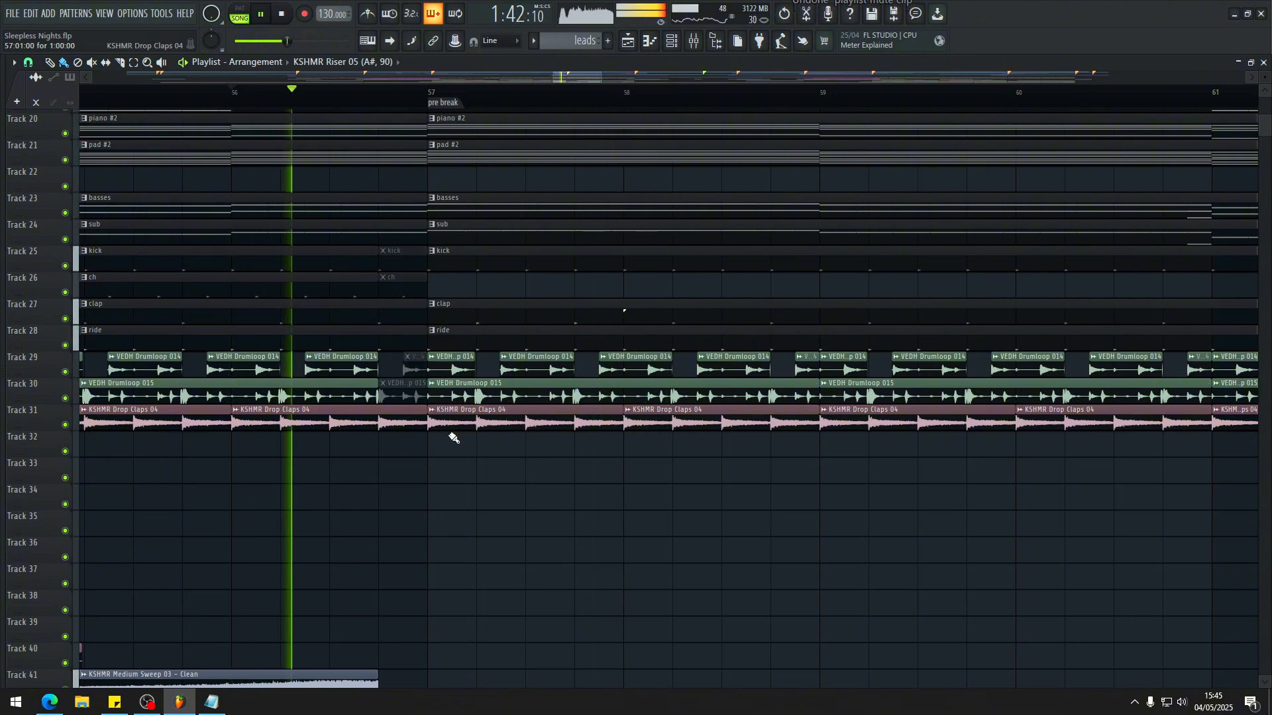
key("space")
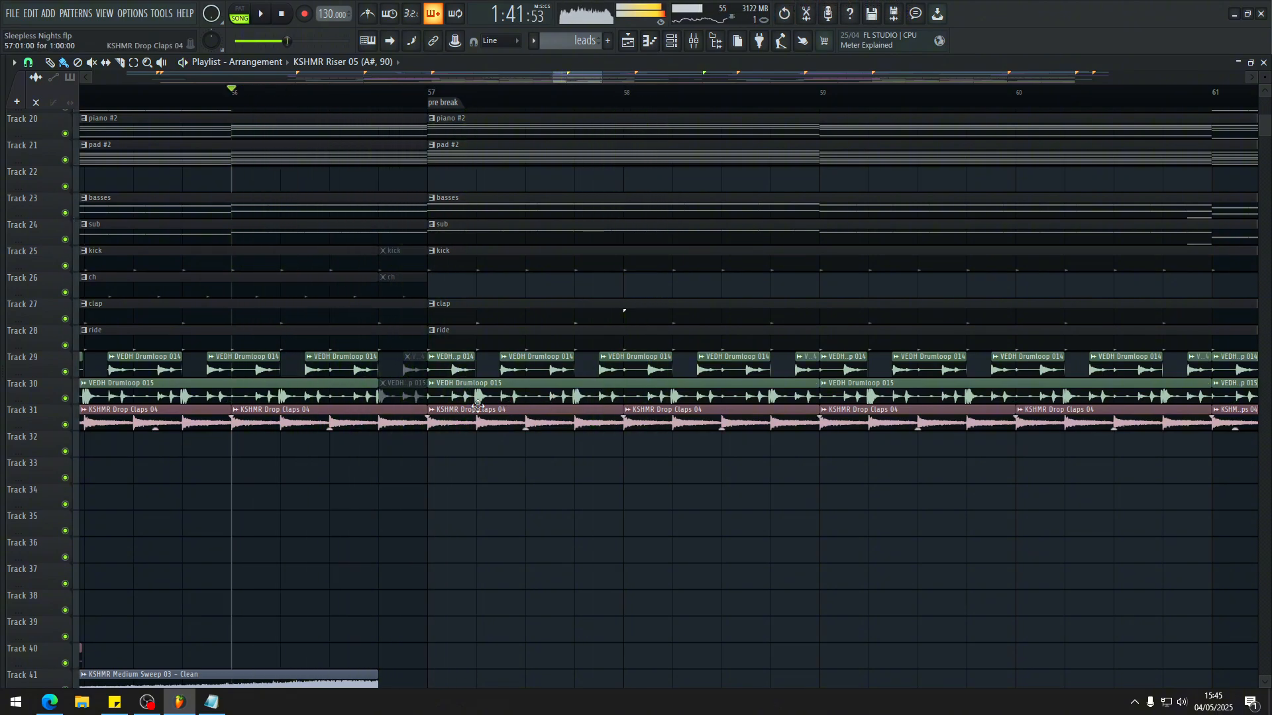
Step: Examine the sweep, FX and atmosphere clips leading into bar 57 and select the KSHMR Drop FX Loop 01 clip
scroll(463, 369, "down", 8)
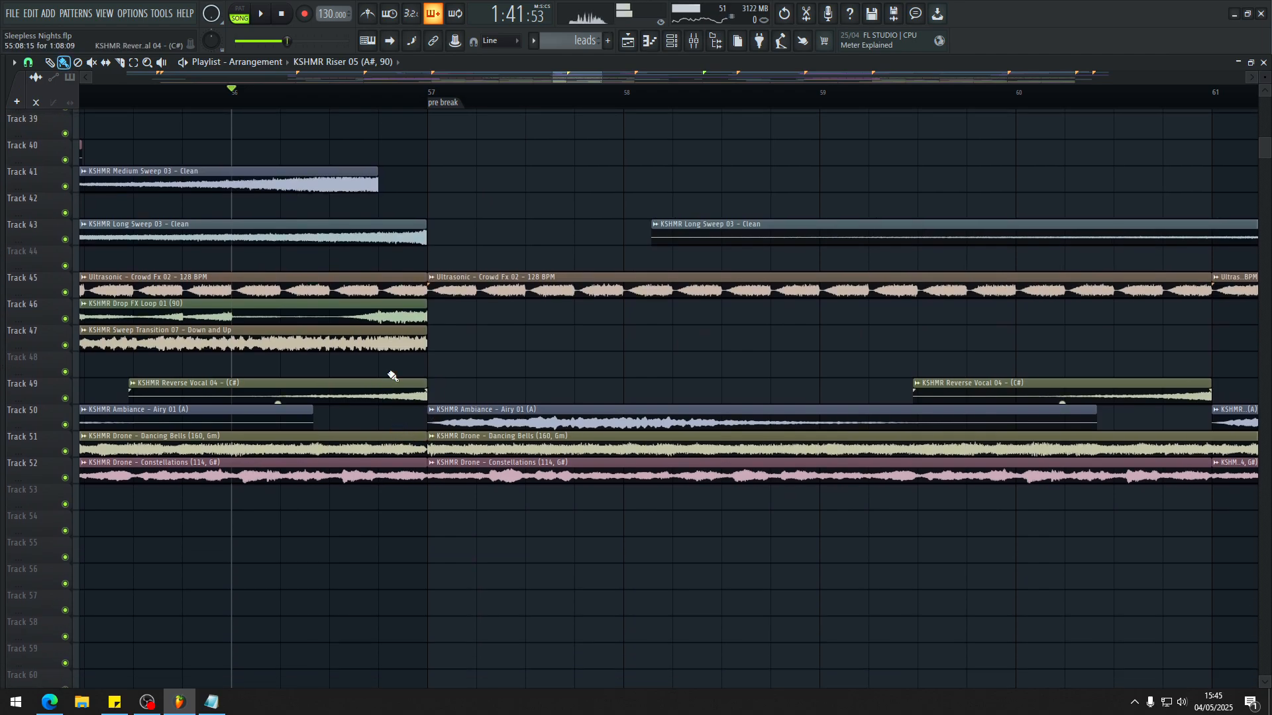
left_click(355, 313)
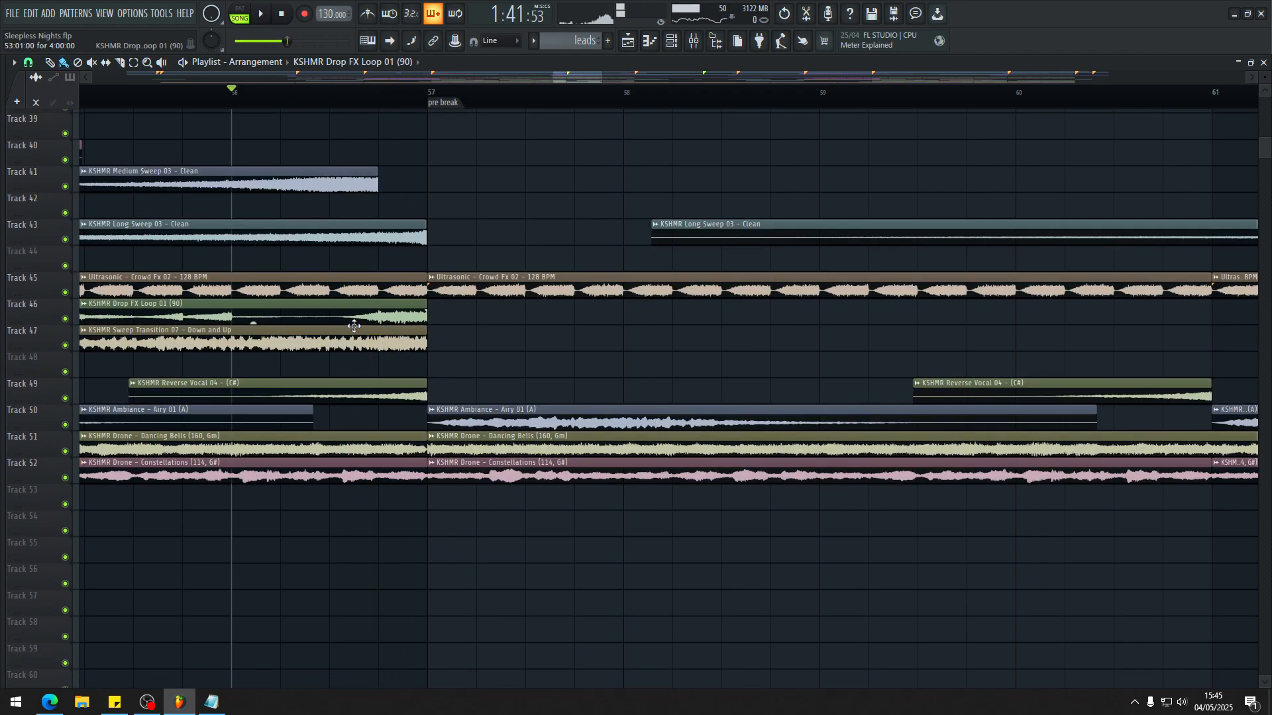
scroll(412, 284, "up", 3)
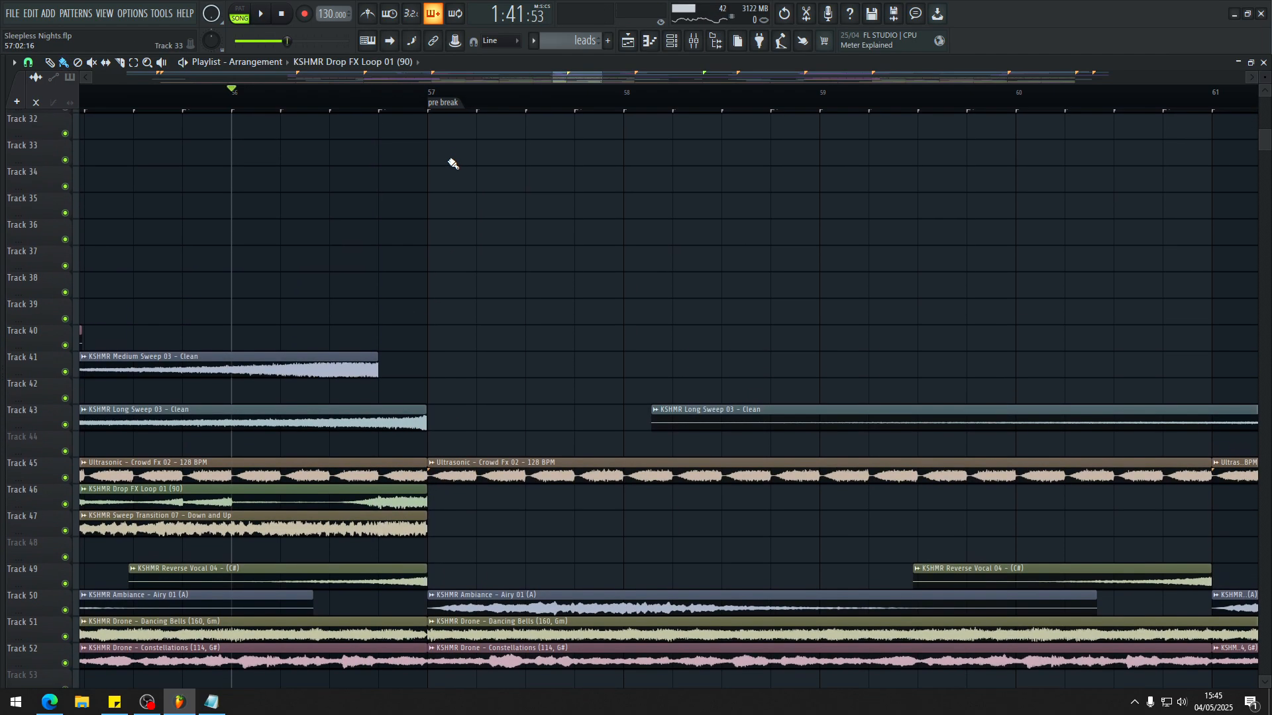
Step: Show the whole pre break section in the playlist and start playback from its marker at bar 57
scroll(440, 156, "down", 3, "ctrl")
scroll(442, 158, "up", 1)
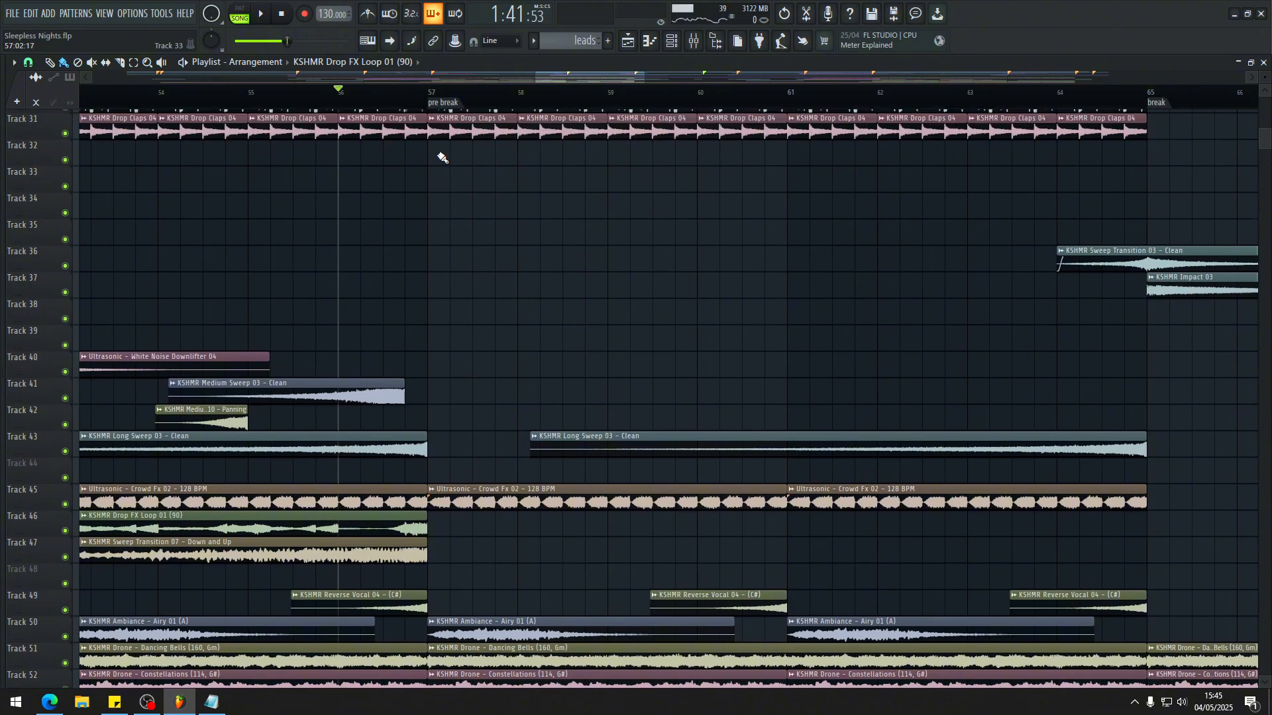
left_click(444, 106)
key("space")
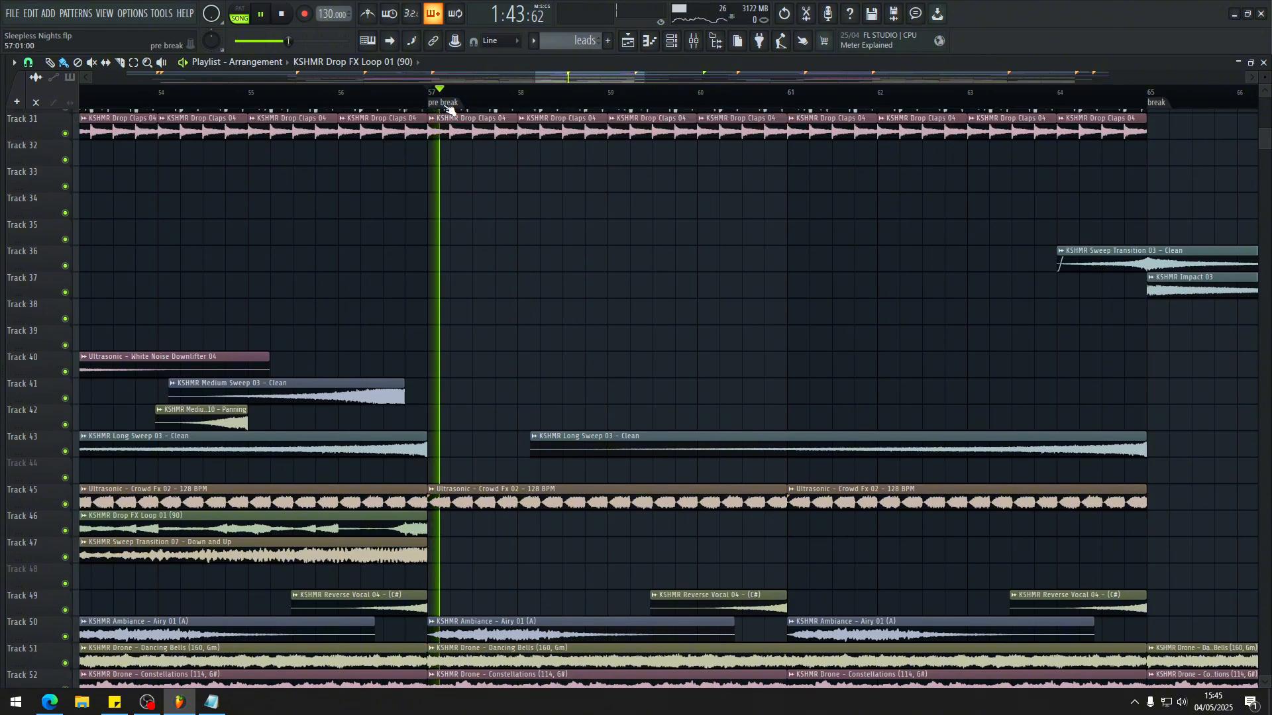
Step: Replay the transition into the pre break at bar 57 while examining the drum clips on tracks 25 to 31
left_click(388, 94)
scroll(464, 362, "up", 4)
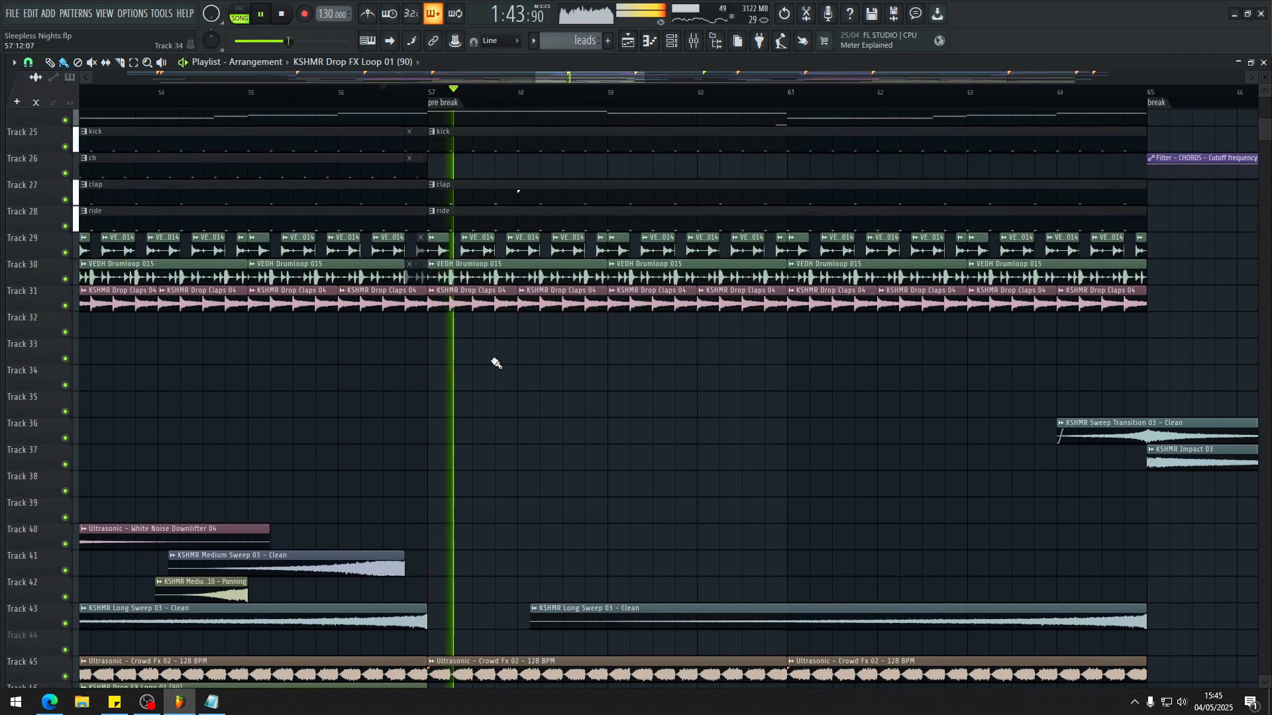
scroll(493, 364, "down", 5, "ctrl")
scroll(318, 352, "up", 3, "ctrl")
key("space")
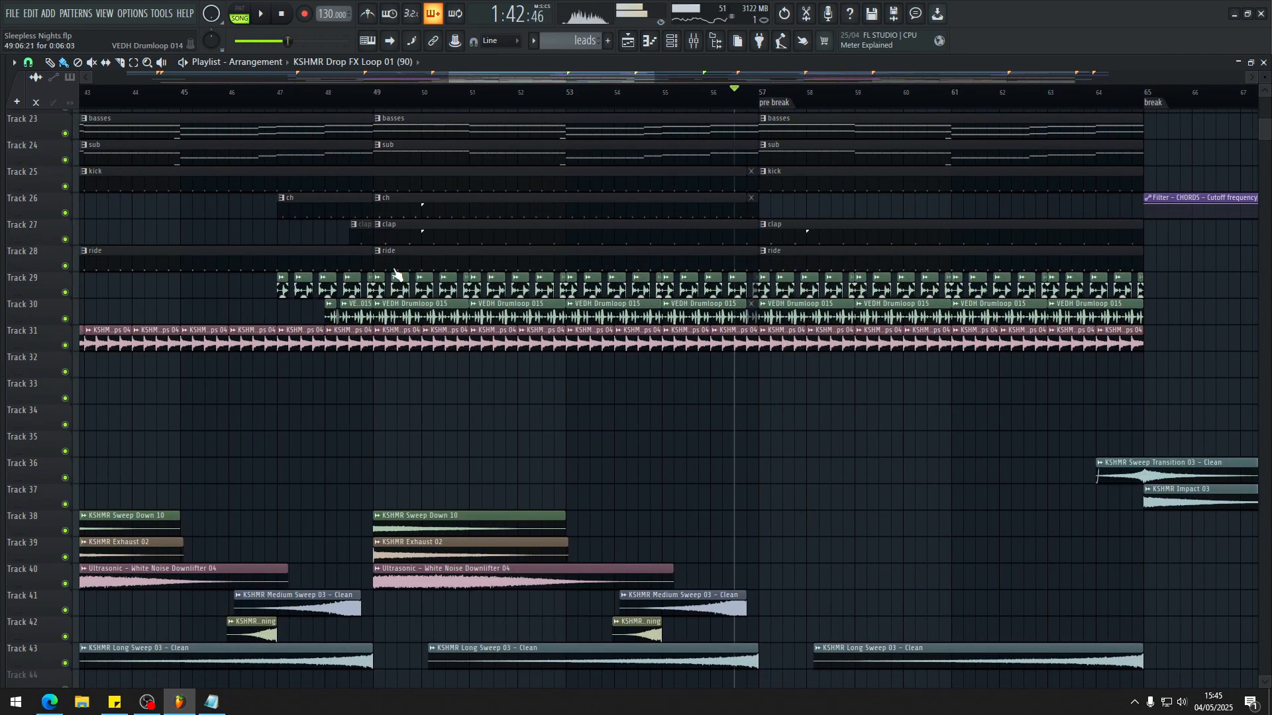
Step: Play and replay the drop's passage from bar 48 into bar 49, following the ch, clap and VEDH drumloop clips
scroll(384, 265, "up", 3, "ctrl")
left_click(322, 93)
scroll(233, 269, "up", 6, "ctrl")
key("space")
scroll(549, 272, "down", 4, "ctrl")
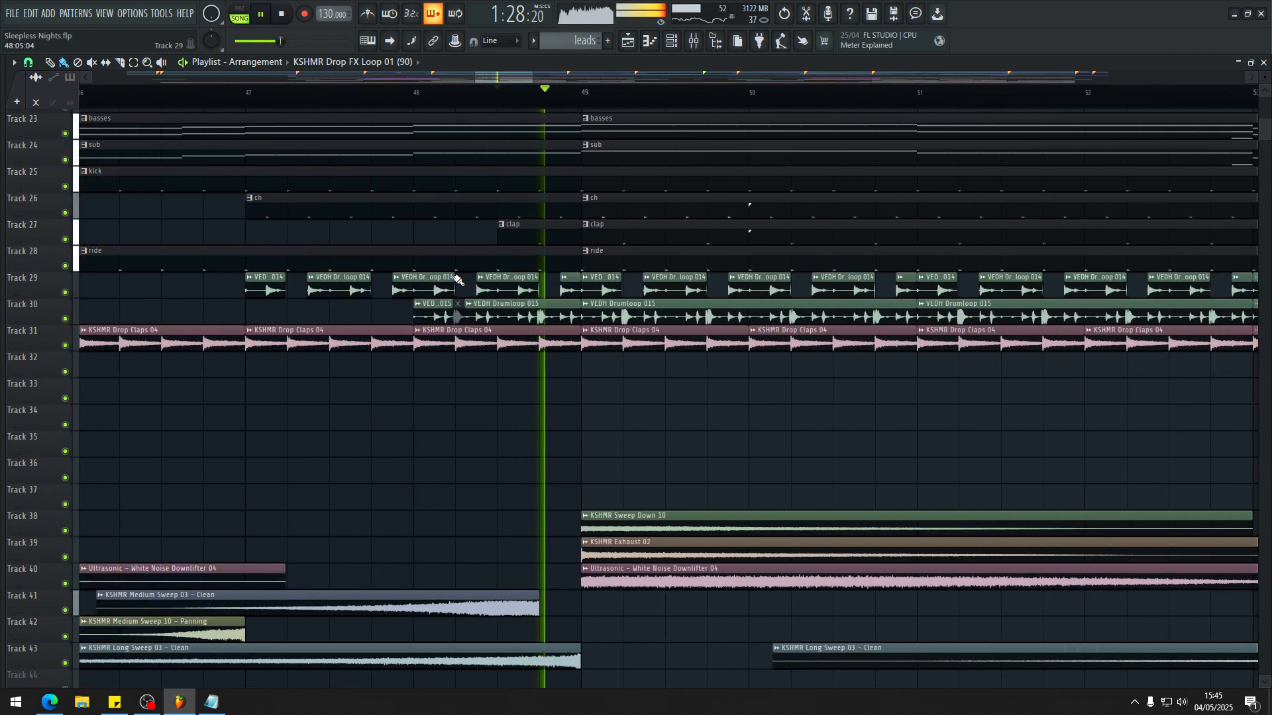
scroll(457, 279, "down", 3, "ctrl")
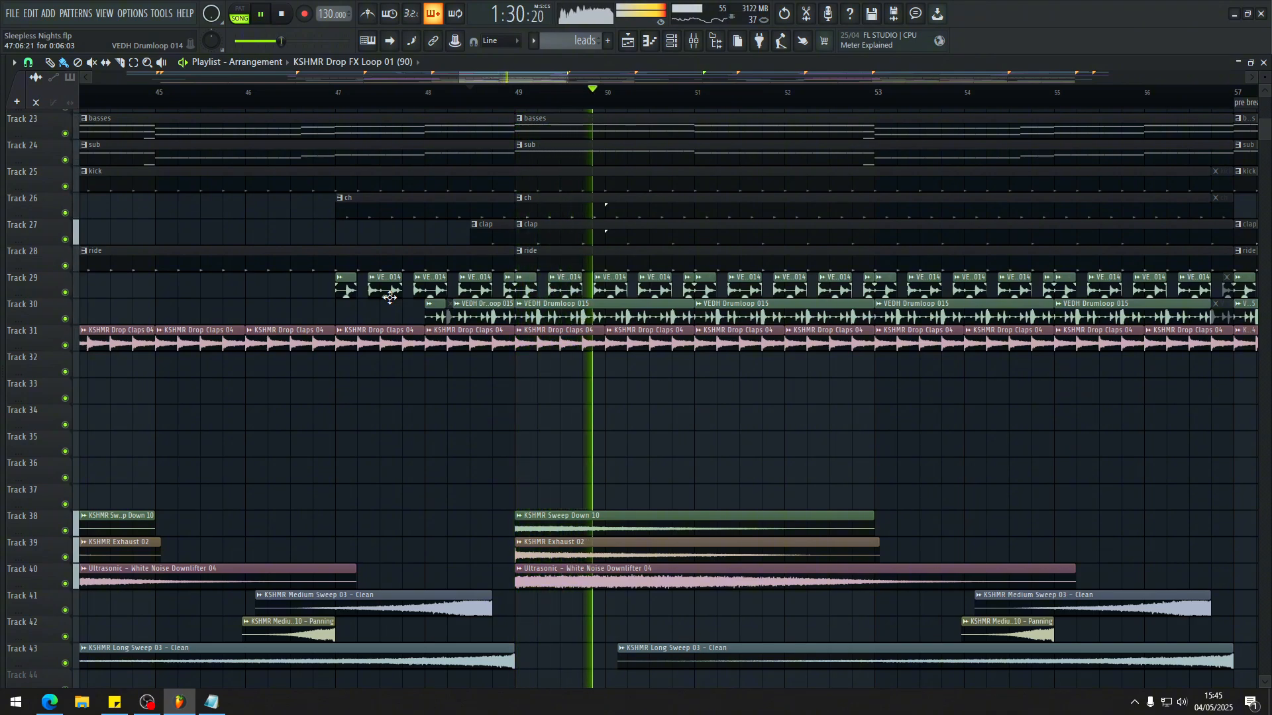
key("space")
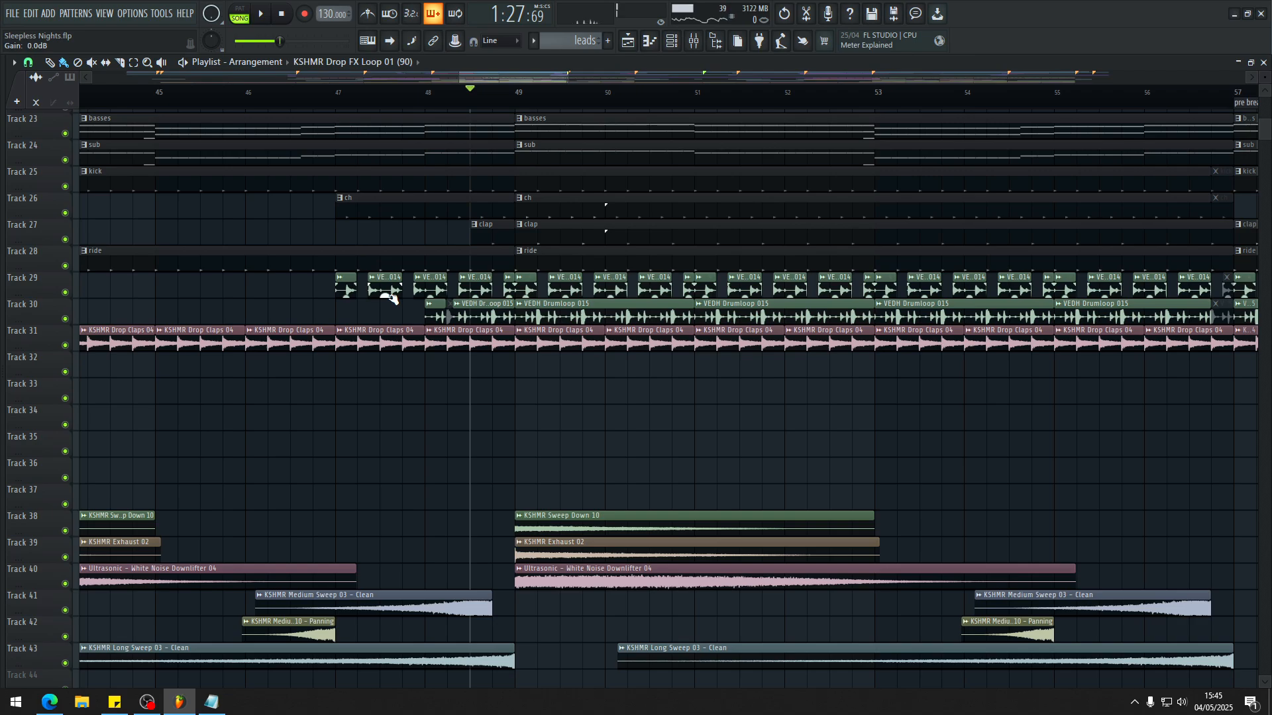
key("space")
scroll(361, 311, "down", 4, "ctrl")
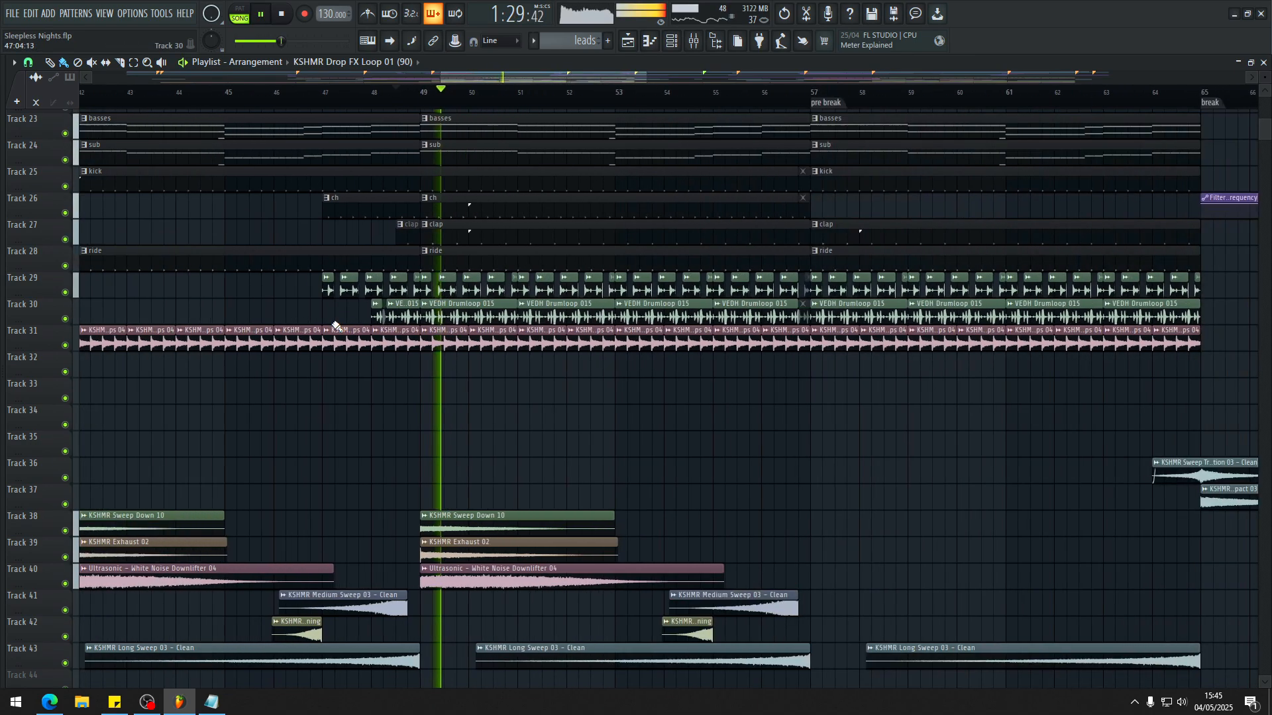
Step: Play the passage from bar 56 into bar 57 to compare its drum gap with the earlier transition
scroll(336, 325, "down", 3, "ctrl")
left_click(564, 98)
scroll(640, 262, "up", 7, "ctrl")
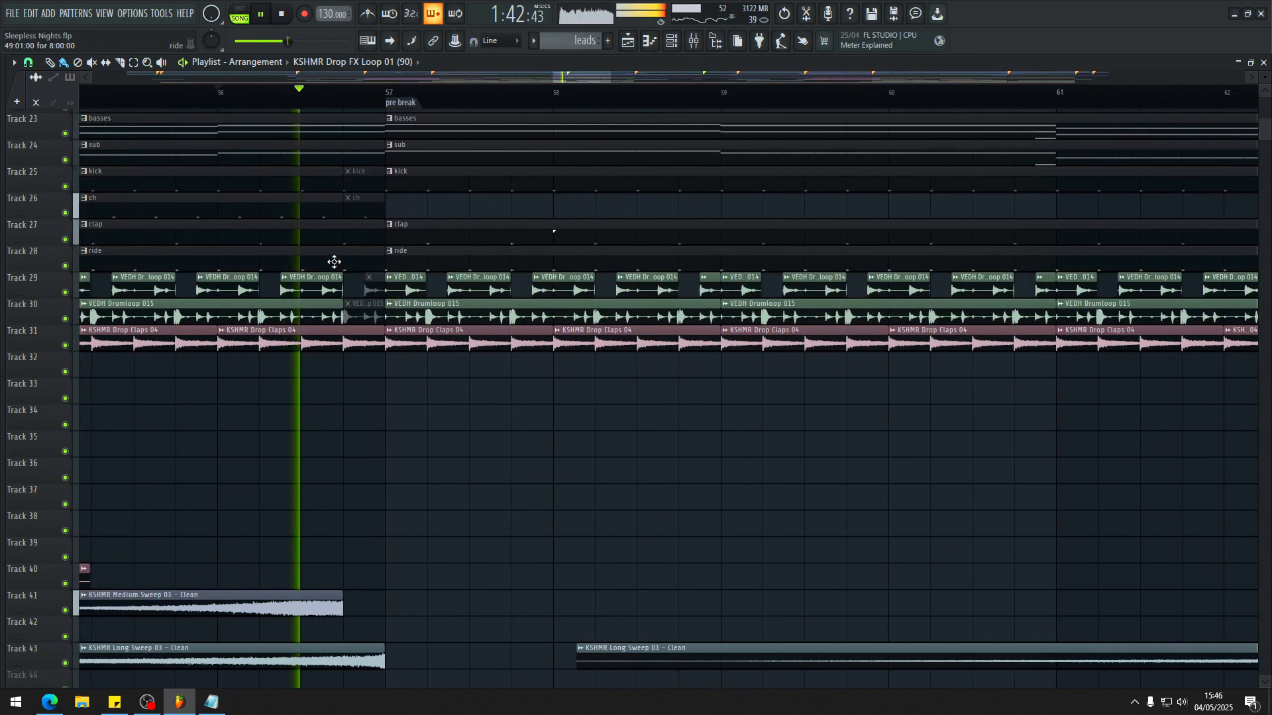
key("space")
scroll(329, 322, "down", 3, "ctrl")
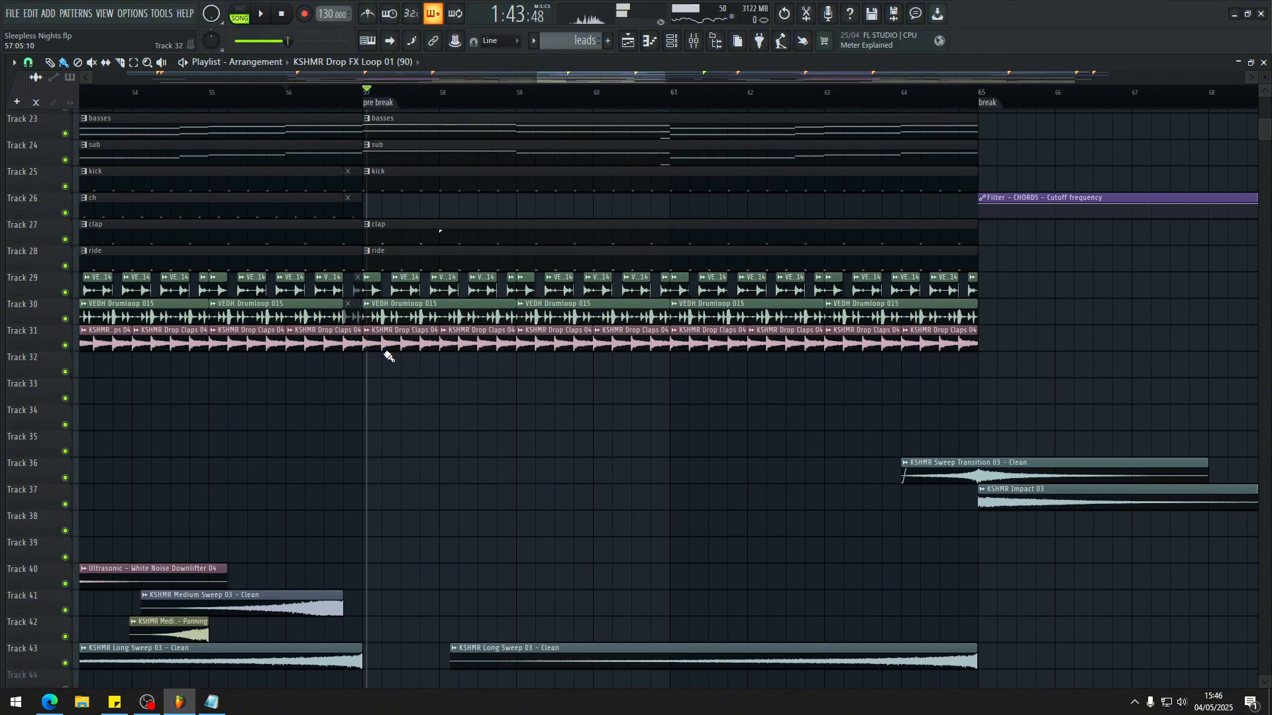
key("space")
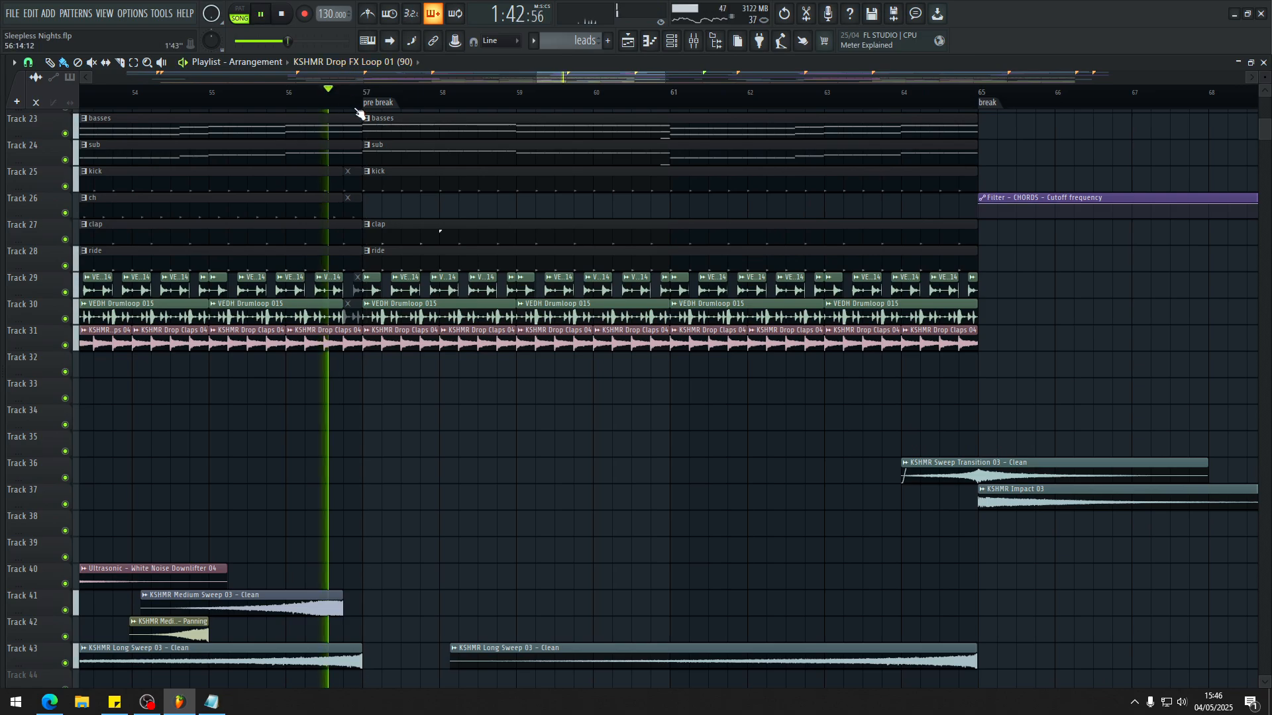
key("space")
Step: Show the dance piano, piano #2, pad #2, basses and sub clips and play into the pre break
scroll(475, 306, "up", 3)
scroll(477, 301, "up", 1)
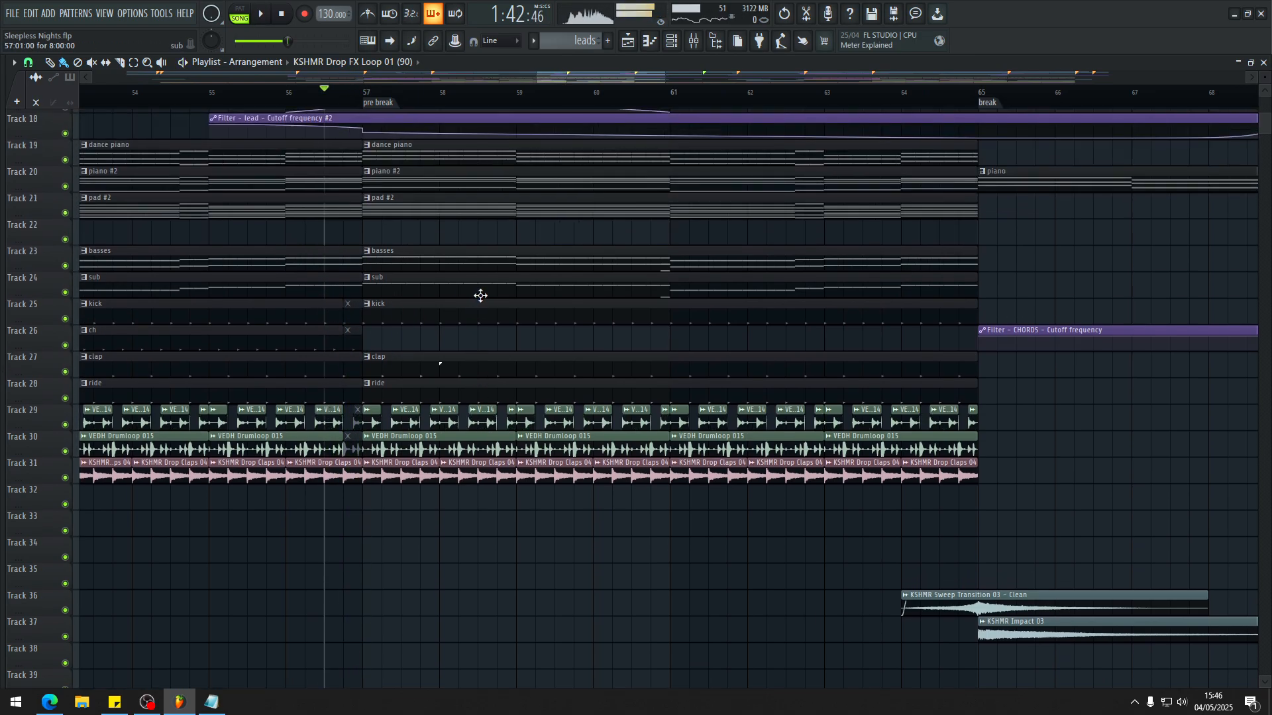
key("space")
scroll(384, 307, "up", 3, "ctrl")
scroll(311, 301, "down", 6, "ctrl")
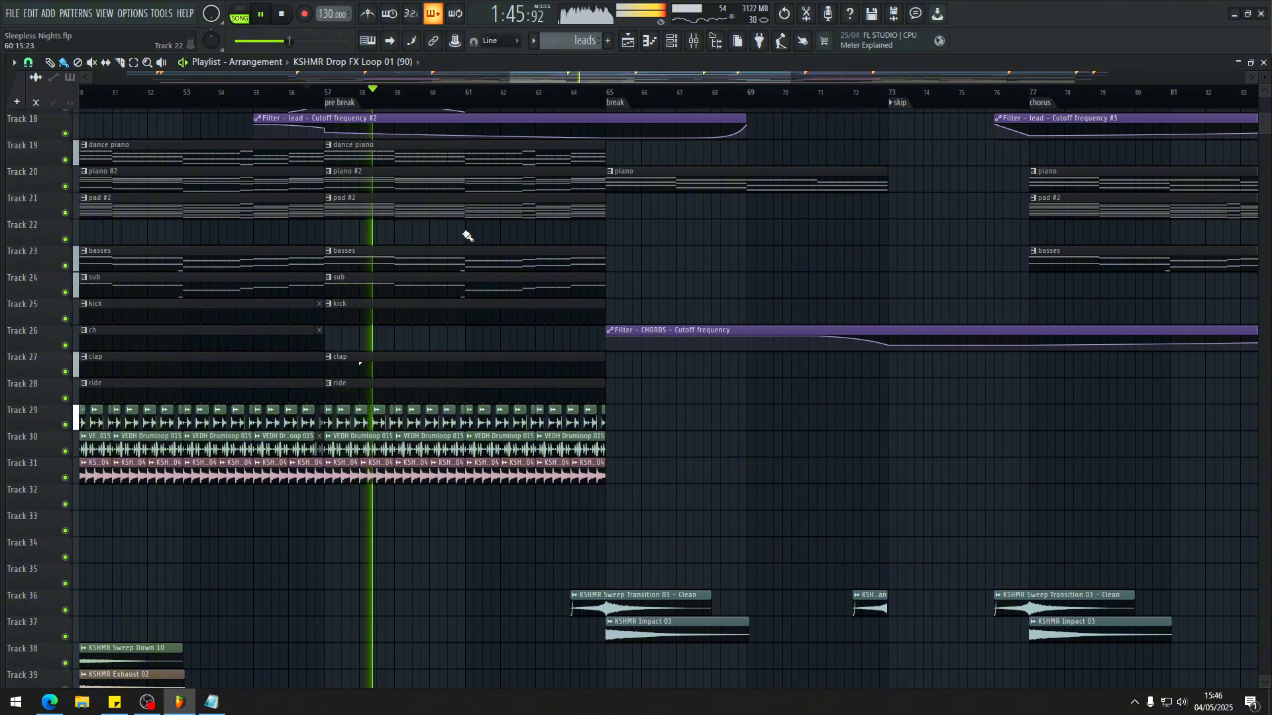
key("space")
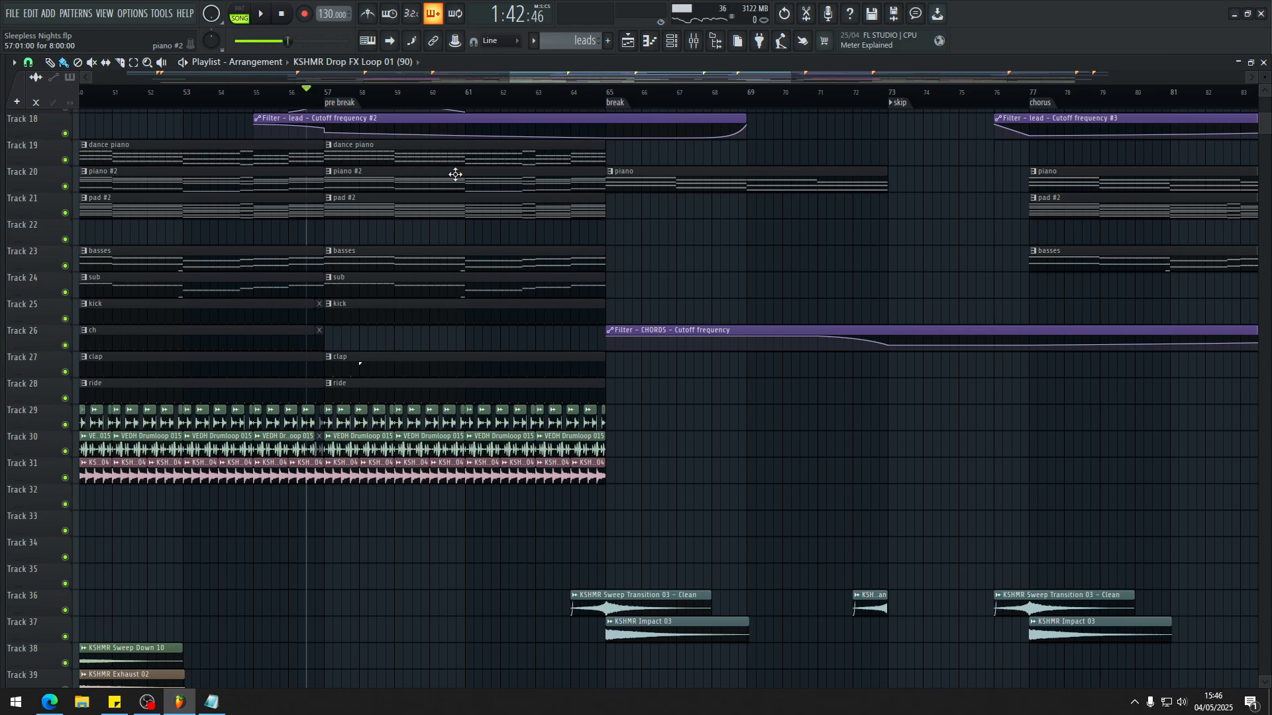
key("space")
scroll(455, 174, "down", 5, "ctrl")
key("space")
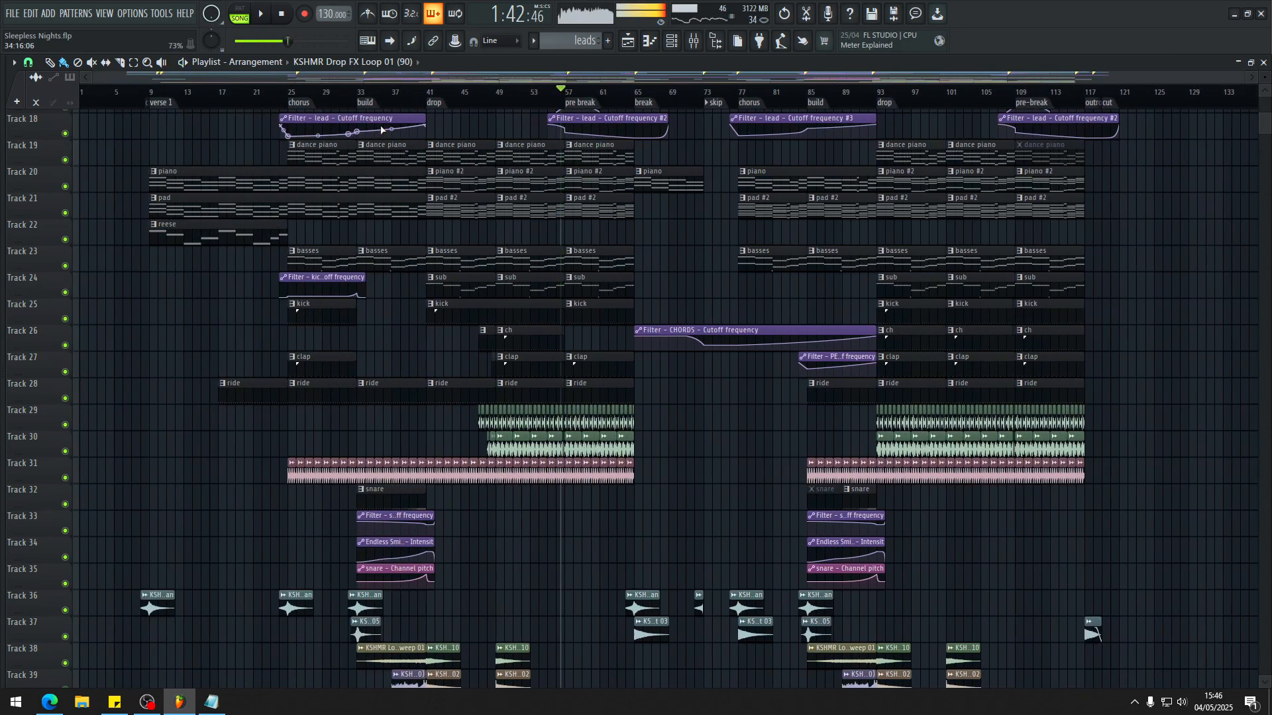
Step: Play the end of the build into the drop at bar 41 with the whole arrangement in view
scroll(459, 164, "up", 3, "ctrl")
key("space")
scroll(486, 200, "down", 3, "ctrl")
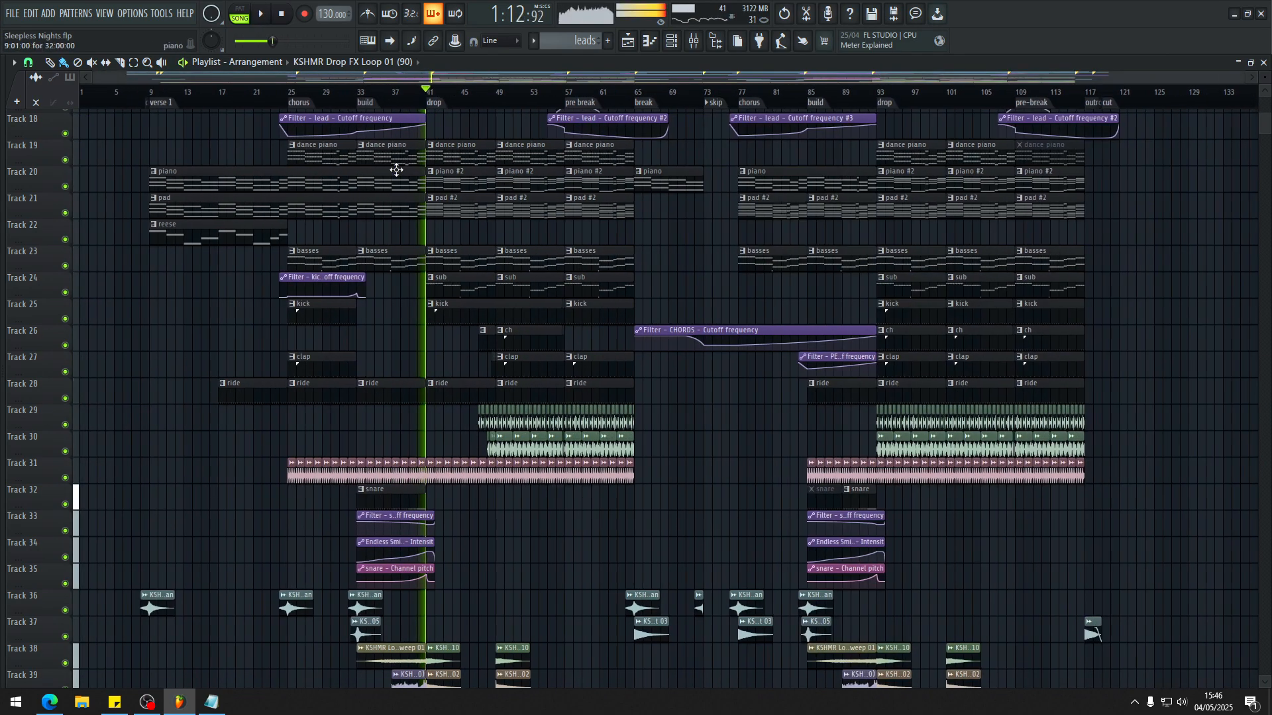
key("space")
scroll(249, 120, "up", 2, "ctrl")
scroll(662, 125, "down", 2, "ctrl")
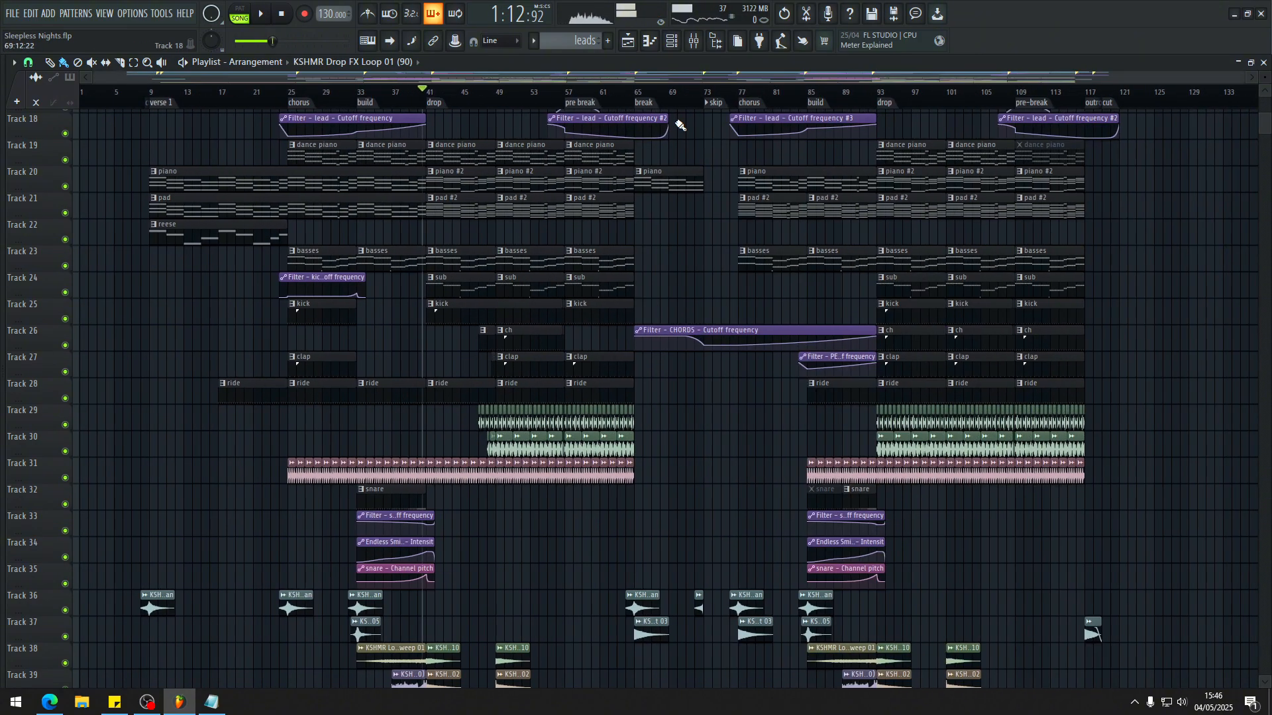
Step: Play from the pre break marker at bar 57 and enlarge the pre break and break sections
left_click(583, 104)
key("space")
scroll(647, 210, "up", 3, "ctrl")
scroll(649, 265, "down", 3, "ctrl")
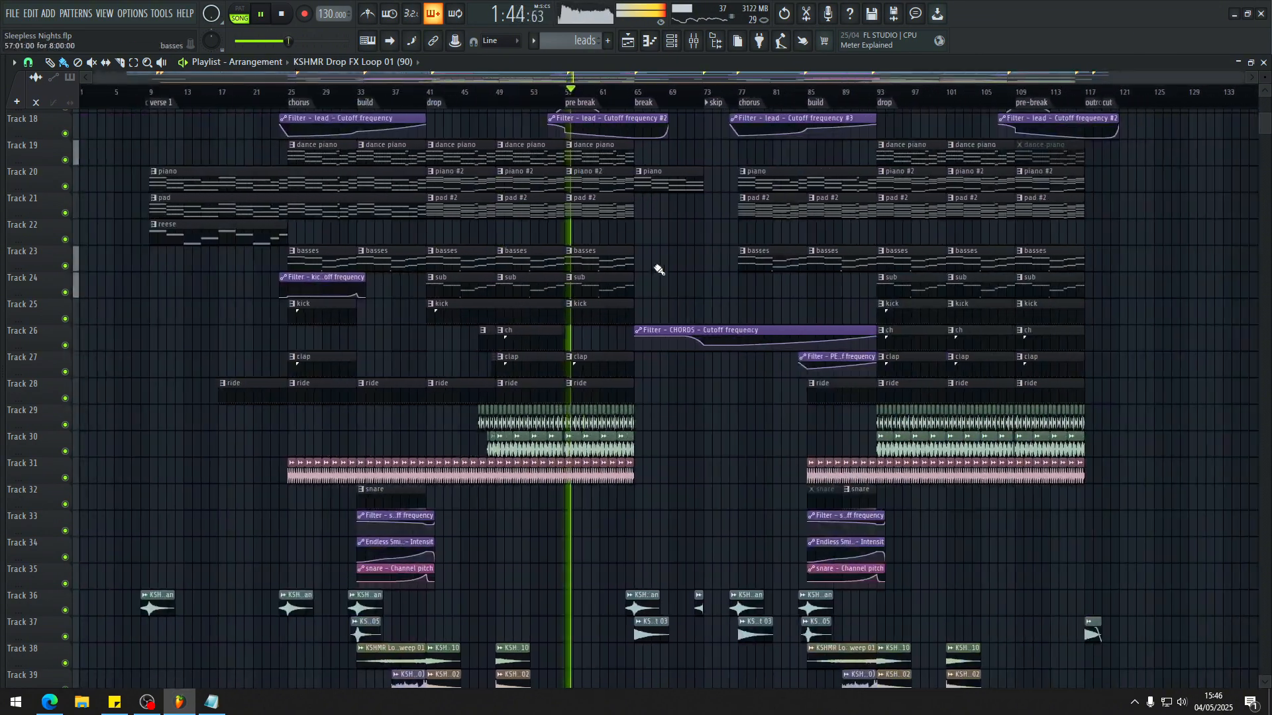
scroll(663, 273, "up", 3, "ctrl")
scroll(589, 284, "up", 1, "alt")
scroll(588, 285, "up", 3, "ctrl")
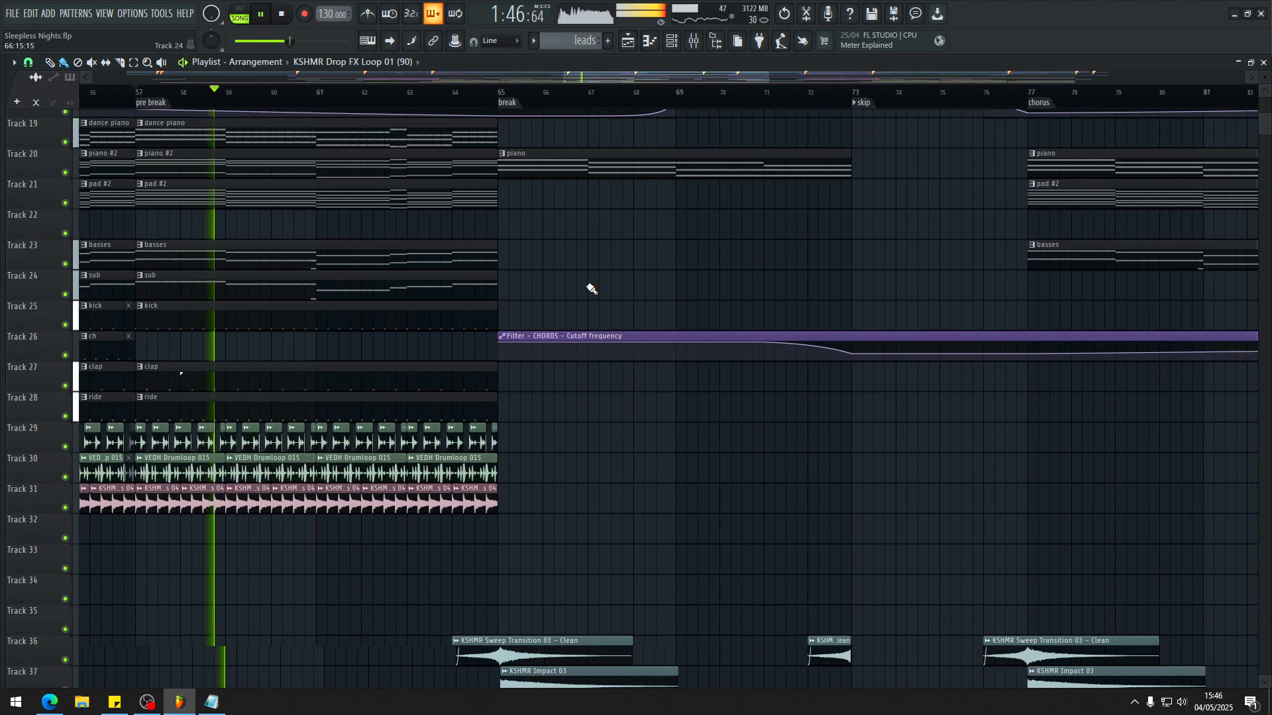
Step: Follow the pre break's playback toward the break marker at bar 65 across the bass, drum and sweep tracks
scroll(588, 285, "down", 2, "alt")
scroll(591, 289, "up", 1, "alt")
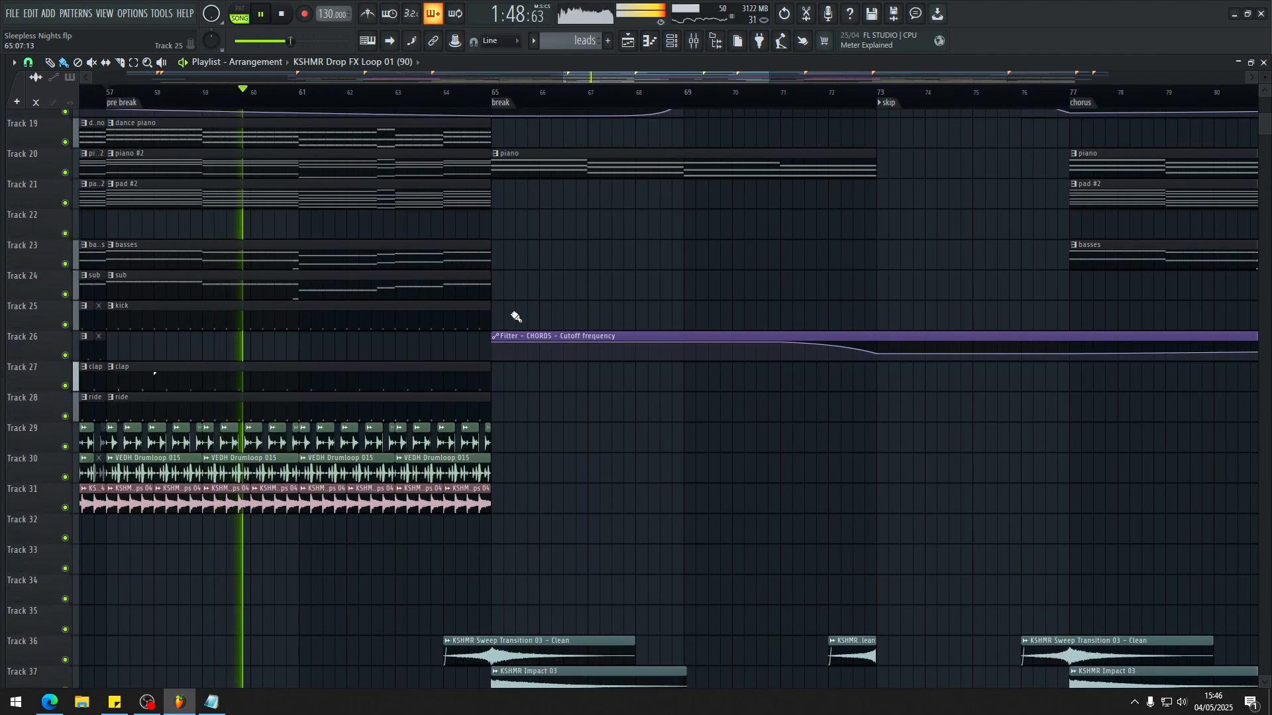
scroll(490, 278, "down", 1, "alt")
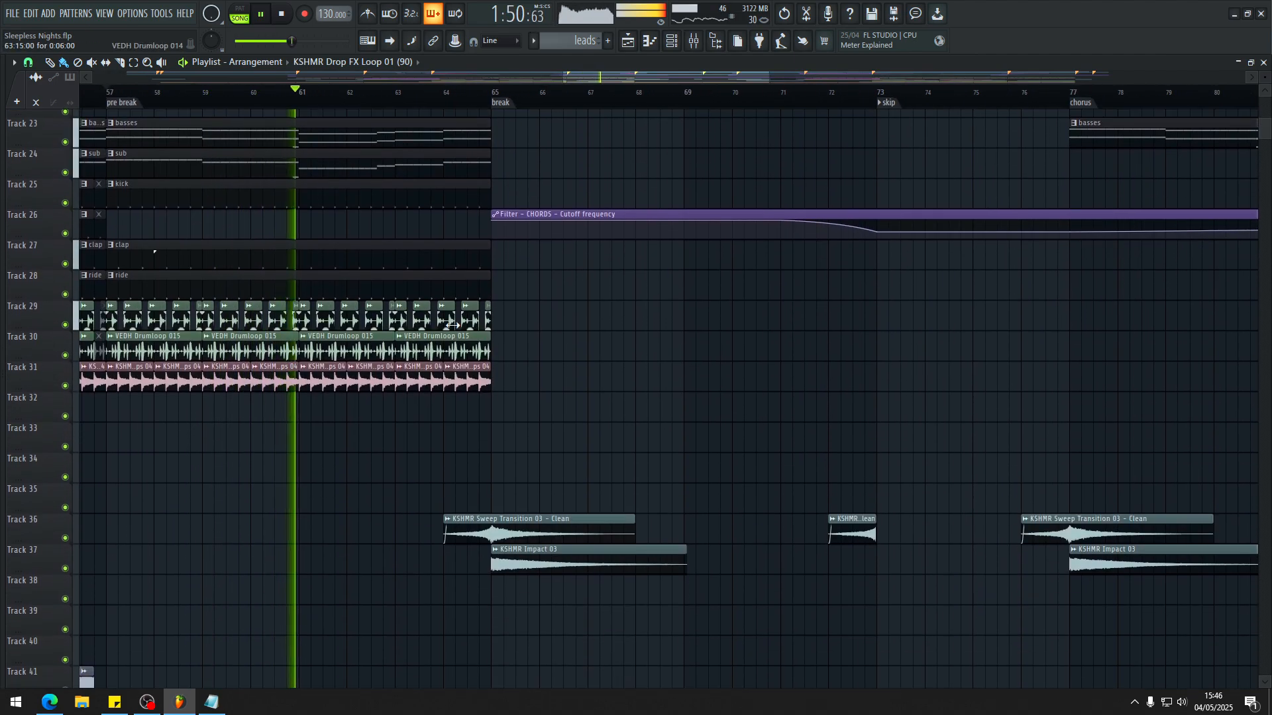
scroll(515, 325, "up", 1, "alt")
scroll(514, 326, "down", 2, "ctrl")
scroll(534, 371, "down", 3)
scroll(536, 376, "up", 3, "ctrl")
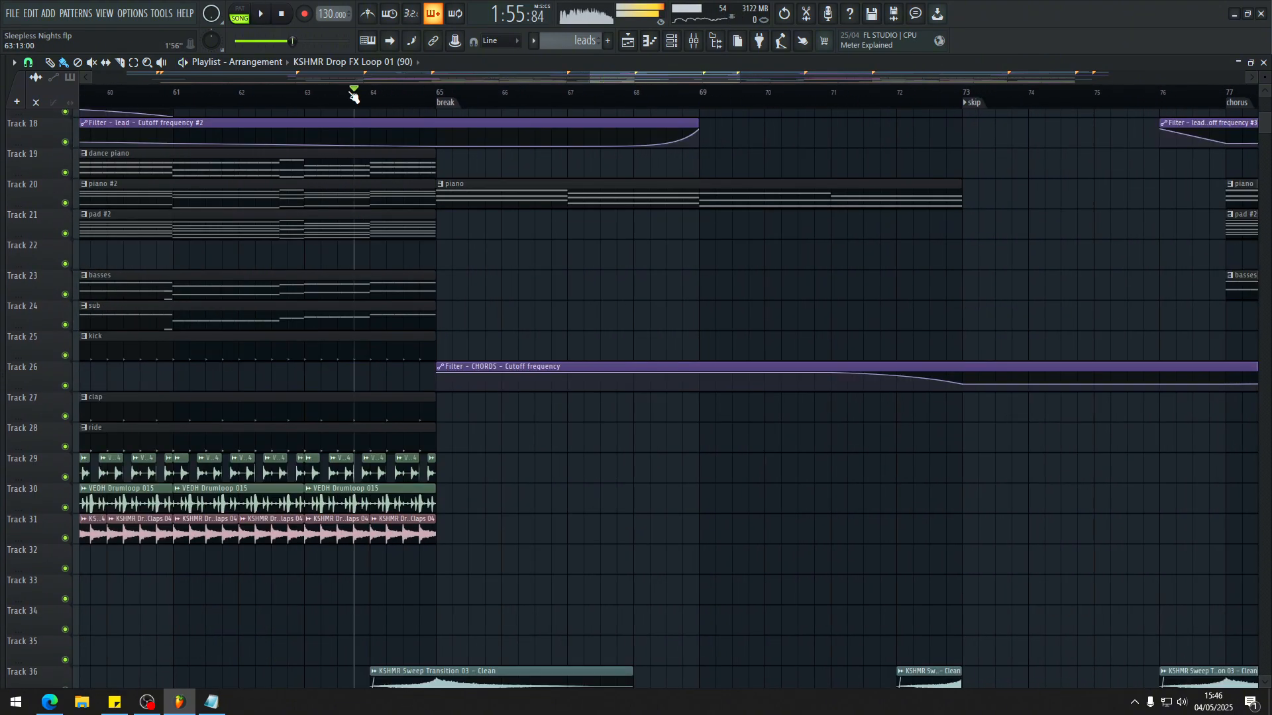
scroll(450, 461, "down", 4)
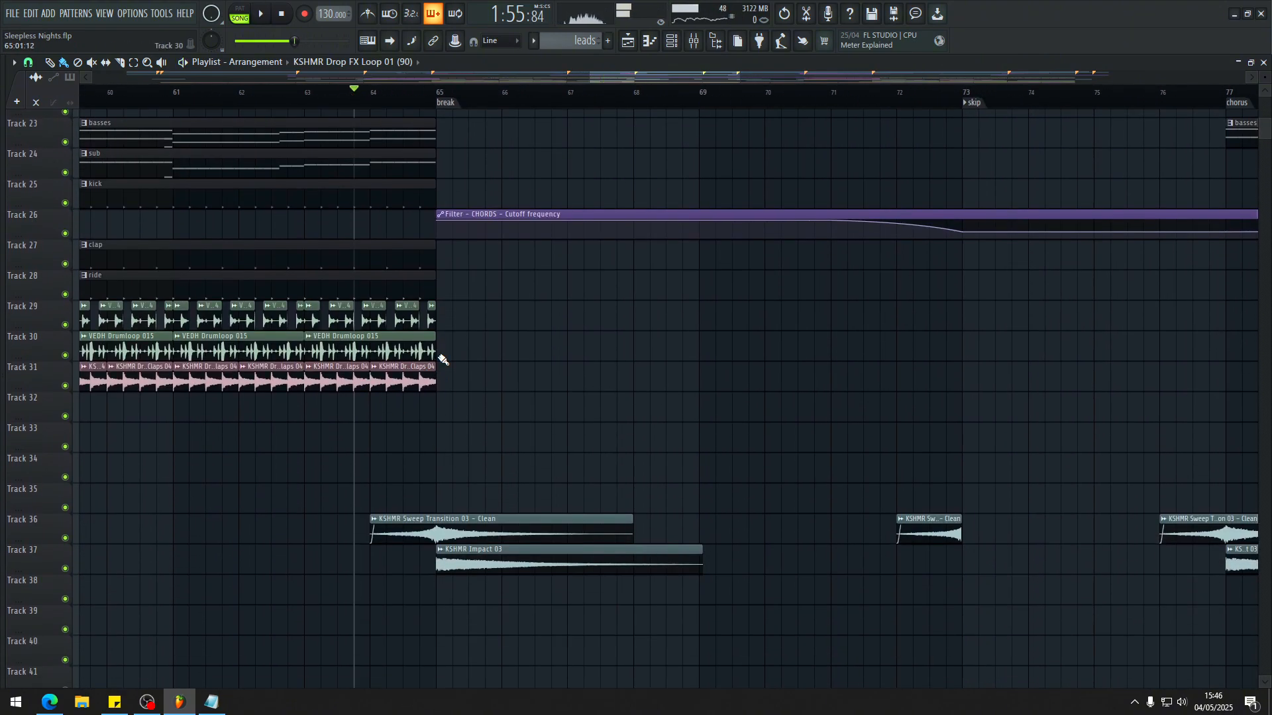
Step: Play the last bar before the break and examine the KSHMR Sweep Transition 03 and KSHMR Impact 03 clips around bar 65
scroll(397, 378, "up", 1)
scroll(424, 376, "down", 2, "ctrl")
scroll(440, 375, "up", 3, "ctrl")
scroll(548, 389, "down", 3, "ctrl")
scroll(591, 399, "up", 3, "ctrl")
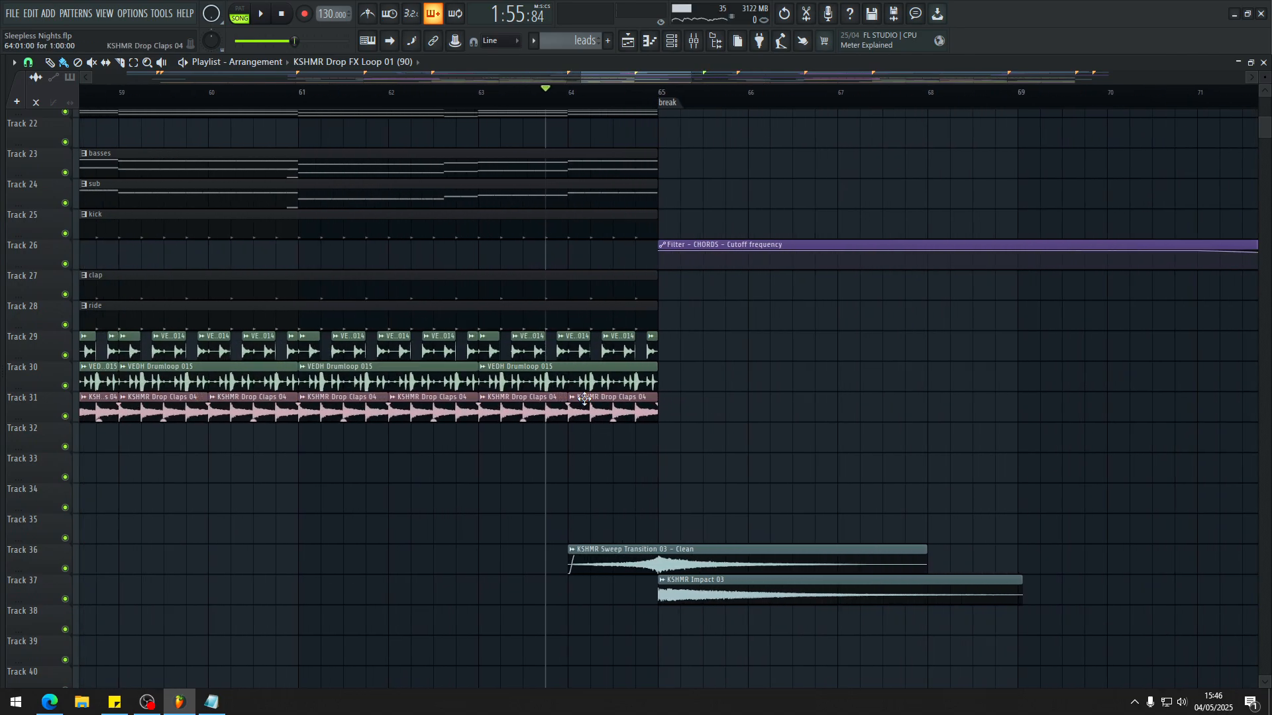
scroll(576, 399, "down", 2, "ctrl")
scroll(717, 421, "up", 3, "ctrl")
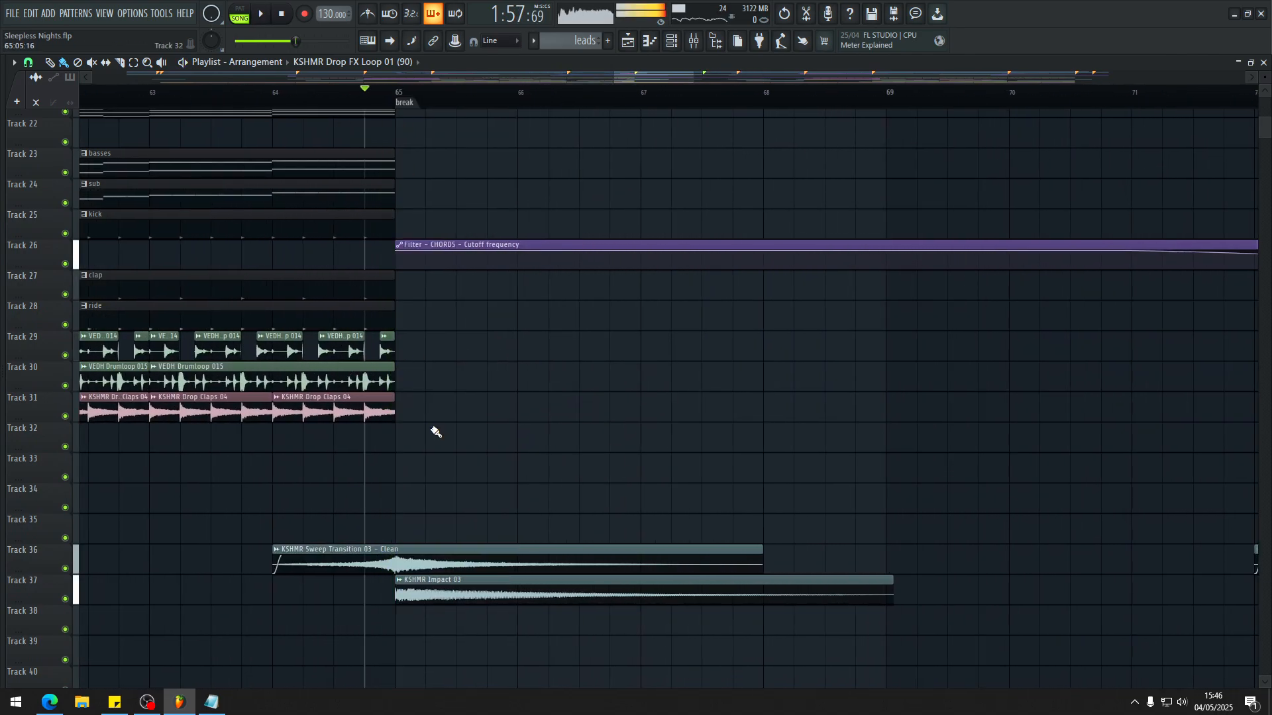
Step: Slice and mute the ends of the kick, VEDH Drumloop 014 and VEDH Drumloop 015 clips just before the break at bar 65
scroll(424, 391, "down", 3, "ctrl")
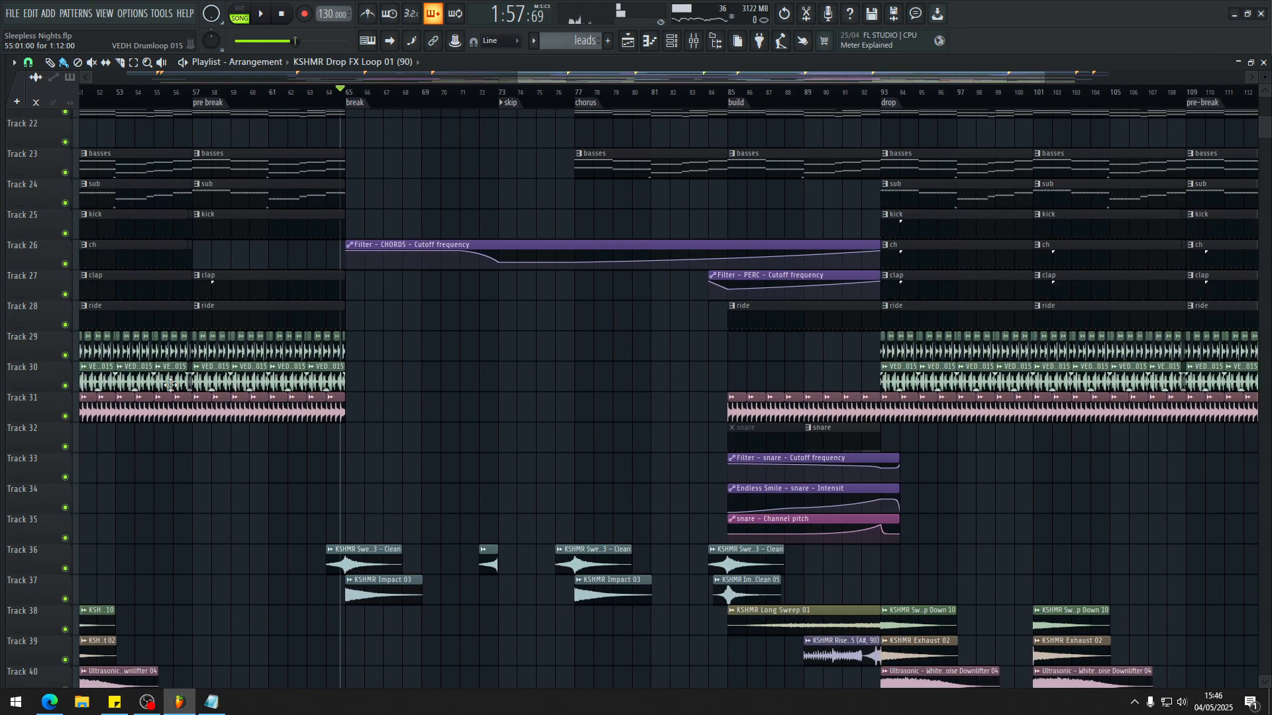
scroll(281, 352, "up", 4, "ctrl")
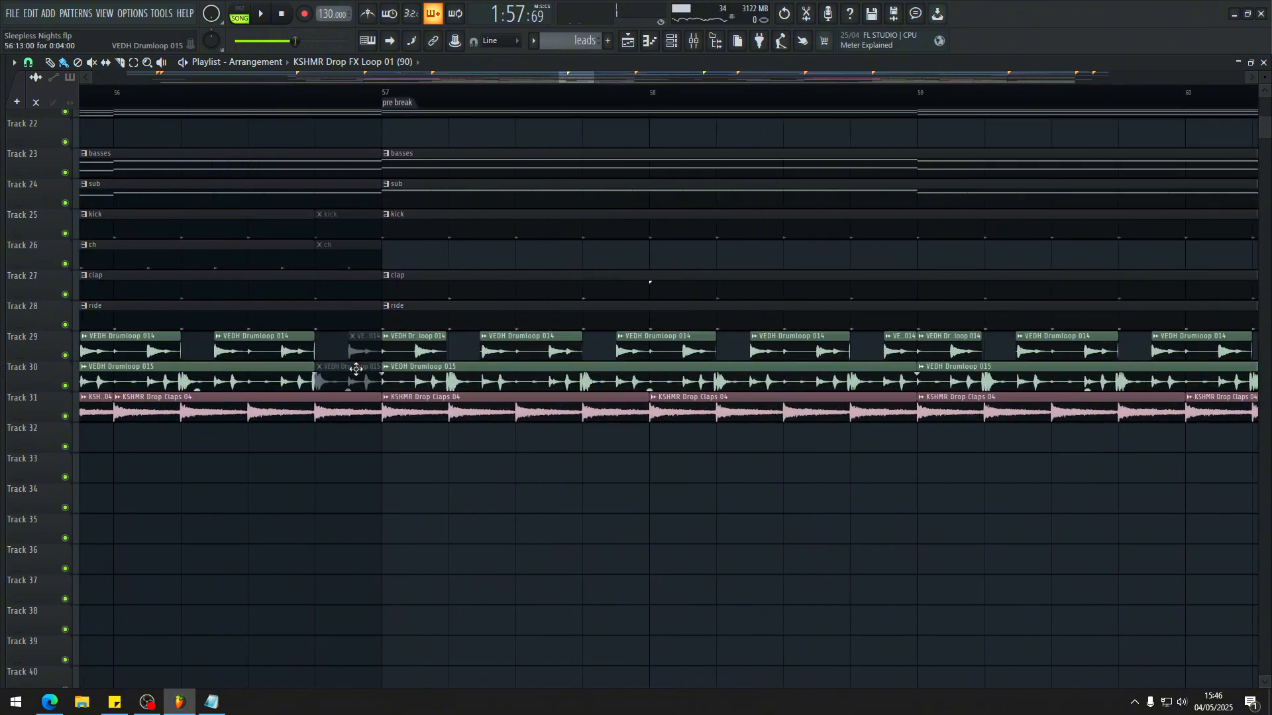
scroll(295, 363, "down", 3, "ctrl")
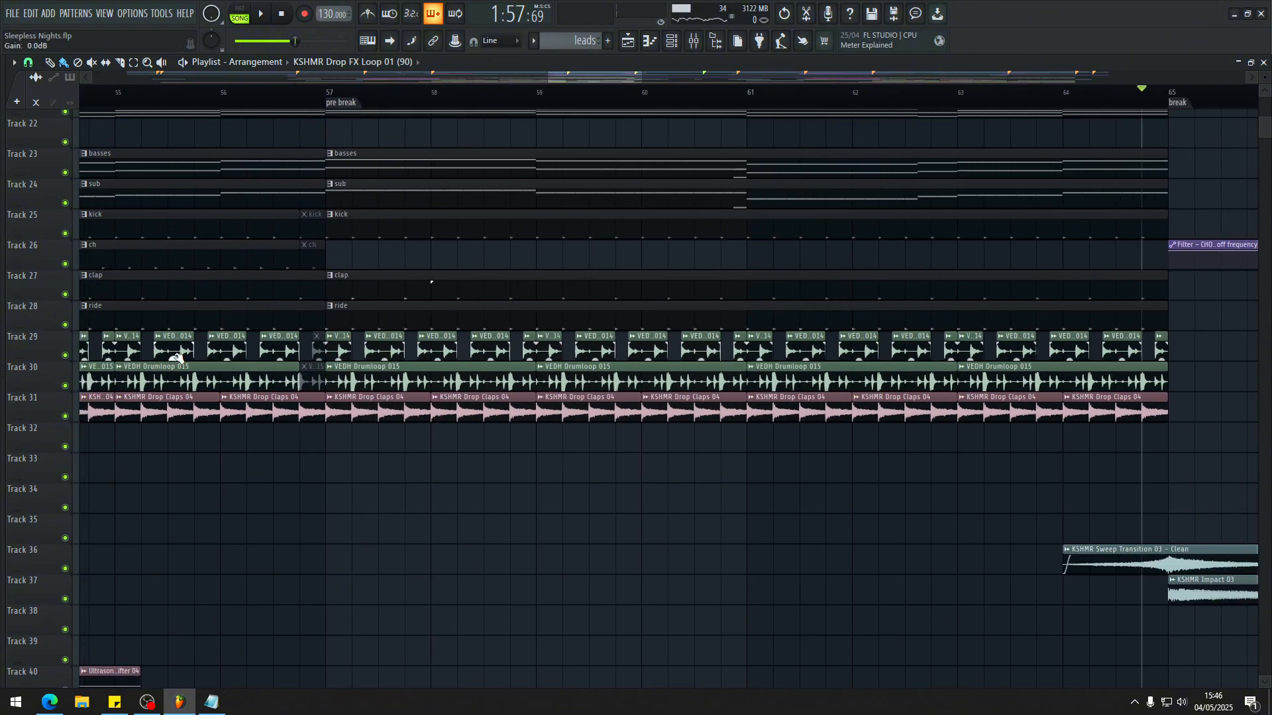
scroll(708, 269, "up", 2, "ctrl")
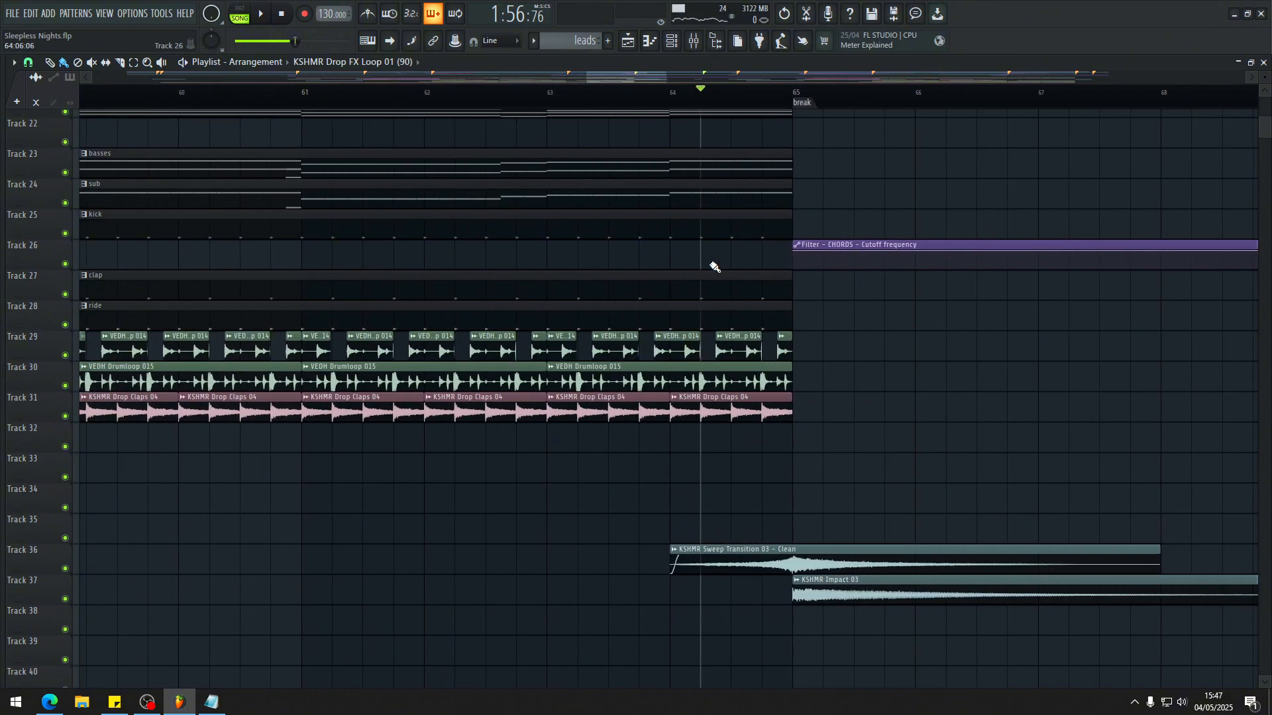
key("c")
key("b")
scroll(787, 292, "down", 3, "ctrl")
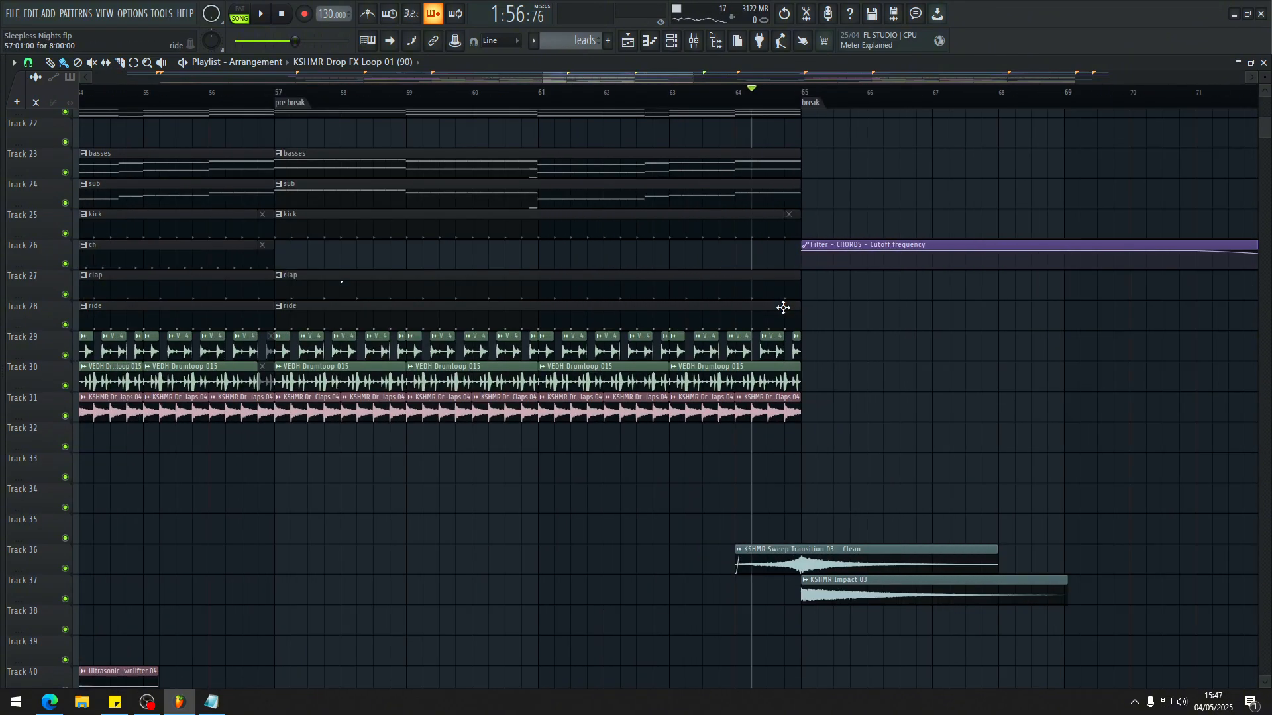
scroll(743, 471, "down", 5)
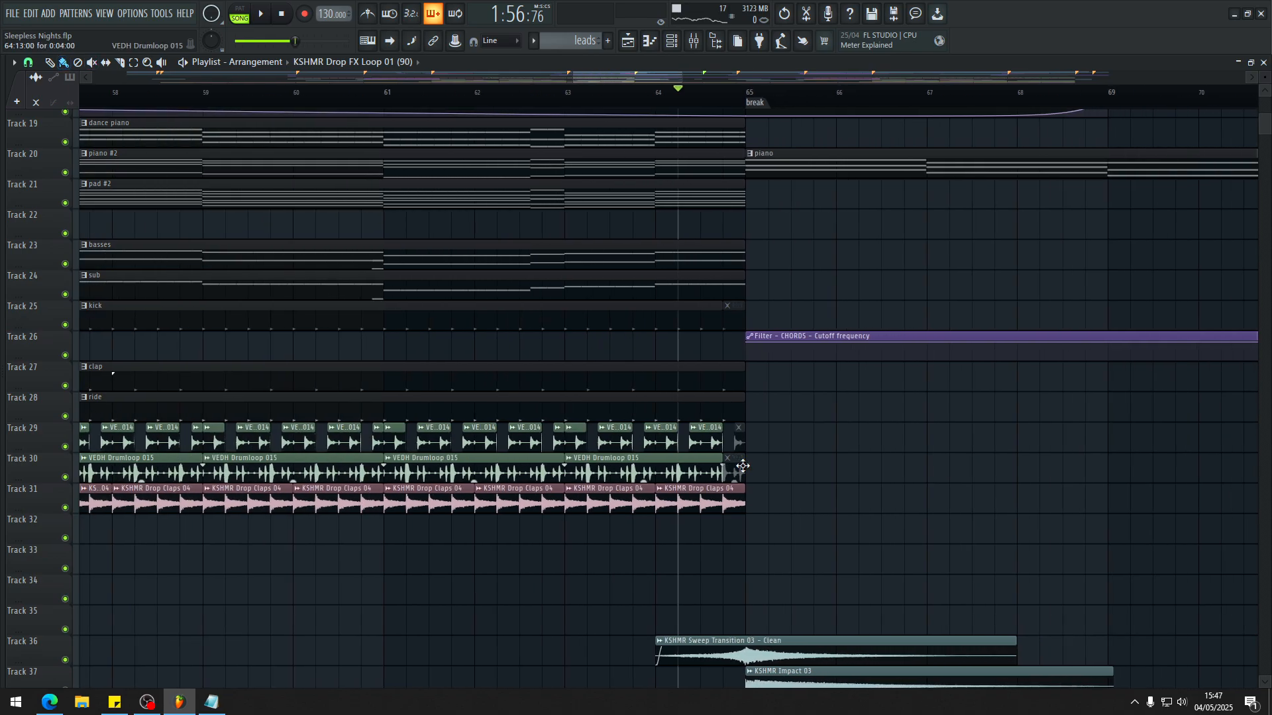
Step: Try muting the last beat of KSHMR Drop Claps 04 before bar 65 and play into the break
key("space")
scroll(705, 351, "up", 3)
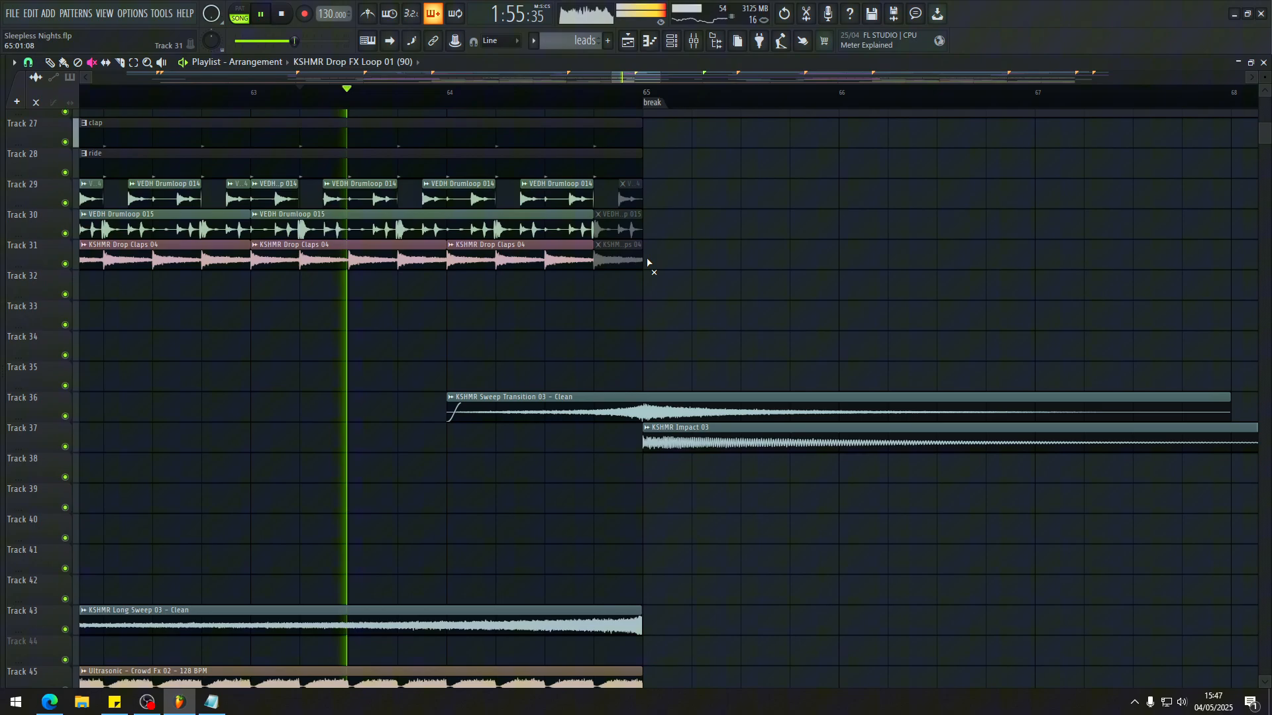
scroll(648, 279, "down", 4)
scroll(607, 462, "up", 3)
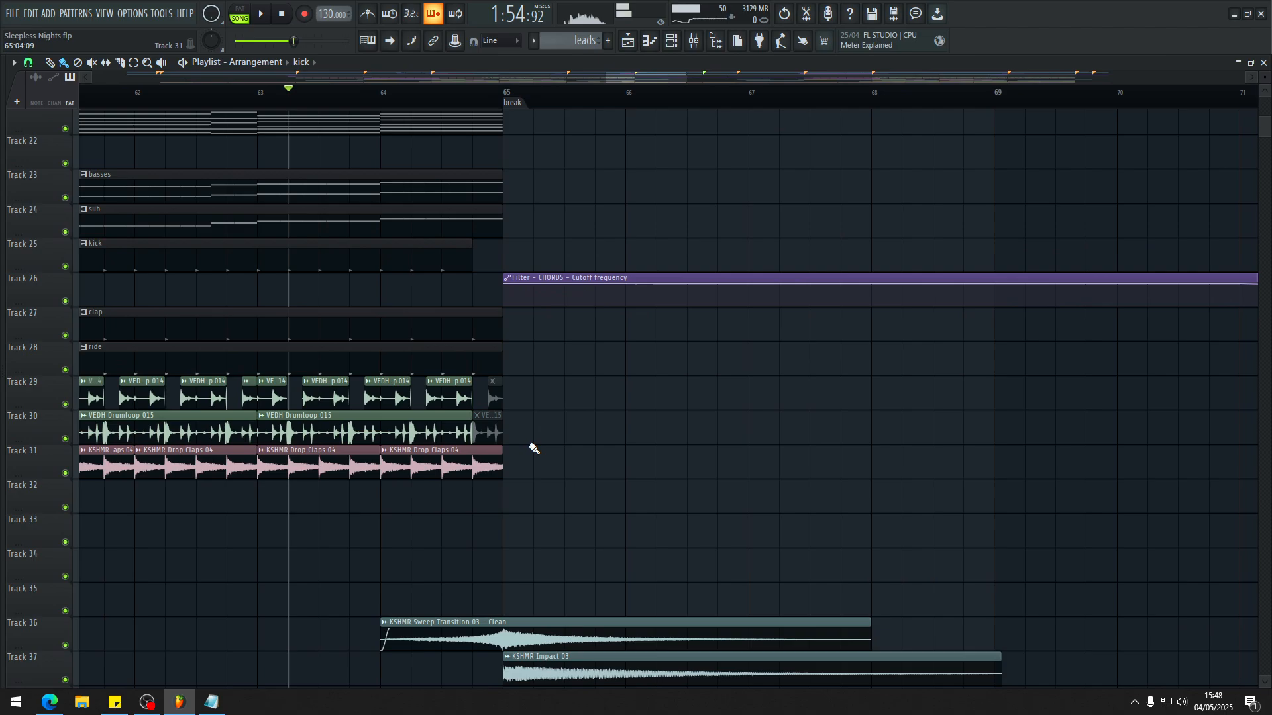
Step: Trim the kick clip's last beat and restore the final claps before bar 65, replaying the transition into the break
scroll(533, 448, "down", 2)
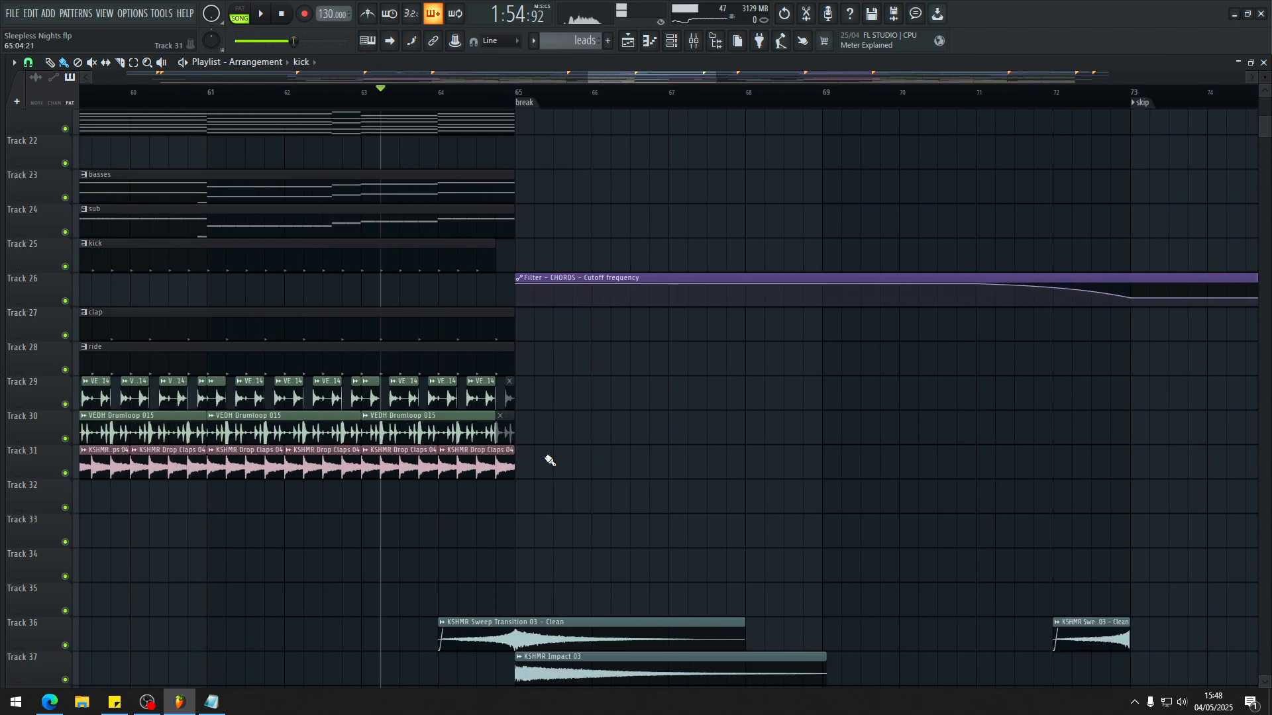
scroll(550, 460, "up", 4)
key("space")
left_click(412, 96)
left_click(322, 92)
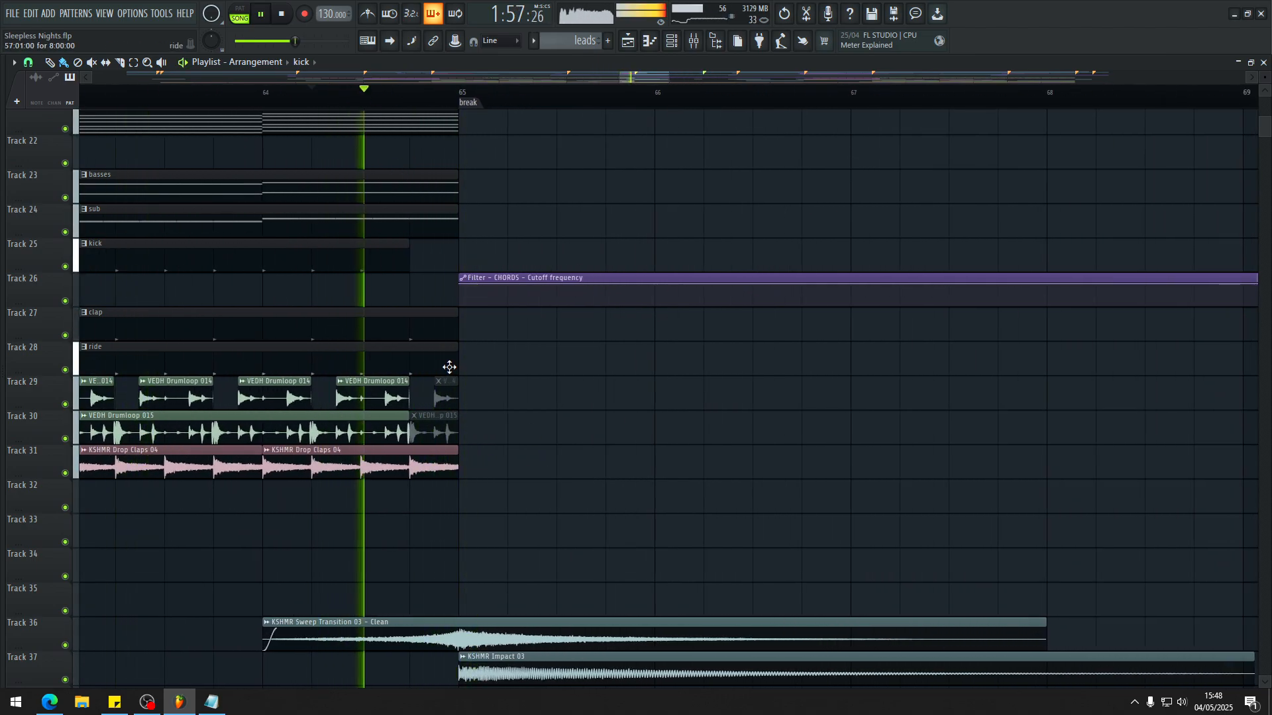
scroll(435, 358, "down", 4)
scroll(576, 425, "up", 3)
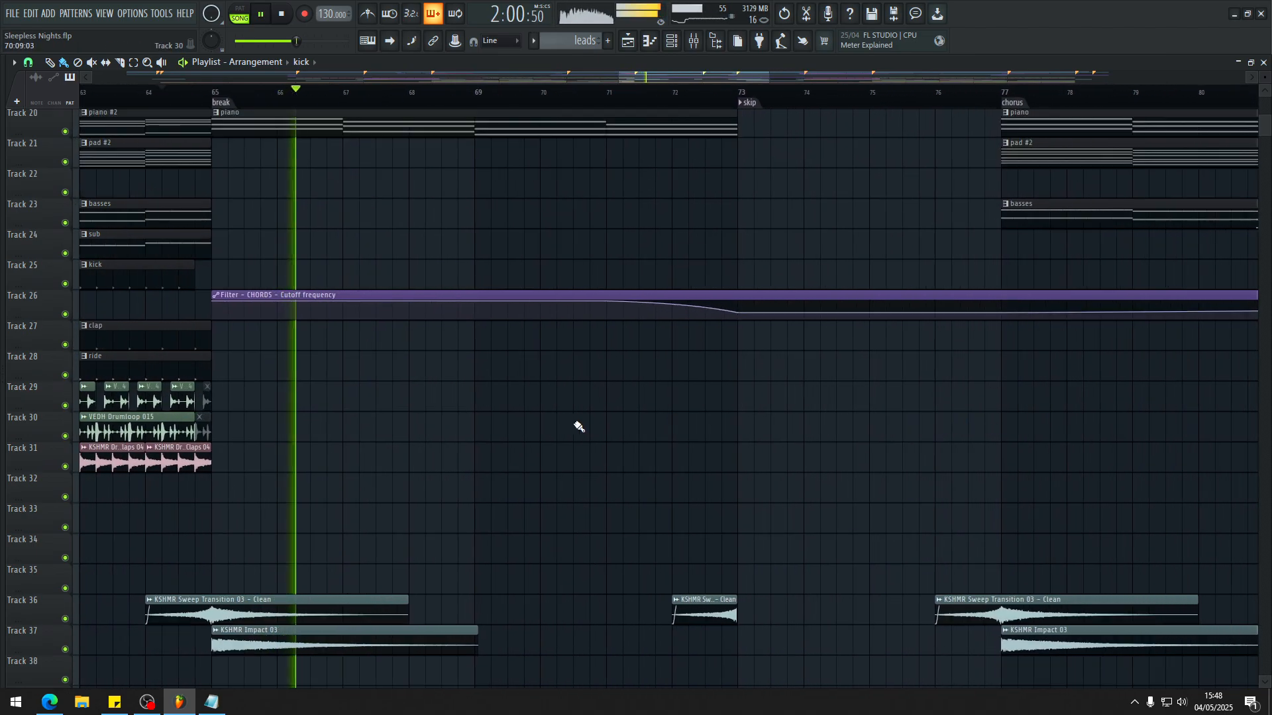
Step: Play the break with its strings, piano and Sleepless Nights.mp3_instruments clips in view, and show the Instruments track in the mixer
scroll(397, 430, "up", 5)
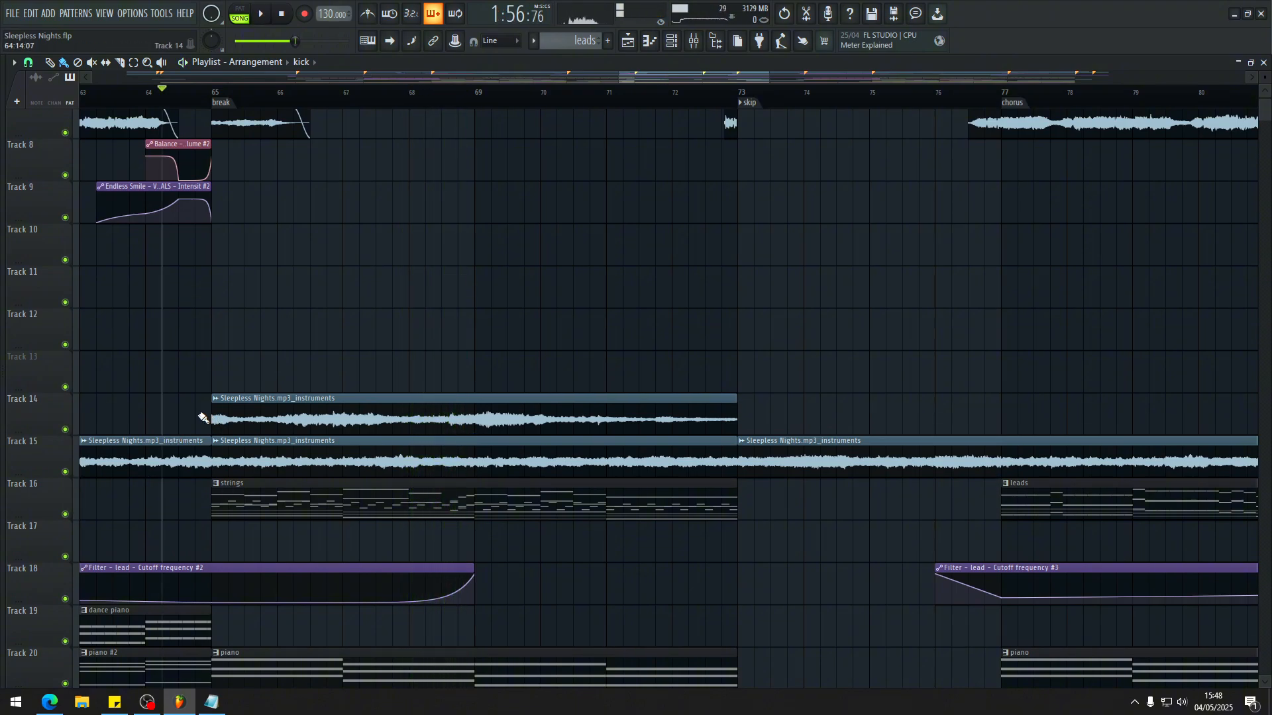
key("space")
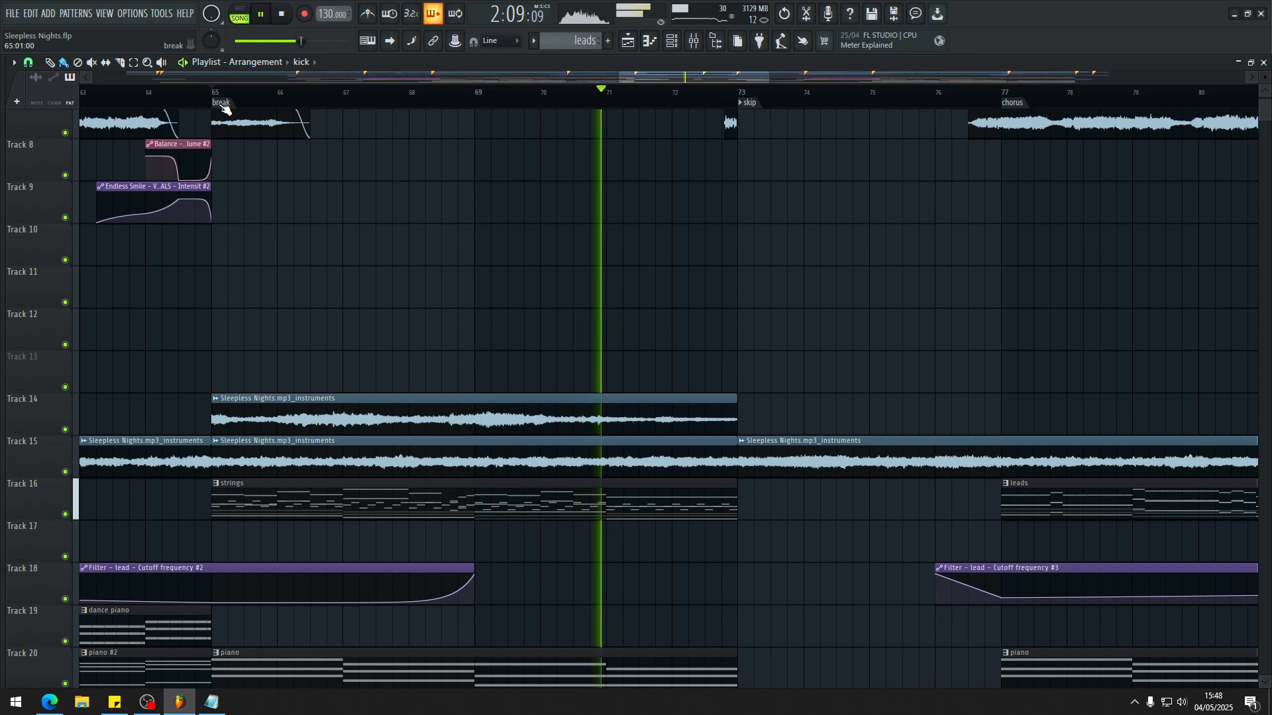
key("F9")
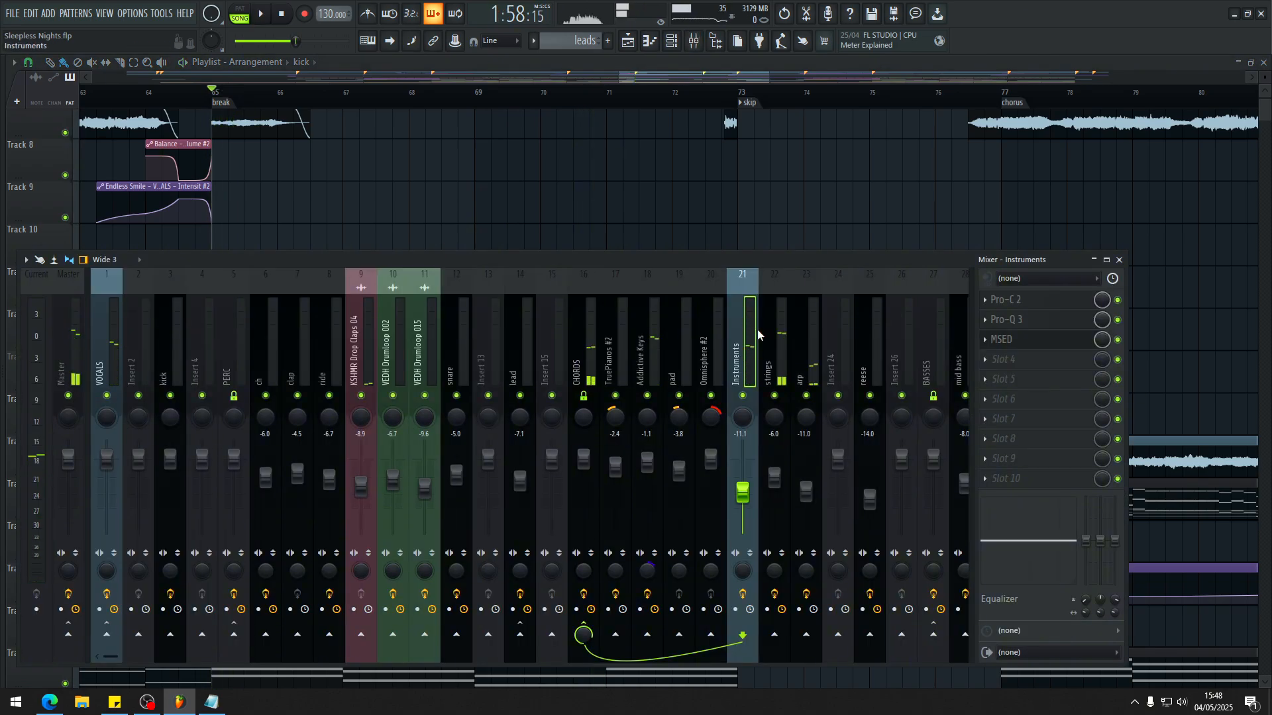
Step: Play the break through to its end at bar 73 and on into the second chorus, reviewing the strings, piano and instruments layers
key("space")
key("F9")
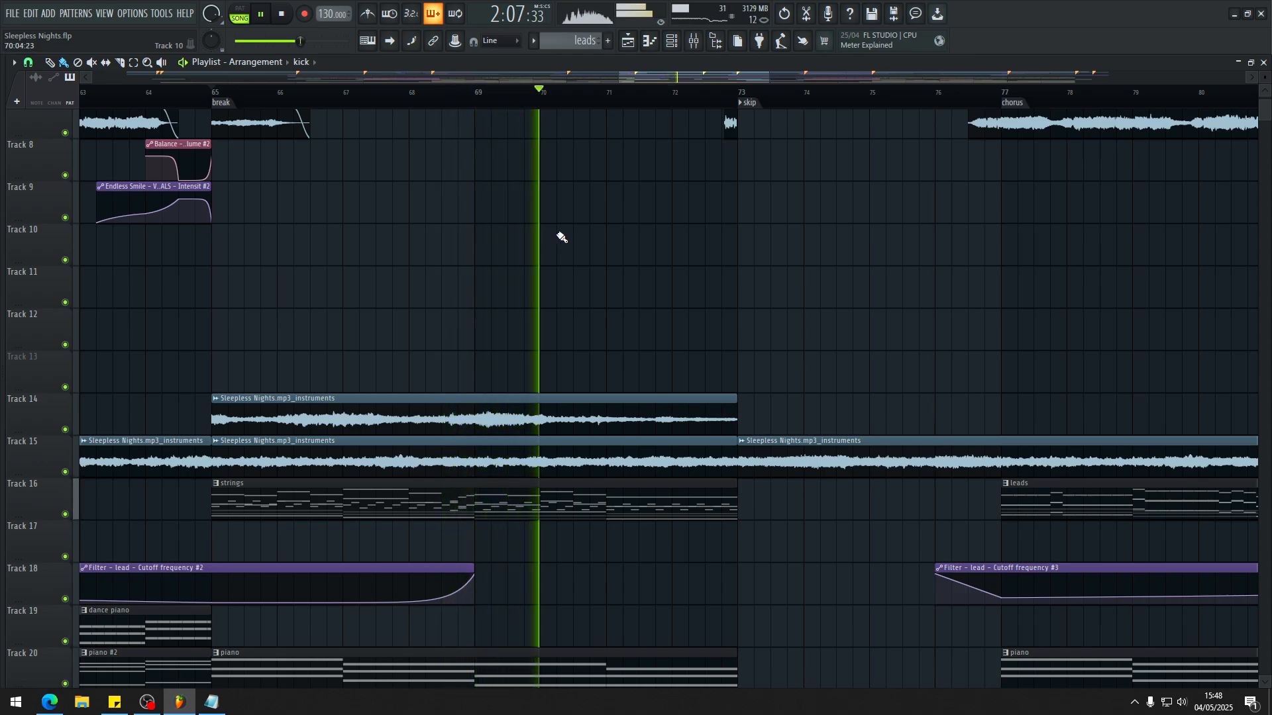
scroll(596, 262, "up", 2)
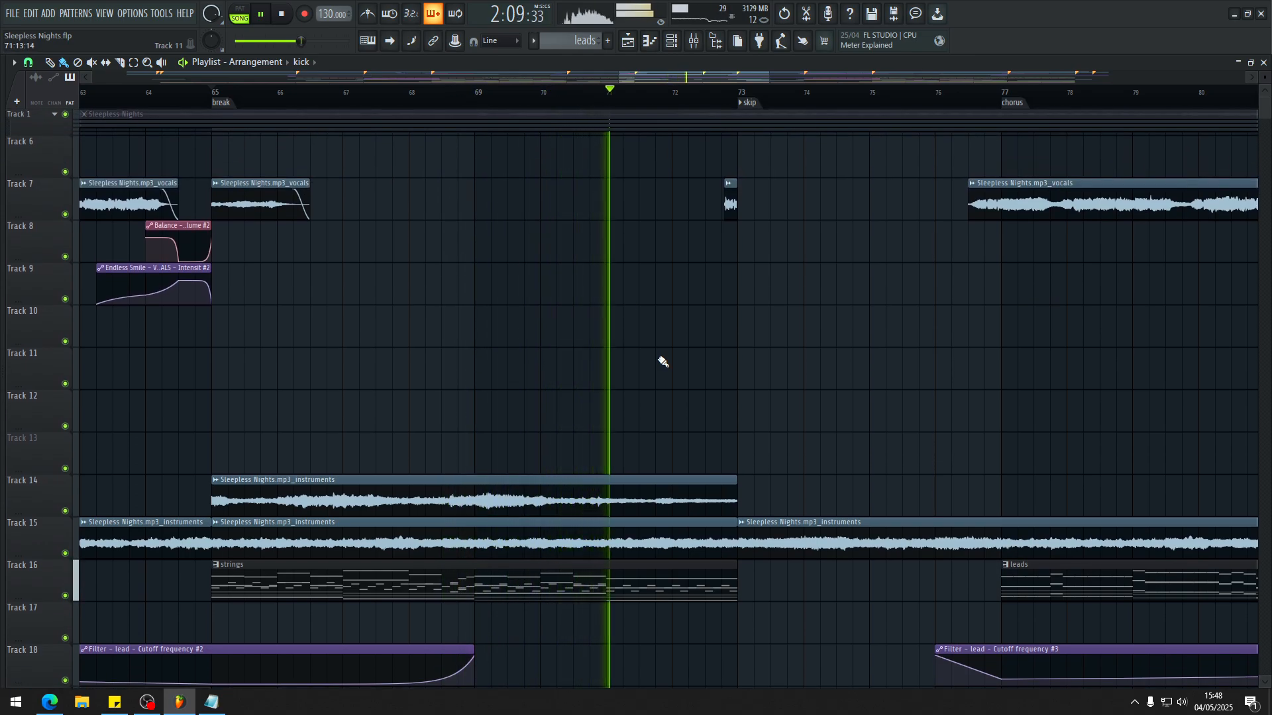
scroll(662, 361, "down", 1)
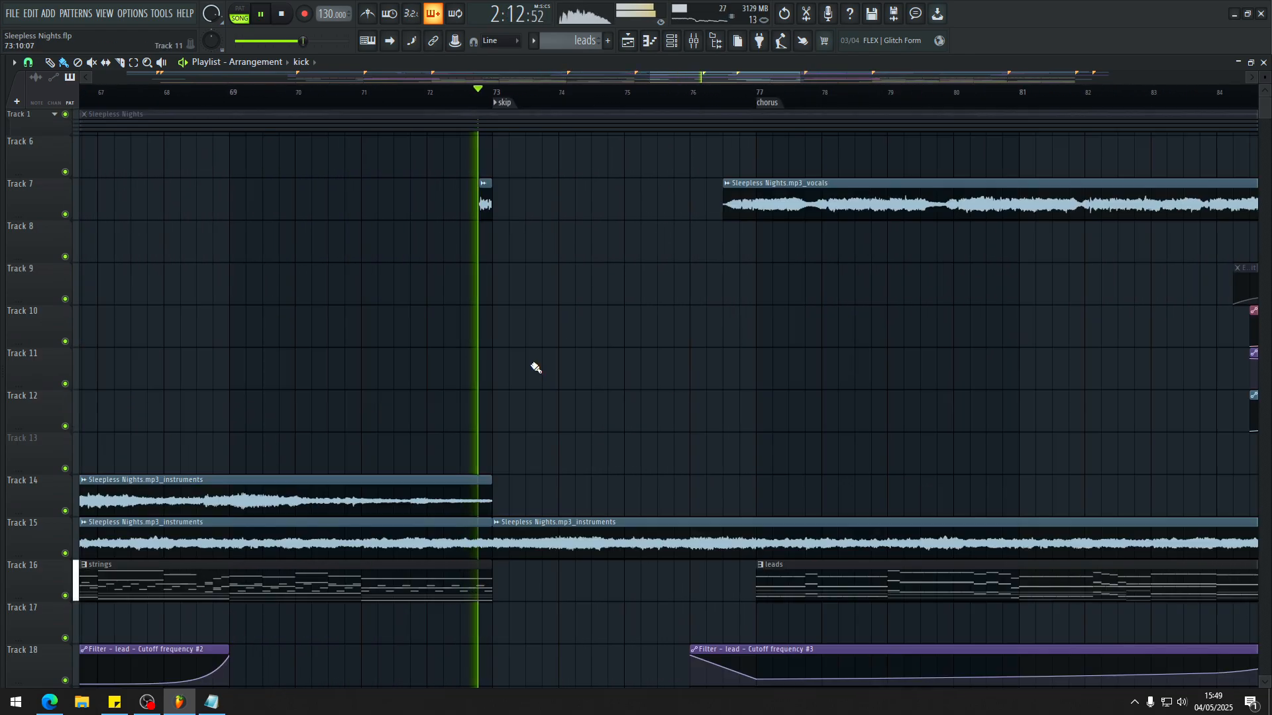
scroll(503, 318, "up", 1)
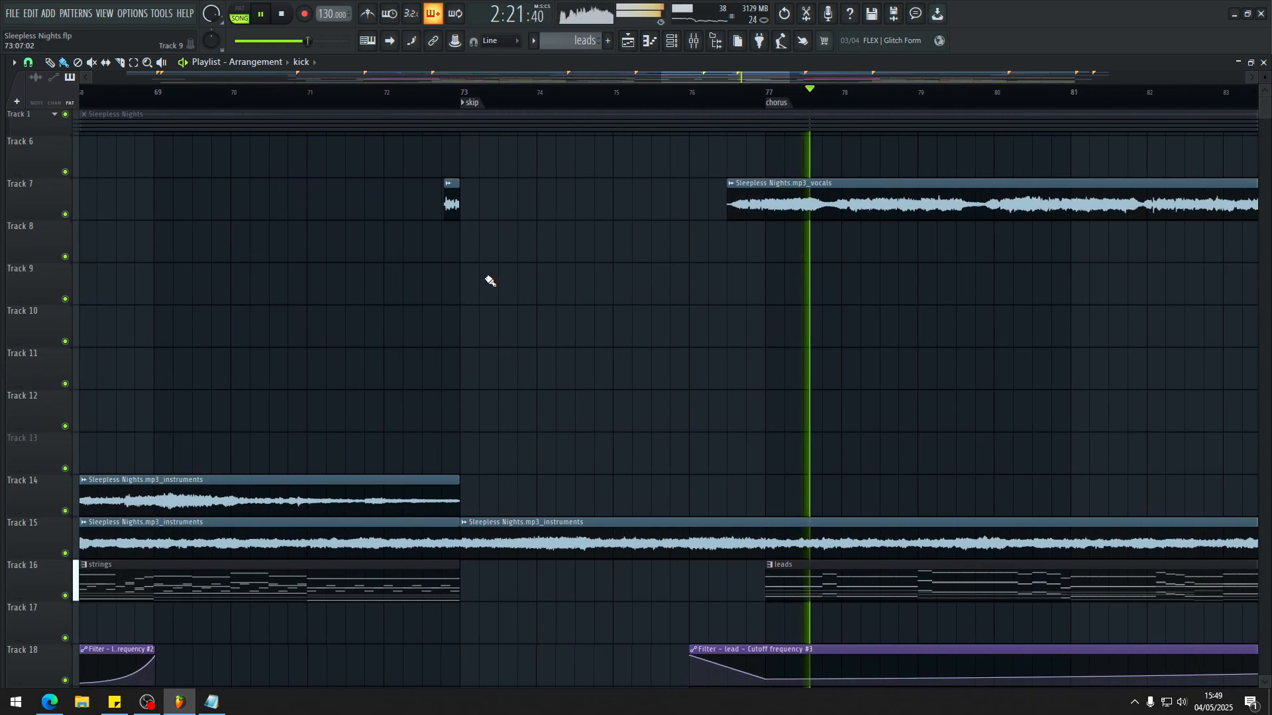
key("space")
Step: Inspect the action options of the skip marker at bar 73, keep Marker skip selected, and play from just before it
right_click(473, 103)
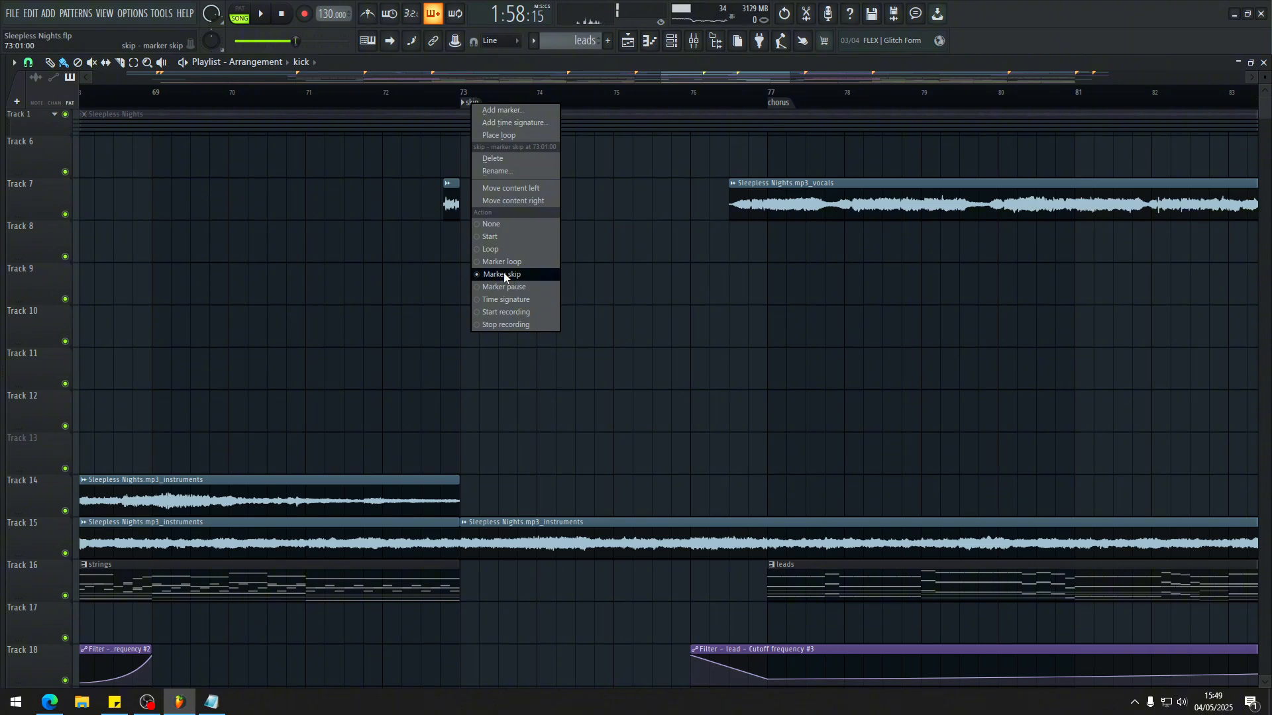
left_click(797, 276)
right_click(478, 106)
left_click(550, 278)
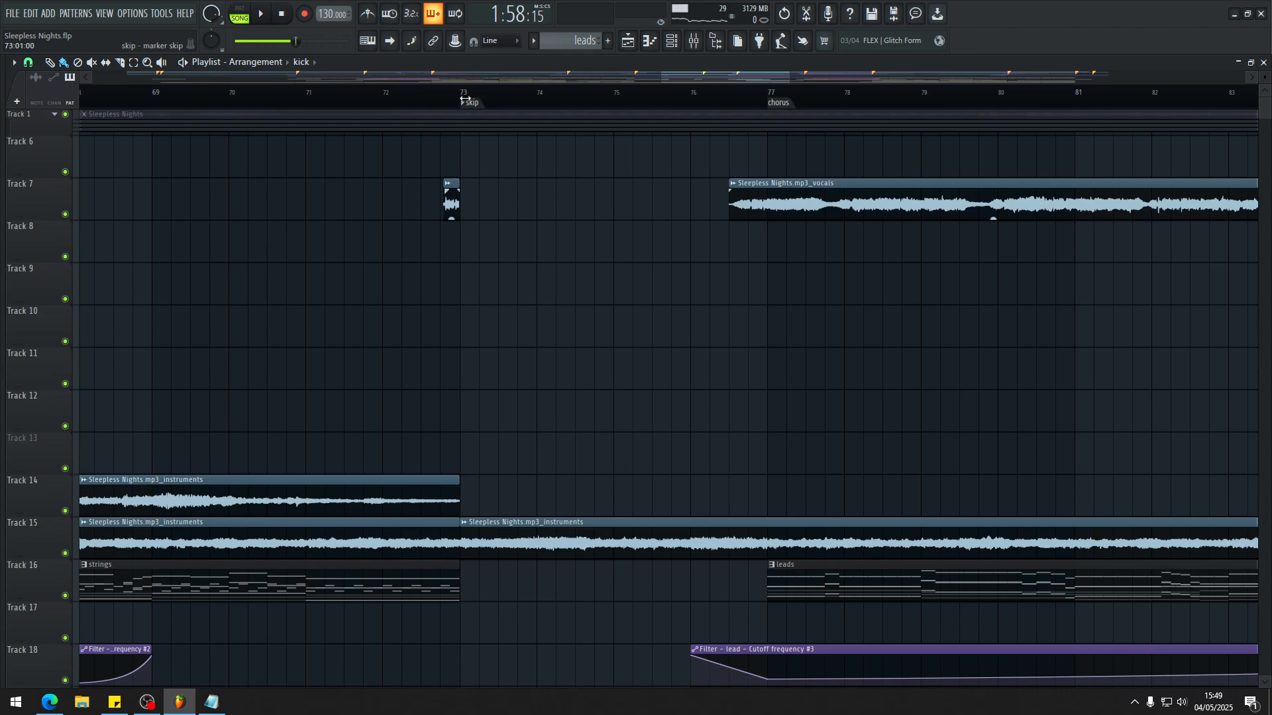
left_click(449, 93)
key("space")
key("space")
Step: Try deleting the chorus marker at bar 77, play across the skip marker, and undo the deletion
right_click(786, 104)
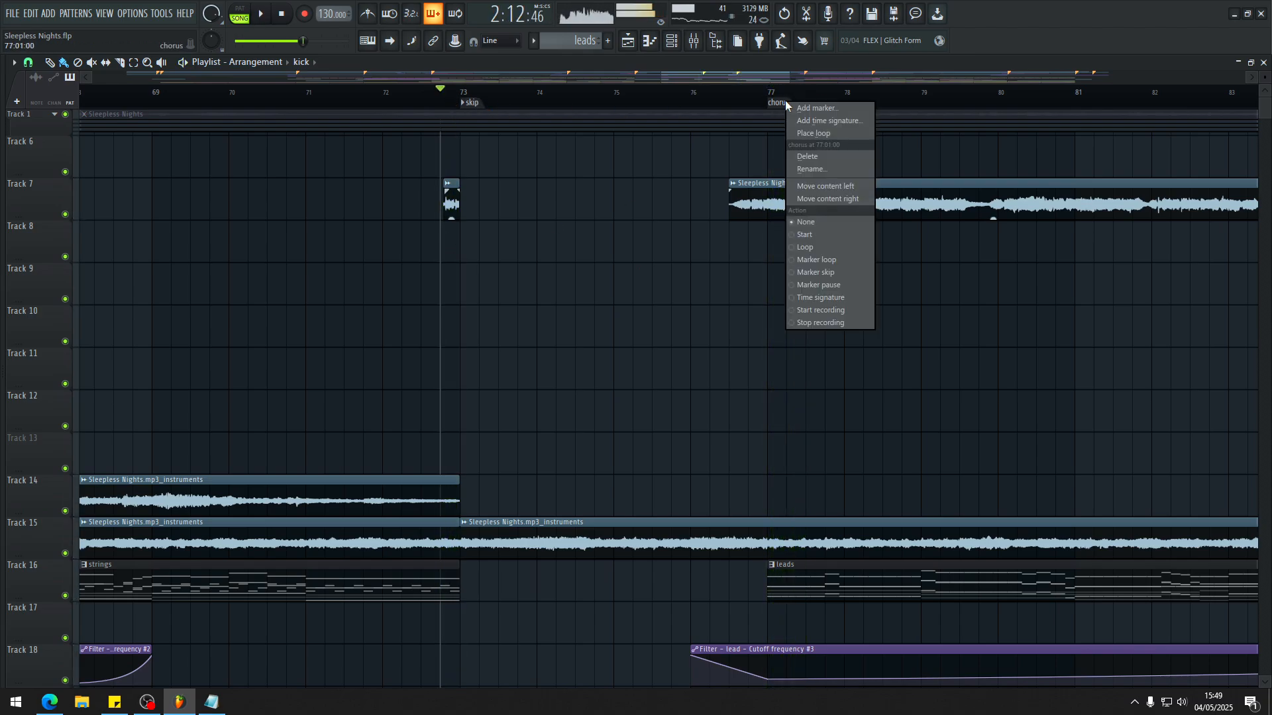
left_click(817, 157)
scroll(735, 192, "down", 3)
left_click_drag(640, 136, 587, 131)
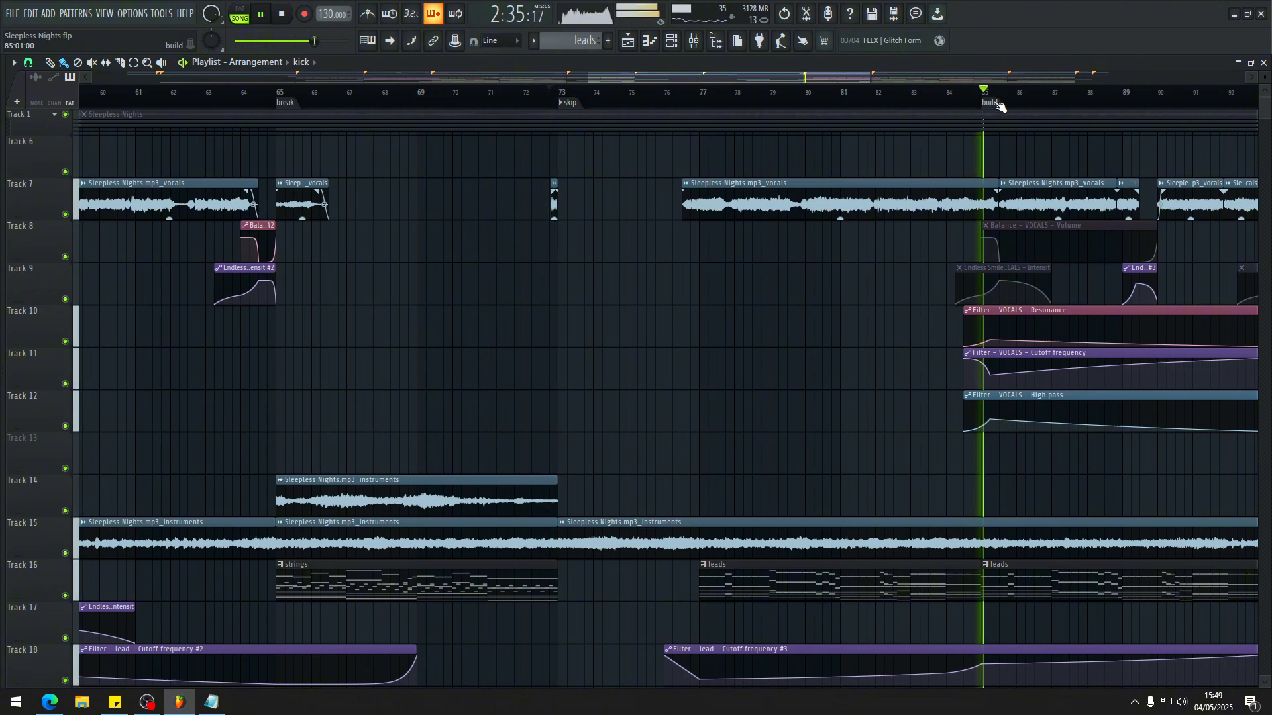
key("space")
key("ctrl+z")
key("space")
key("space")
Step: Examine the Sleepless Nights.mp3_instruments clip around the skipped bars 73 to 77 and play across the skip marker
scroll(712, 102, "up", 3)
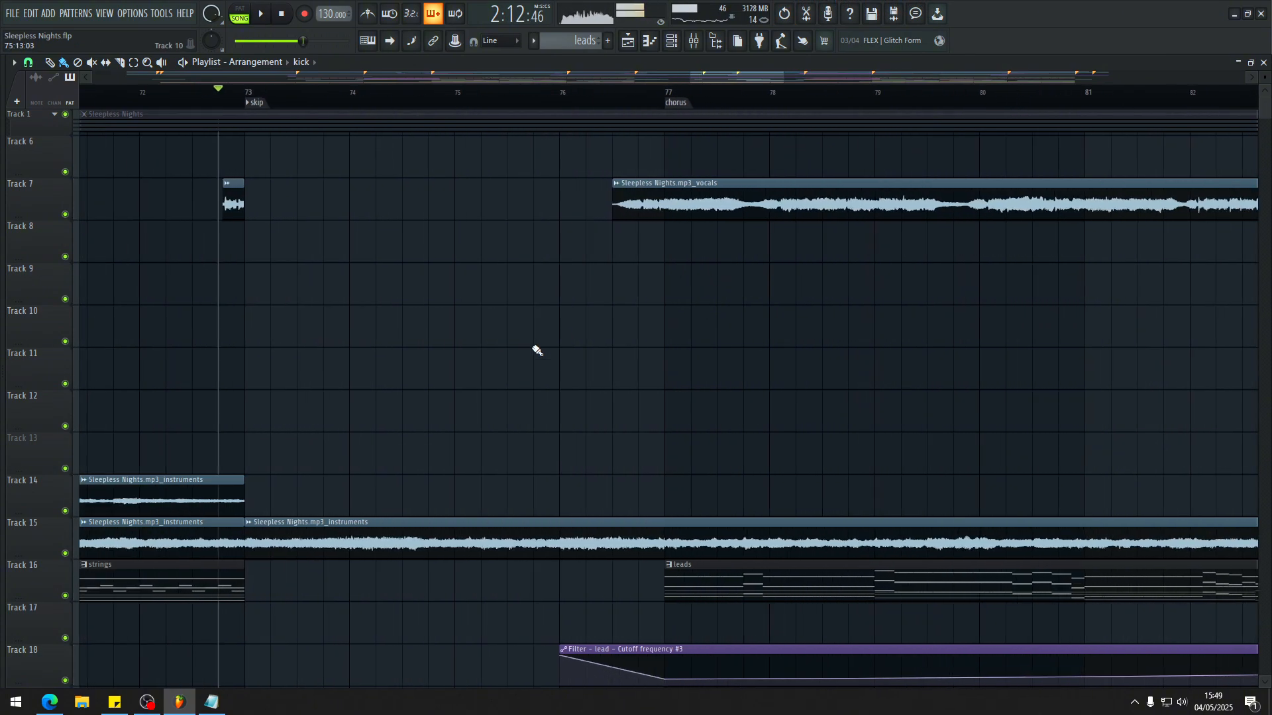
scroll(391, 334, "down", 6)
scroll(380, 404, "up", 6)
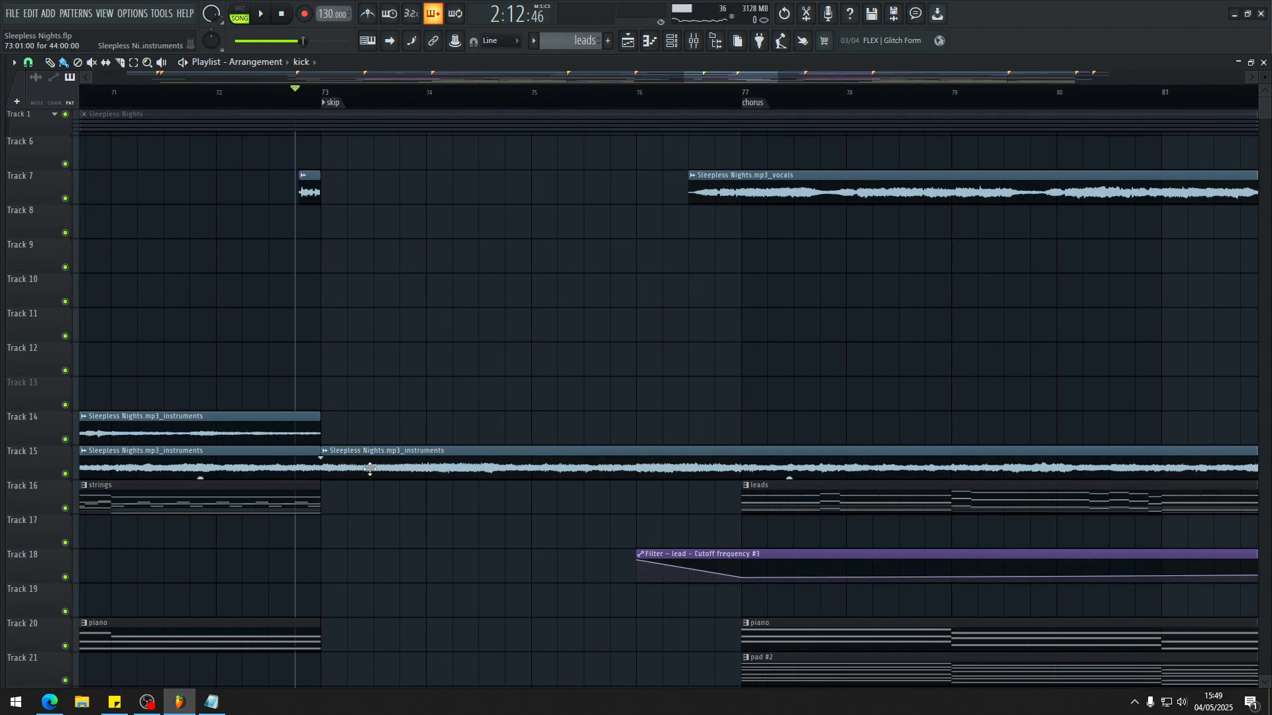
left_click_drag(333, 464, 600, 450)
scroll(503, 409, "down", 3)
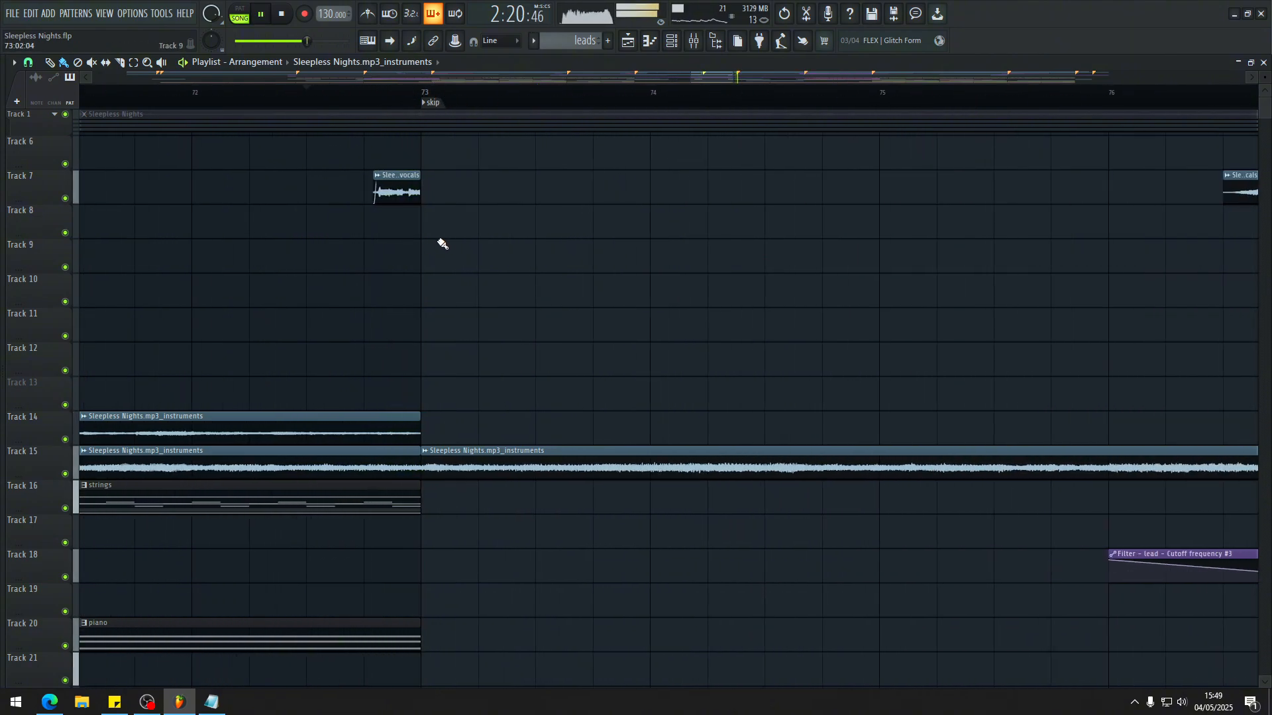
scroll(358, 286, "down", 1)
scroll(713, 282, "down", 3)
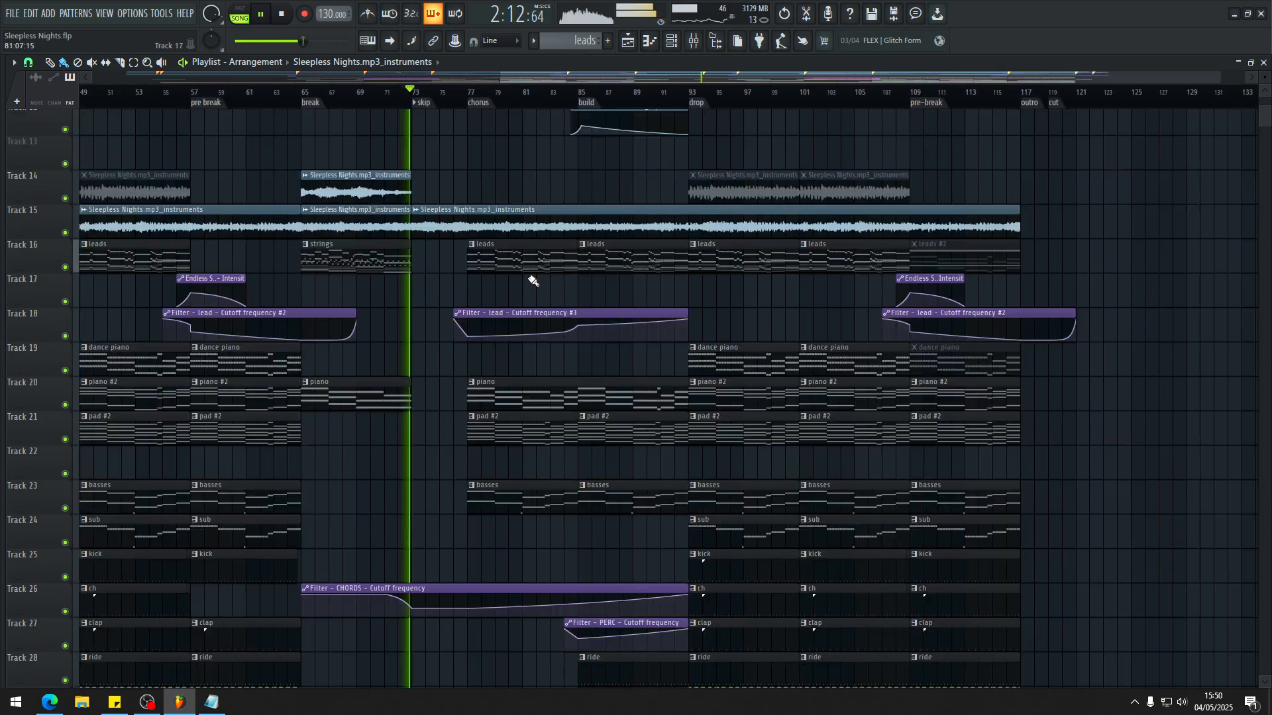
Step: Review the lead track's effects with Fruity Filter in the mixer and resume playback just before the skip marker
key("F9")
key("space")
left_click(516, 332)
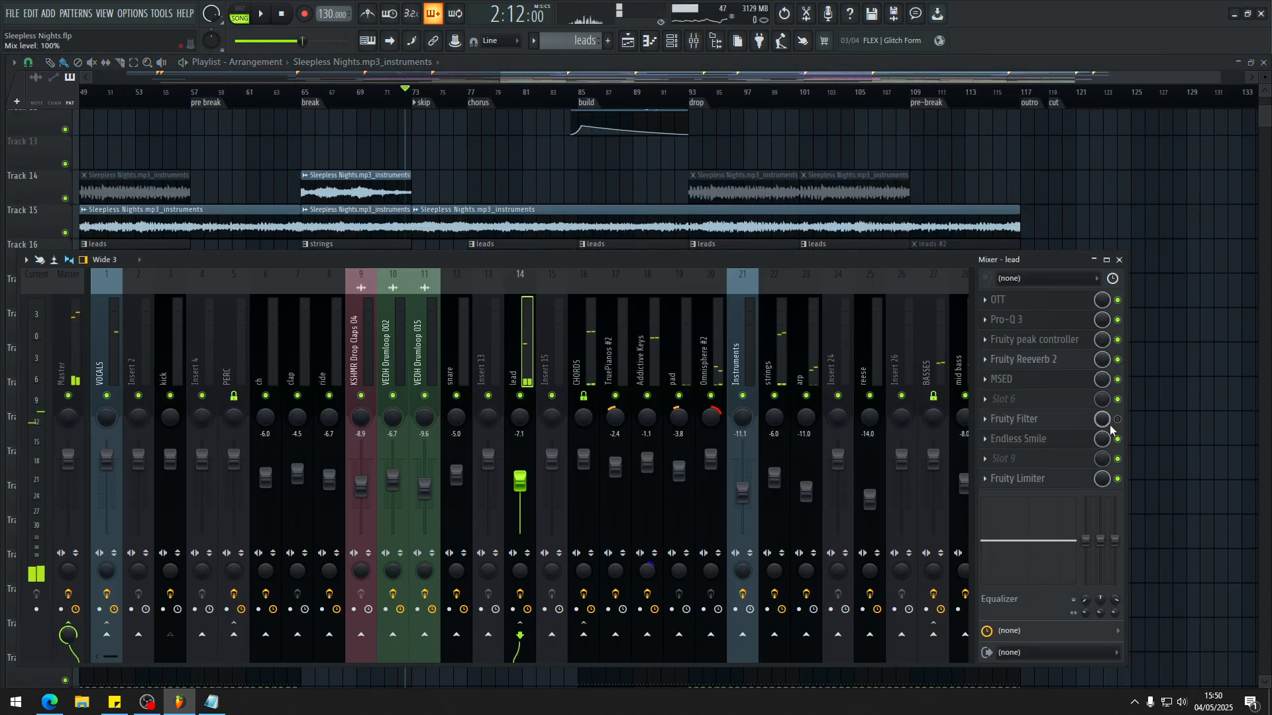
key("F9")
key("space")
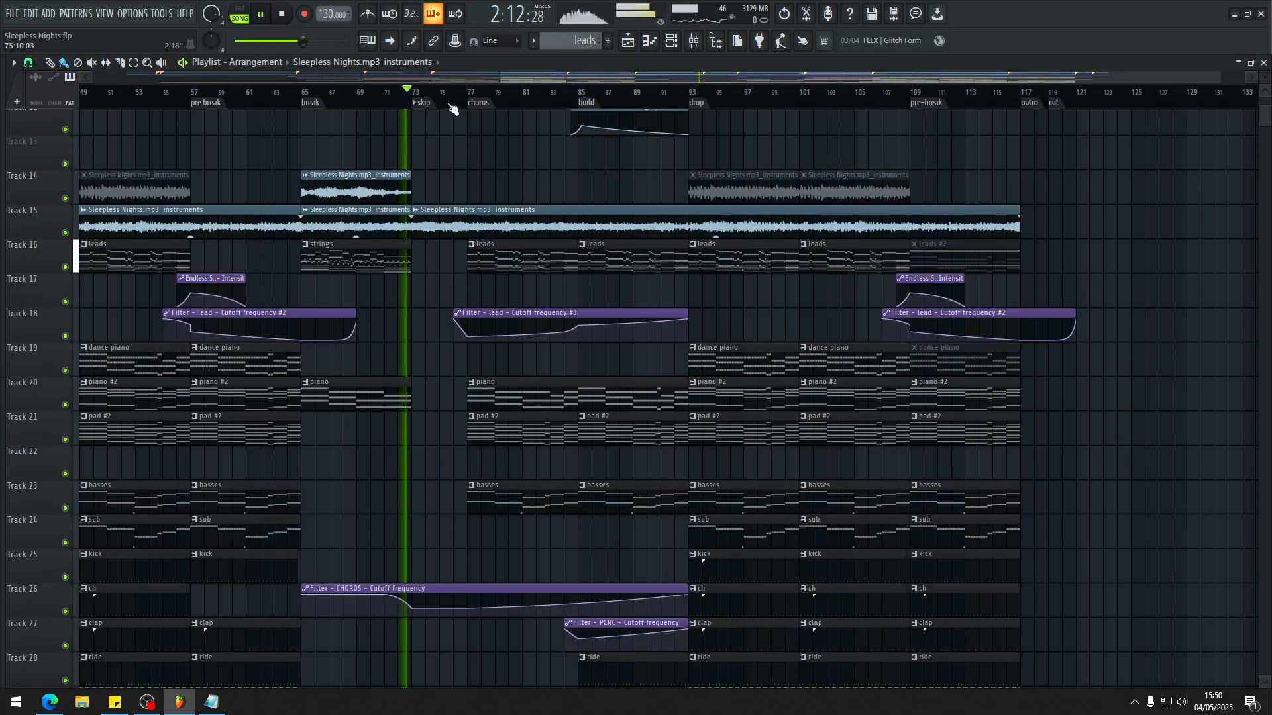
Step: Play the second chorus from bar 77, reviewing its leads, piano, pad #2 and basses clips and the CHORDS cutoff automation
scroll(425, 199, "up", 3)
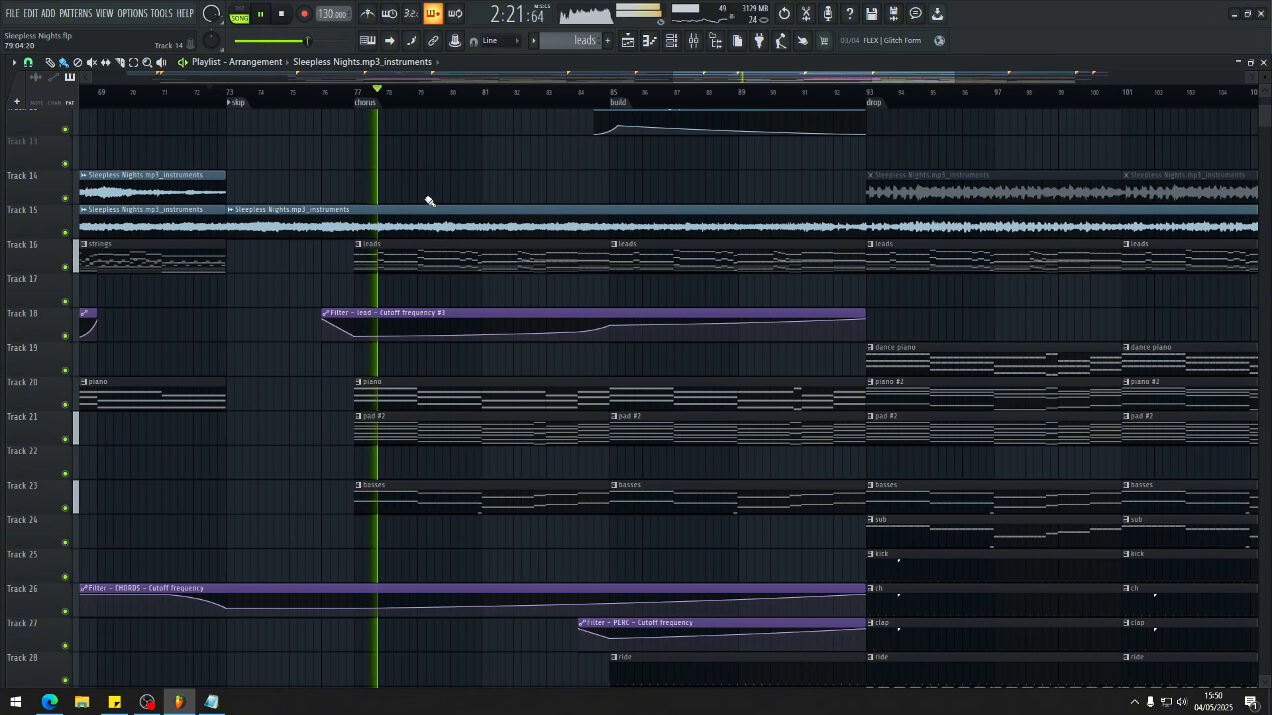
scroll(382, 227, "down", 4)
scroll(798, 378, "down", 3)
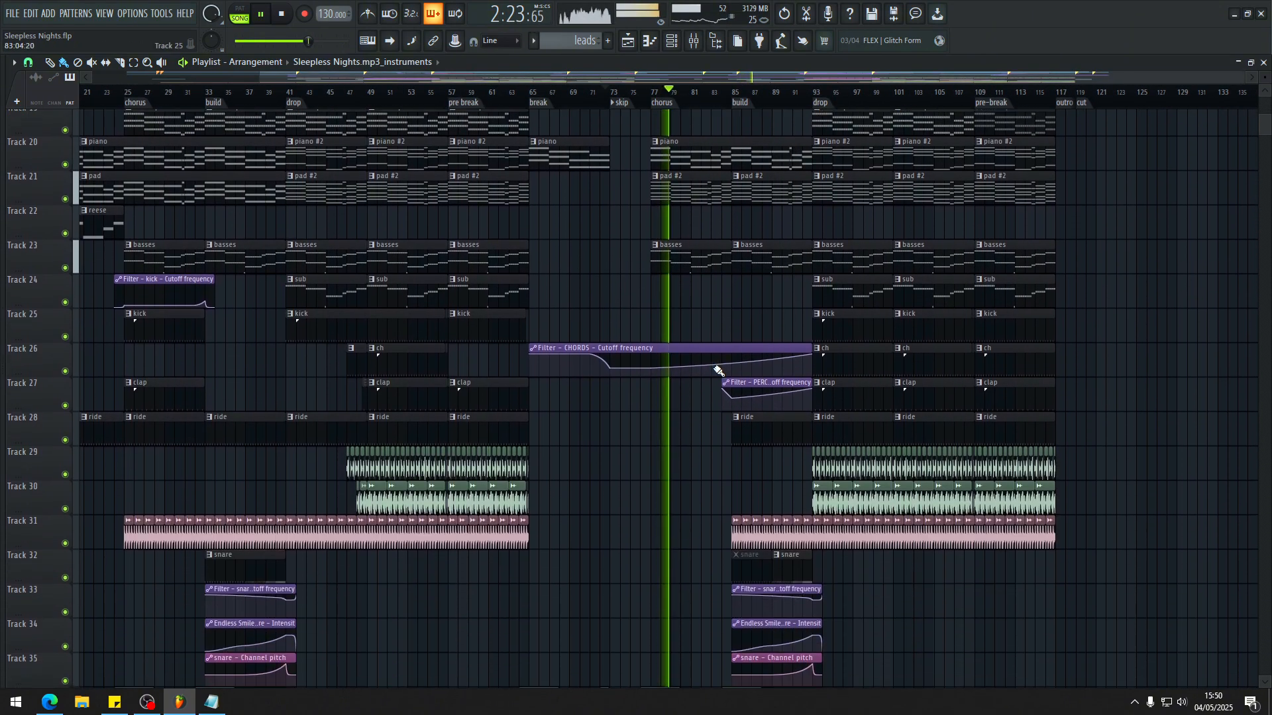
scroll(851, 392, "up", 3)
scroll(833, 384, "down", 2)
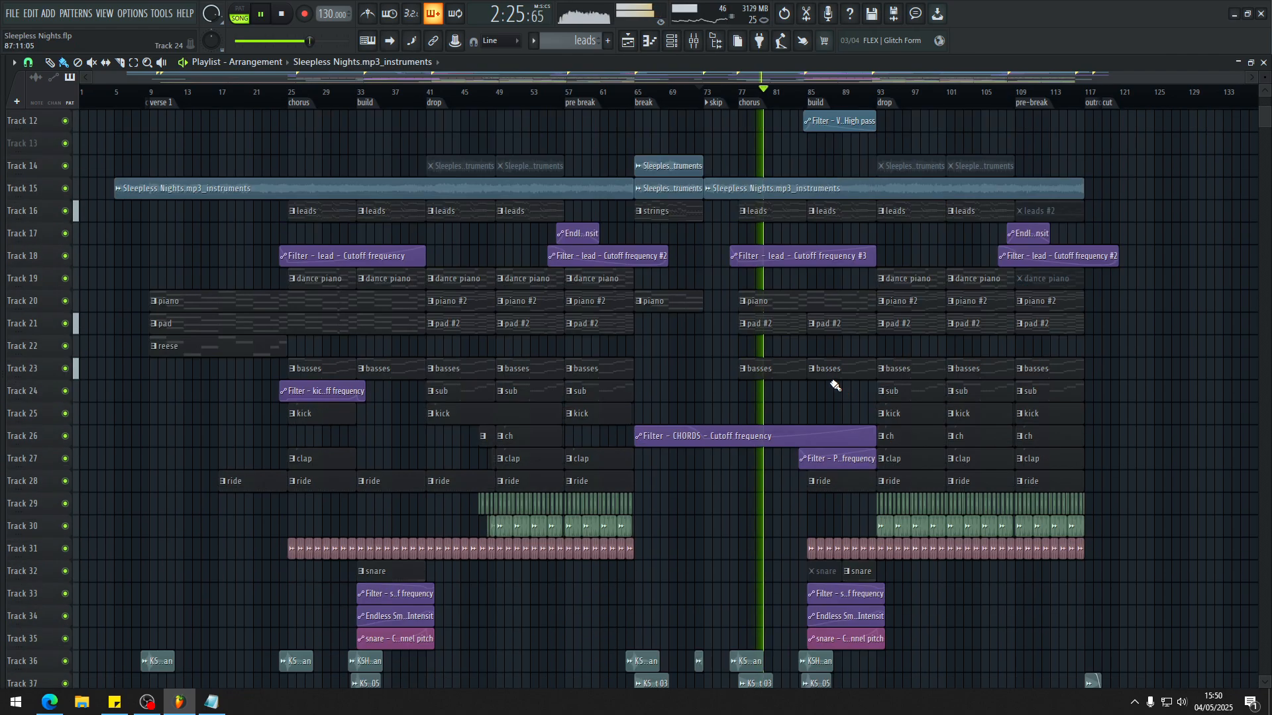
scroll(833, 385, "up", 2)
scroll(834, 386, "down", 1)
scroll(833, 386, "down", 1)
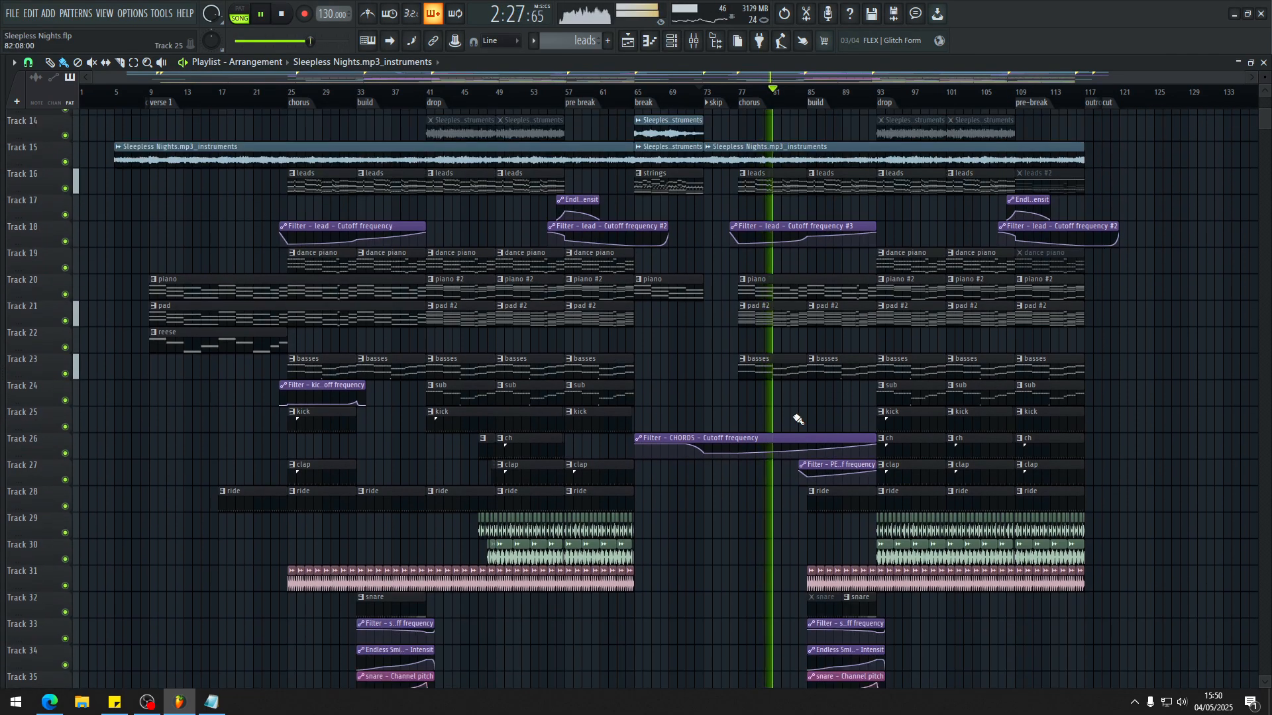
key("space")
Step: Replay the second chorus into the build at bar 85, examining the bass, percussion and snare layers leading to the drop
scroll(811, 383, "up", 3)
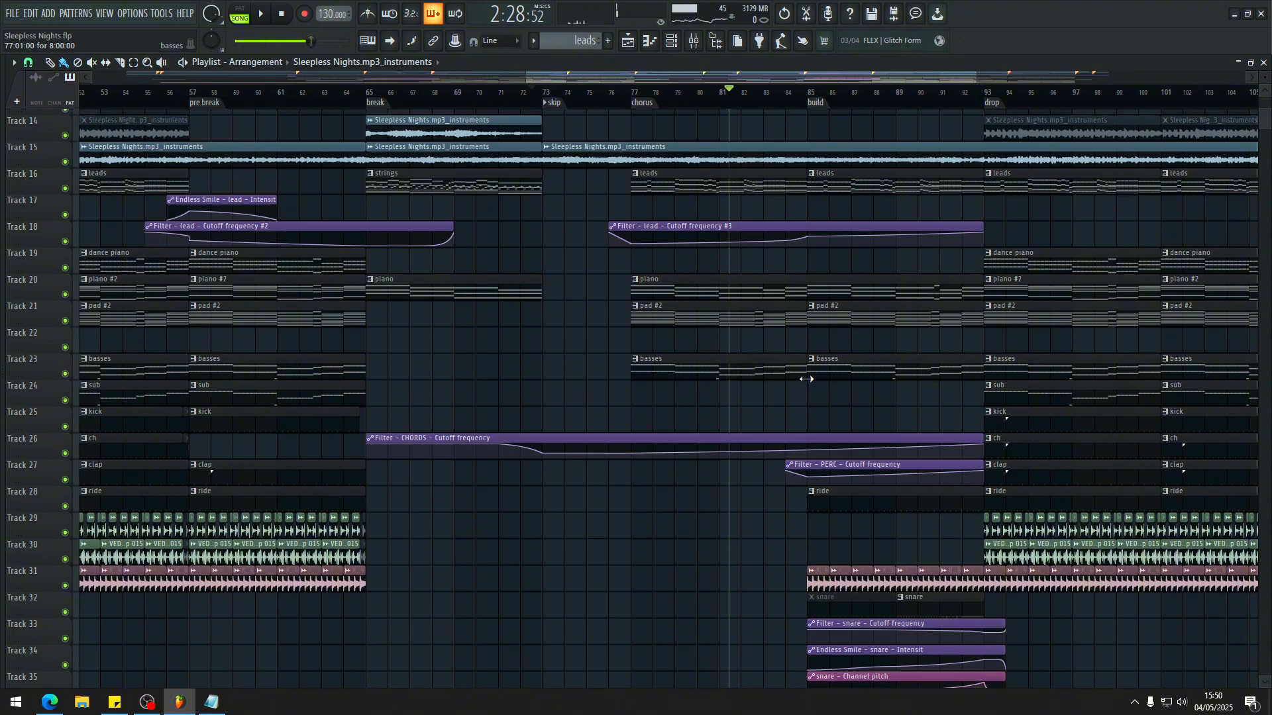
scroll(821, 416, "down", 2)
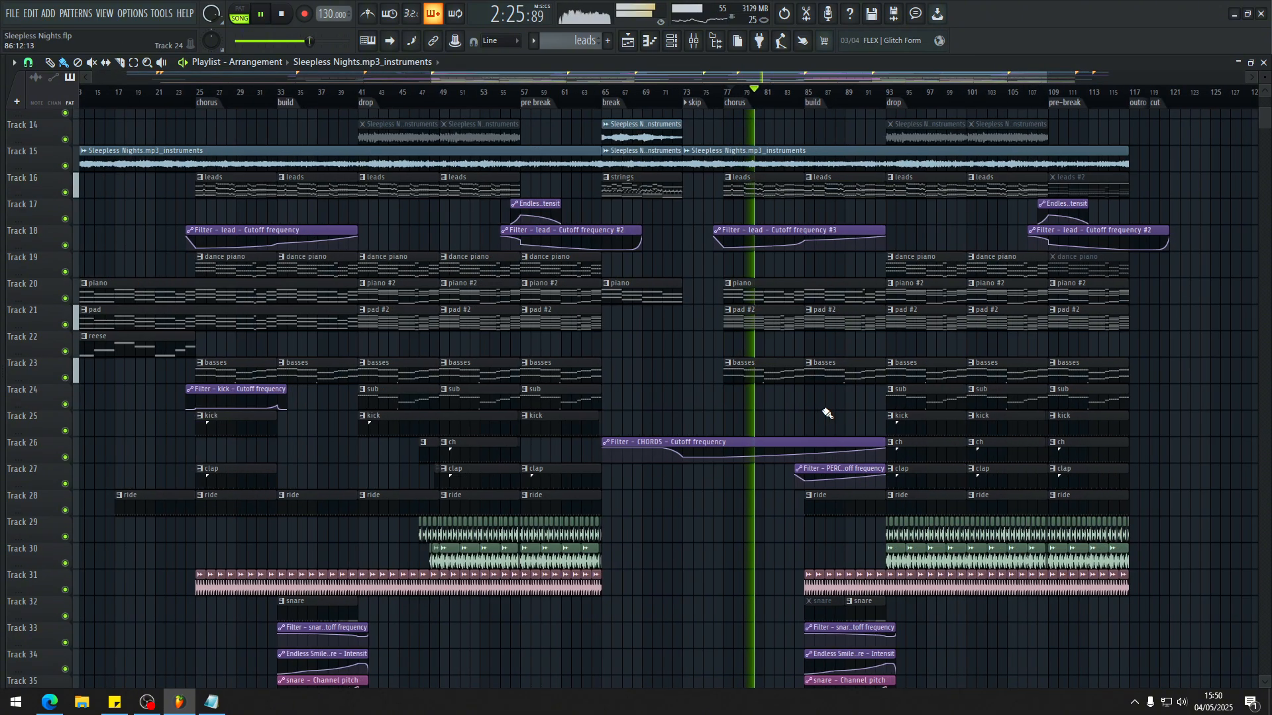
scroll(825, 414, "up", 2)
scroll(821, 413, "down", 4)
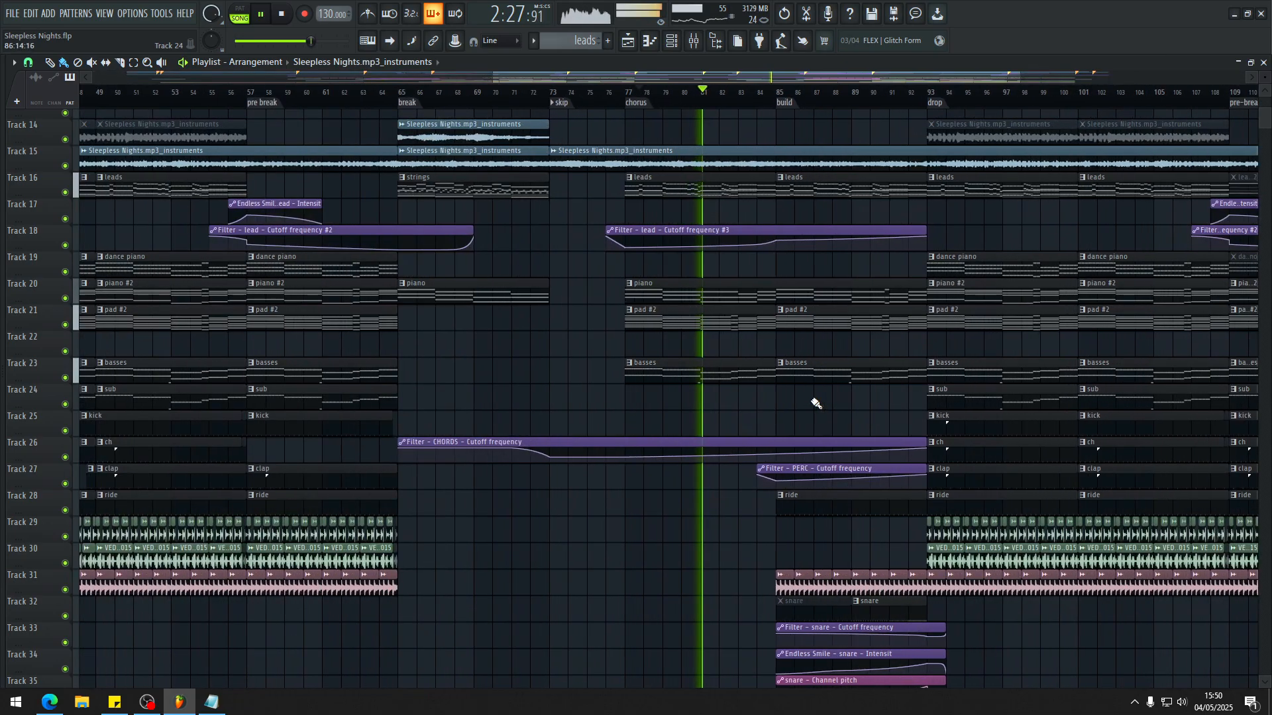
scroll(785, 403, "down", 2)
scroll(785, 403, "up", 5)
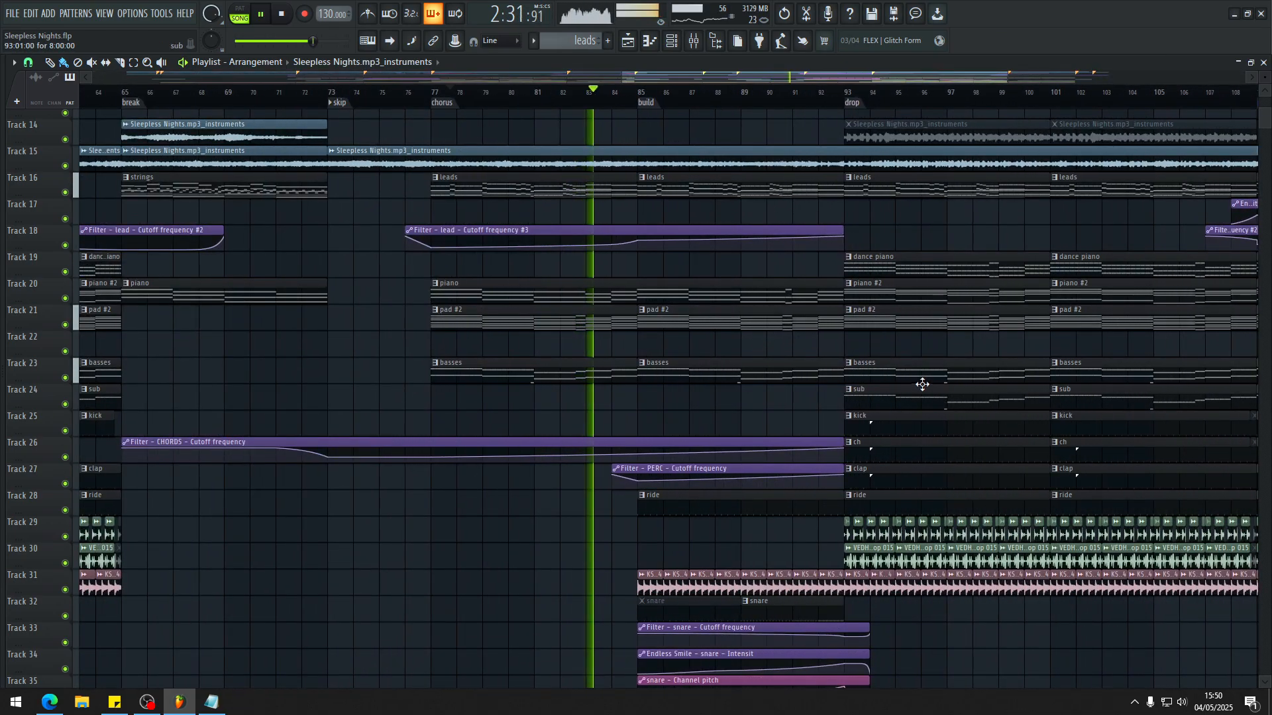
scroll(874, 389, "up", 1)
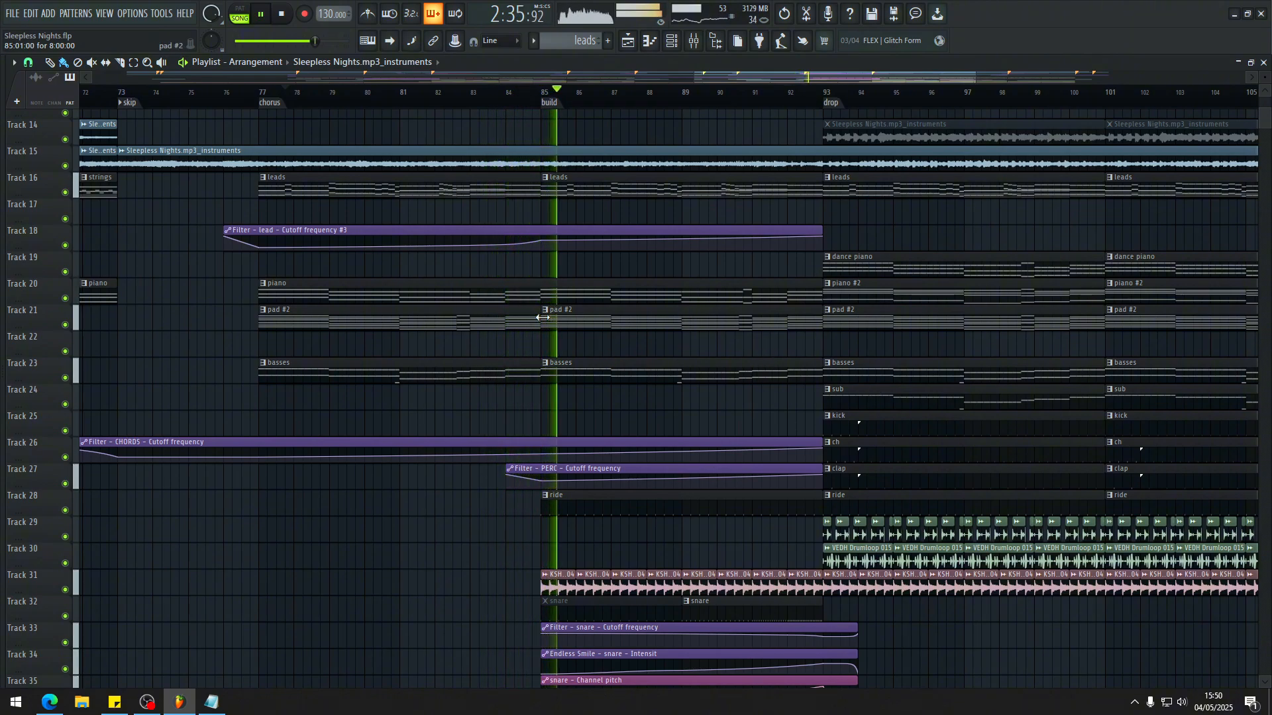
Step: Play the start of the second build while examining its vocal clips and VOCALS filter automation, and stop playback
scroll(542, 318, "up", 4)
scroll(558, 182, "down", 4)
scroll(735, 250, "up", 4)
scroll(530, 236, "down", 2)
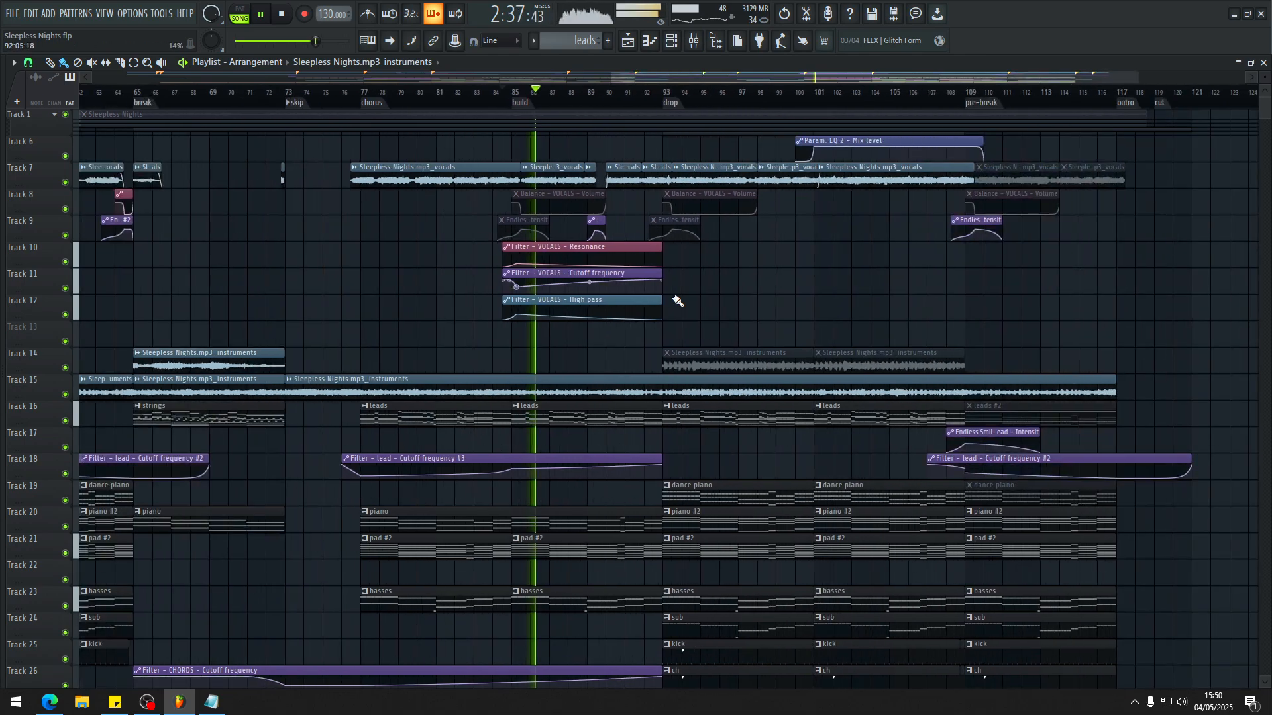
scroll(676, 301, "up", 3)
key("space")
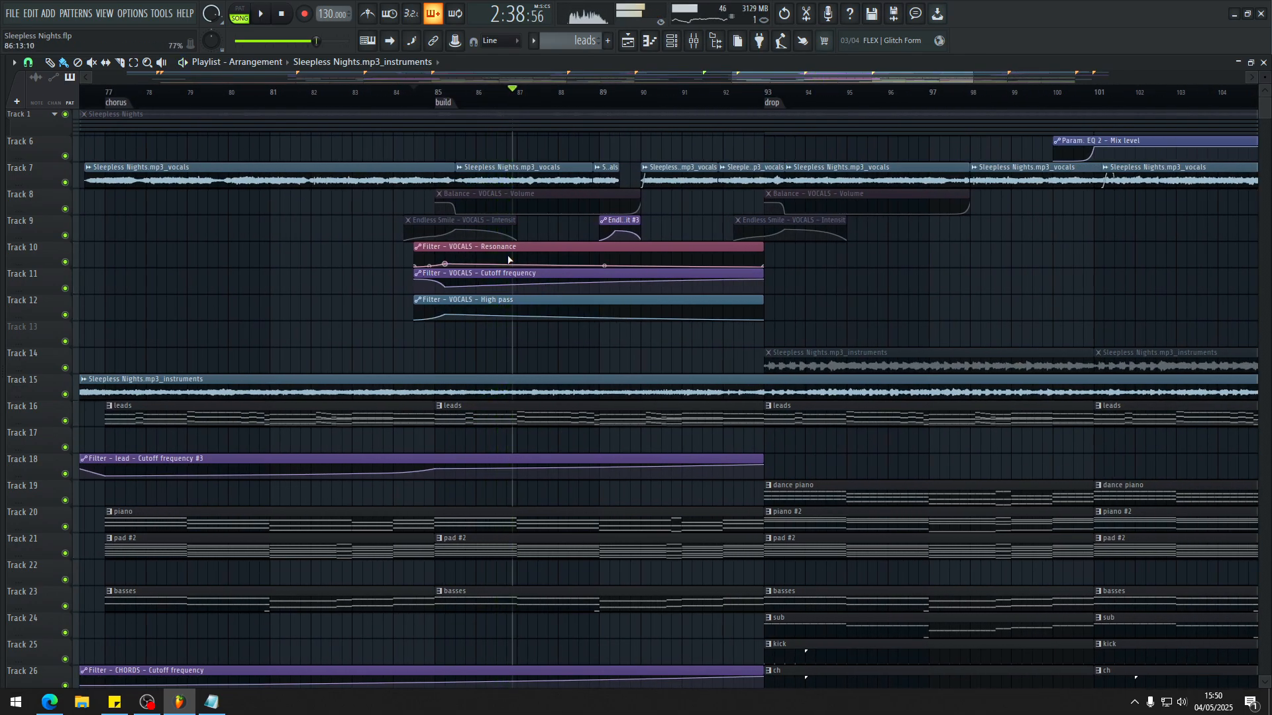
Step: Examine the VOCALS Resonance, Cutoff frequency and High pass automation curves across the second build and check the mixer before resuming playback
scroll(544, 265, "up", 2)
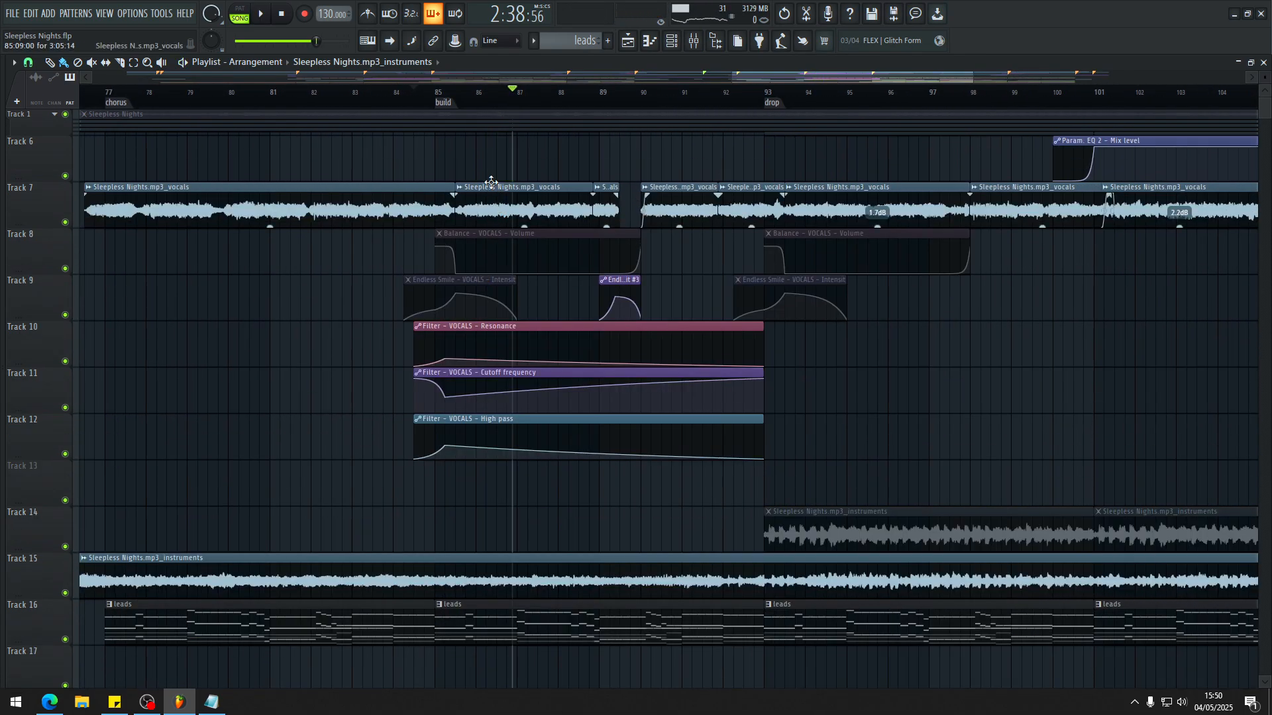
key("F9")
key("F9")
scroll(501, 357, "up", 3)
scroll(492, 355, "up", 3)
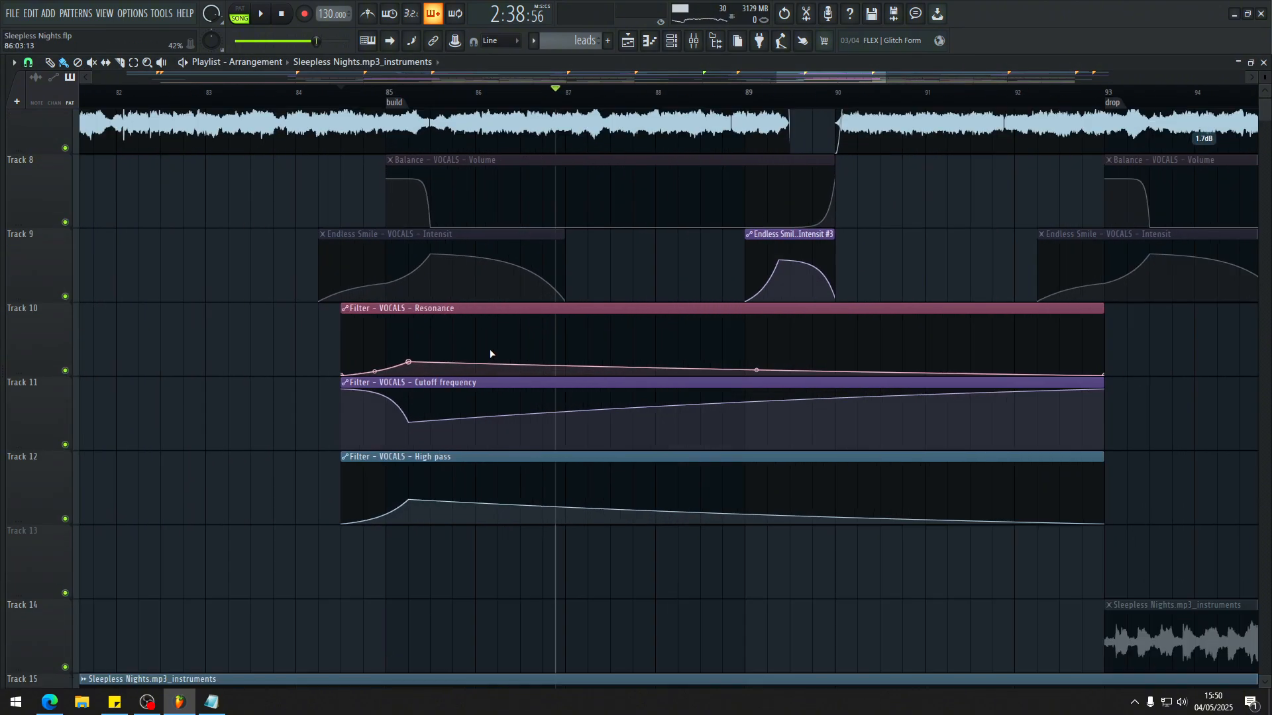
key("F9")
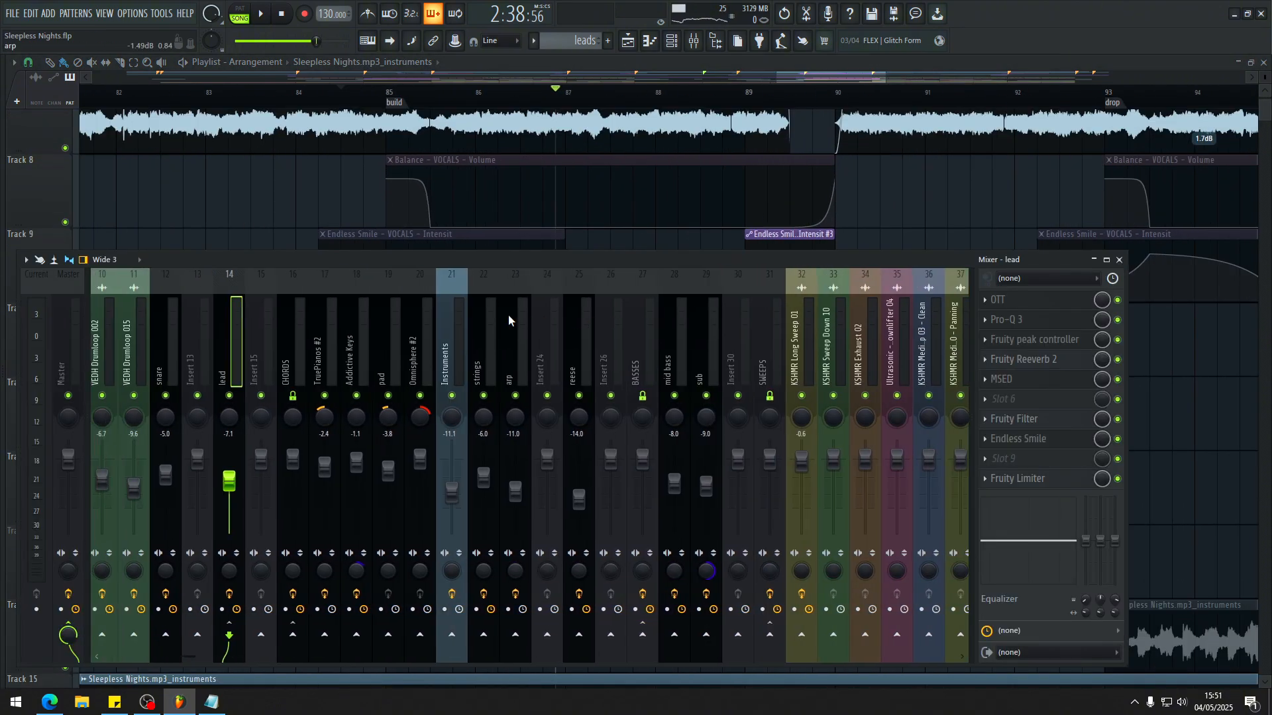
key("space")
Step: Play the second build from bar 85 with the VOCALS mixer track soloed, and replay it from the build marker
key("F9")
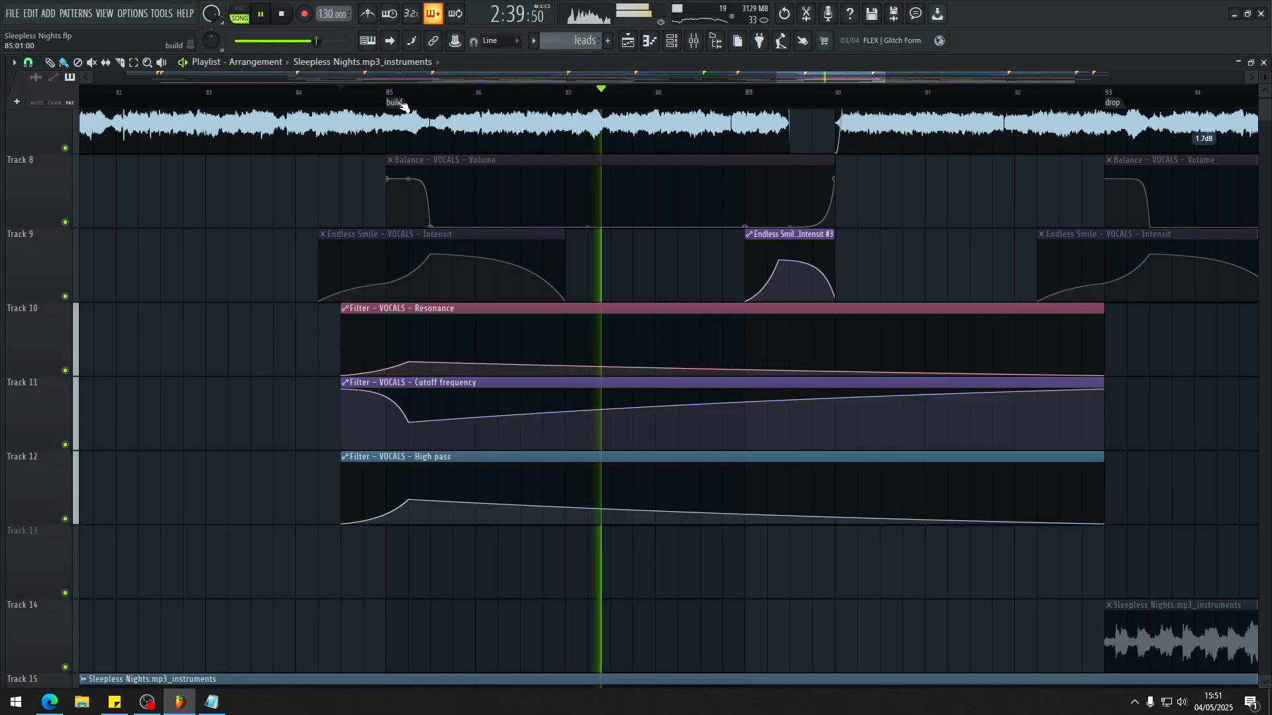
left_click(389, 95)
scroll(513, 311, "down", 3)
scroll(511, 311, "down", 3)
key("F9")
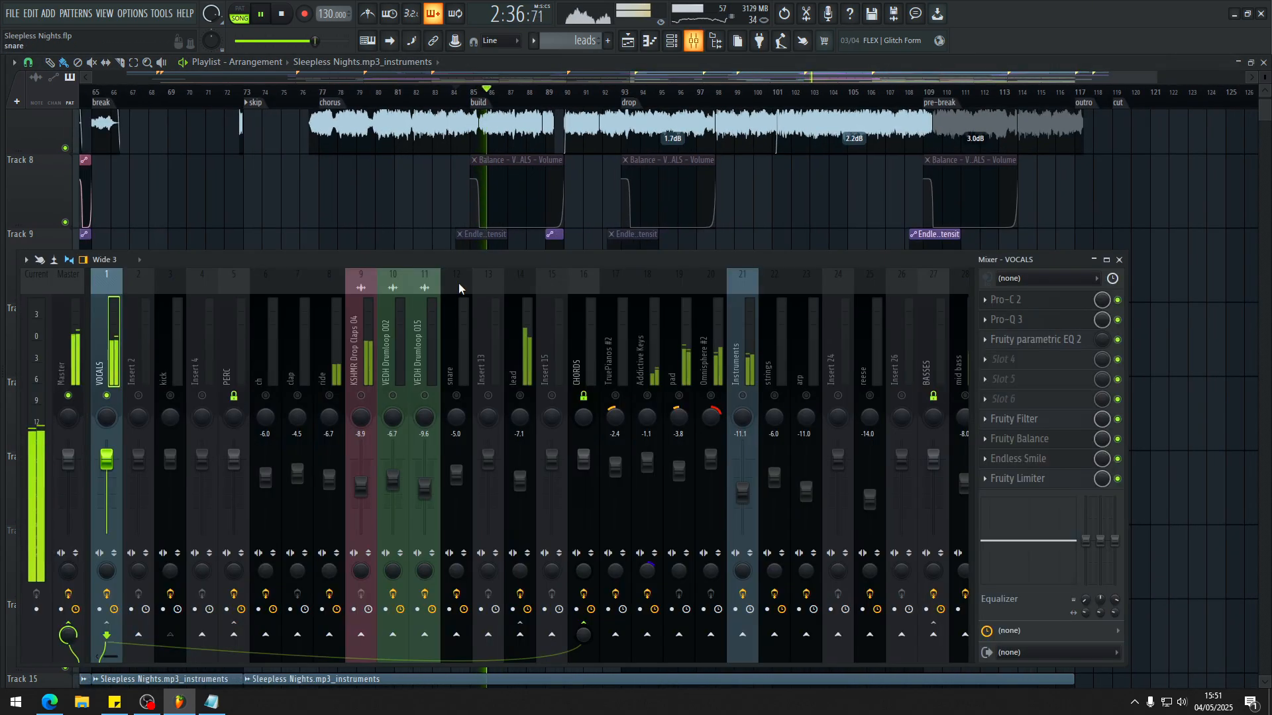
key("F9")
left_click(479, 103)
scroll(920, 307, "down", 3)
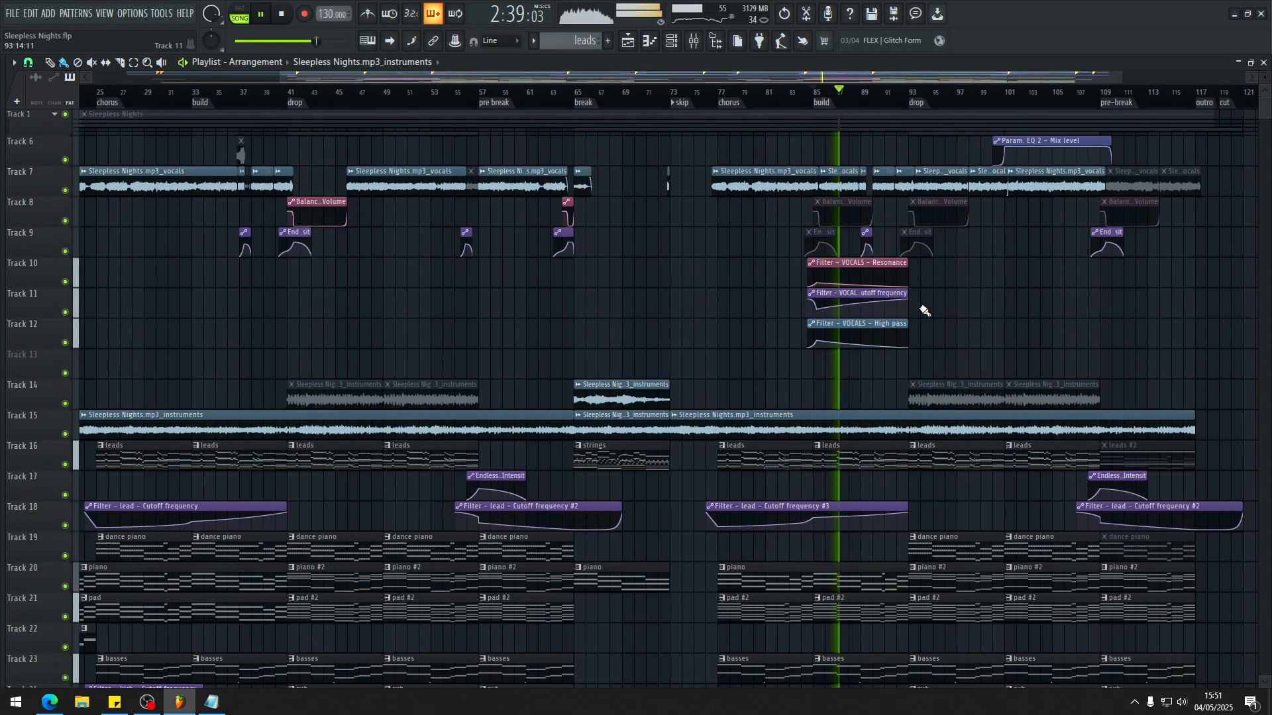
key("space")
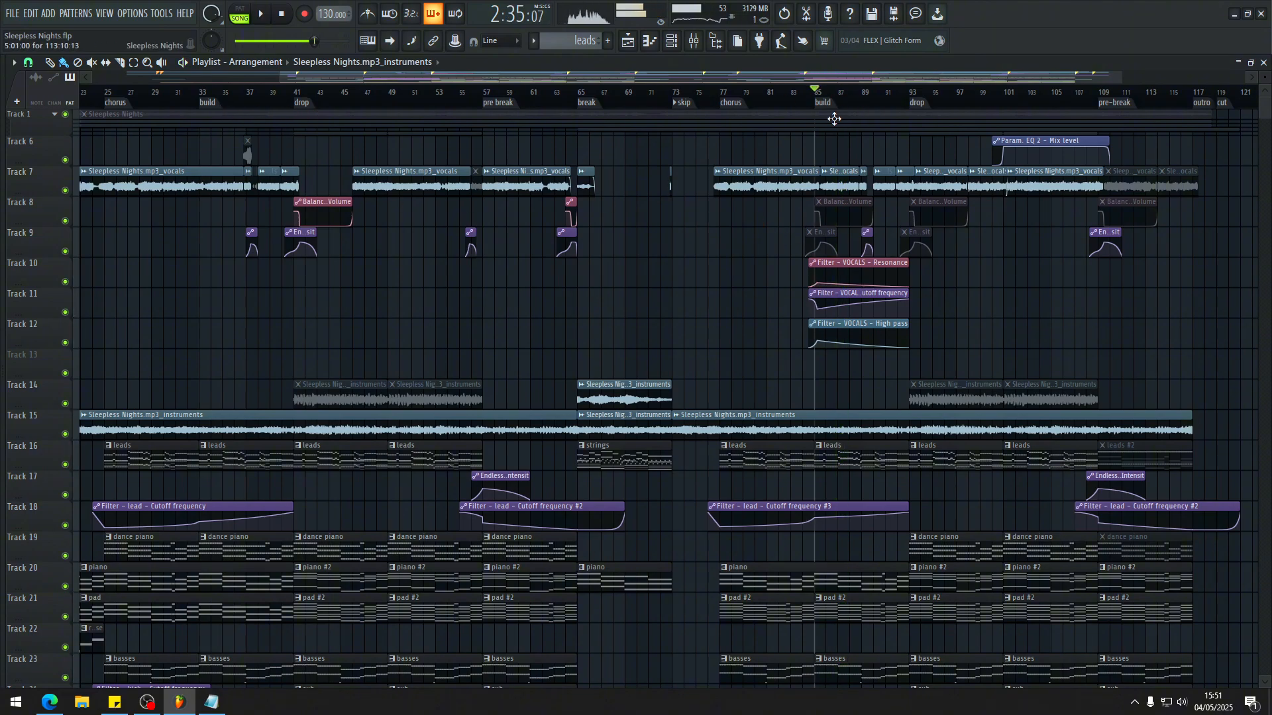
Step: Play the first build from its marker at bar 33 to compare its vocals, and stop playback
left_click(209, 103)
key("space")
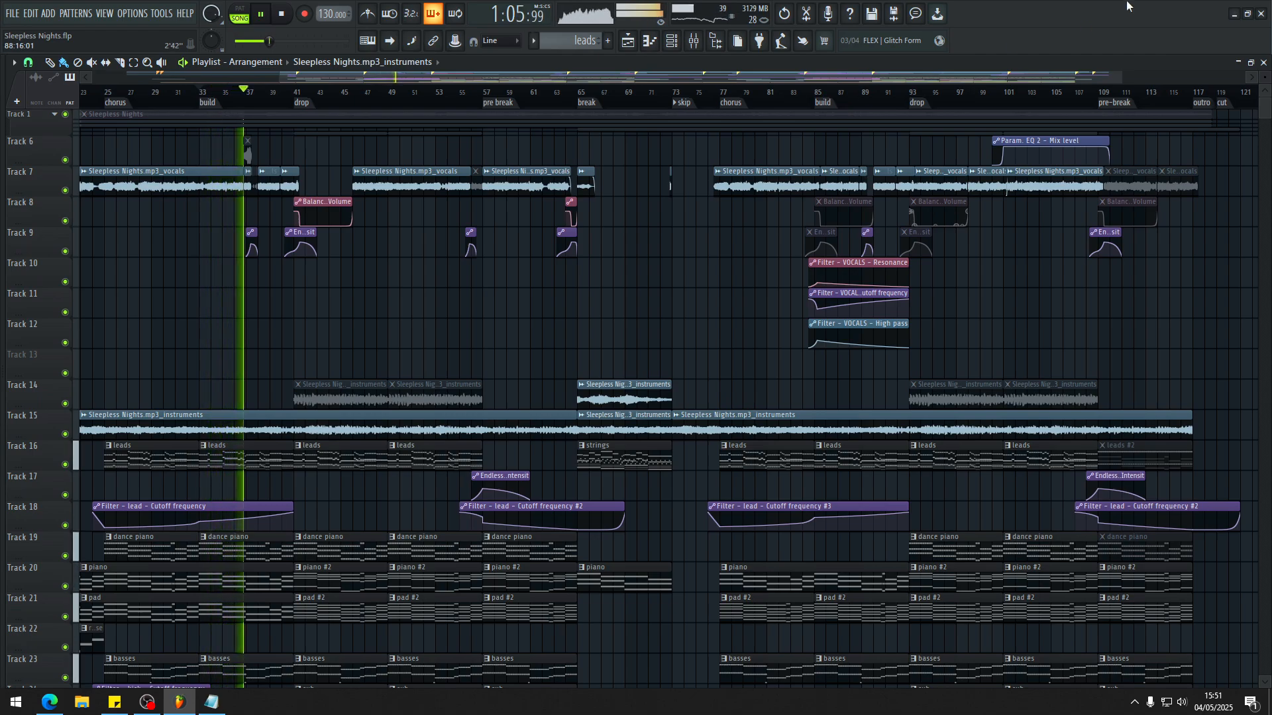
key("Return")
key("Return")
key("space")
Step: Set the playback position back to the second build marker at bar 85 to examine its vocal clips
left_click_drag(886, 112, 612, 200)
scroll(612, 200, "up", 1)
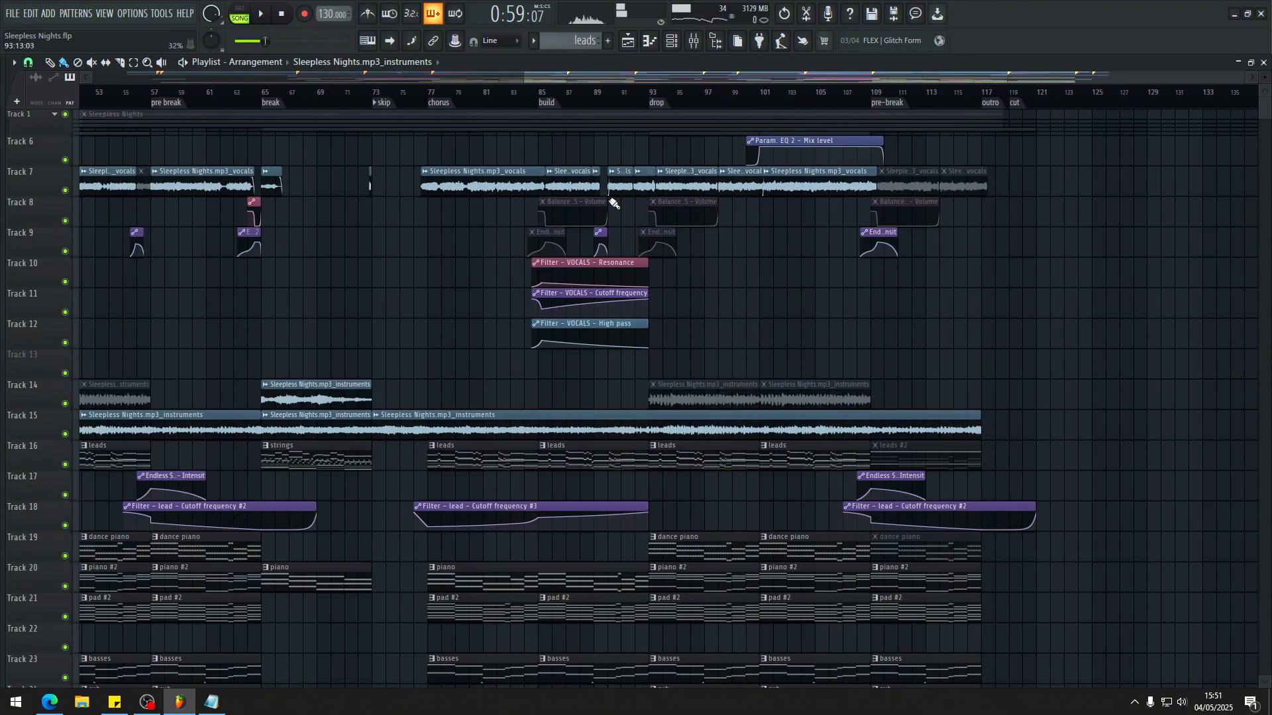
left_click_drag(562, 106, 499, 179)
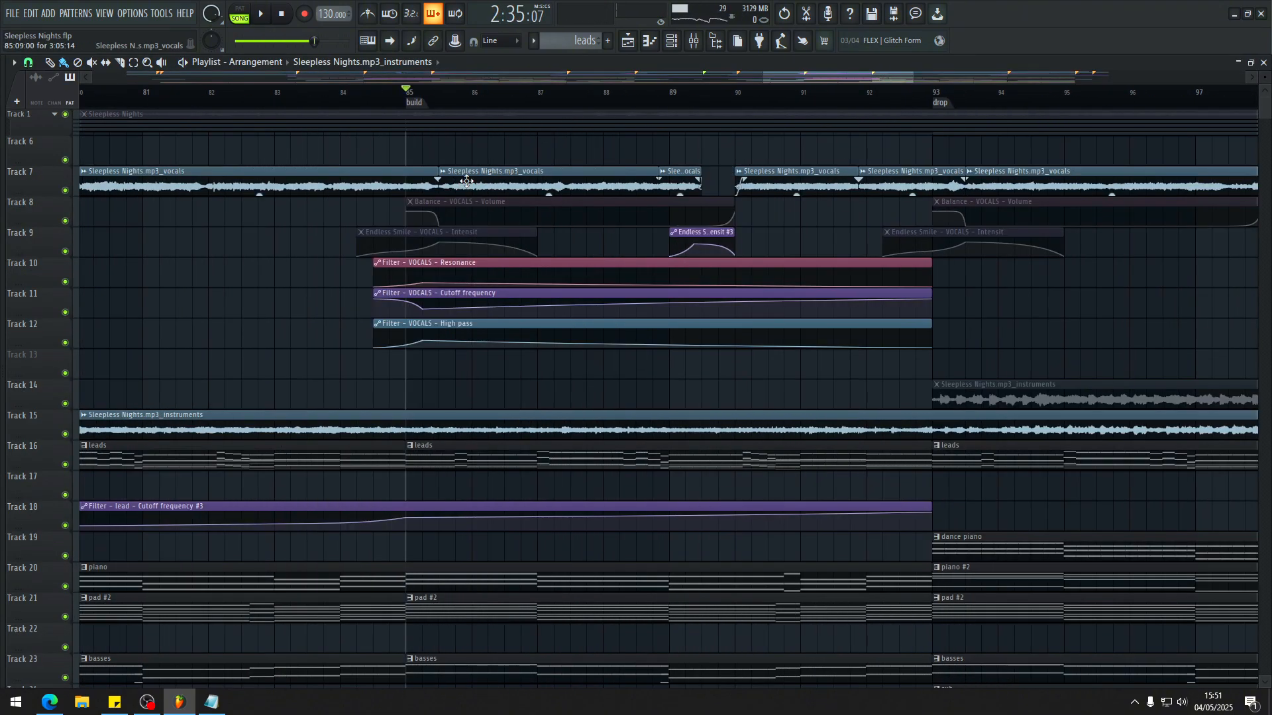
Step: Play the second build with its vocal clips muted, enabling the Balance and Endless Smile automation and muting the three VOCALS filter automation clips
scroll(630, 180, "down", 3)
key("t")
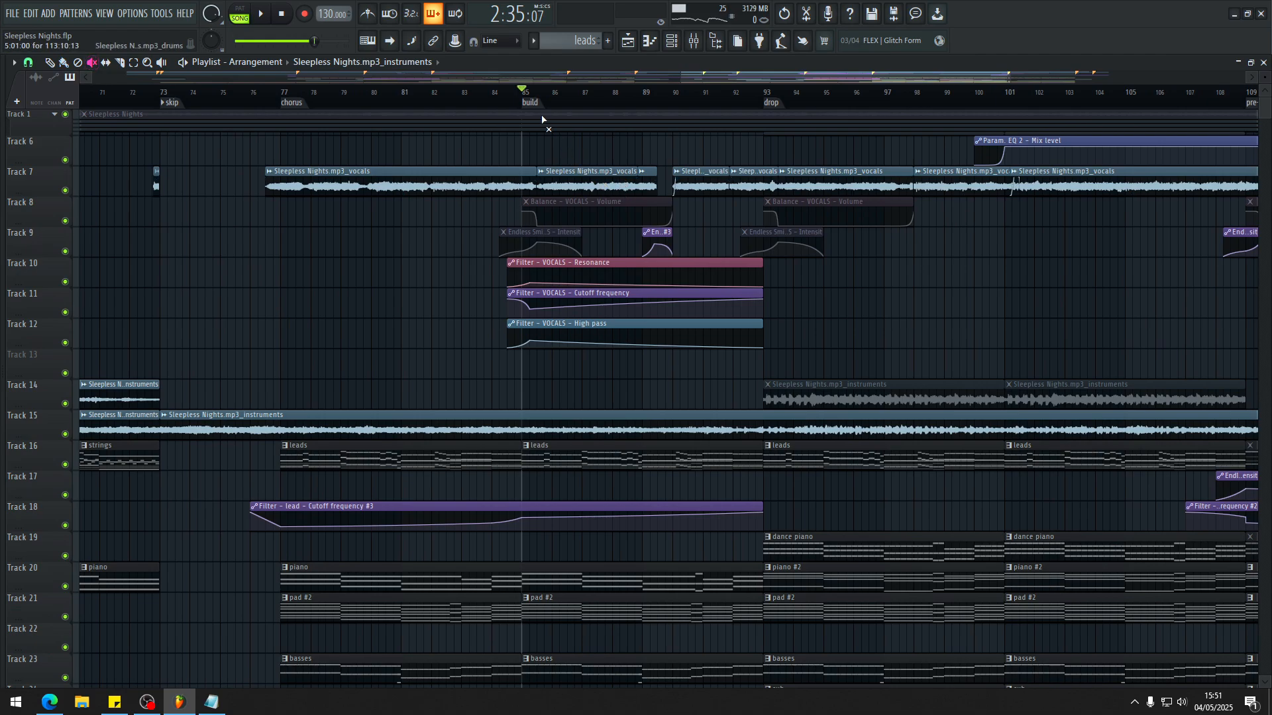
left_click_drag(622, 180, 736, 176)
key("space")
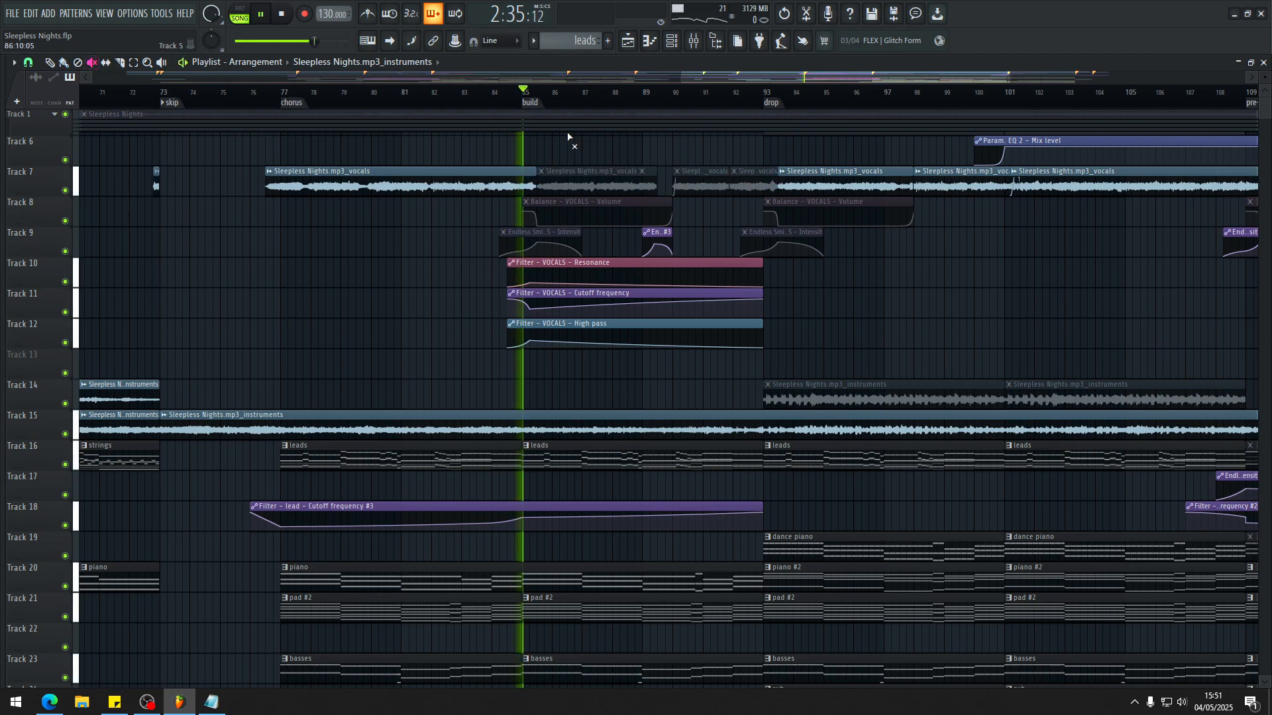
left_click_drag(565, 211, 561, 337)
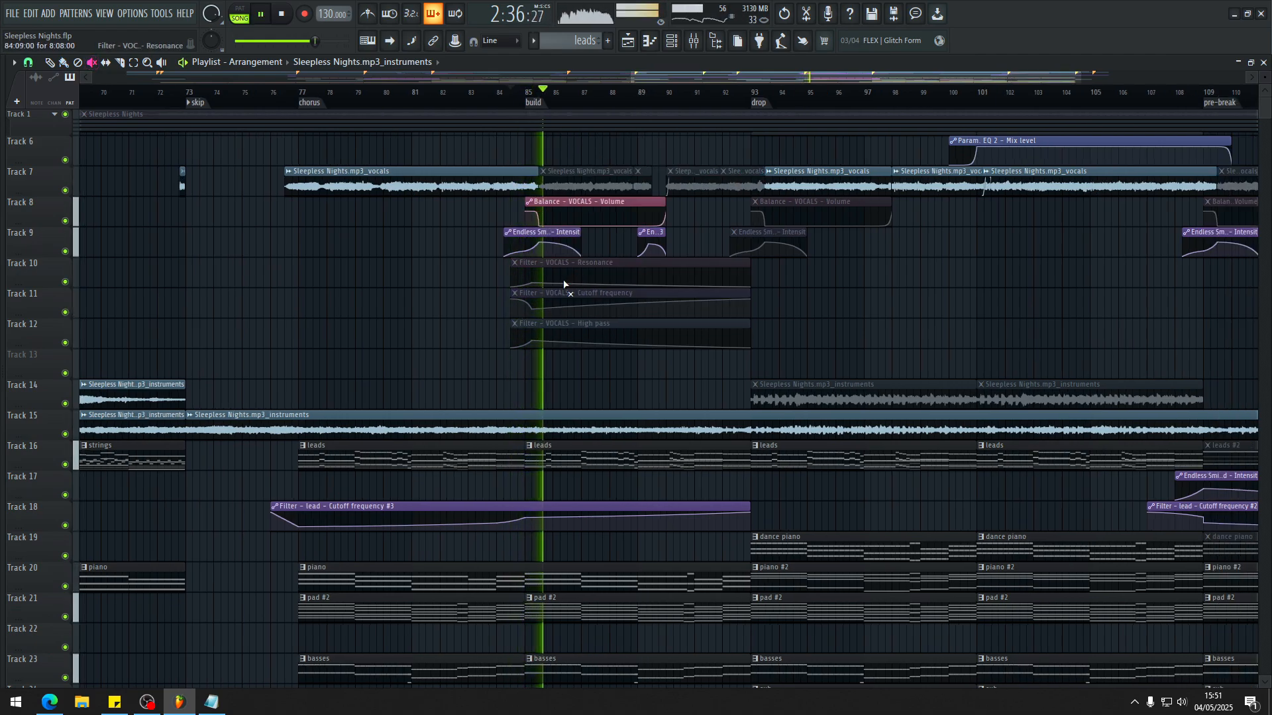
scroll(559, 283, "down", 3)
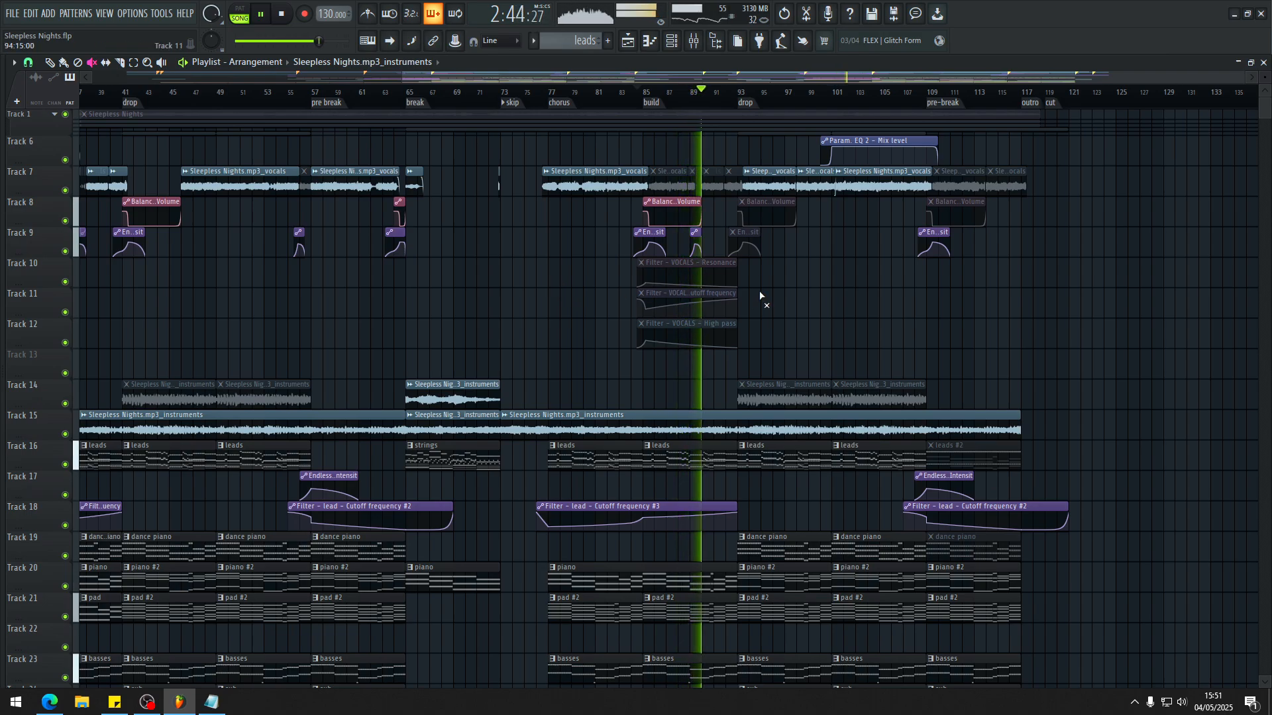
scroll(761, 297, "up", 2)
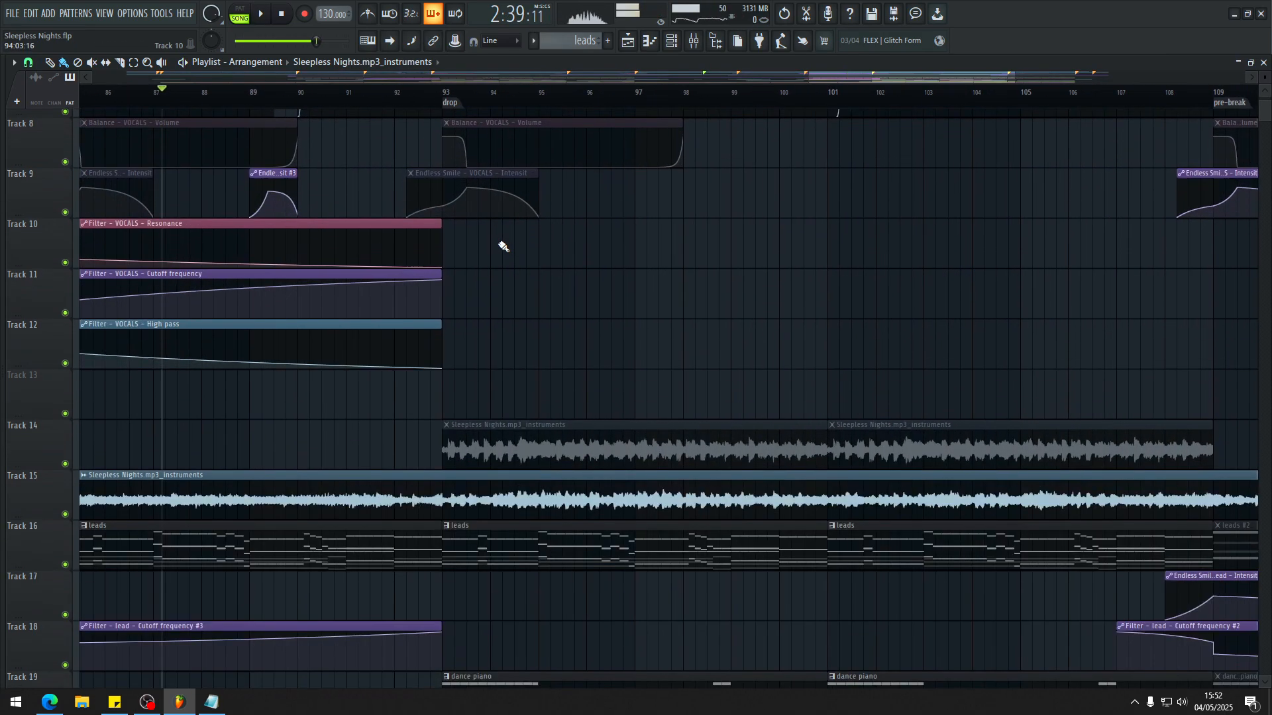
Step: Examine the VOCALS Resonance, Cutoff frequency and High pass curves and play the second build through to the drop with them active
scroll(506, 249, "down", 6)
scroll(383, 305, "up", 3)
scroll(344, 298, "down", 4)
scroll(321, 317, "up", 7)
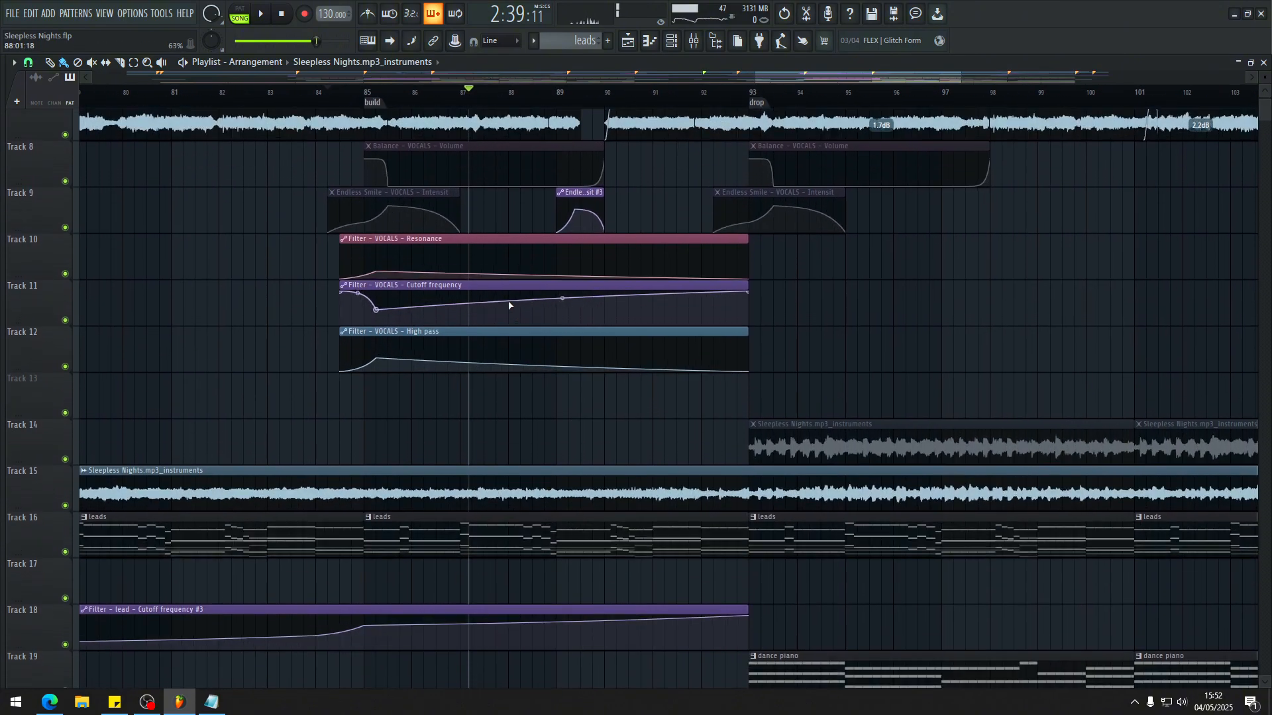
scroll(422, 306, "down", 4)
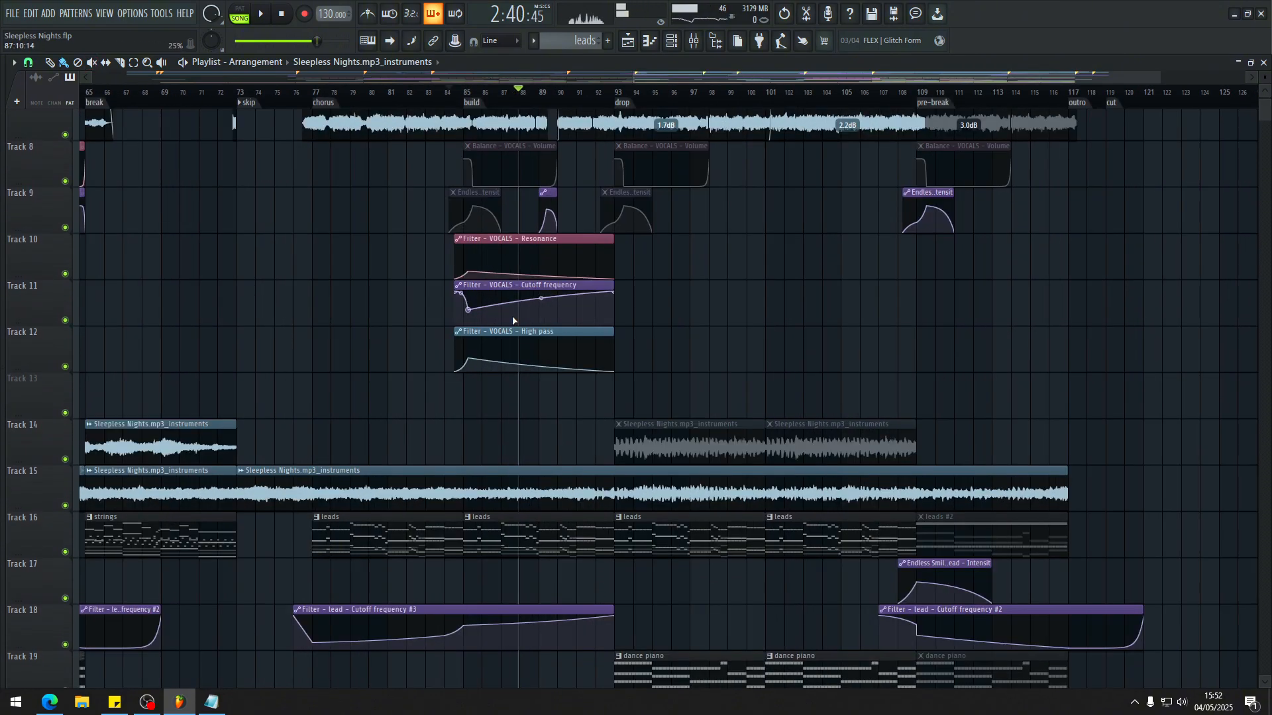
key("space")
scroll(510, 331, "down", 3)
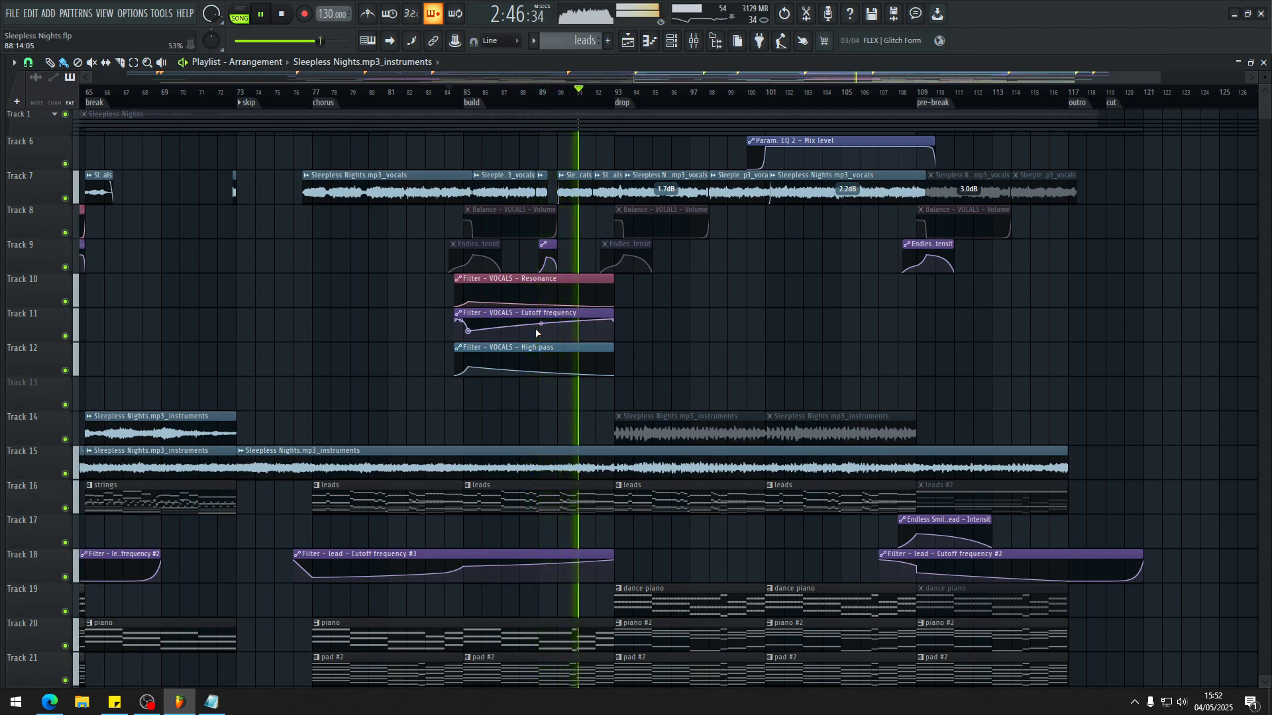
scroll(951, 406, "down", 2)
scroll(951, 406, "up", 4)
scroll(651, 287, "down", 2)
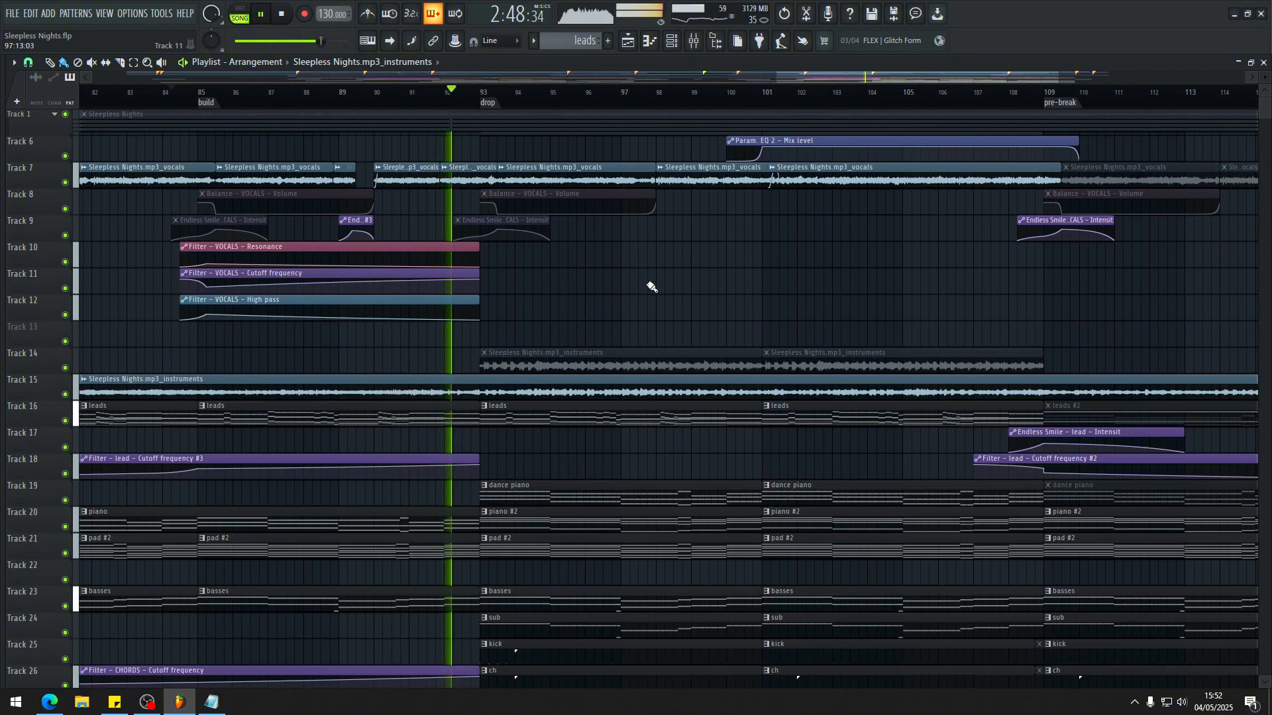
scroll(649, 285, "up", 3)
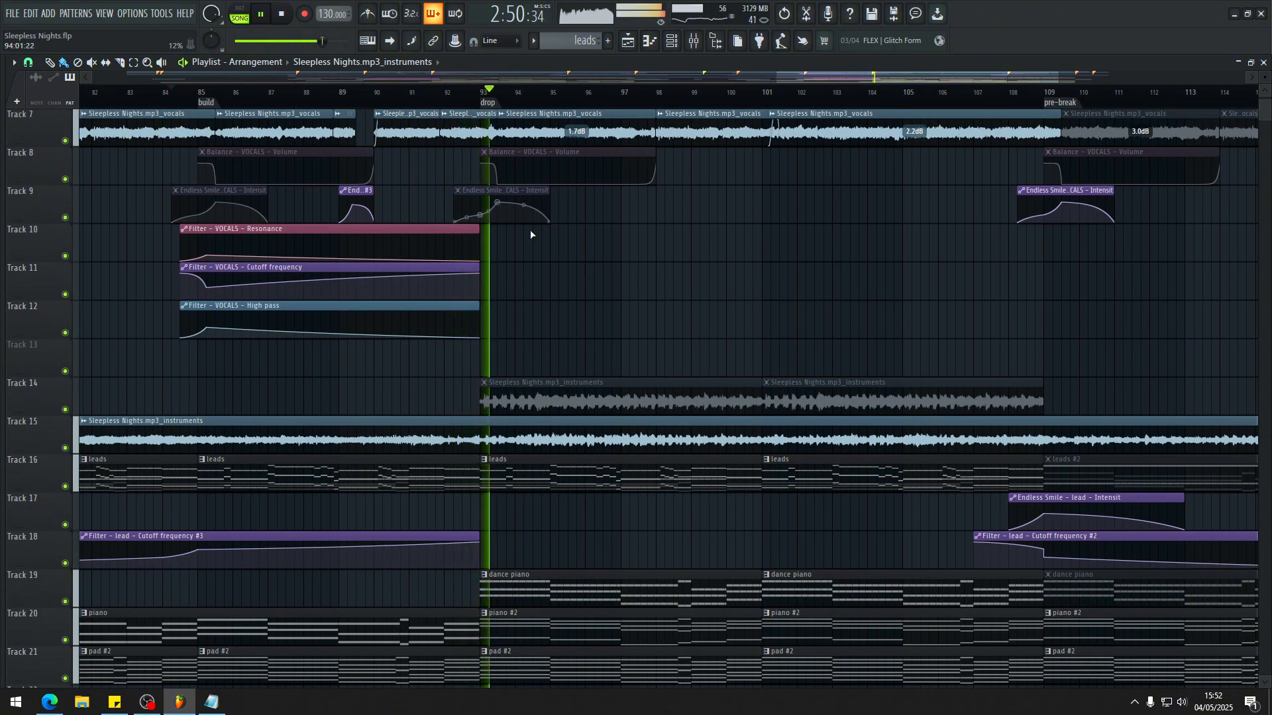
Step: Examine the second drop's melodic, drum, sweep and ambience tracks down to the drones while it plays
scroll(676, 318, "down", 5)
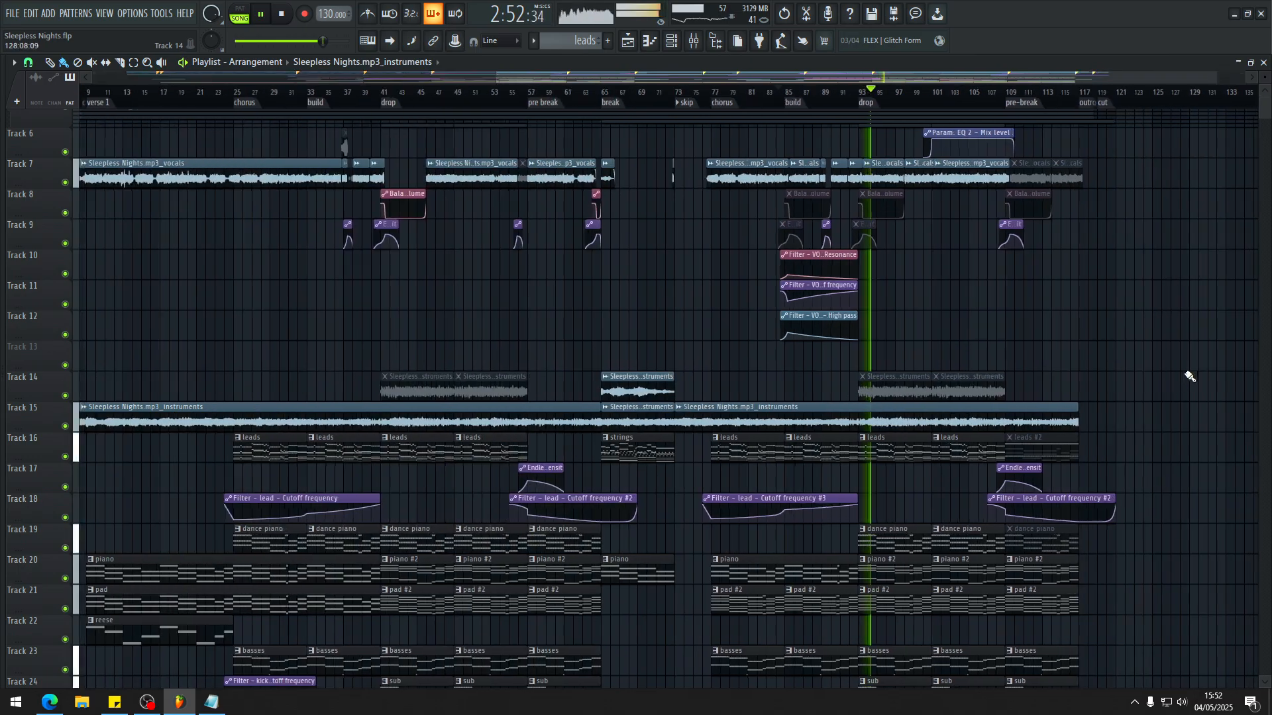
scroll(1179, 376, "up", 4)
scroll(828, 381, "down", 3)
scroll(861, 378, "up", 2)
scroll(928, 374, "down", 4)
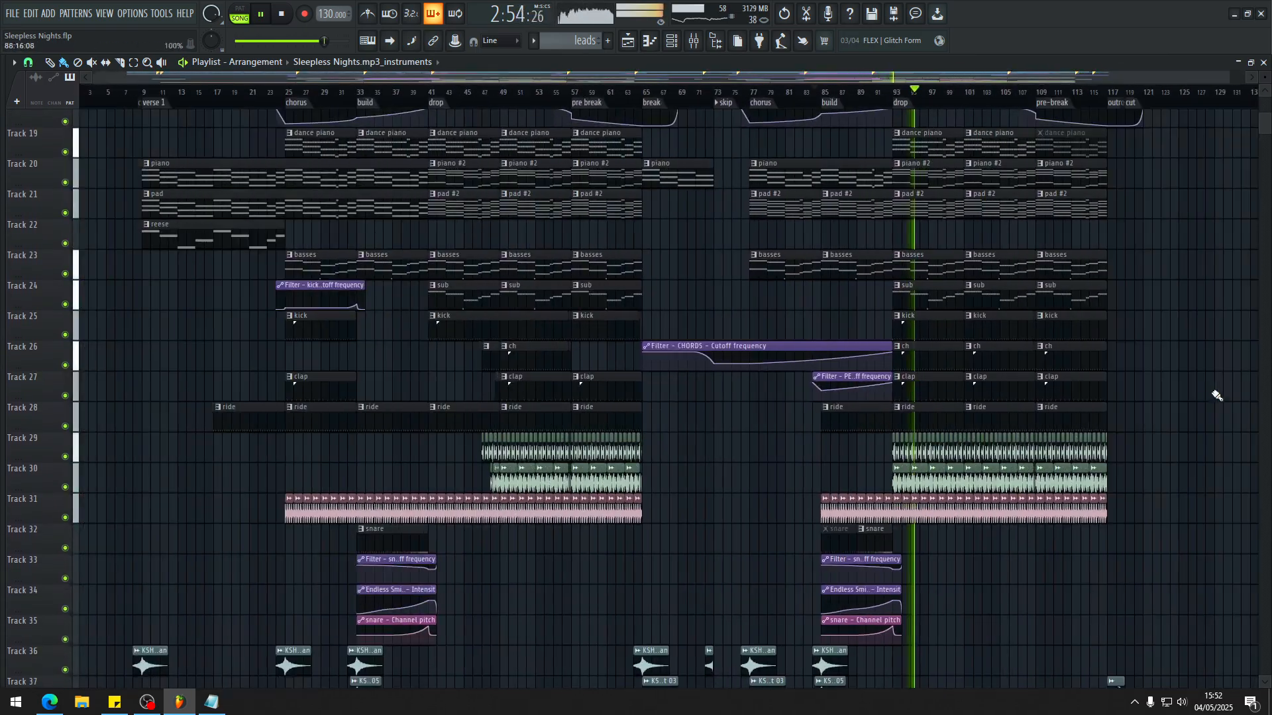
scroll(1217, 396, "up", 4)
scroll(685, 368, "down", 1)
scroll(636, 414, "up", 1)
scroll(629, 427, "down", 3)
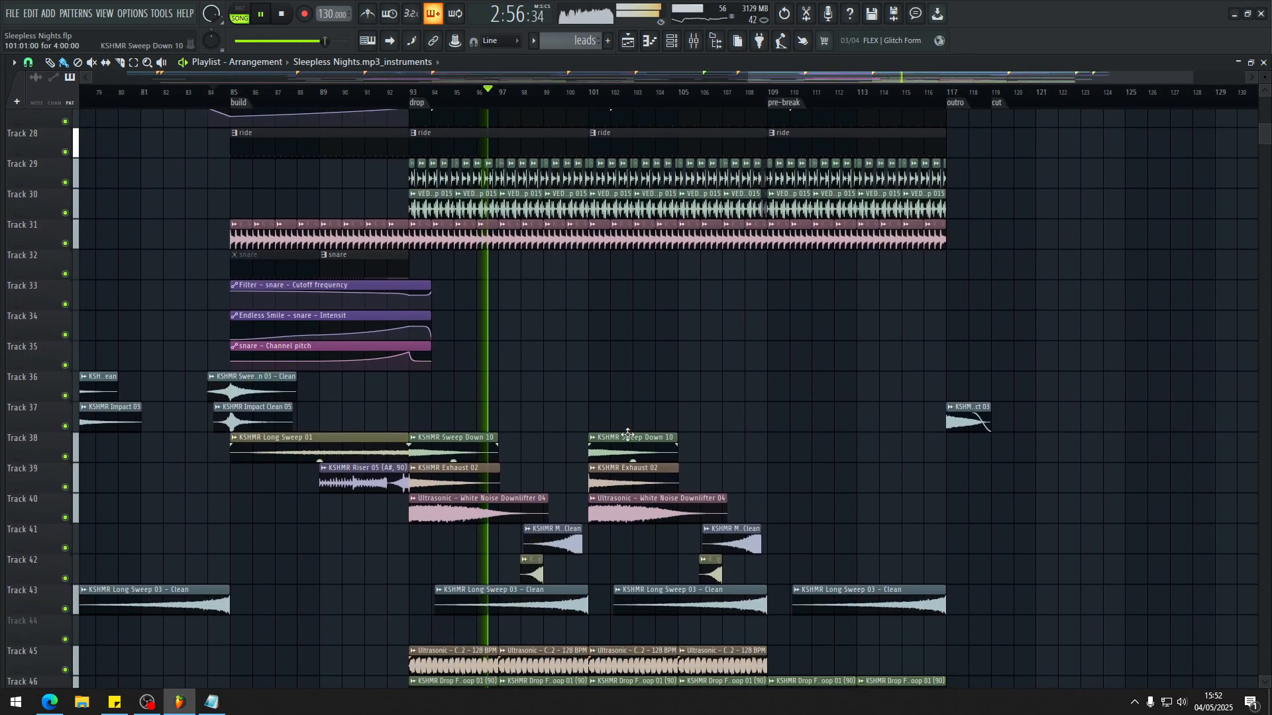
scroll(628, 434, "down", 4)
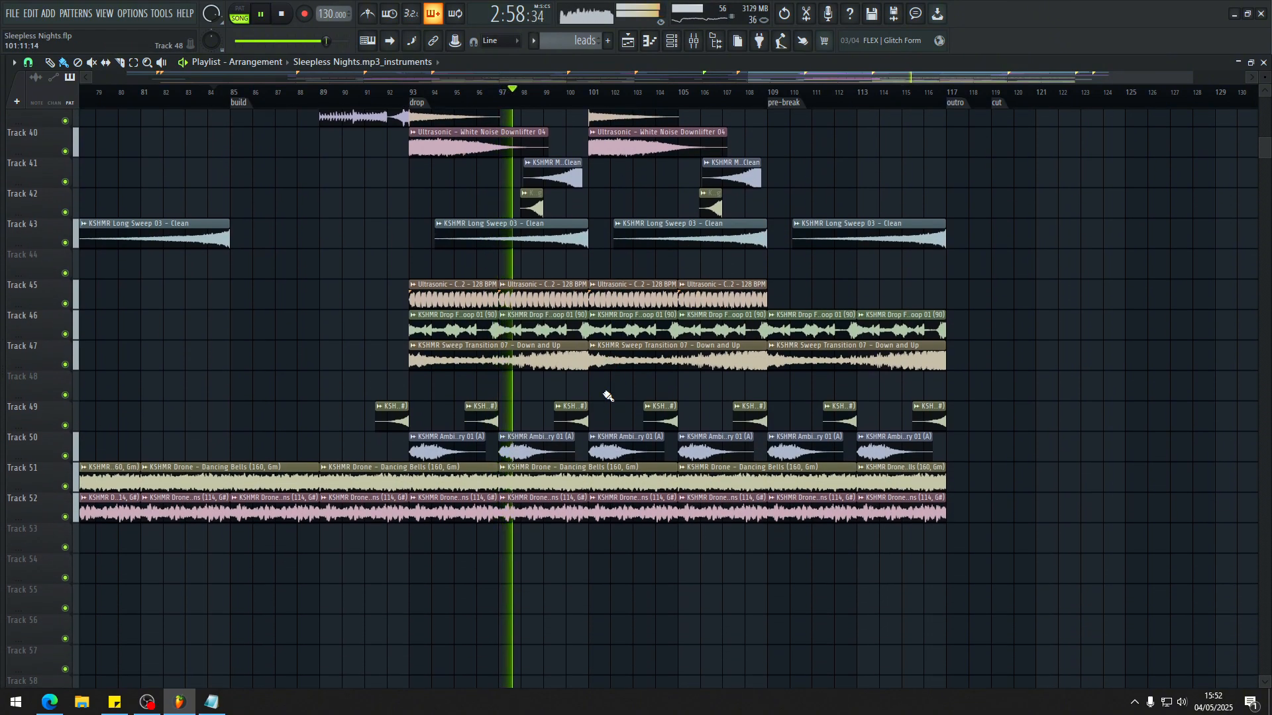
Step: Inspect the Param. EQ 2 Mix level automation over the second drop and check the mixer during playback
scroll(606, 389, "up", 10)
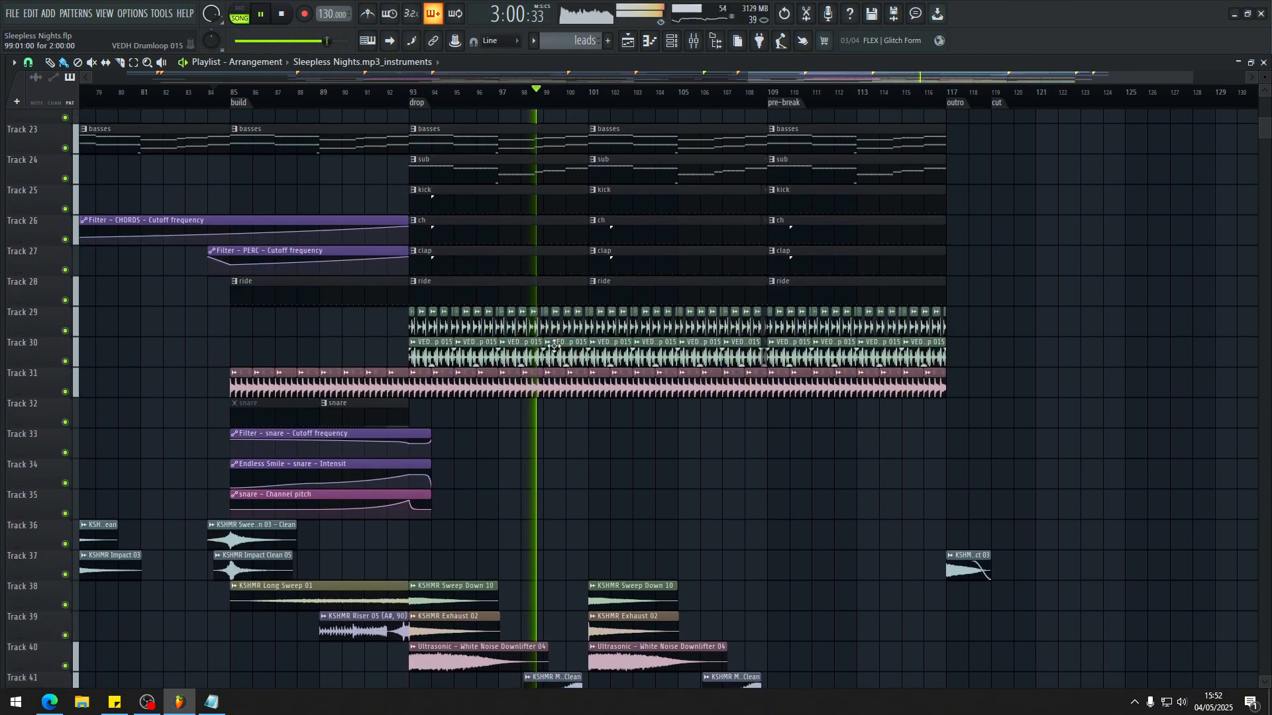
scroll(565, 255, "up", 1)
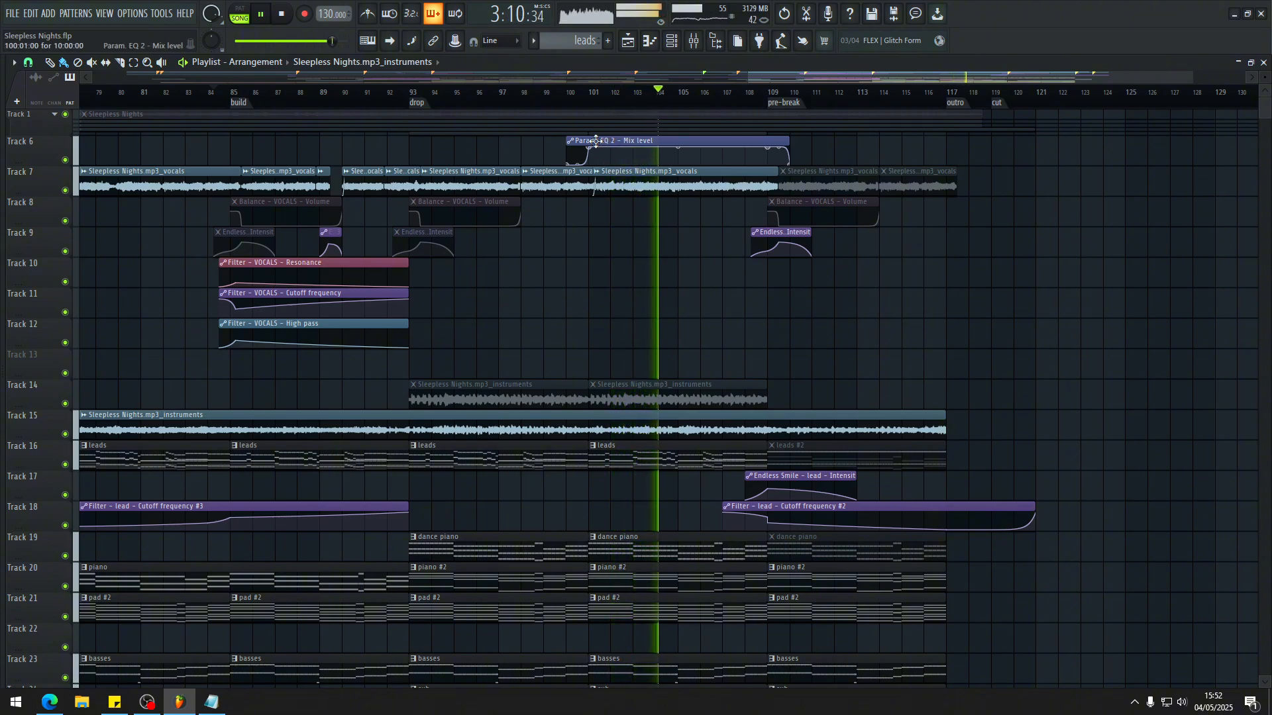
key("F9")
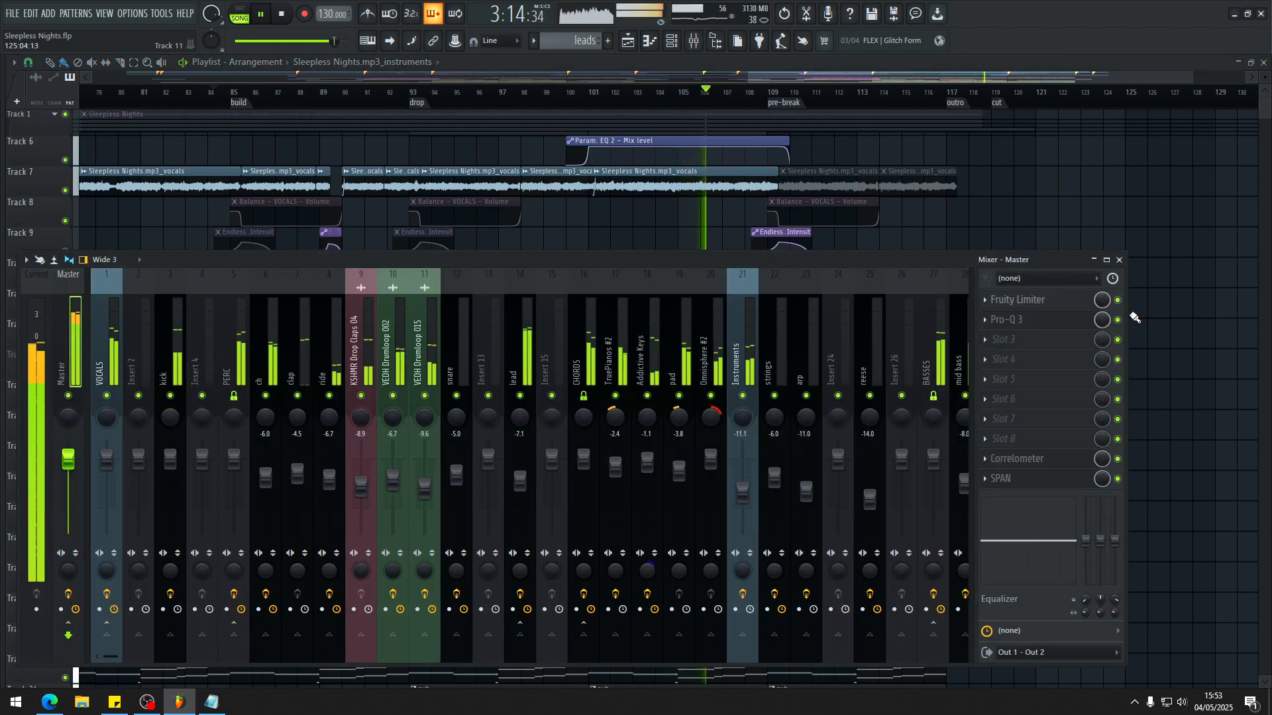
key("F9")
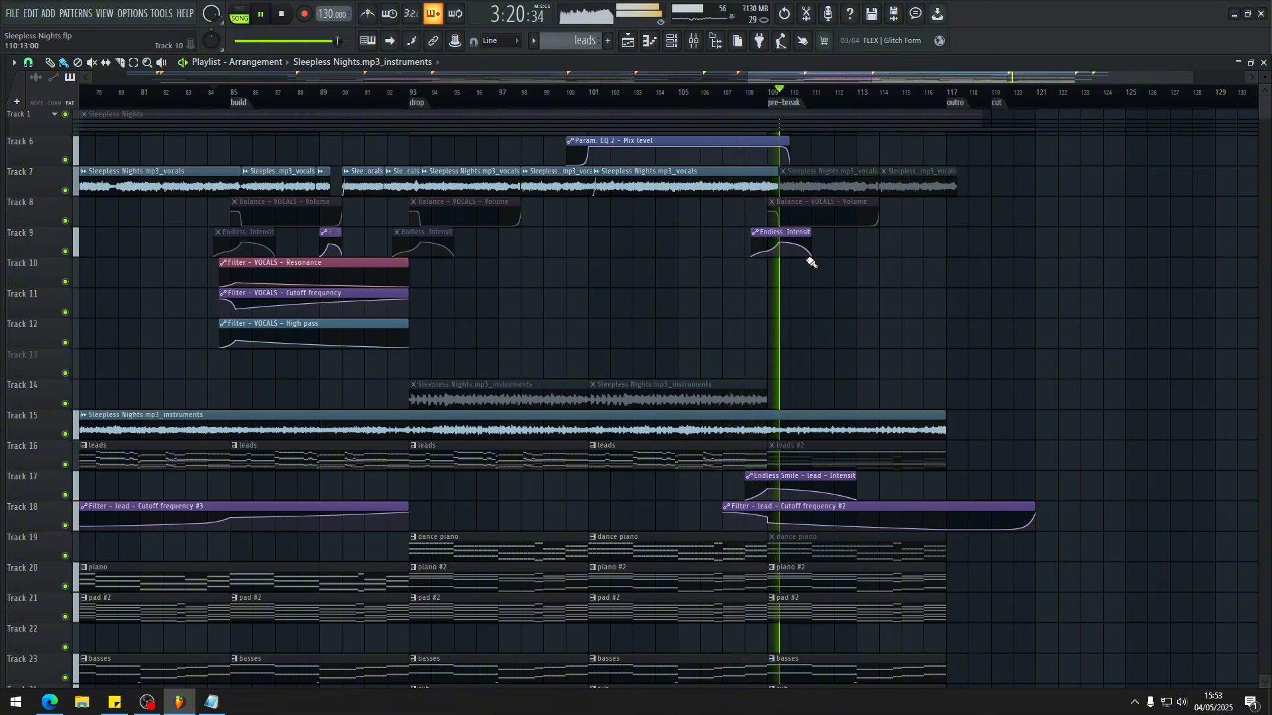
Step: Examine the final section from bar 109 during playback, including its automation, muted lead and dance piano clips, and remaining drums
scroll(952, 281, "down", 3)
scroll(1063, 298, "up", 3)
scroll(1036, 328, "down", 5)
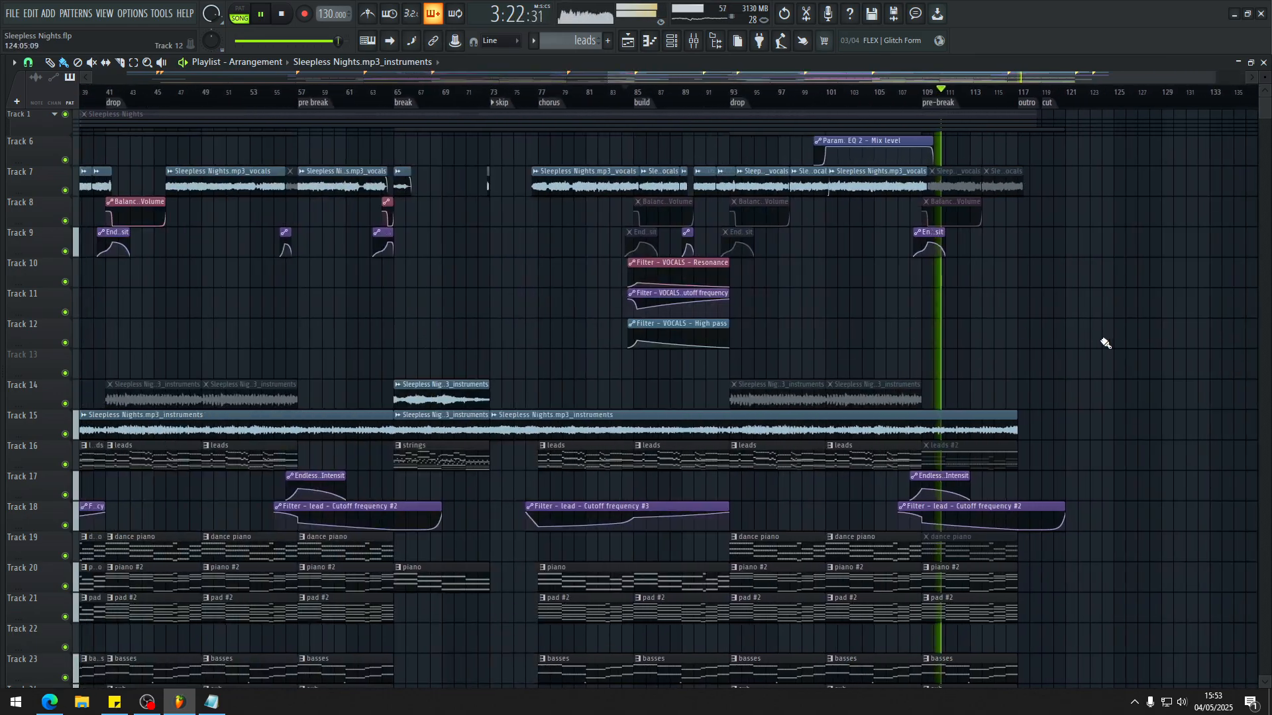
scroll(1097, 341, "up", 5)
scroll(934, 338, "down", 3)
scroll(885, 336, "up", 4)
scroll(559, 289, "down", 3)
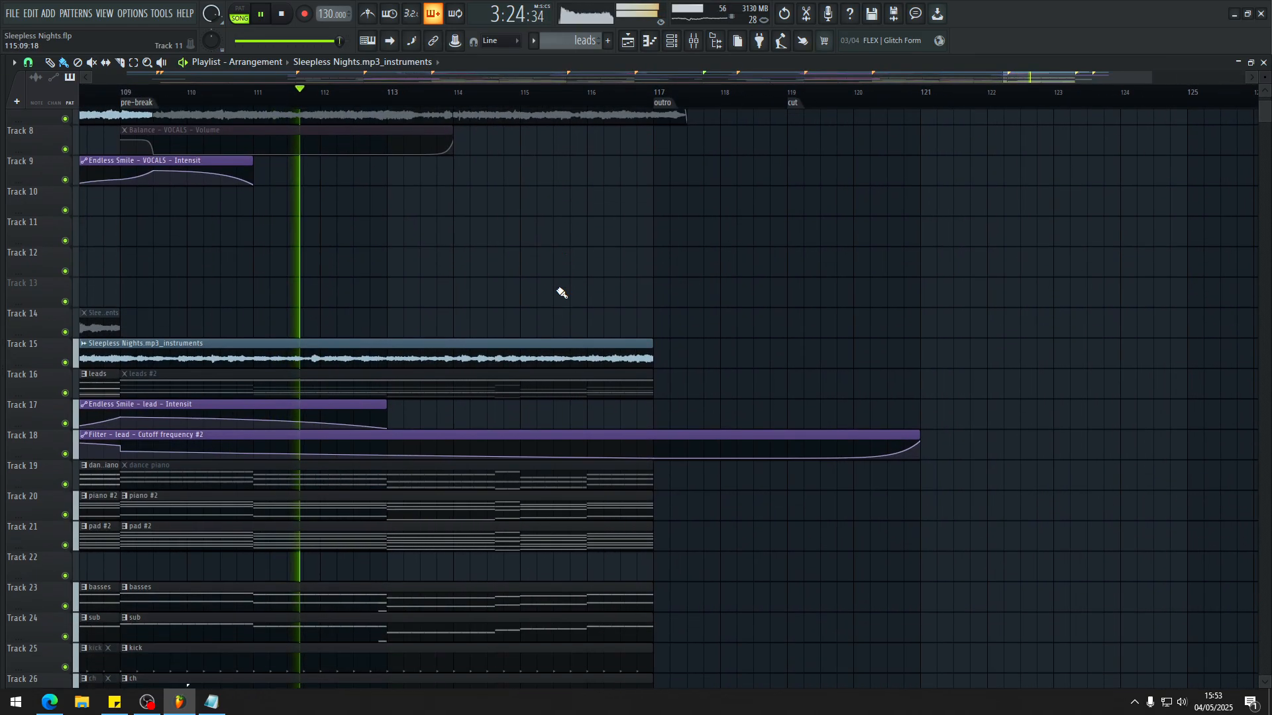
scroll(601, 255, "down", 3)
scroll(265, 232, "down", 3)
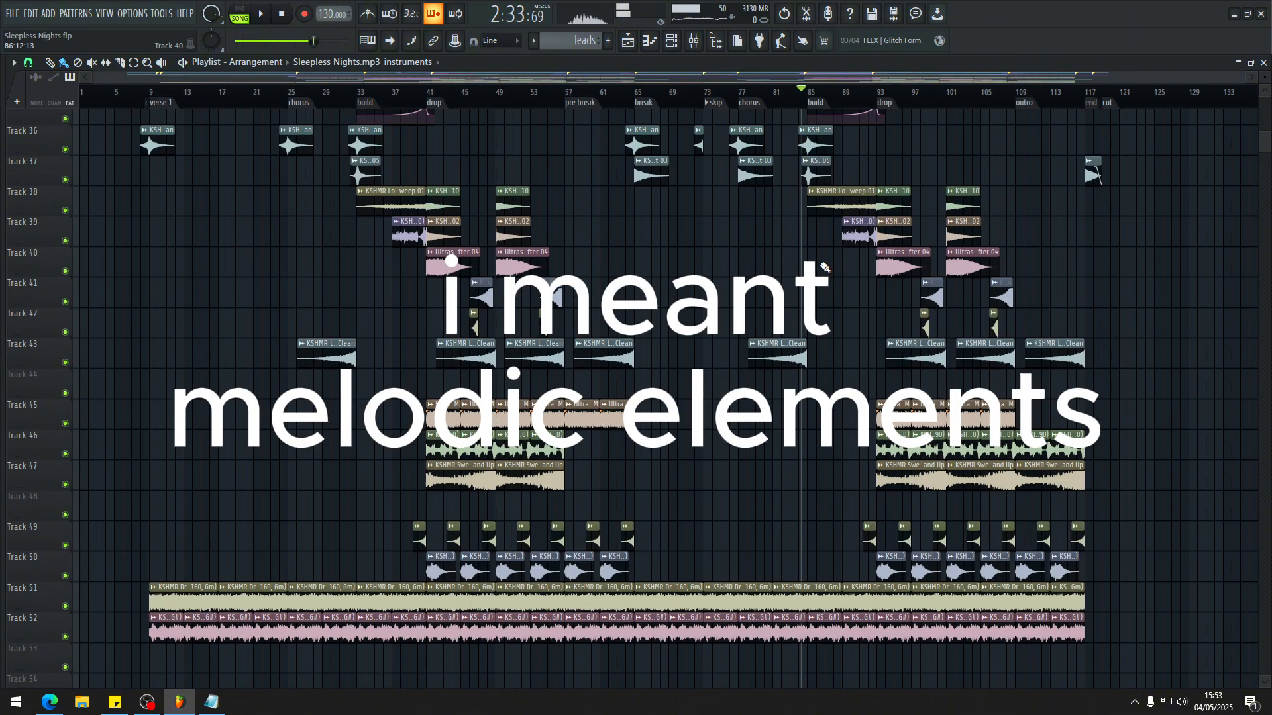
Step: Look over the whole arrangement from verse 1 to the end, including the percussion and effects tracks
scroll(796, 239, "up", 15)
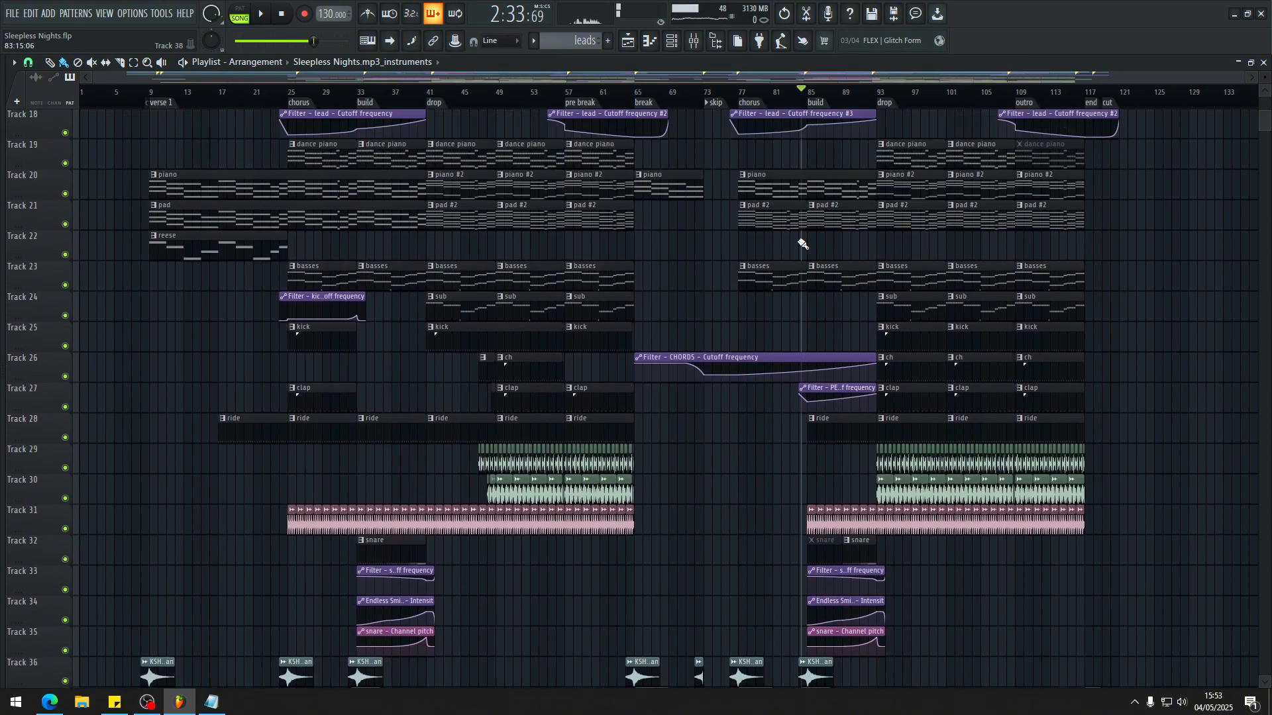
scroll(601, 368, "down", 10)
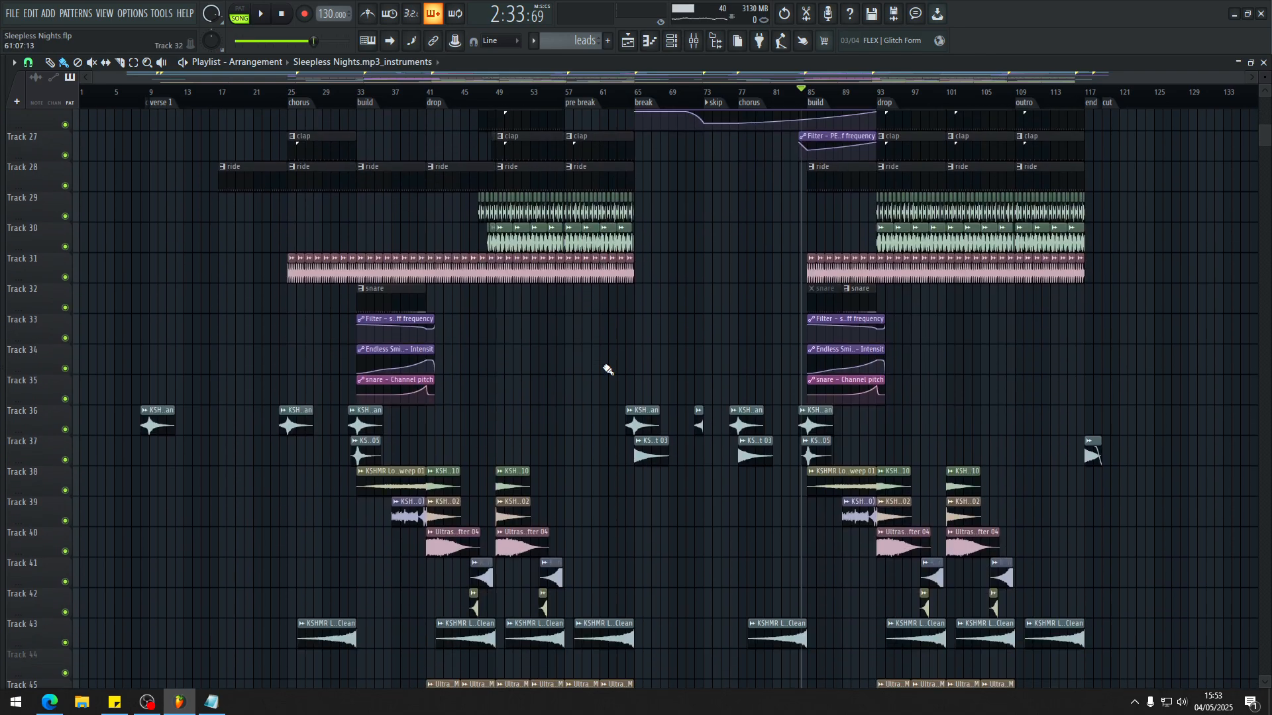
scroll(594, 348, "up", 8)
scroll(595, 347, "up", 7)
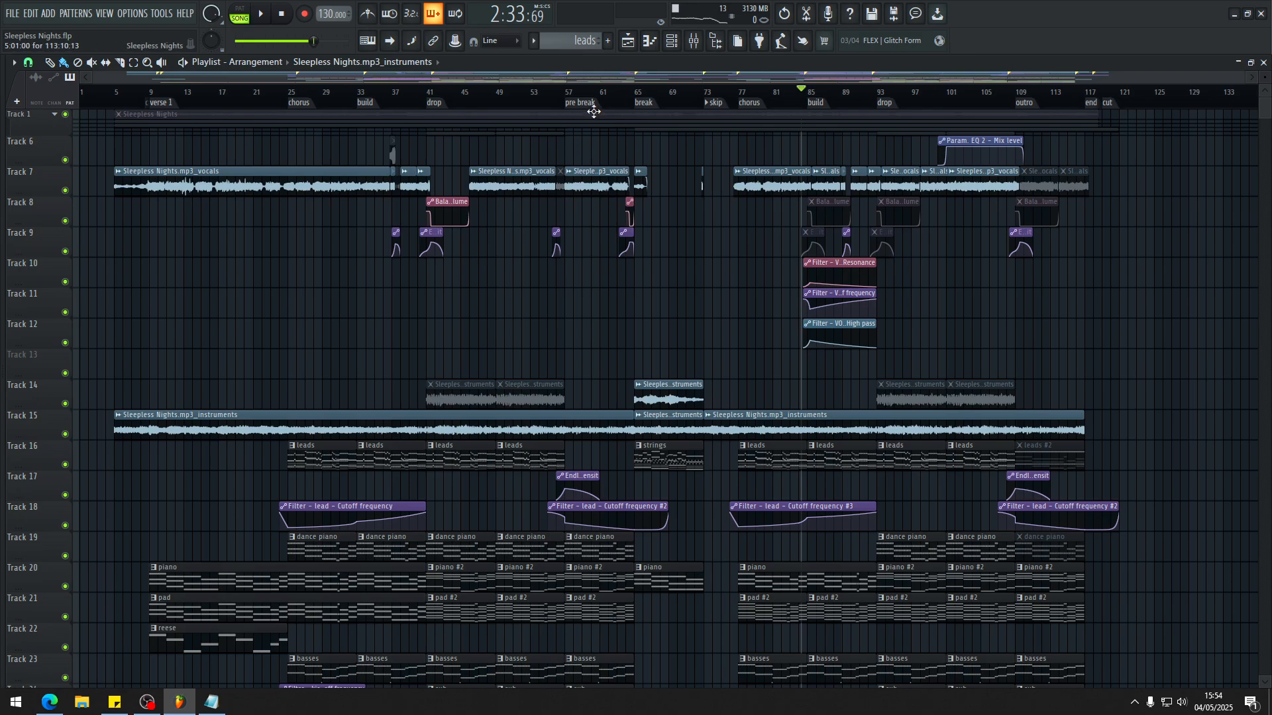
Step: Play the first pre-break from around bar 57 and select the VOCALS track in the mixer
key("space")
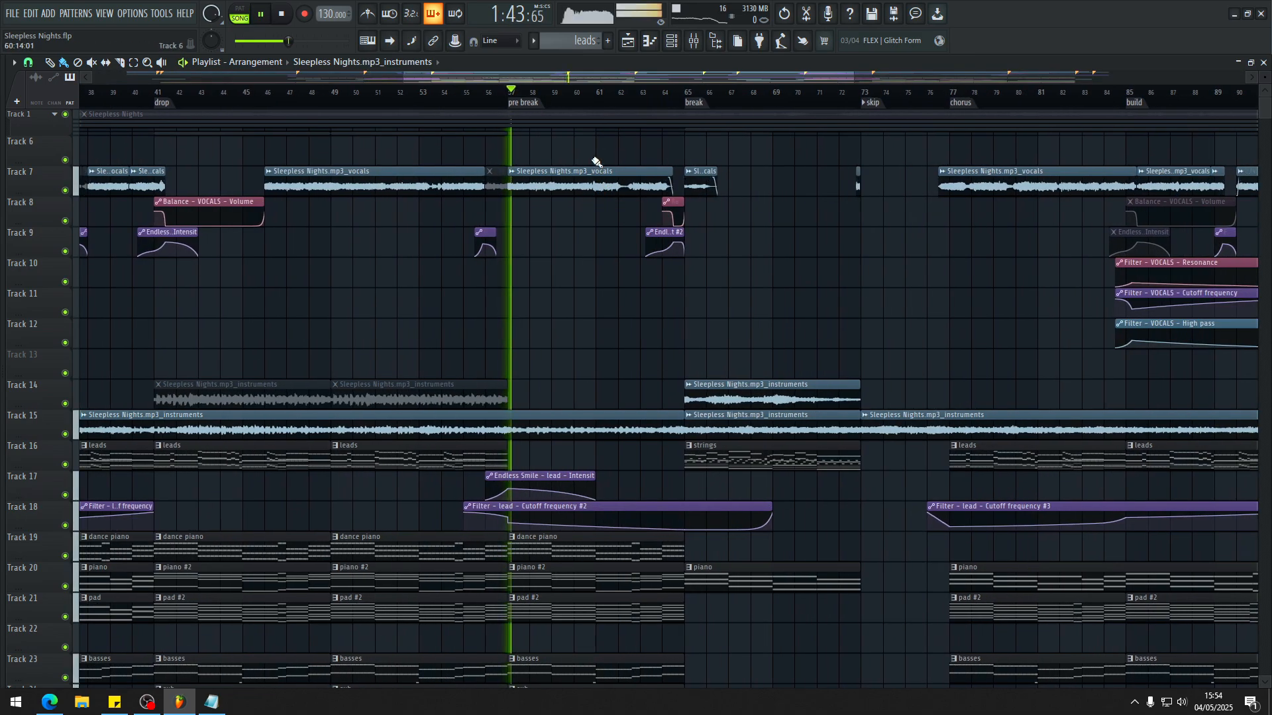
key("F9")
left_click(106, 304)
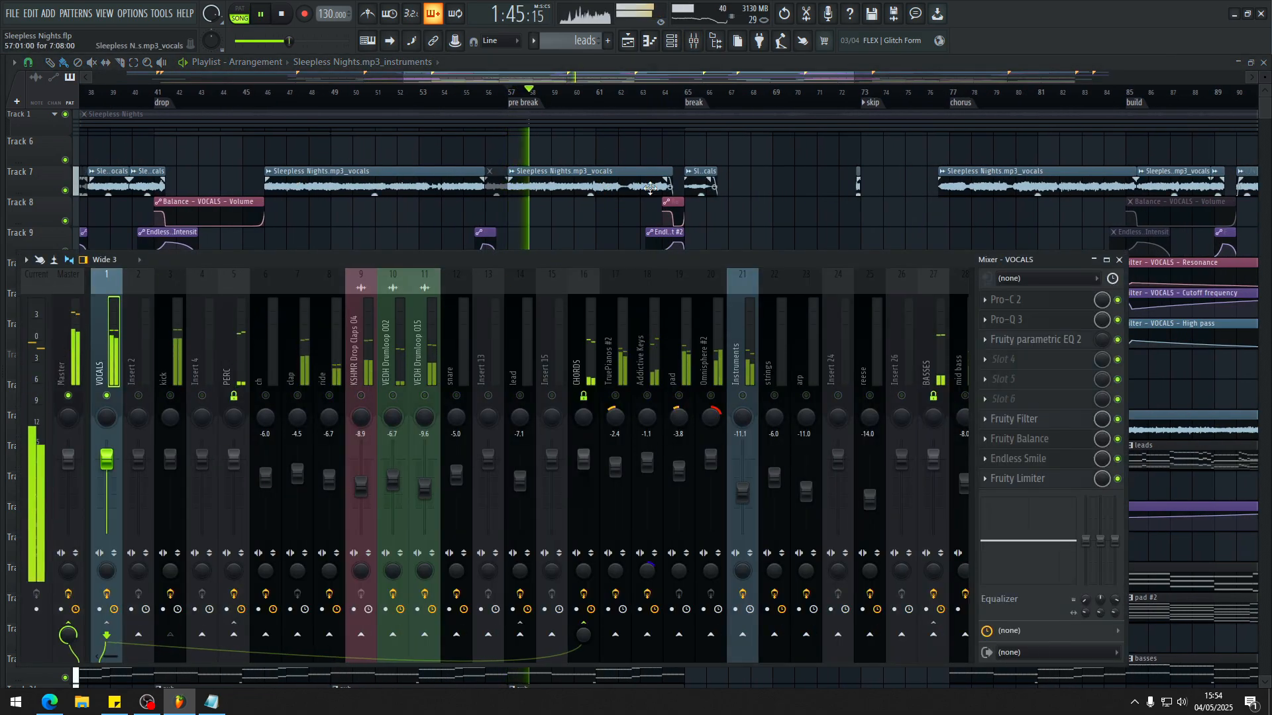
scroll(650, 188, "up", 4)
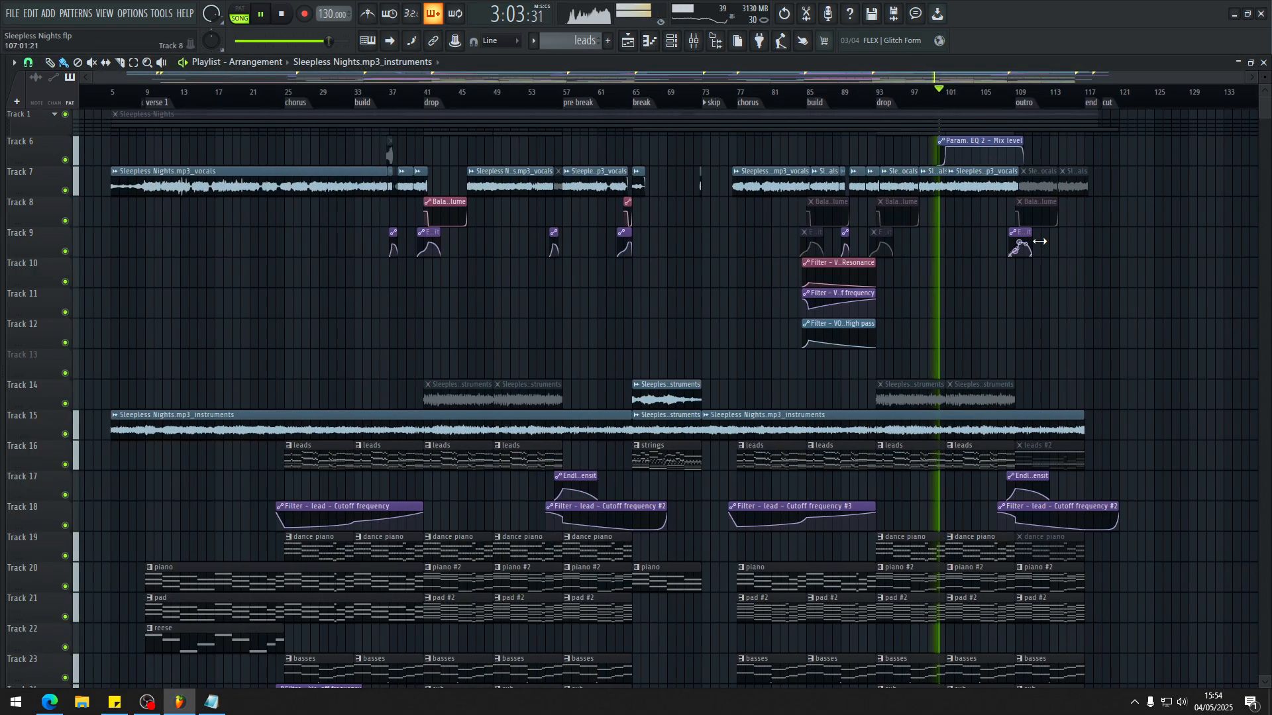
Step: Examine the Param. EQ 2 Mix level automation around bar 101, play that passage, and stop at bar 100
scroll(1000, 225, "up", 6)
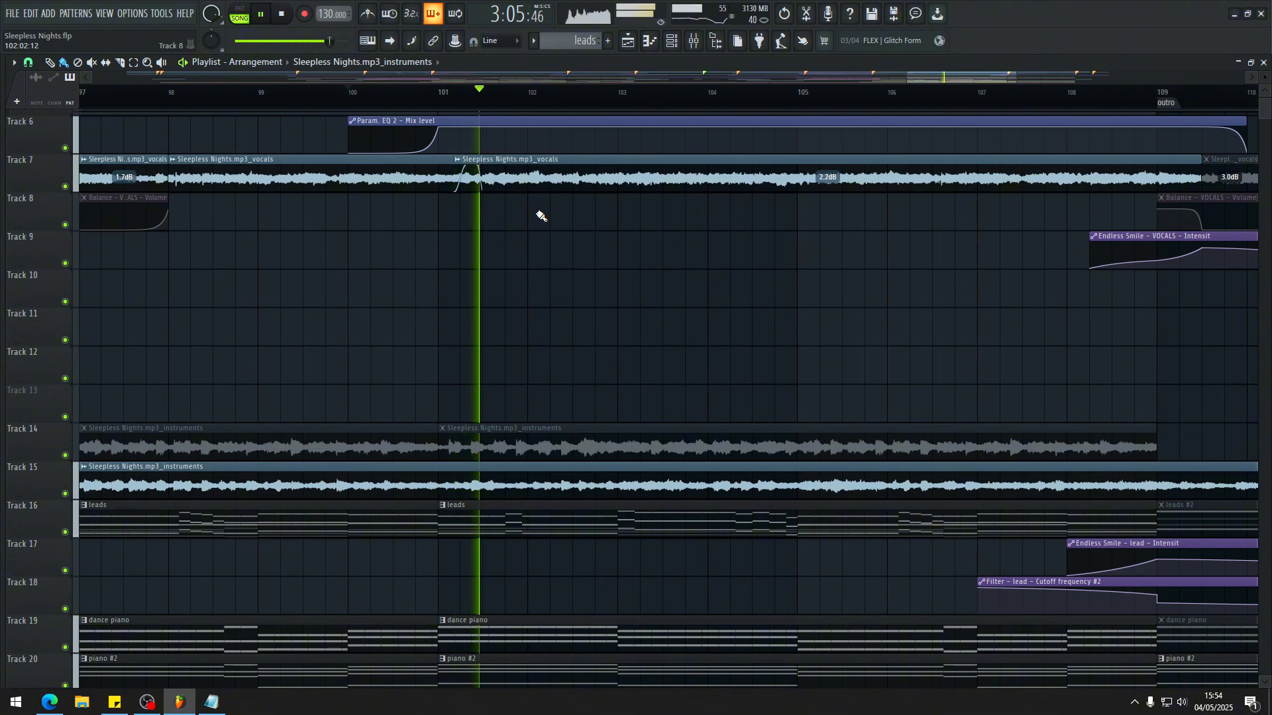
key("space")
scroll(514, 245, "up", 1)
scroll(513, 246, "down", 3)
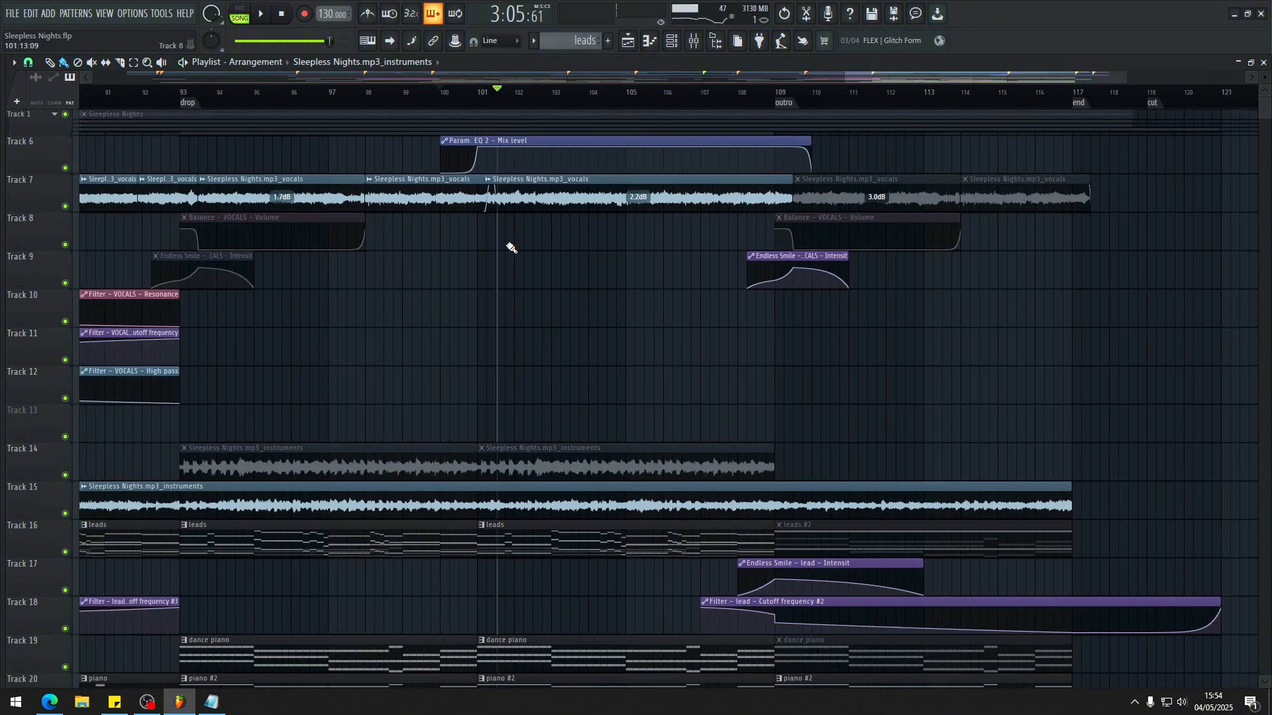
scroll(523, 226, "up", 3)
key("t")
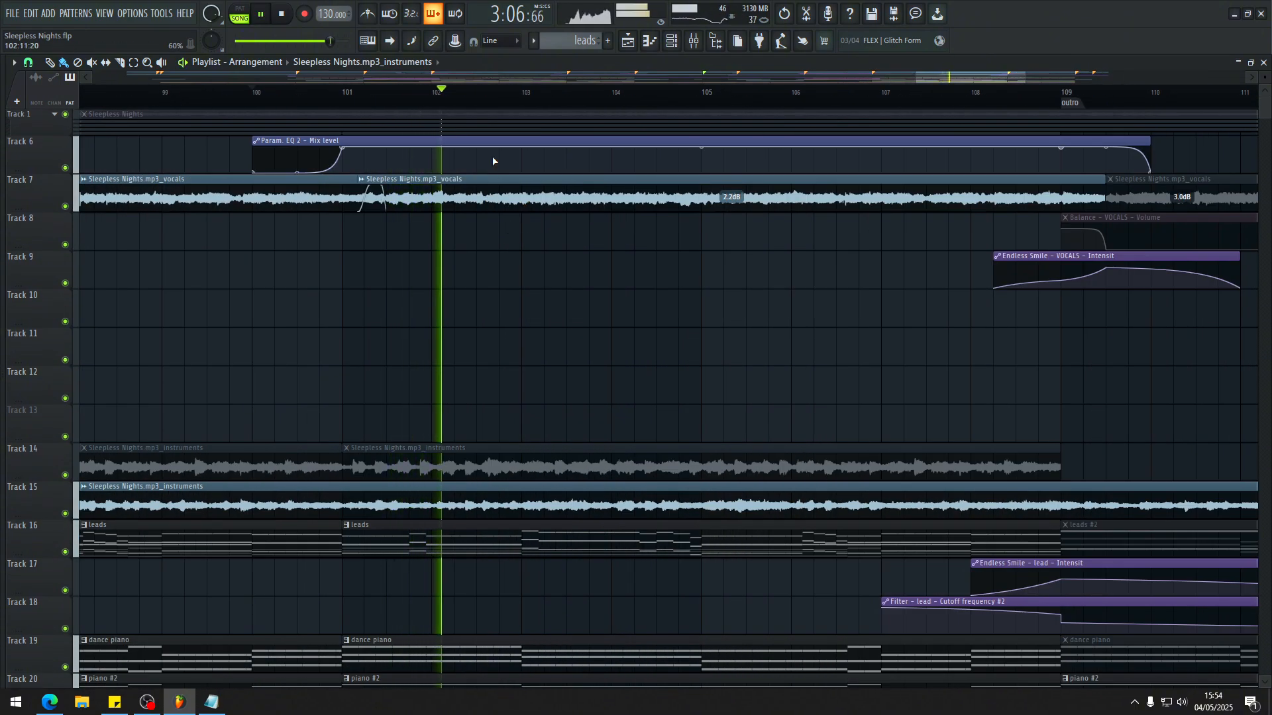
key("space")
key("b")
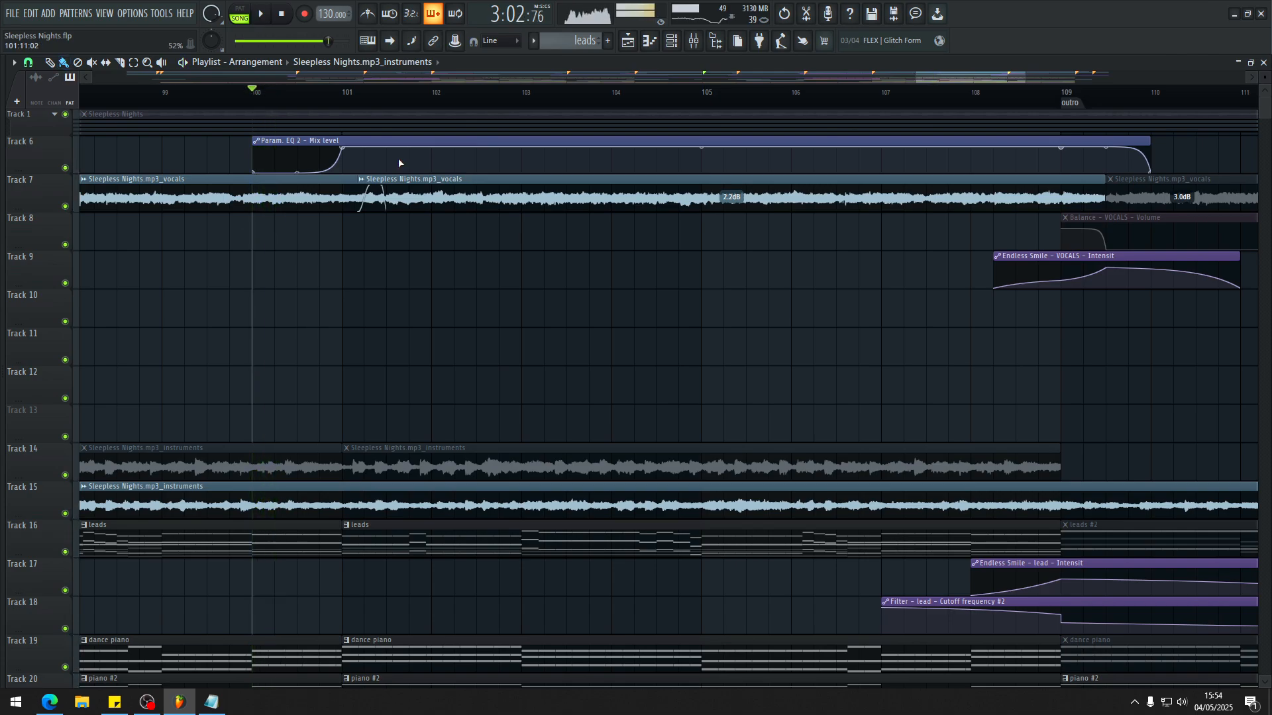
Step: Play from bar 100, open Fruity parametric EQ 2 on the VOCALS mixer track, and disable its effect slot
key("F9")
scroll(693, 318, "down", 7)
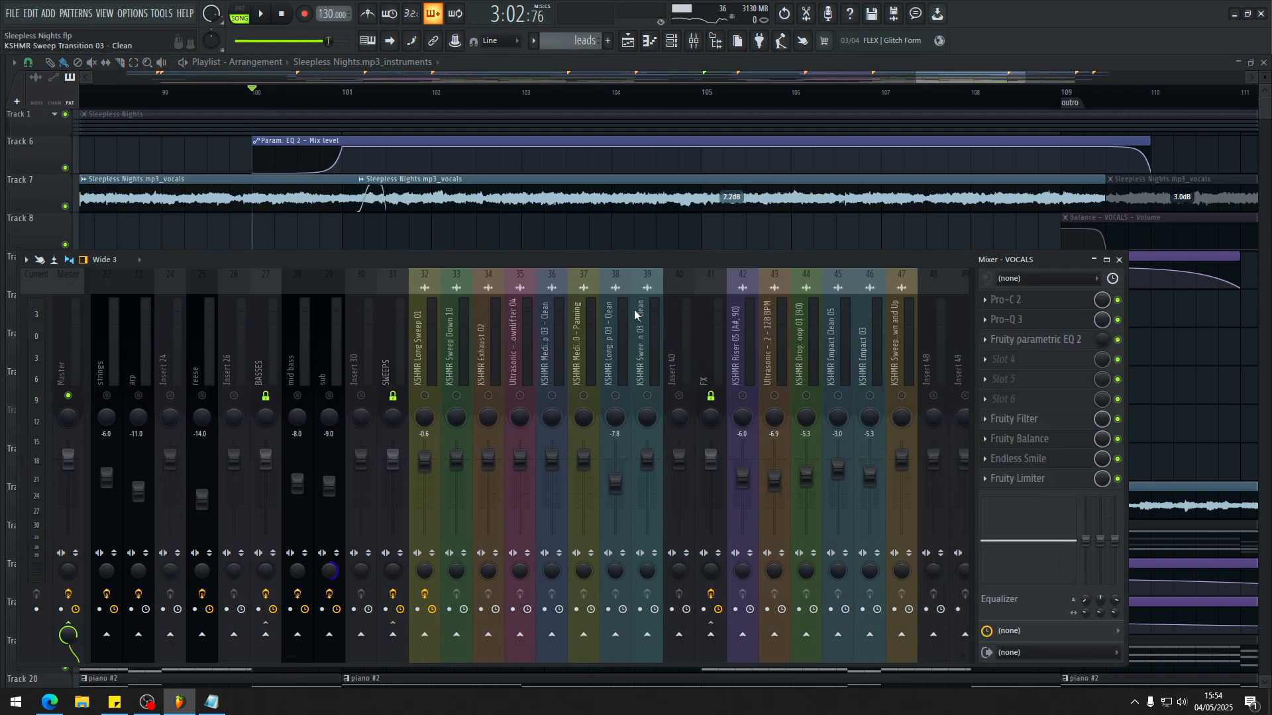
scroll(630, 318, "up", 7)
key("space")
left_click(1036, 340)
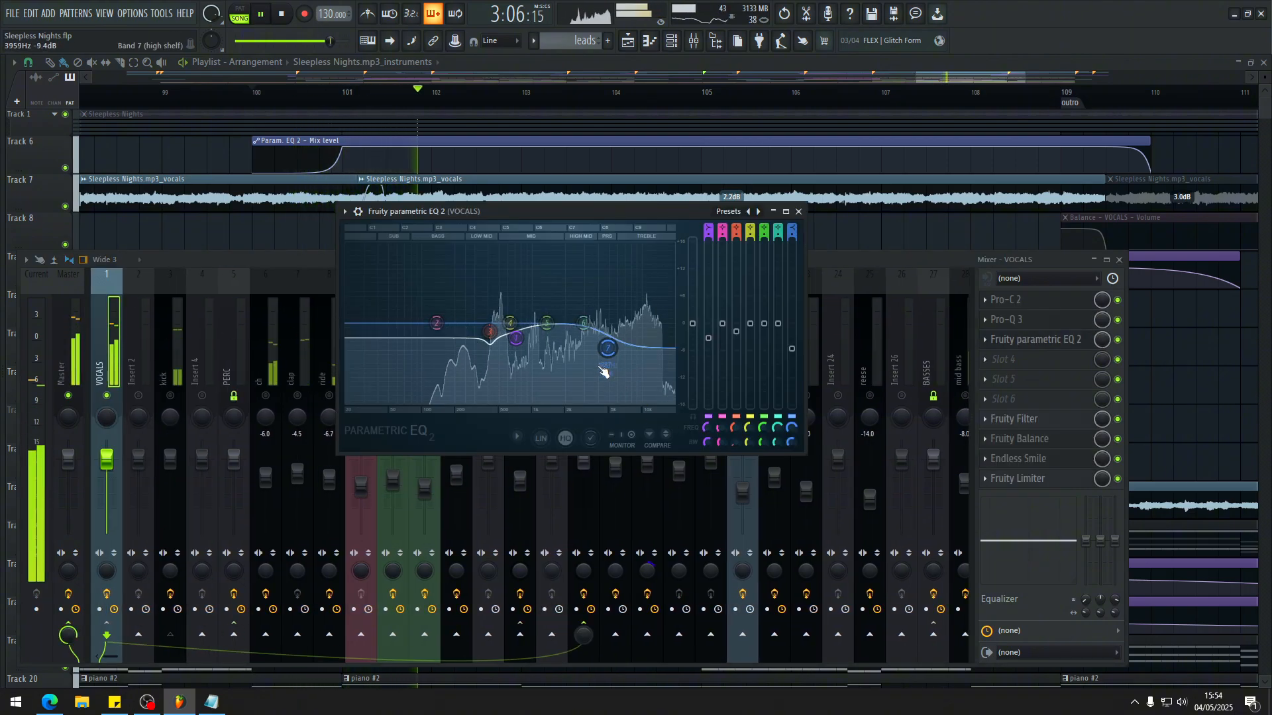
left_click(1123, 346)
scroll(488, 165, "down", 3)
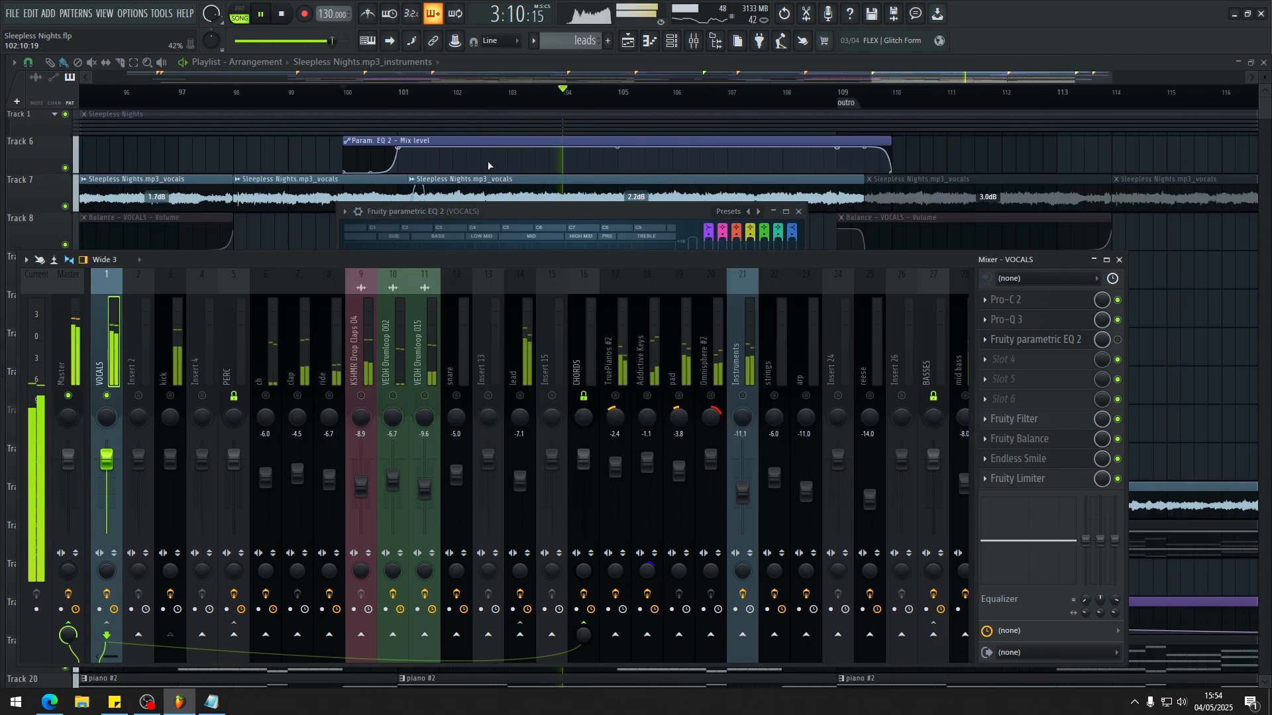
Step: Replay the second drop from bar 100 and from around bar 98 to listen to the transition at bar 101
left_click(342, 96)
key("Tab")
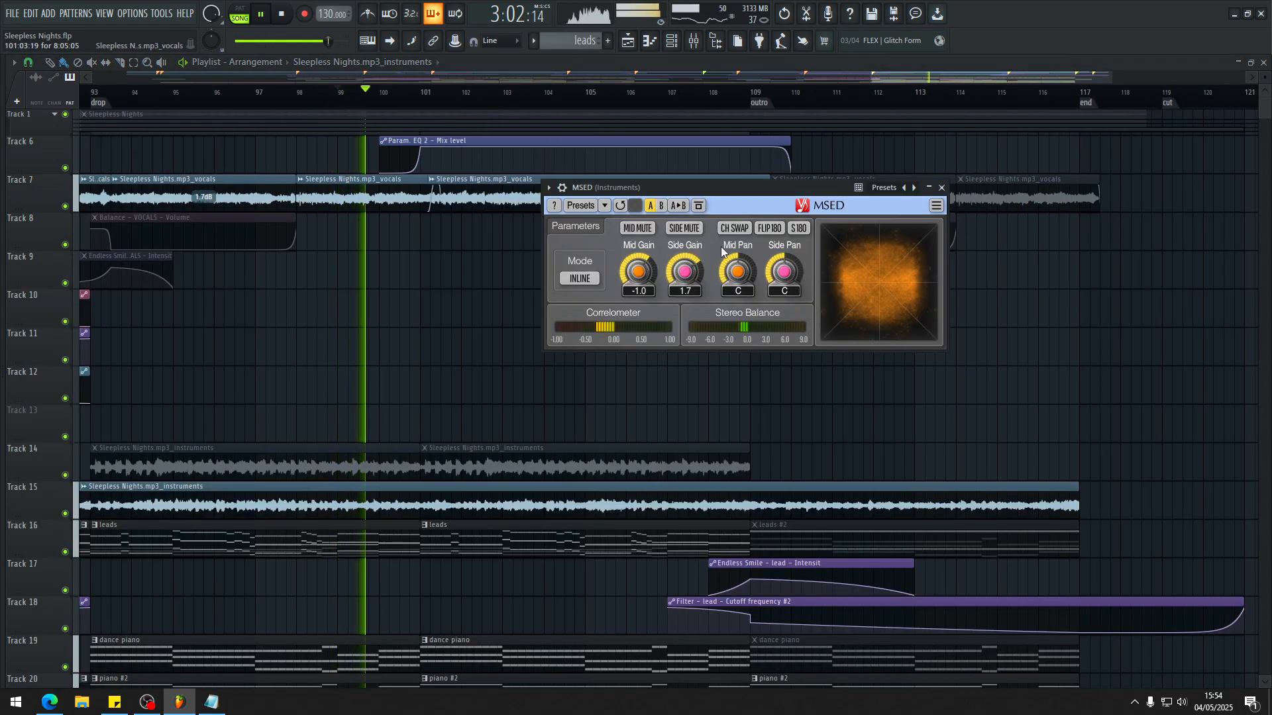
left_click(309, 97)
key("Tab")
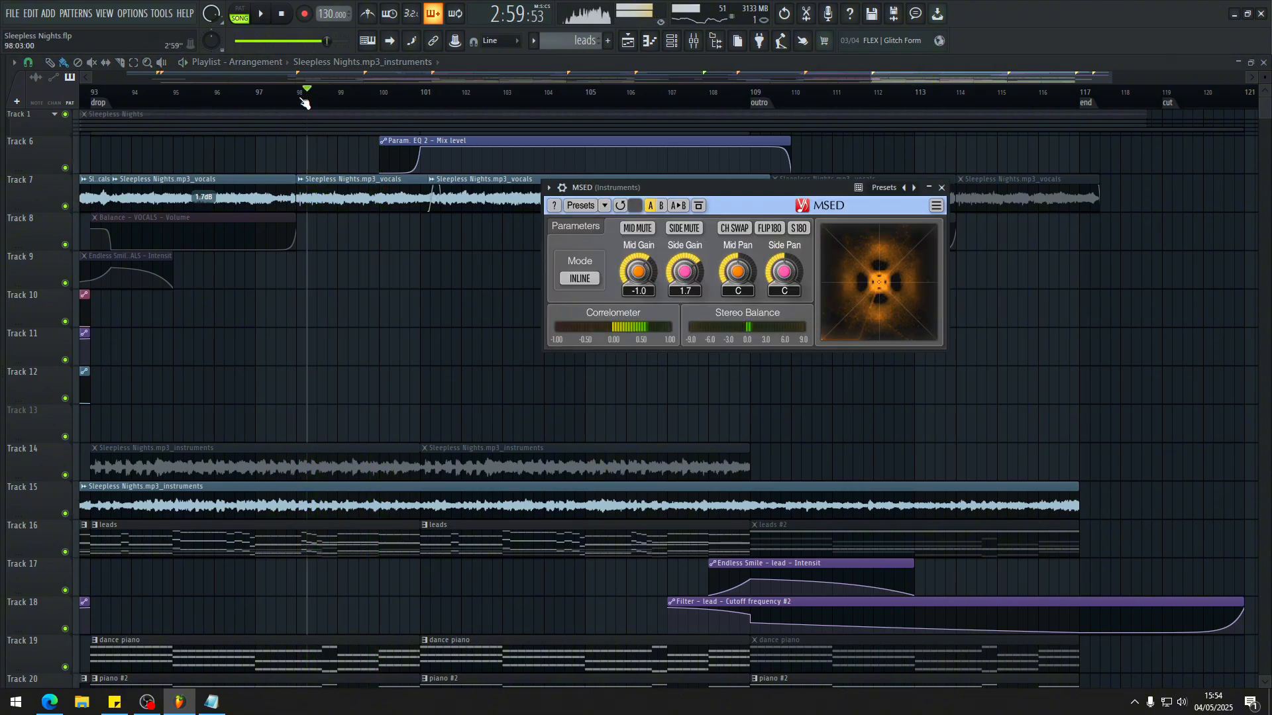
left_click(300, 97)
key("Tab")
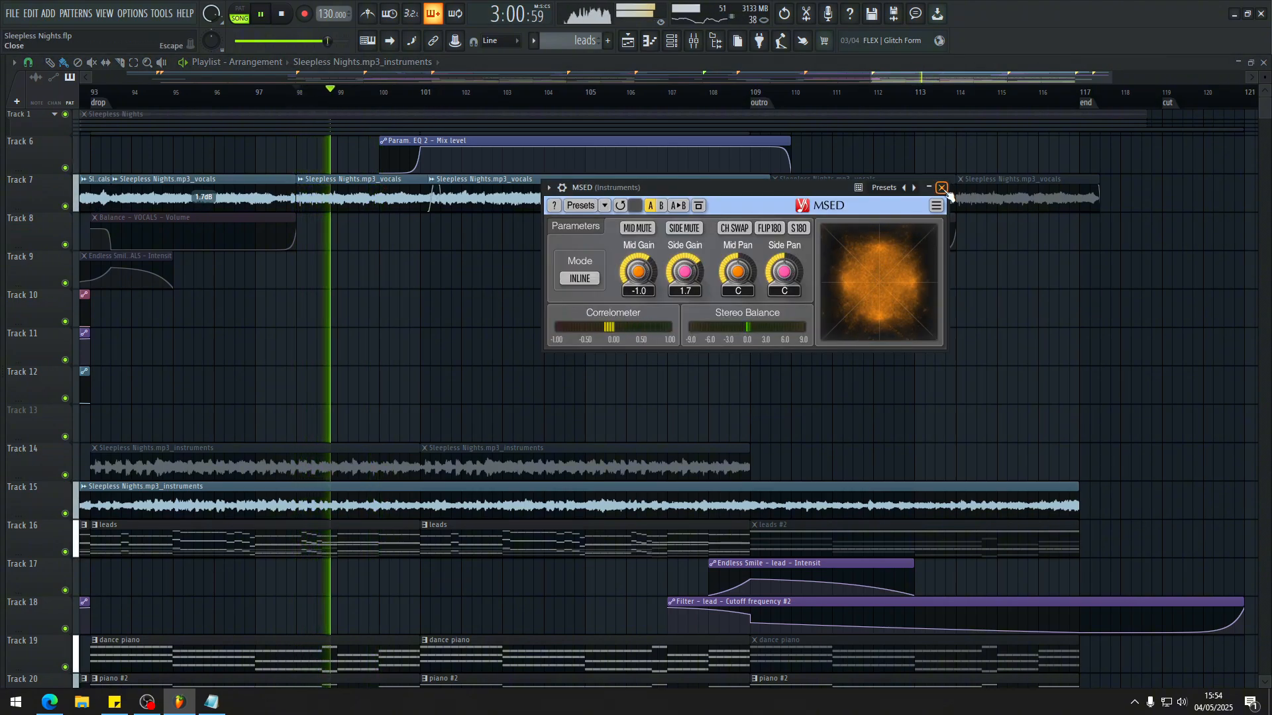
Step: Play the second drop past bar 101 while checking the VOCALS track's Fruity parametric EQ 2 and mixer slot, then stop and close the EQ
key("Tab")
left_click_drag(608, 222, 602, 255)
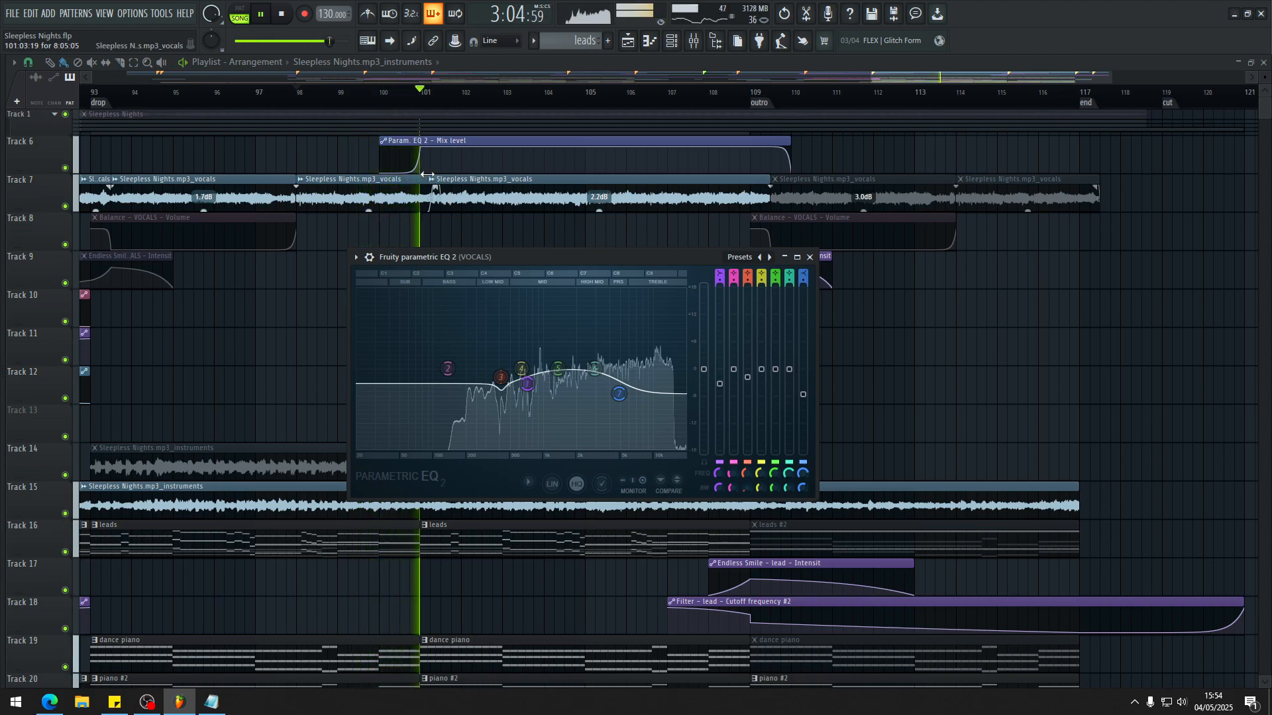
key("F9")
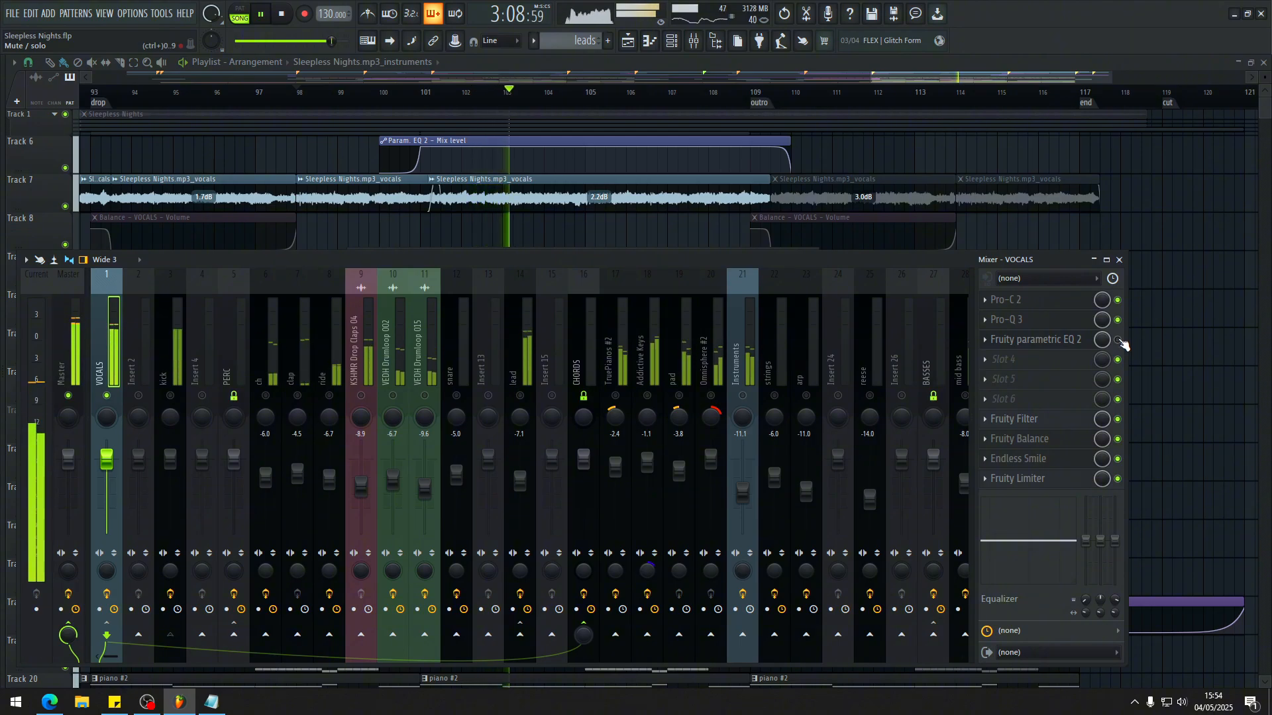
key("space")
key("F9")
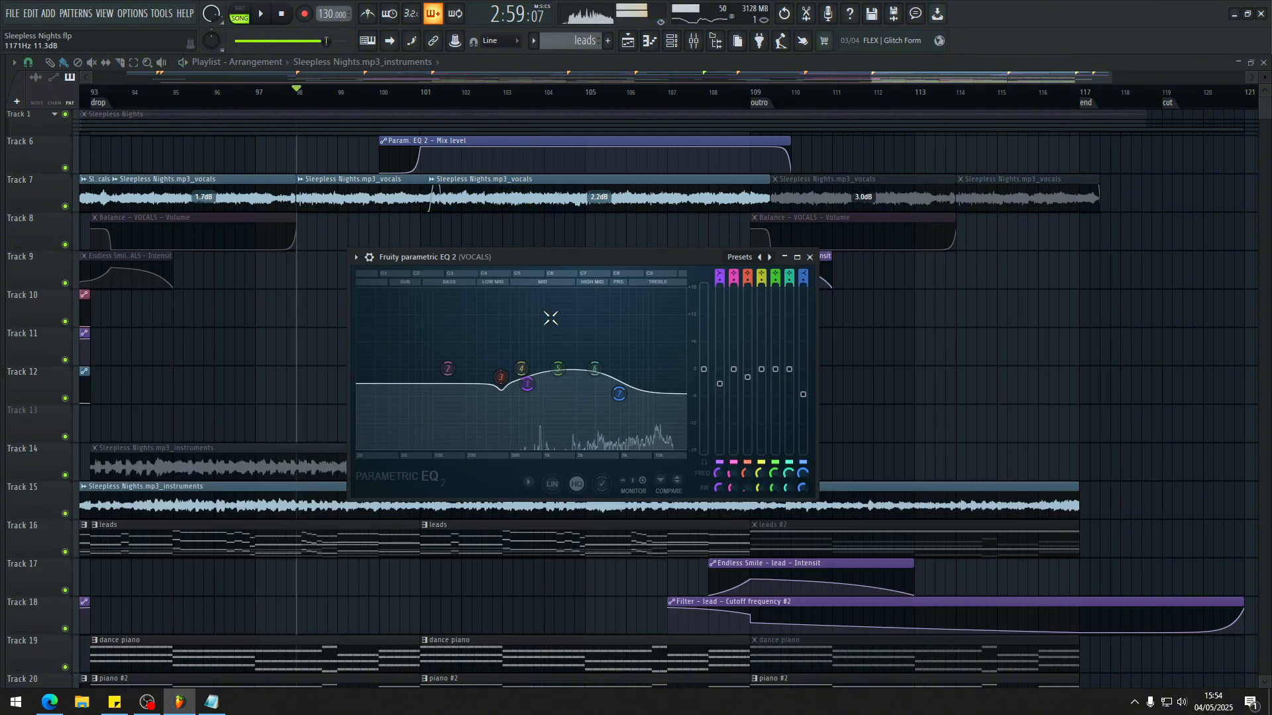
left_click(810, 257)
Step: Play briefly from bar 98, stop, and examine the sweep, downlifter and ambience clips on tracks 34 to 52 around the second drop
scroll(662, 304, "down", 4)
scroll(749, 287, "down", 2)
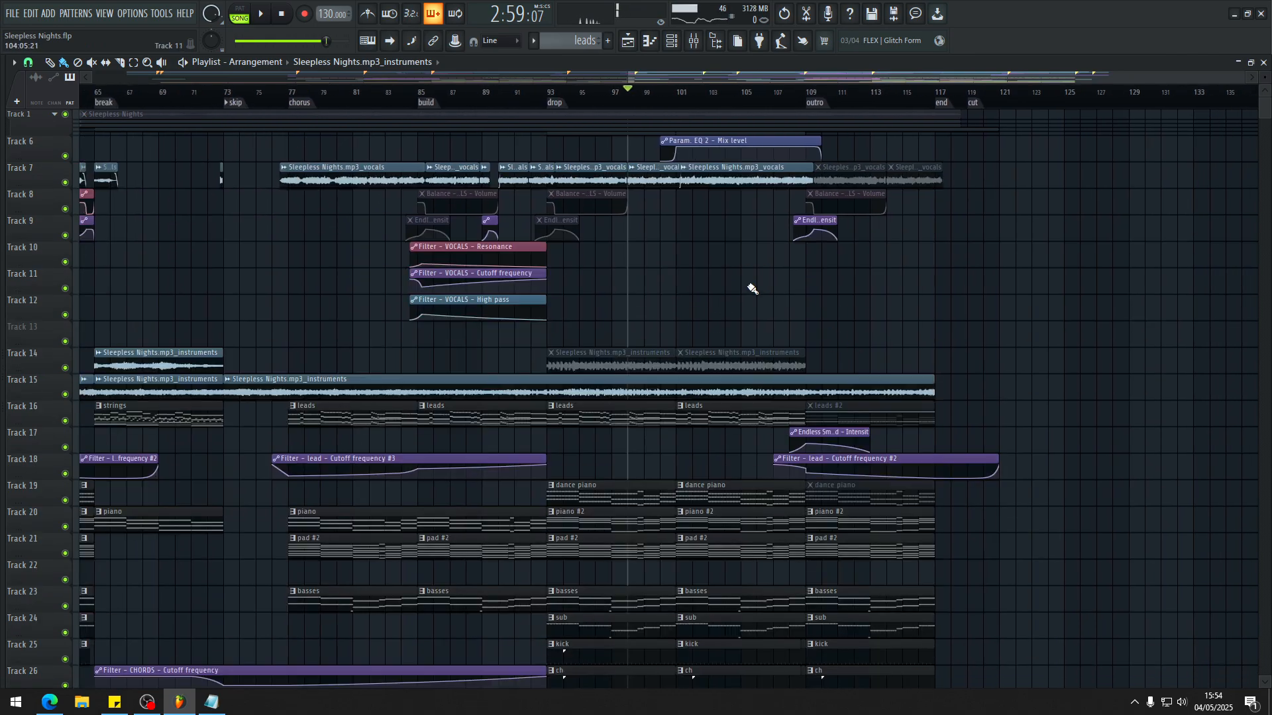
scroll(728, 245, "up", 7)
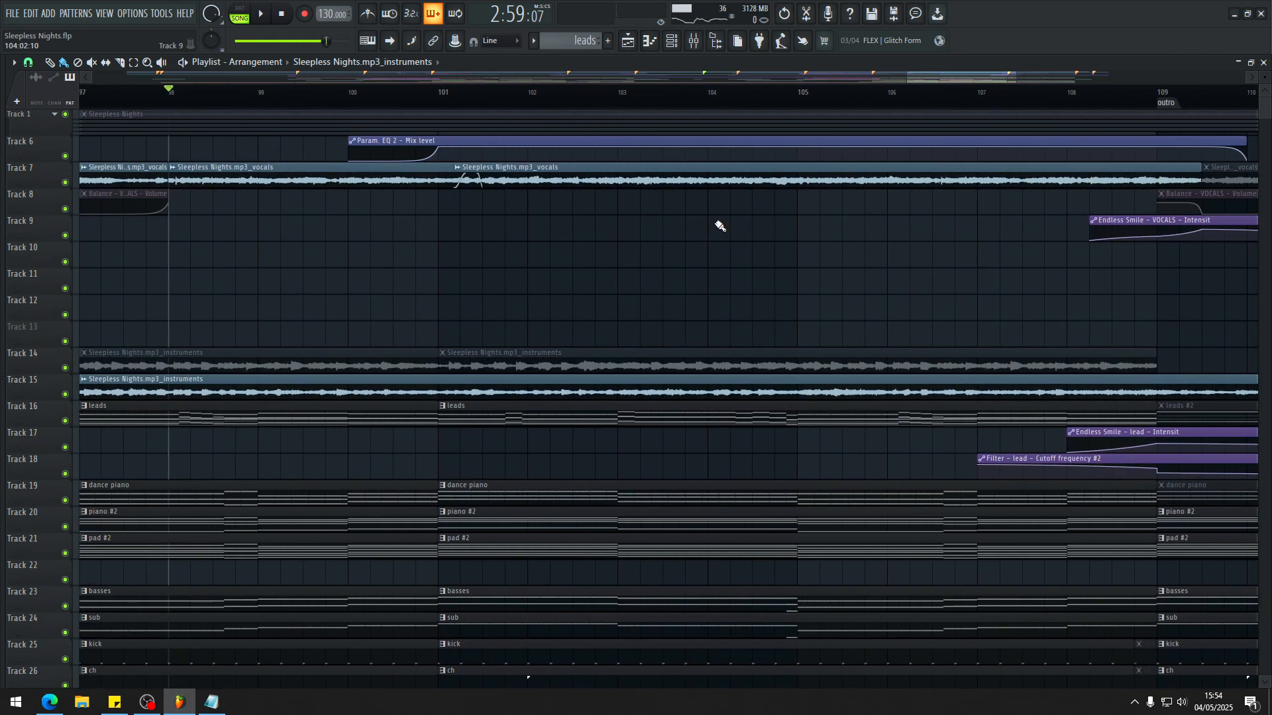
scroll(599, 261, "down", 5)
key("space")
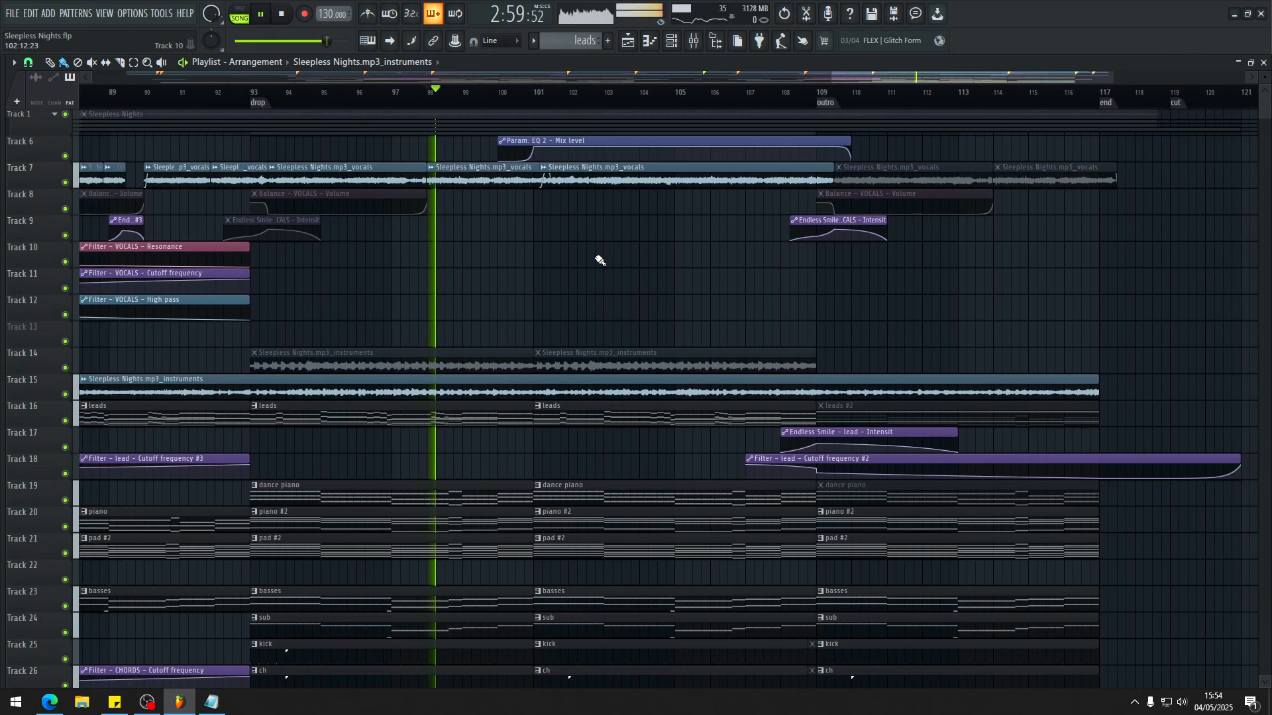
scroll(755, 321, "down", 10)
scroll(669, 349, "up", 4)
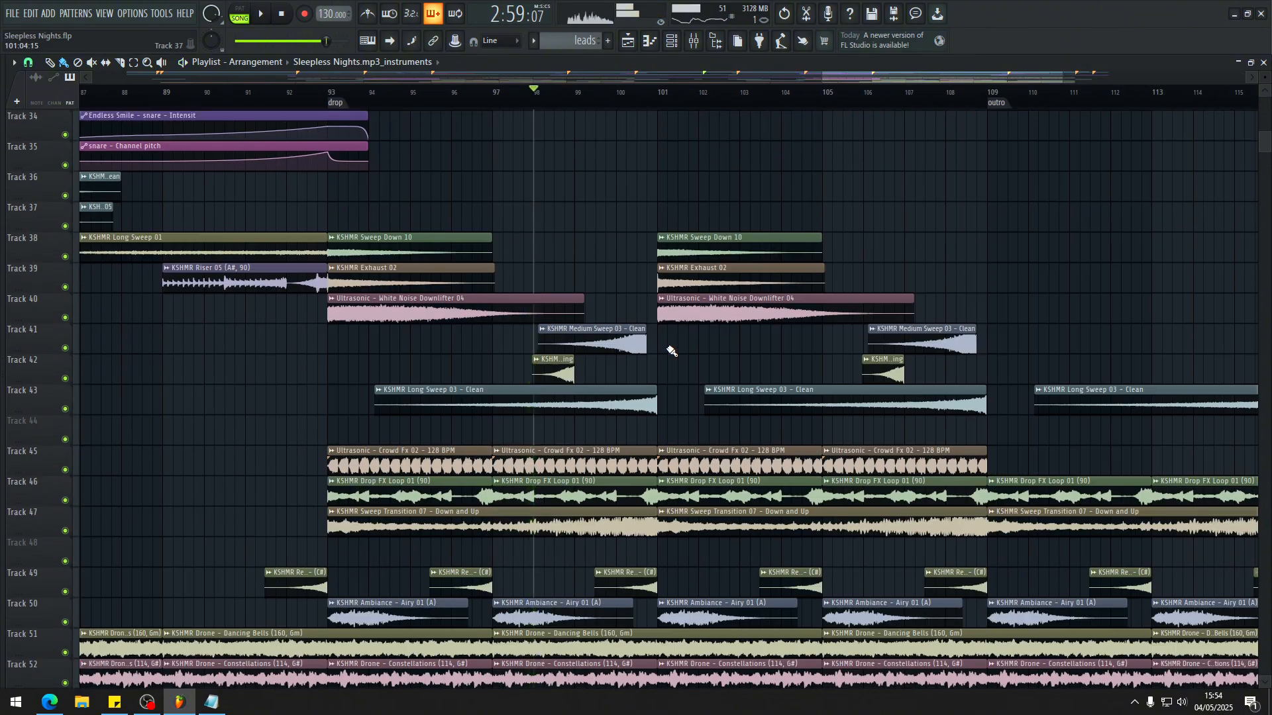